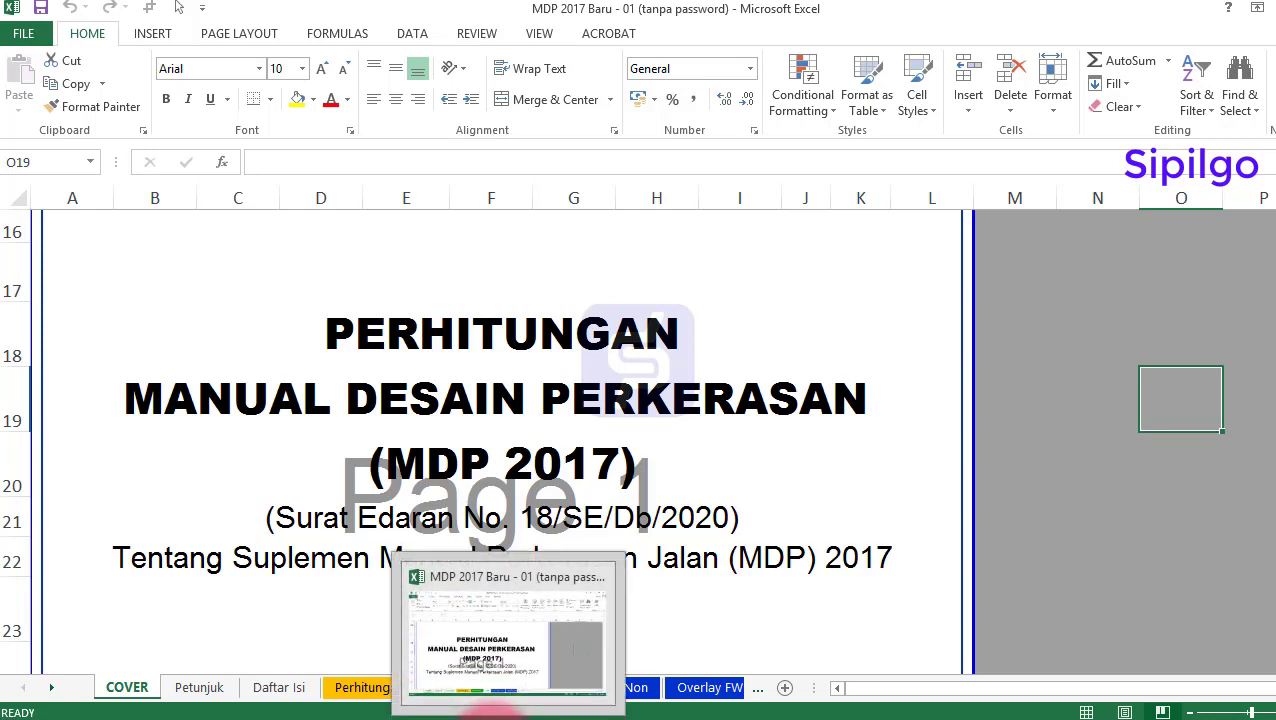
# Switch to Adobe Acrobat and compare the cover pages of Buku MDP 2017.pdf and Suplemen MDP 2017.pdf, including their publication years
pyautogui.click(493, 718)
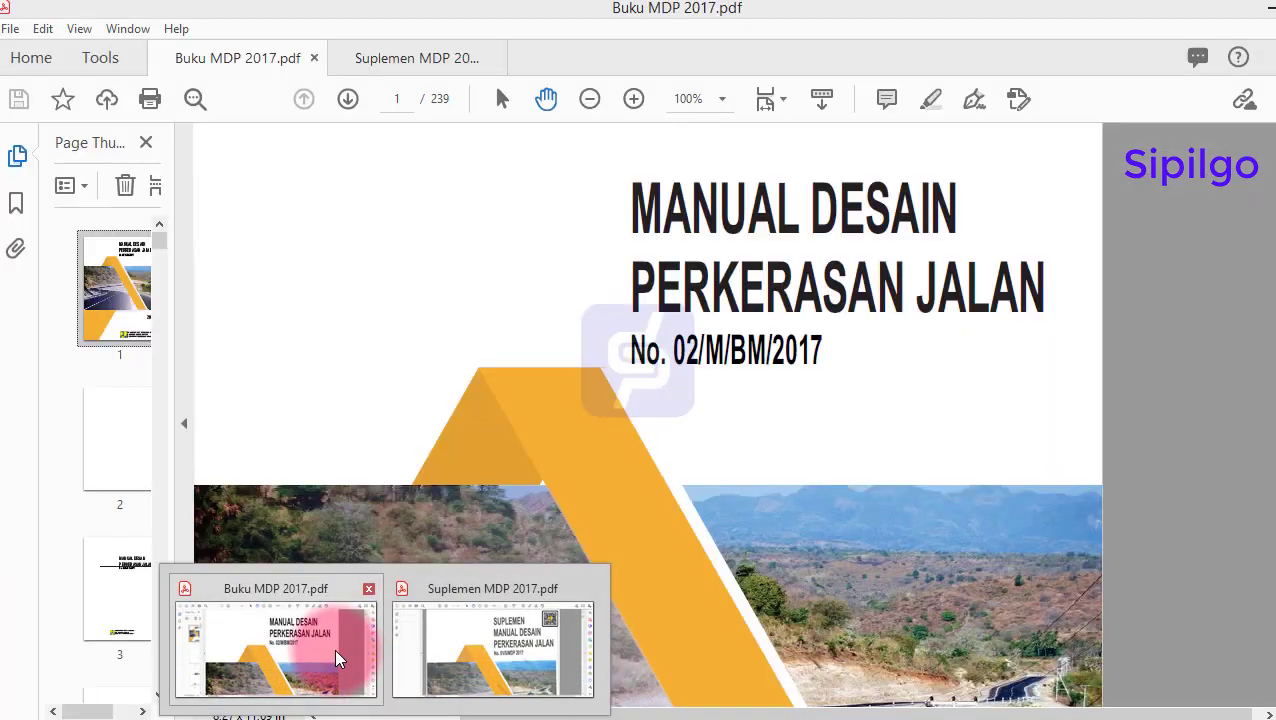
pyautogui.click(336, 652)
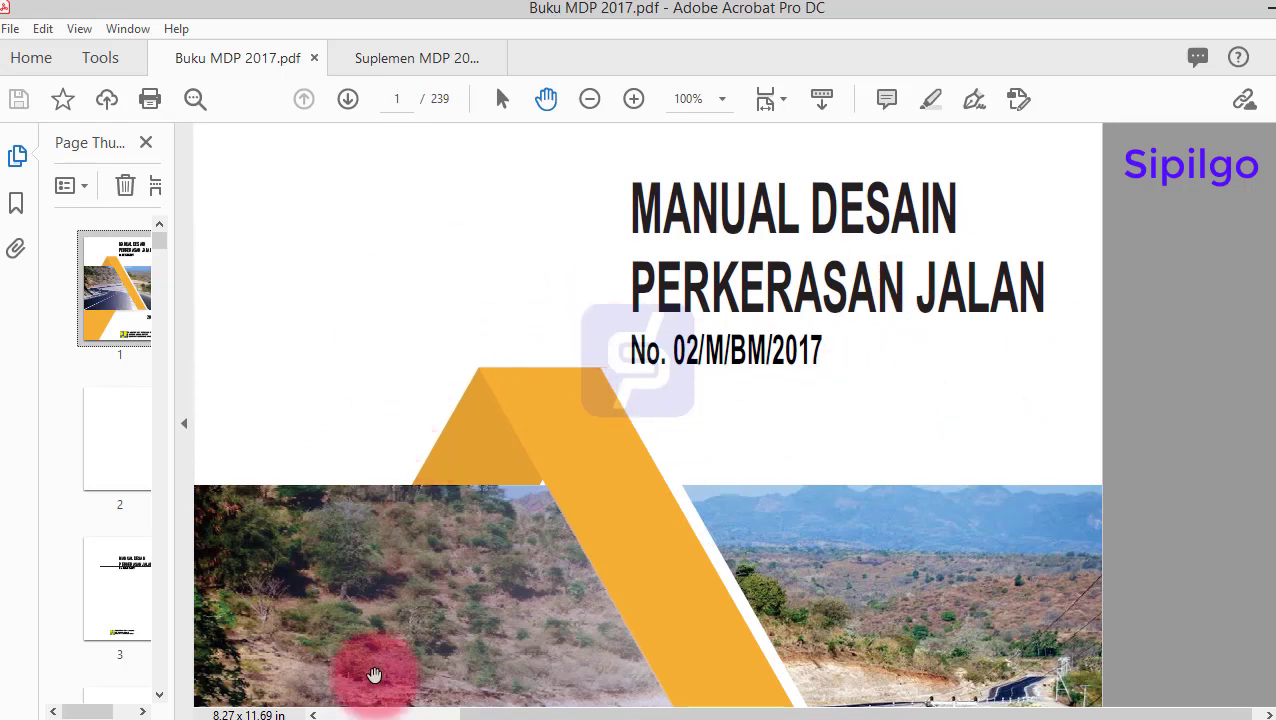
pyautogui.click(393, 61)
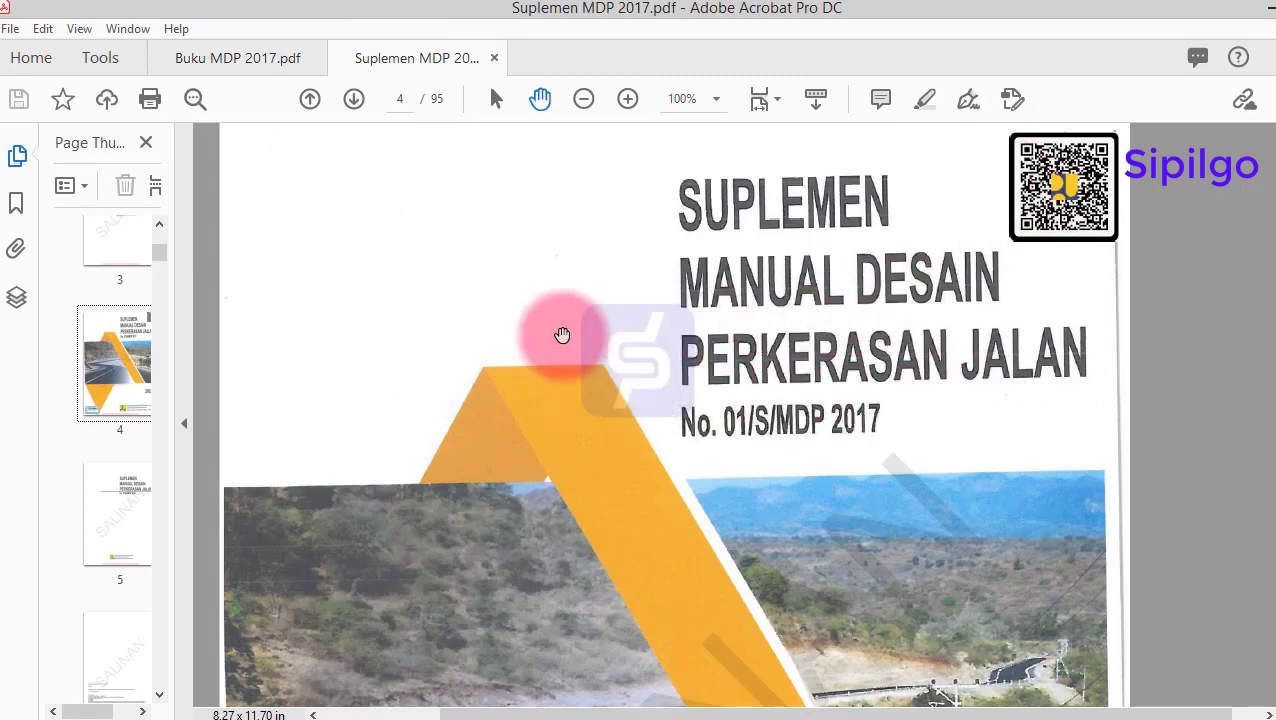
pyautogui.scroll(-10, 533, 347)
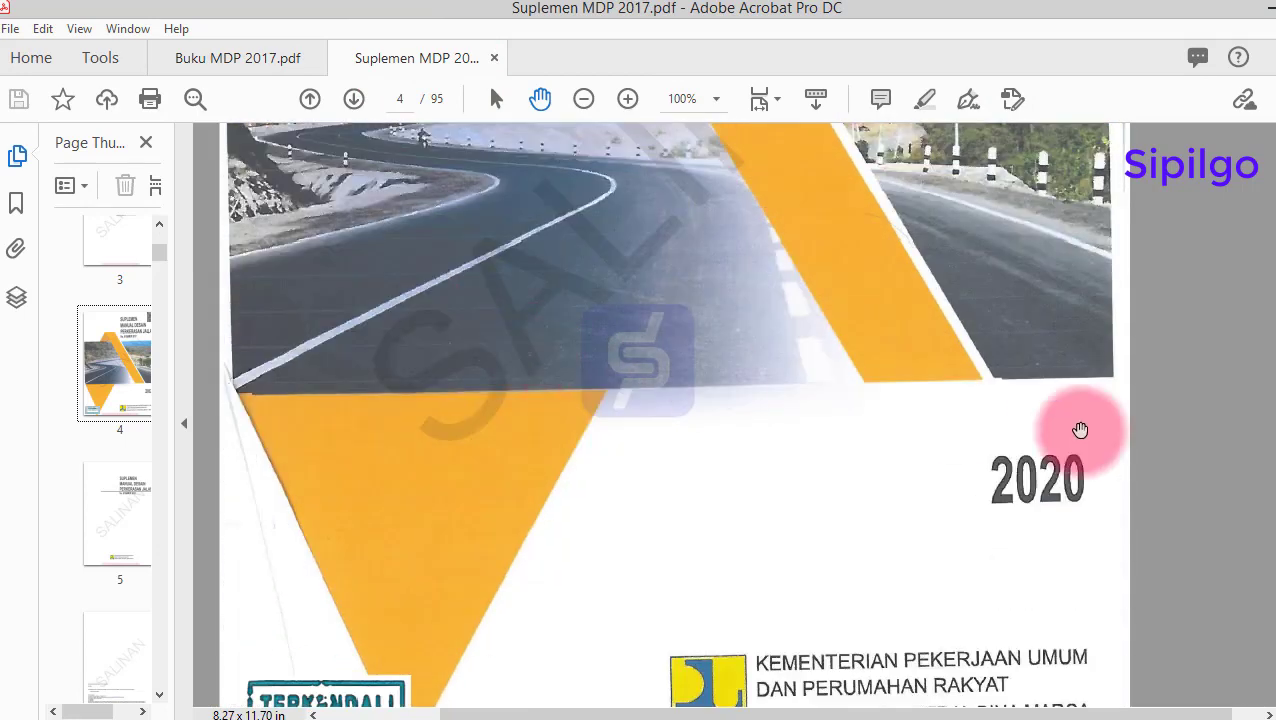
pyautogui.click(242, 57)
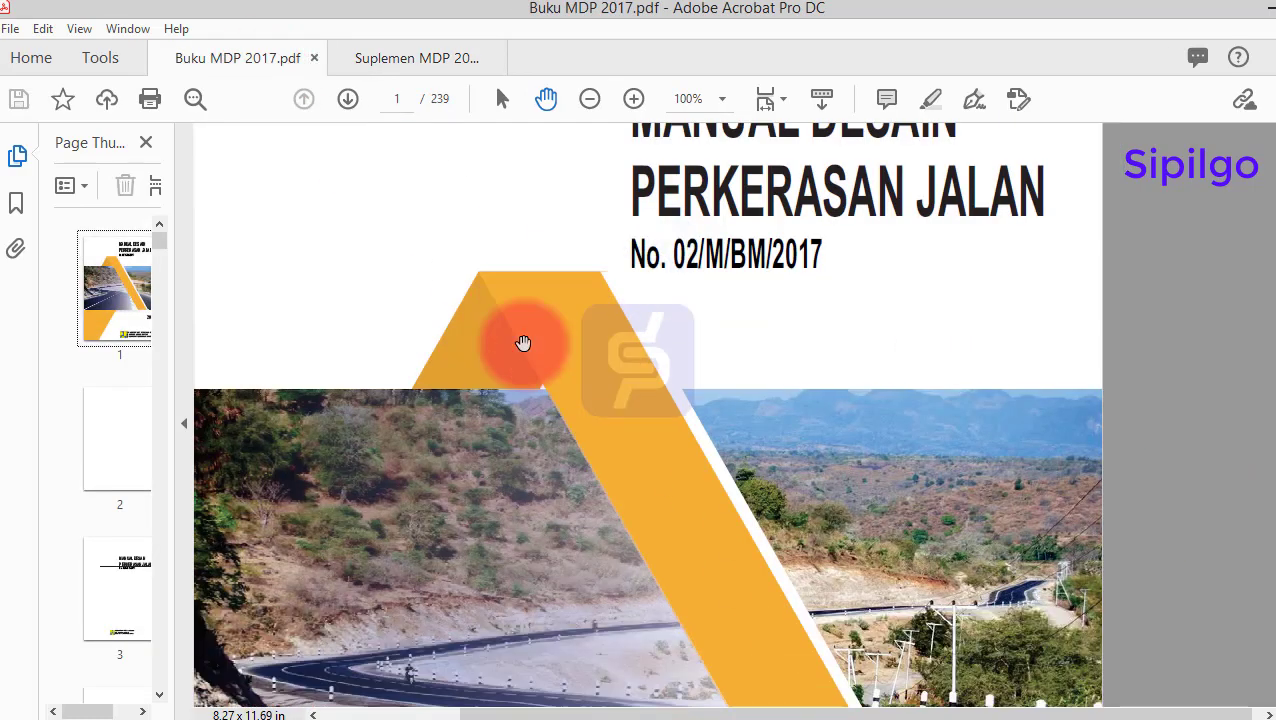
pyautogui.scroll(-5, 523, 343)
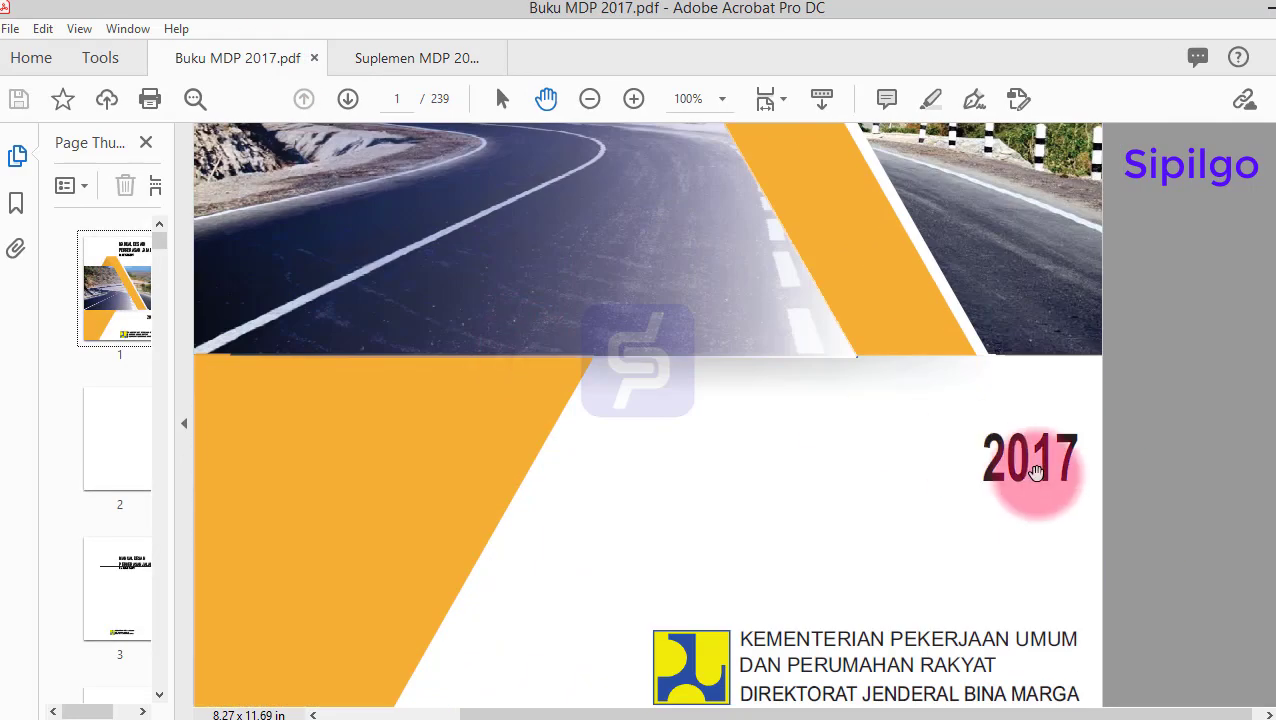
# Open page 2 of Suplemen MDP 2017.pdf and read the Ruang Lingkup section on the new pavement structure part
pyautogui.click(400, 60)
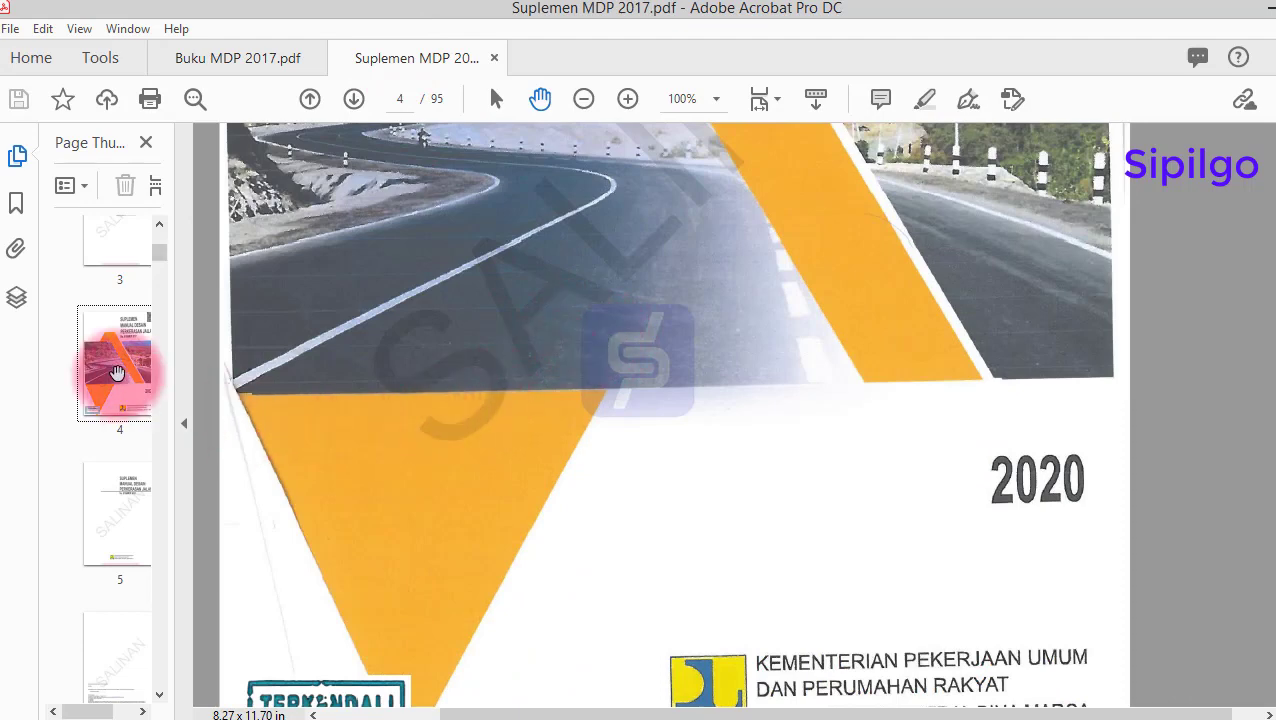
pyautogui.scroll(4, 117, 373)
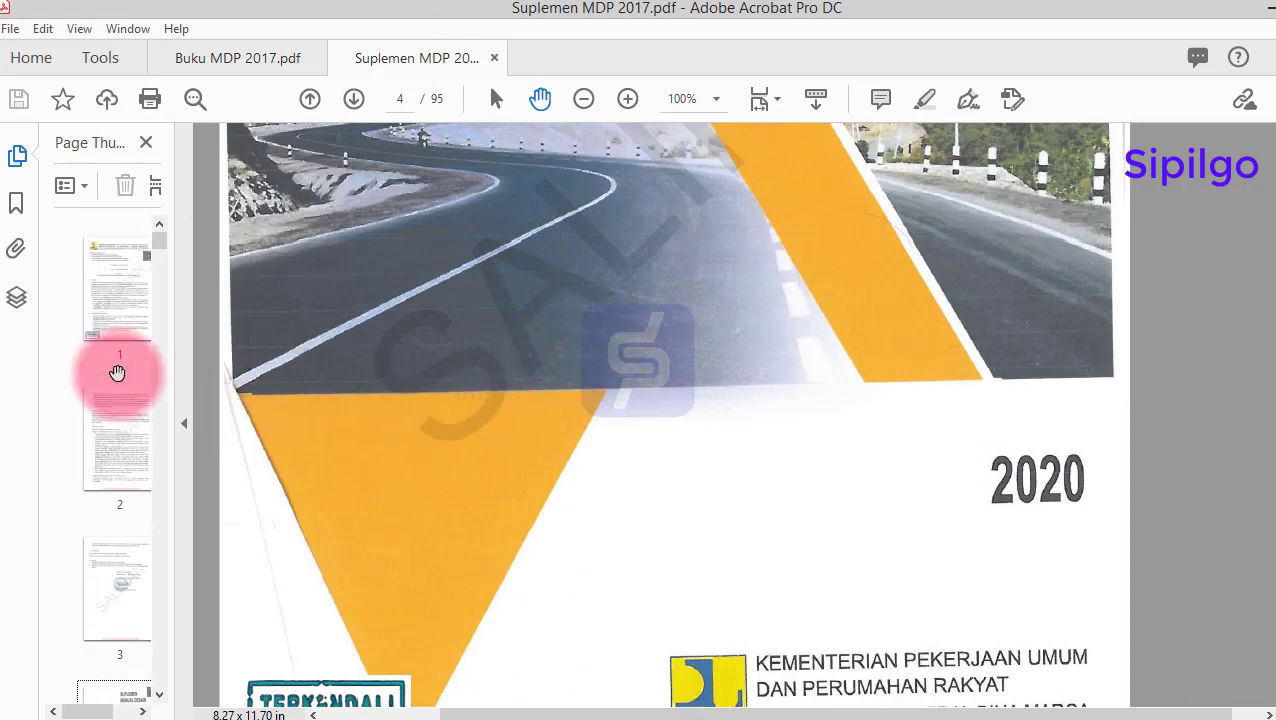
pyautogui.click(114, 421)
pyautogui.scroll(-3, 440, 420)
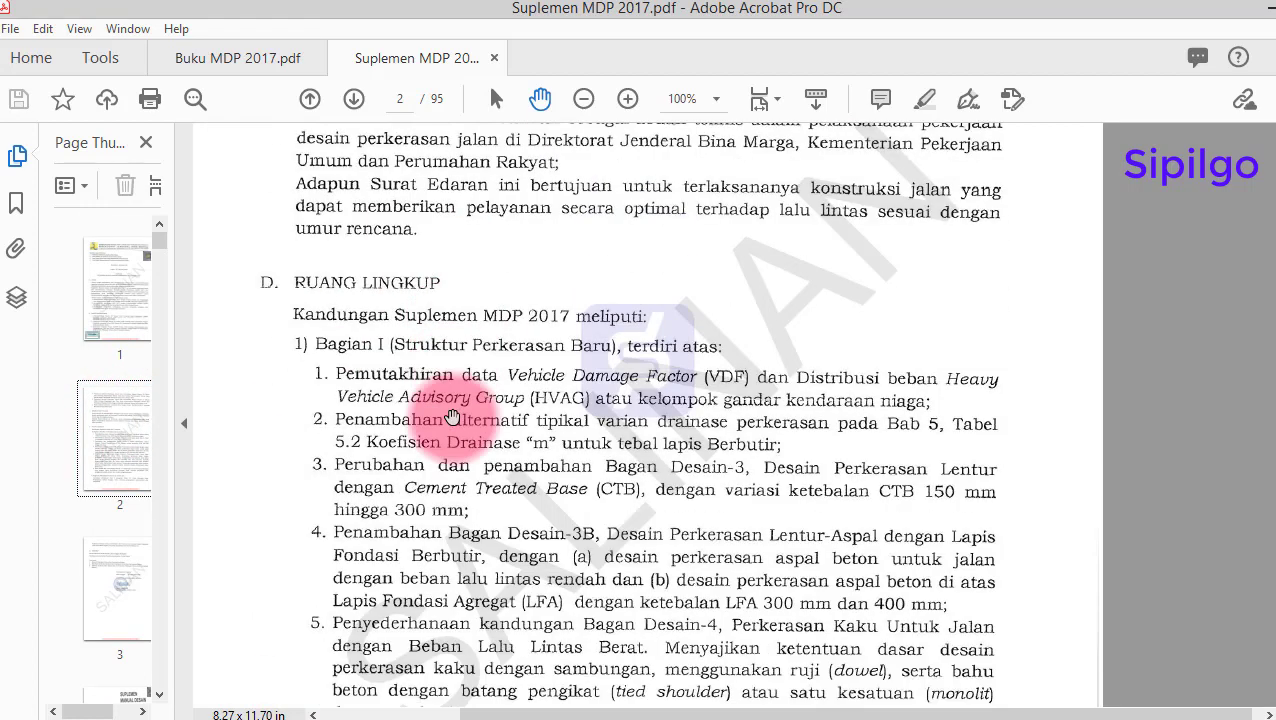
pyautogui.scroll(-2, 453, 417)
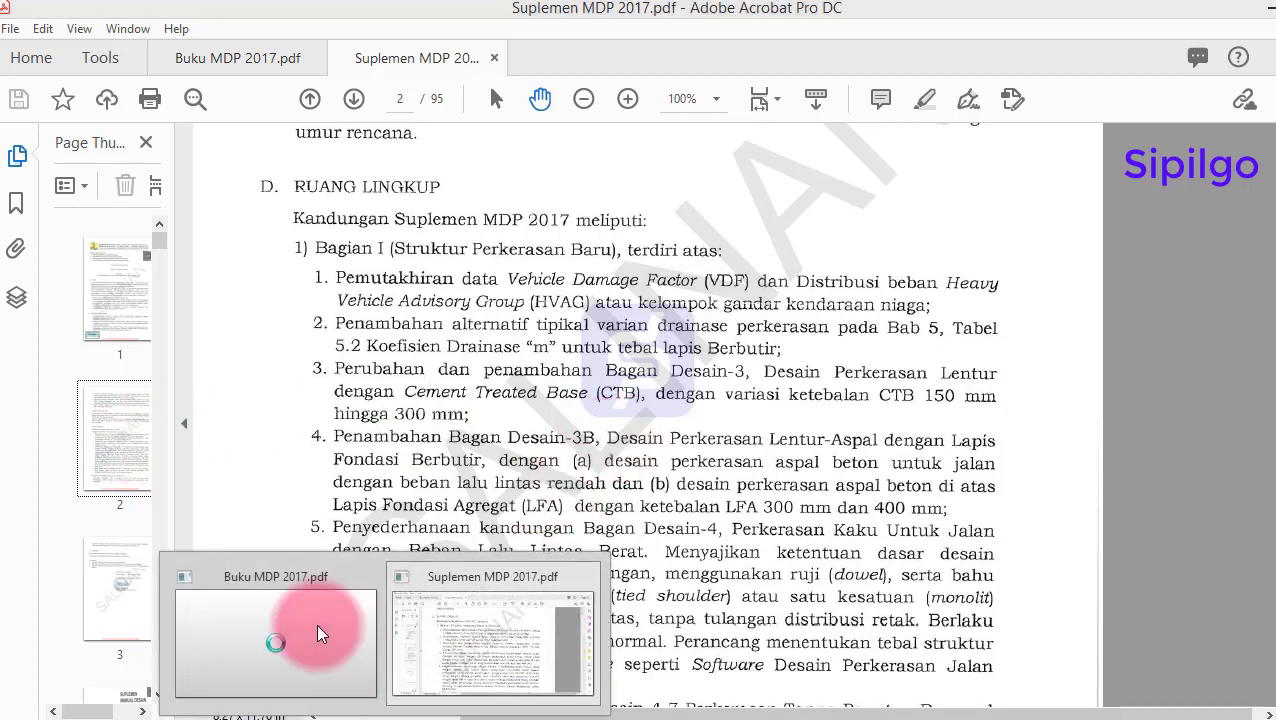
# Find Tabel 4.4 with the VDF values per commercial vehicle type on page 49 of Buku MDP 2017.pdf and examine its regional columns
pyautogui.click(322, 632)
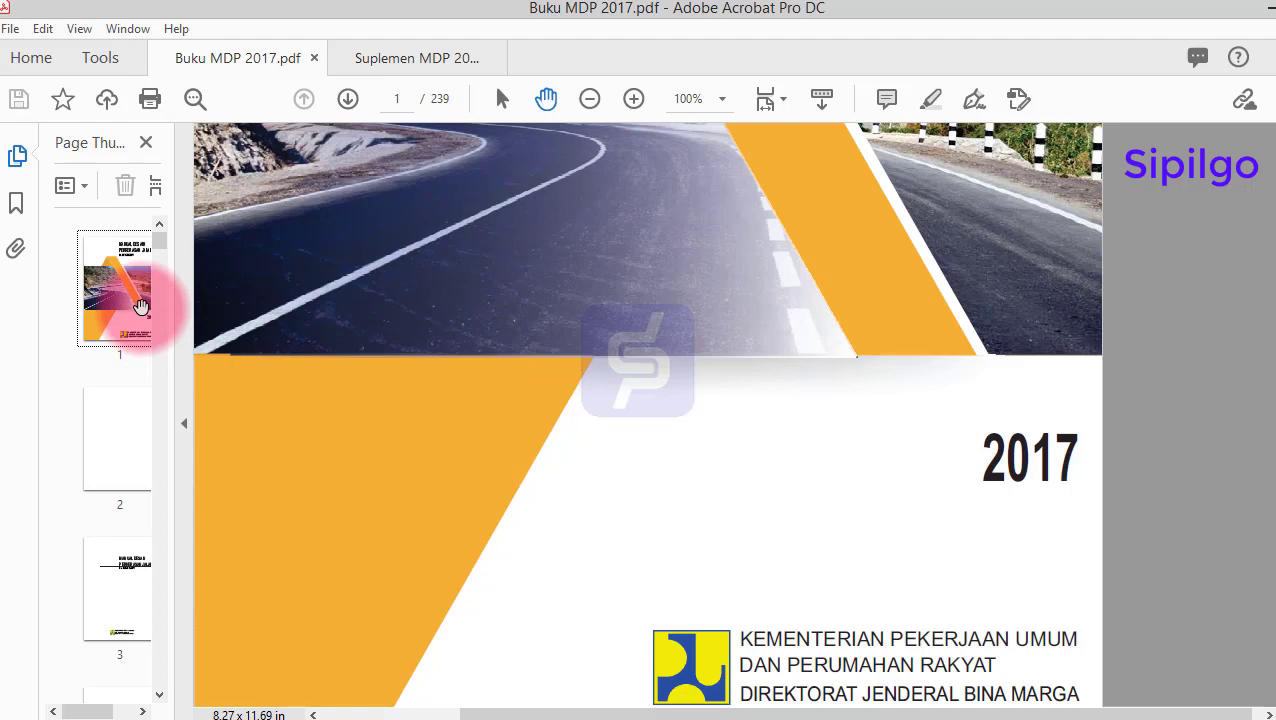
pyautogui.scroll(-10, 114, 410)
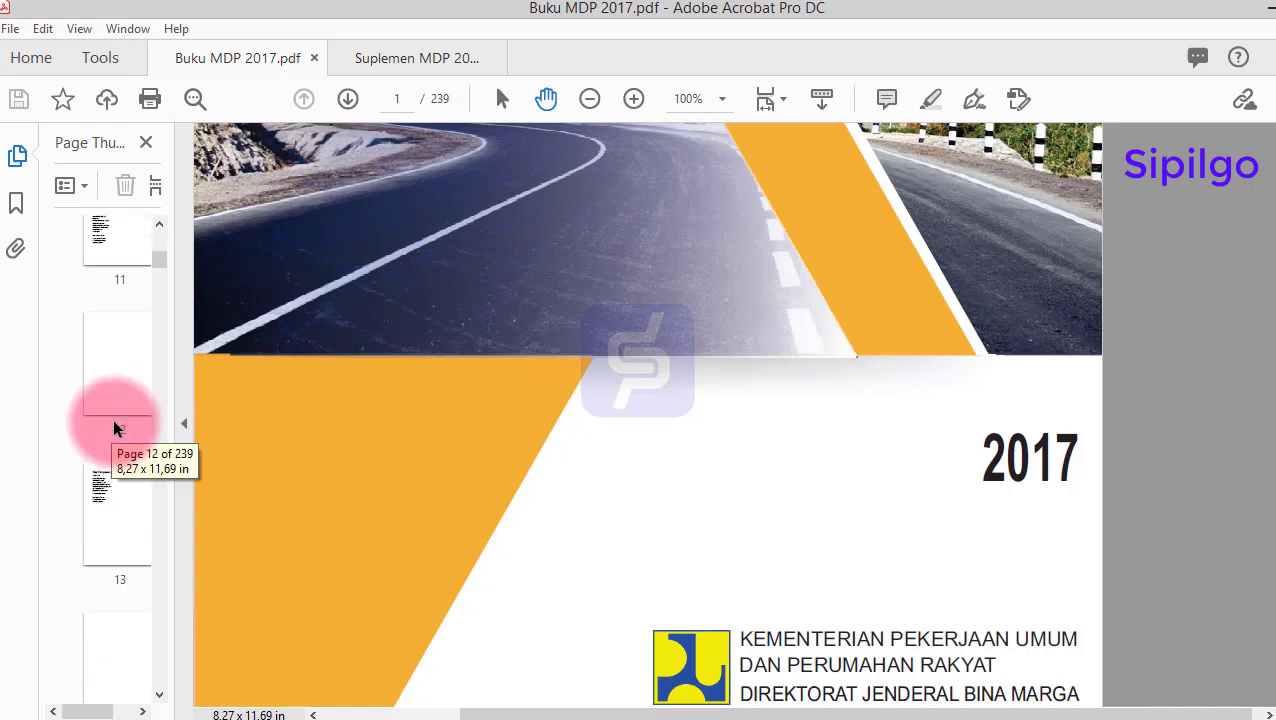
pyautogui.scroll(-11, 114, 428)
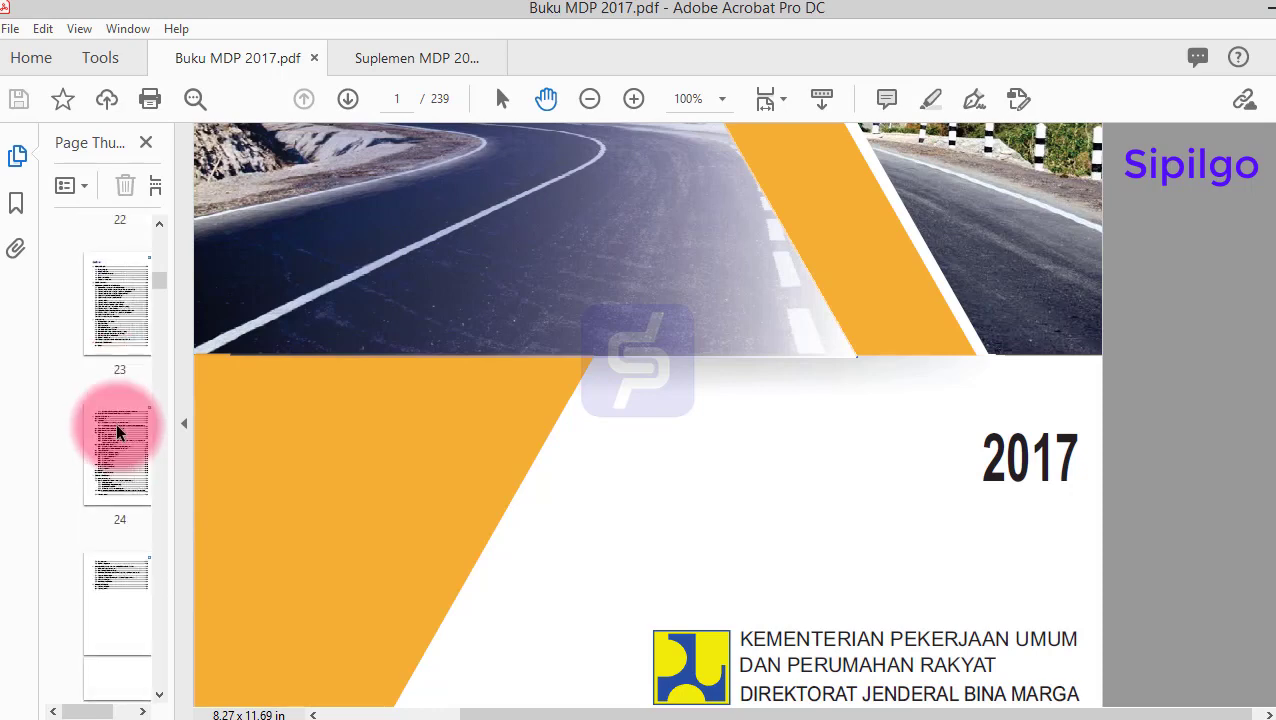
pyautogui.scroll(-12, 117, 432)
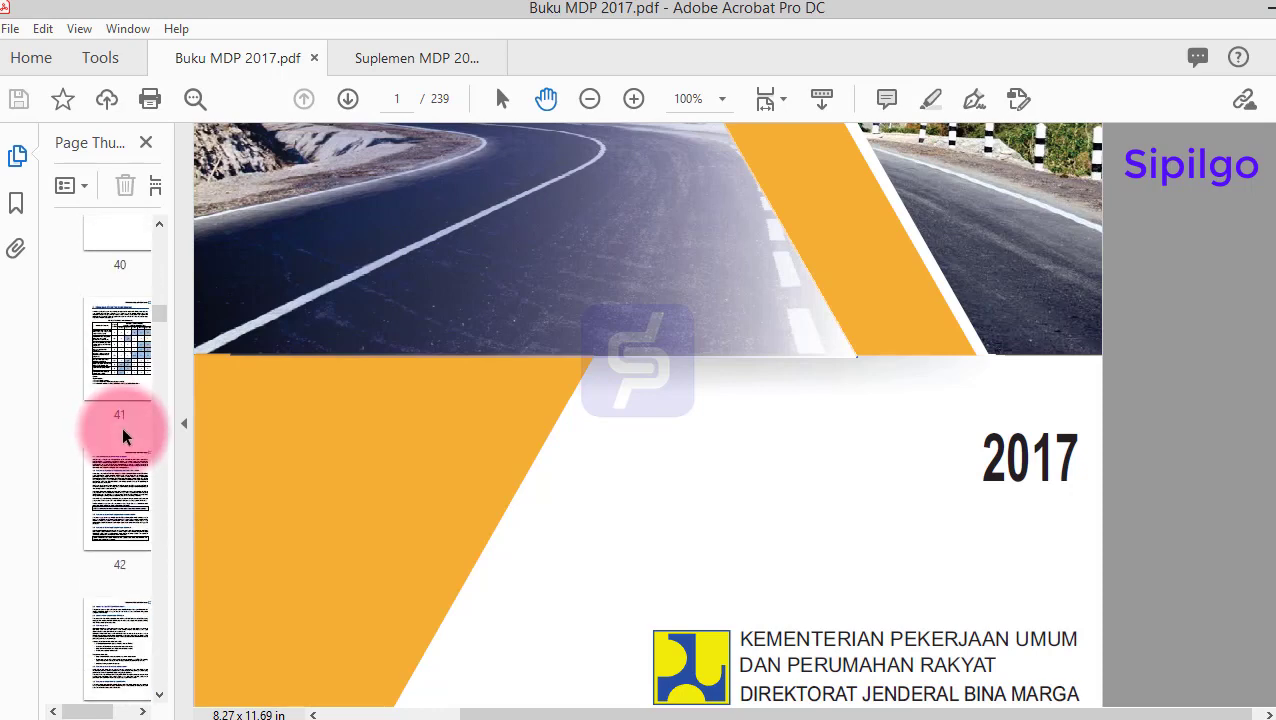
pyautogui.scroll(-5, 124, 436)
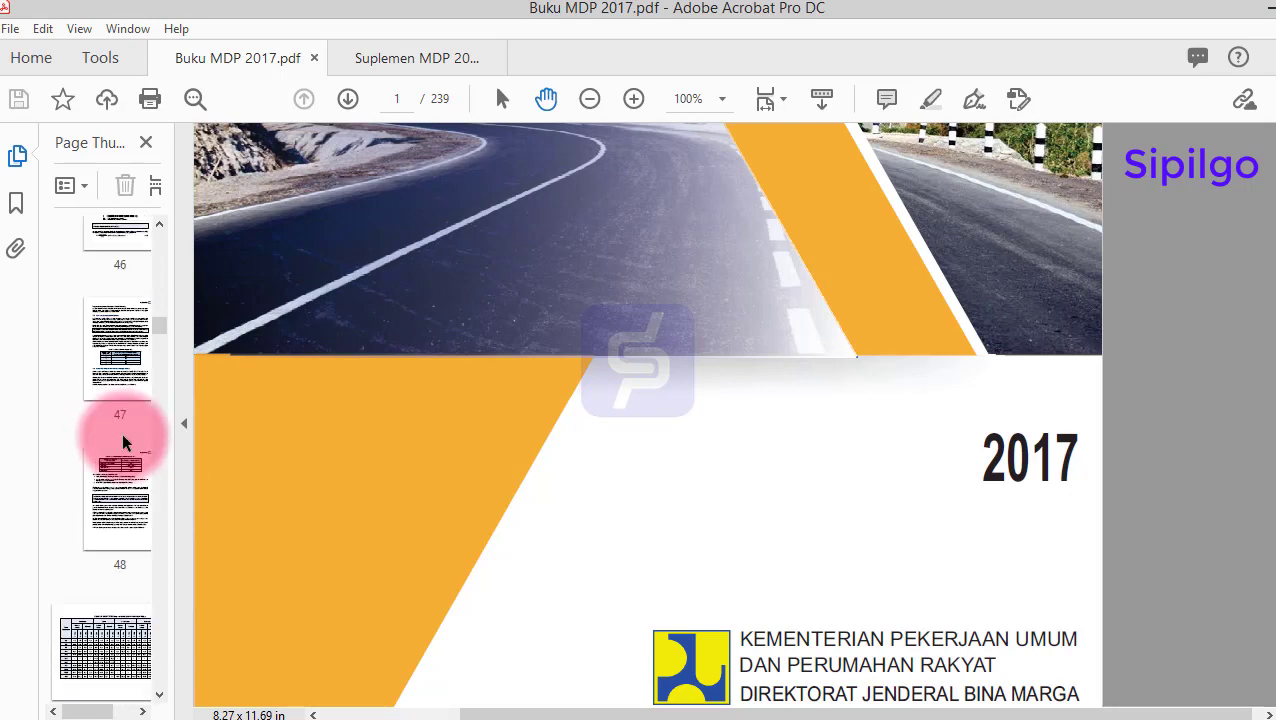
pyautogui.scroll(-3, 120, 440)
pyautogui.click(117, 452)
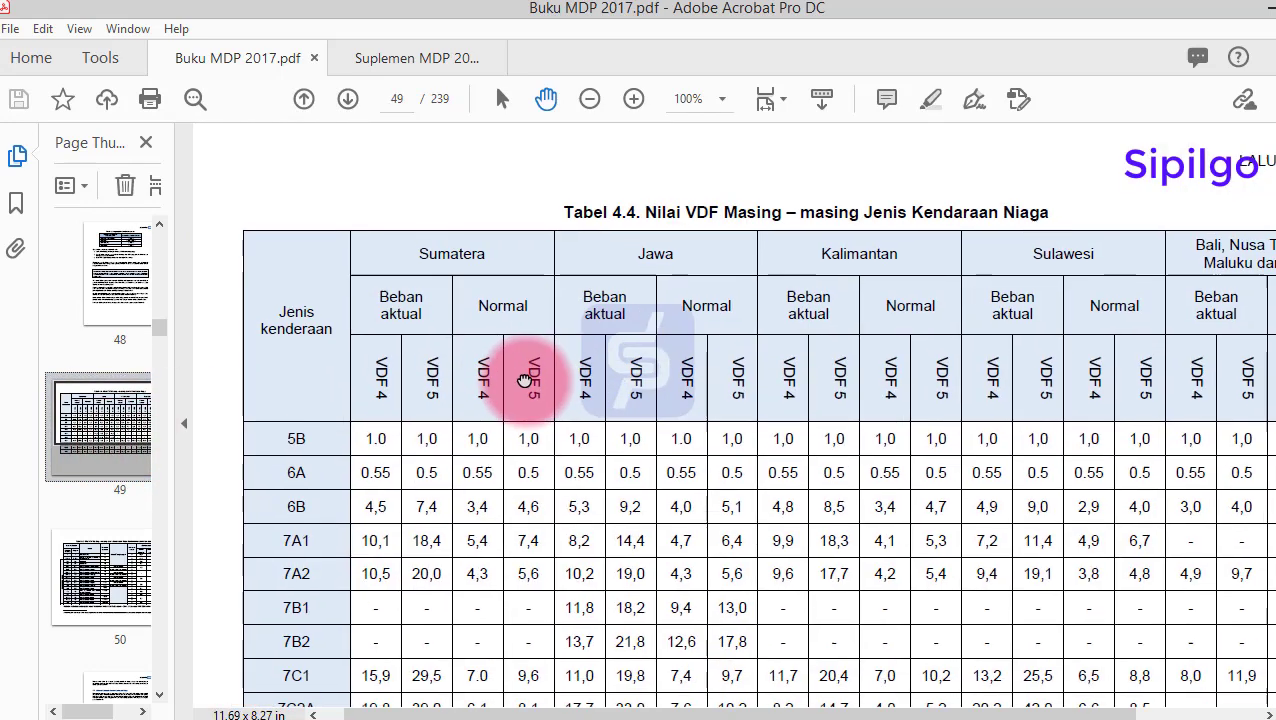
pyautogui.moveTo(524, 381); pyautogui.dragTo(518, 358)
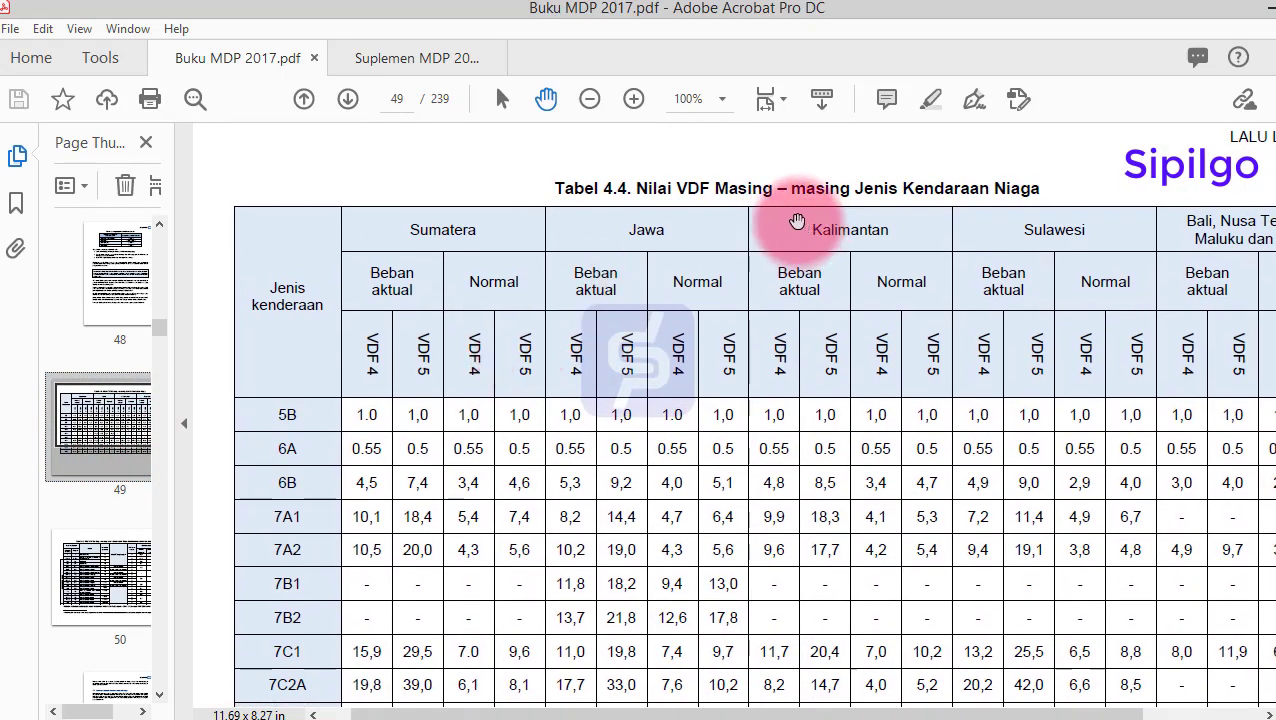
pyautogui.moveTo(552, 318); pyautogui.dragTo(368, 240)
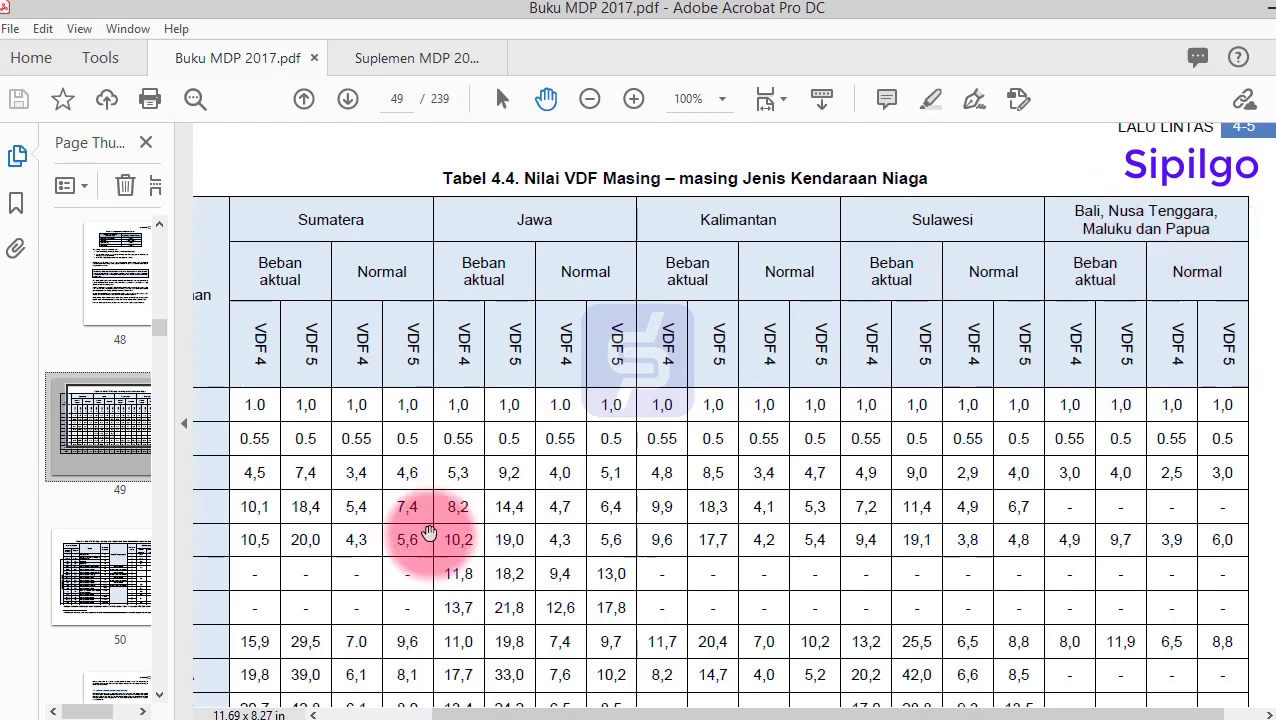
# Find Lampiran 2 on page 41 of Suplemen MDP 2017.pdf and examine the VDF tables for the Sumatera regions
pyautogui.click(513, 661)
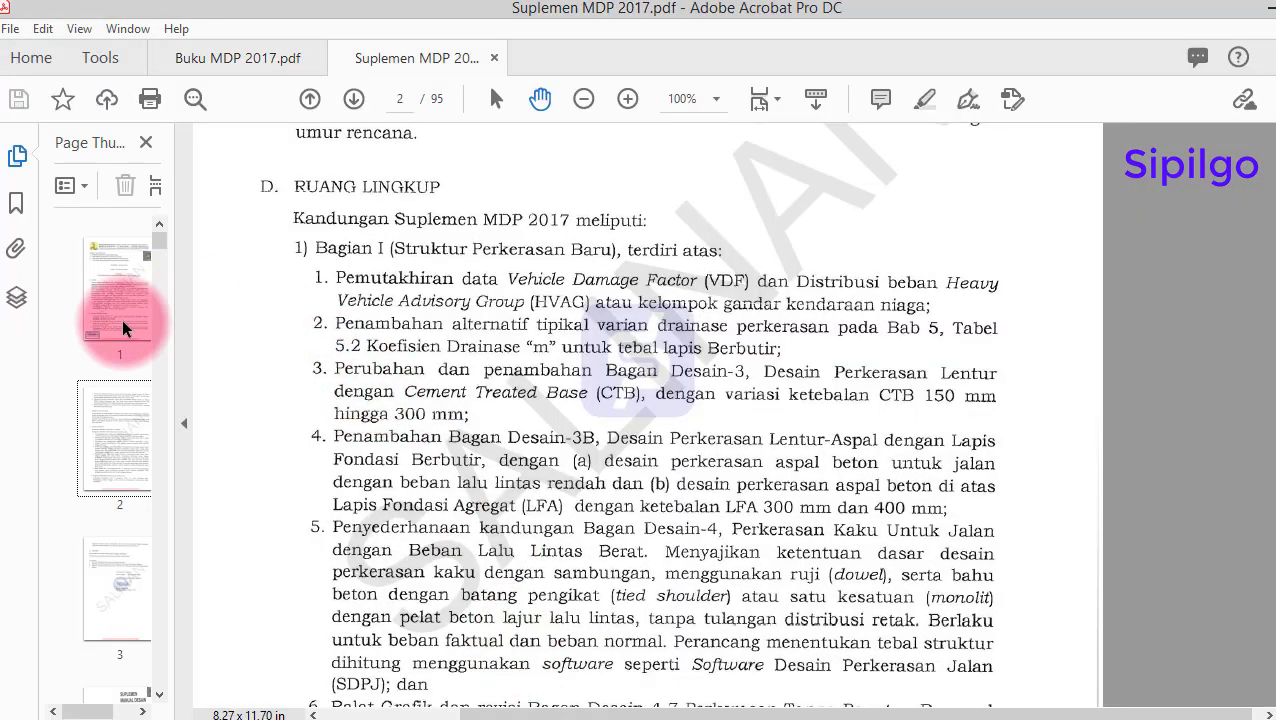
pyautogui.scroll(-3, 162, 289)
pyautogui.moveTo(160, 290); pyautogui.dragTo(150, 521)
pyautogui.click(150, 521)
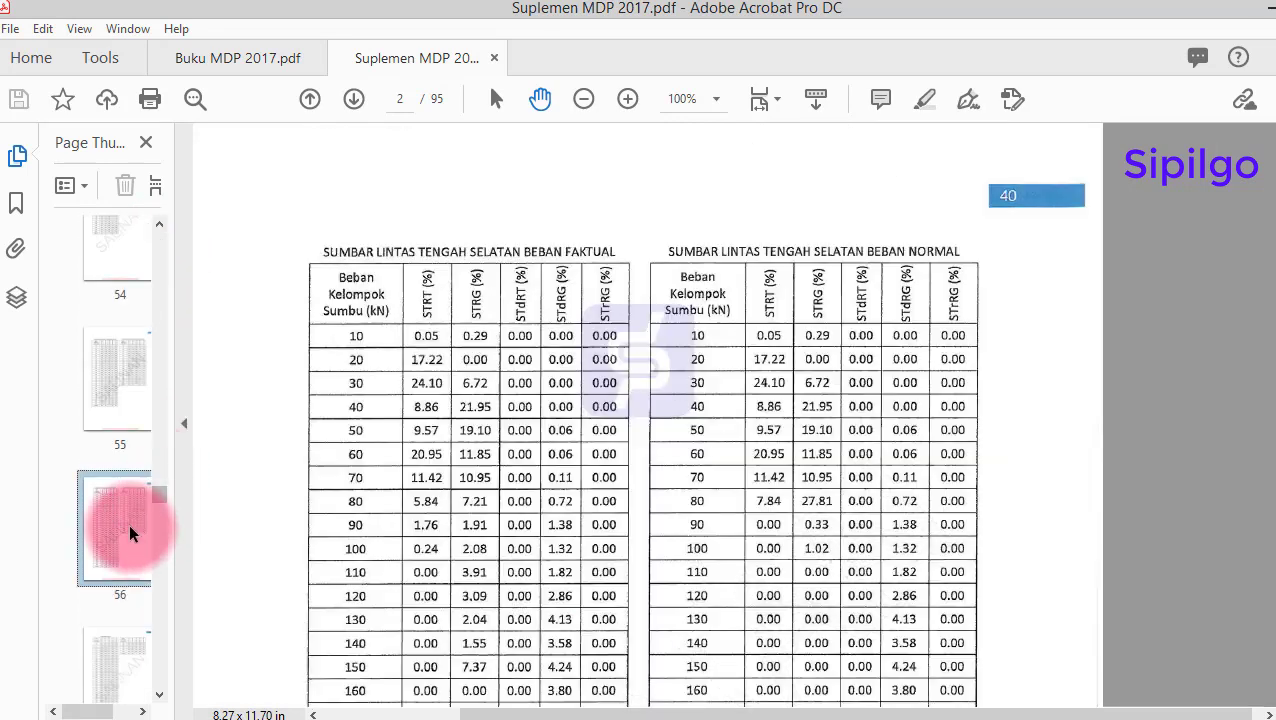
pyautogui.scroll(5, 125, 518)
pyautogui.scroll(8, 121, 515)
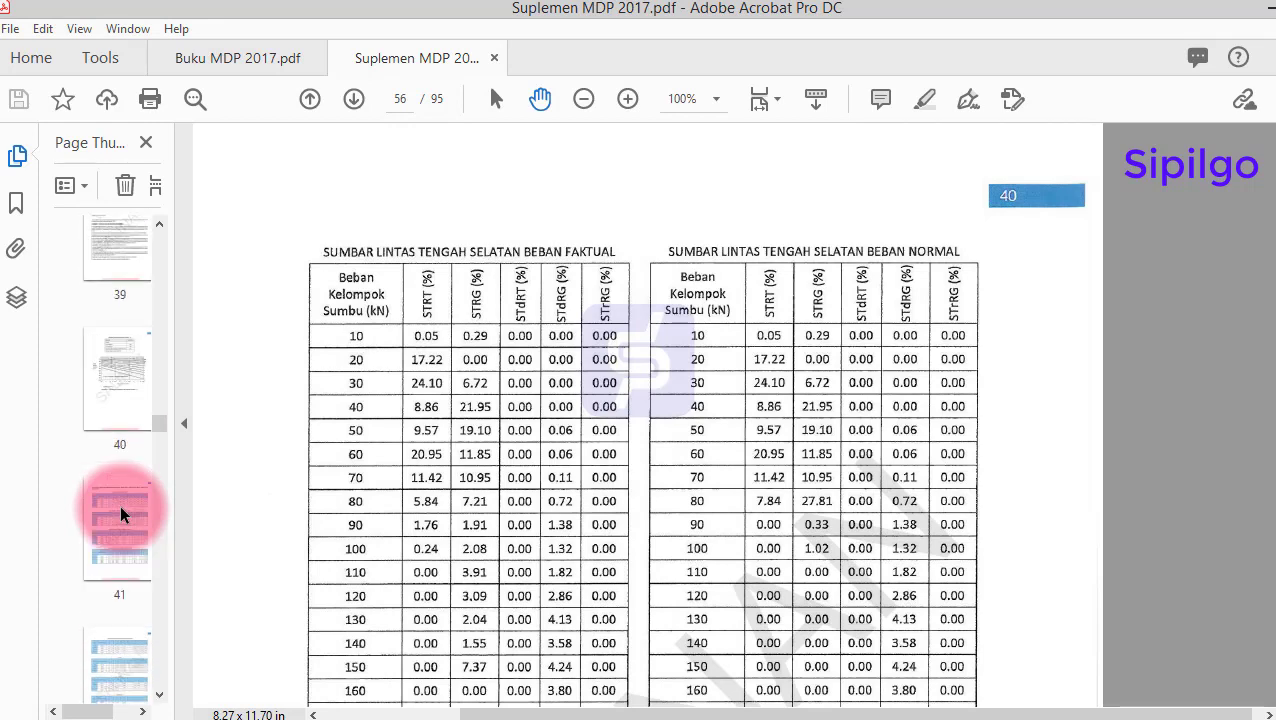
pyautogui.click(121, 514)
pyautogui.moveTo(419, 288); pyautogui.dragTo(415, 209)
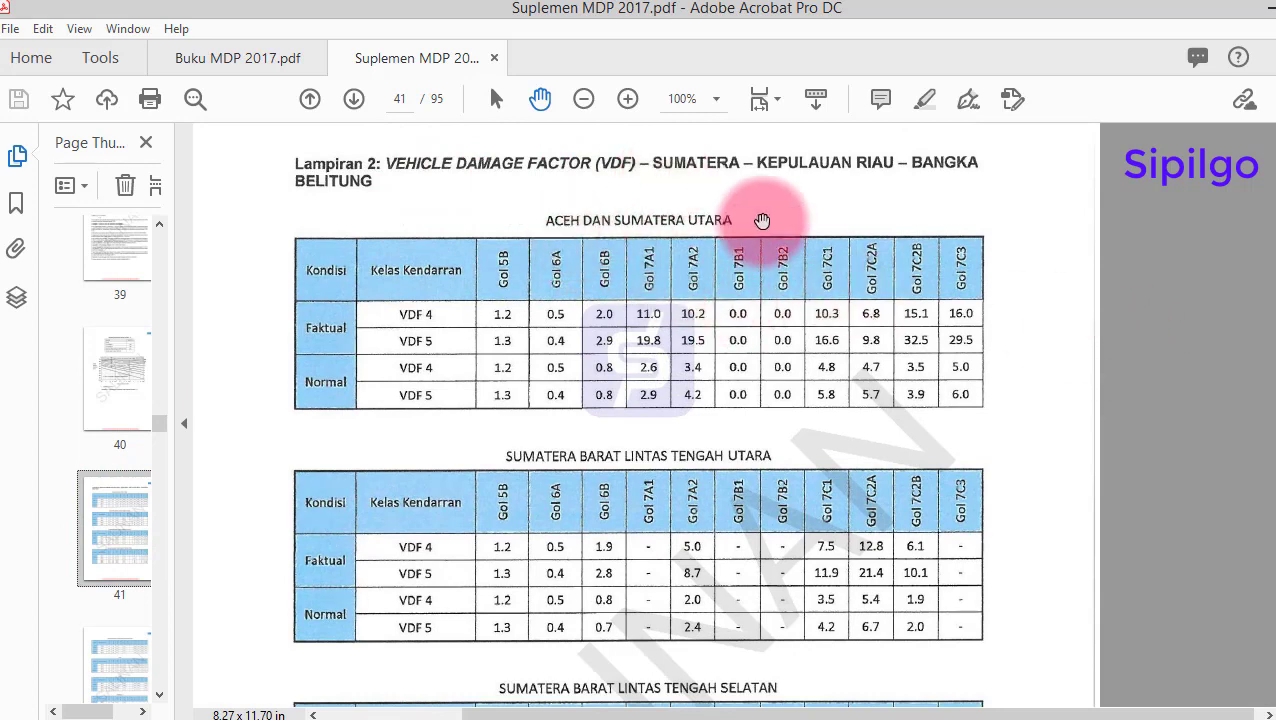
pyautogui.scroll(-5, 589, 470)
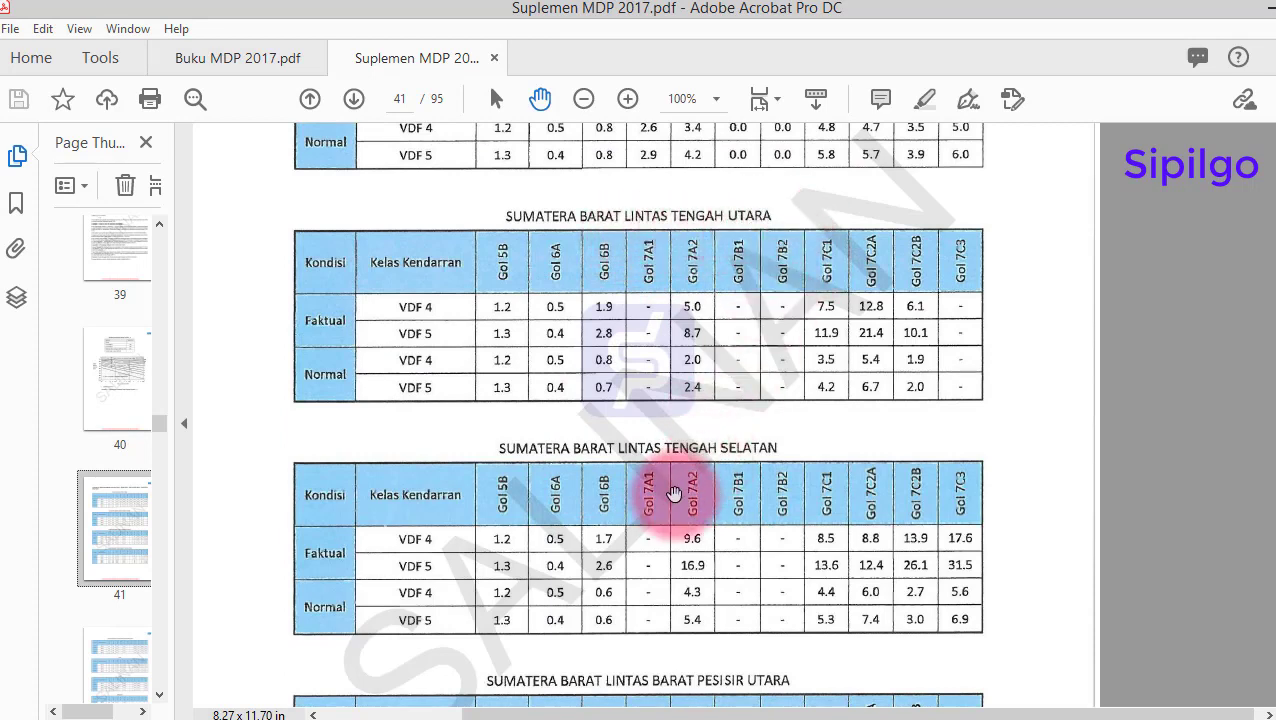
pyautogui.scroll(-3, 675, 487)
pyautogui.scroll(-3, 677, 376)
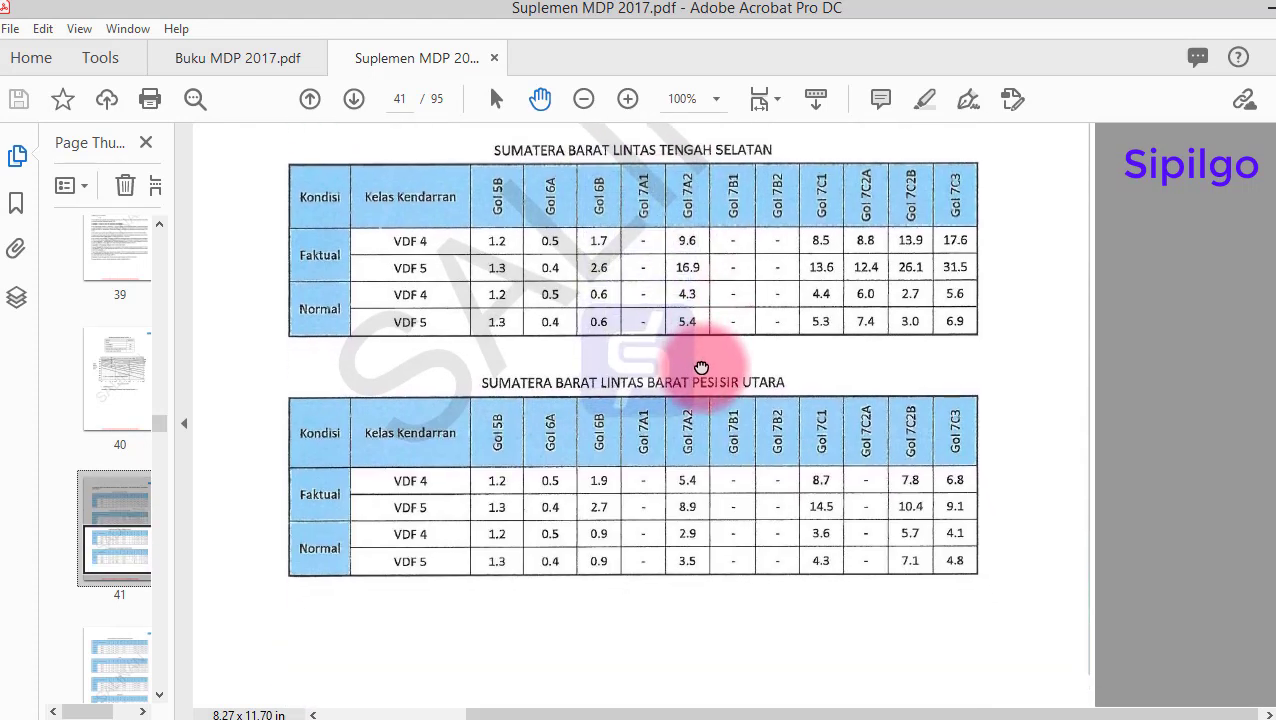
# Go to Lampiran 6 on page 49 of the supplement and examine the VDF tables for Bali, Nusa Tenggara, Maluku and Papua
pyautogui.scroll(-10, 112, 525)
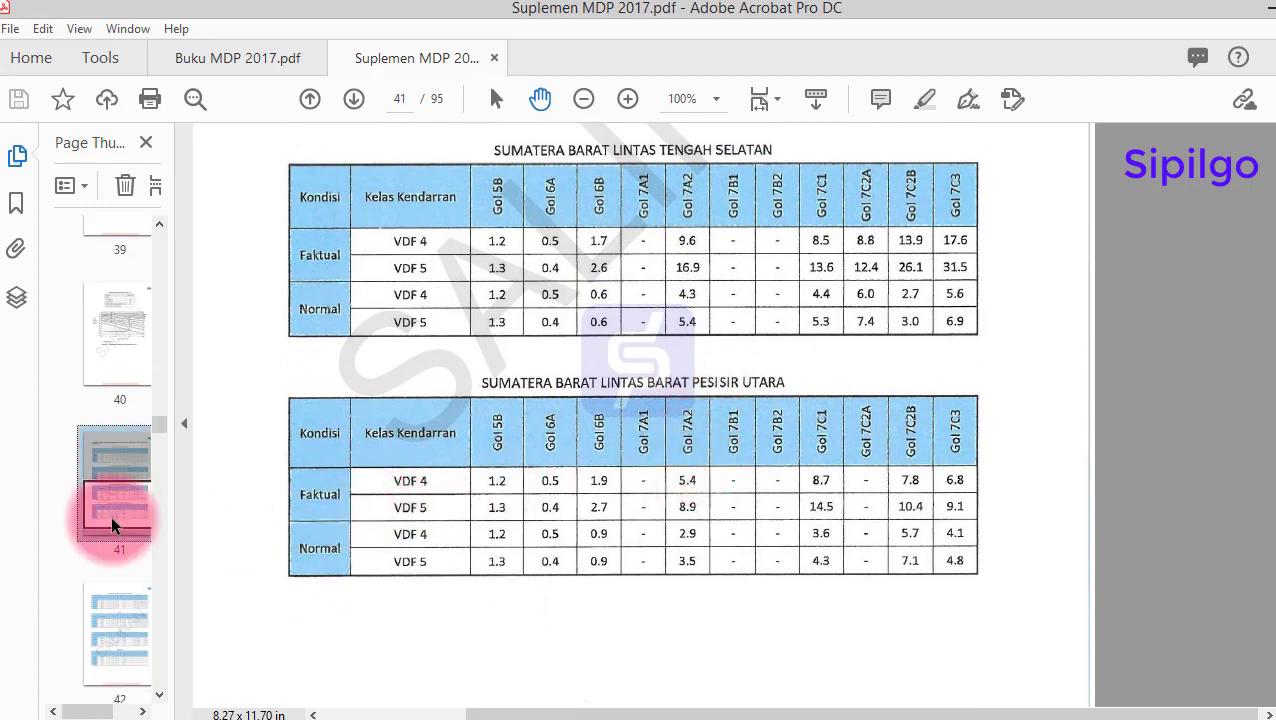
pyautogui.scroll(-13, 107, 532)
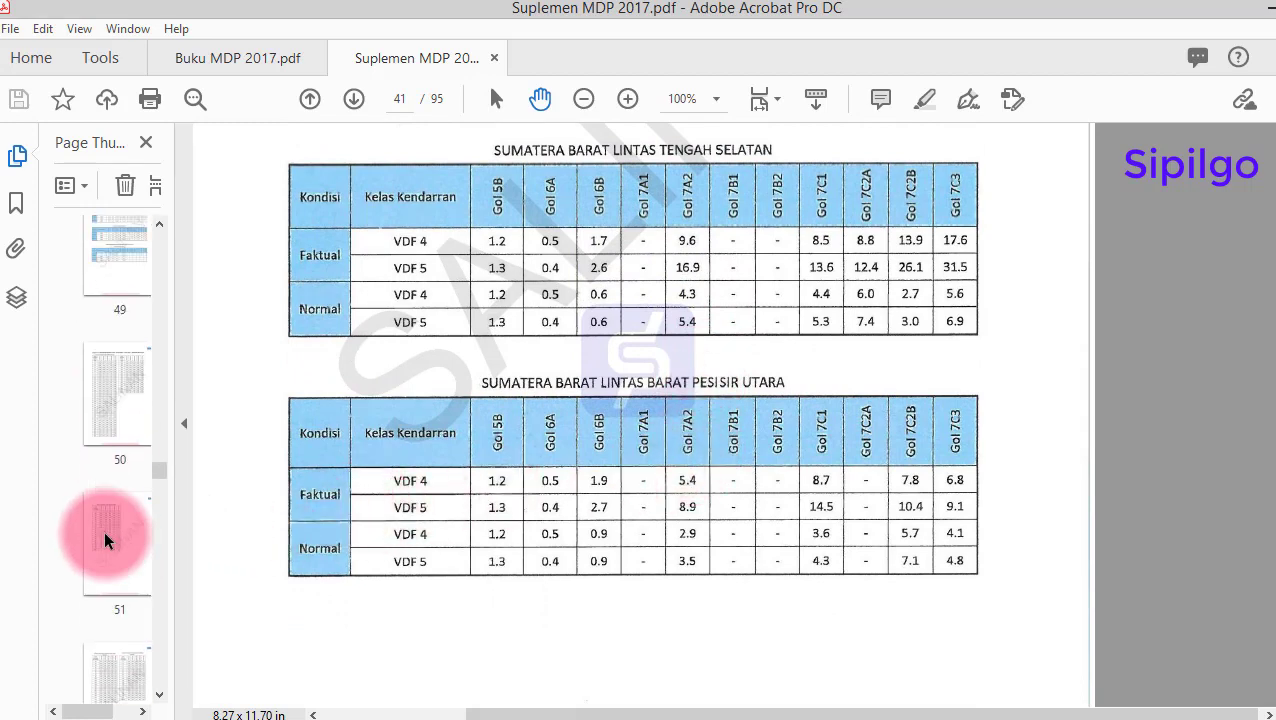
pyautogui.scroll(3, 110, 535)
pyautogui.click(121, 383)
pyautogui.scroll(-5, 598, 210)
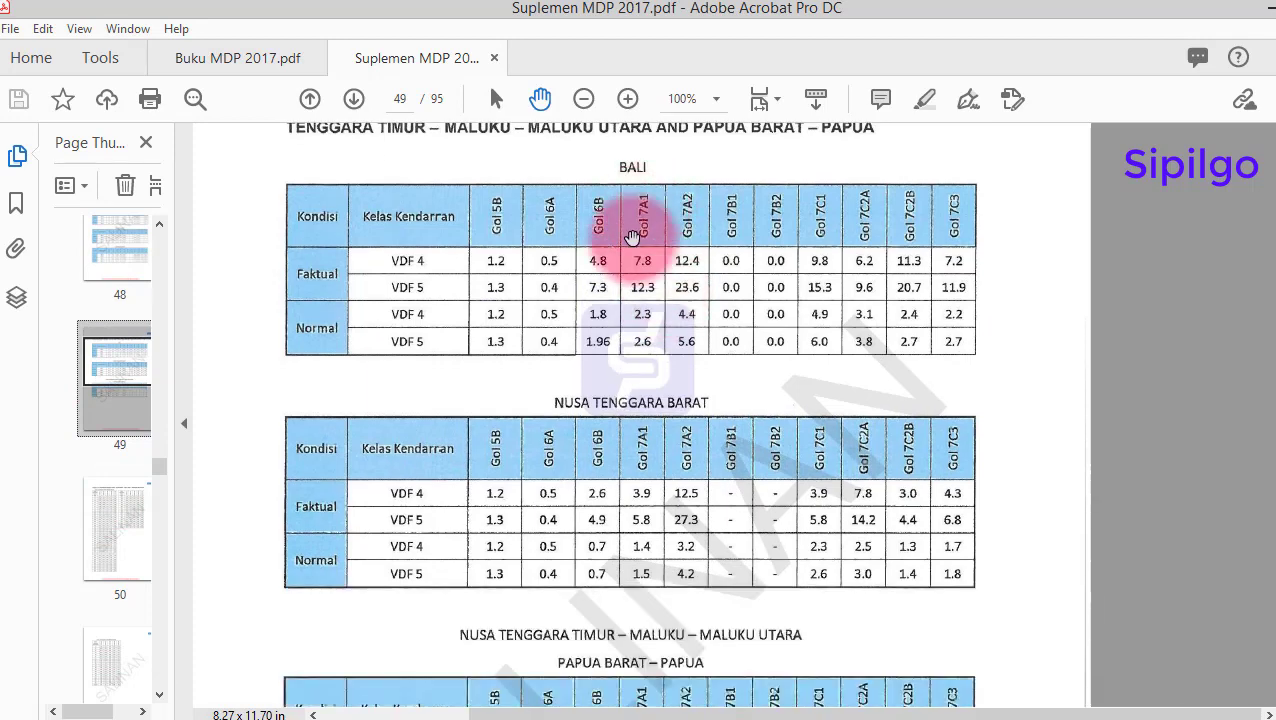
pyautogui.scroll(-2, 605, 460)
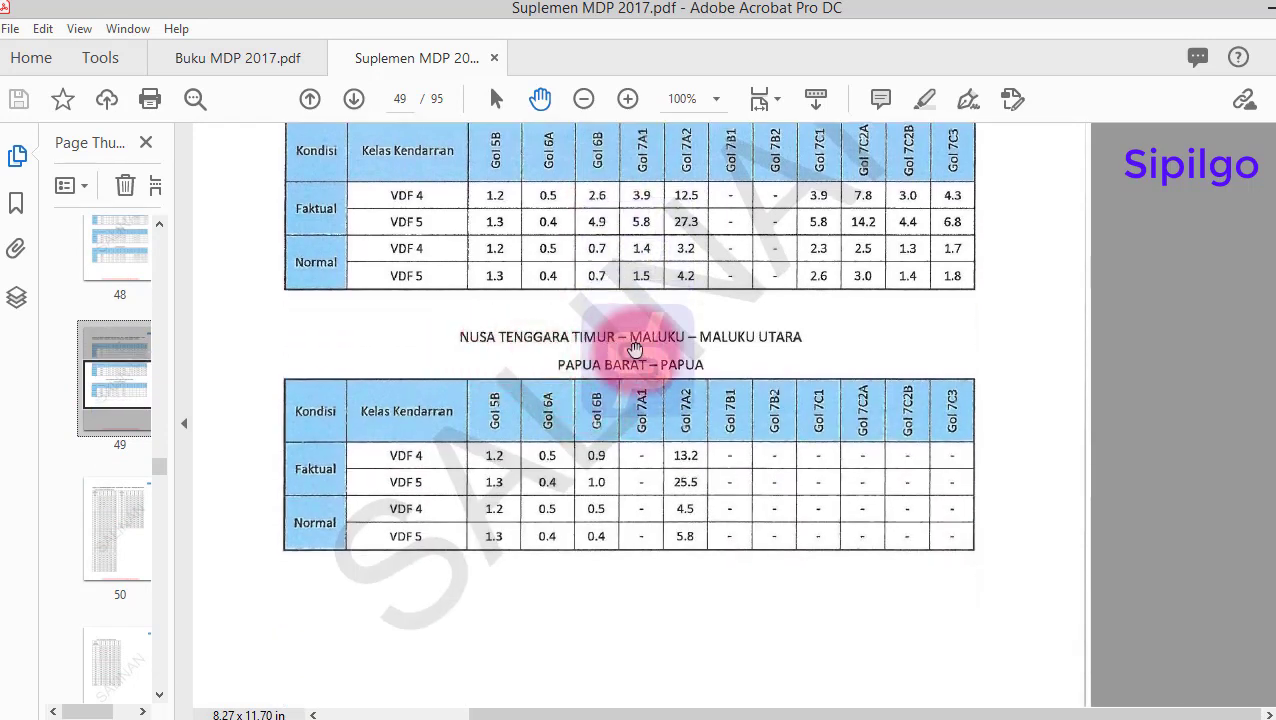
pyautogui.scroll(1, 686, 546)
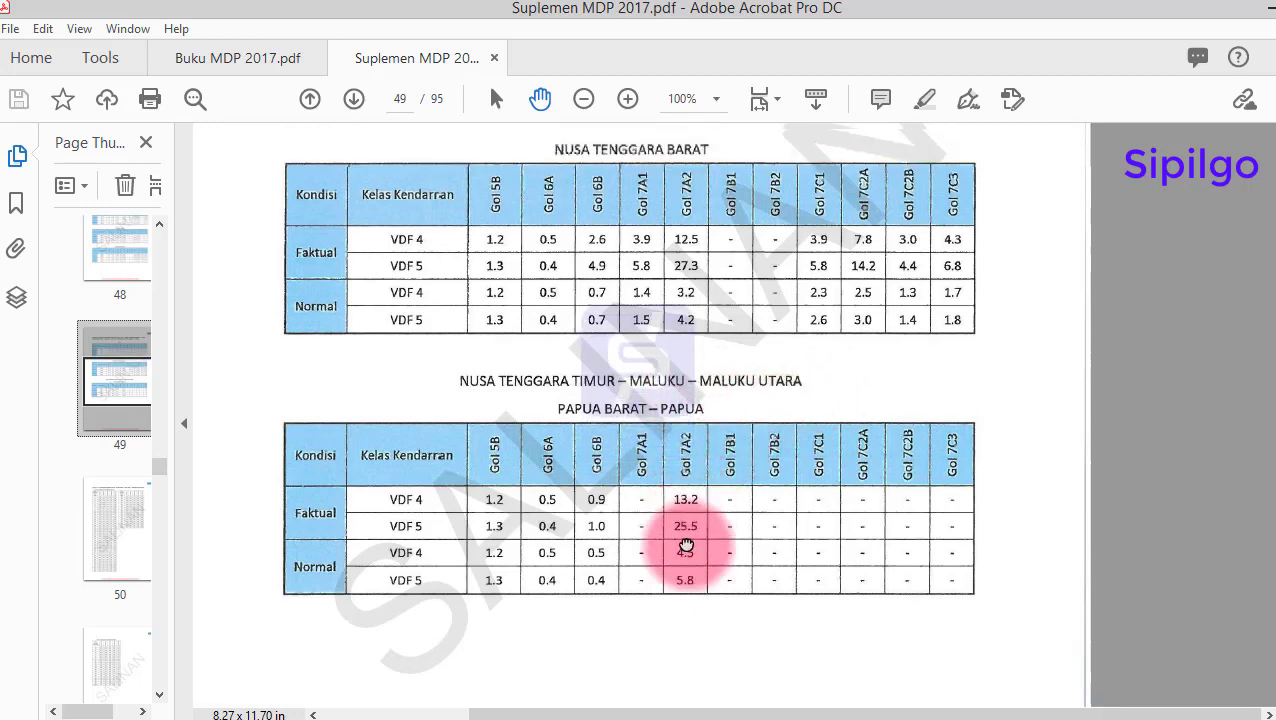
pyautogui.scroll(2, 686, 546)
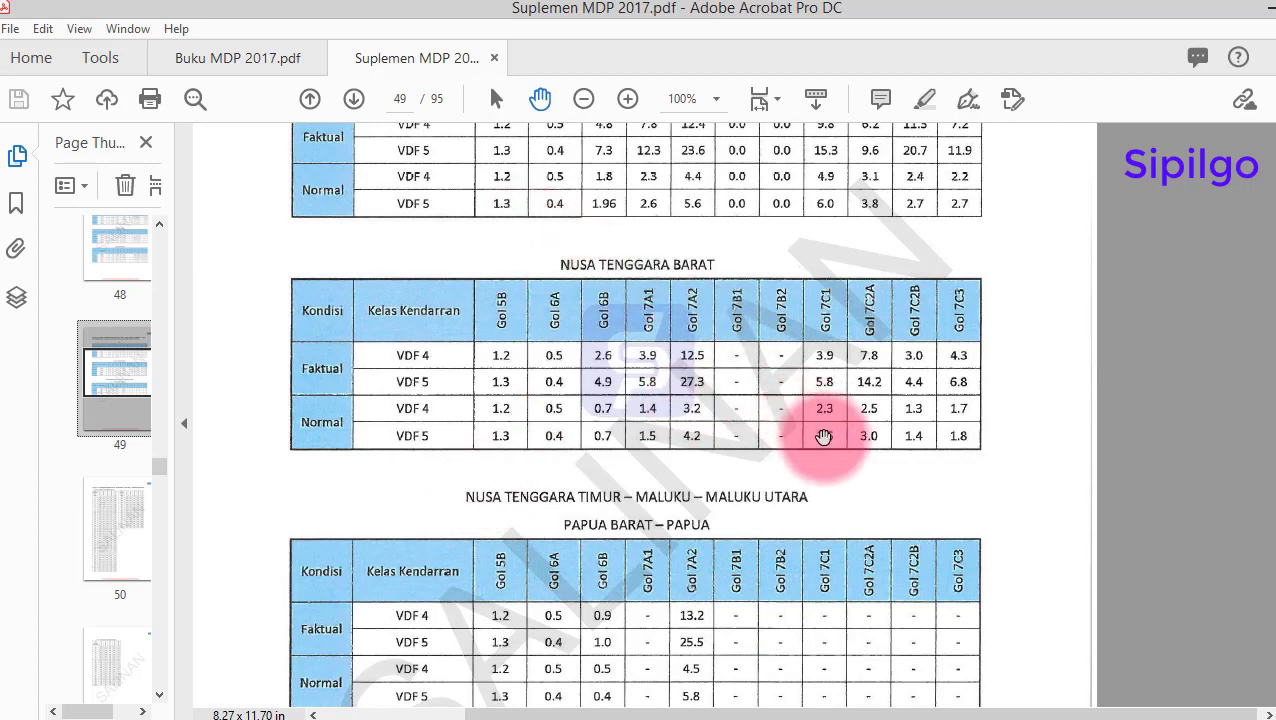
pyautogui.moveTo(789, 310); pyautogui.dragTo(801, 379)
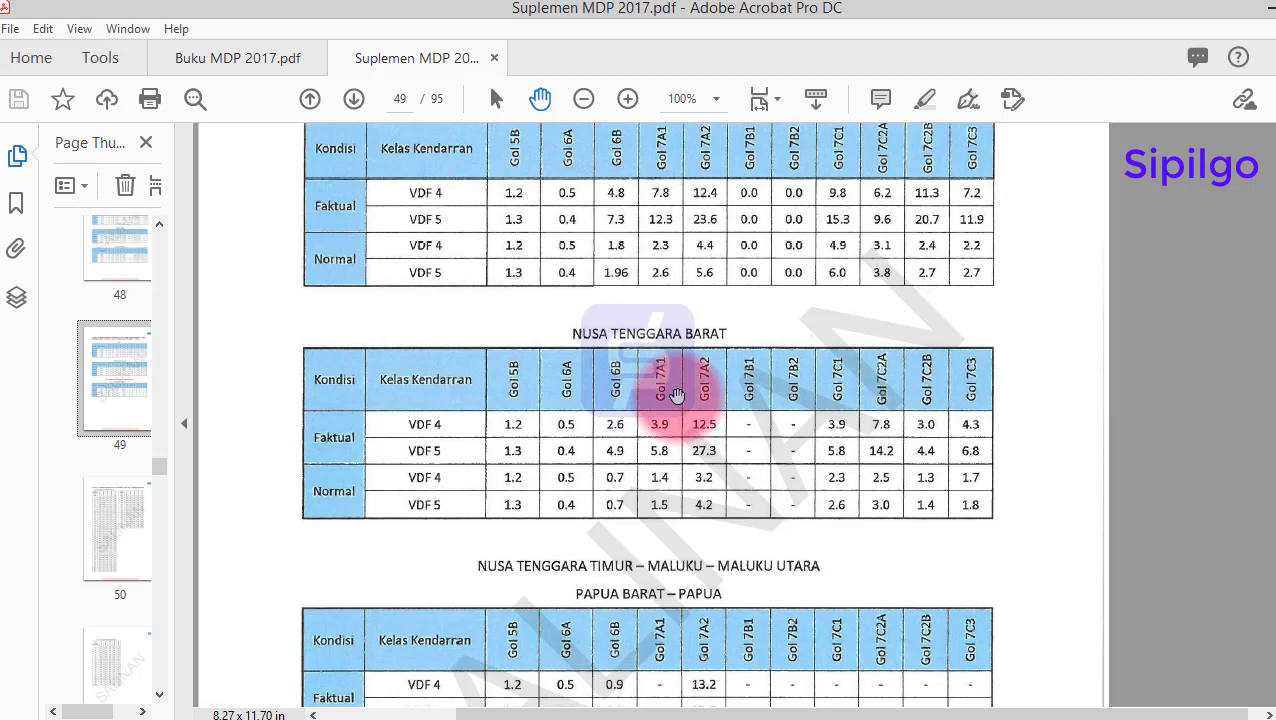
pyautogui.scroll(2, 690, 413)
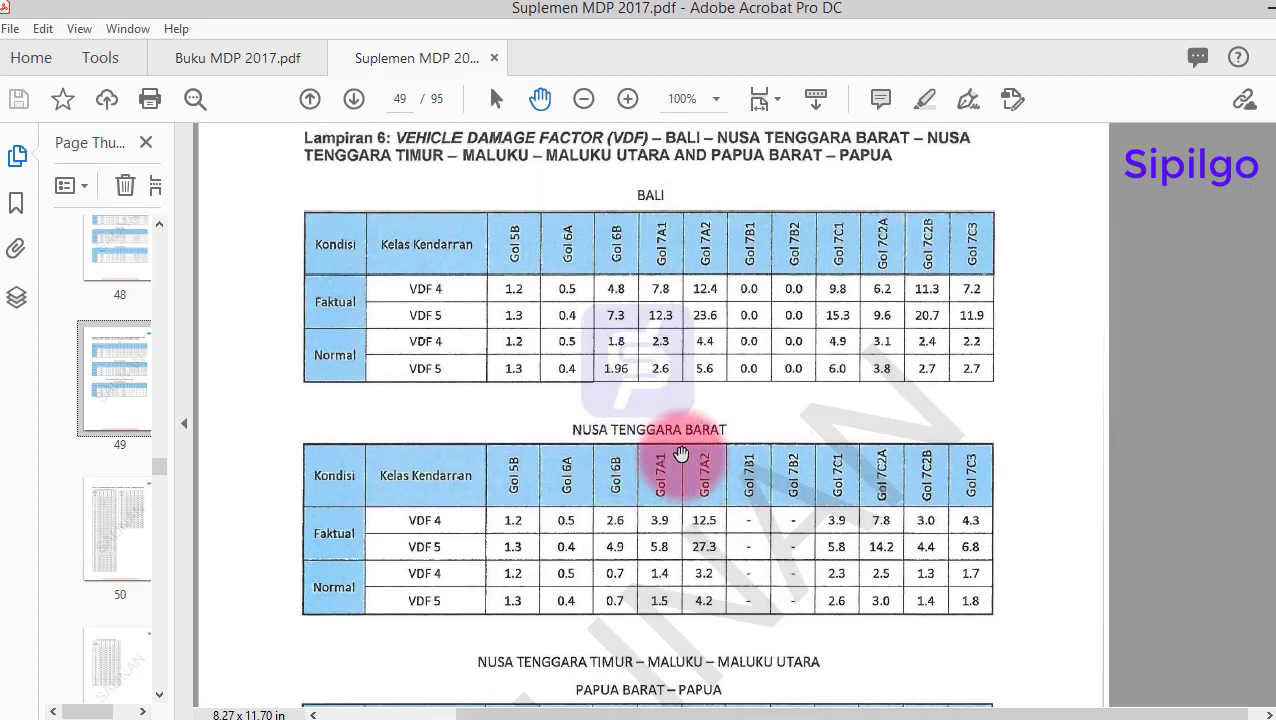
pyautogui.scroll(2, 677, 320)
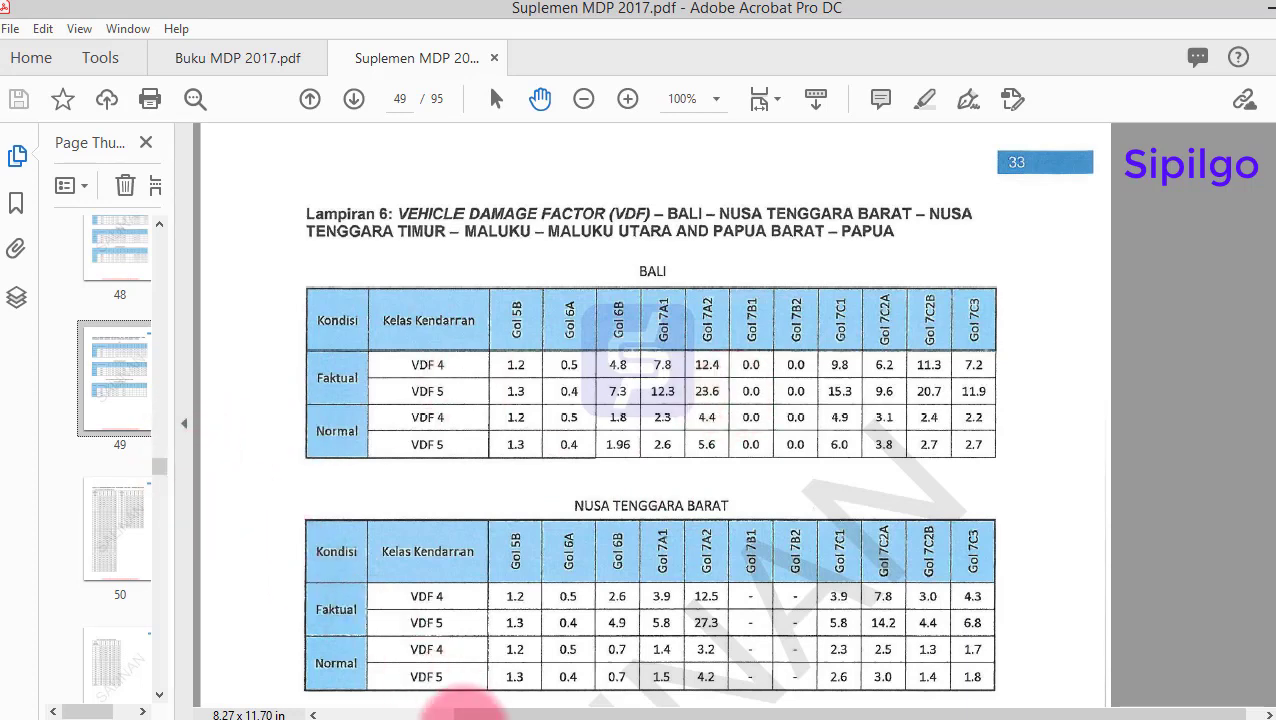
# Return to Tabel 4.4 in Buku MDP 2017.pdf to compare its regional VDF values with the supplement's tables
pyautogui.moveTo(436, 714)
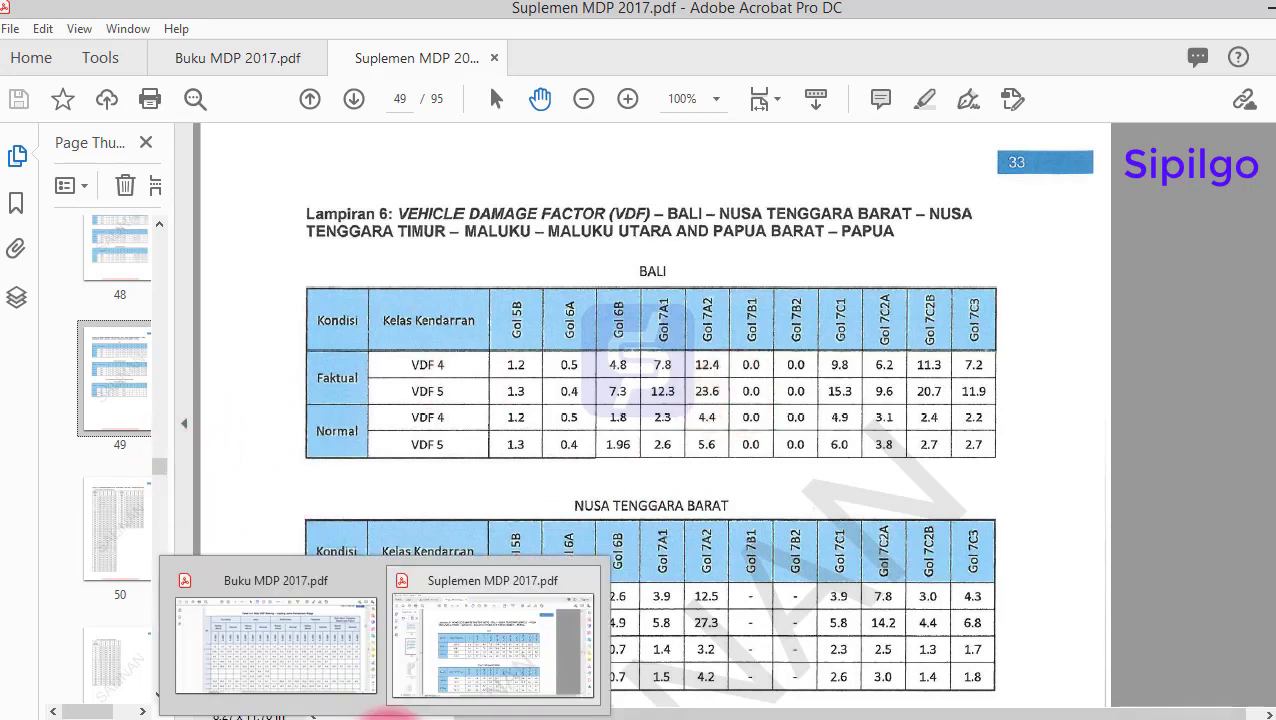
pyautogui.click(348, 700)
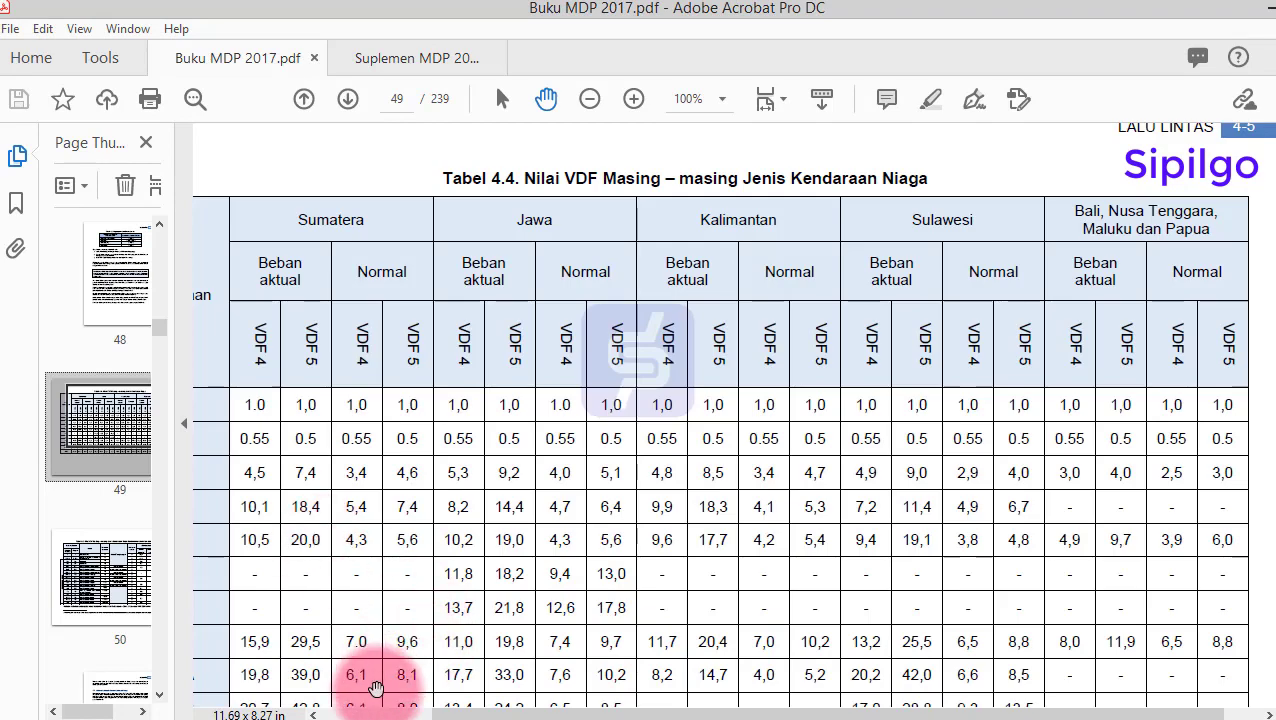
# Switch to the MDP 2017 Baru workbook in Excel and open its VDF sheet
pyautogui.click(505, 710)
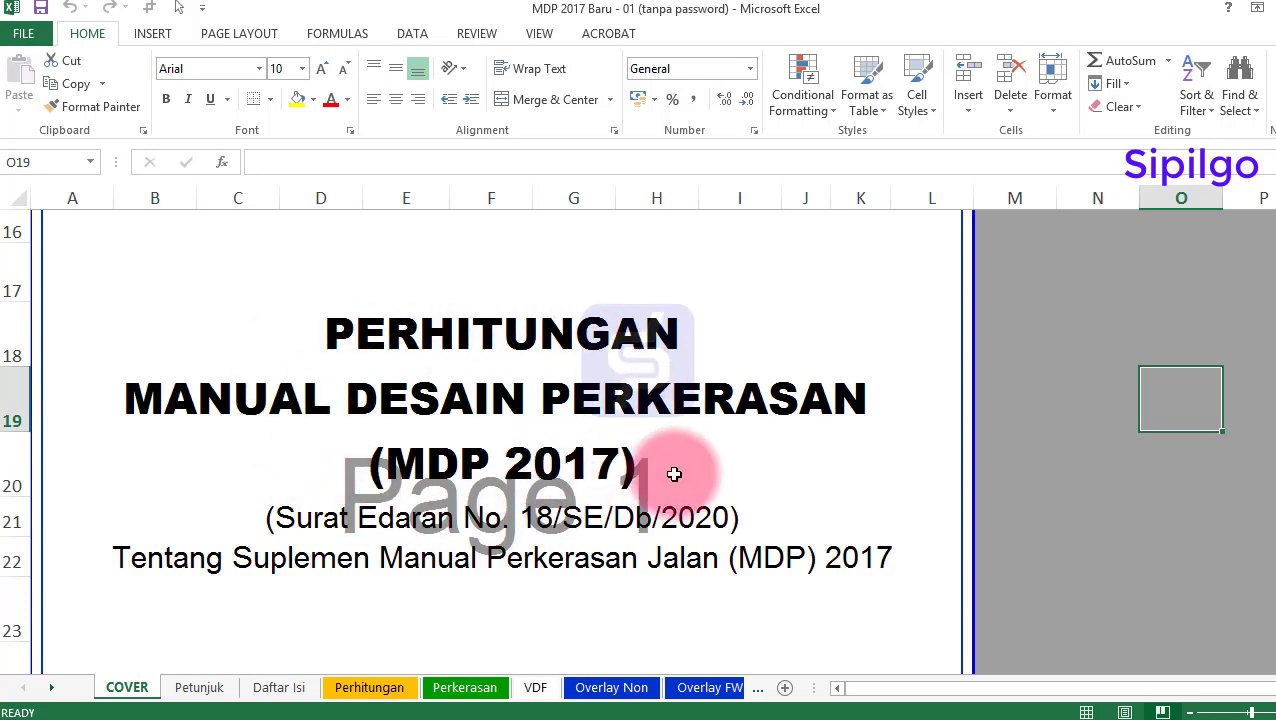
pyautogui.click(605, 462)
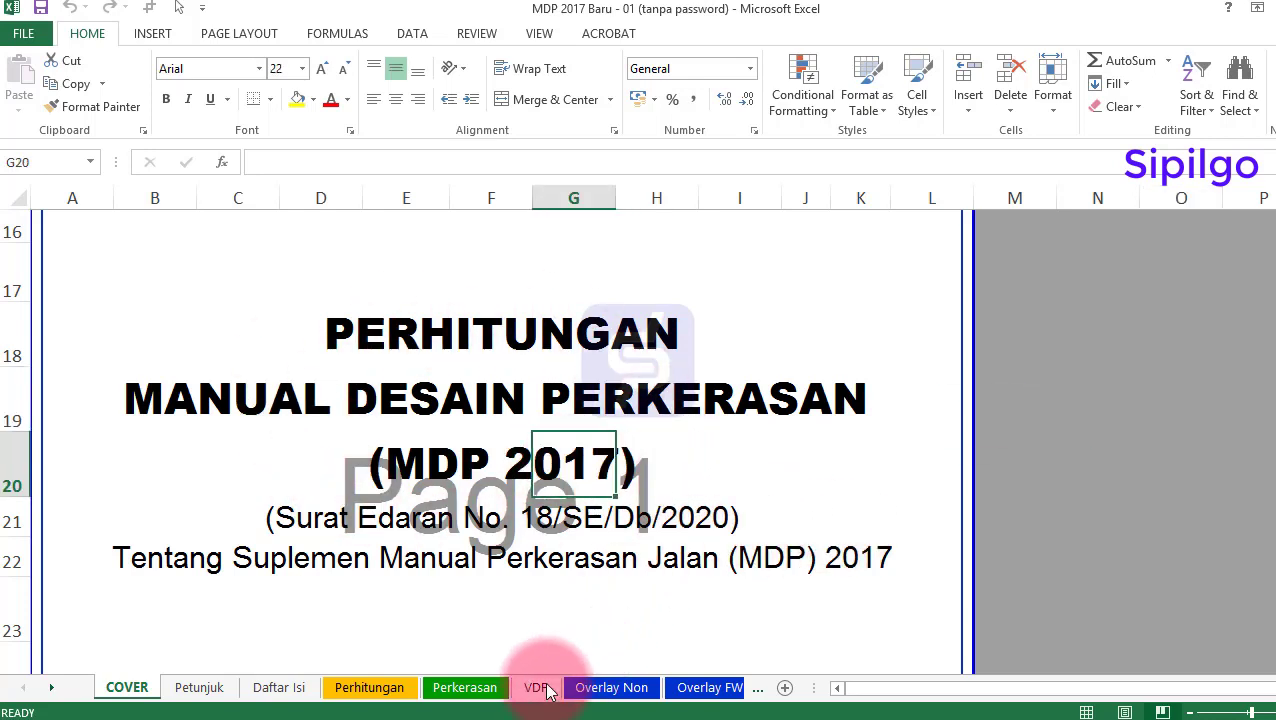
pyautogui.click(536, 688)
pyautogui.click(520, 335)
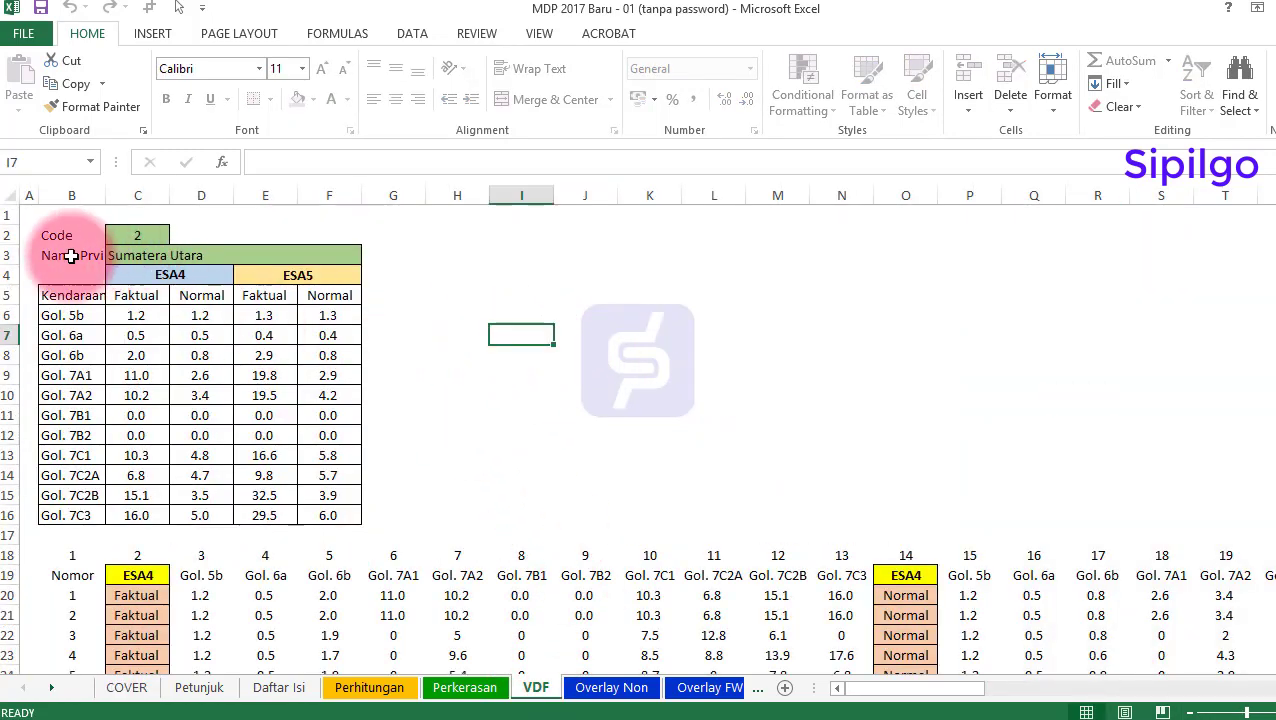
# Examine the column headings of the ESA4 Faktual table from Nomor through vehicle classes Gol. 5b to Gol. 7C3
pyautogui.scroll(-4, 132, 400)
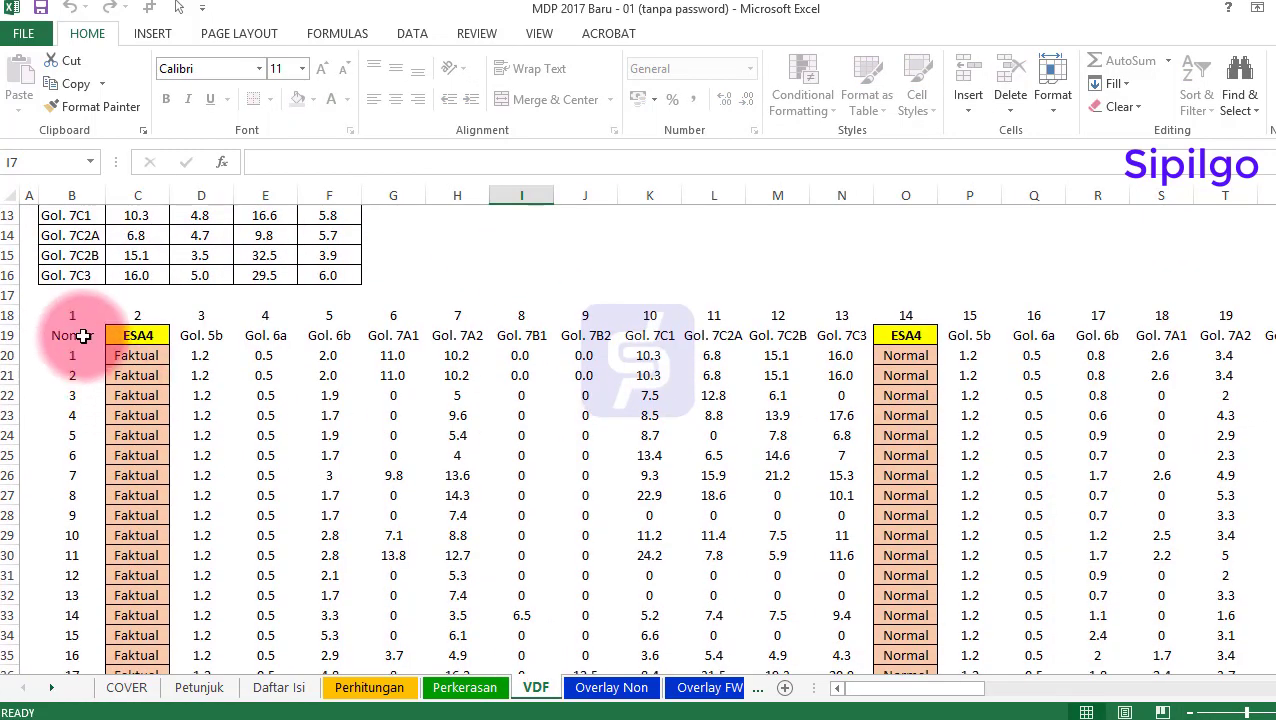
pyautogui.click(80, 336)
pyautogui.click(200, 336)
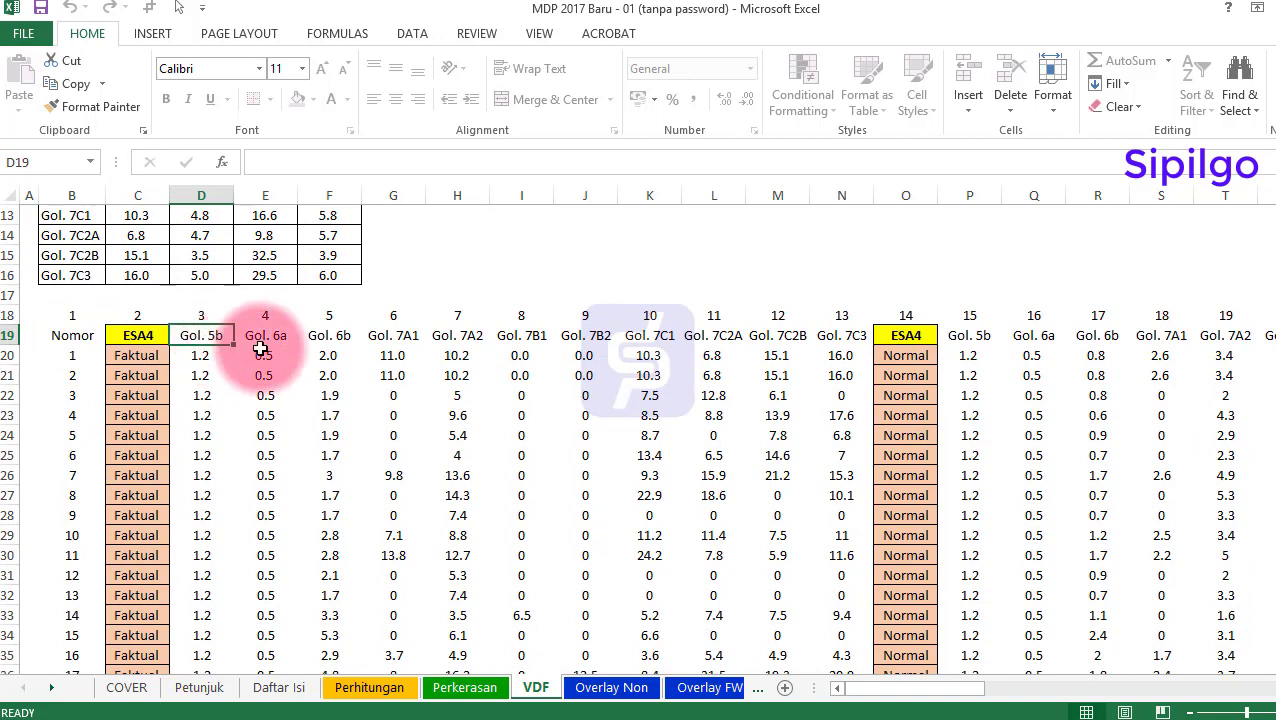
pyautogui.click(205, 340)
pyautogui.click(279, 342)
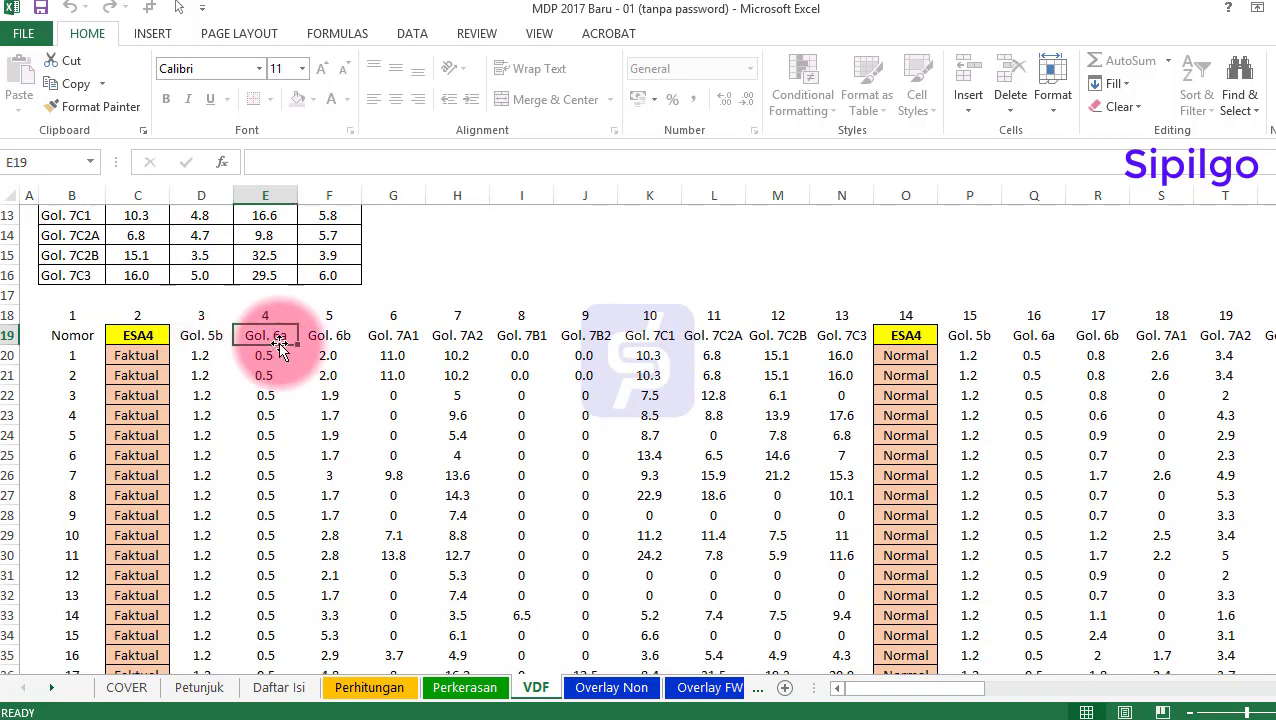
pyautogui.click(330, 338)
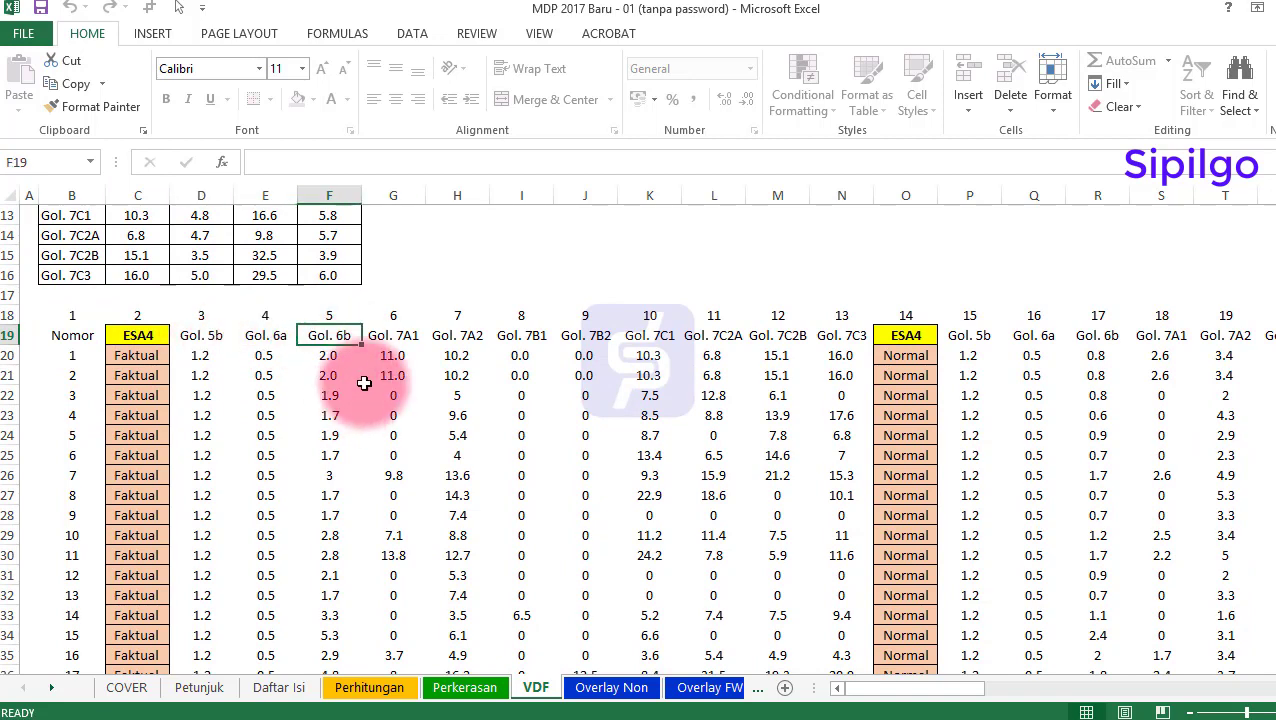
pyautogui.click(843, 336)
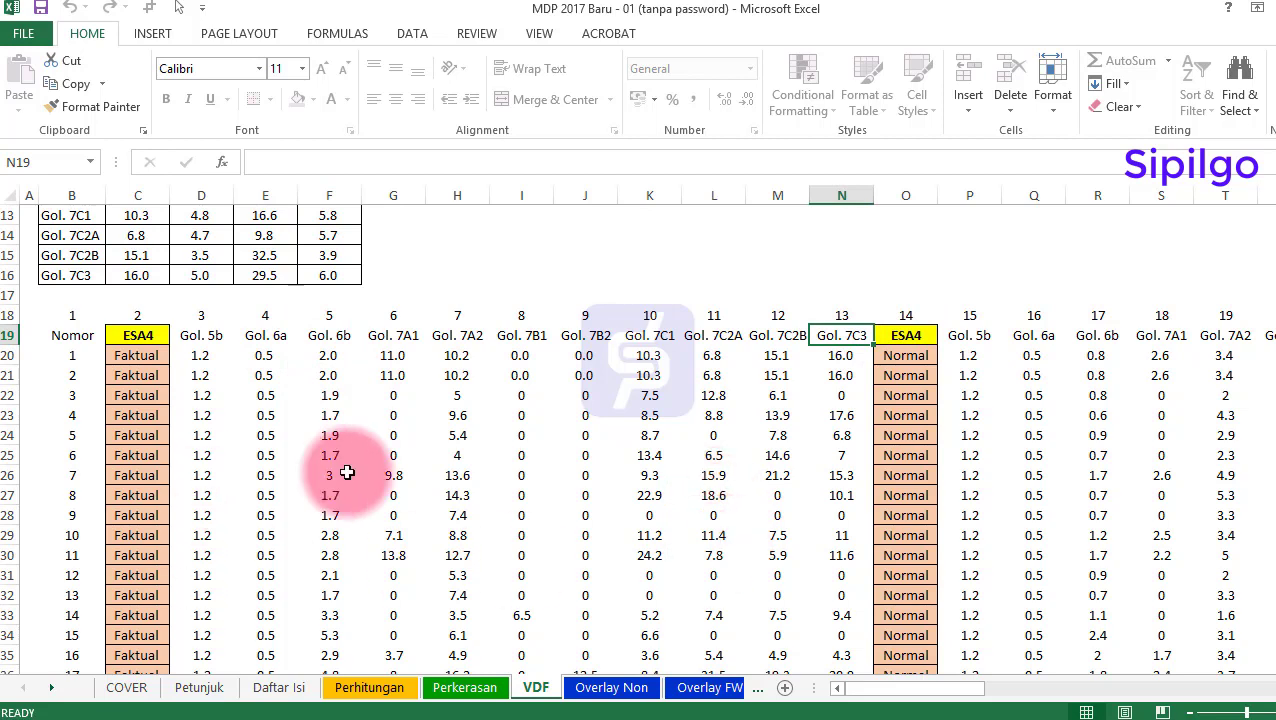
# Glance at Lampiran 6 in the supplement PDF, then examine the numbered ESA4 rows in the workbook down to number 42
pyautogui.click(497, 637)
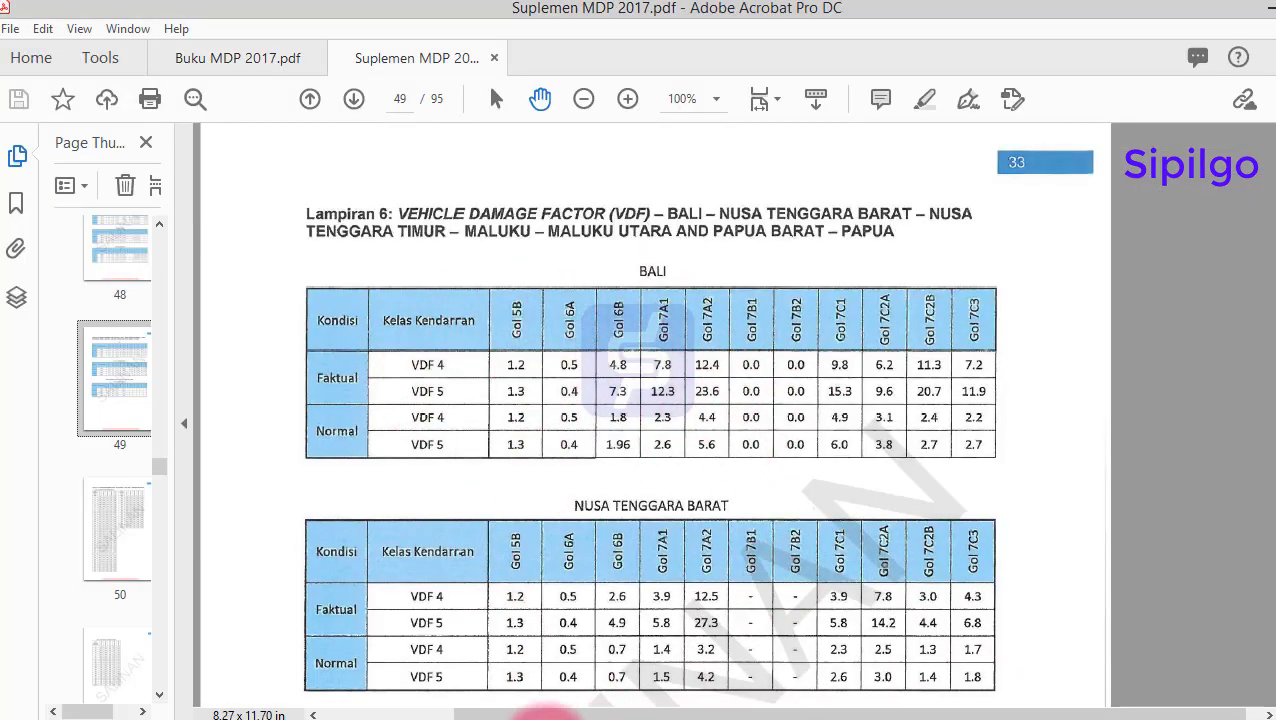
pyautogui.click(510, 714)
pyautogui.scroll(-2, 516, 478)
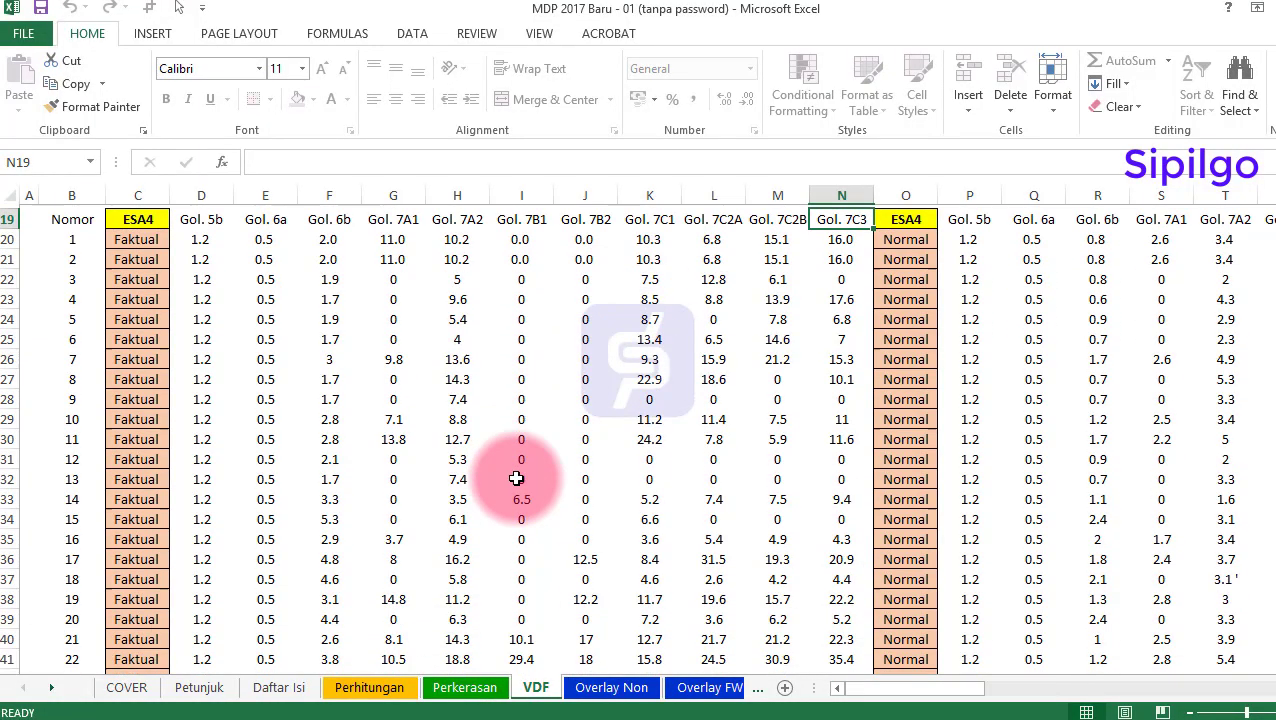
pyautogui.scroll(-8, 516, 478)
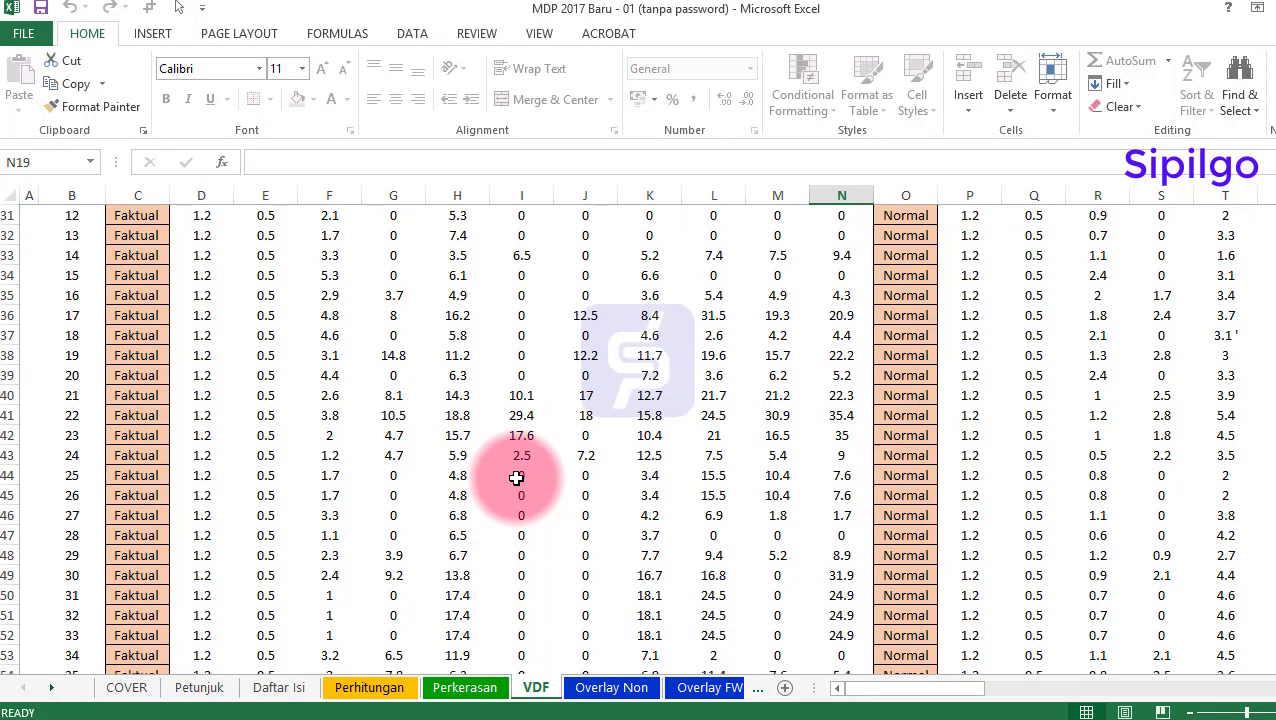
pyautogui.click(70, 577)
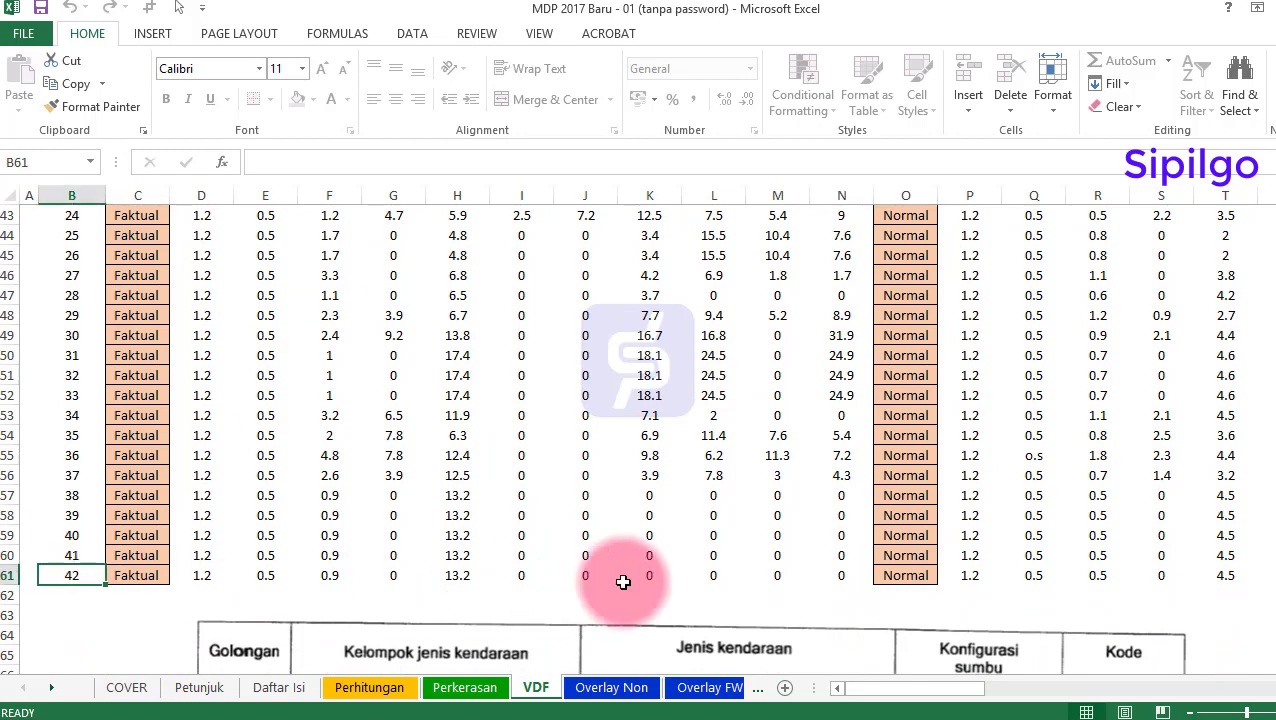
pyautogui.scroll(5, 623, 581)
pyautogui.scroll(-6, 623, 581)
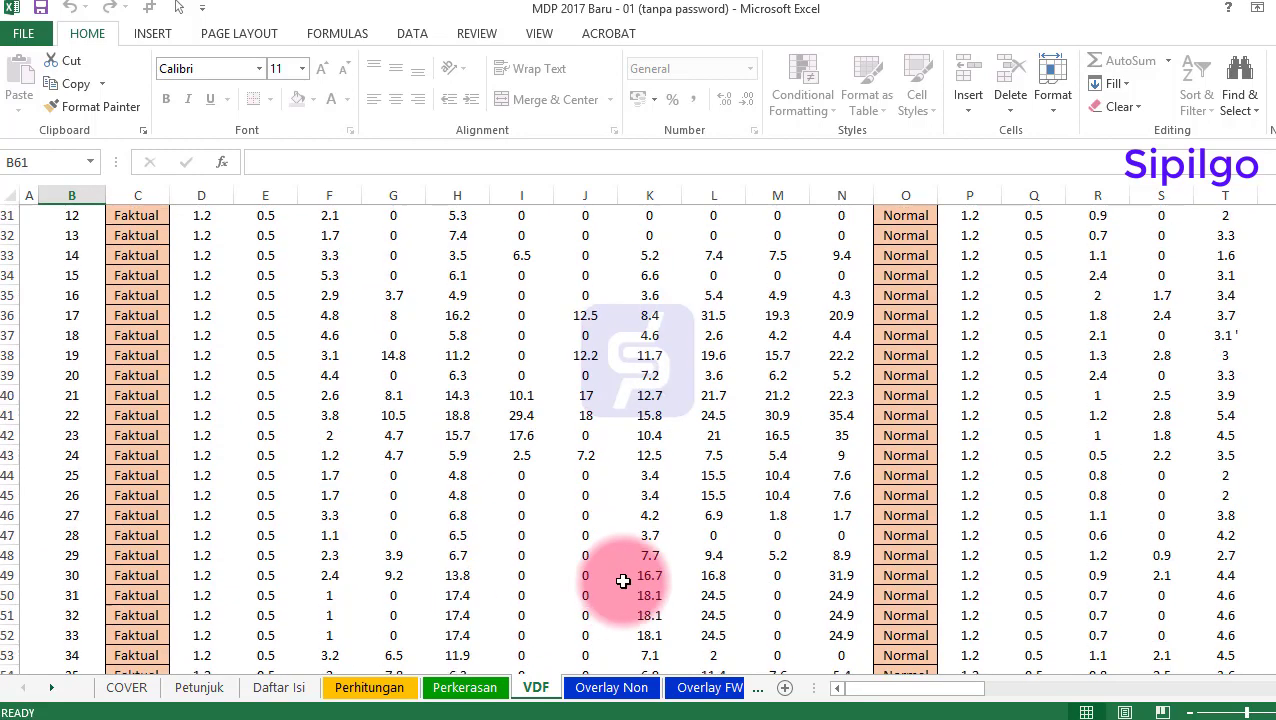
pyautogui.scroll(15, 623, 581)
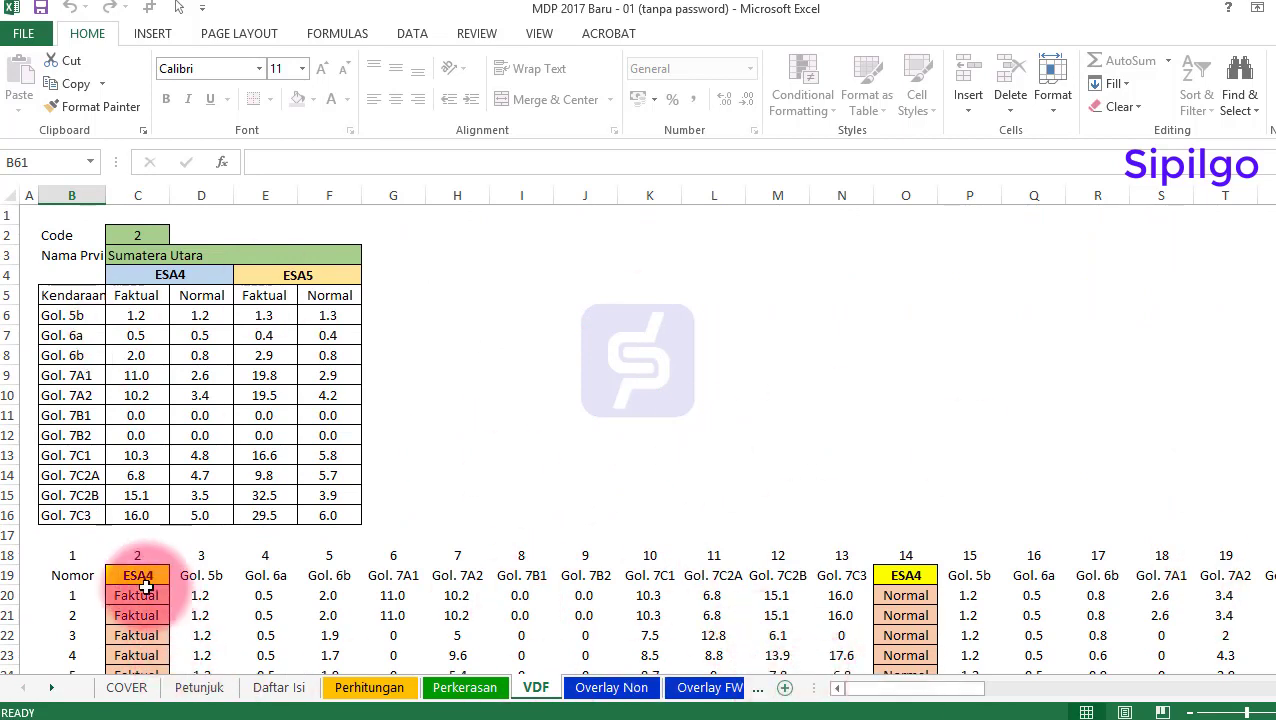
# Examine the Normal block of the ESA4 table and the Faktual and Normal blocks of the ESA5 table
pyautogui.click(906, 595)
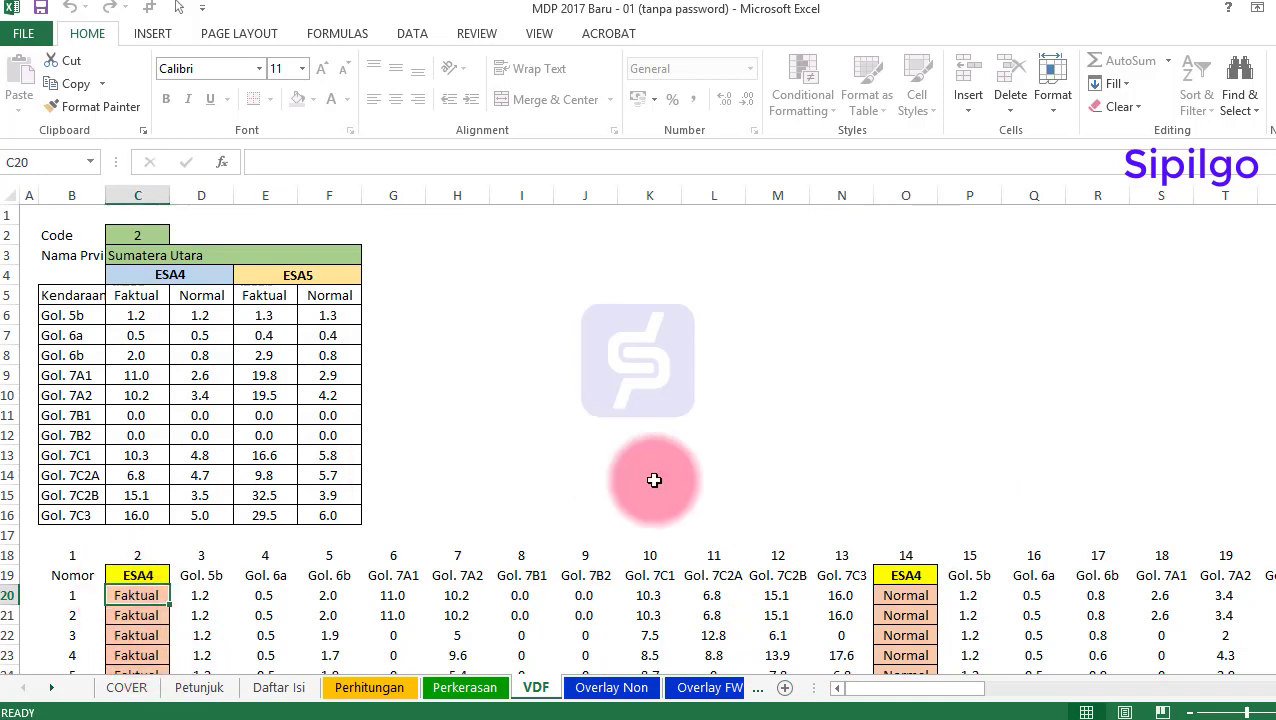
pyautogui.moveTo(906, 690); pyautogui.dragTo(1120, 698)
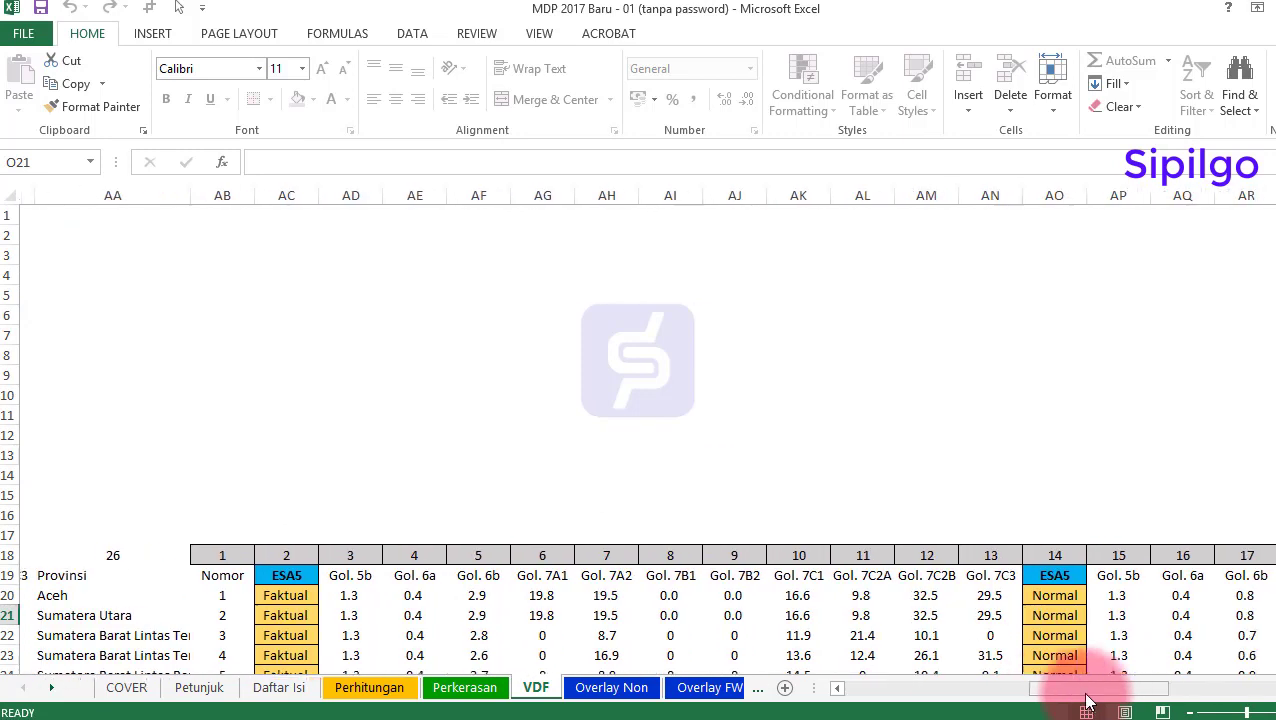
pyautogui.click(290, 575)
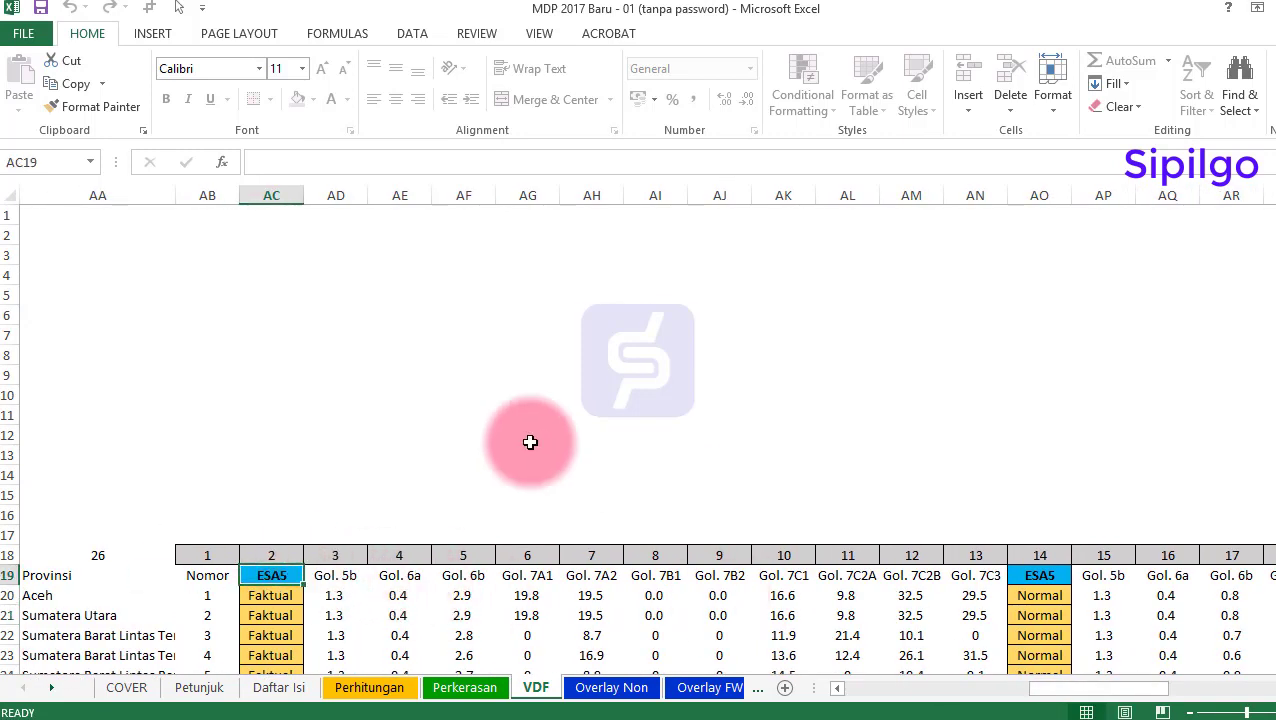
pyautogui.click(268, 596)
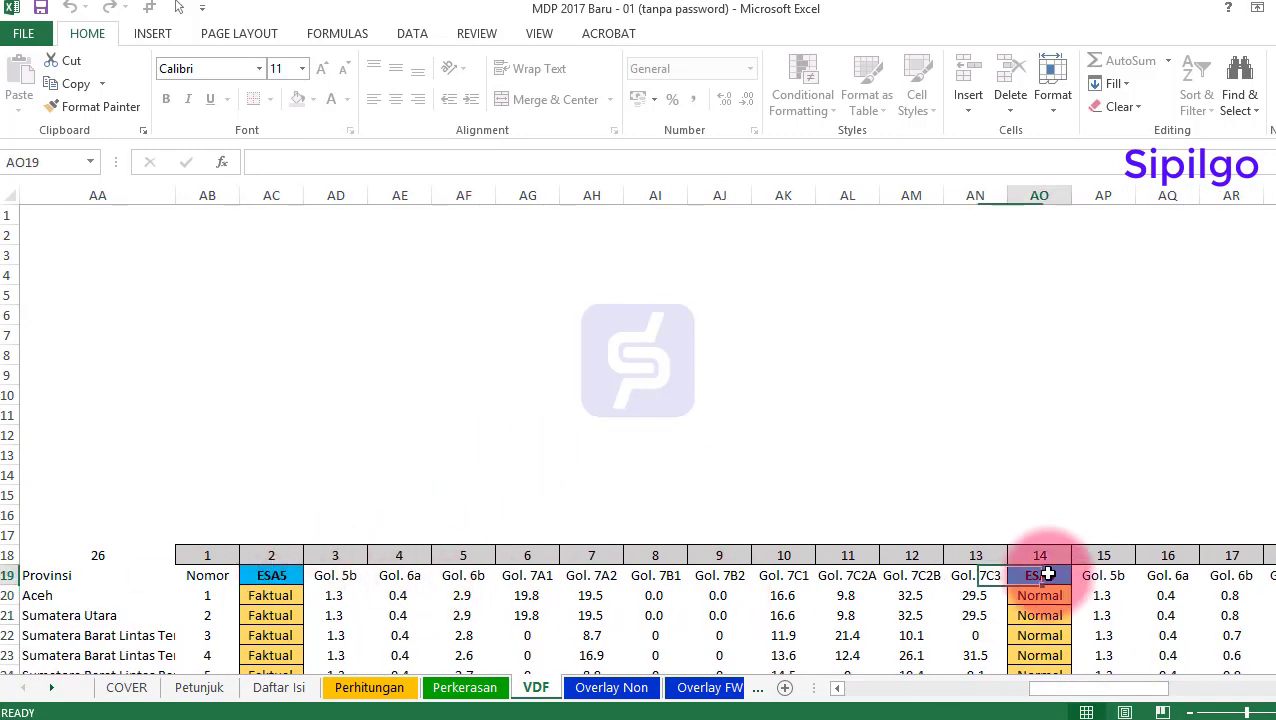
pyautogui.click(1059, 597)
pyautogui.moveTo(1045, 698); pyautogui.dragTo(264, 479)
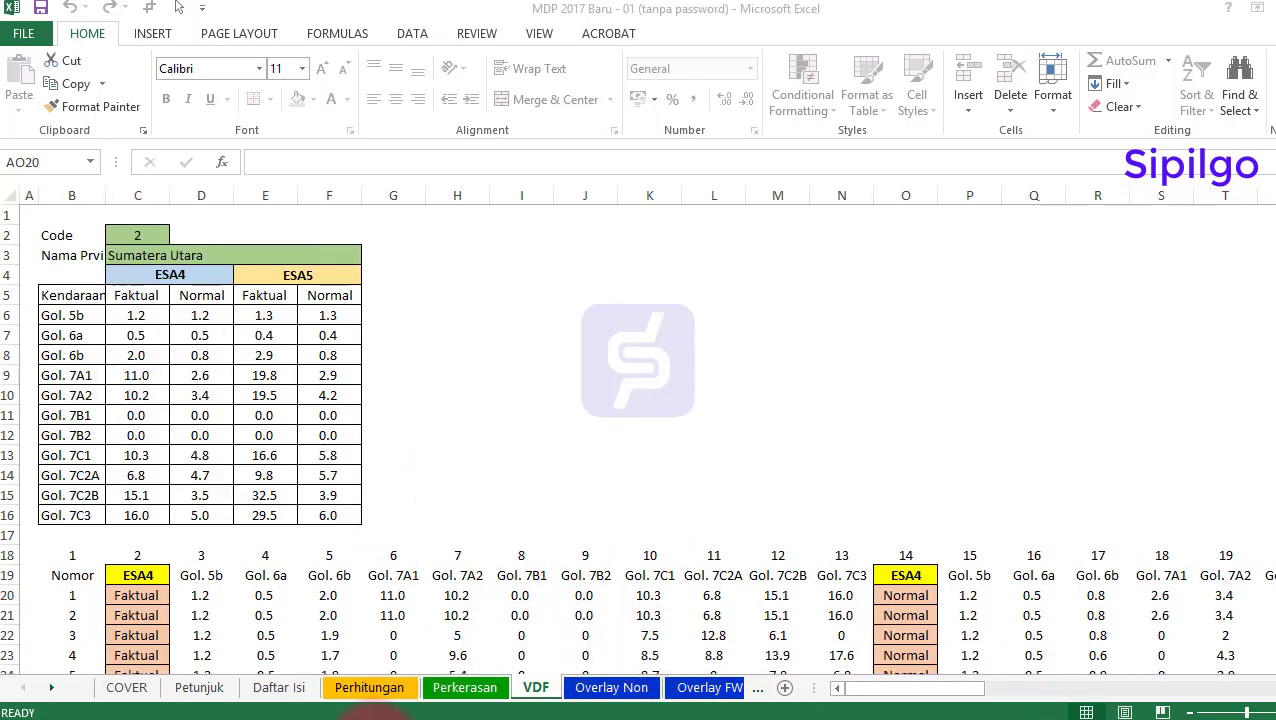
# Switch to Suplemen MDP 2017.pdf in Acrobat and open Bagan Desain - 3B on page 27
pyautogui.moveTo(375, 716)
pyautogui.click(331, 653)
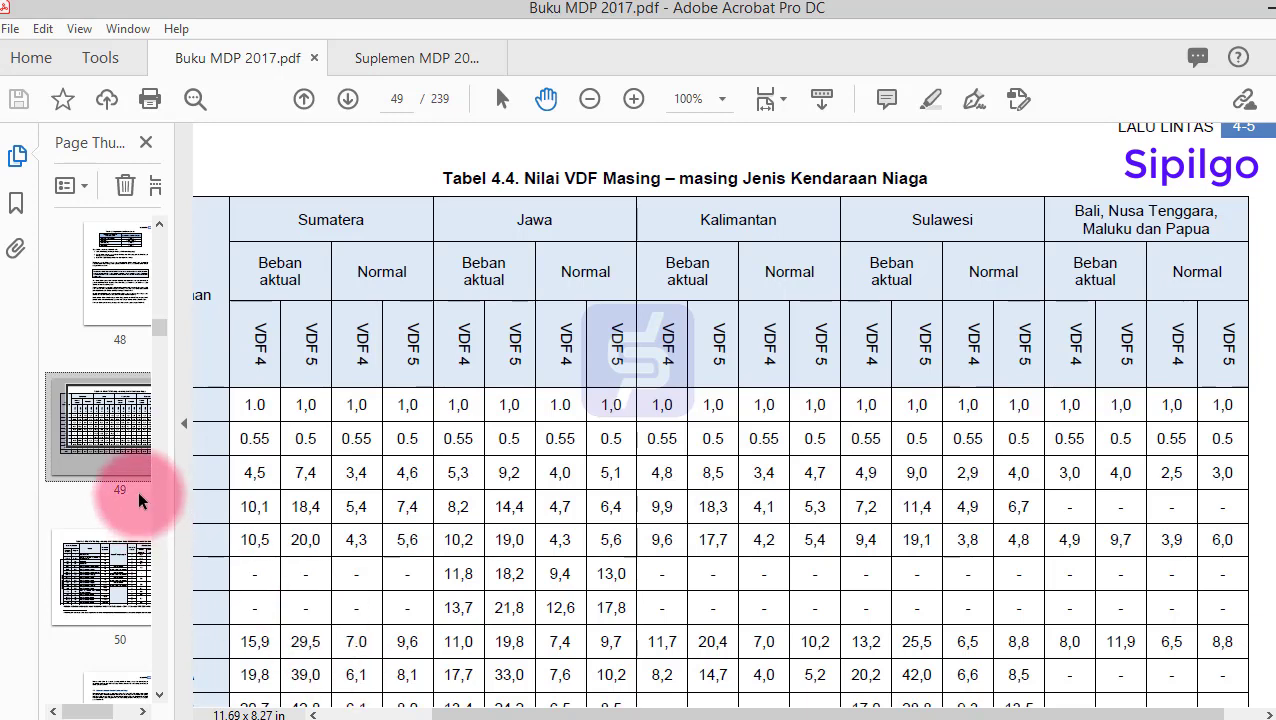
pyautogui.click(392, 57)
pyautogui.scroll(10, 113, 382)
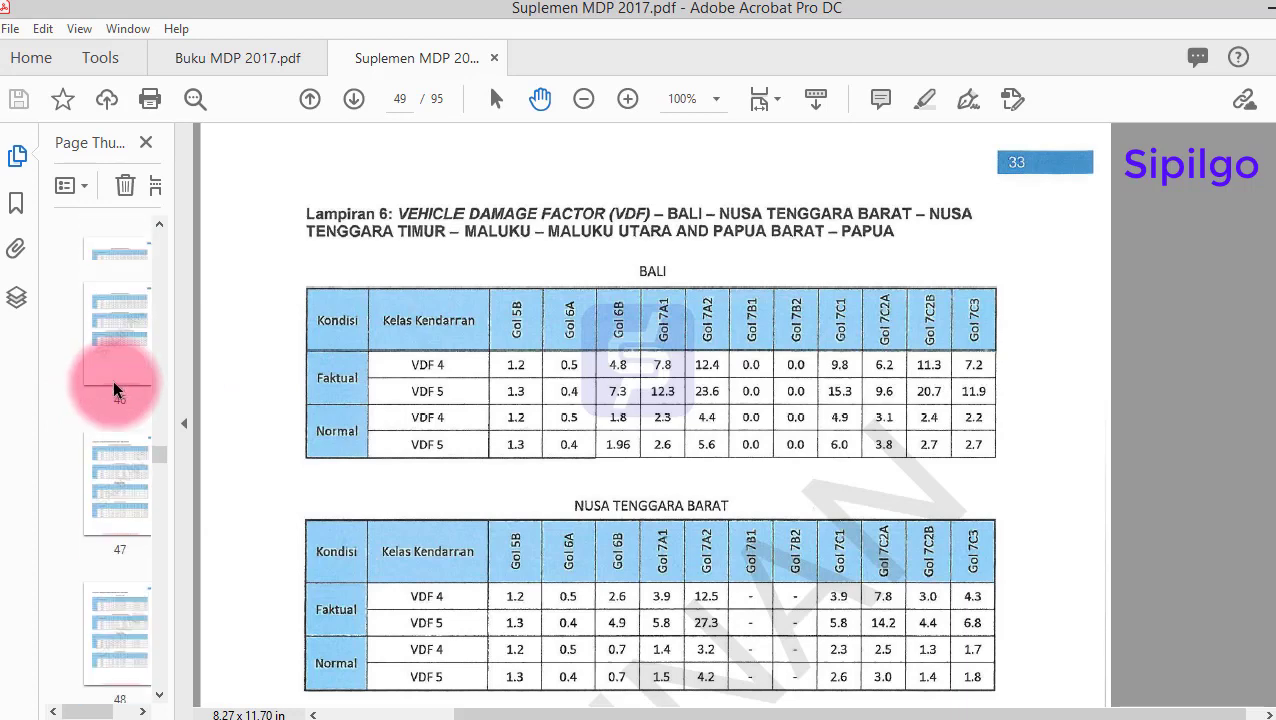
pyautogui.scroll(8, 115, 400)
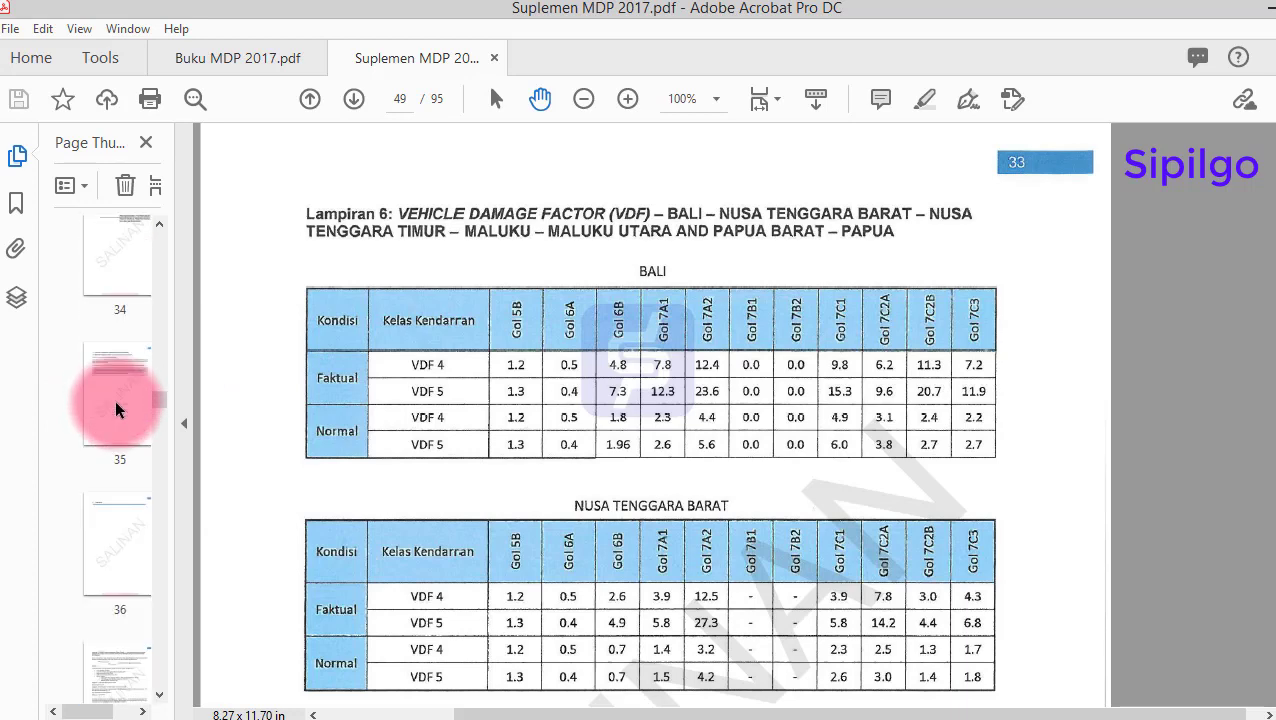
pyautogui.scroll(3, 115, 400)
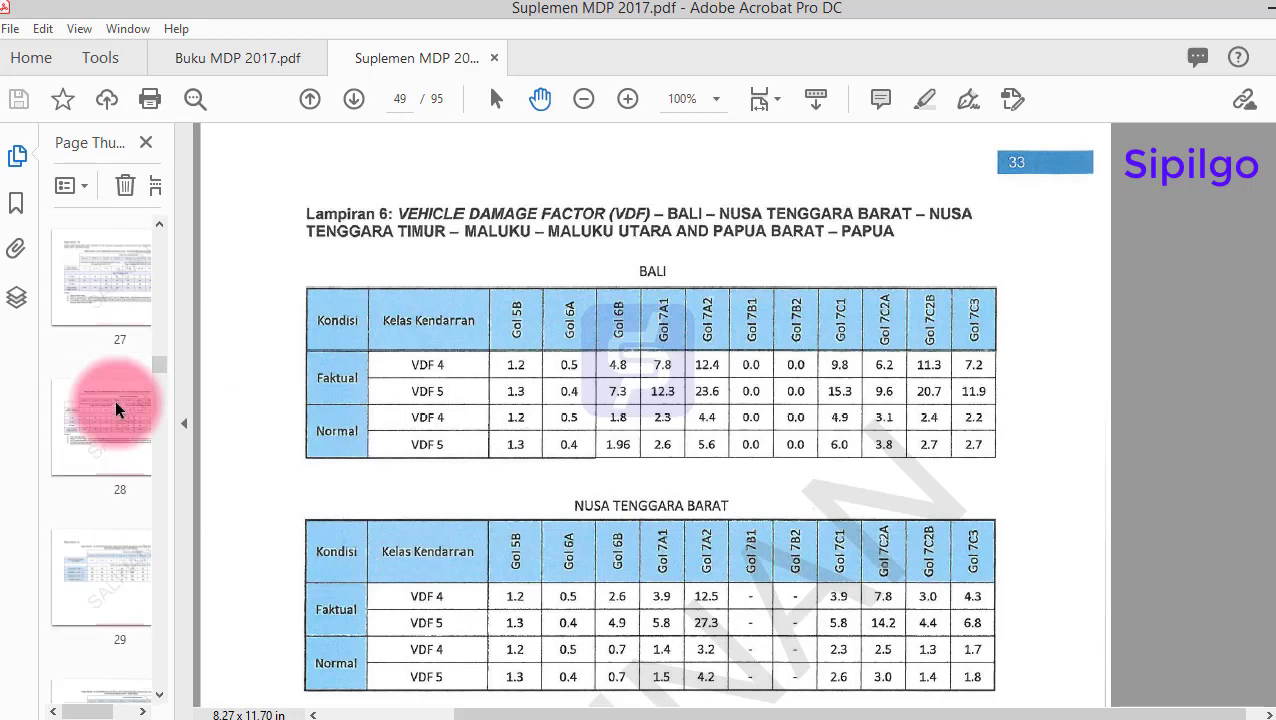
pyautogui.click(113, 398)
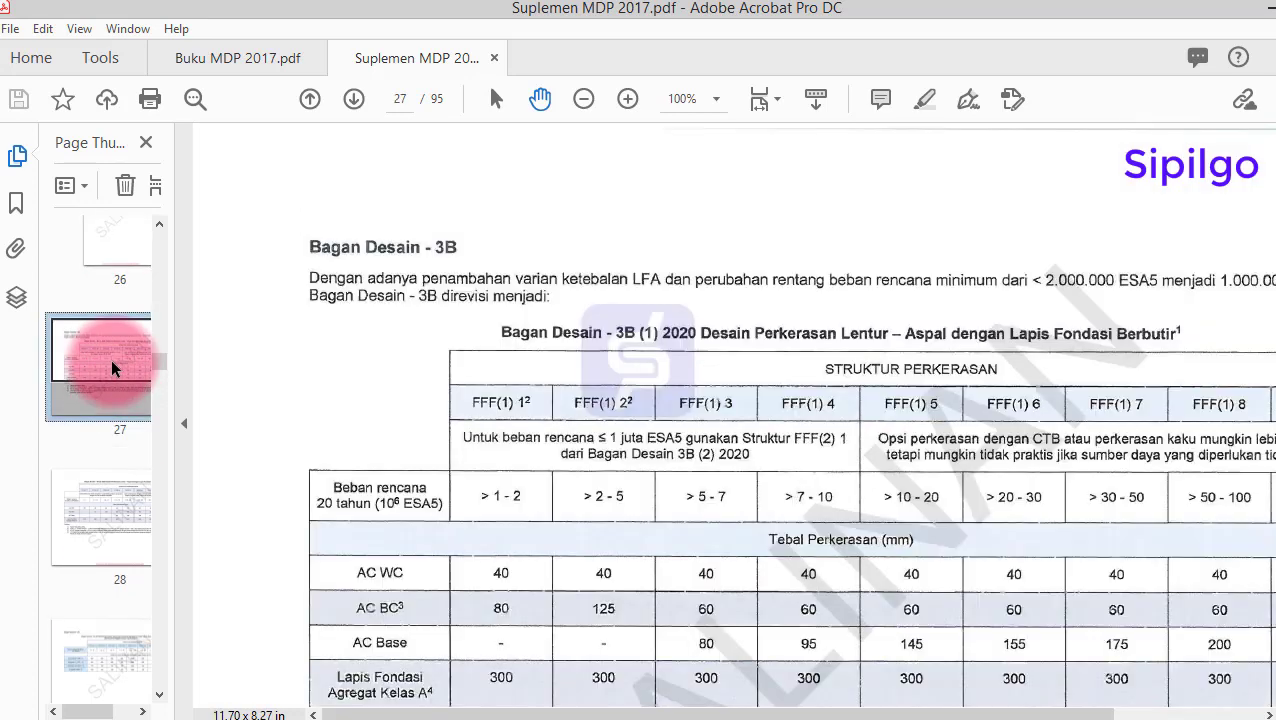
# Go back to page 19 of the supplement and examine Bagan Desain - 3 (1) 2020 for flexible pavement with 150 mm CTB
pyautogui.scroll(7, 113, 368)
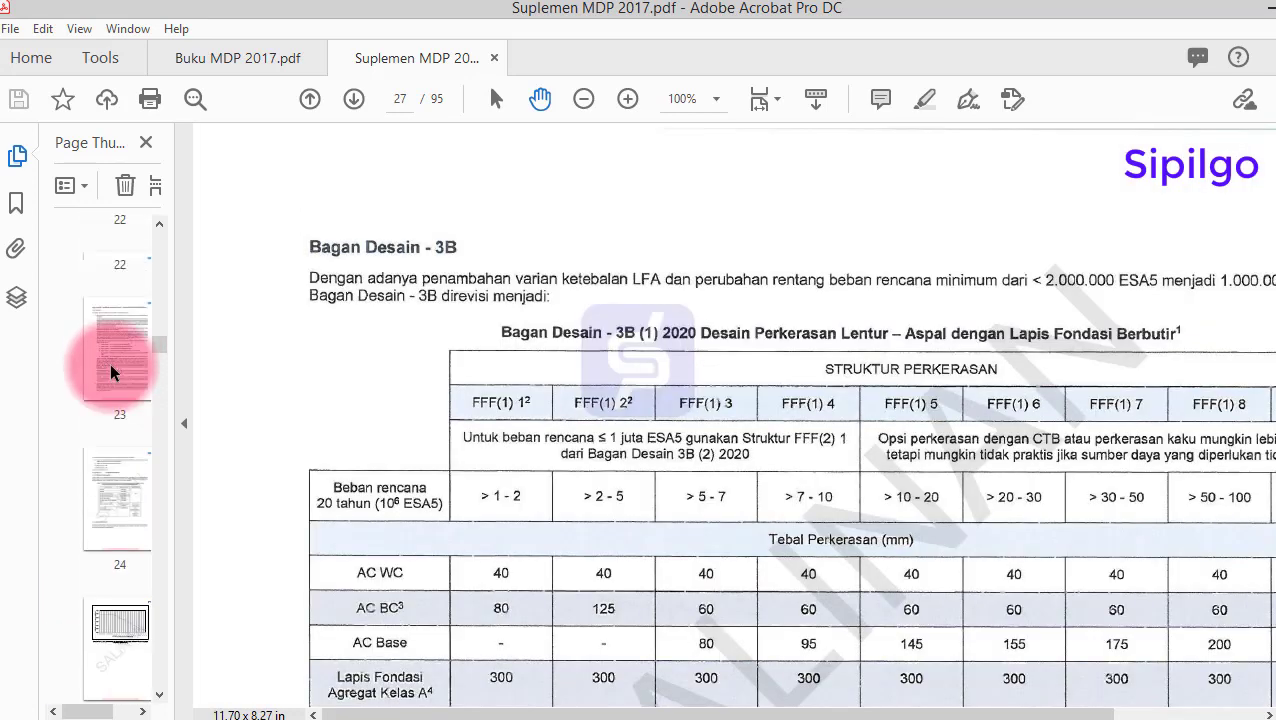
pyautogui.scroll(1, 110, 378)
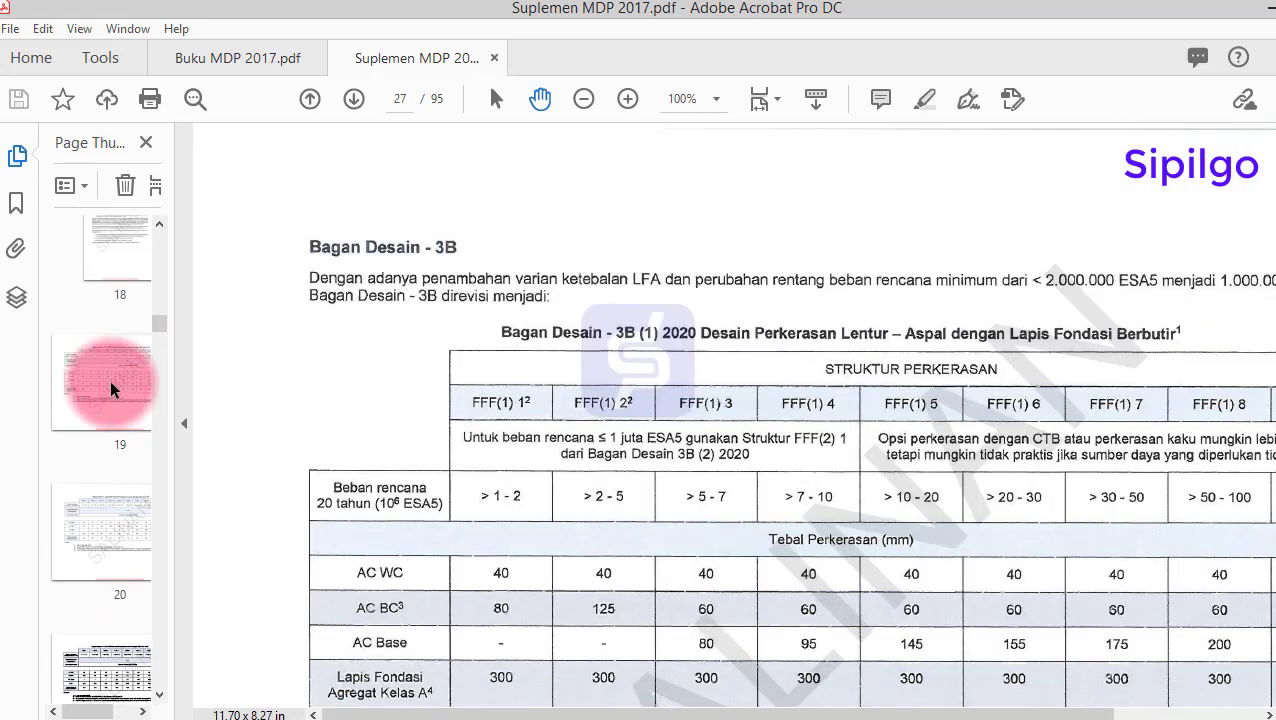
pyautogui.click(110, 378)
pyautogui.moveTo(676, 368); pyautogui.dragTo(541, 347)
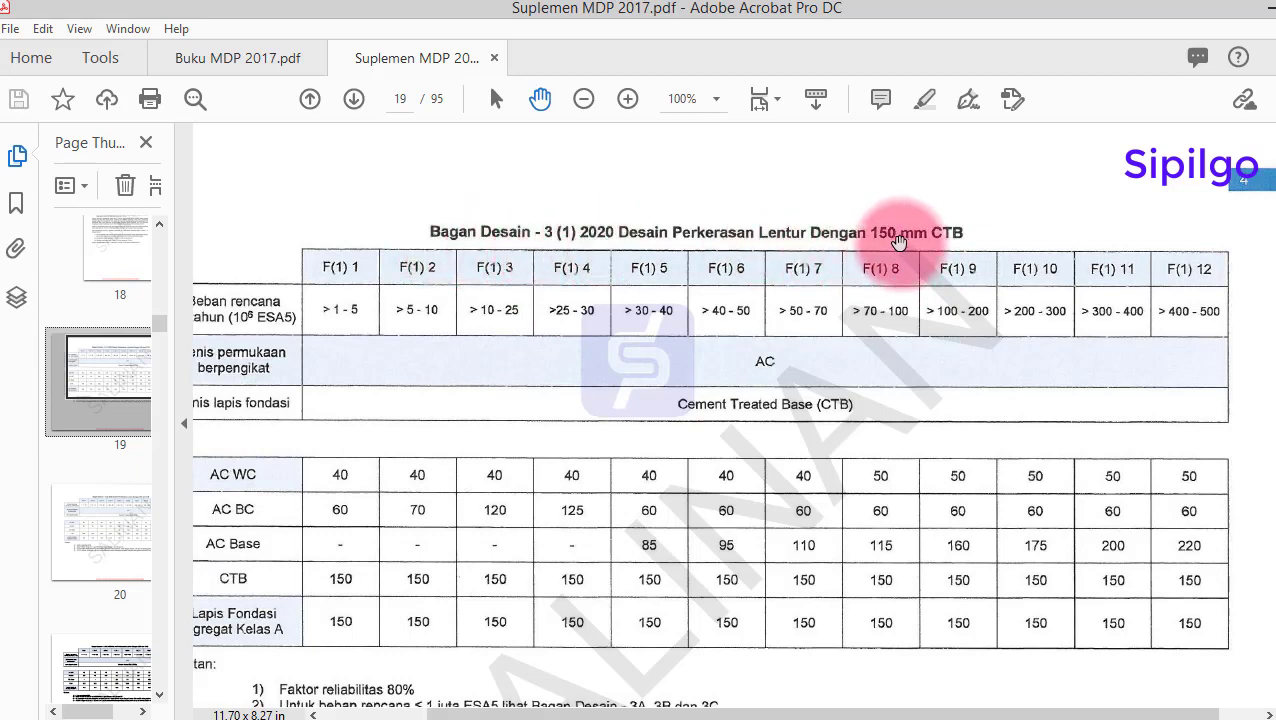
# Examine Bagan Desain - 3 (2), 3 (3) and 3 (4) 2020 for 200, 250 and 300 mm CTB on pages 20 to 22
pyautogui.click(106, 533)
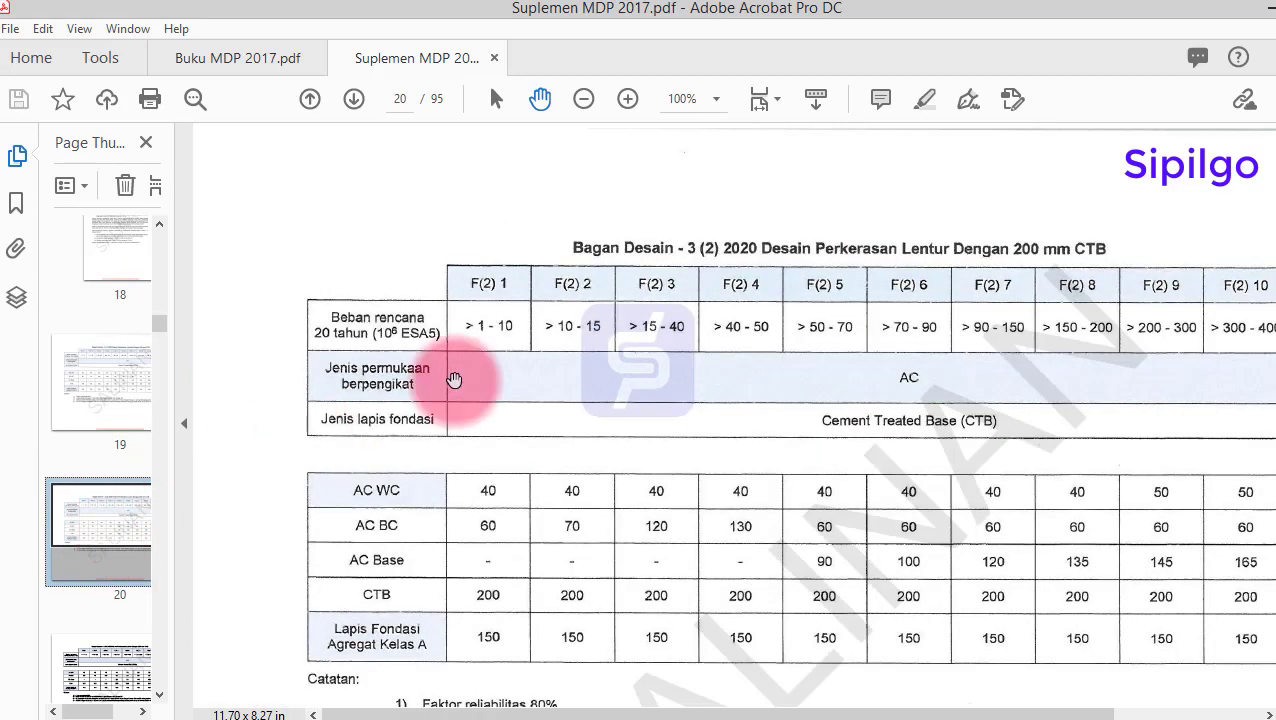
pyautogui.moveTo(642, 350); pyautogui.dragTo(567, 339)
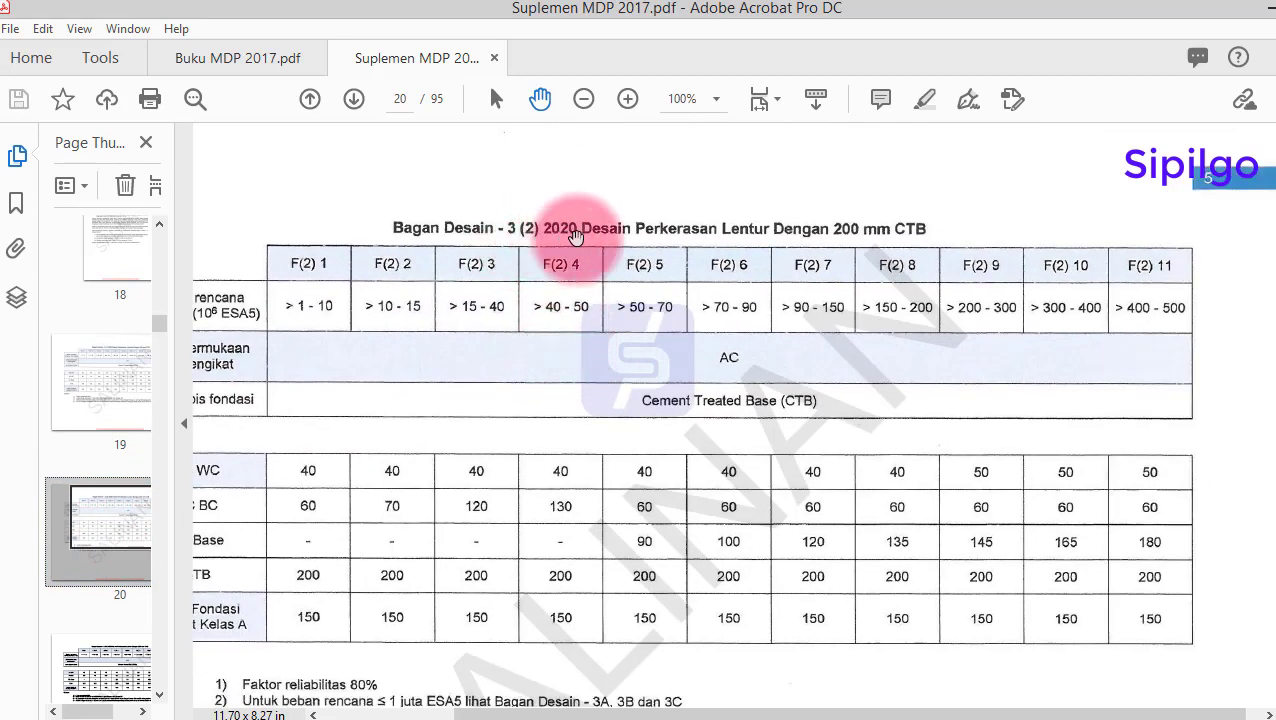
pyautogui.click(125, 661)
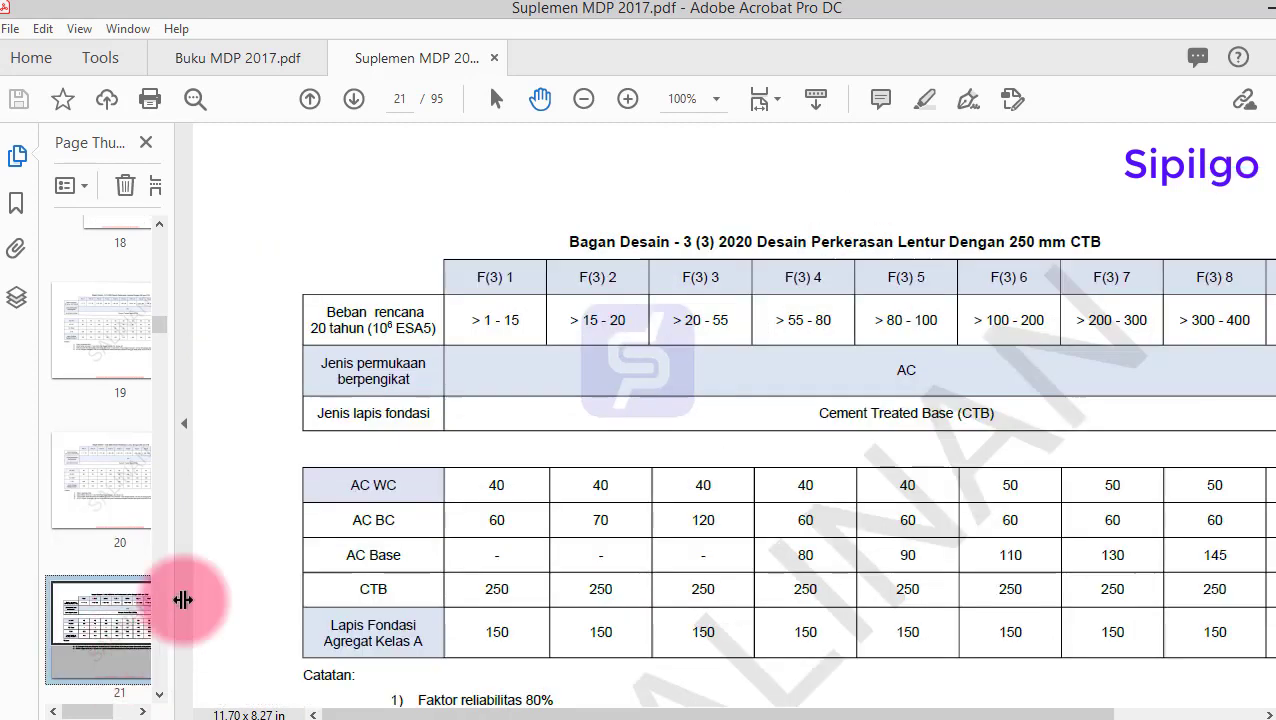
pyautogui.moveTo(688, 362); pyautogui.dragTo(497, 336)
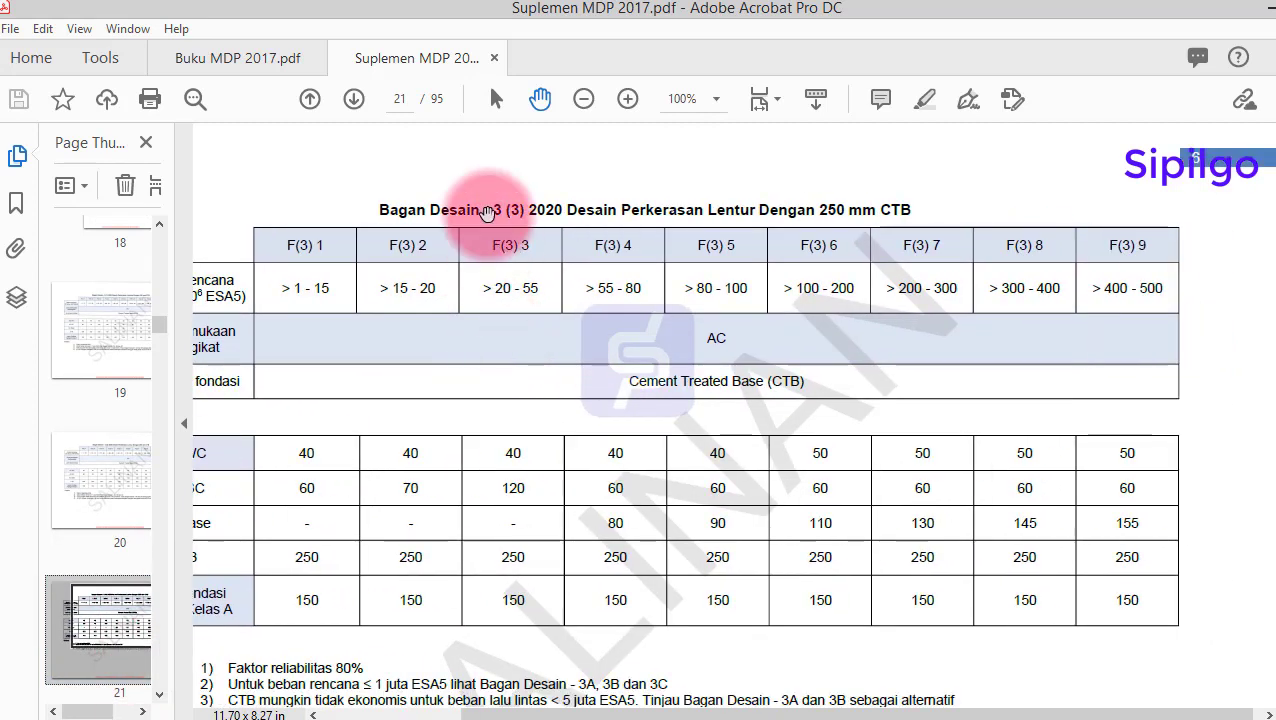
pyautogui.scroll(-3, 105, 610)
pyautogui.click(111, 608)
pyautogui.moveTo(725, 375); pyautogui.dragTo(522, 344)
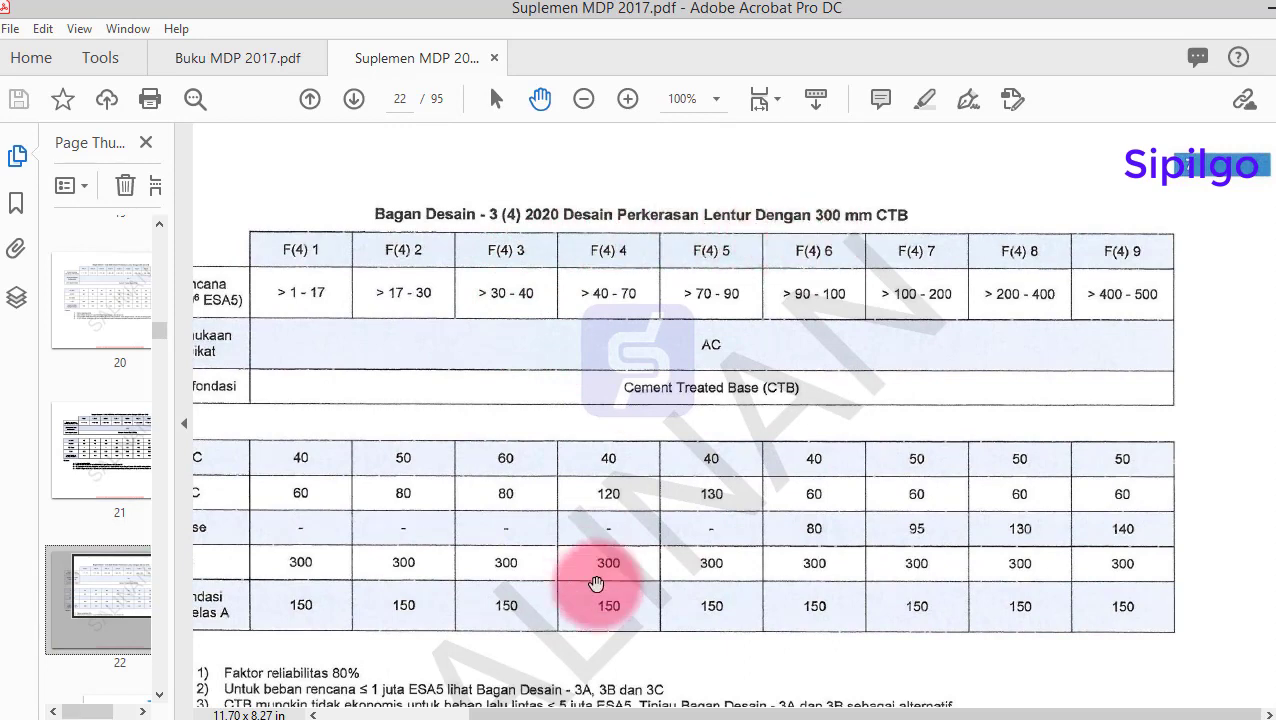
# Switch to Buku MDP 2017.pdf and open Bagan Desain - 3 for flexible pavement with CTB on page 90
pyautogui.click(303, 640)
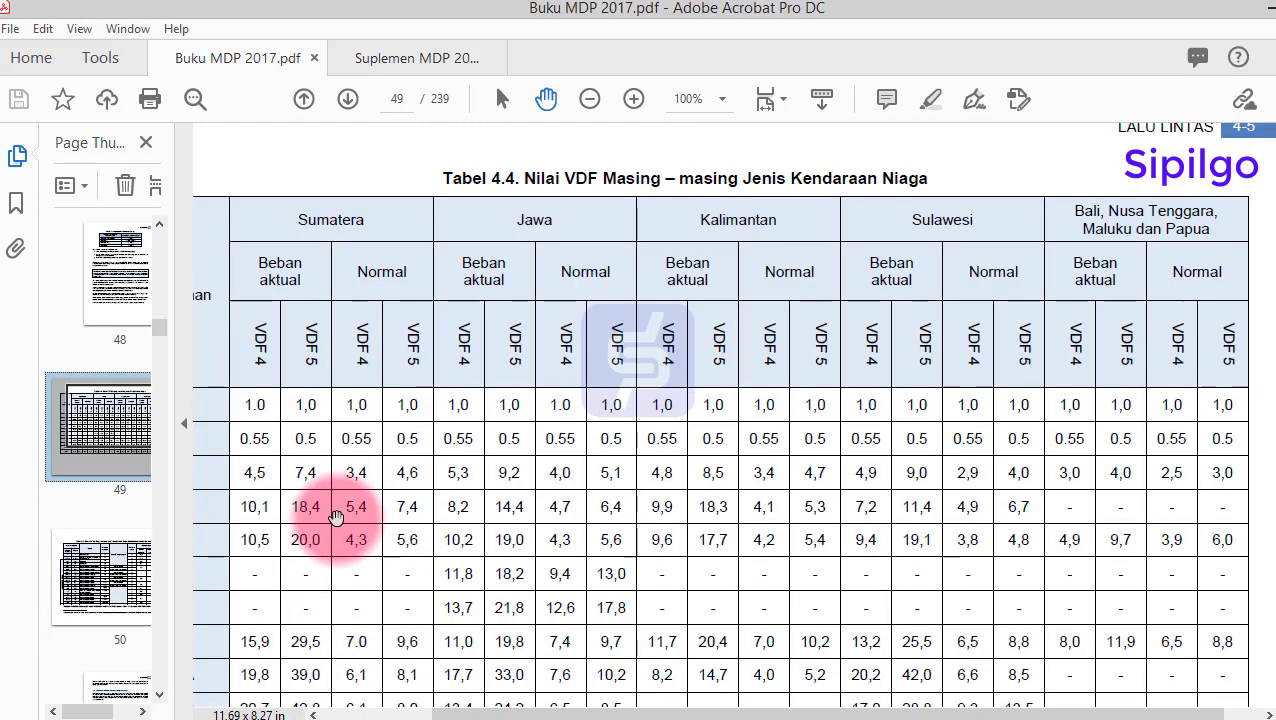
pyautogui.scroll(-10, 110, 452)
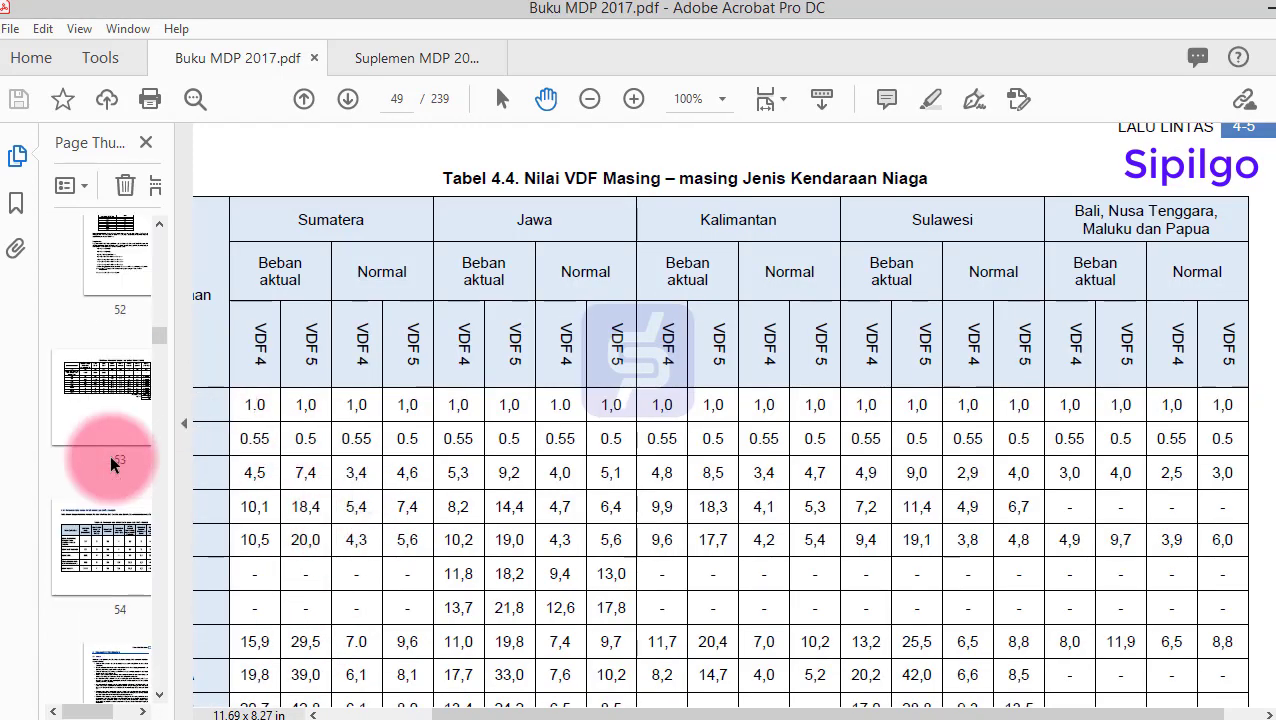
pyautogui.scroll(-15, 107, 482)
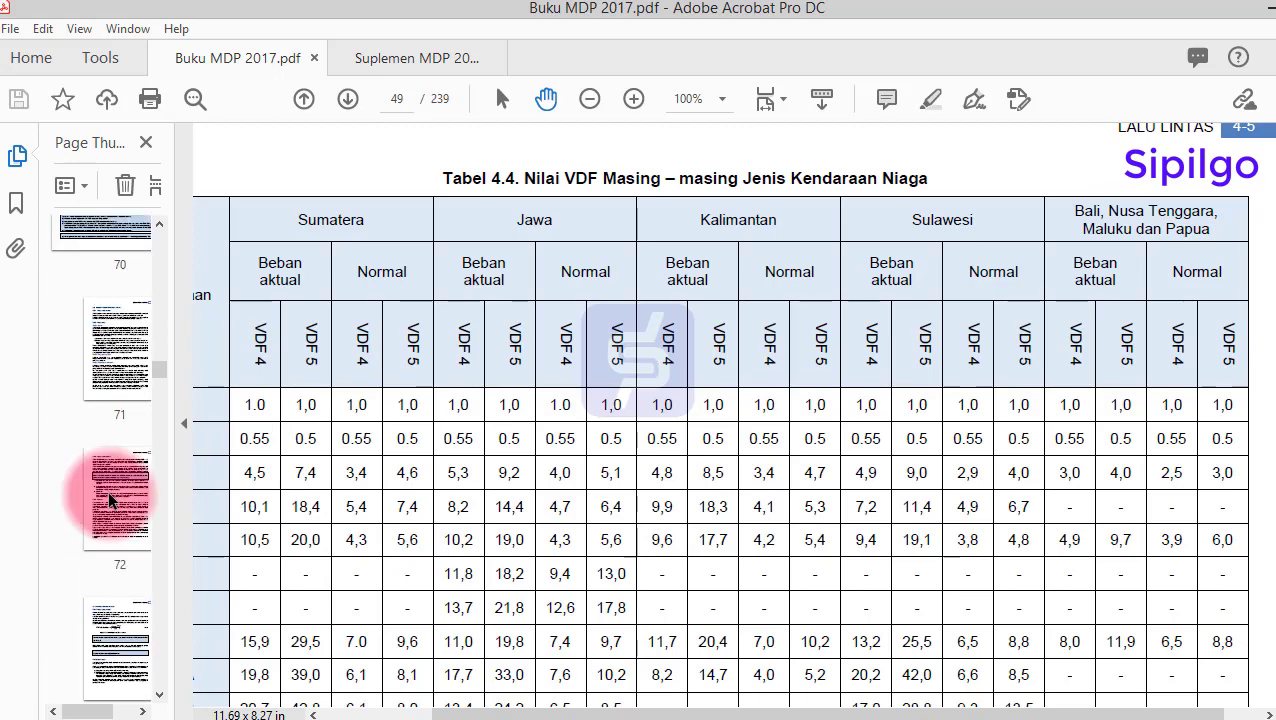
pyautogui.scroll(-12, 110, 500)
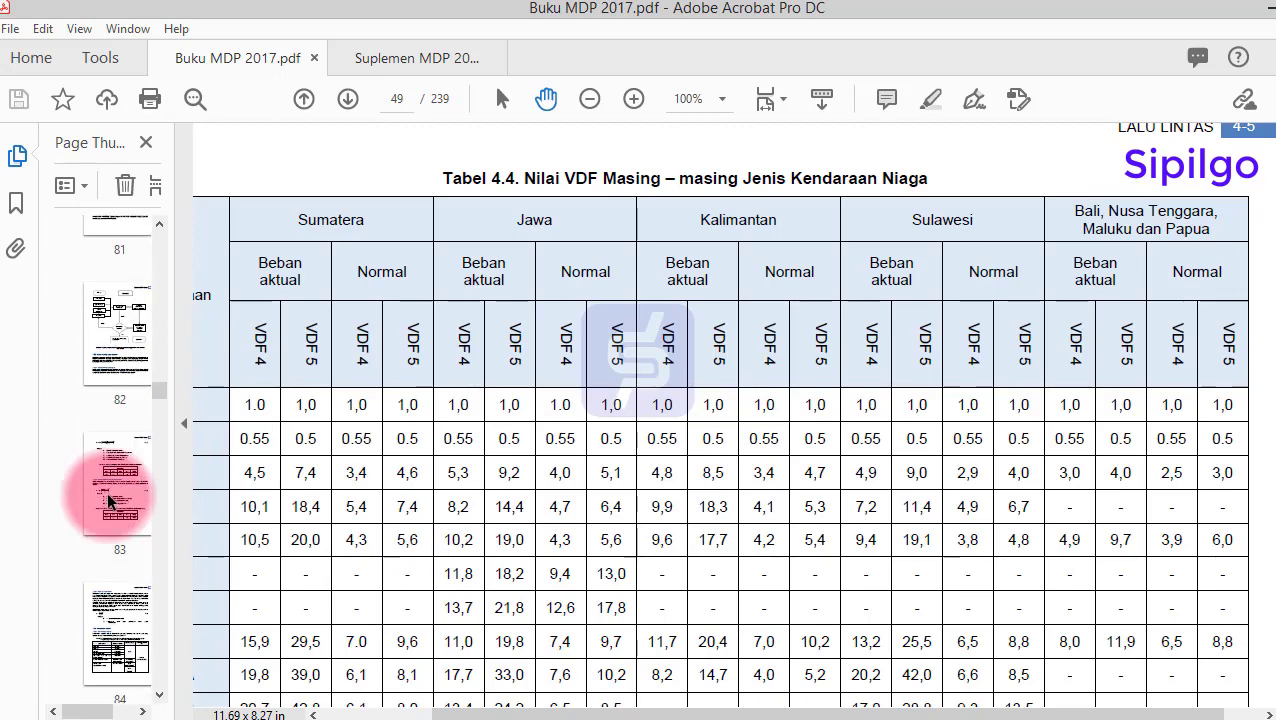
pyautogui.scroll(-4, 108, 500)
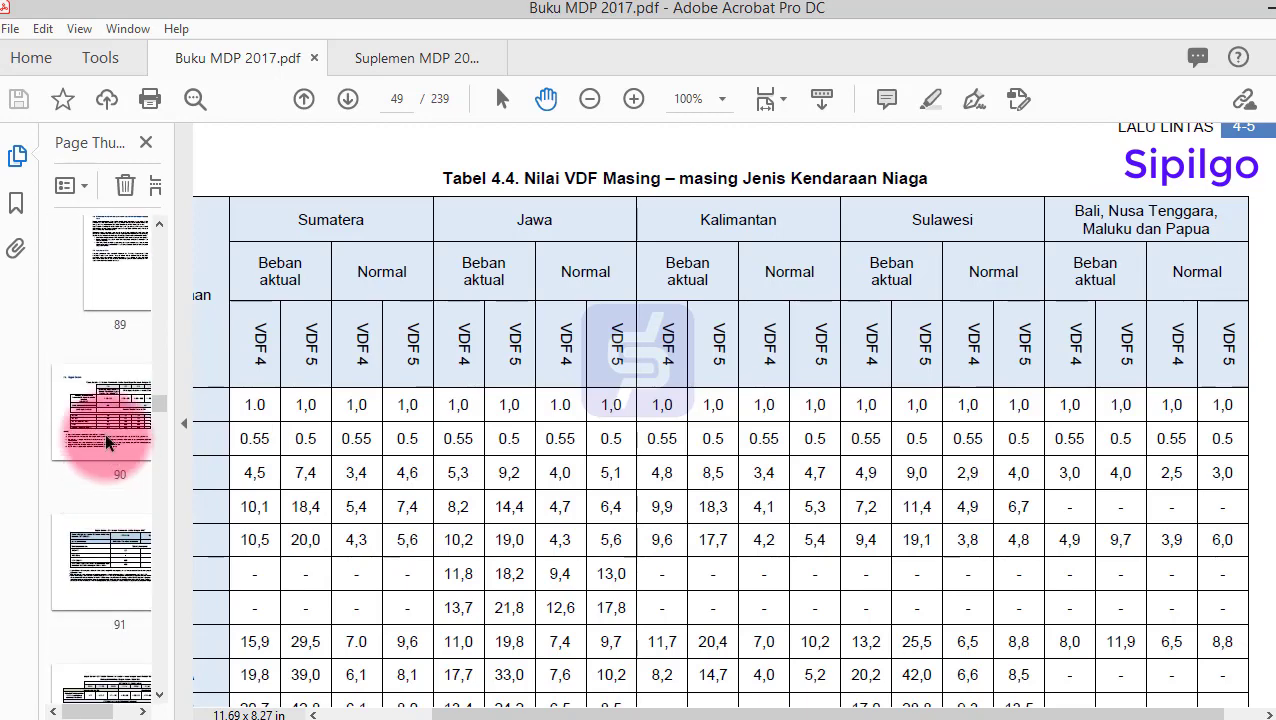
pyautogui.click(105, 433)
pyautogui.moveTo(397, 353)
pyautogui.mouseDown()
pyautogui.moveTo(419, 328)
pyautogui.moveTo(373, 320)
pyautogui.moveTo(383, 334)
pyautogui.mouseUp()
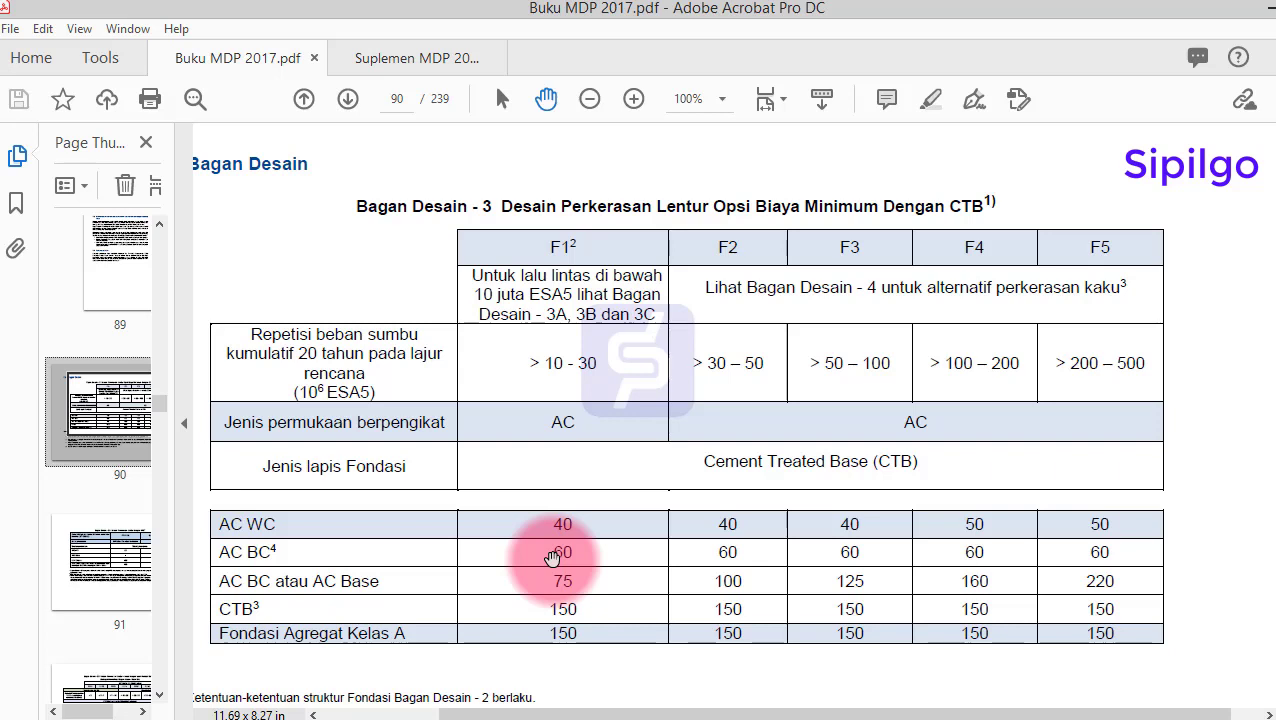
# Examine Bagan Desain - 3A and Bagan Desain - 3B on pages 91 and 92 of the 2017 manual
pyautogui.click(118, 584)
pyautogui.moveTo(874, 464); pyautogui.dragTo(740, 393)
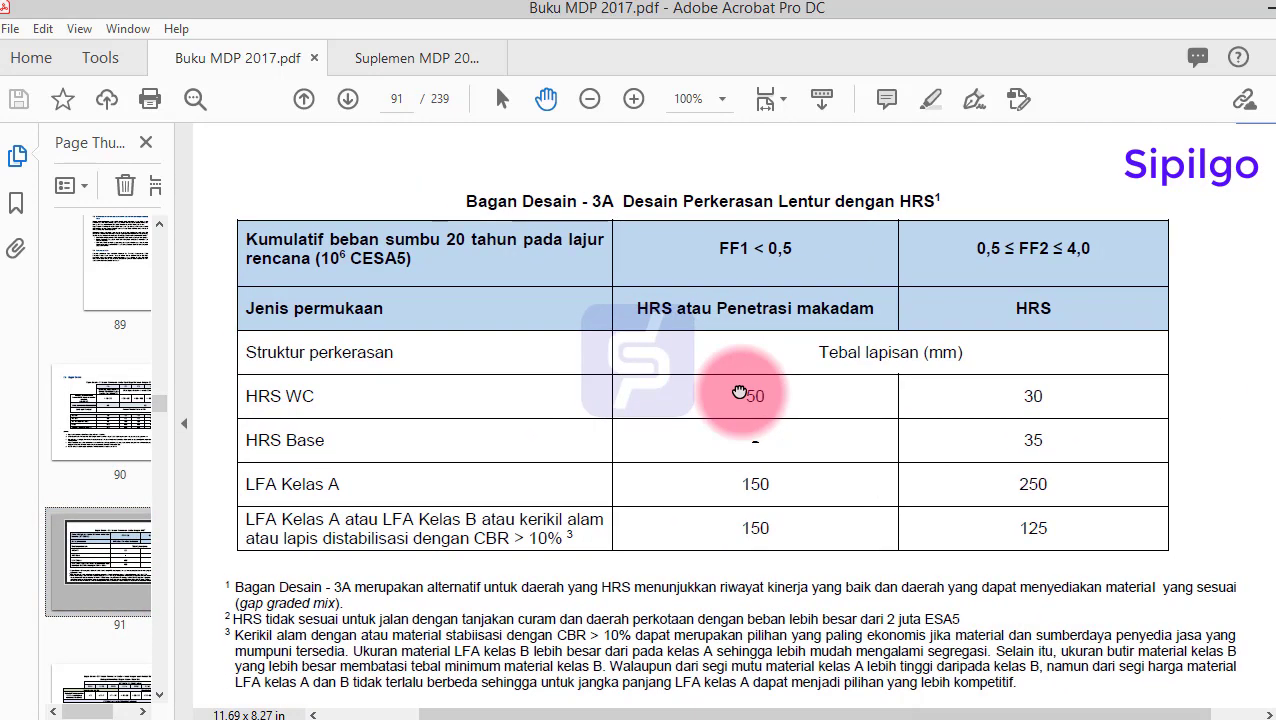
pyautogui.scroll(-3, 99, 541)
pyautogui.click(107, 511)
pyautogui.moveTo(710, 428); pyautogui.dragTo(552, 370)
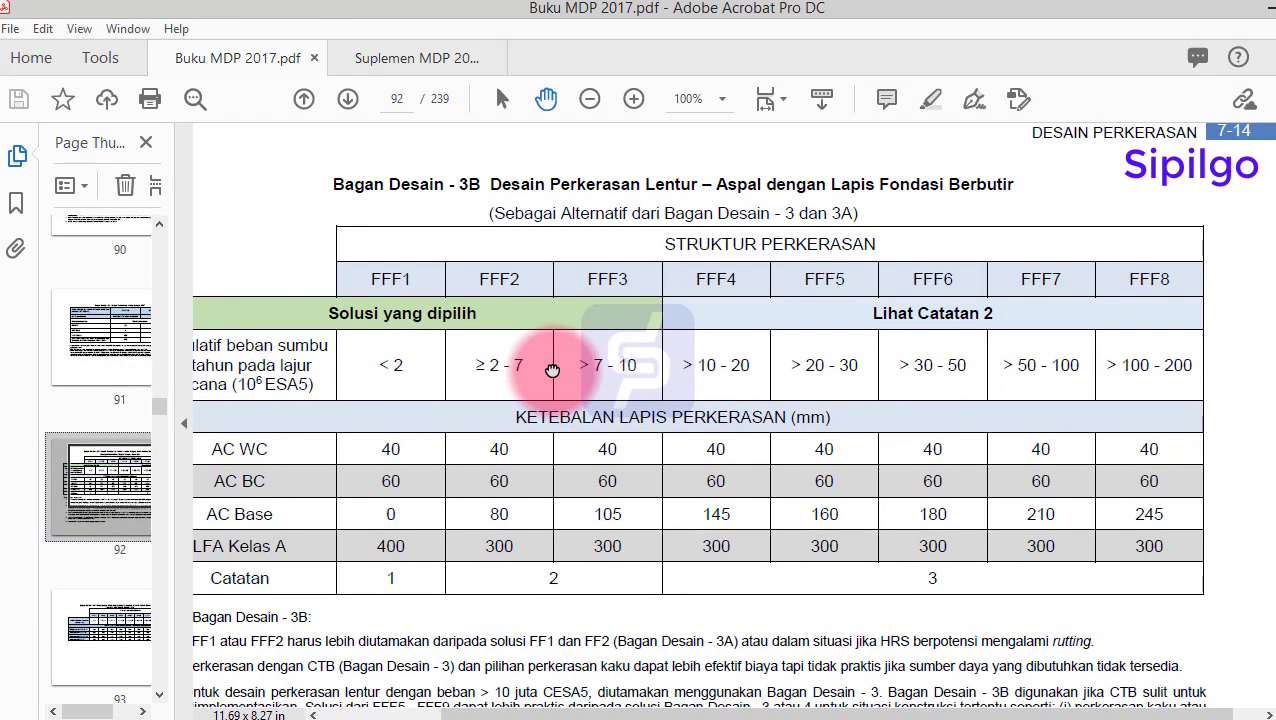
pyautogui.moveTo(762, 242); pyautogui.dragTo(776, 238)
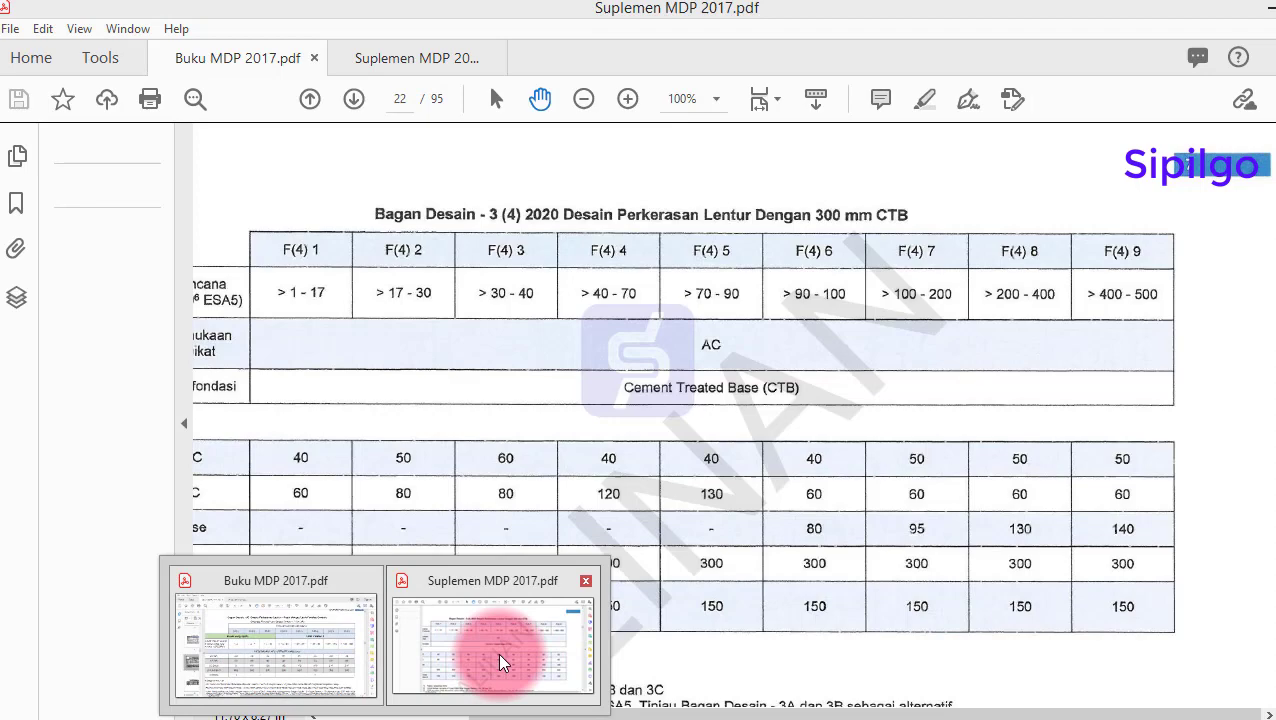
# Switch to Suplemen MDP 2017.pdf and open Bagan Desain - 3B (1) 2020 on page 27
pyautogui.click(497, 652)
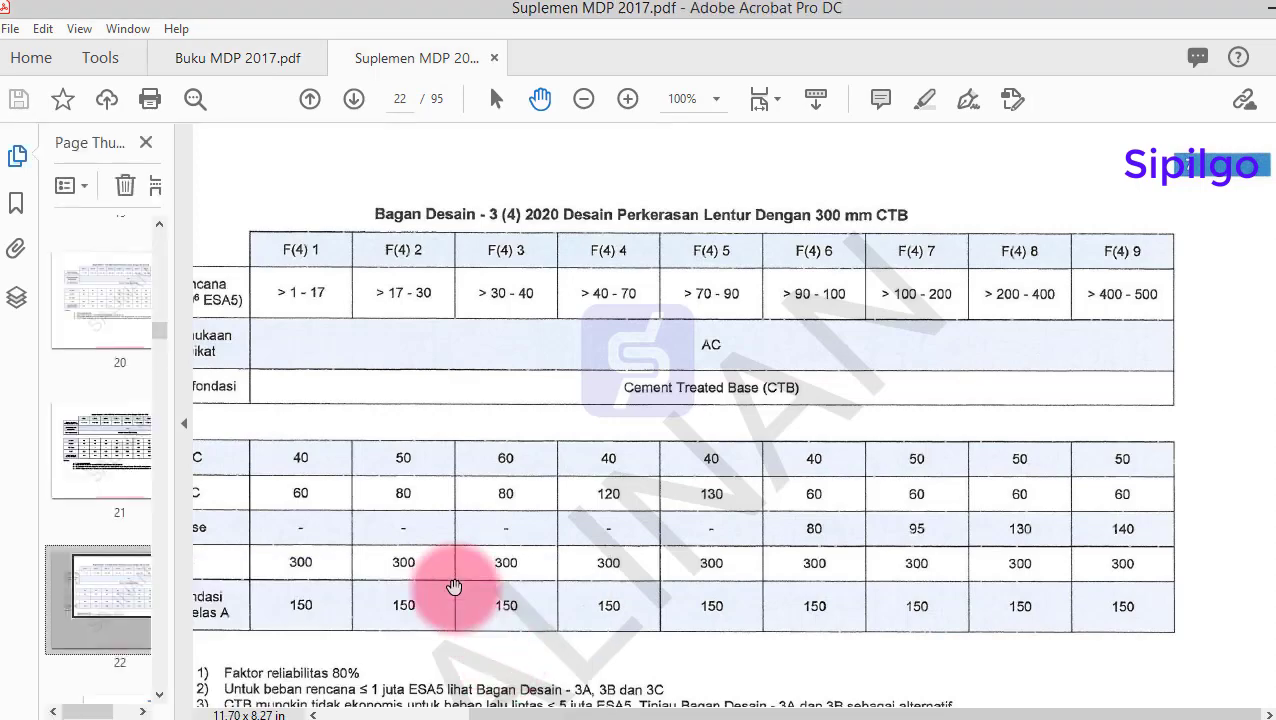
pyautogui.scroll(-5, 106, 595)
pyautogui.scroll(-5, 104, 594)
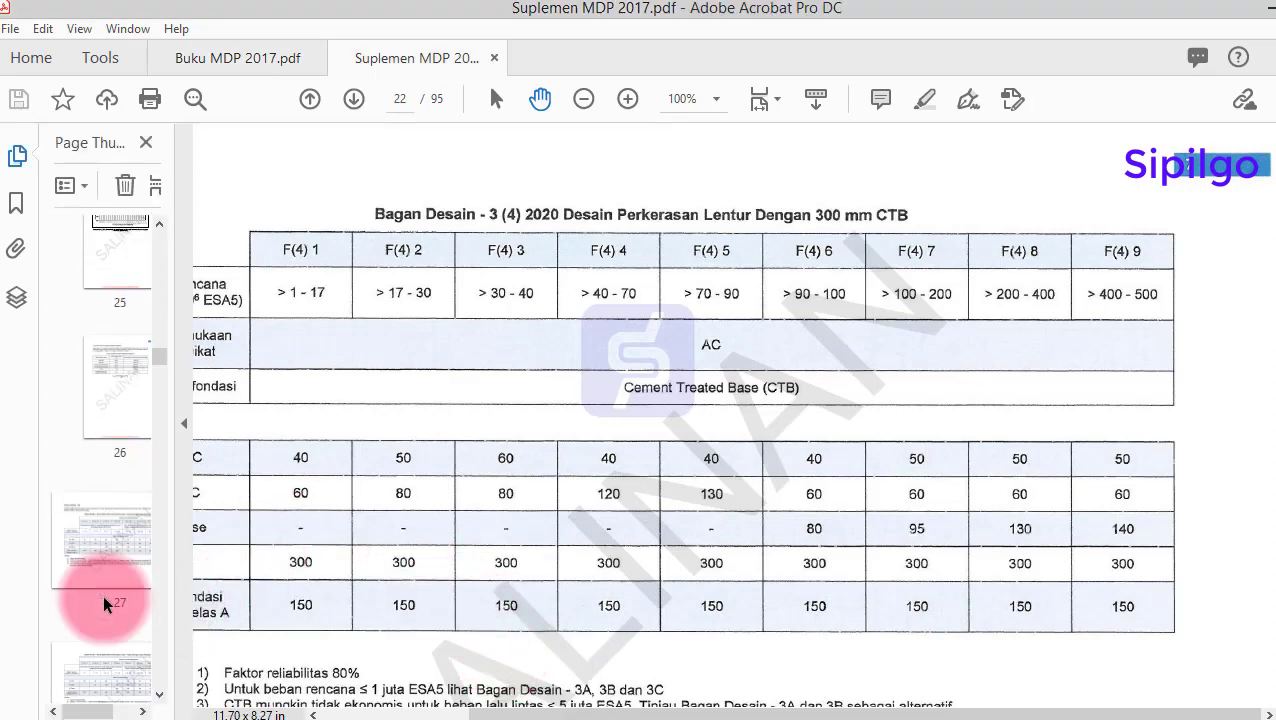
pyautogui.click(108, 419)
pyautogui.moveTo(686, 530); pyautogui.dragTo(584, 421)
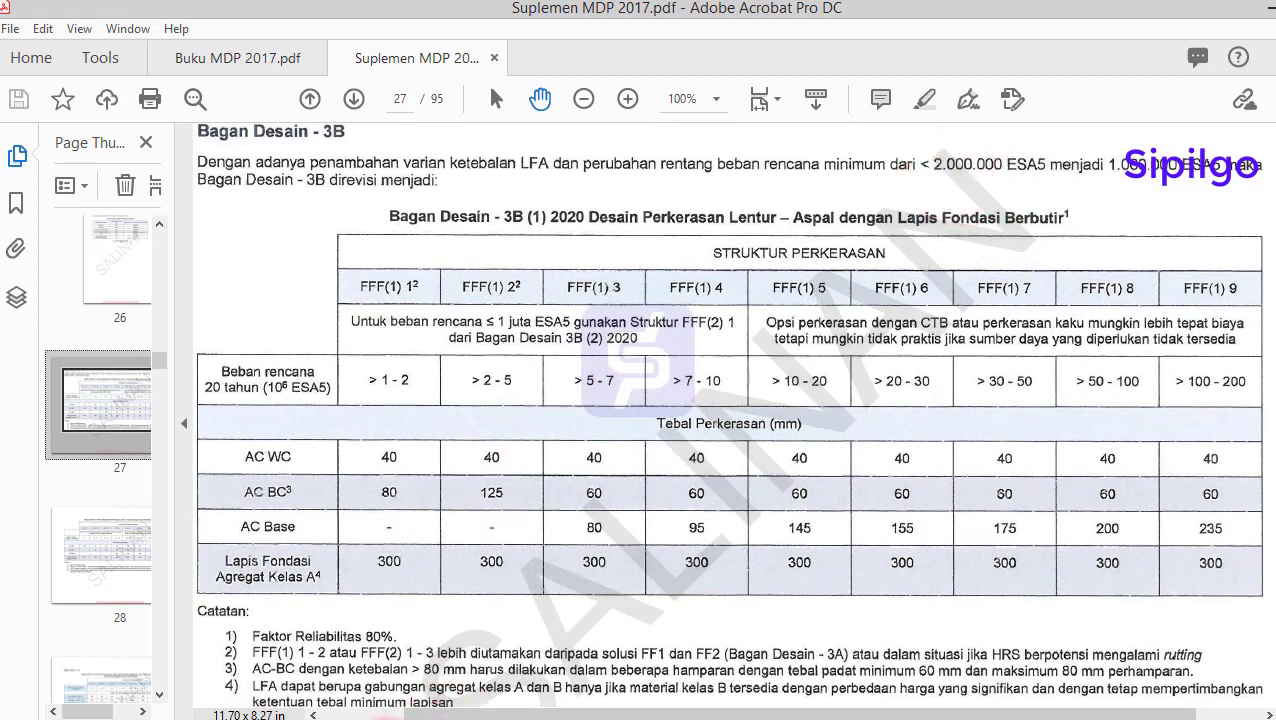
# Compare the load ranges and layer thicknesses of the 2017 manual's Bagan Desain - 3B with the supplement's 3B (1) 2020
pyautogui.moveTo(330, 688)
pyautogui.click(305, 665)
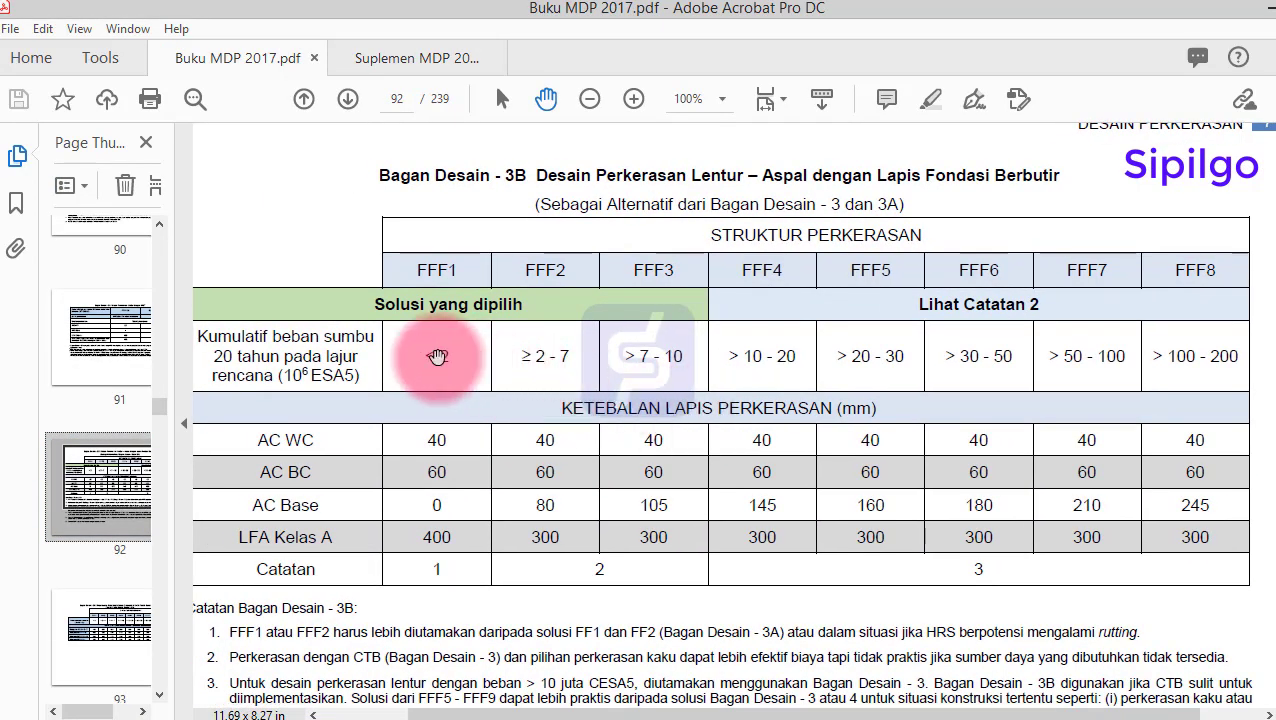
pyautogui.moveTo(456, 526); pyautogui.dragTo(445, 490)
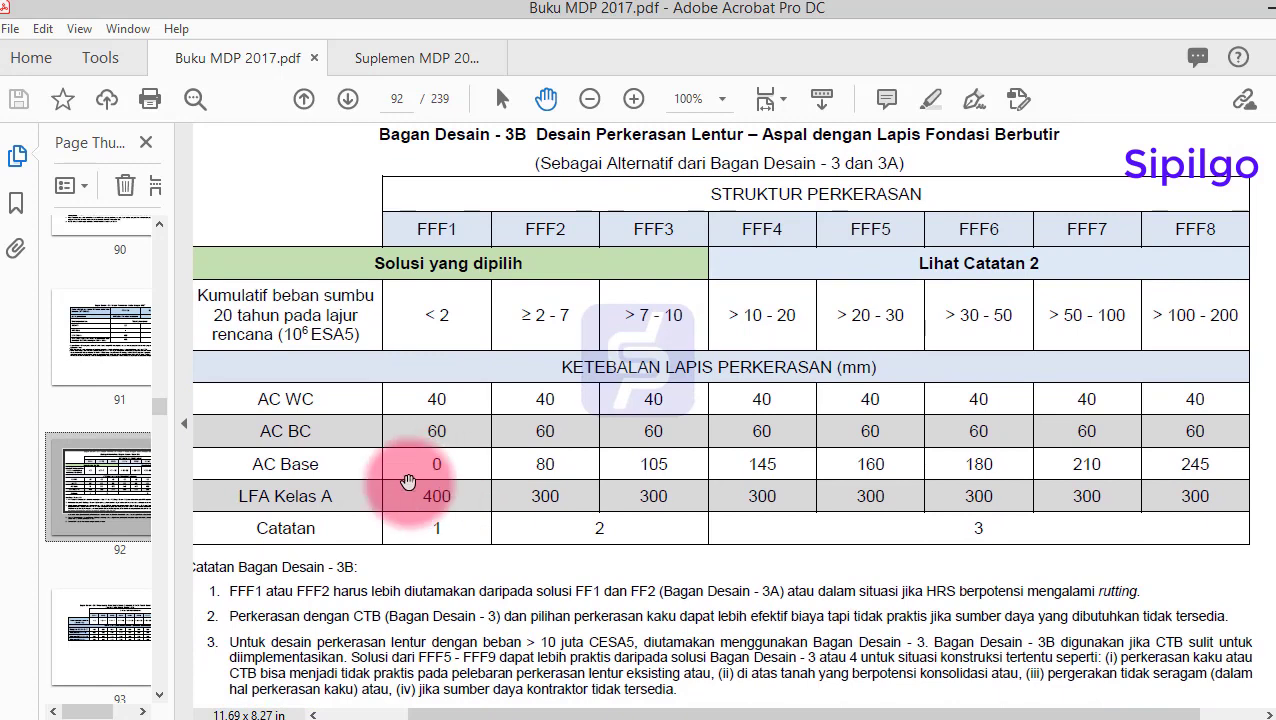
pyautogui.click(408, 57)
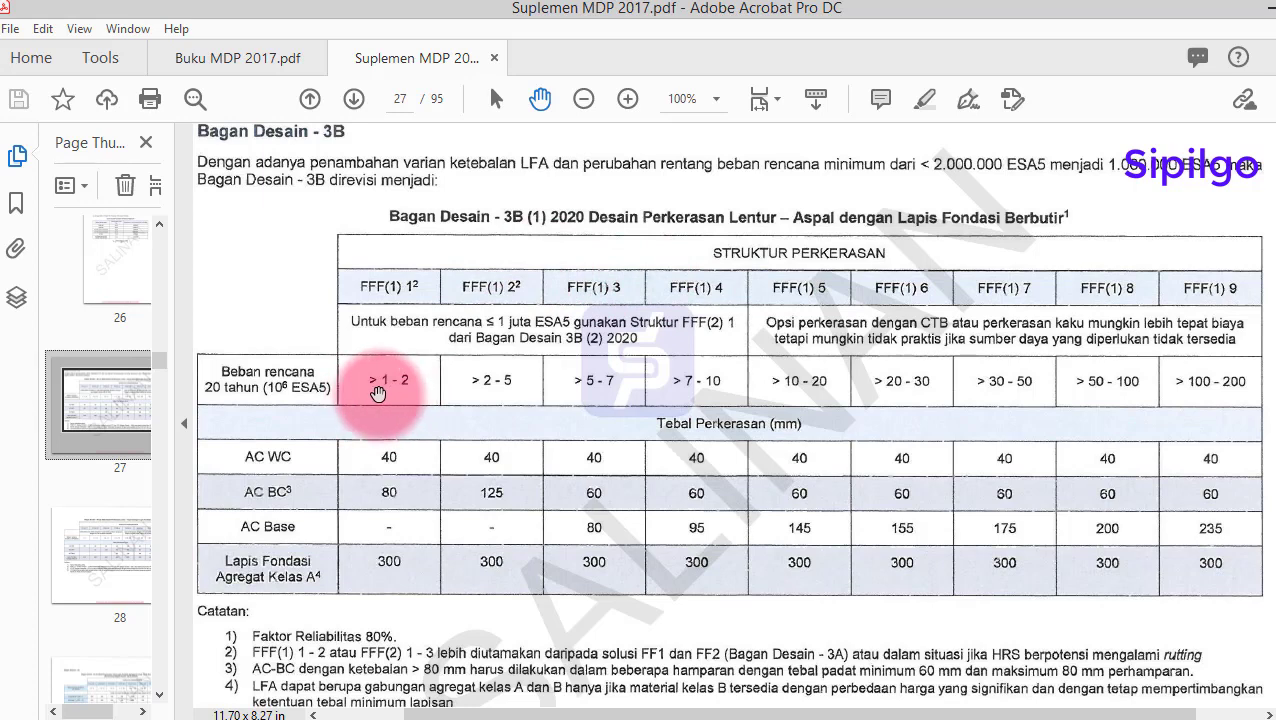
pyautogui.click(447, 719)
pyautogui.click(313, 624)
pyautogui.hscroll(-1, 591, 405)
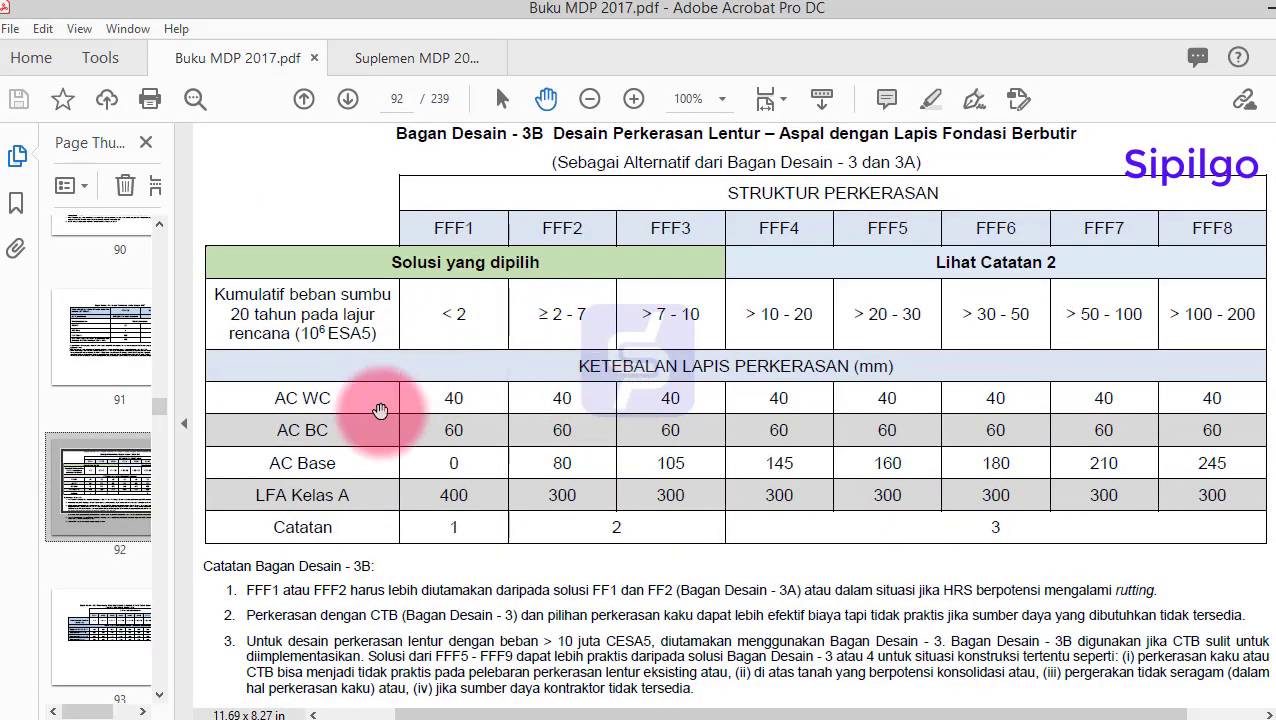
# Return to the supplement and examine Bagan Desain - 3B (2) 2020 on page 28
pyautogui.click(398, 716)
pyautogui.click(536, 618)
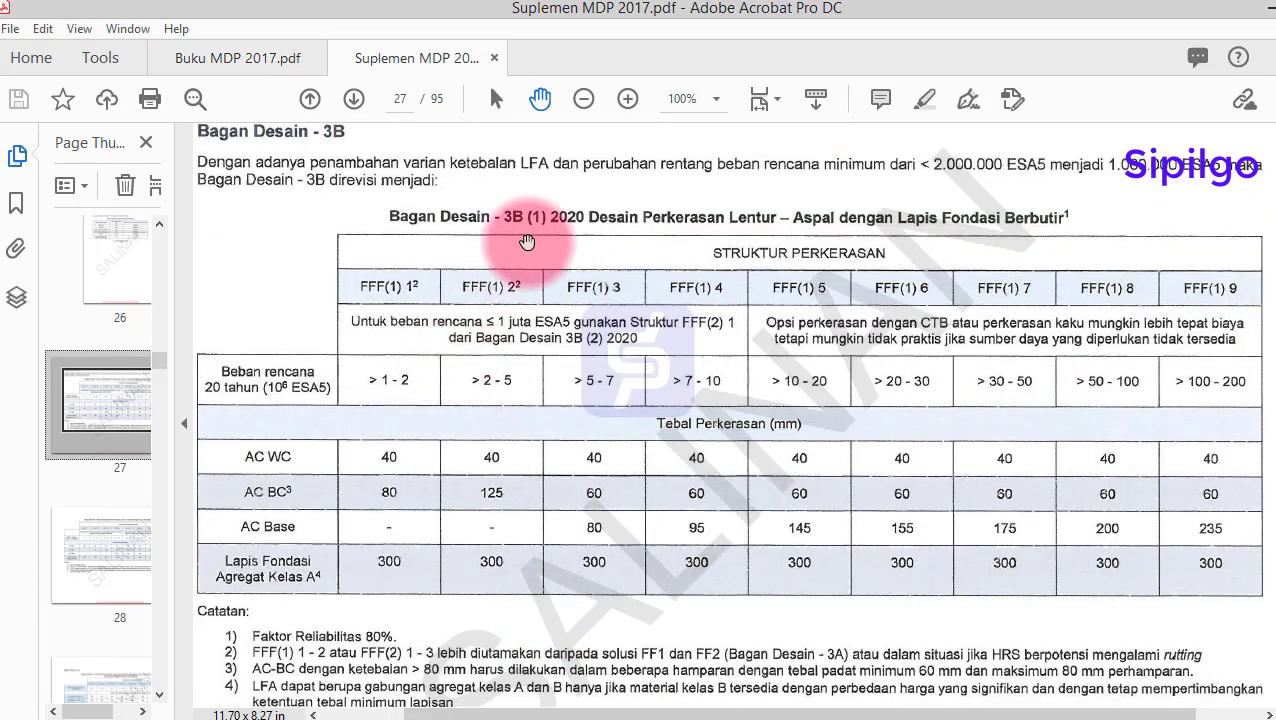
pyautogui.click(126, 572)
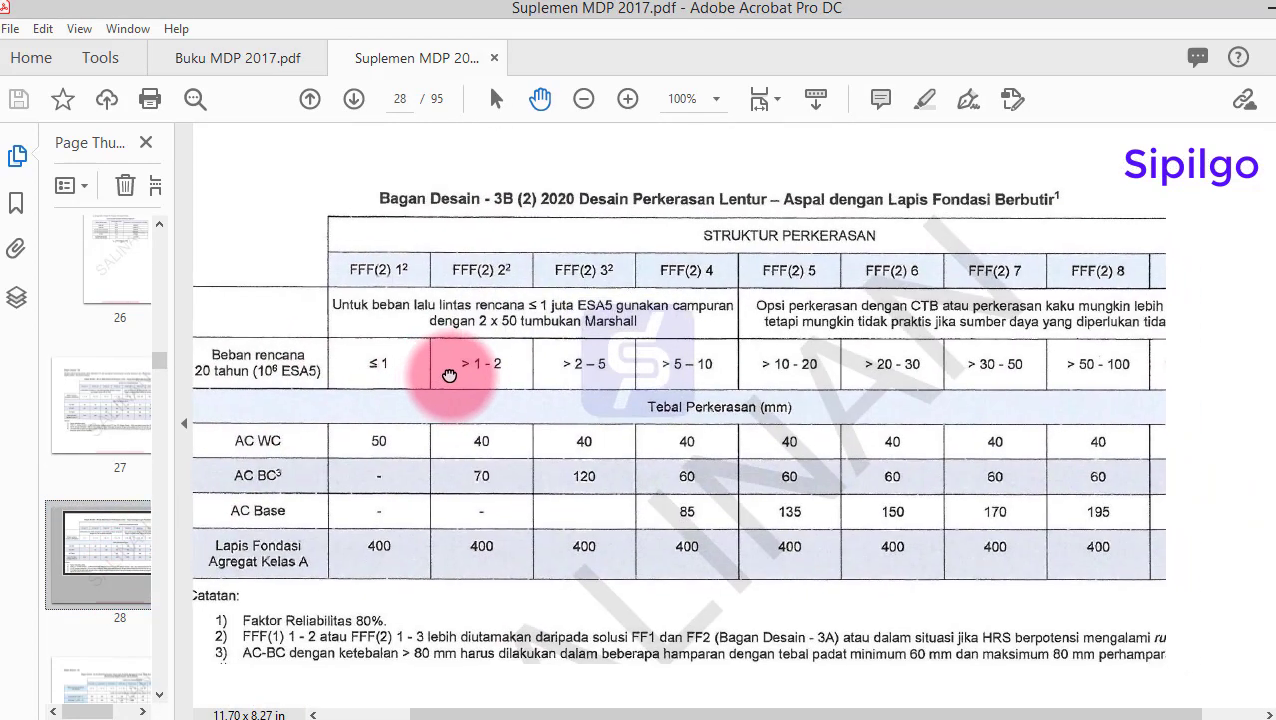
pyautogui.moveTo(449, 375); pyautogui.dragTo(428, 359)
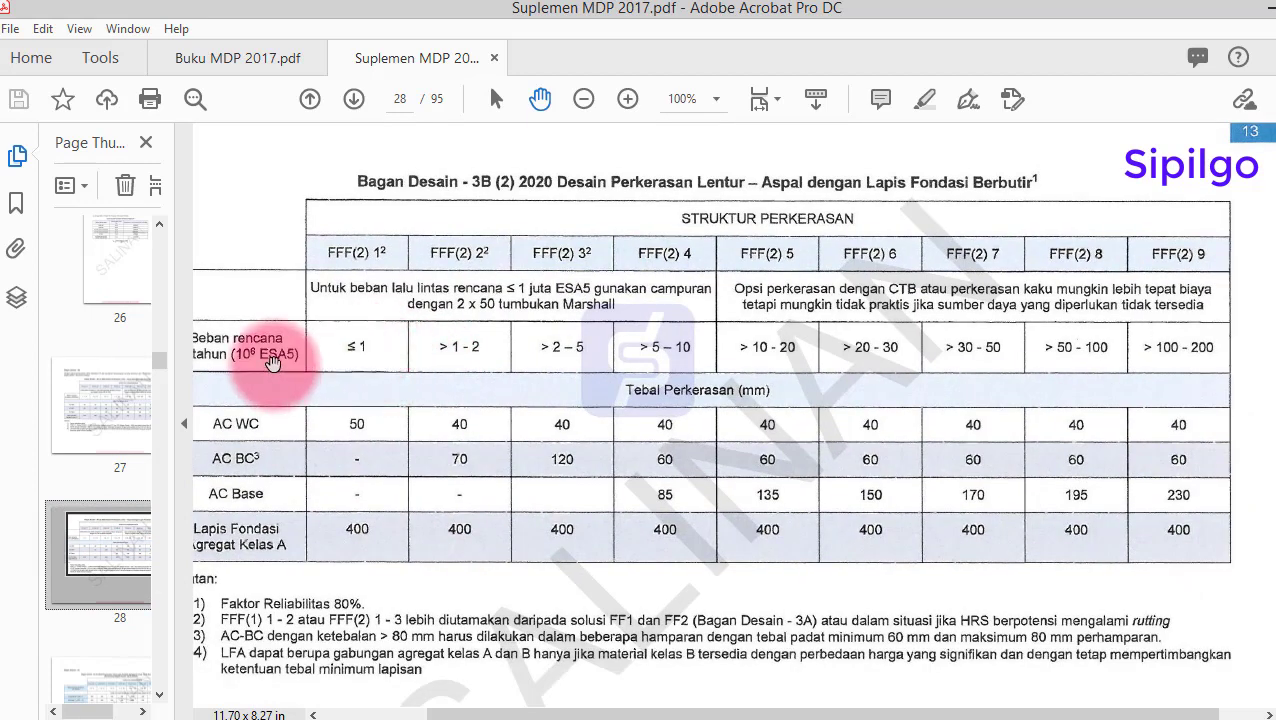
# Go back to the 2017 manual and open Bagan Desain - 3C on page 93
pyautogui.moveTo(380, 715)
pyautogui.click(288, 628)
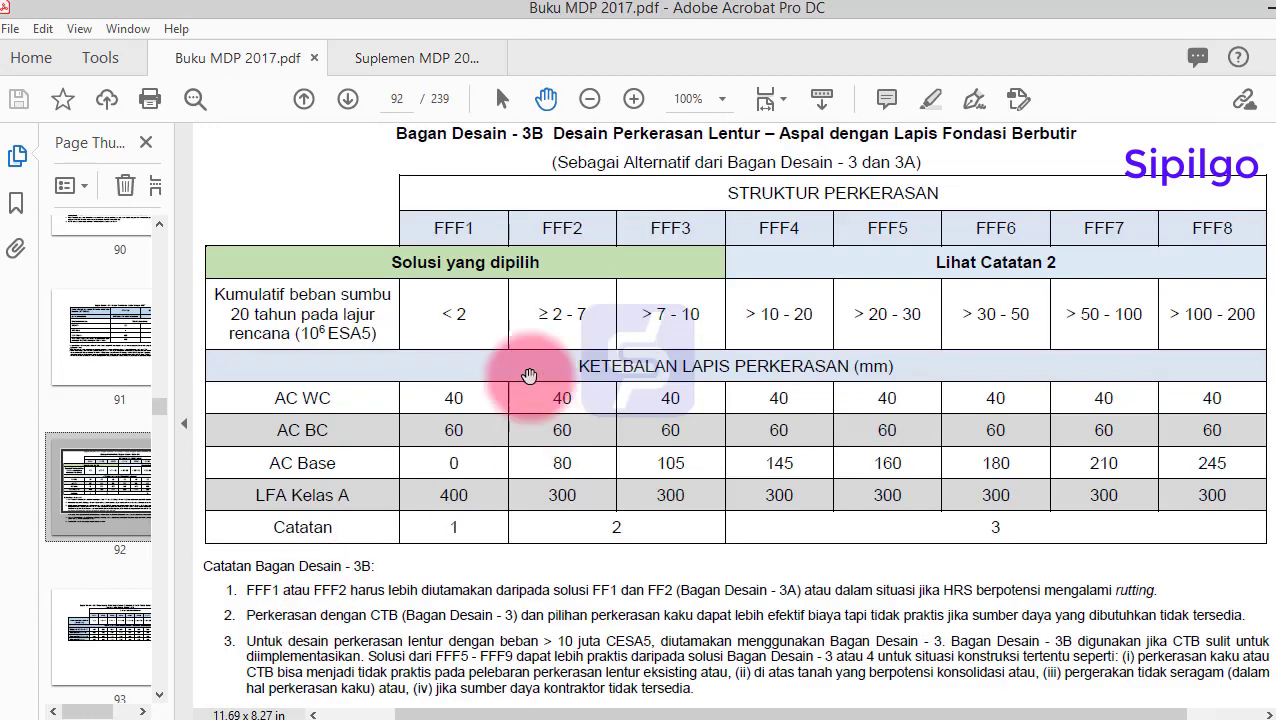
pyautogui.click(92, 628)
pyautogui.moveTo(652, 444); pyautogui.dragTo(536, 397)
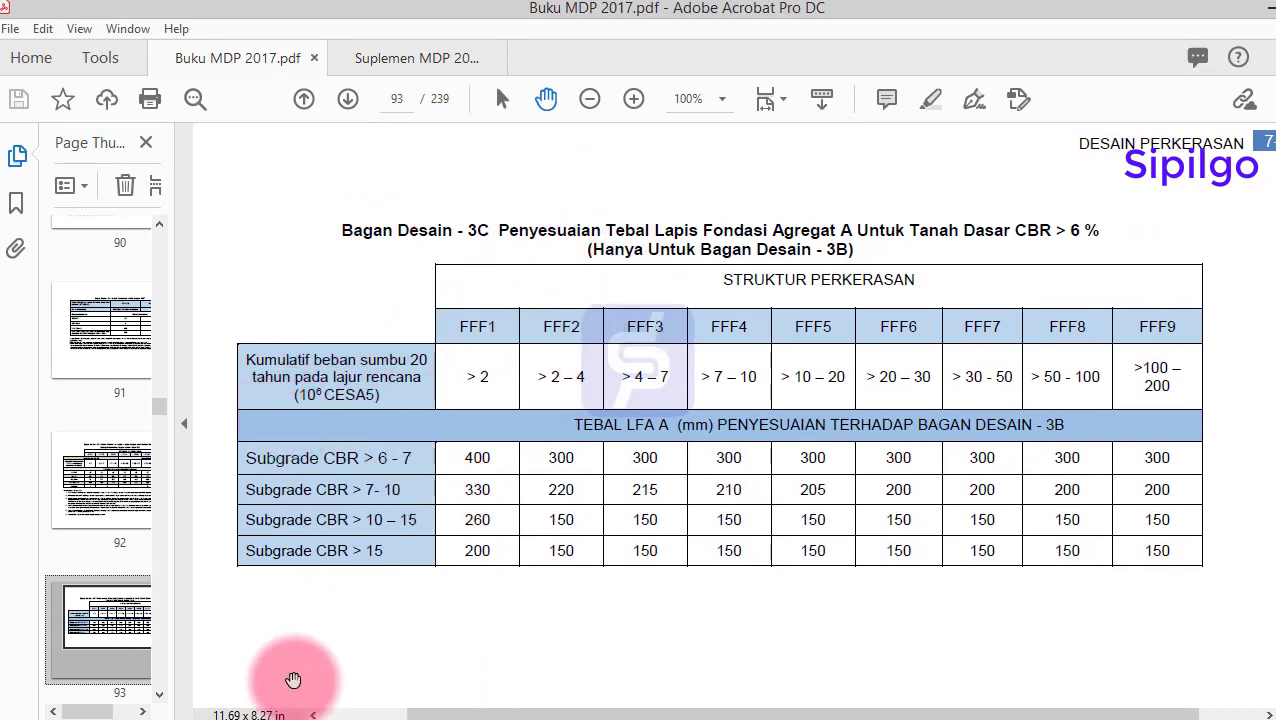
# Switch to the supplement and examine Bagan Desain - 3C (1) and 3C (2) 2020 on pages 29 and 30
pyautogui.moveTo(390, 715)
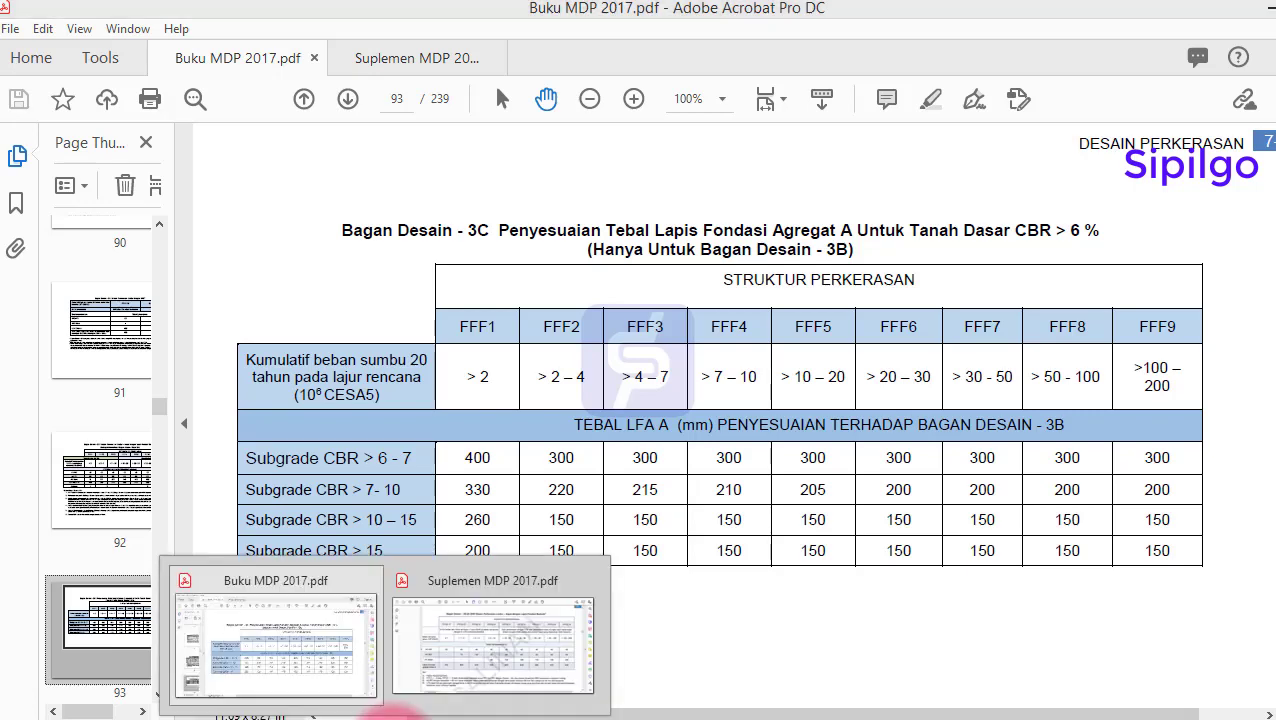
pyautogui.click(521, 649)
pyautogui.scroll(-2, 110, 548)
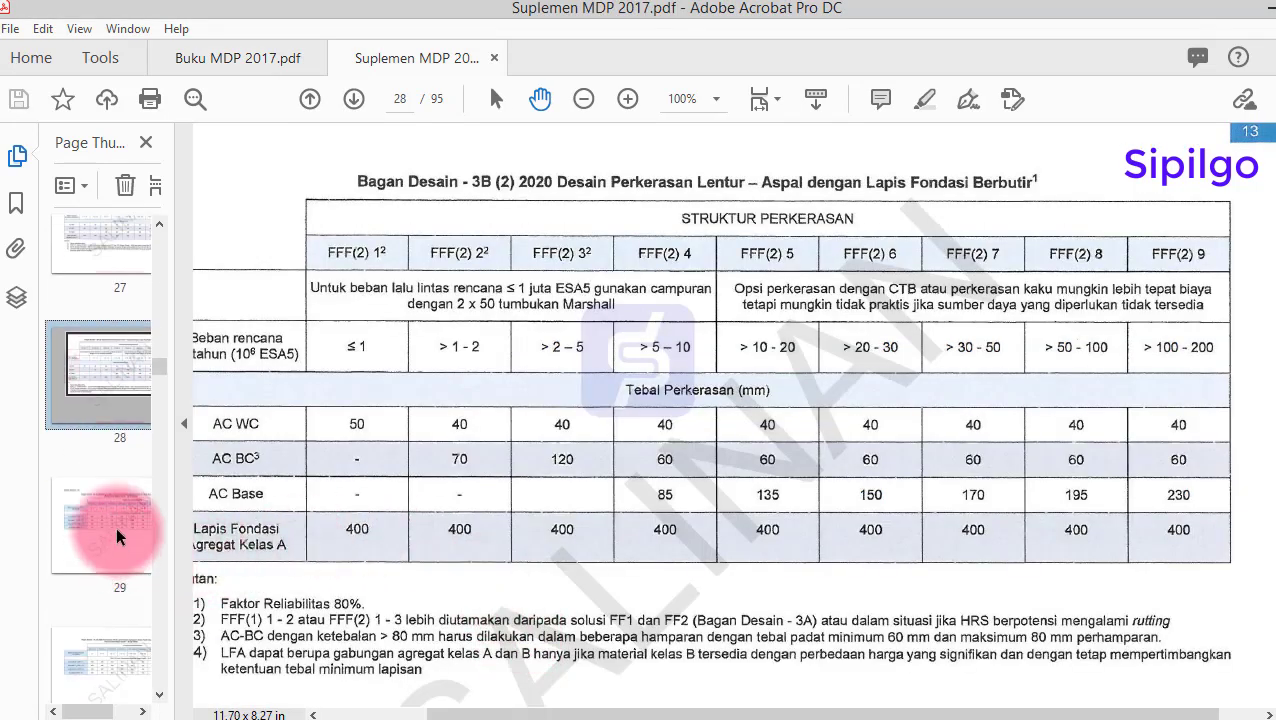
pyautogui.click(108, 527)
pyautogui.hscroll(1, 360, 420)
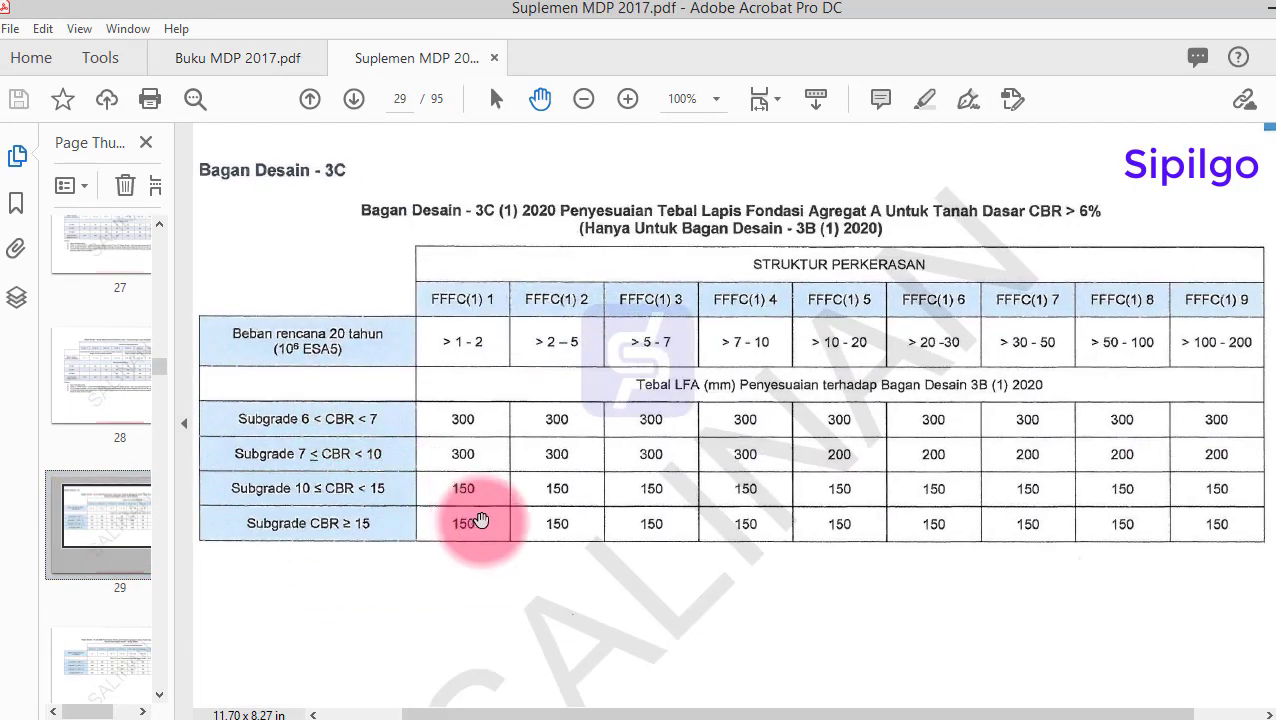
pyautogui.hscroll(2, 488, 510)
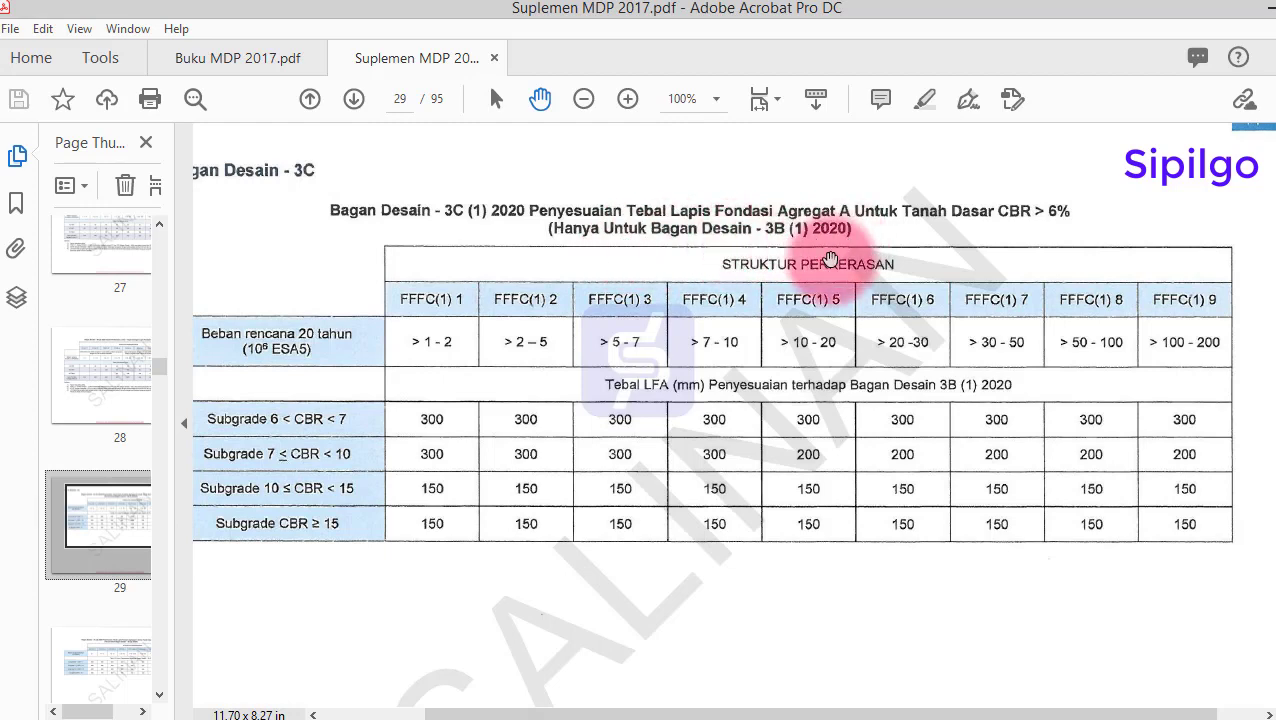
pyautogui.moveTo(450, 379); pyautogui.dragTo(456, 402)
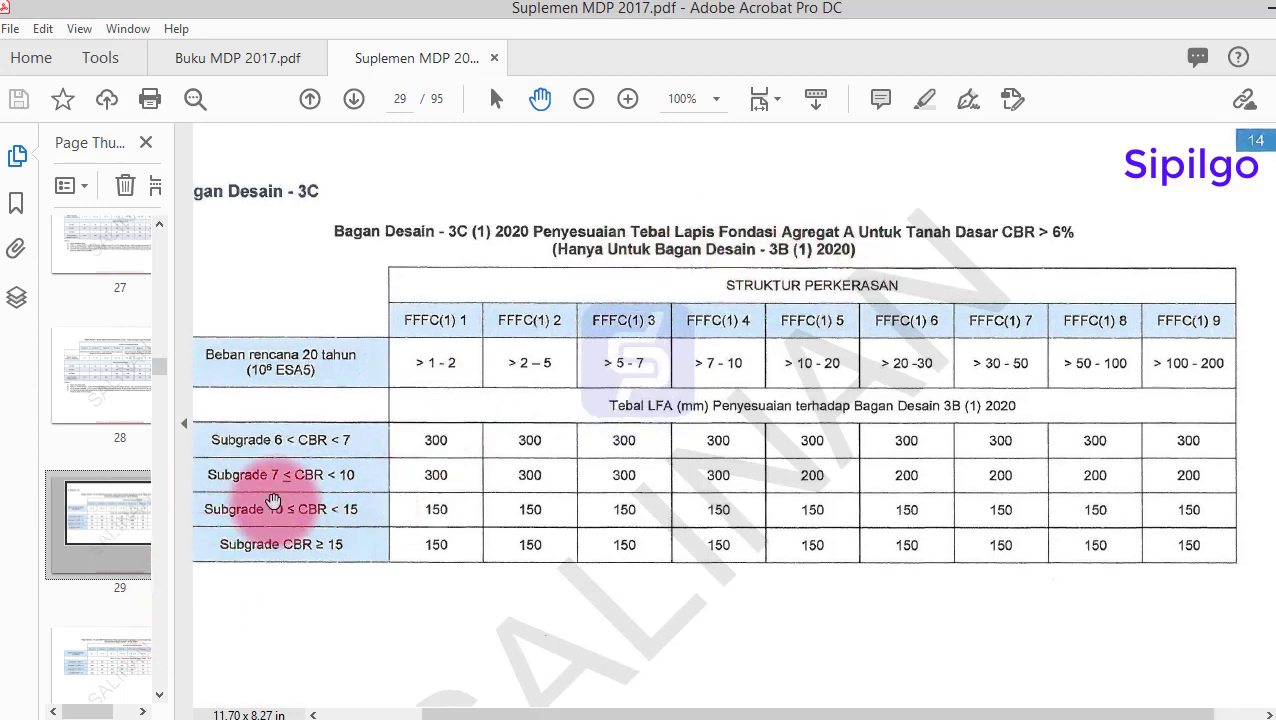
pyautogui.scroll(-1, 256, 484)
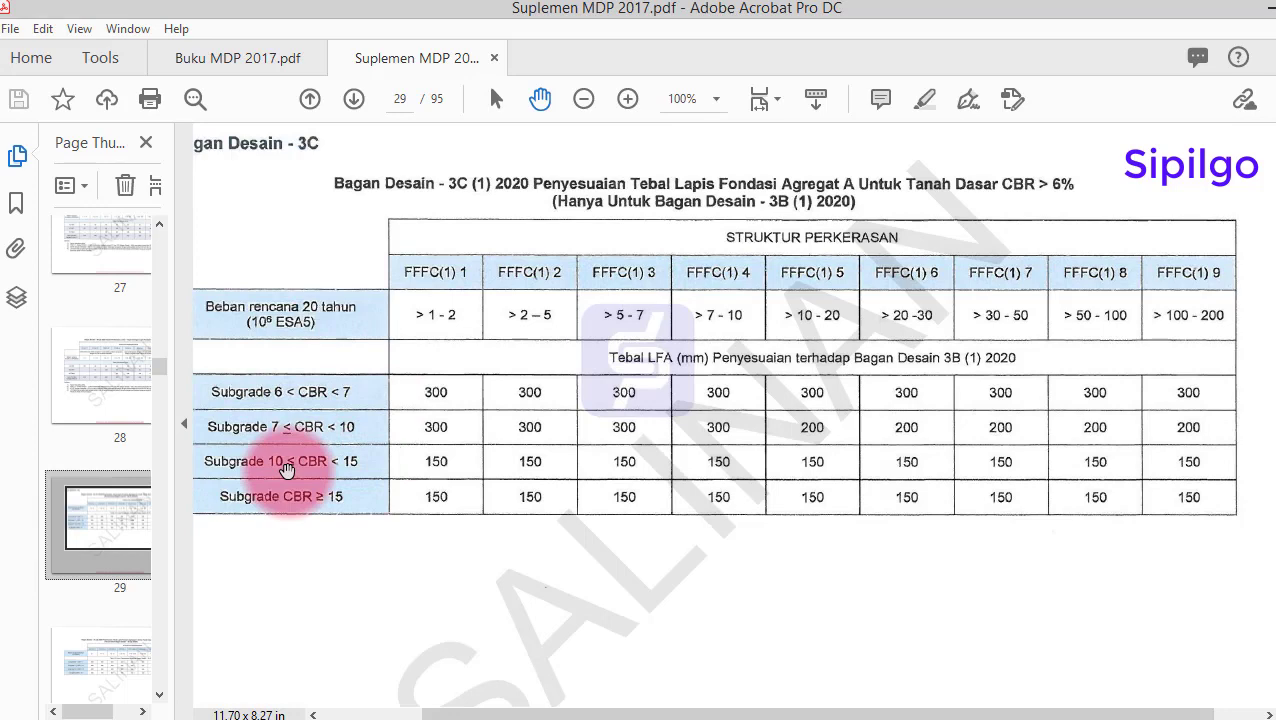
pyautogui.click(118, 665)
pyautogui.moveTo(527, 521); pyautogui.dragTo(400, 433)
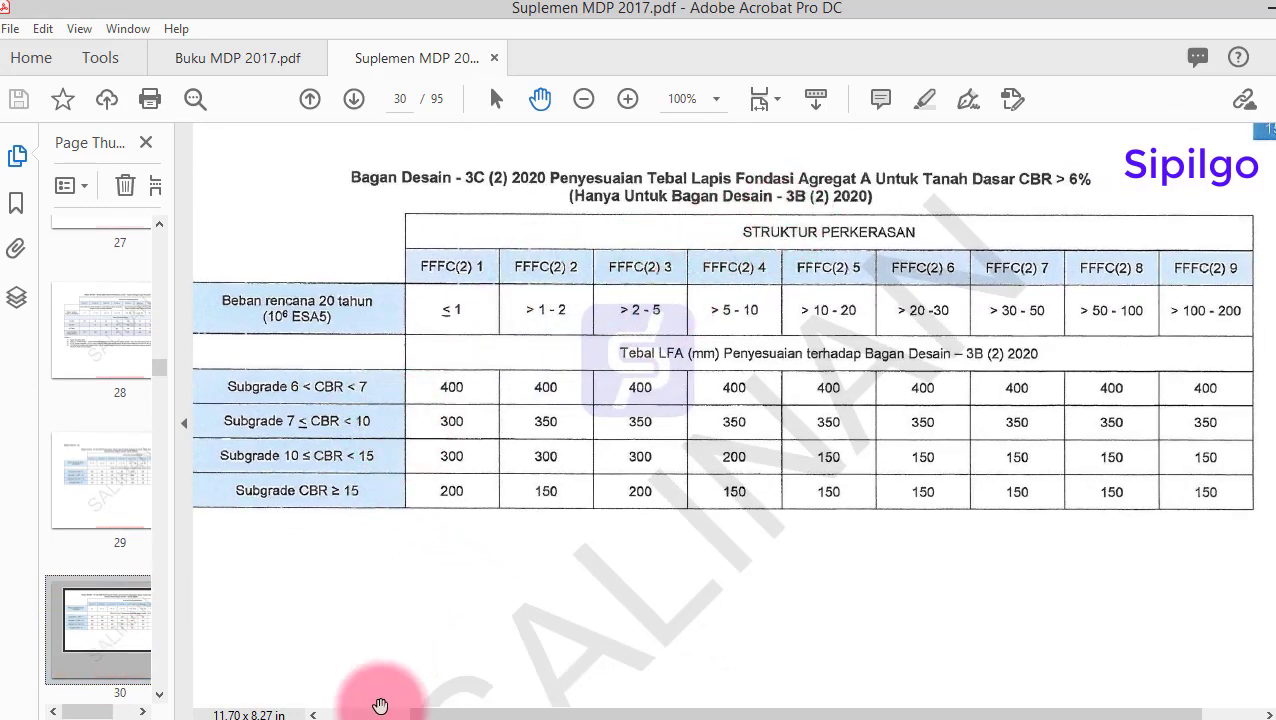
# Switch to the MDP 2017 Baru - 01 workbook in Excel and examine the 150 mm CTB chart on the CTB sheet
pyautogui.hotkey('alt', 'Tab')
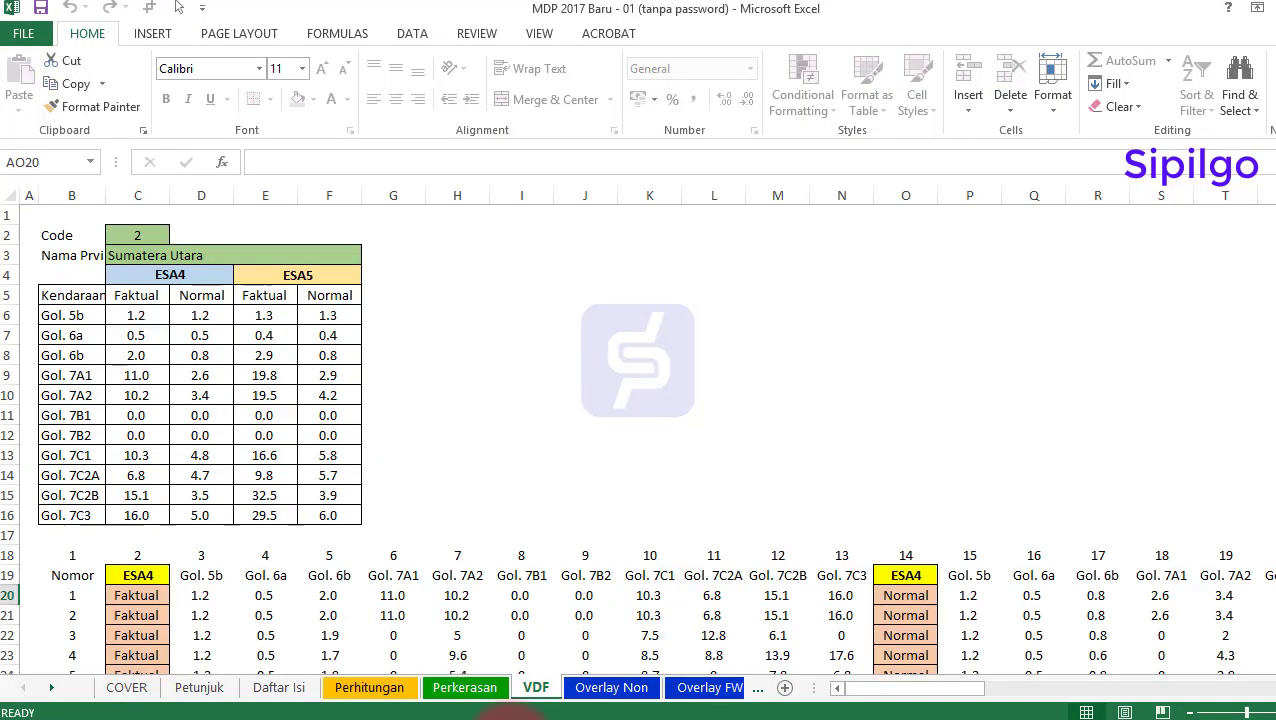
pyautogui.click(50, 690)
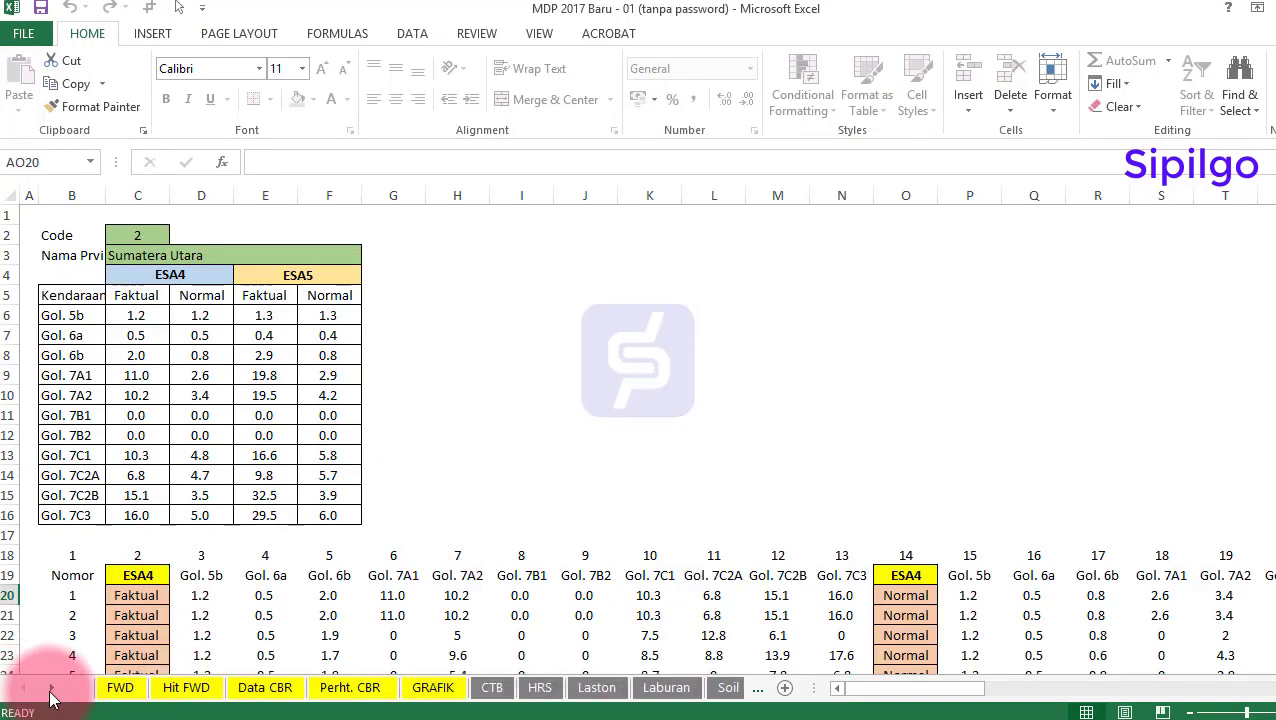
pyautogui.click(360, 689)
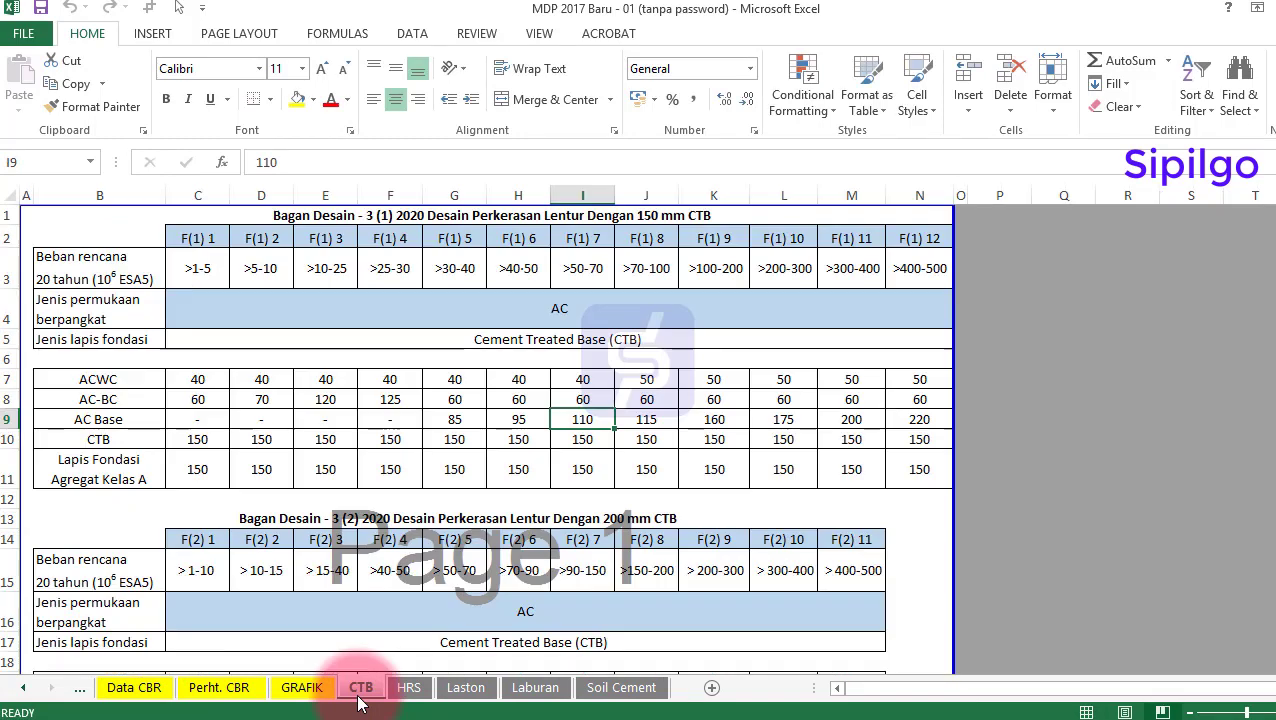
pyautogui.click(394, 433)
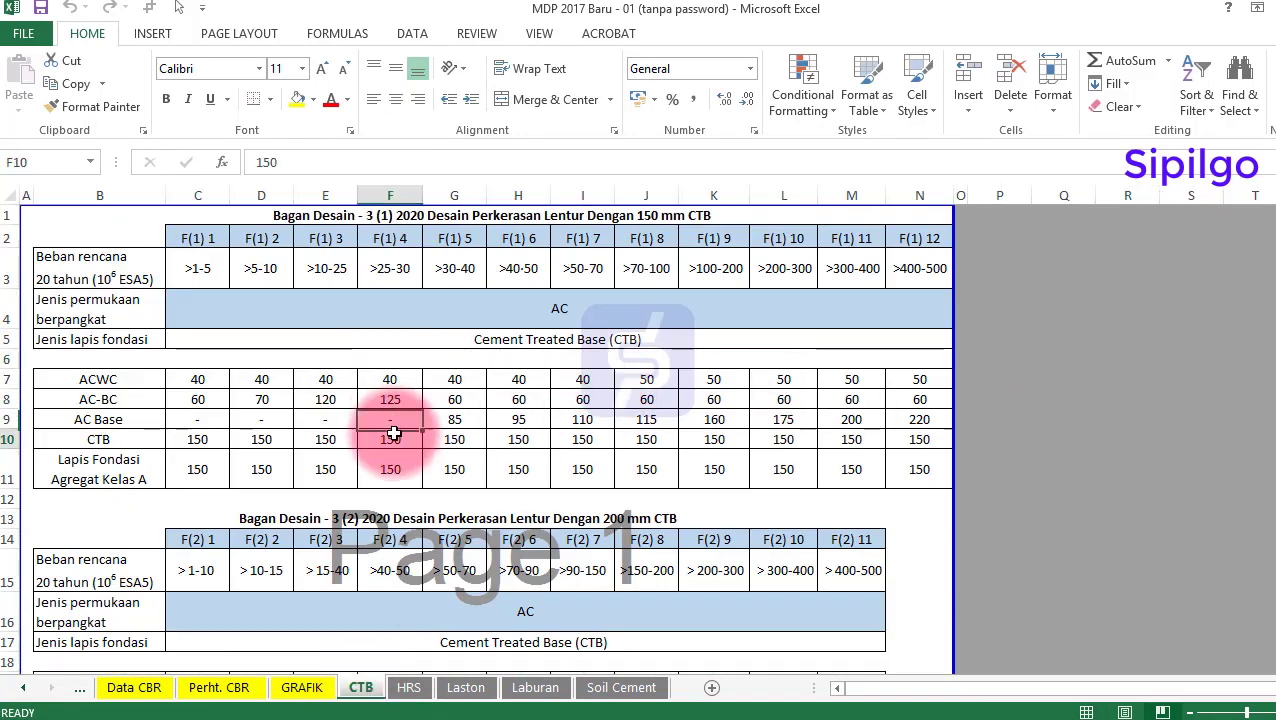
pyautogui.click(409, 398)
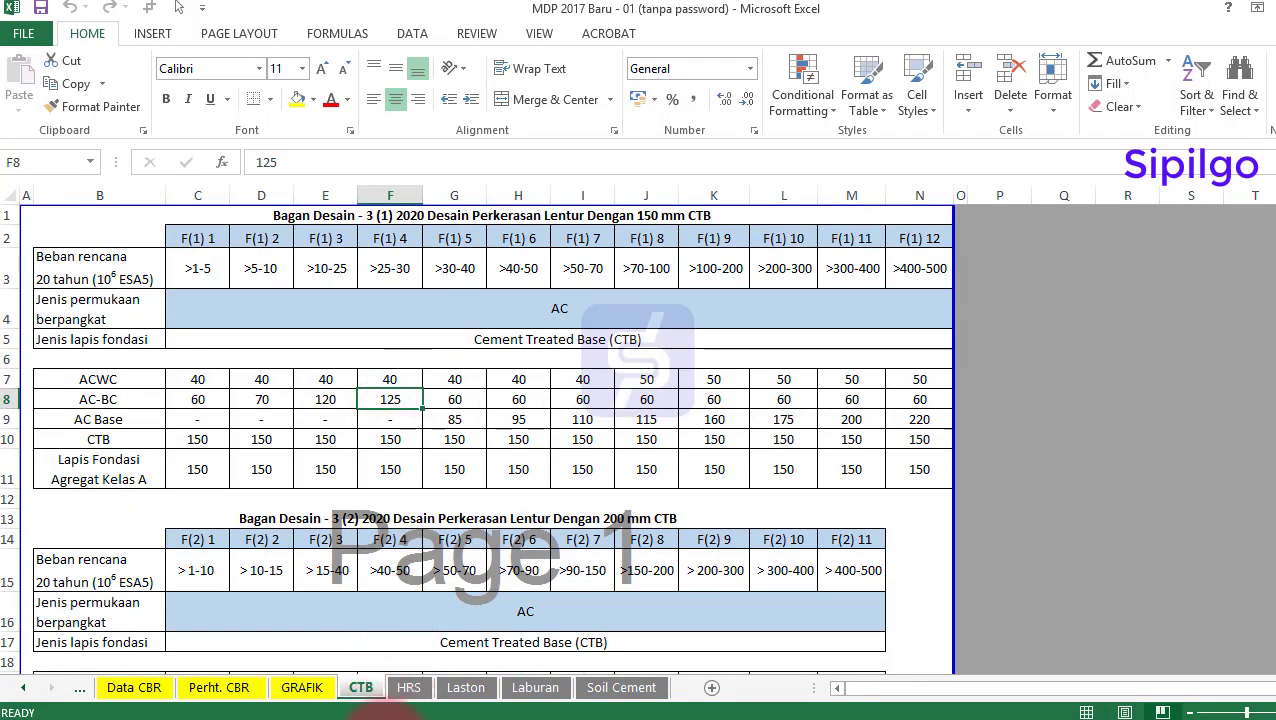
# Return to Acrobat and compare the 2017 manual's Bagan Desain - 3C with the supplement's 3C (2) 2020
pyautogui.click(319, 635)
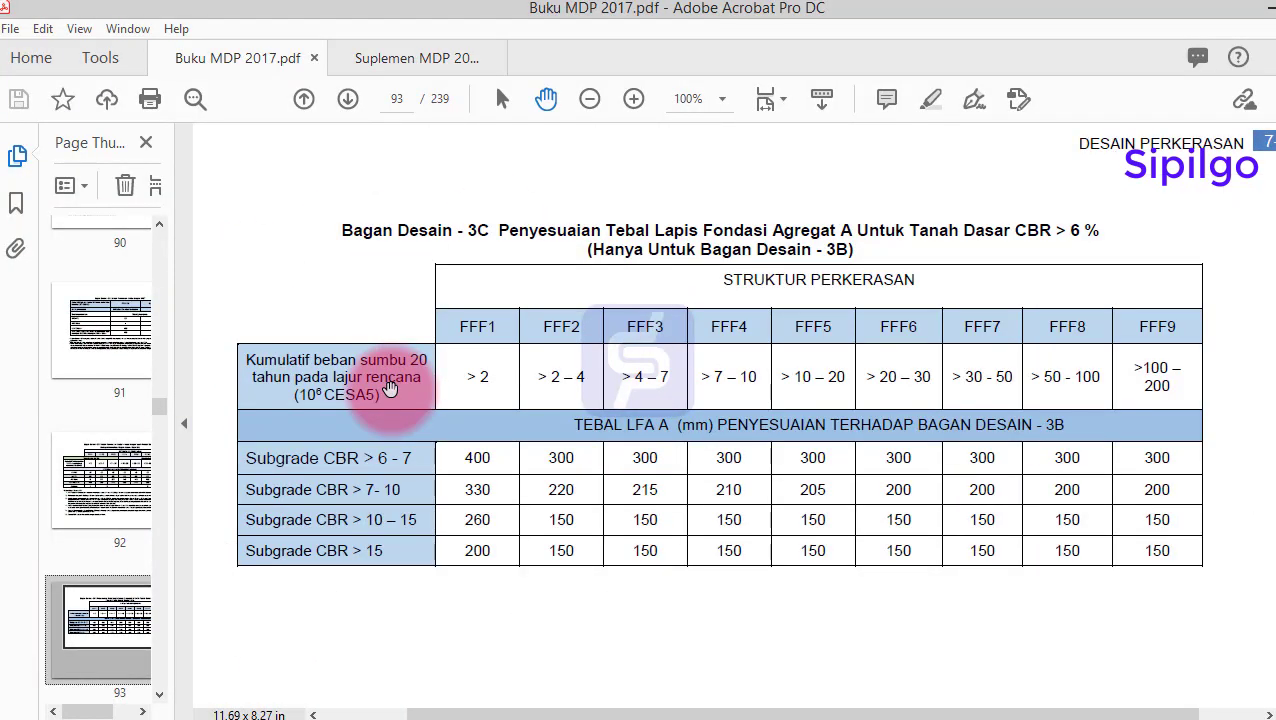
pyautogui.click(425, 59)
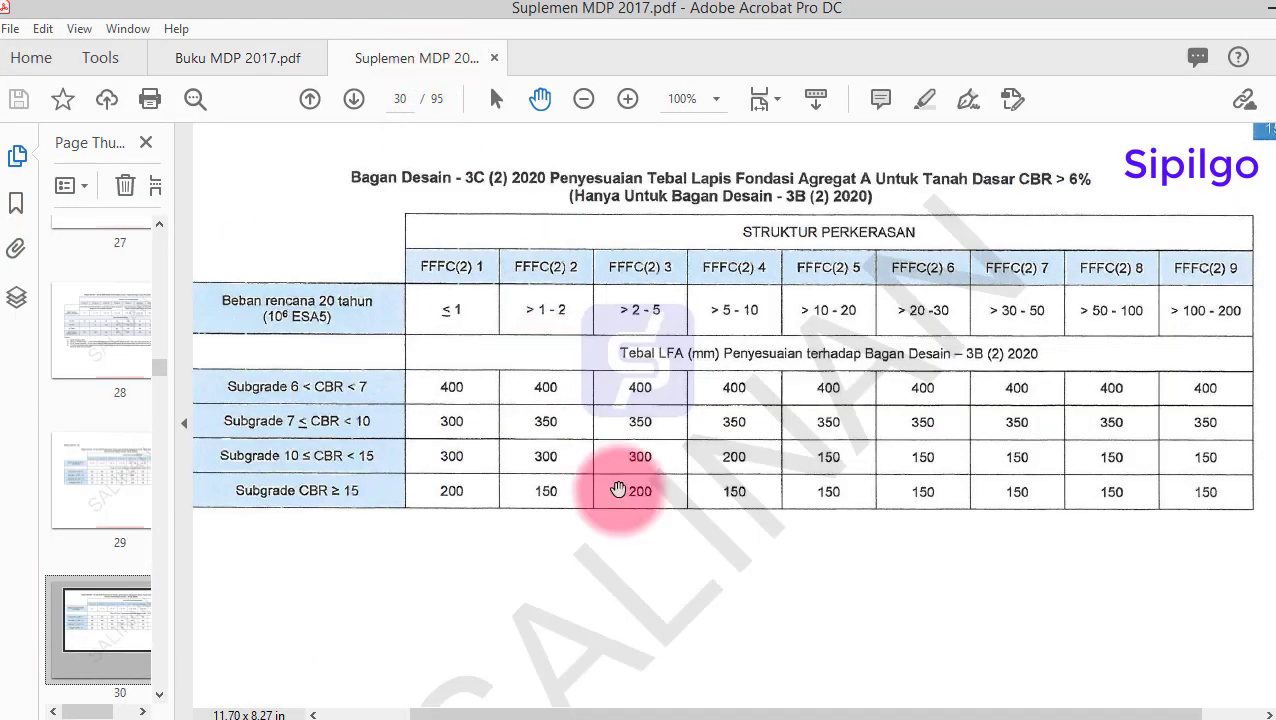
# Switch to the MDP 2017 Baru - 01 workbook in Excel and examine the design charts on the CTB and HRS sheets
pyautogui.click(522, 712)
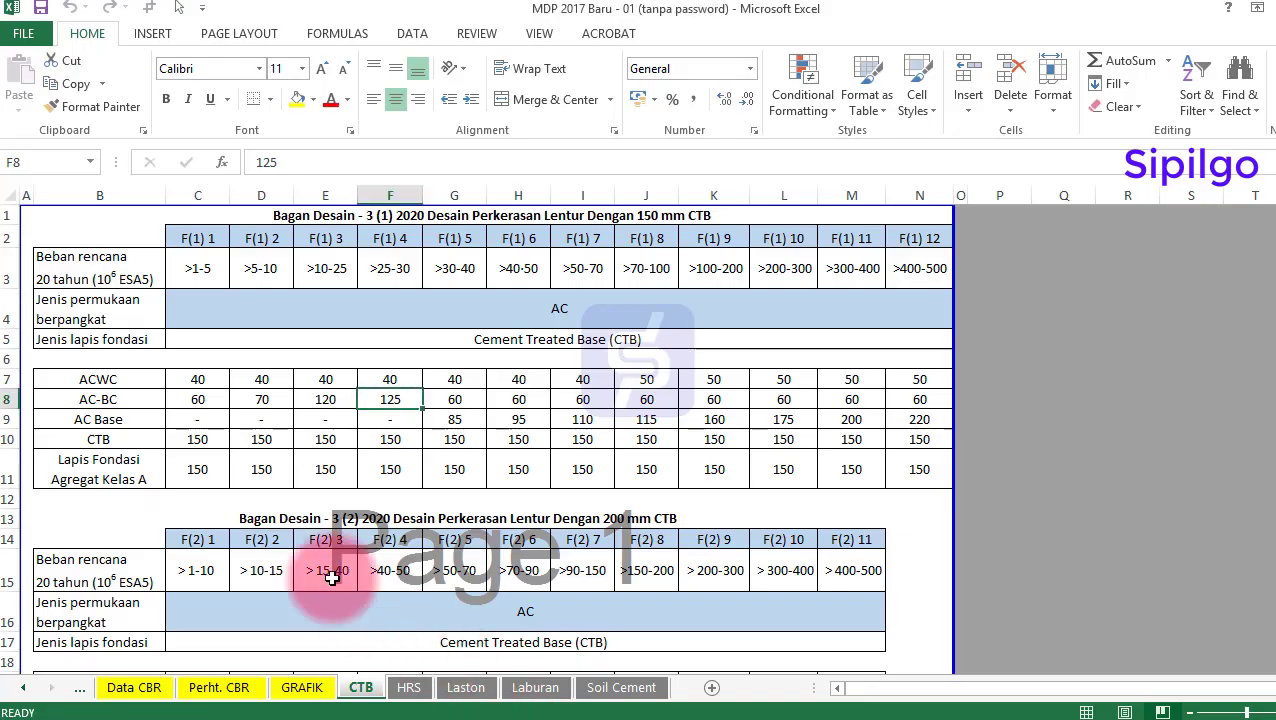
pyautogui.click(436, 342)
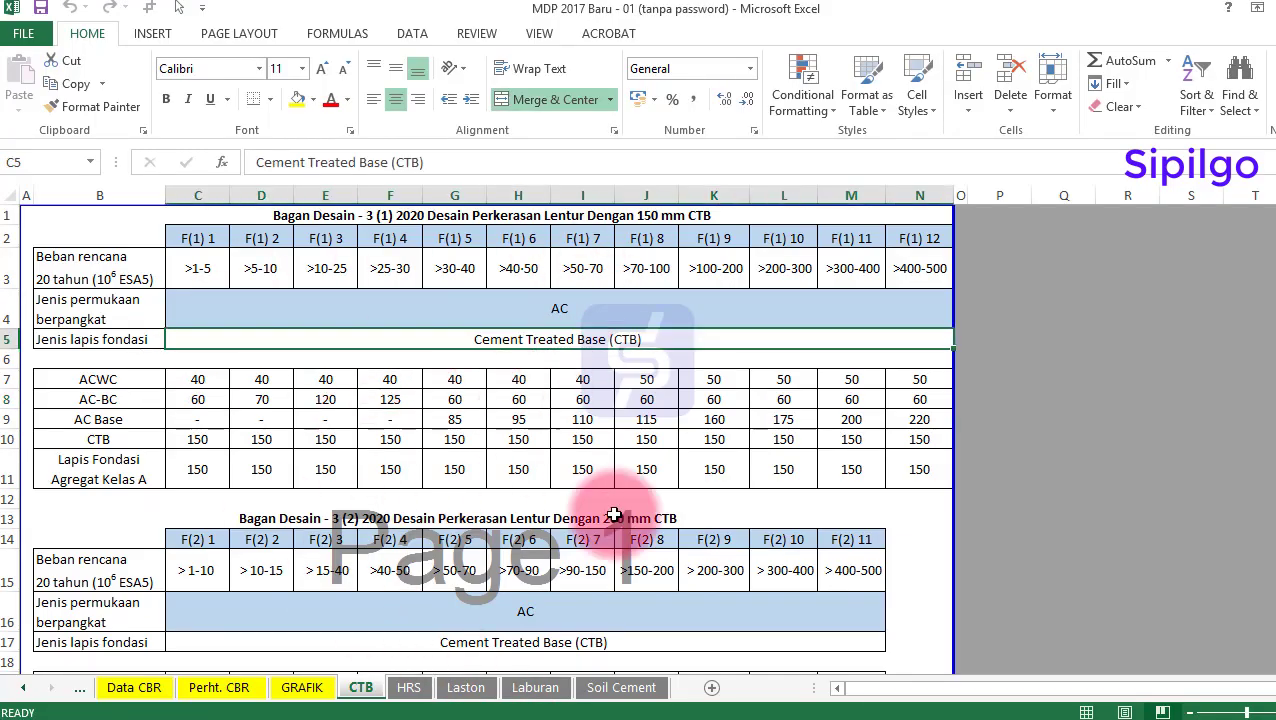
pyautogui.moveTo(615, 478); pyautogui.dragTo(680, 508)
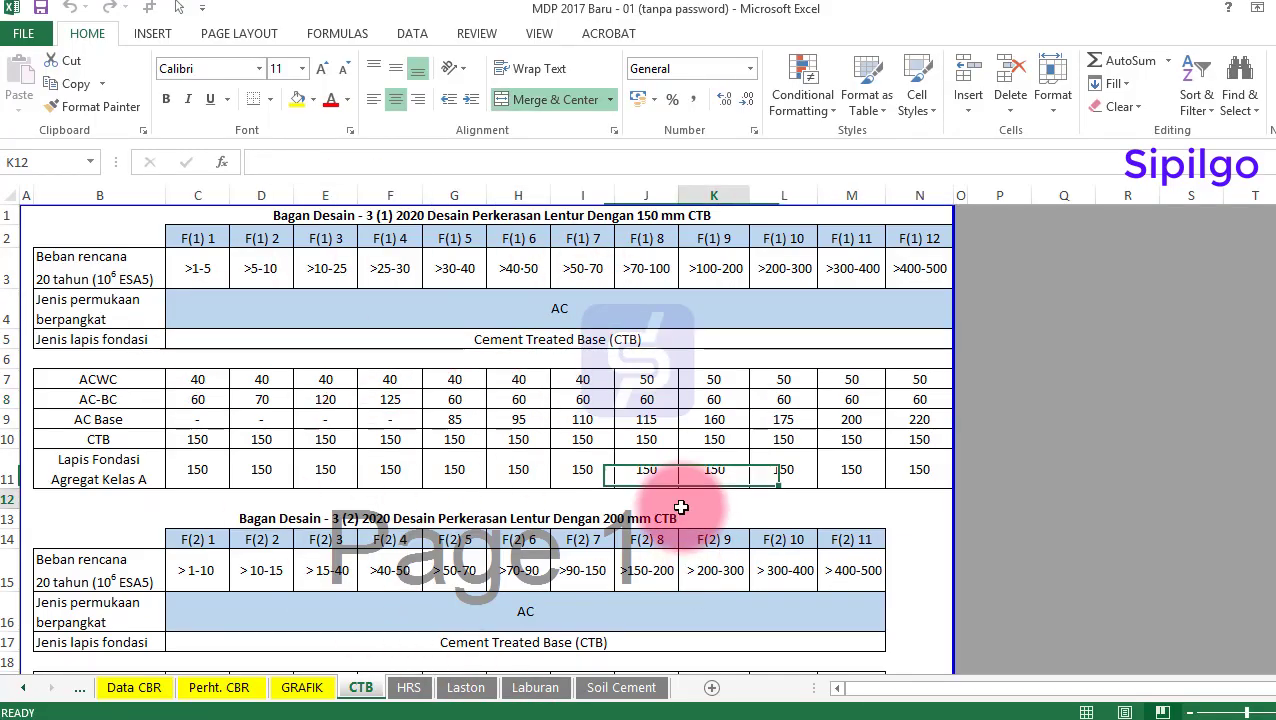
pyautogui.click(392, 693)
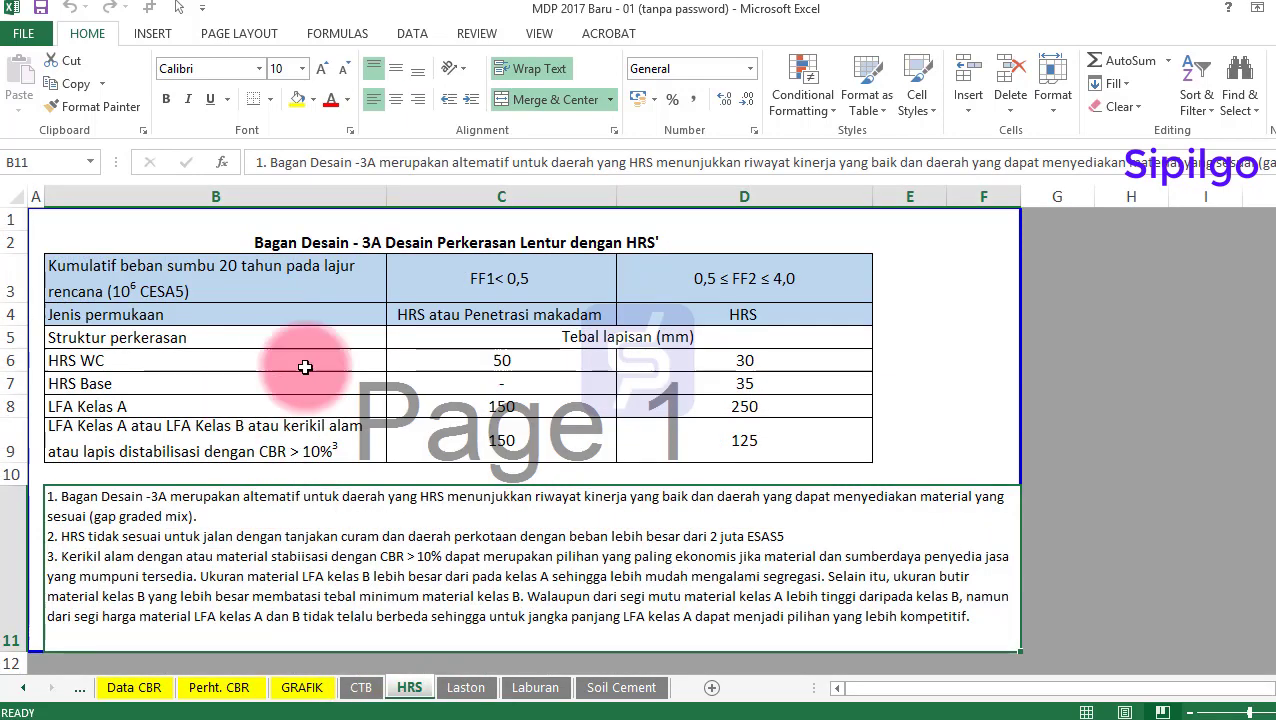
pyautogui.click(532, 447)
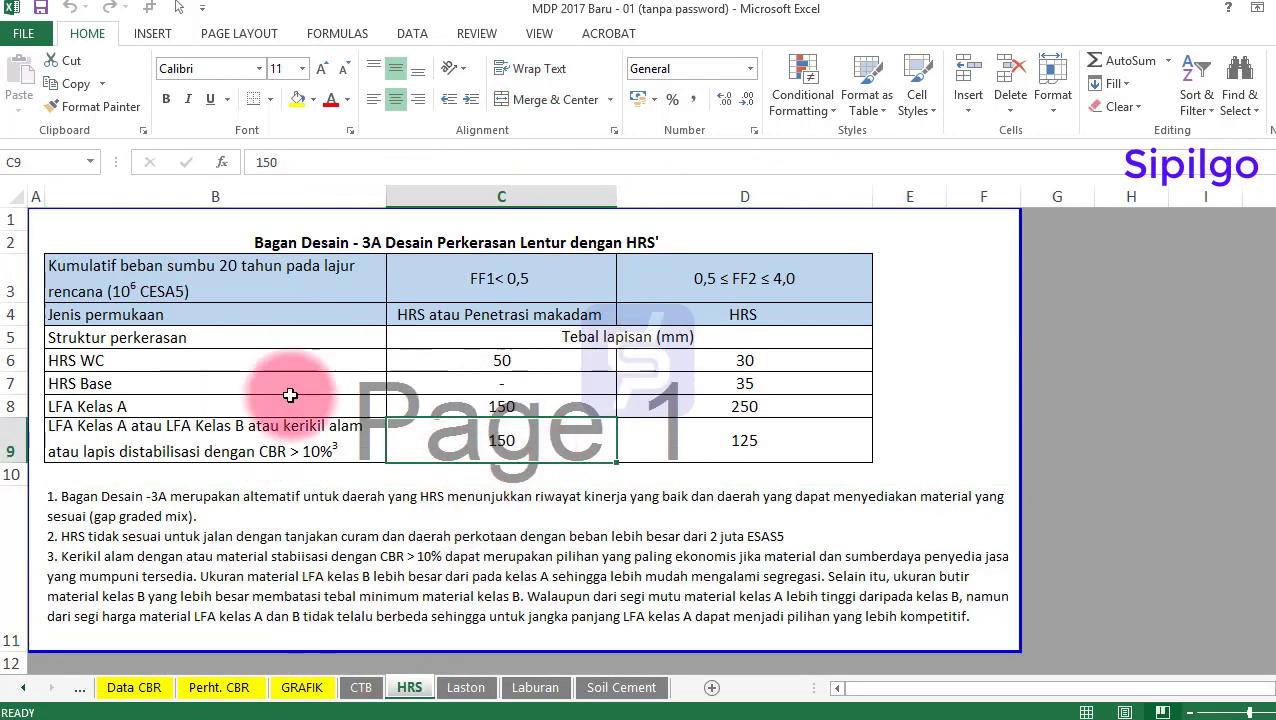
# Examine Bagan Desain - 3B (1) 2020 and 3B (2) 2020 with their notes on the Laston sheet
pyautogui.click(463, 688)
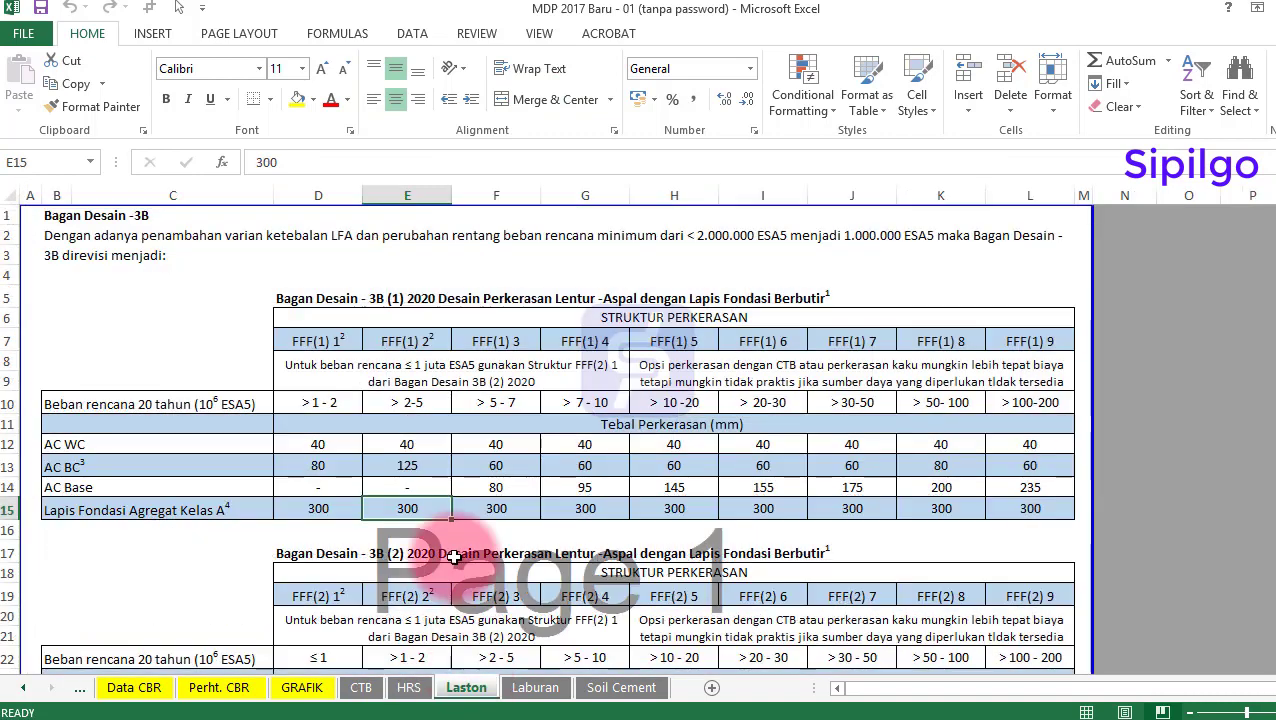
pyautogui.click(407, 444)
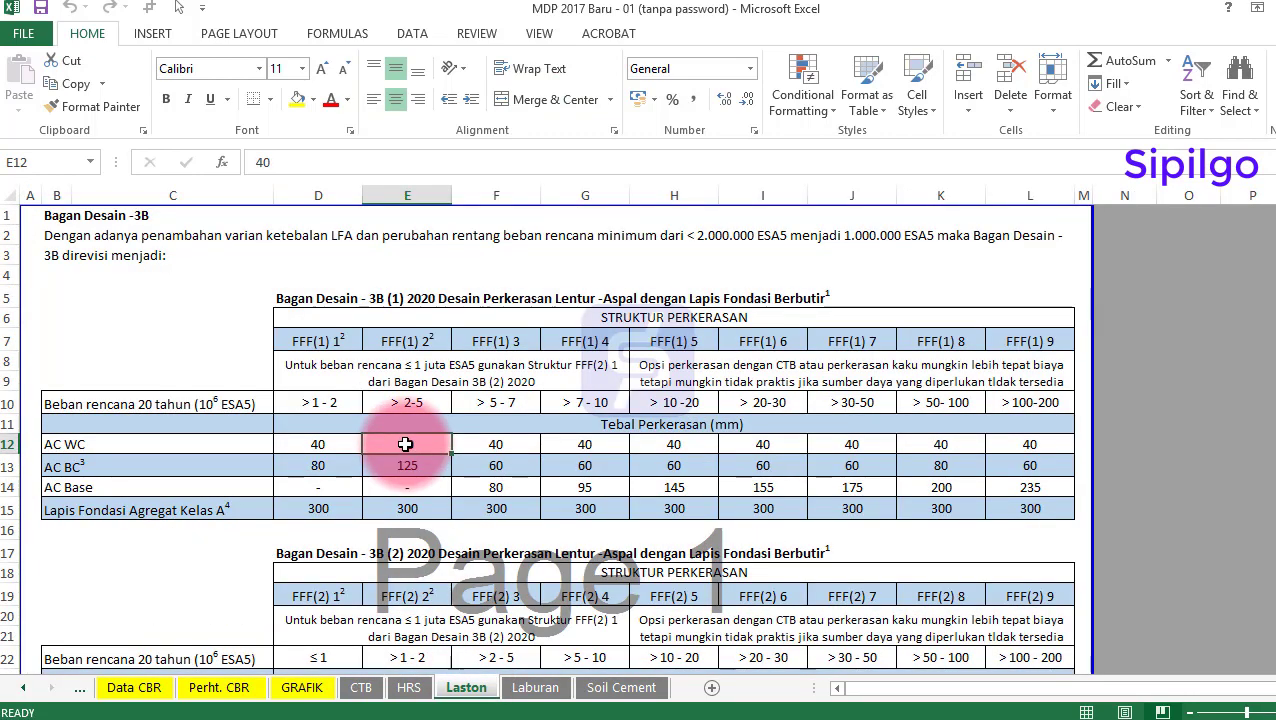
pyautogui.scroll(-1, 405, 445)
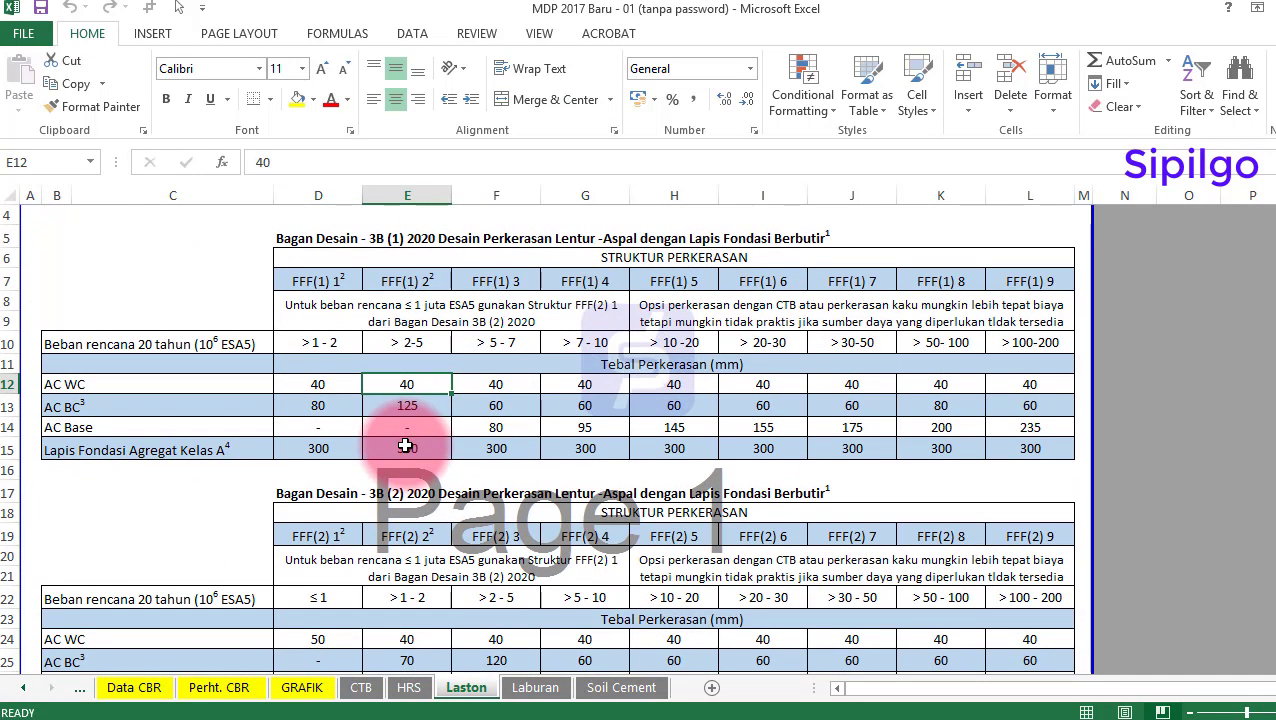
pyautogui.scroll(-3, 384, 432)
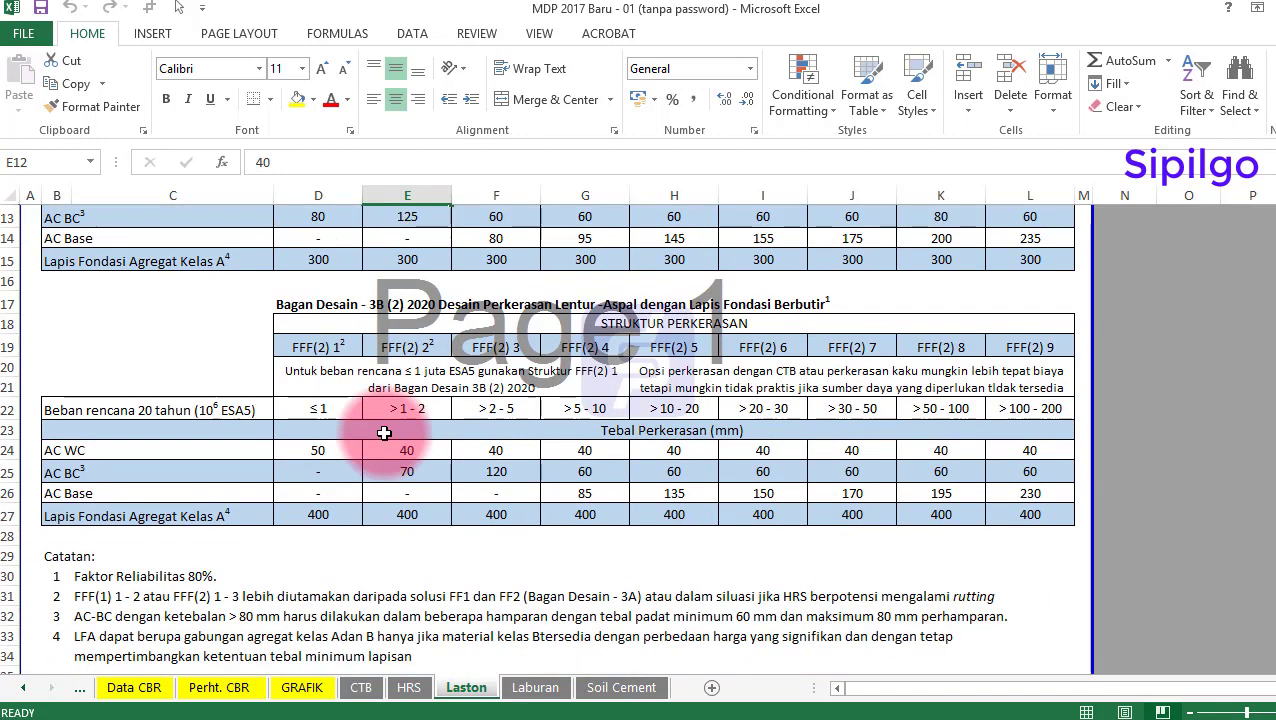
# Examine Bagan Desain - 5 on the Laburan sheet and Bagan Desain - 6 on the Soil Cement sheet
pyautogui.click(535, 688)
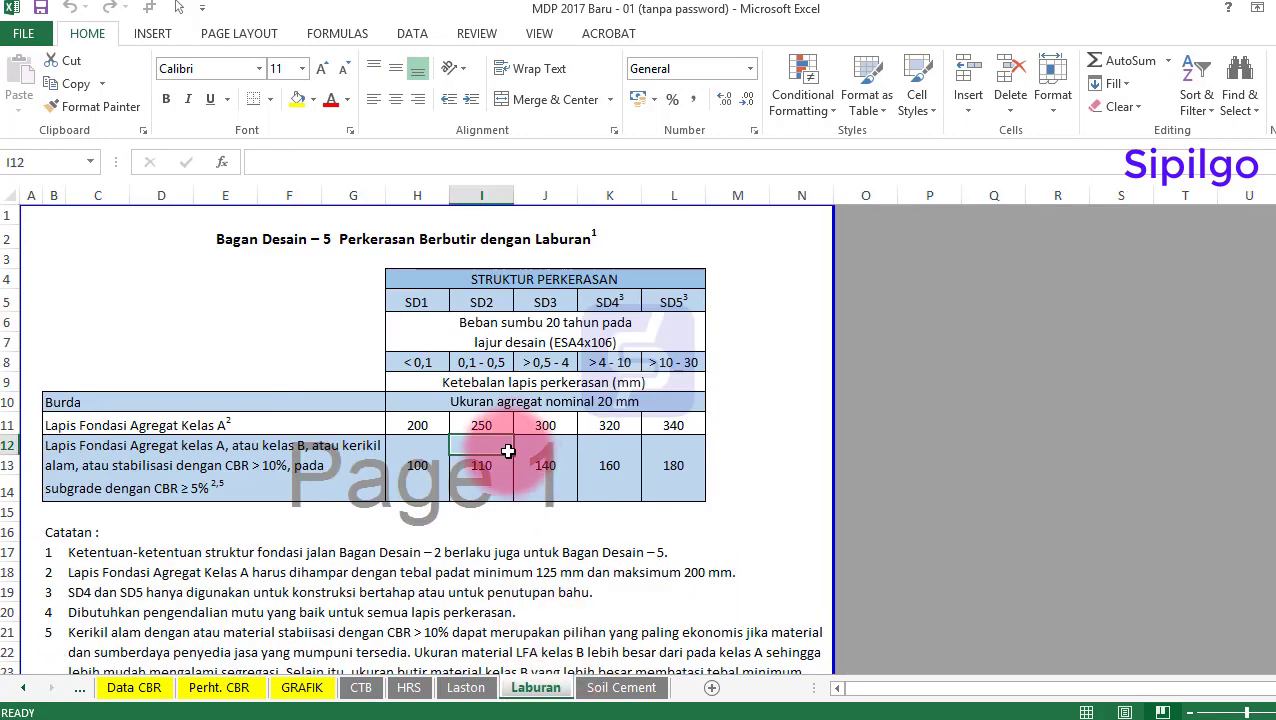
pyautogui.click(483, 488)
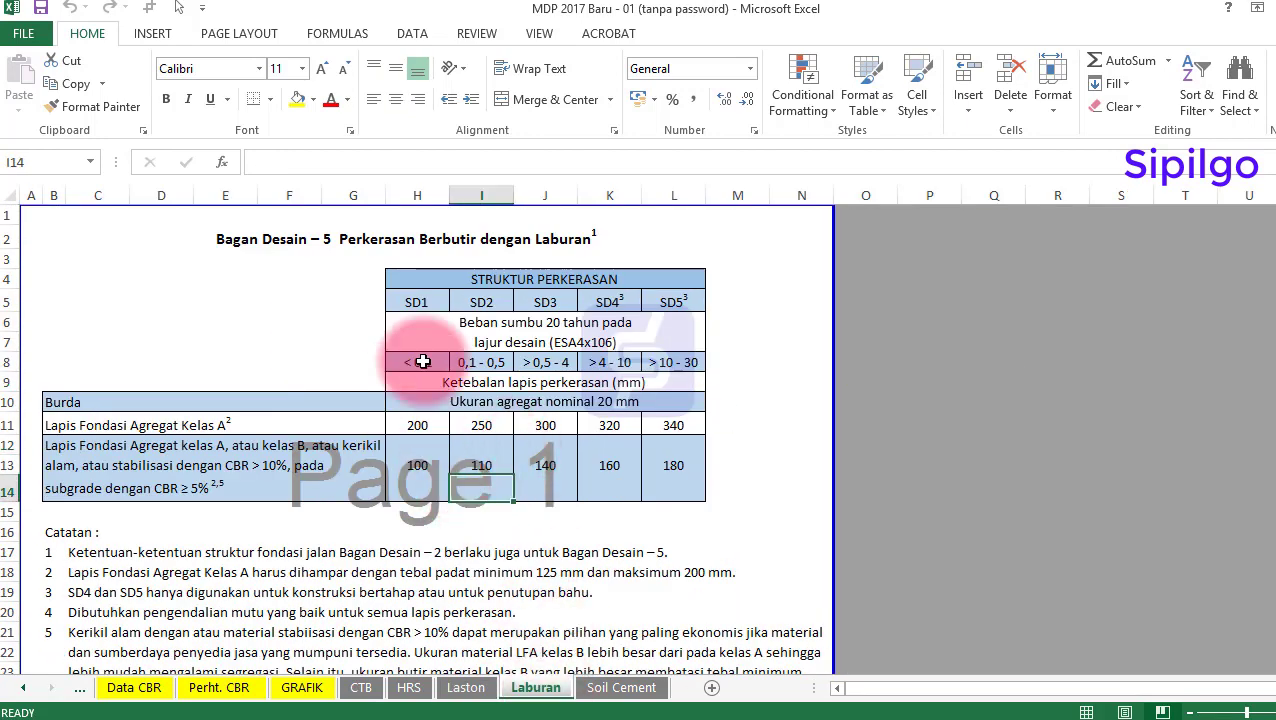
pyautogui.click(622, 688)
pyautogui.click(538, 428)
pyautogui.click(675, 438)
pyautogui.click(677, 376)
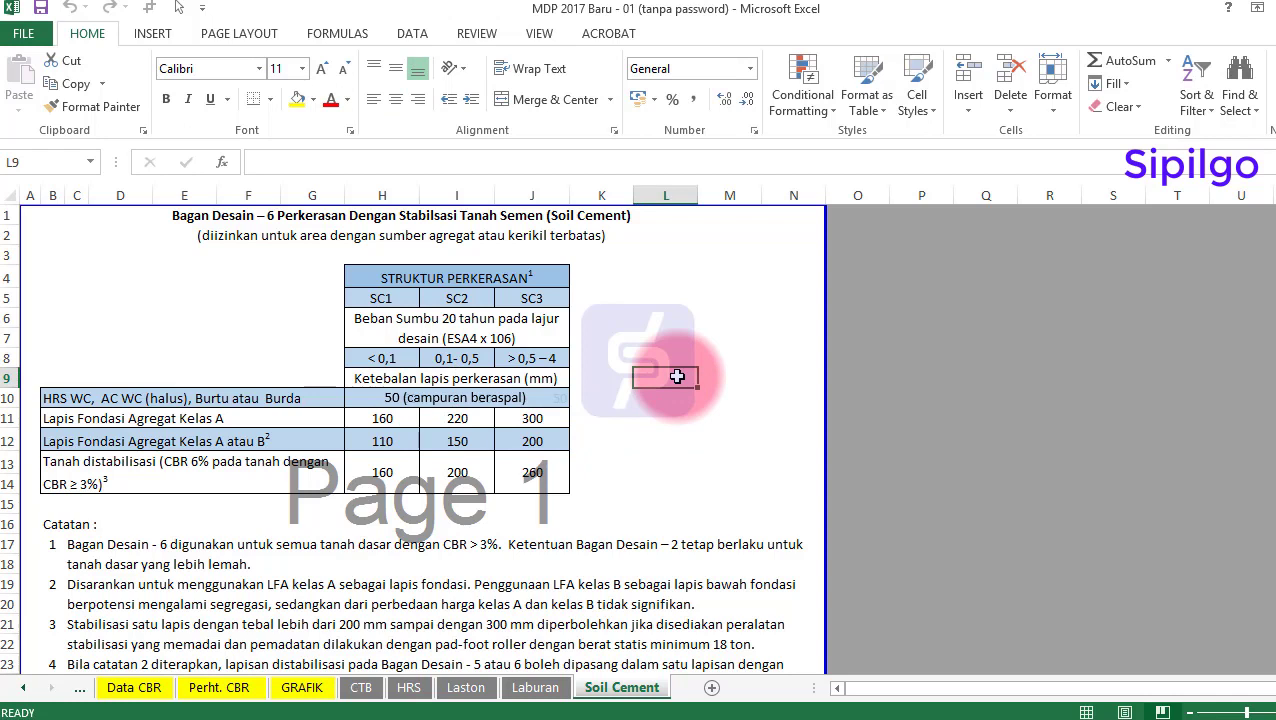
# Bring the workbook's first sheets into reach, and view the 2017 manual and its supplement again in Acrobat
pyautogui.click(25, 690)
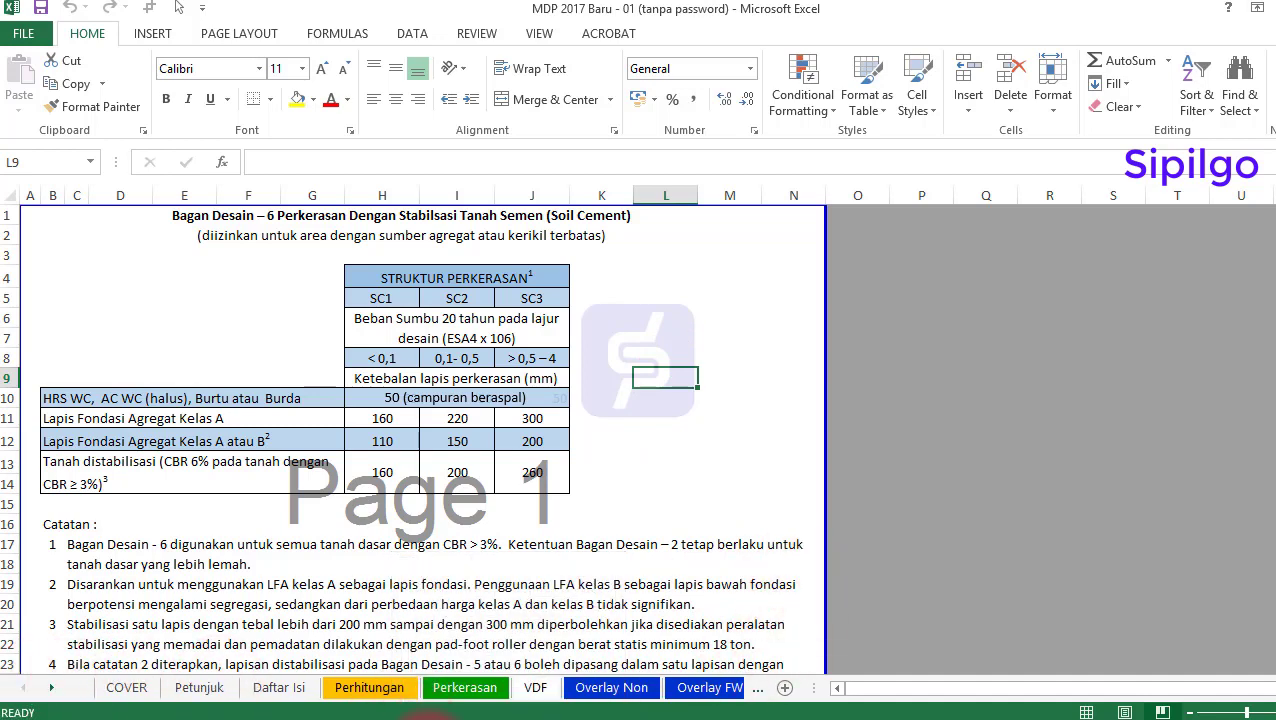
pyautogui.click(380, 716)
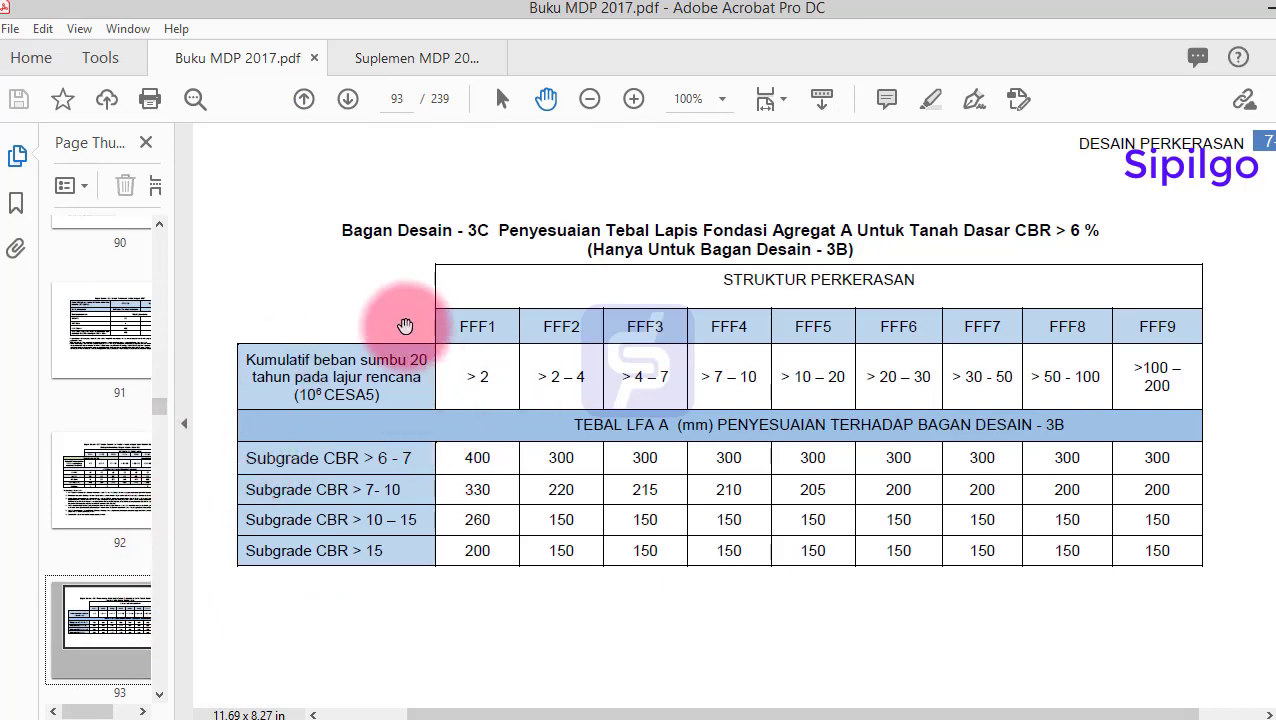
pyautogui.click(456, 57)
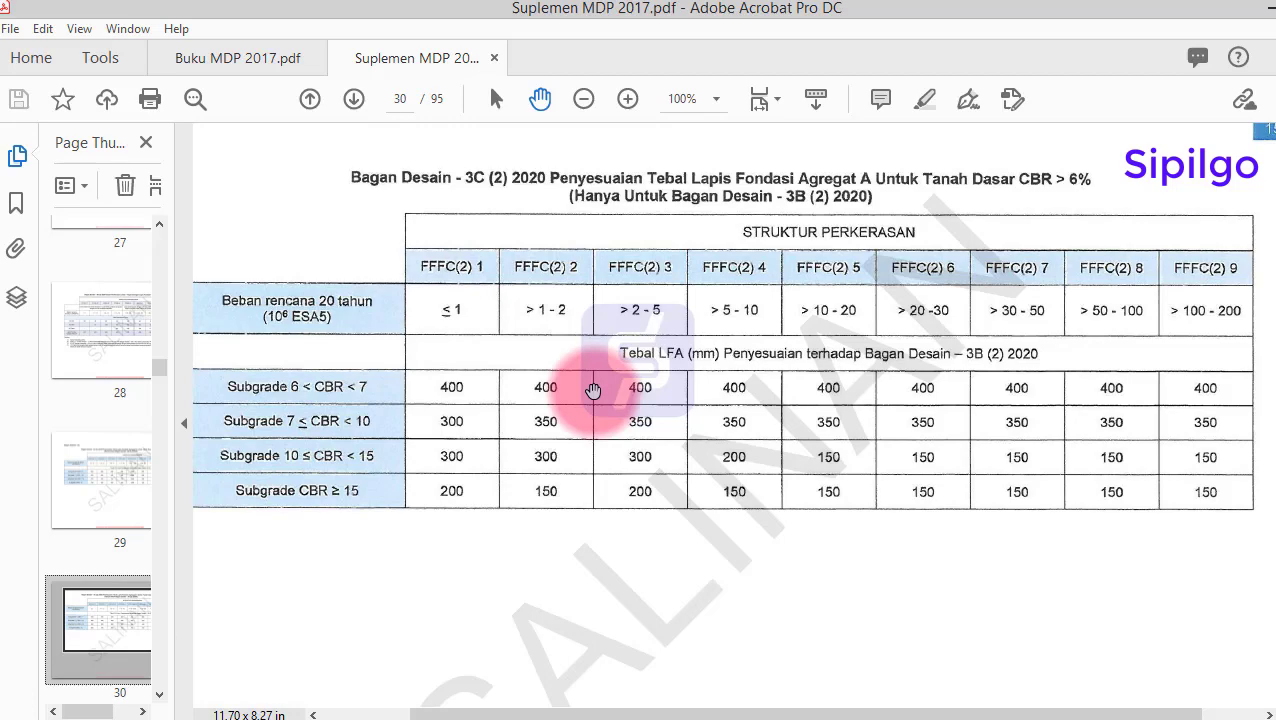
# Return to the Excel workbook and read the Dasar Perhitungan section with its list of pavement types on the Petunjuk sheet
pyautogui.click(1268, 8)
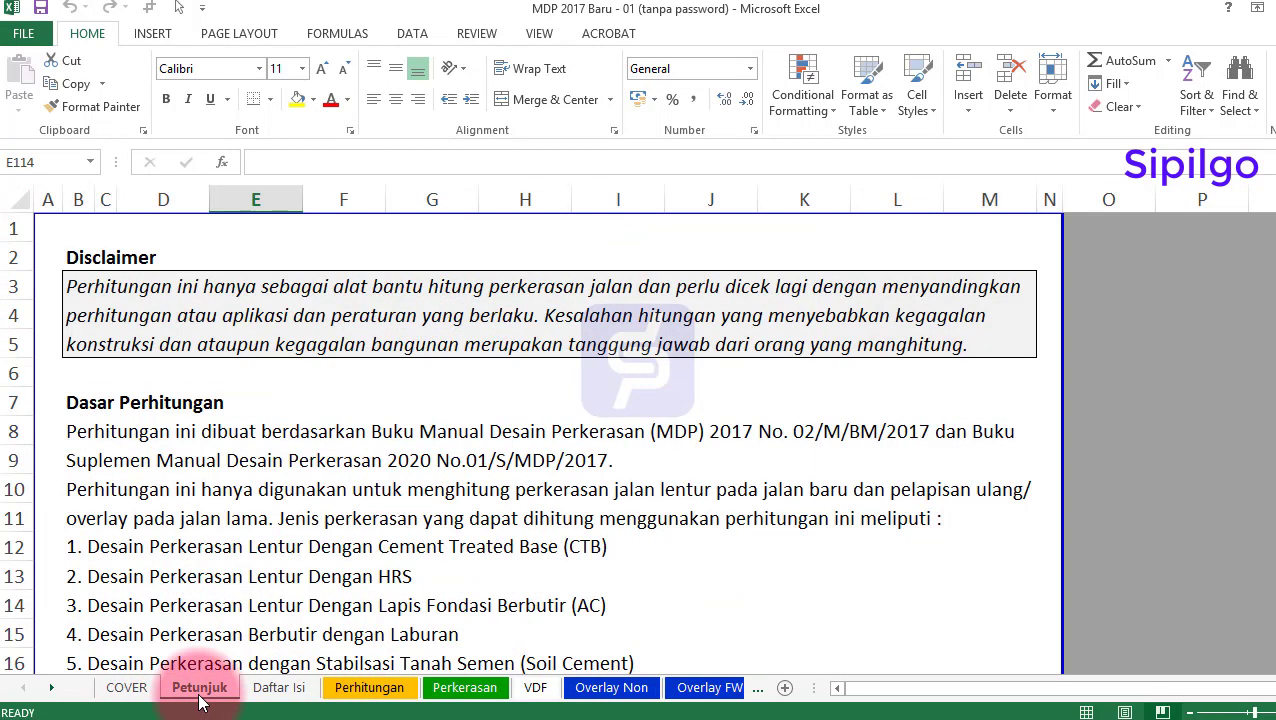
pyautogui.click(711, 458)
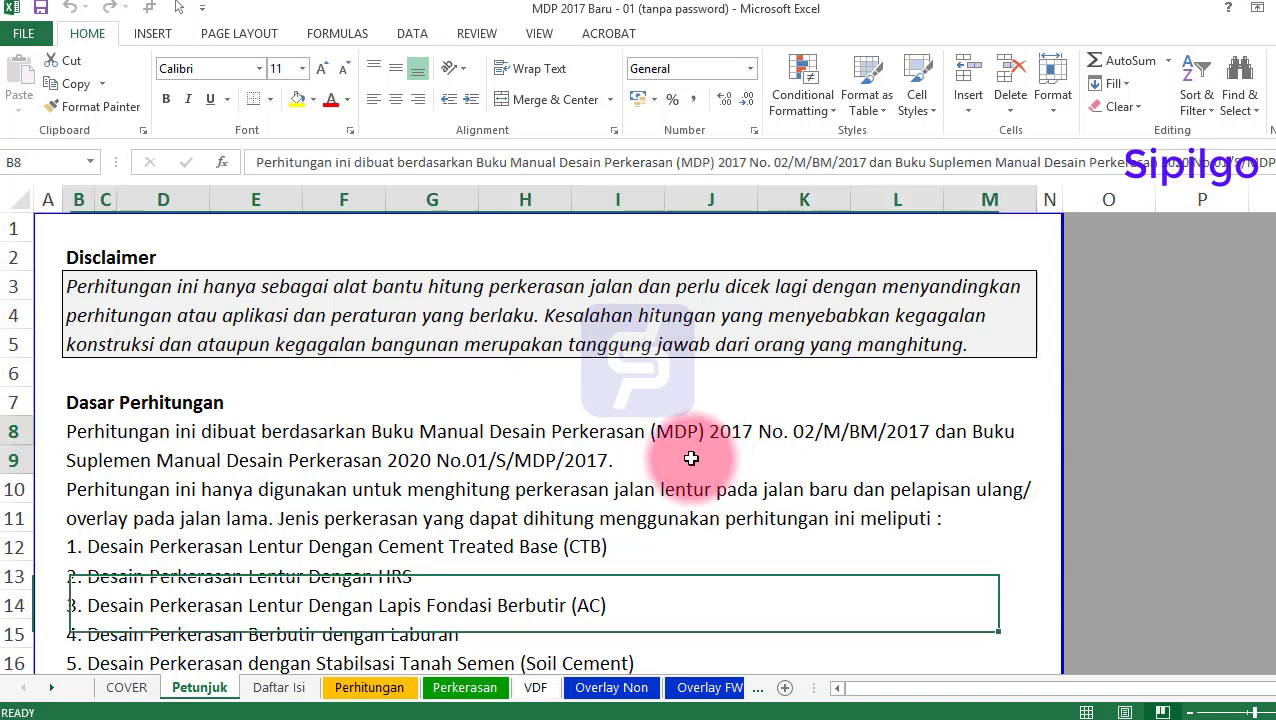
pyautogui.click(527, 488)
pyautogui.scroll(-1, 540, 505)
pyautogui.scroll(-1, 540, 506)
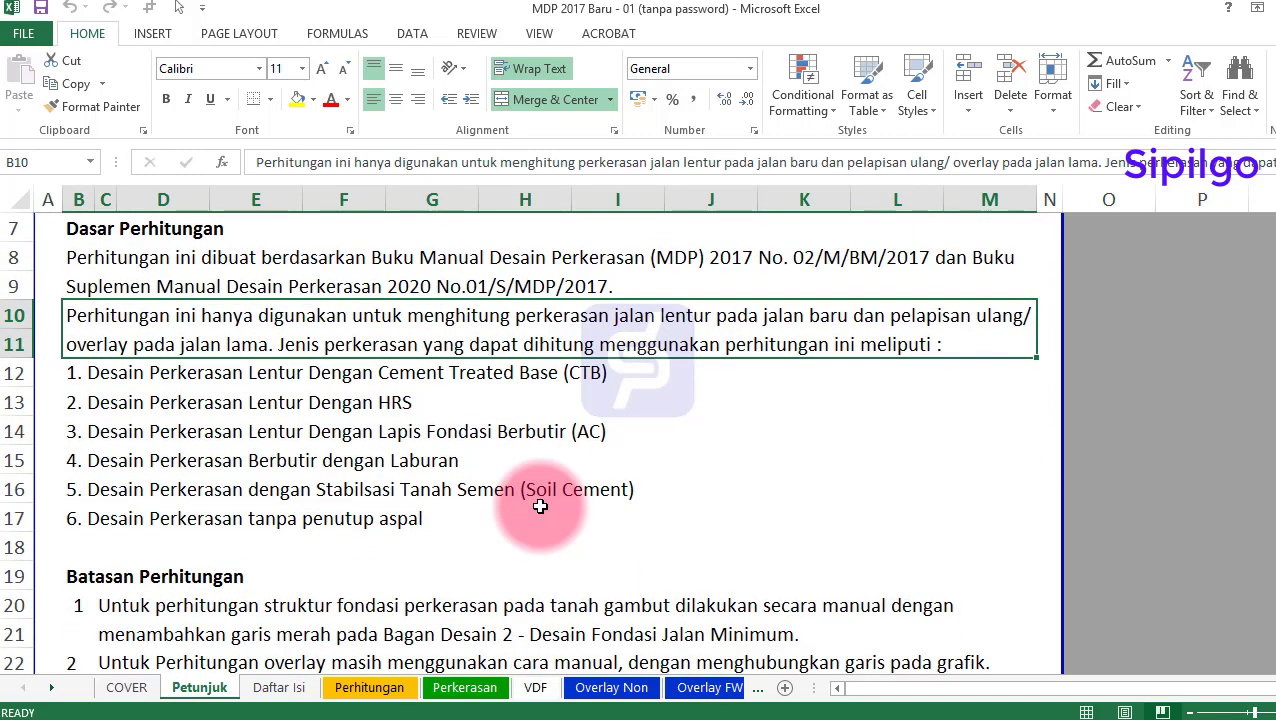
pyautogui.click(540, 518)
pyautogui.click(290, 547)
pyautogui.click(126, 546)
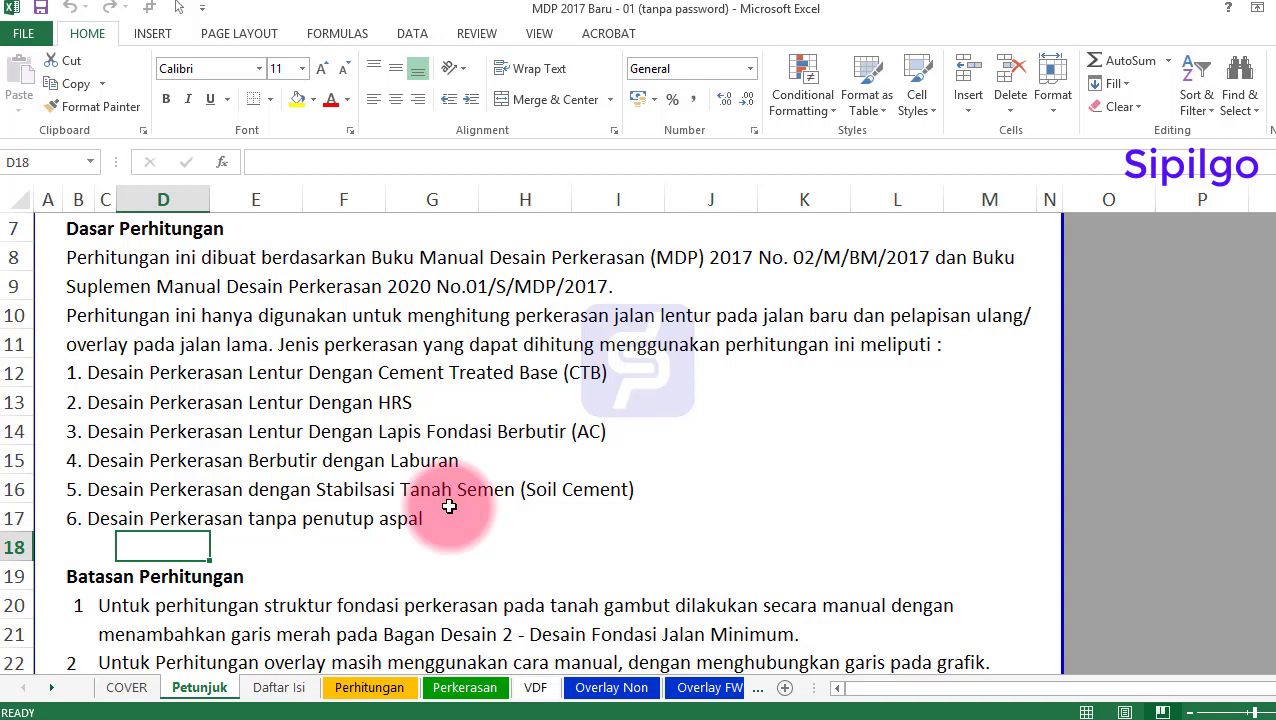
# Review the Petunjuk sheet again from the Disclaimer through the paragraph on which pavements the calculation covers
pyautogui.click(116, 257)
pyautogui.scroll(2, 560, 420)
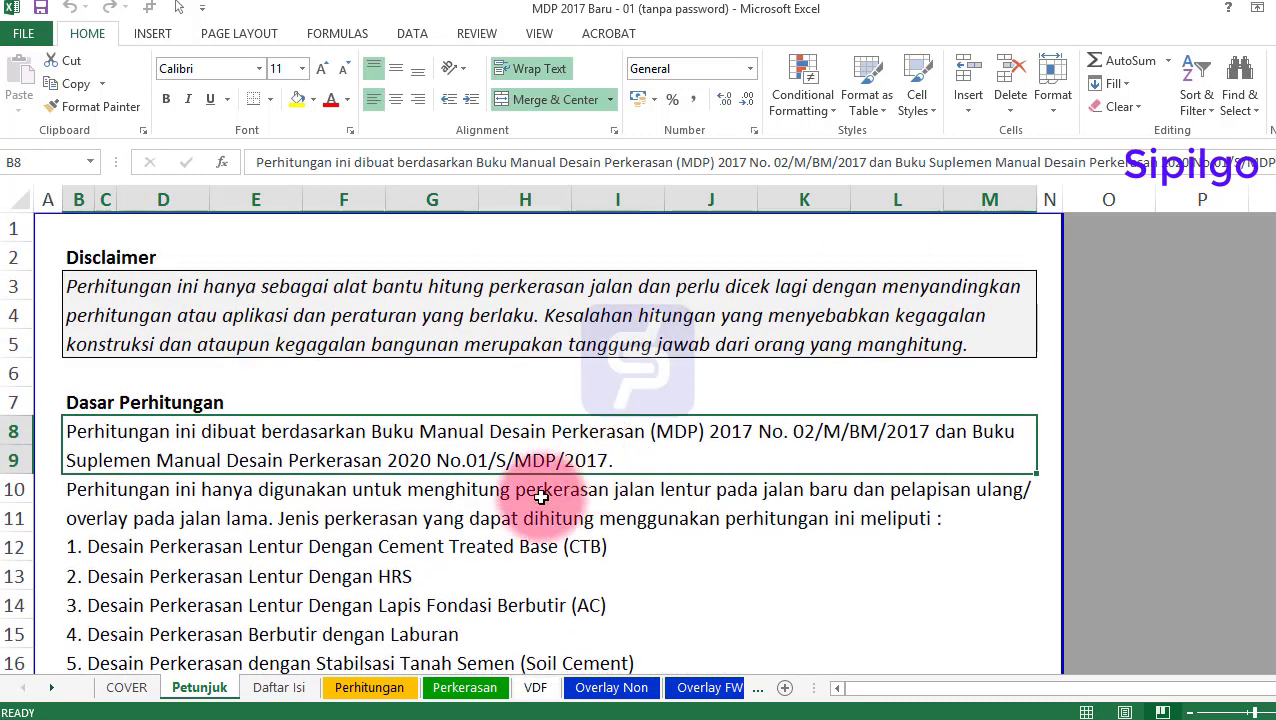
pyautogui.scroll(-1, 250, 467)
pyautogui.click(191, 456)
pyautogui.click(175, 318)
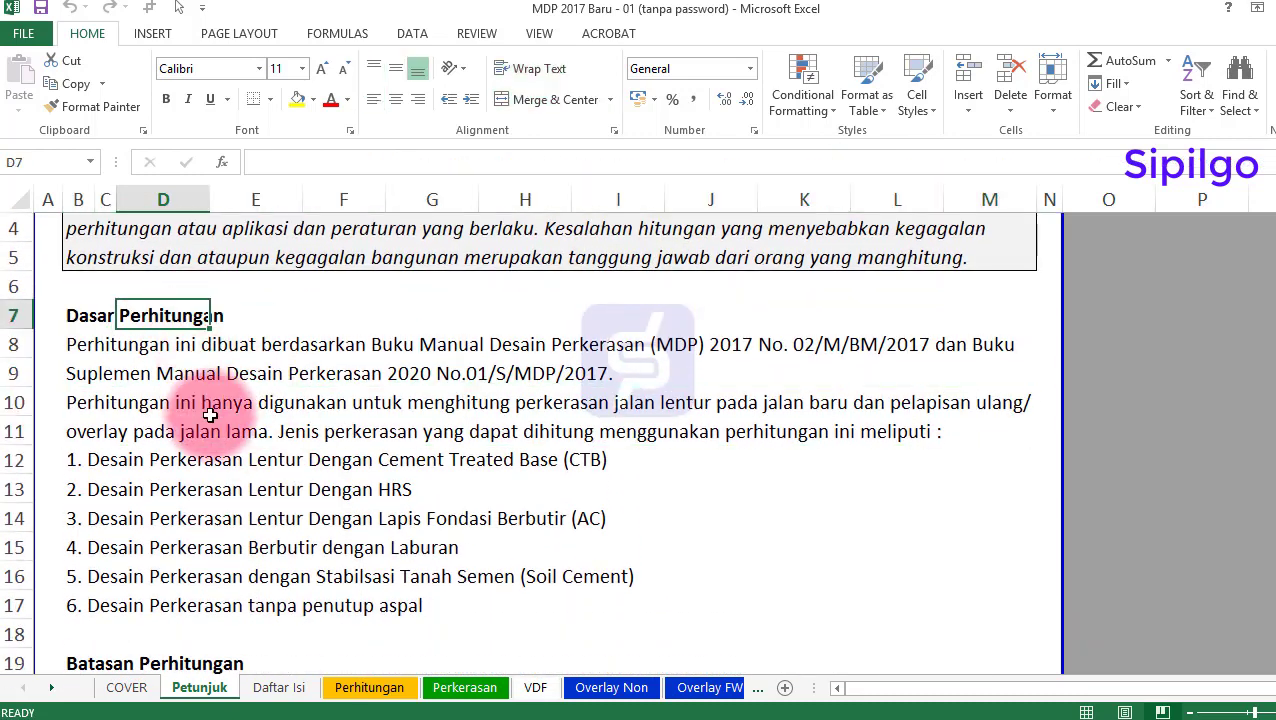
pyautogui.click(210, 415)
pyautogui.scroll(-1, 578, 563)
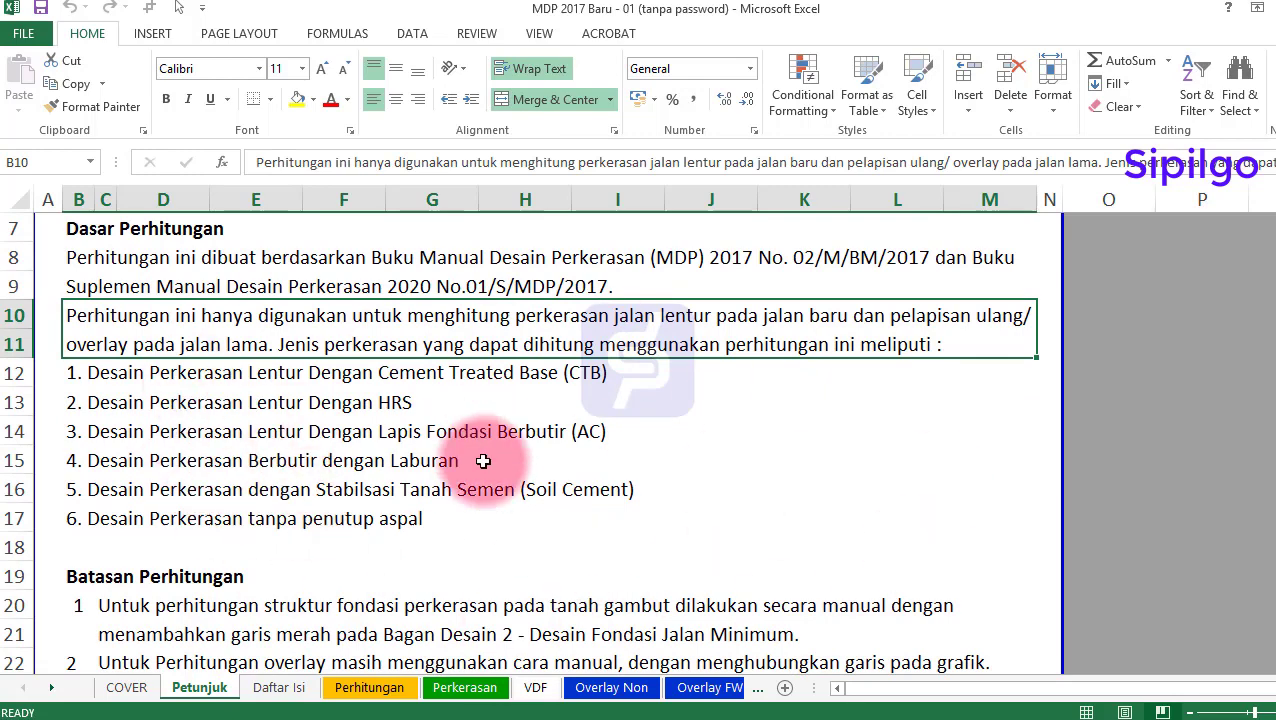
# Read the Batasan Perhitungan limits on the Petunjuk sheet and locate the Manual Penggunaan Perhitungan heading
pyautogui.scroll(-4, 483, 461)
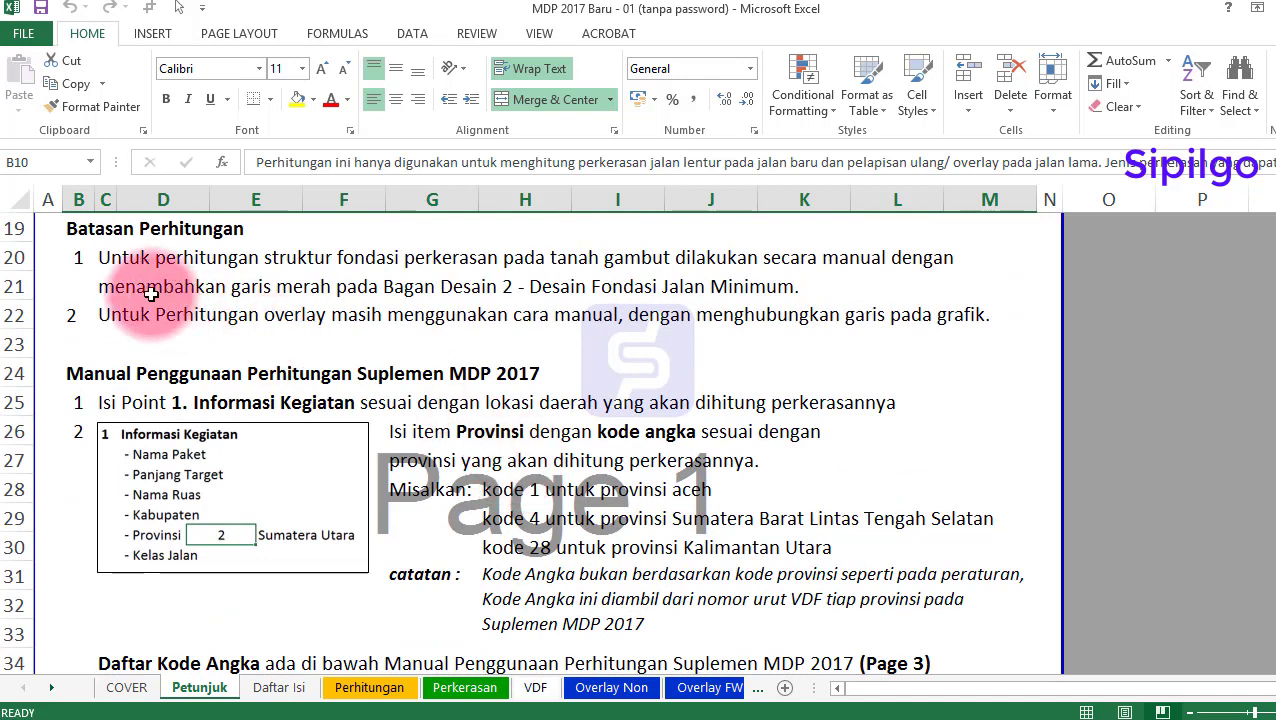
pyautogui.click(118, 269)
pyautogui.click(359, 330)
pyautogui.click(649, 464)
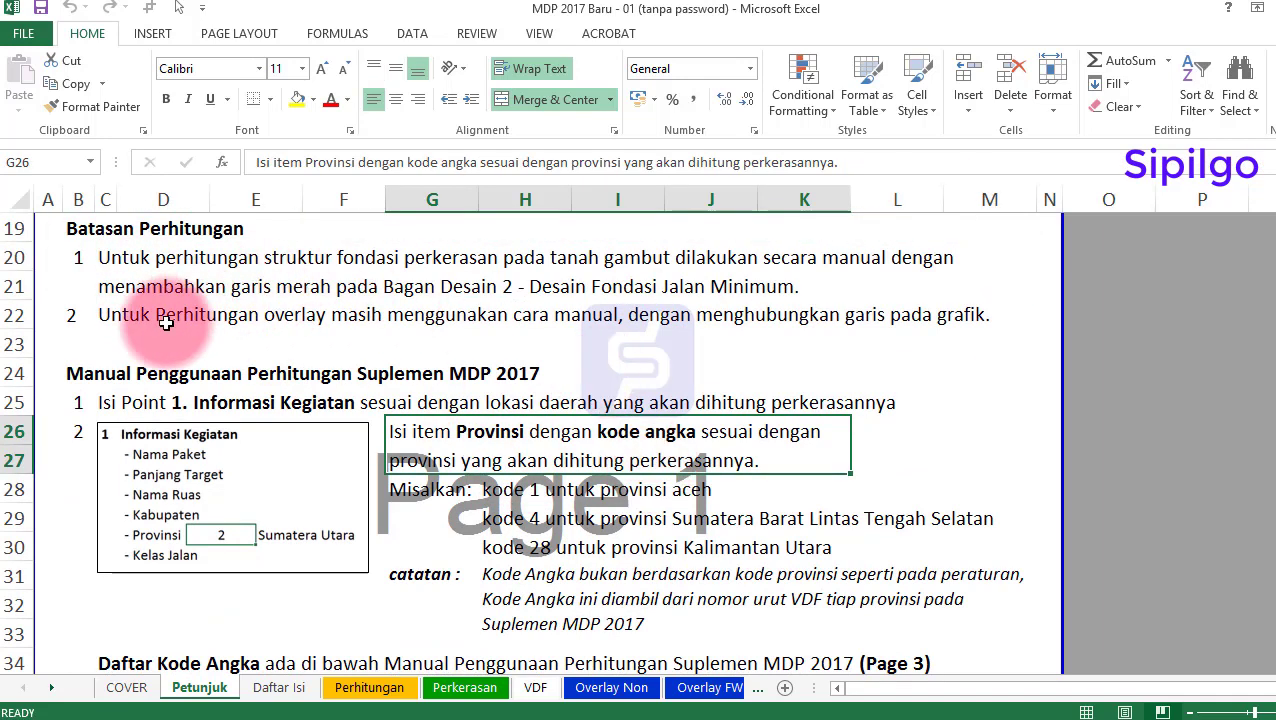
pyautogui.click(90, 371)
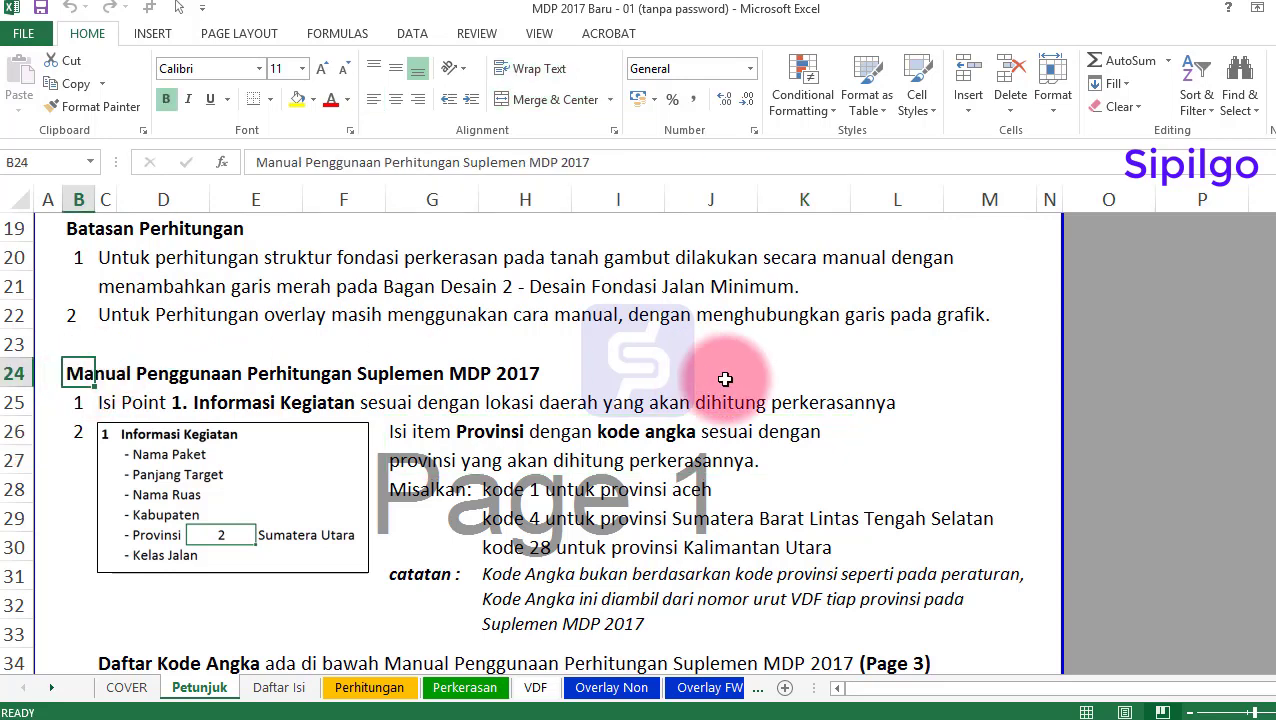
# Read the Informasi Kegiatan instructions on entering the province code and the reference to the code list on Page 3
pyautogui.scroll(-2, 725, 379)
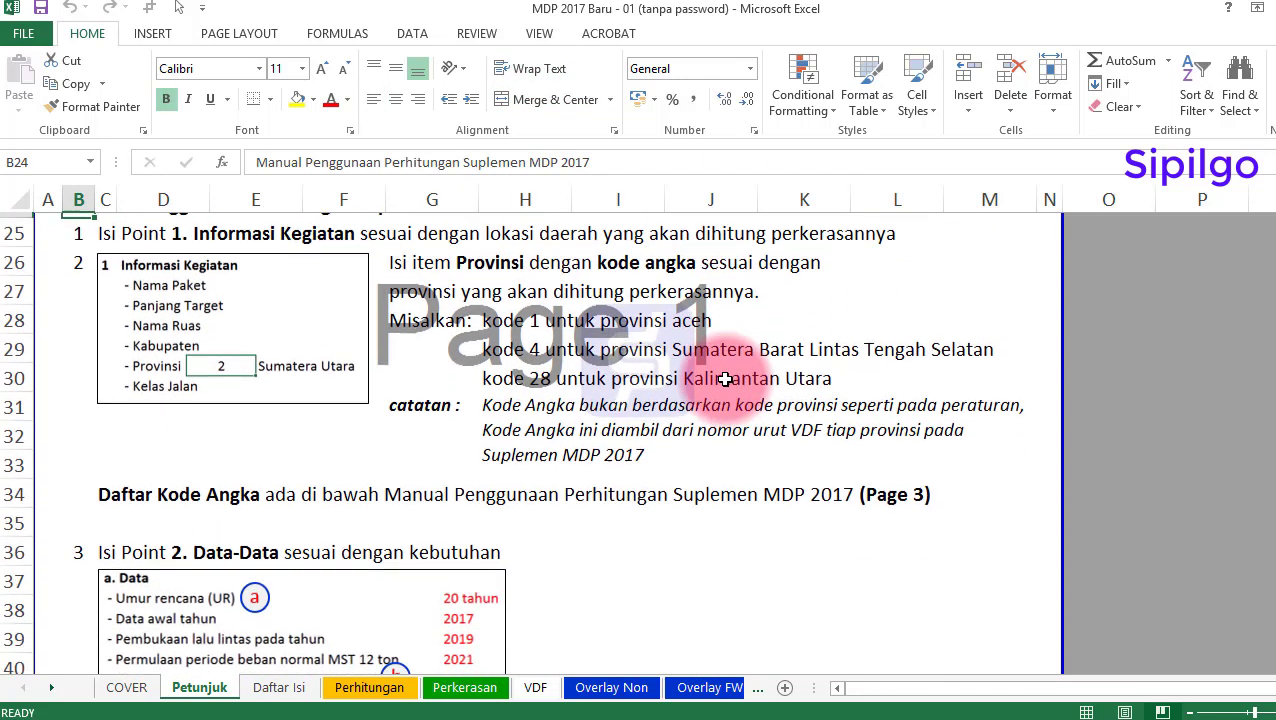
pyautogui.scroll(1, 700, 375)
pyautogui.click(624, 374)
pyautogui.click(893, 570)
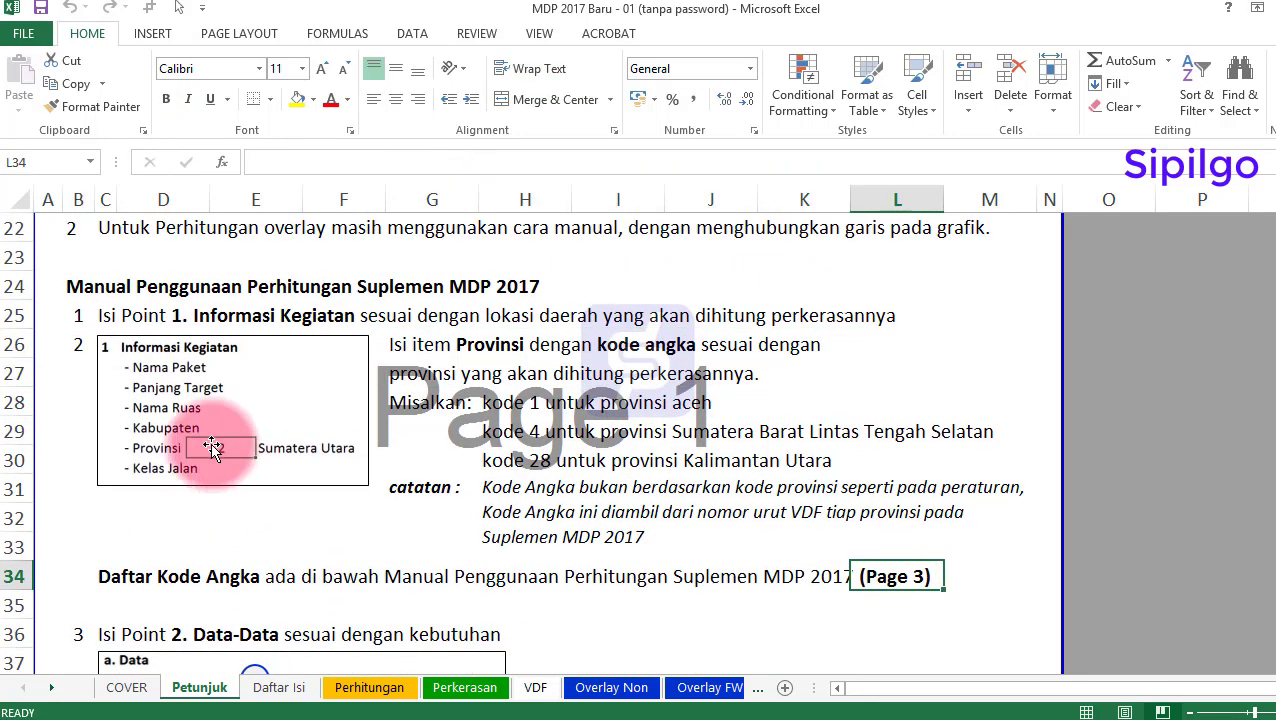
# Review the Petunjuk instructions for Data-Data, design life, traffic growth, CBR and LHR, including Tabel 2.1 and Tabel 4.1
pyautogui.scroll(-2, 211, 440)
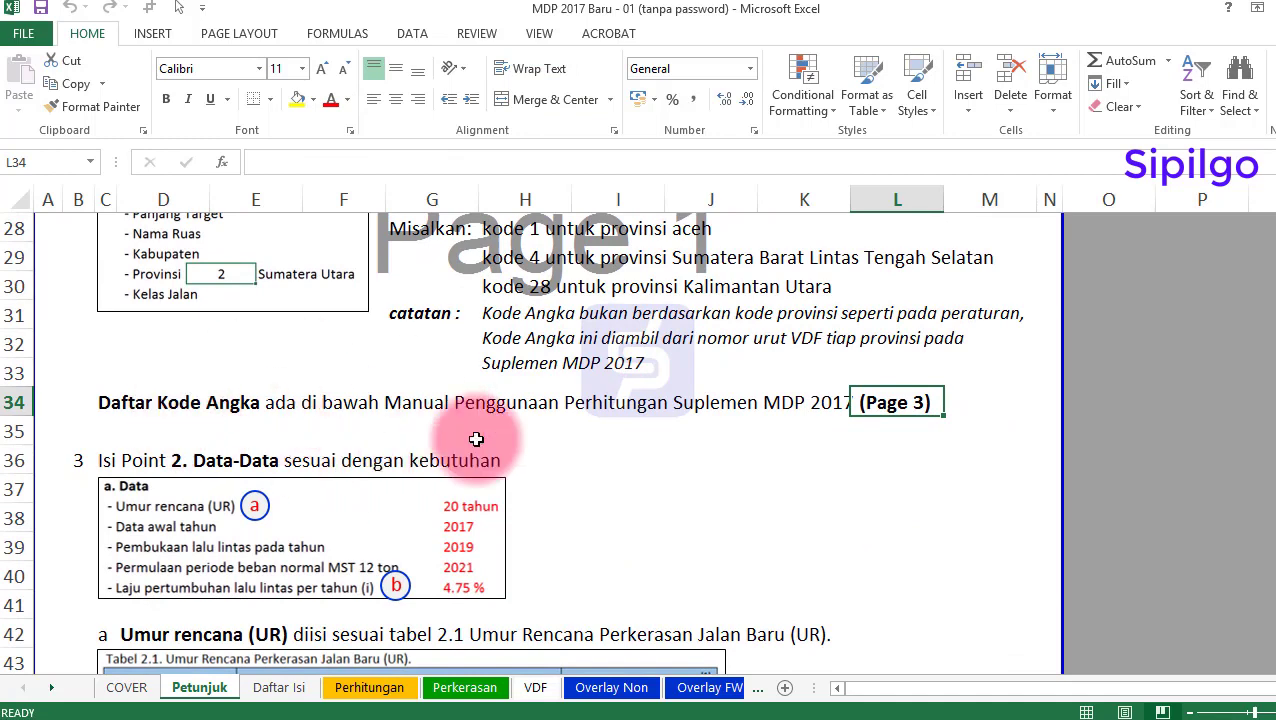
pyautogui.scroll(-3, 420, 470)
pyautogui.scroll(-2, 433, 372)
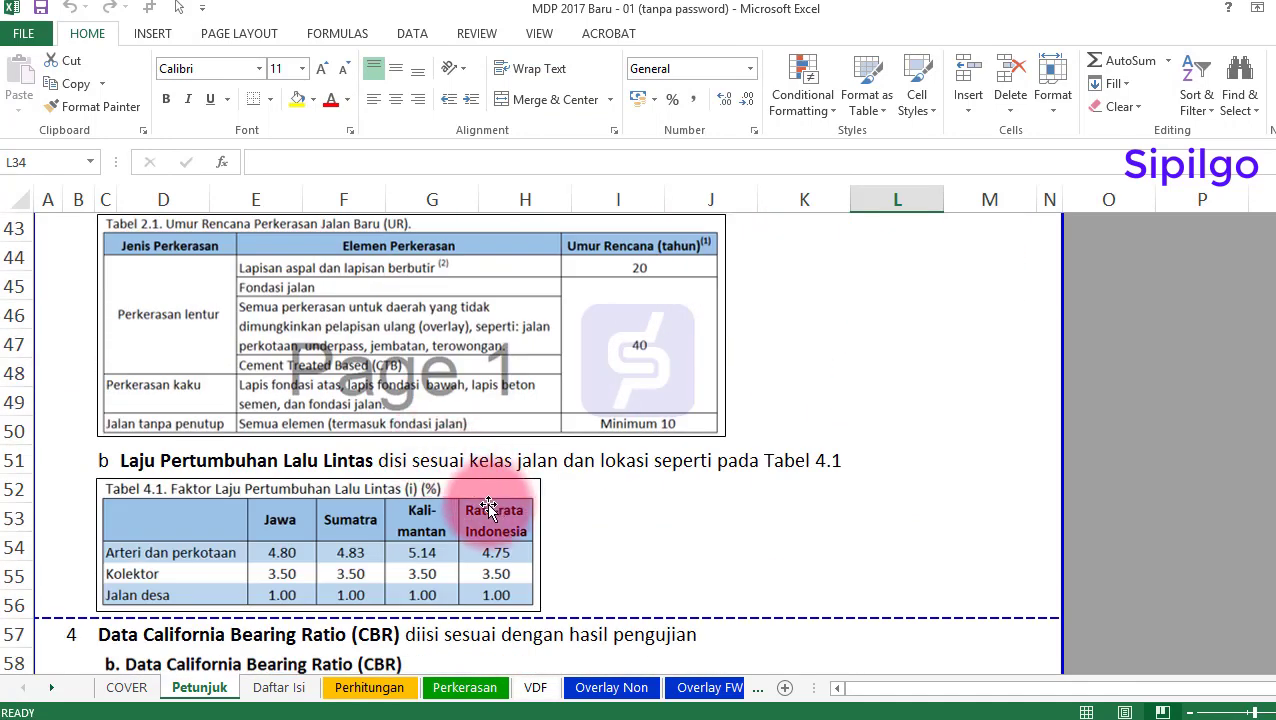
pyautogui.scroll(-2, 494, 500)
pyautogui.click(866, 530)
pyautogui.scroll(-6, 862, 532)
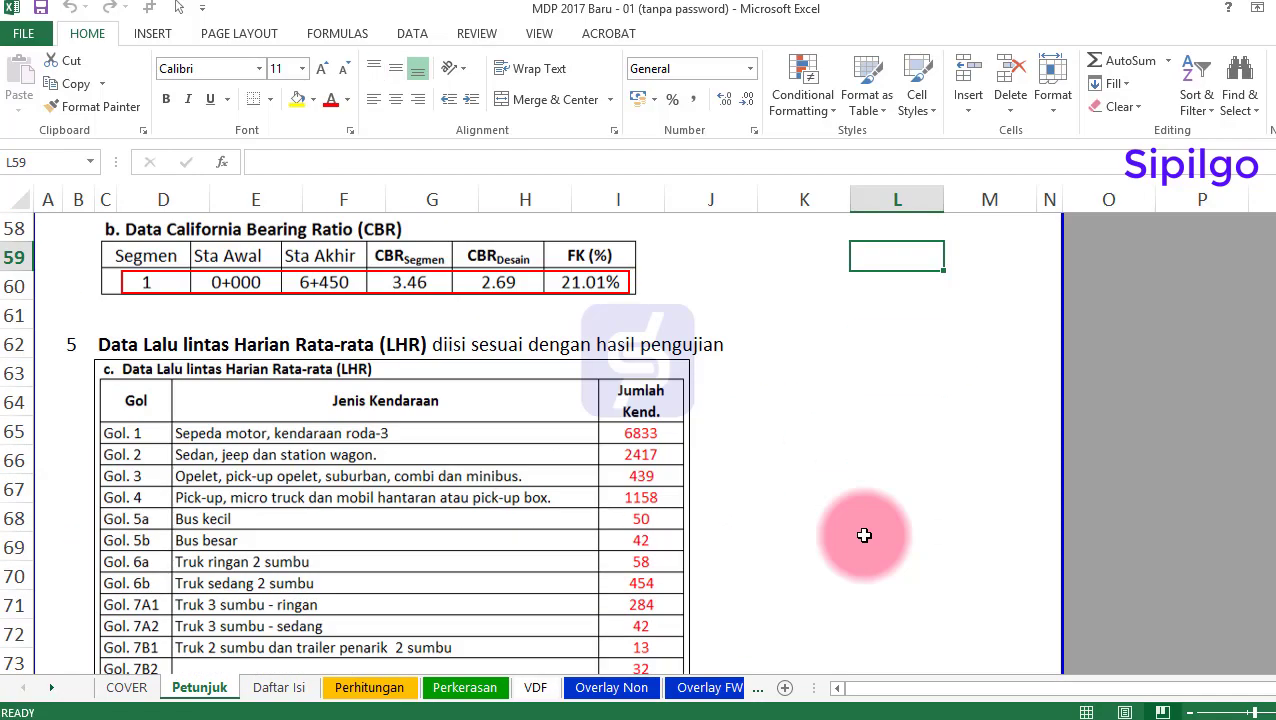
# Look through the Daftar Kode Angka Provinsi list, the Daftar Isi sheet and the input section of the Perhitungan sheet
pyautogui.scroll(-12, 578, 535)
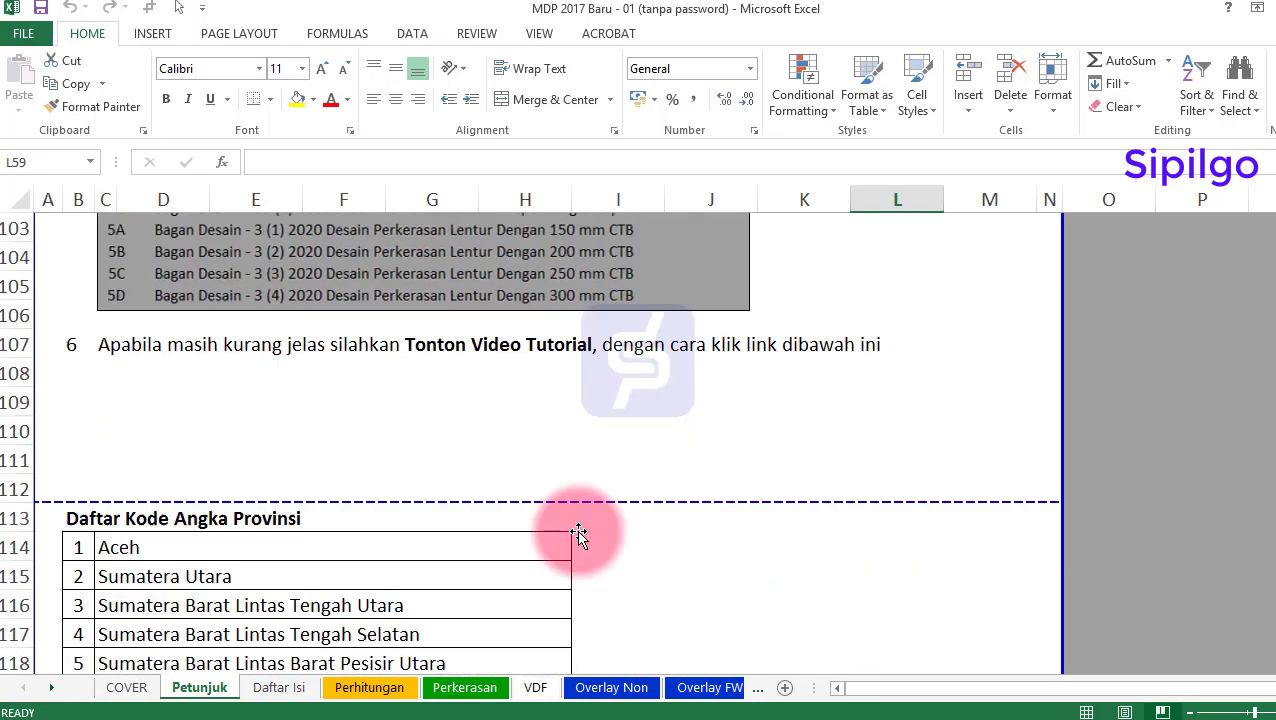
pyautogui.scroll(-4, 580, 534)
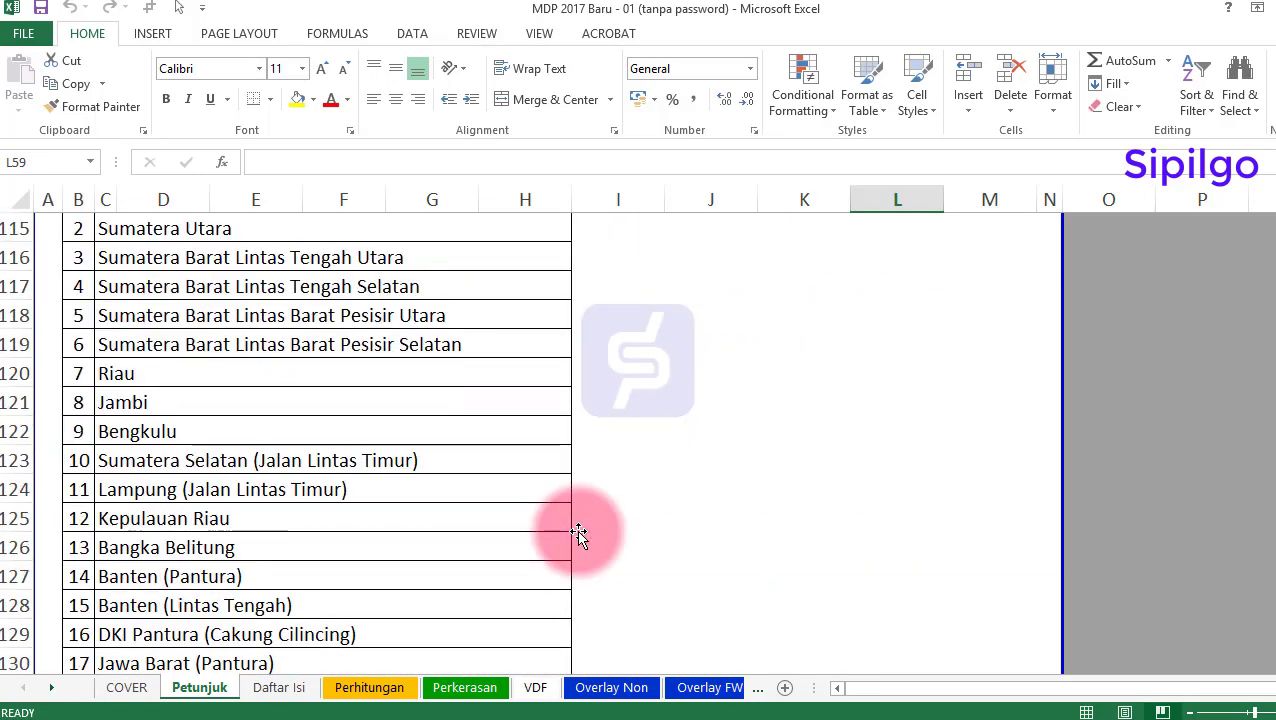
pyautogui.click(279, 688)
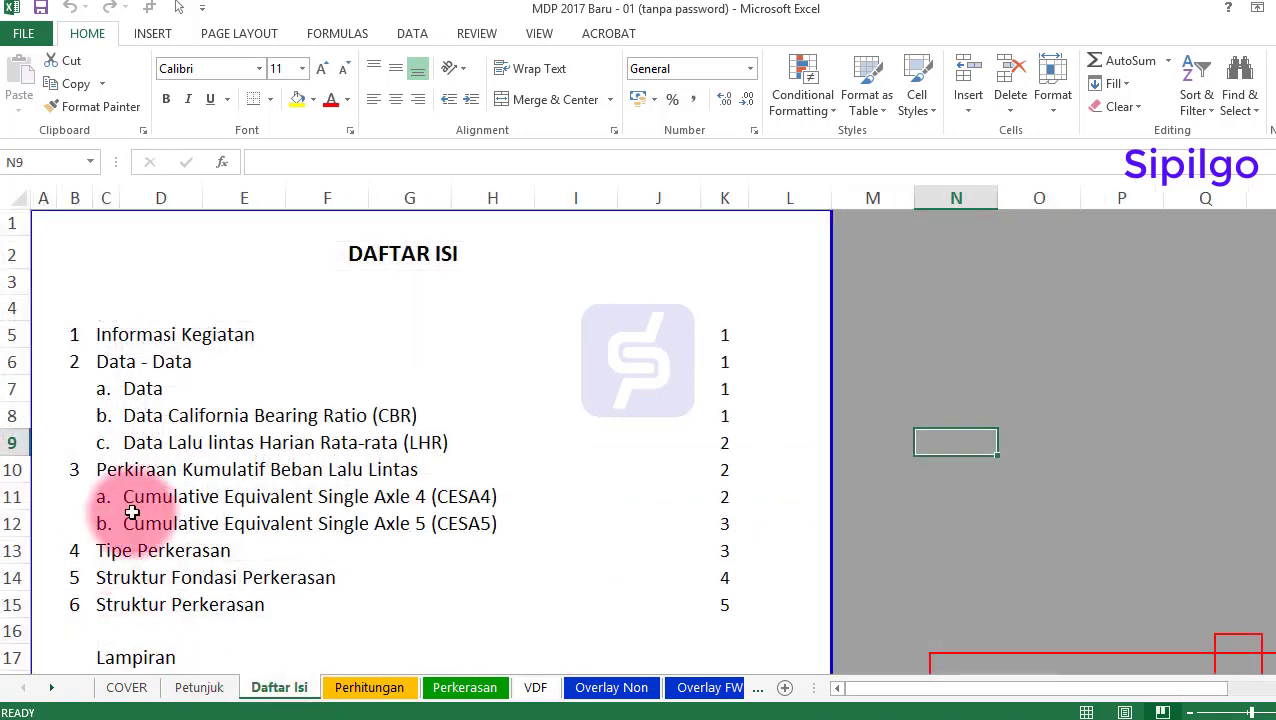
pyautogui.click(372, 690)
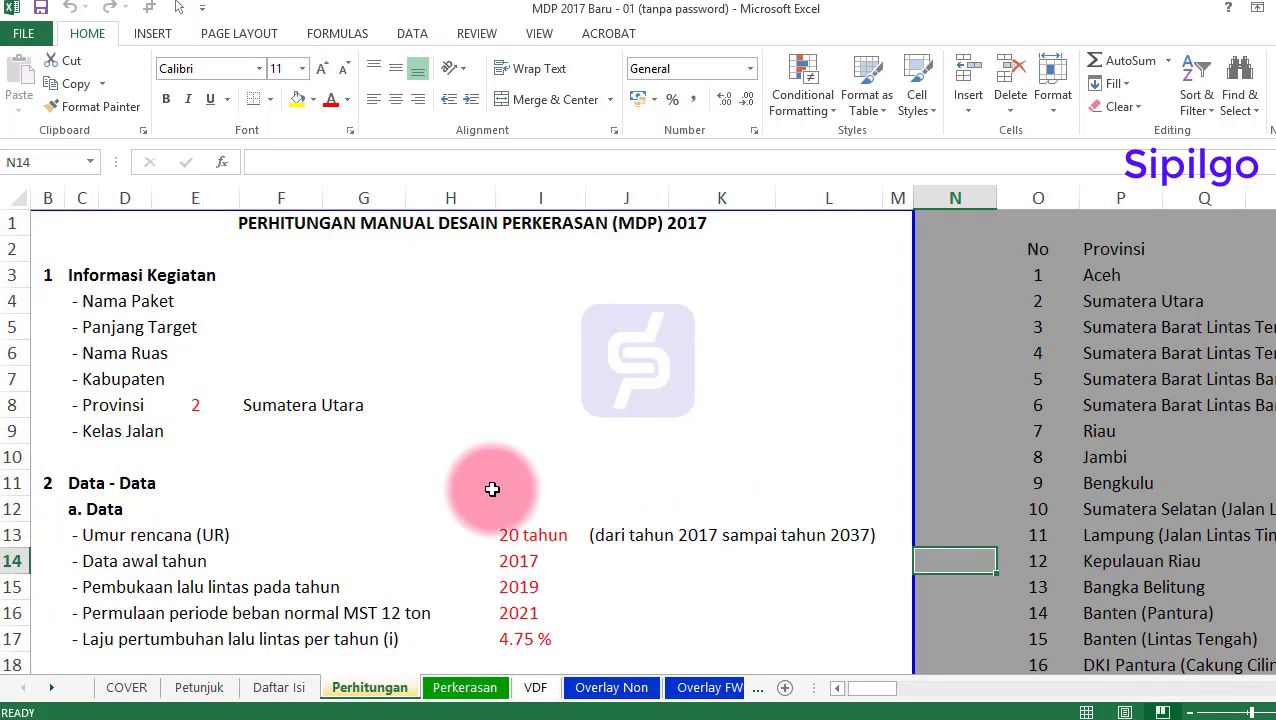
pyautogui.click(699, 447)
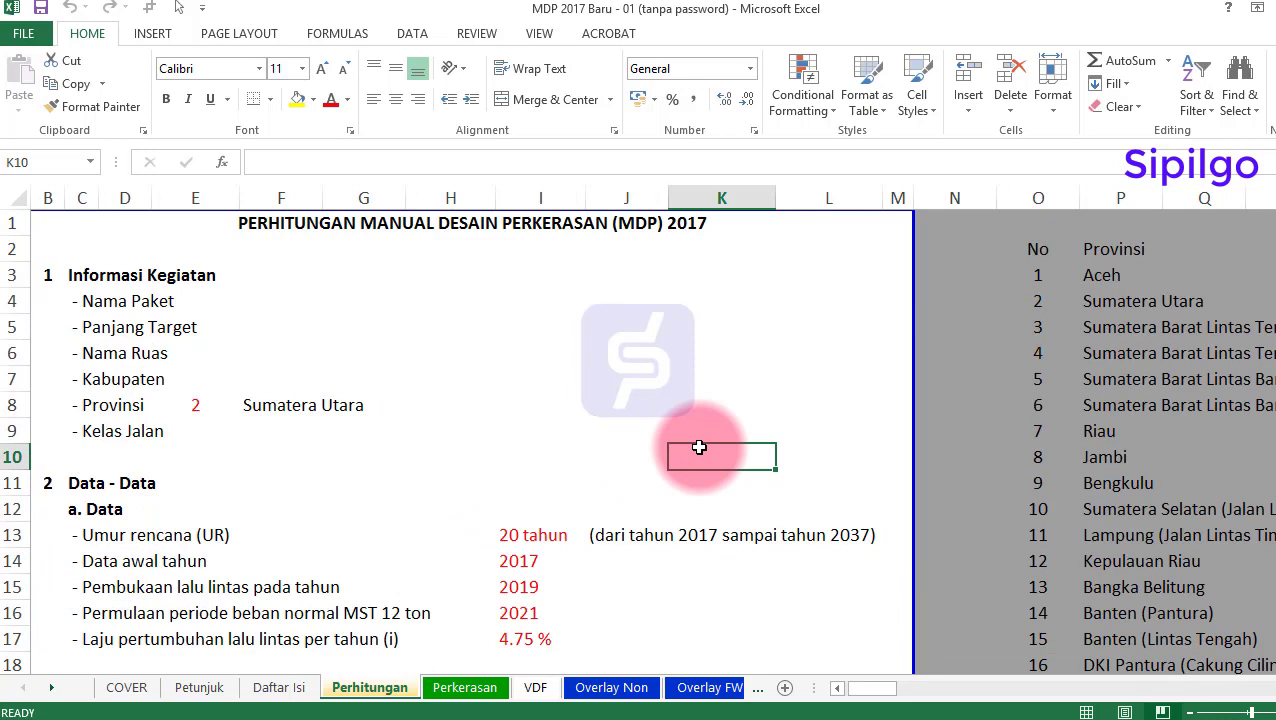
pyautogui.click(299, 223)
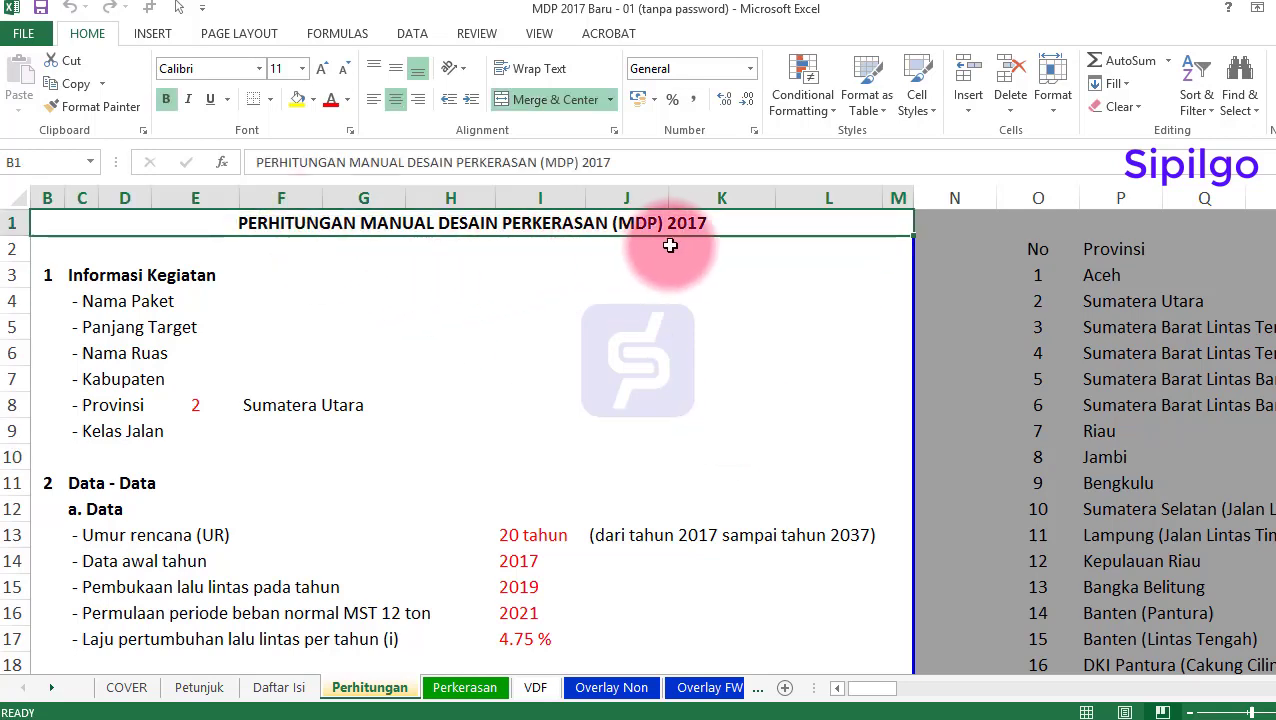
pyautogui.click(595, 252)
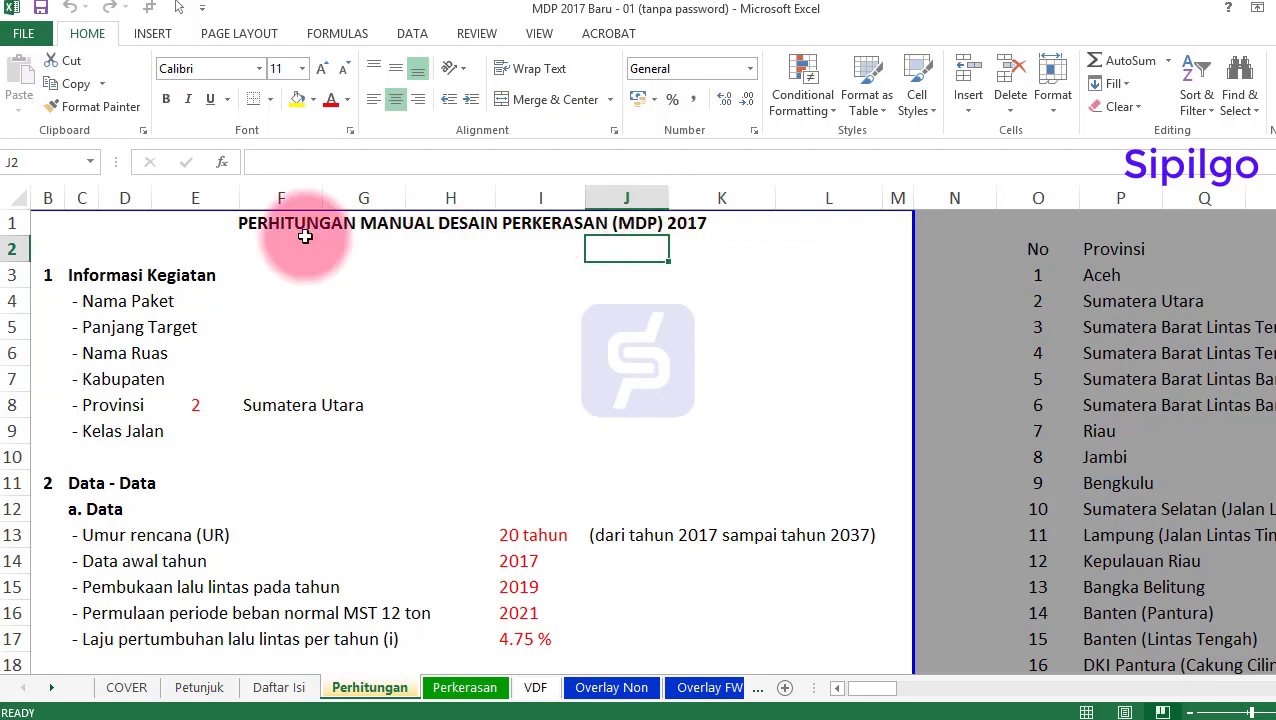
pyautogui.click(450, 270)
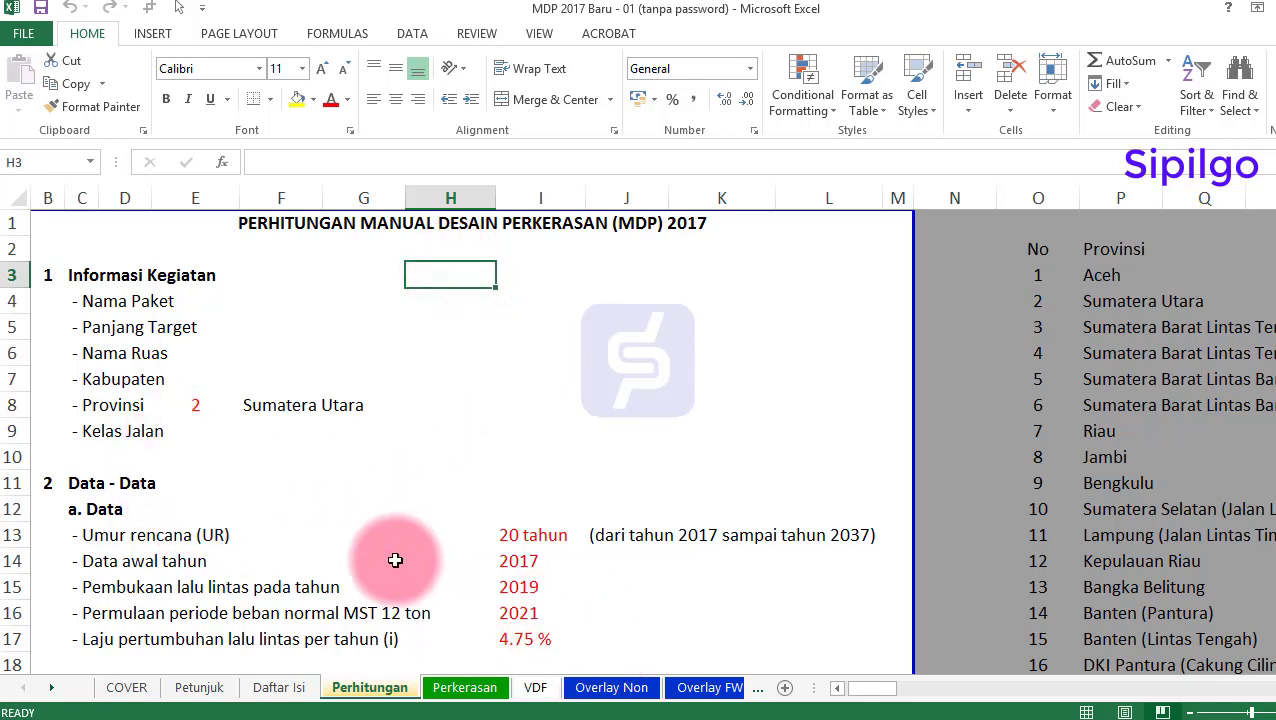
# Switch to Suplemen MDP 2017.pdf in Acrobat and find the Lampiran 2 Vehicle Damage Factor tables on page 41
pyautogui.click(393, 718)
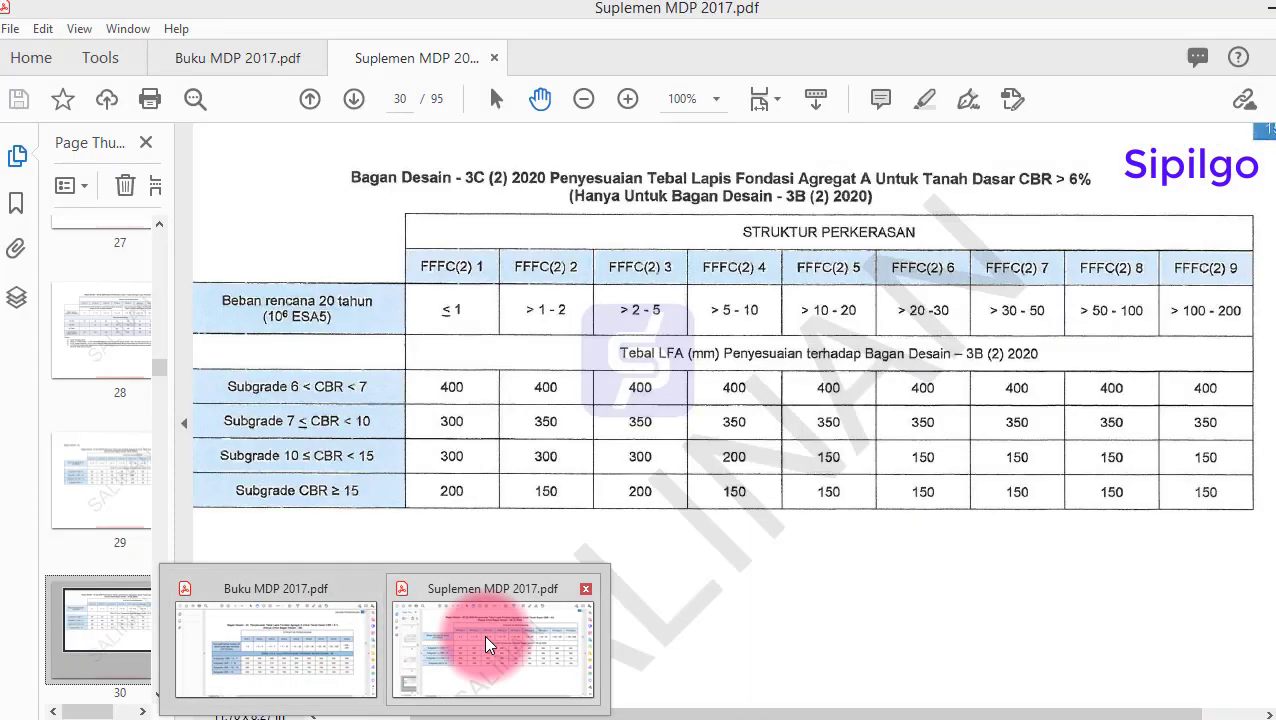
pyautogui.click(487, 645)
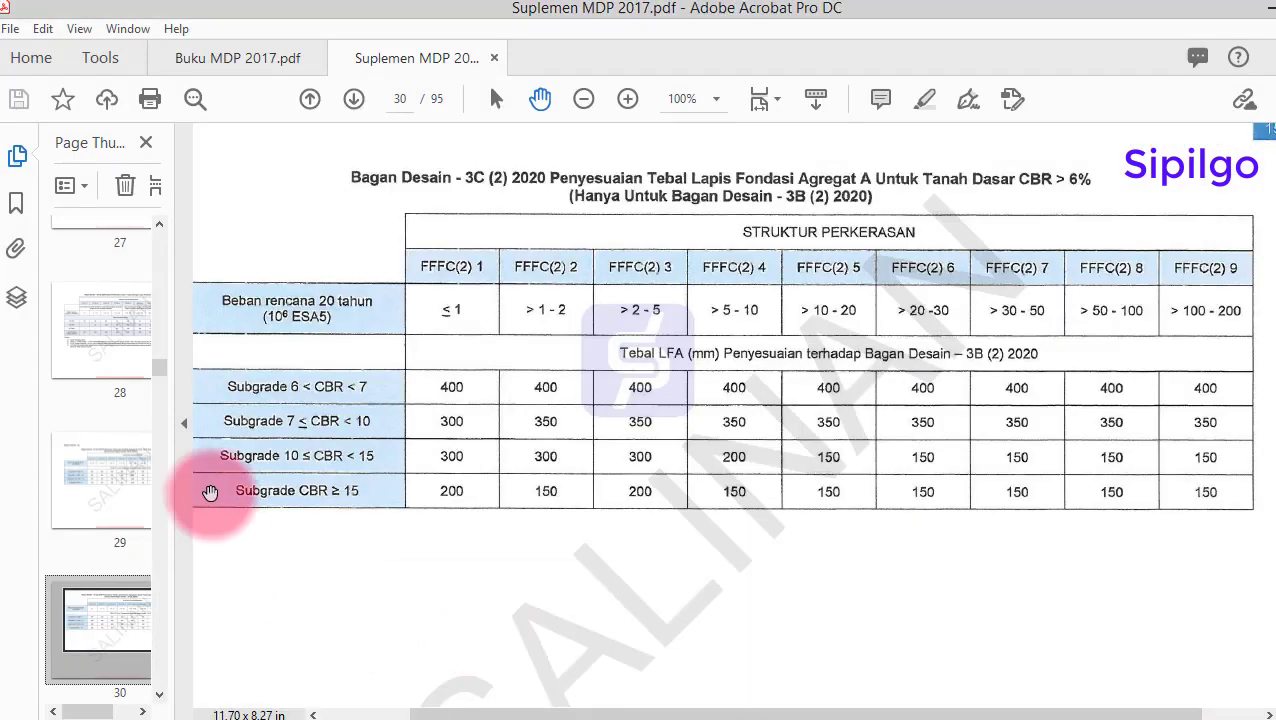
pyautogui.moveTo(160, 364); pyautogui.dragTo(157, 500)
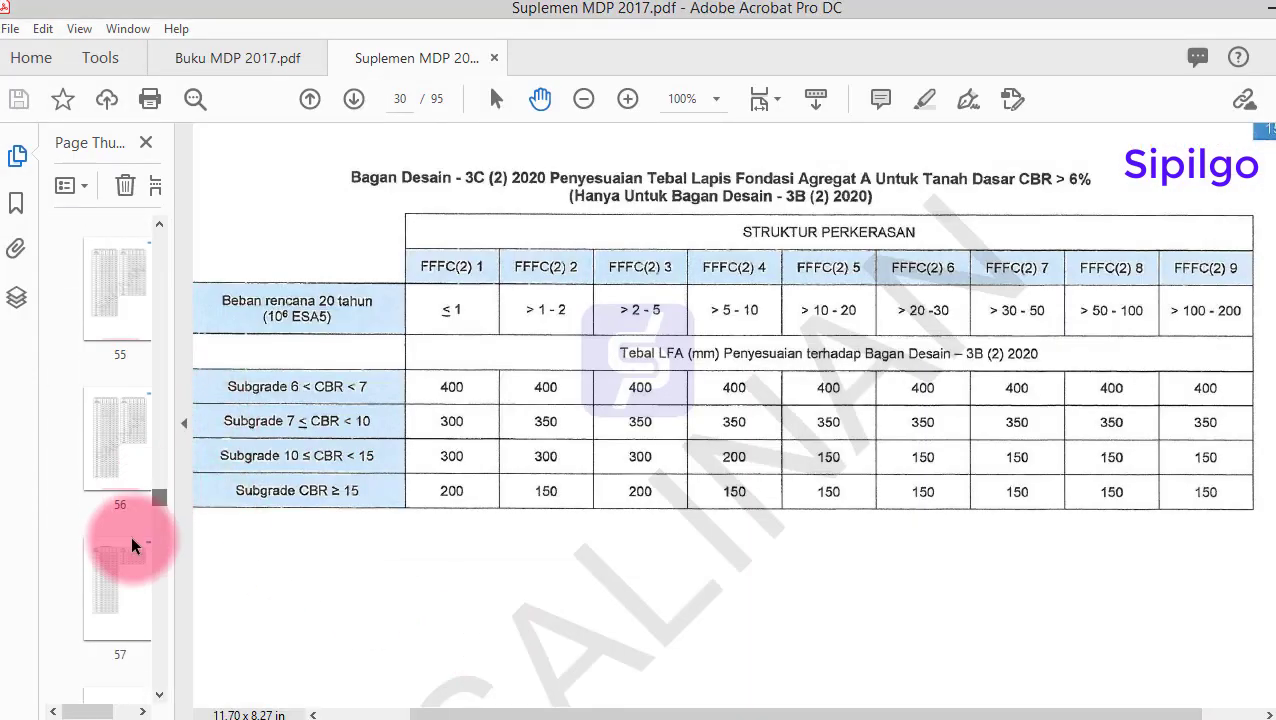
pyautogui.click(128, 433)
pyautogui.scroll(5, 125, 430)
pyautogui.scroll(10, 128, 434)
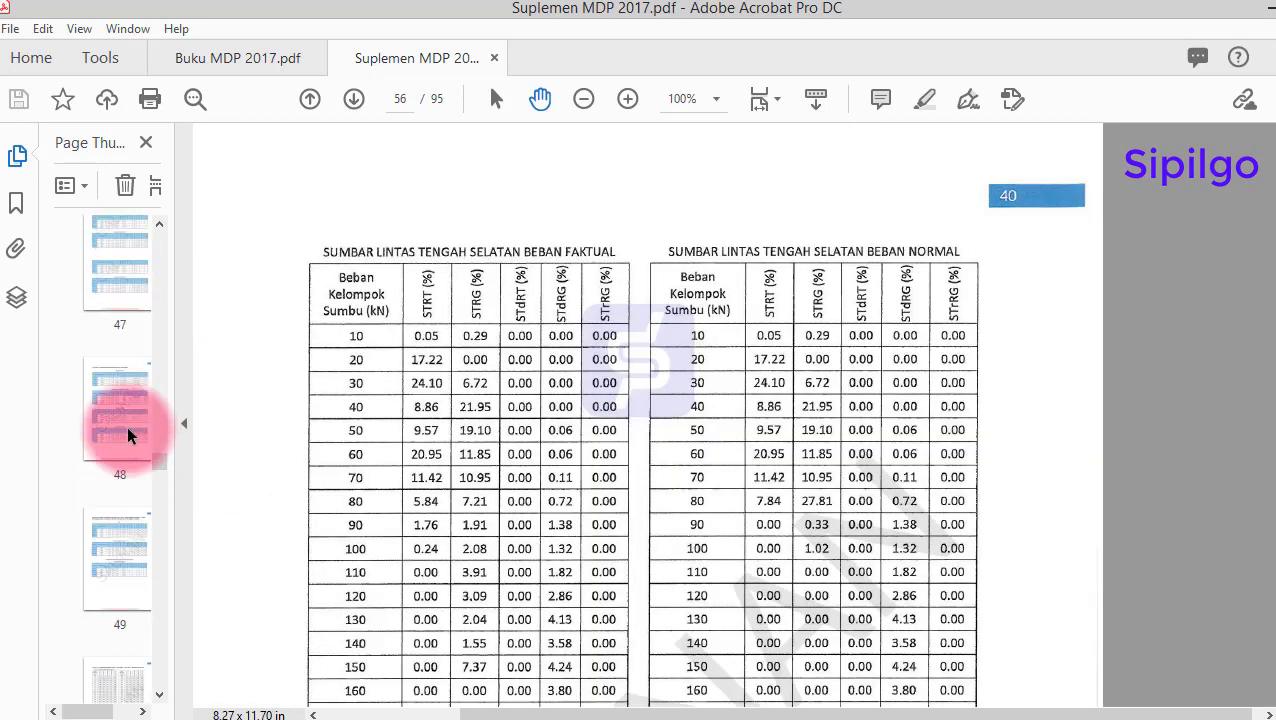
pyautogui.scroll(-1, 125, 435)
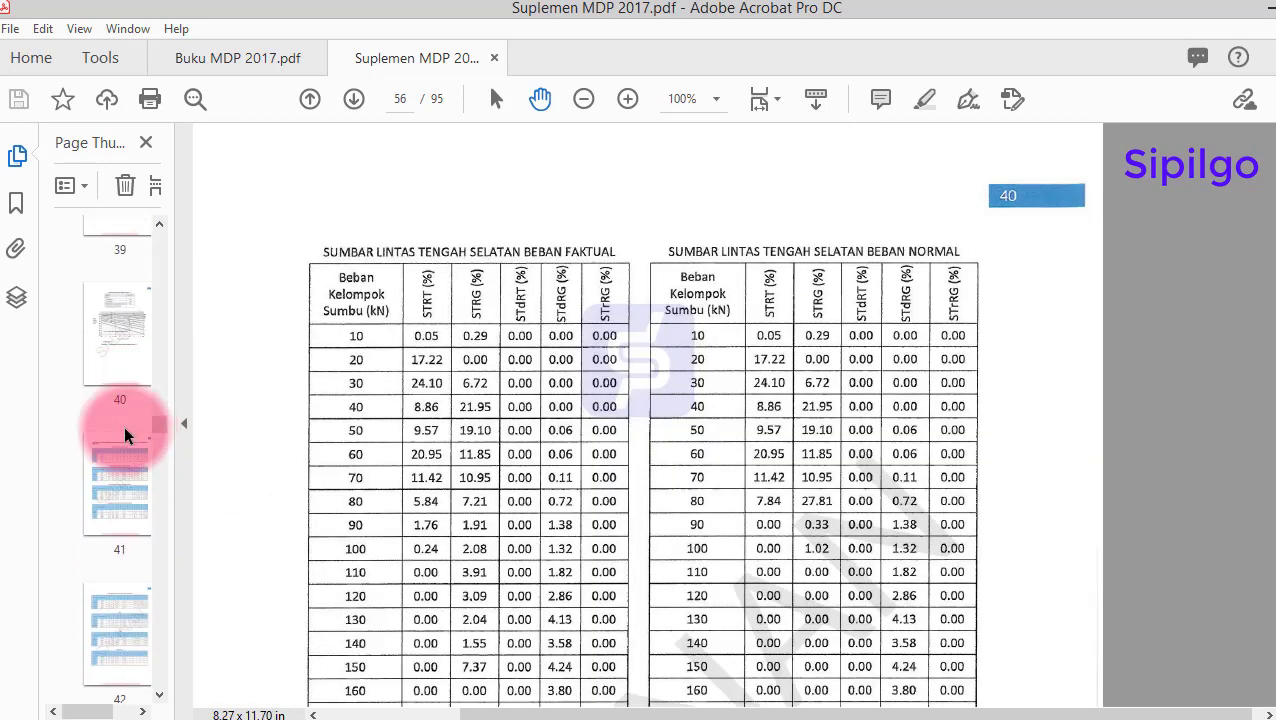
pyautogui.click(119, 497)
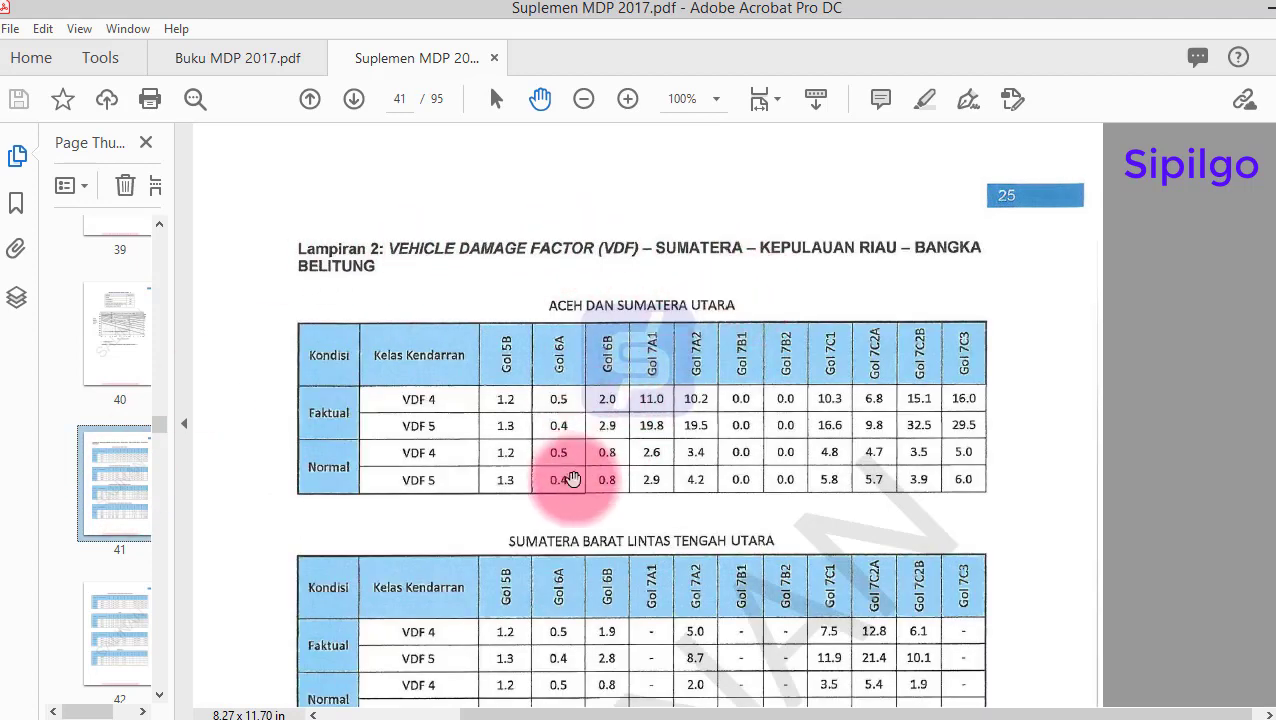
# Switch back to the MDP workbook in Excel and check the province's vehicle damage factors on the VDF sheet, returning to Perhitungan
pyautogui.hotkey('alt', 'Tab')
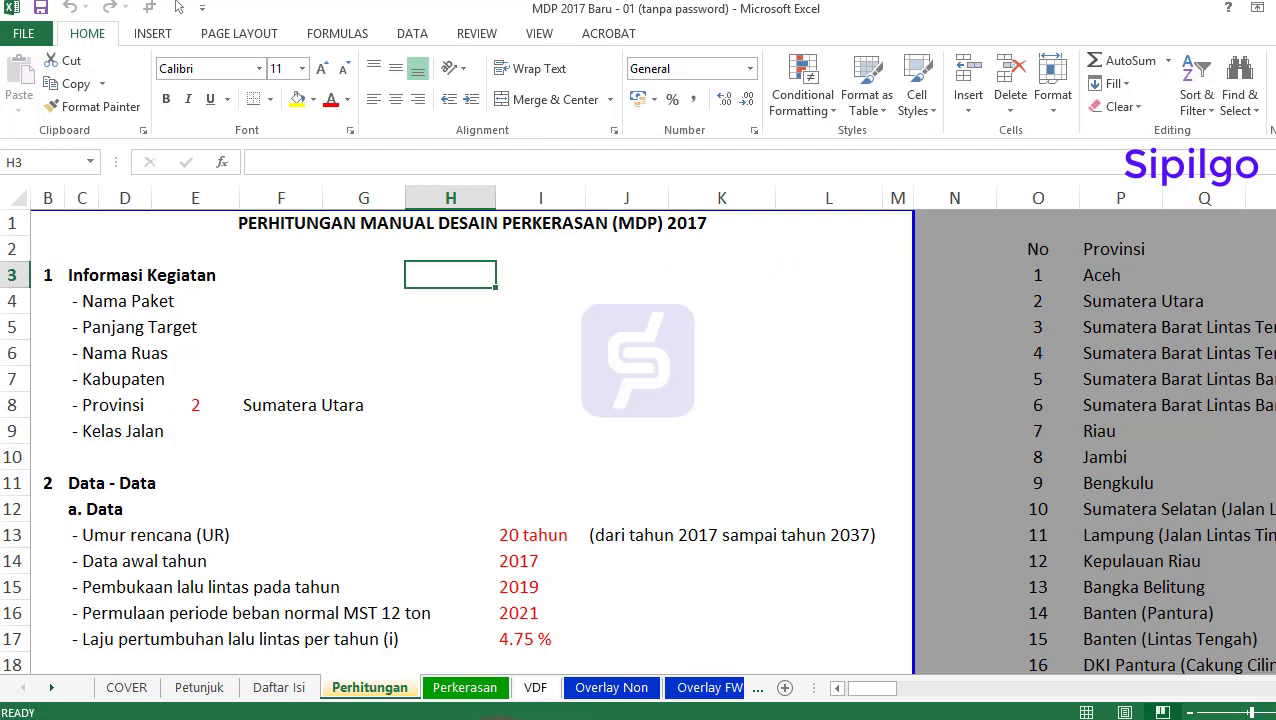
pyautogui.click(286, 408)
pyautogui.click(536, 688)
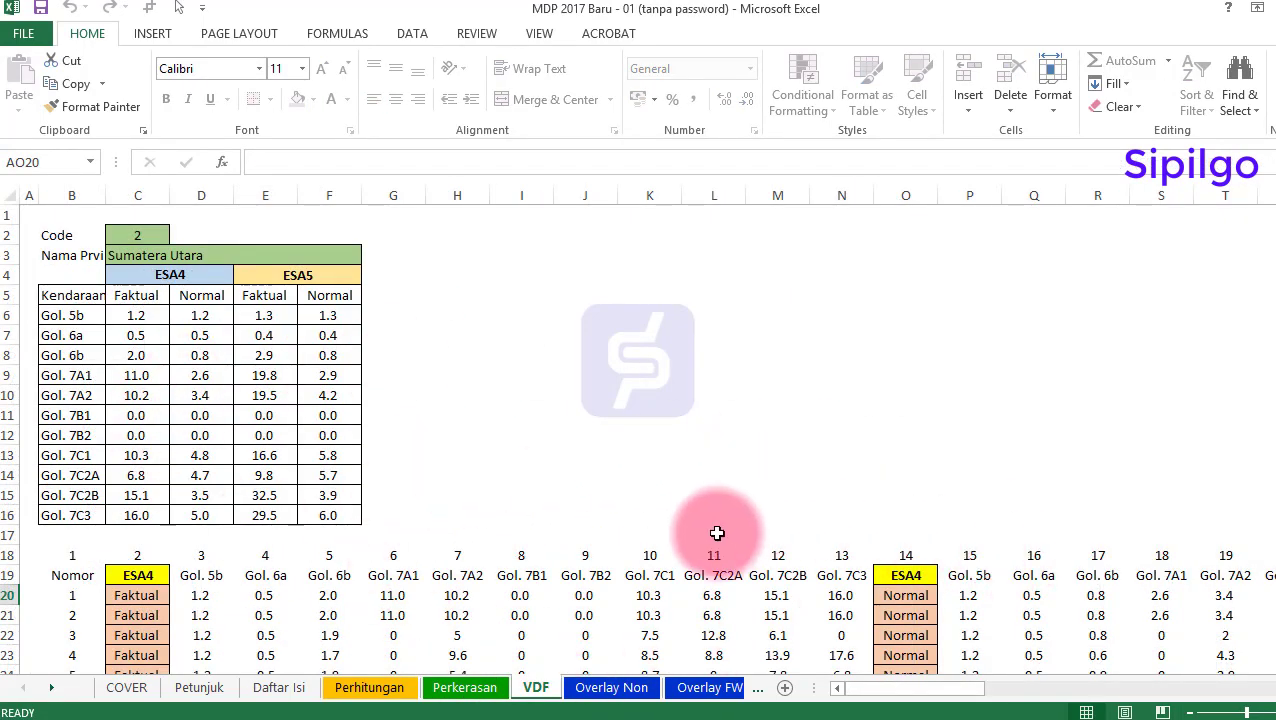
pyautogui.click(370, 690)
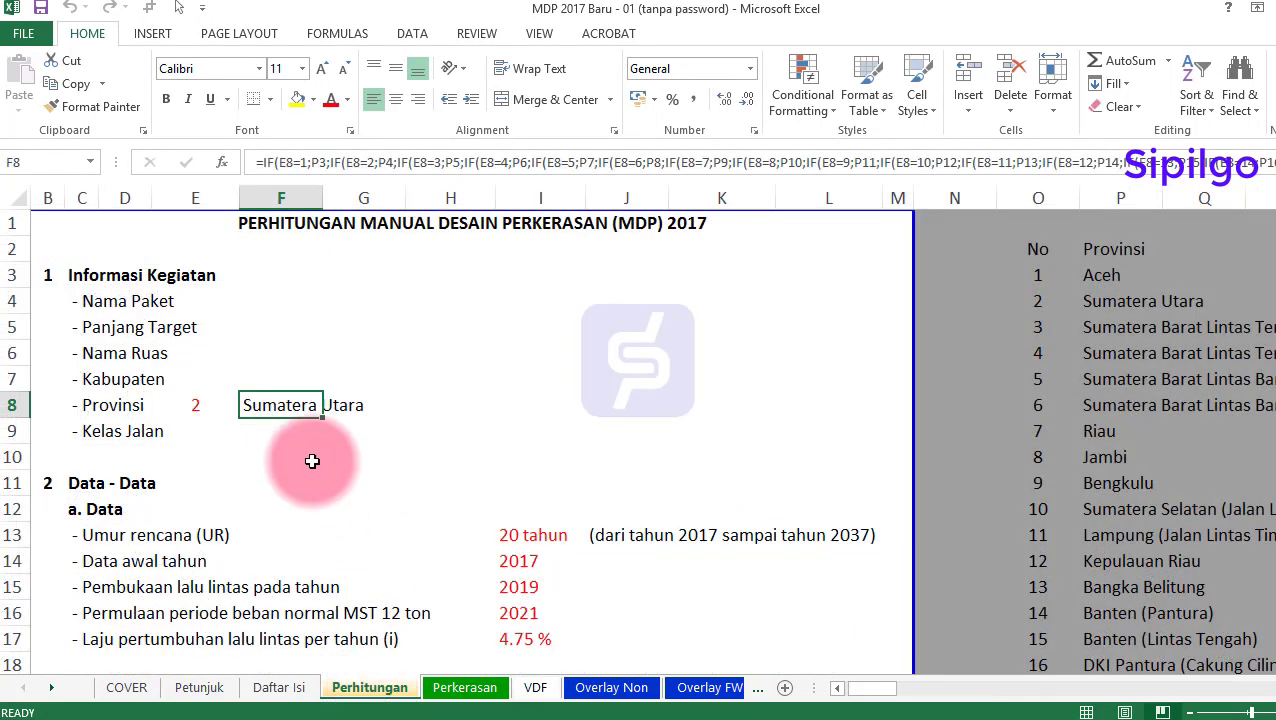
# Examine the Provinsi code input on the Perhitungan sheet and the numbered province list beside it, including Aceh, Sumatera Utara, Riau and Bengkulu
pyautogui.click(190, 400)
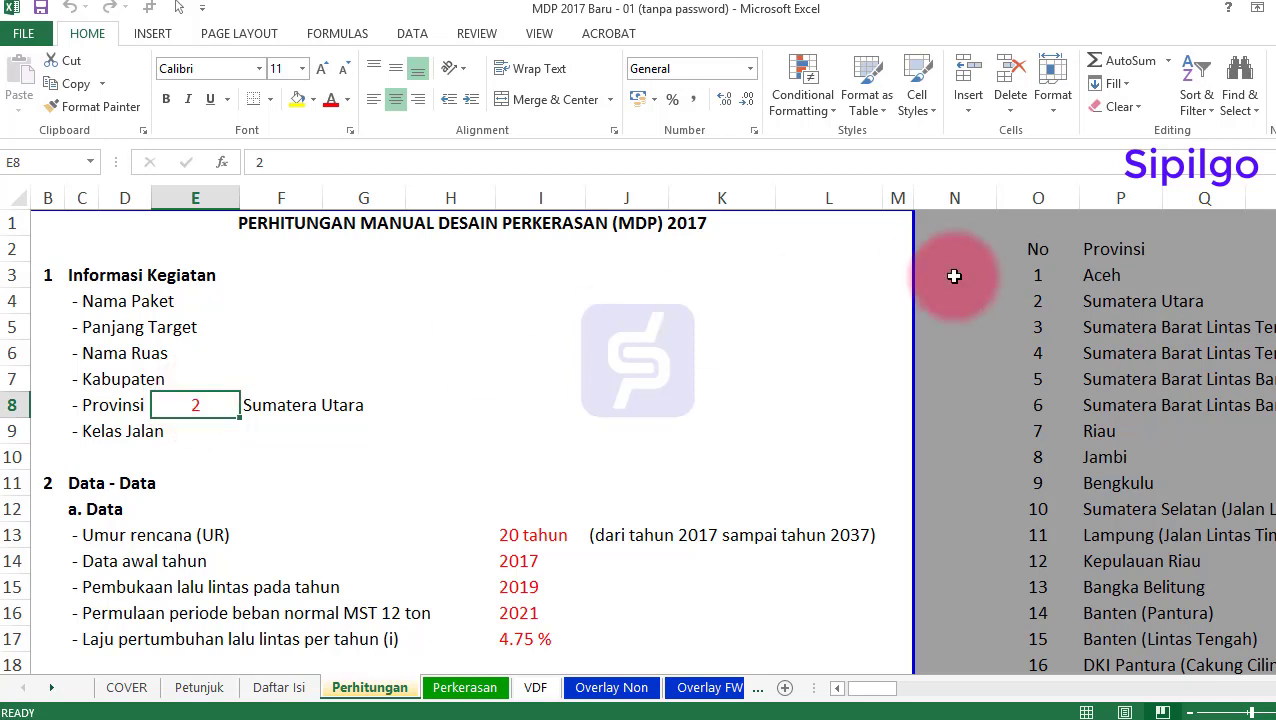
pyautogui.click(1030, 268)
pyautogui.click(1113, 273)
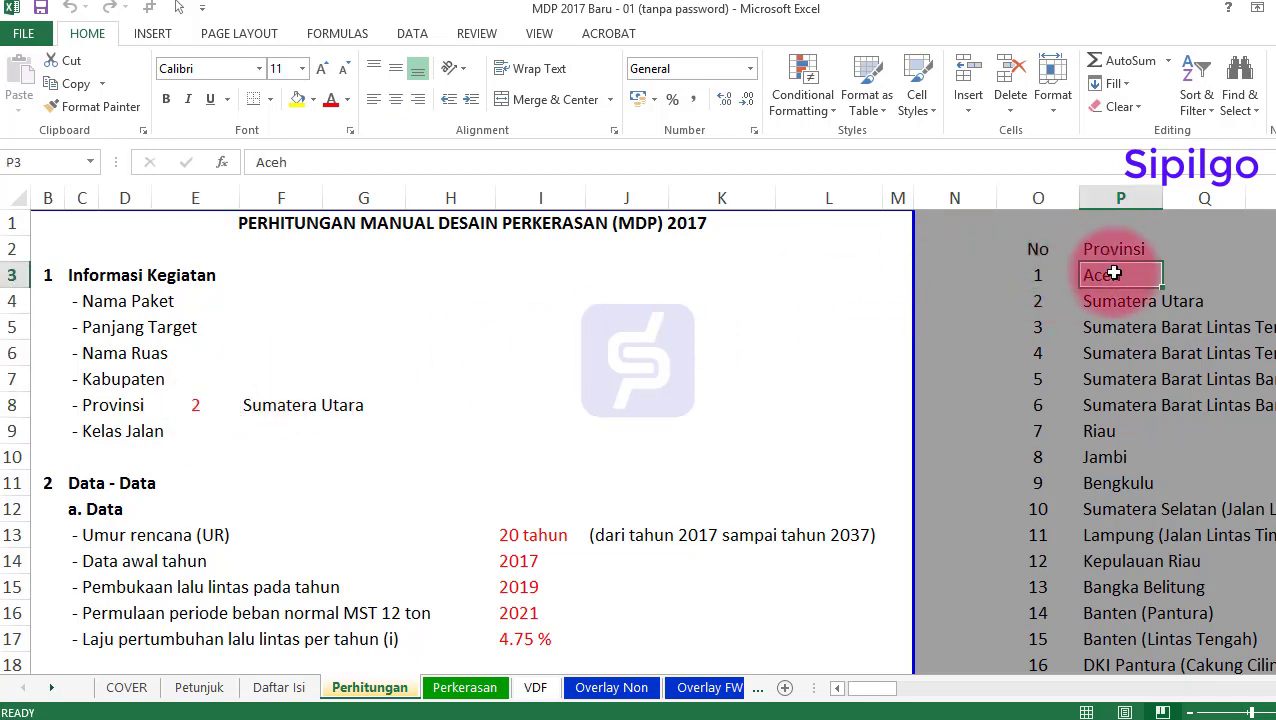
pyautogui.click(1034, 272)
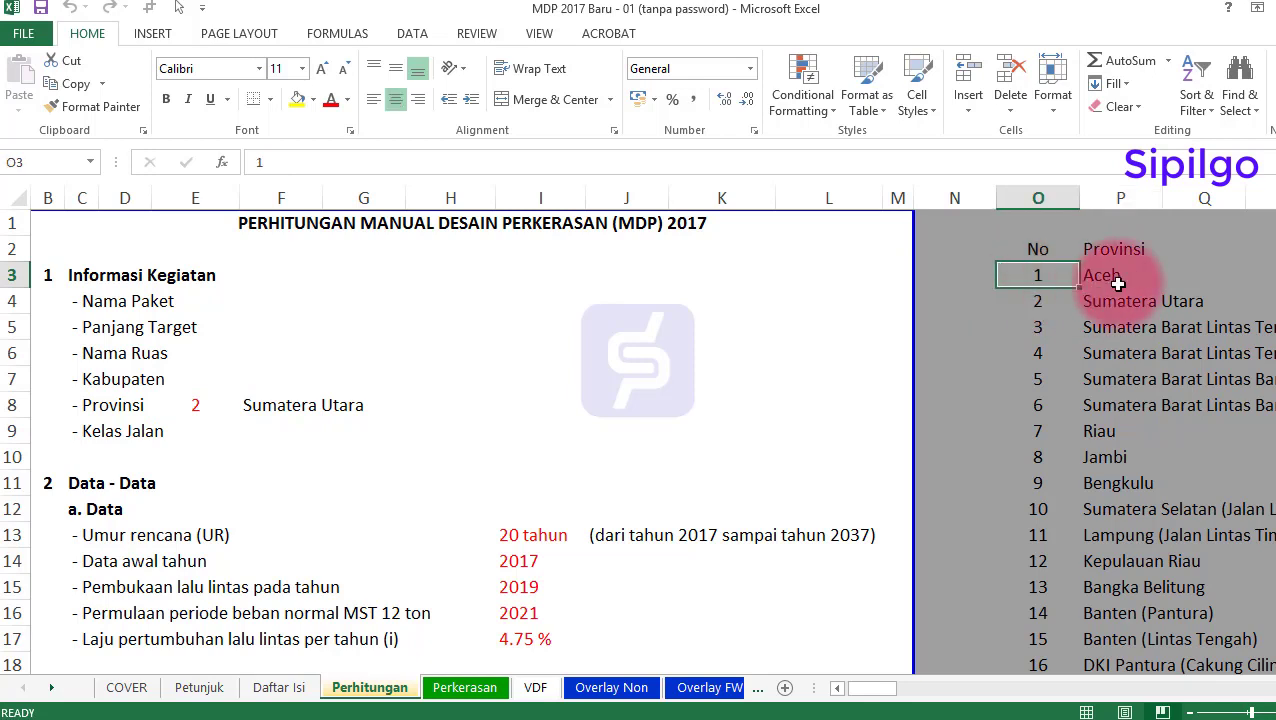
pyautogui.click(1115, 274)
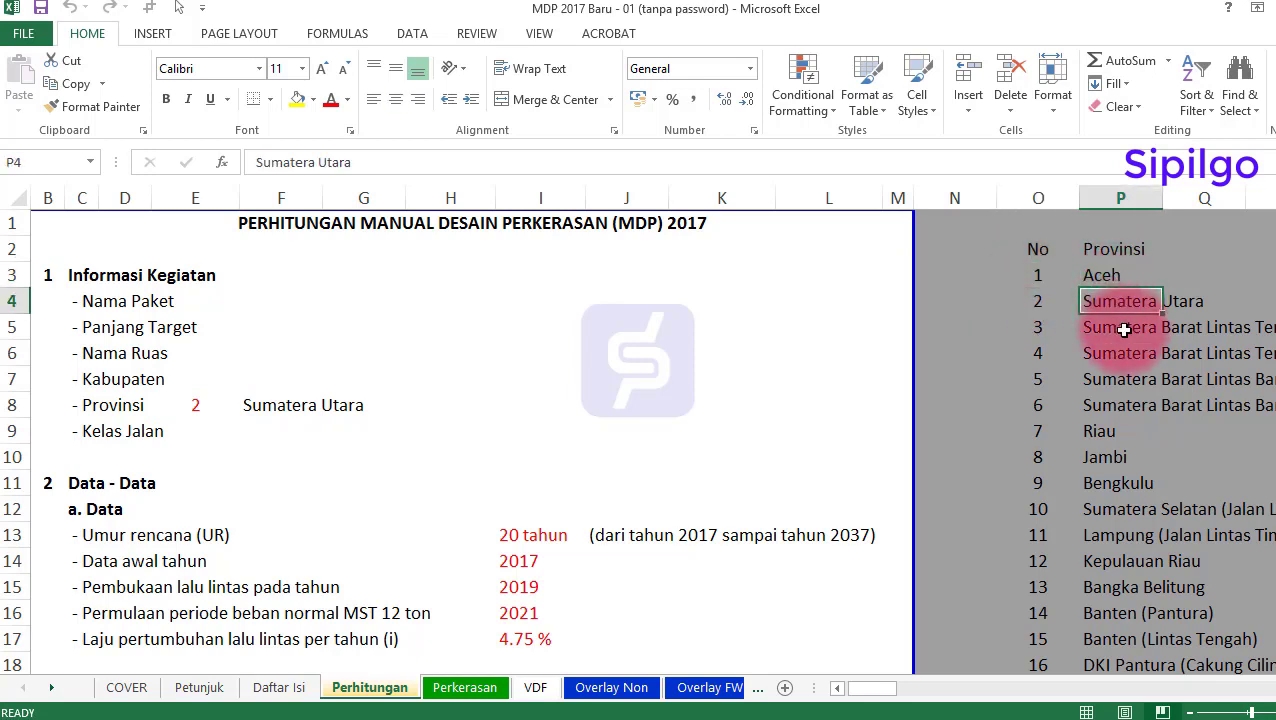
pyautogui.click(1124, 331)
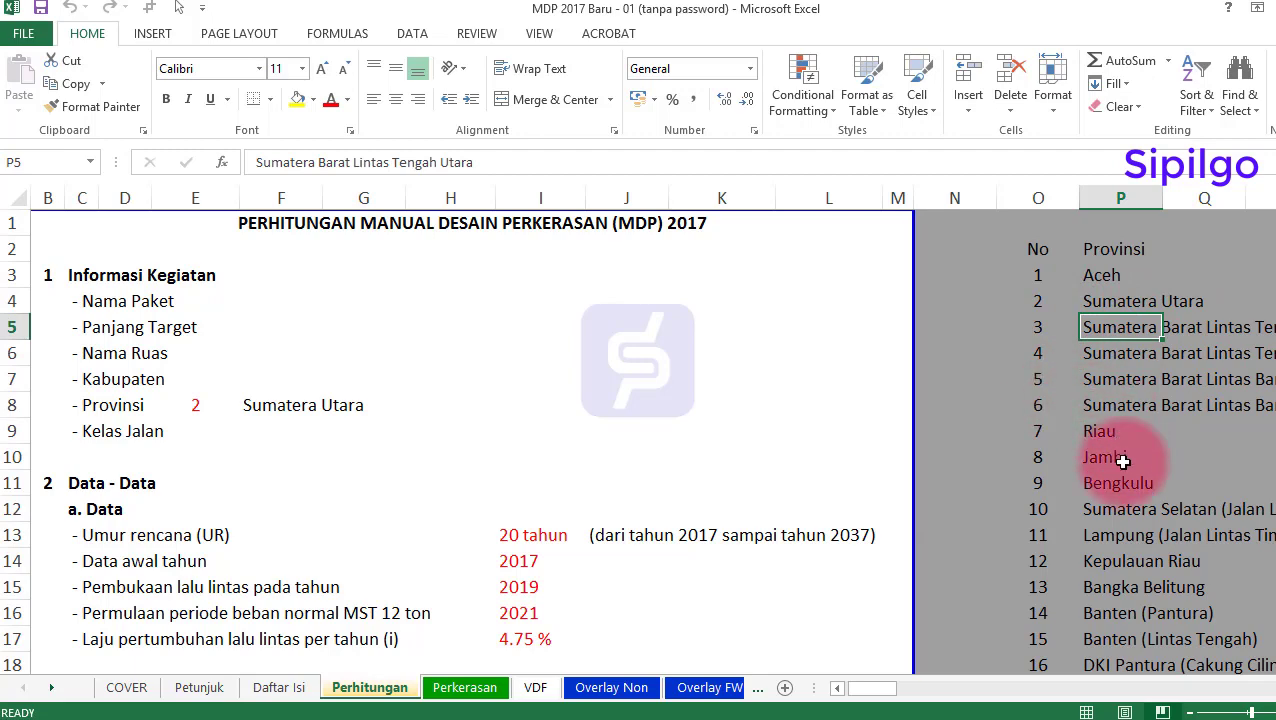
pyautogui.click(1100, 436)
pyautogui.scroll(-3, 1110, 508)
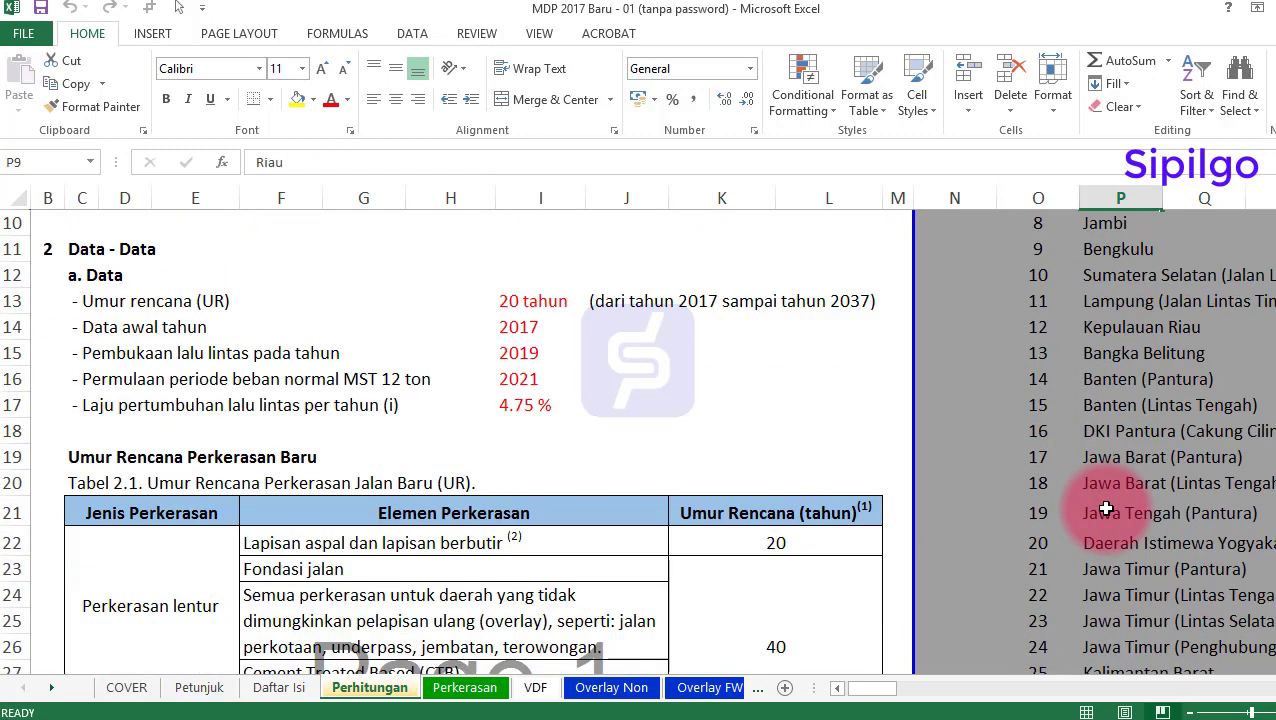
pyautogui.scroll(1, 1125, 480)
pyautogui.click(1120, 327)
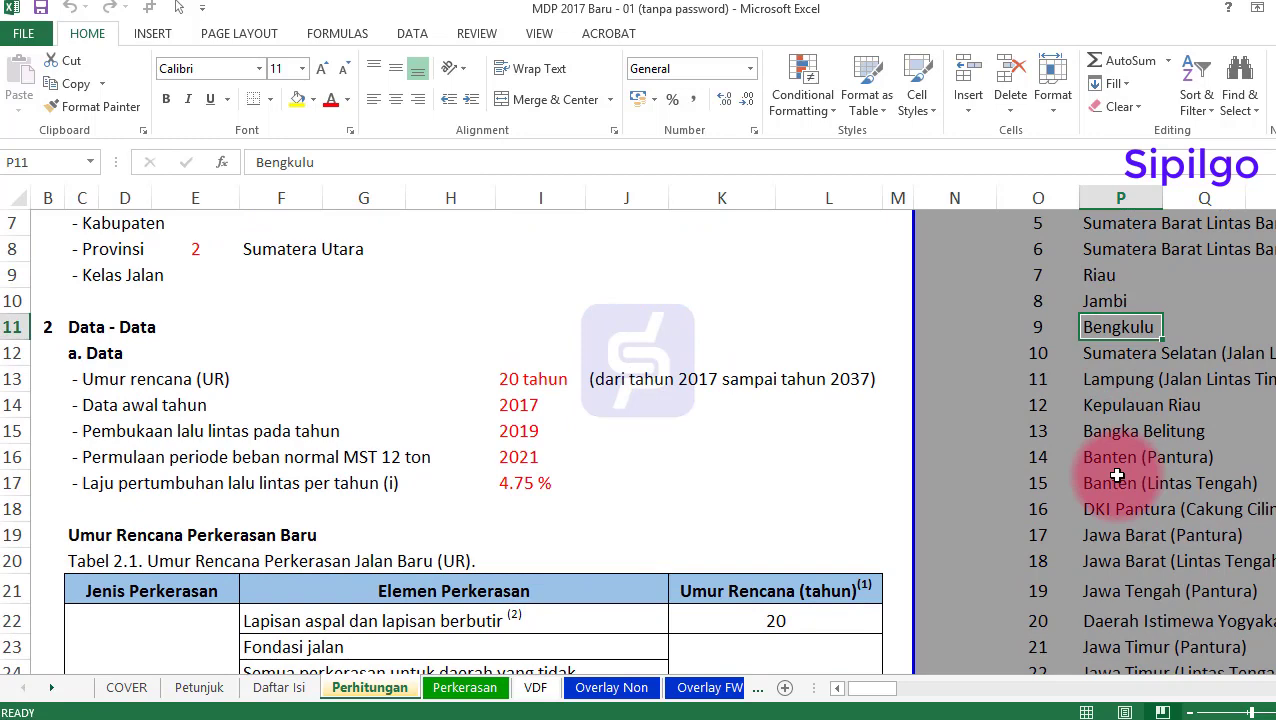
pyautogui.scroll(2, 1120, 525)
# Set the Provinsi code in cell E8 to 1 and check the province name beside it
pyautogui.click(228, 412)
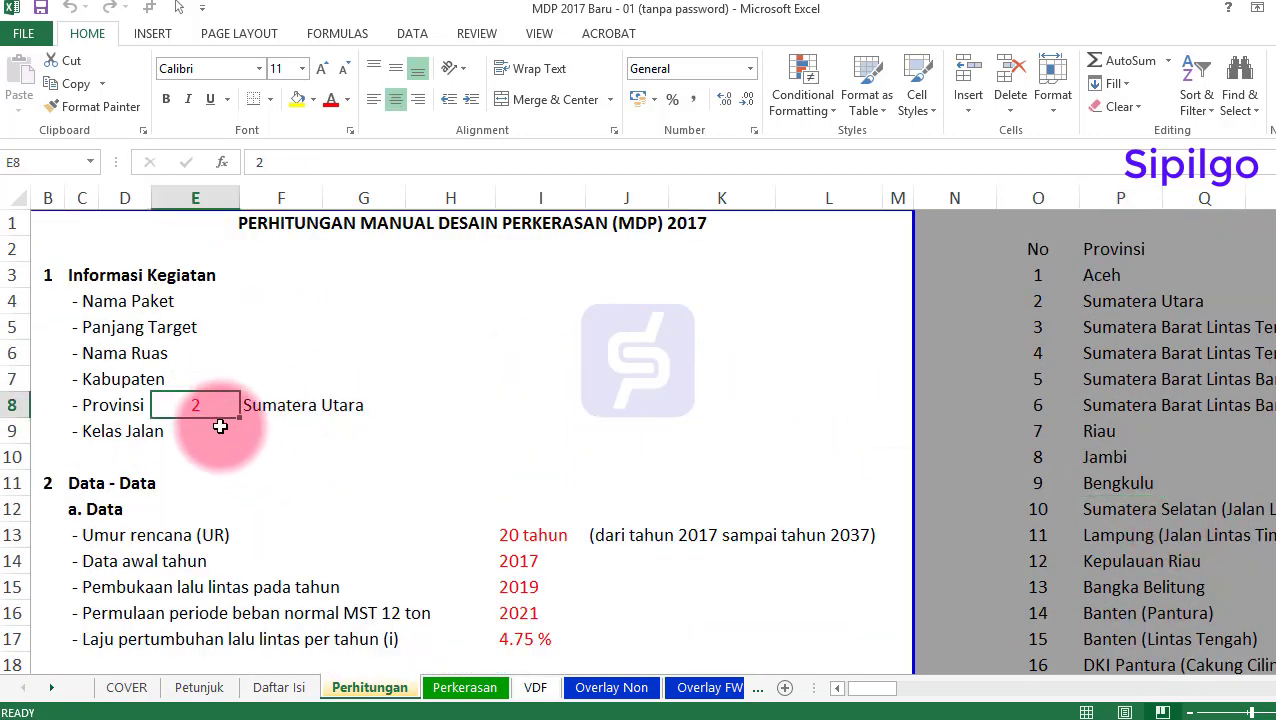
pyautogui.write('1')
pyautogui.click(262, 484)
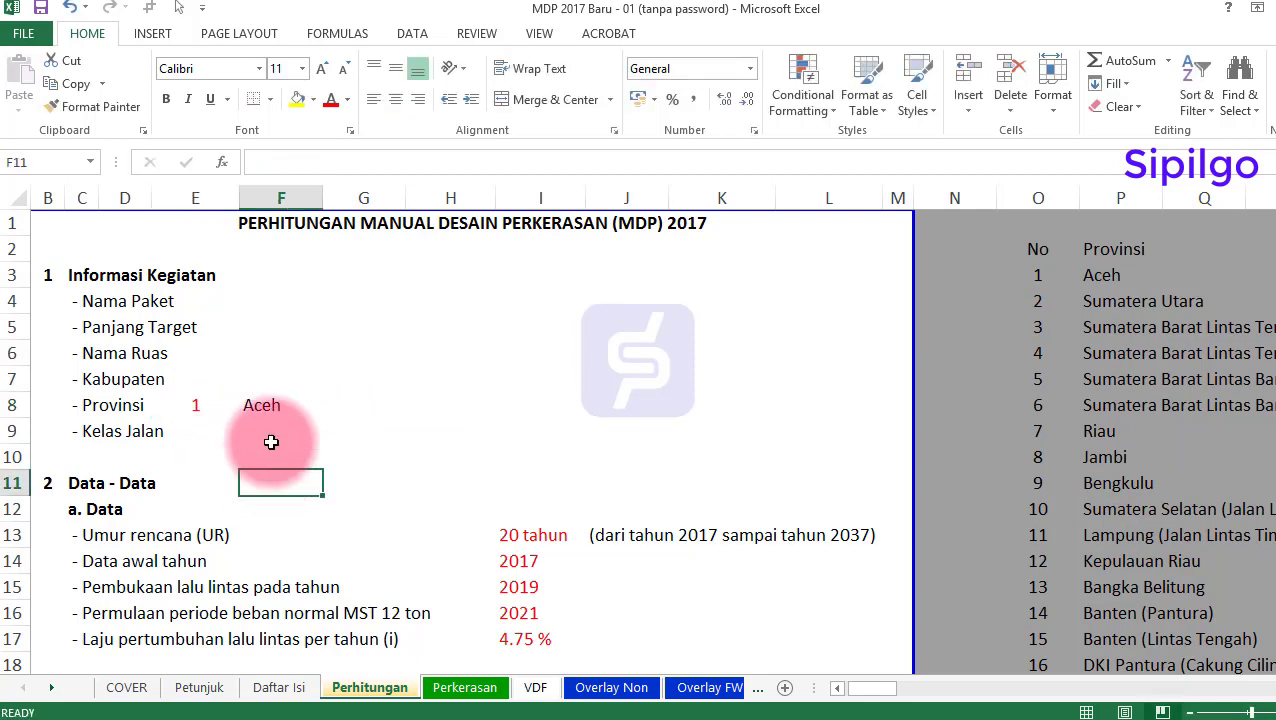
pyautogui.click(258, 405)
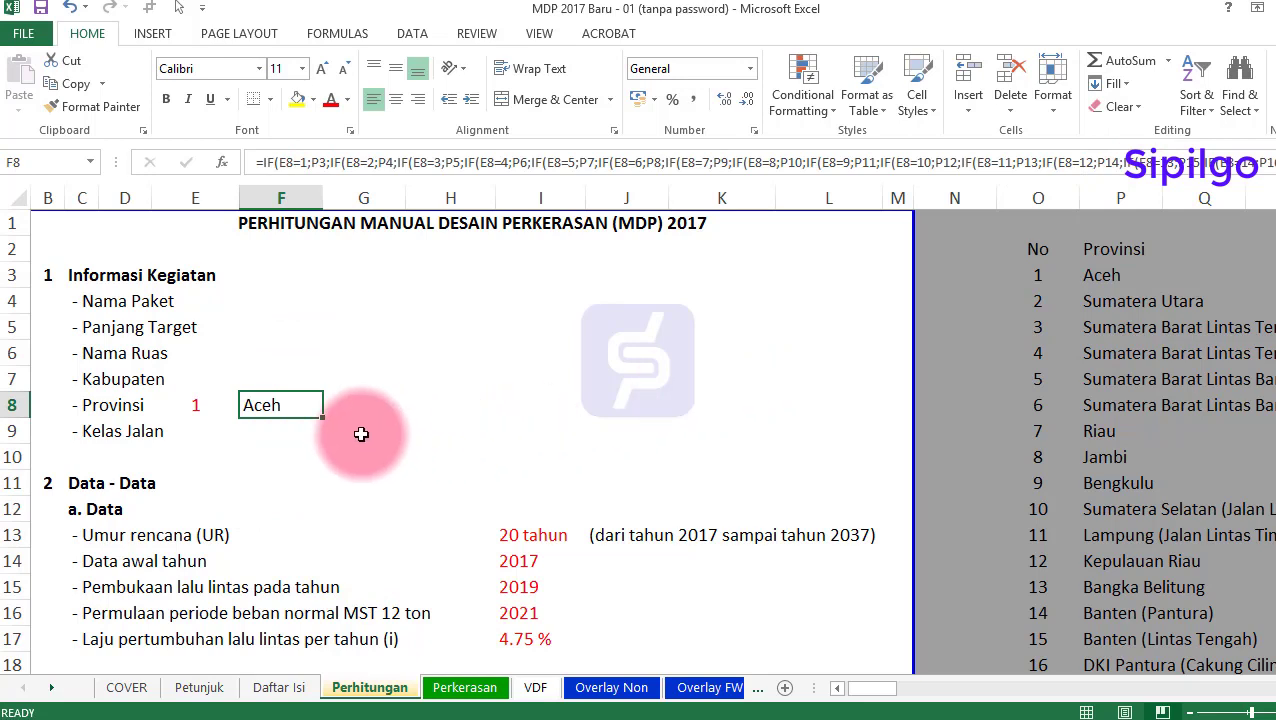
# Set the Provinsi code in E8 to 7 and compare the province name with Riau in the code list
pyautogui.click(182, 402)
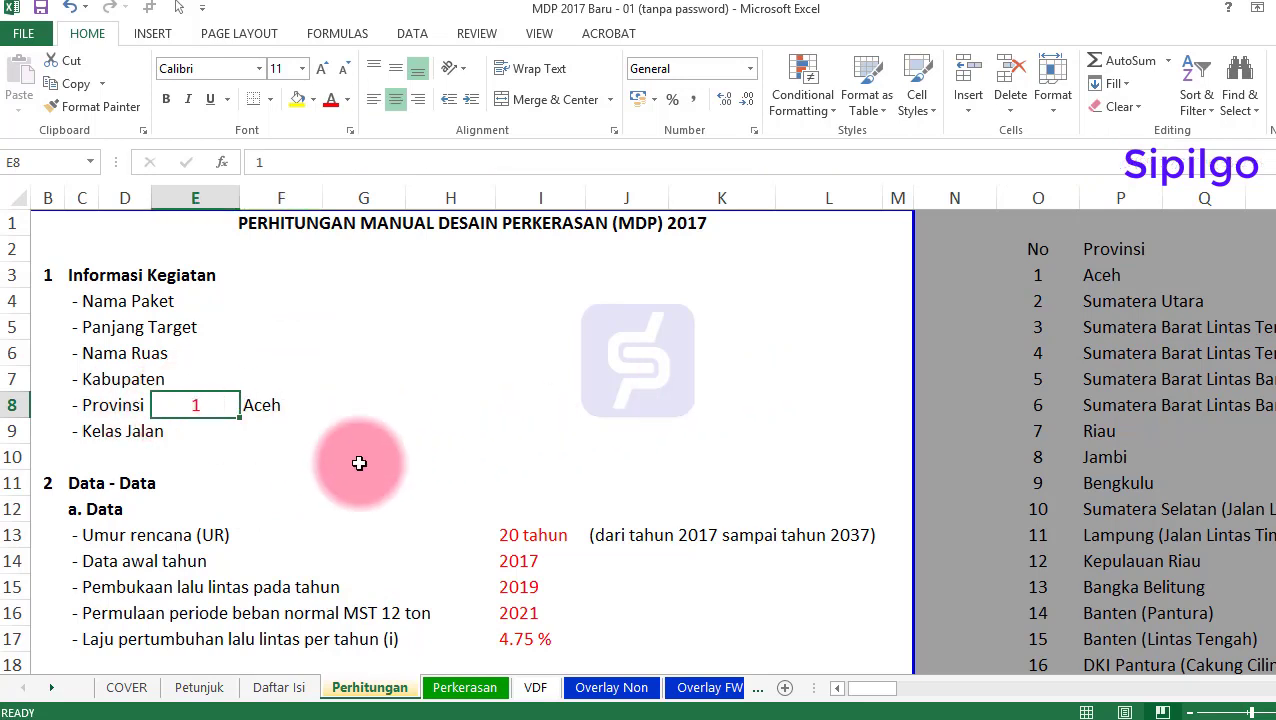
pyautogui.write('7')
pyautogui.click(416, 480)
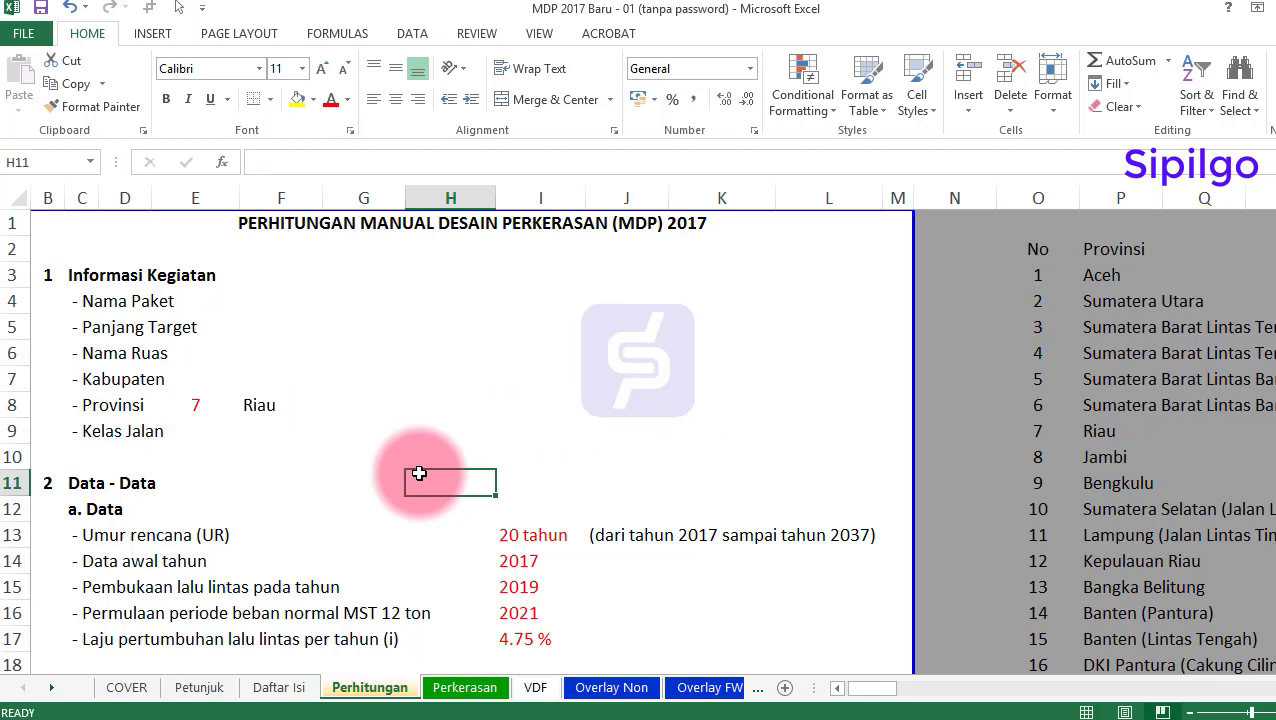
pyautogui.click(285, 410)
pyautogui.click(1100, 432)
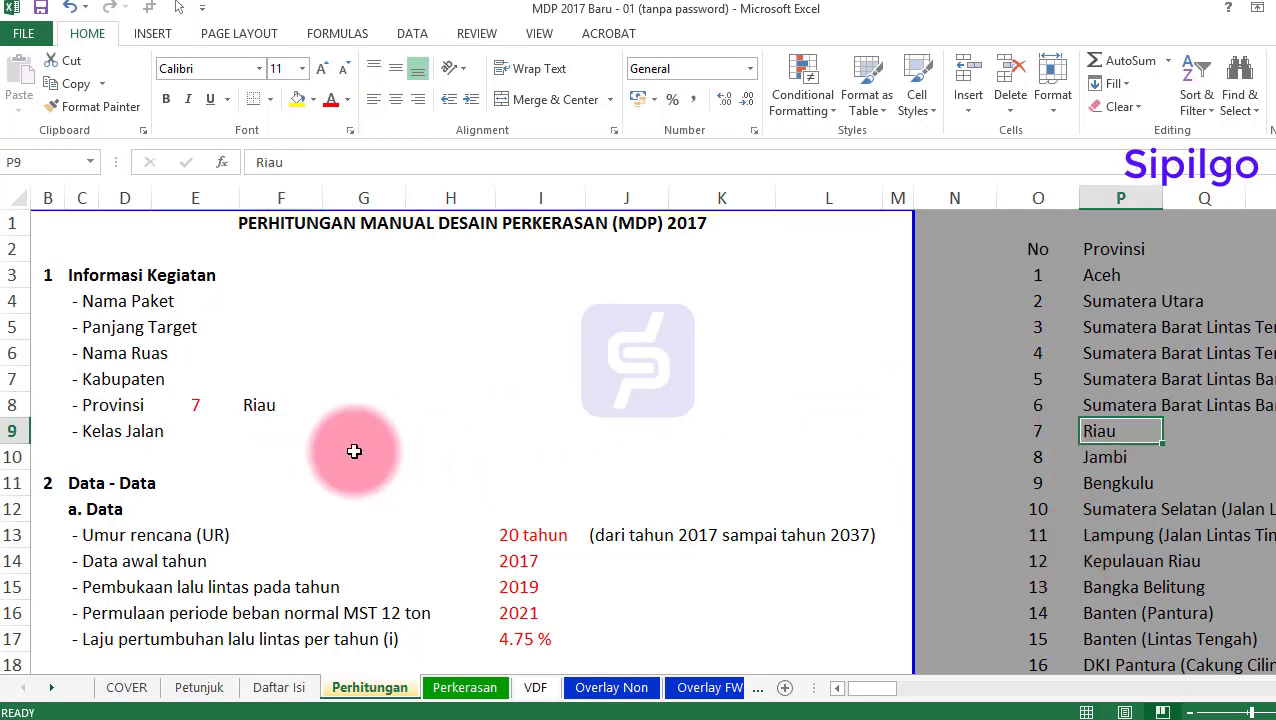
# Set the Provinsi code in E8 to 30 and verify it against Sulawesi Utara in the code list
pyautogui.click(195, 404)
pyautogui.write('30')
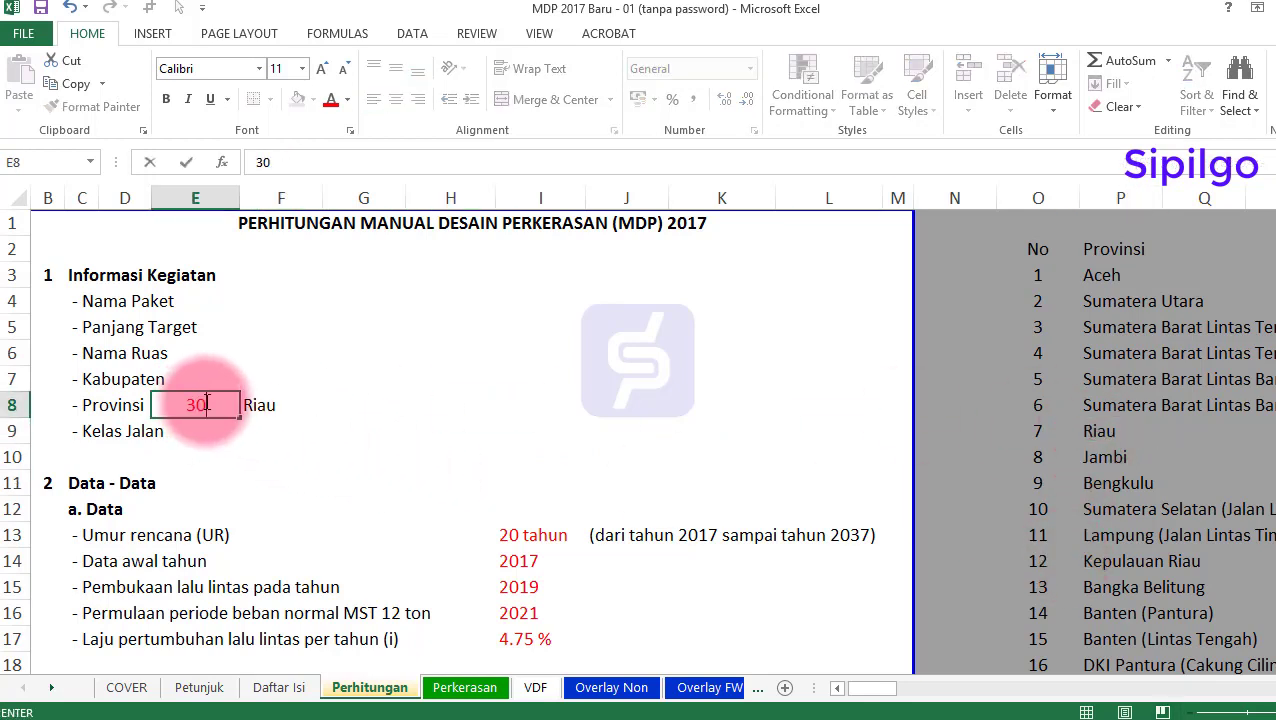
pyautogui.press('Return')
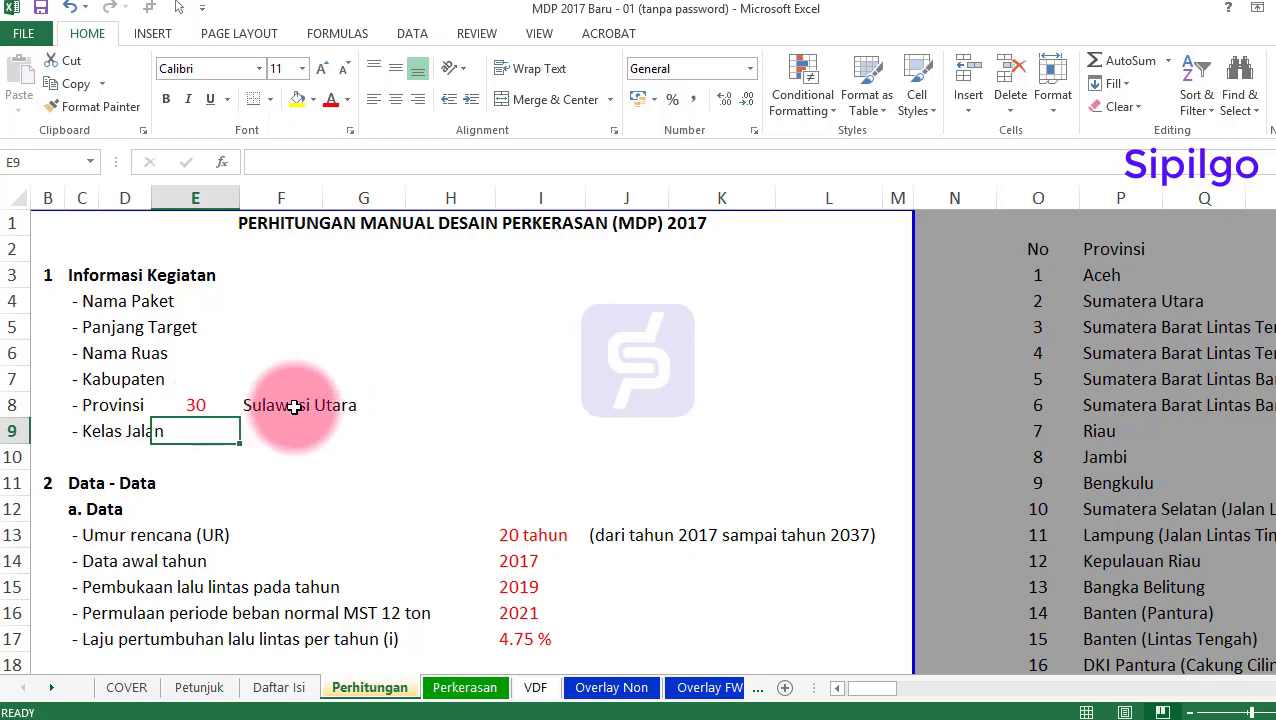
pyautogui.click(1002, 412)
pyautogui.scroll(-8, 997, 430)
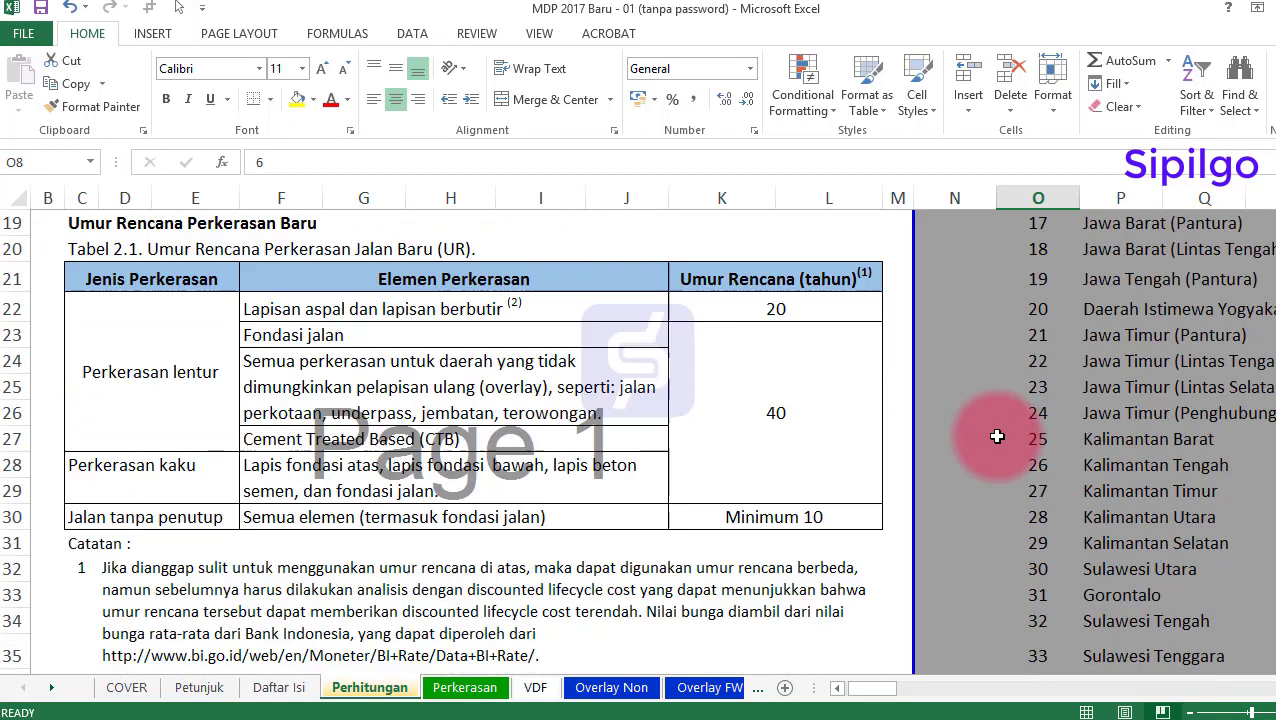
pyautogui.click(1105, 406)
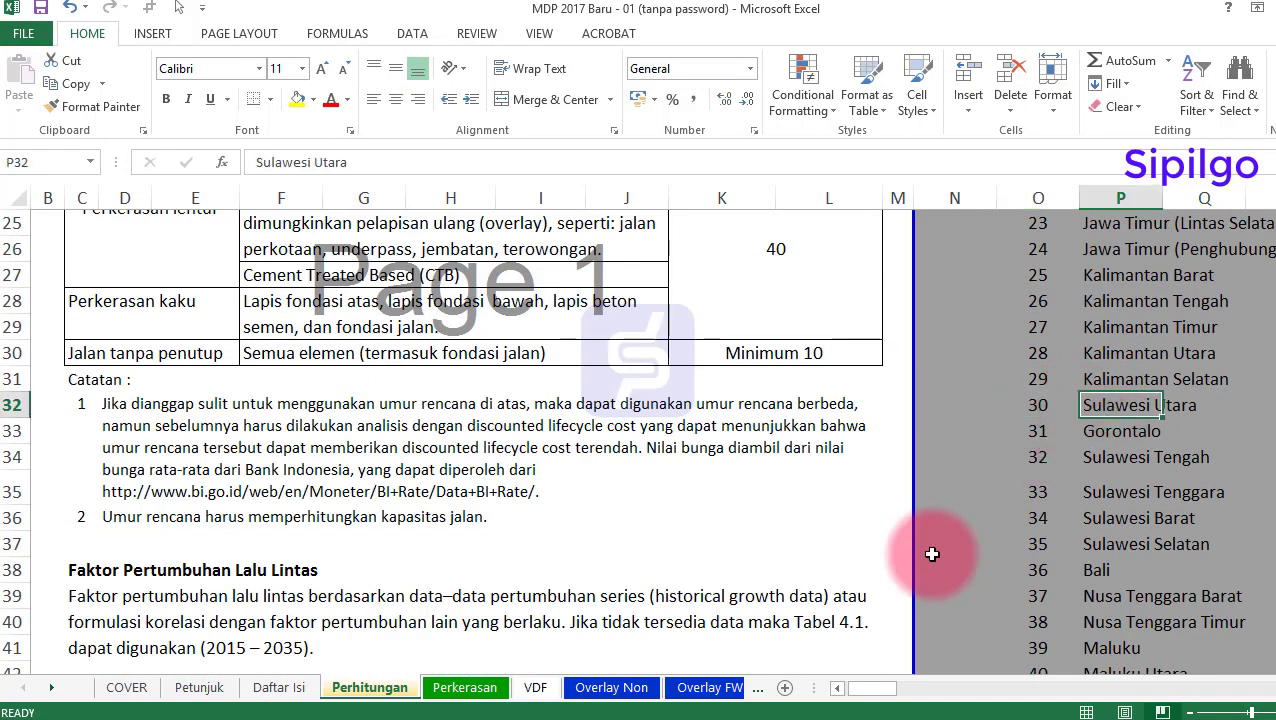
pyautogui.scroll(5, 380, 425)
pyautogui.scroll(3, 380, 425)
# Set the Provinsi code in E8 to 33 and verify it against Sulawesi Tenggara in the code list
pyautogui.click(216, 404)
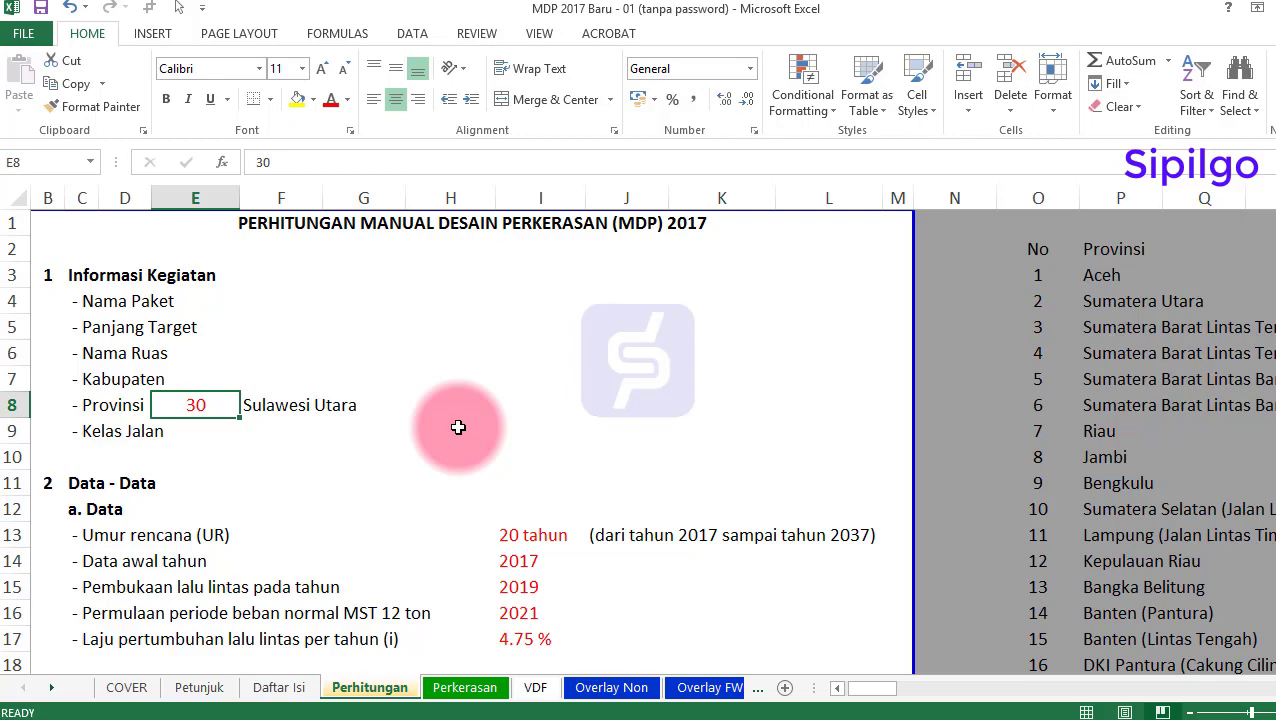
pyautogui.write('33')
pyautogui.press('Return')
pyautogui.click(475, 388)
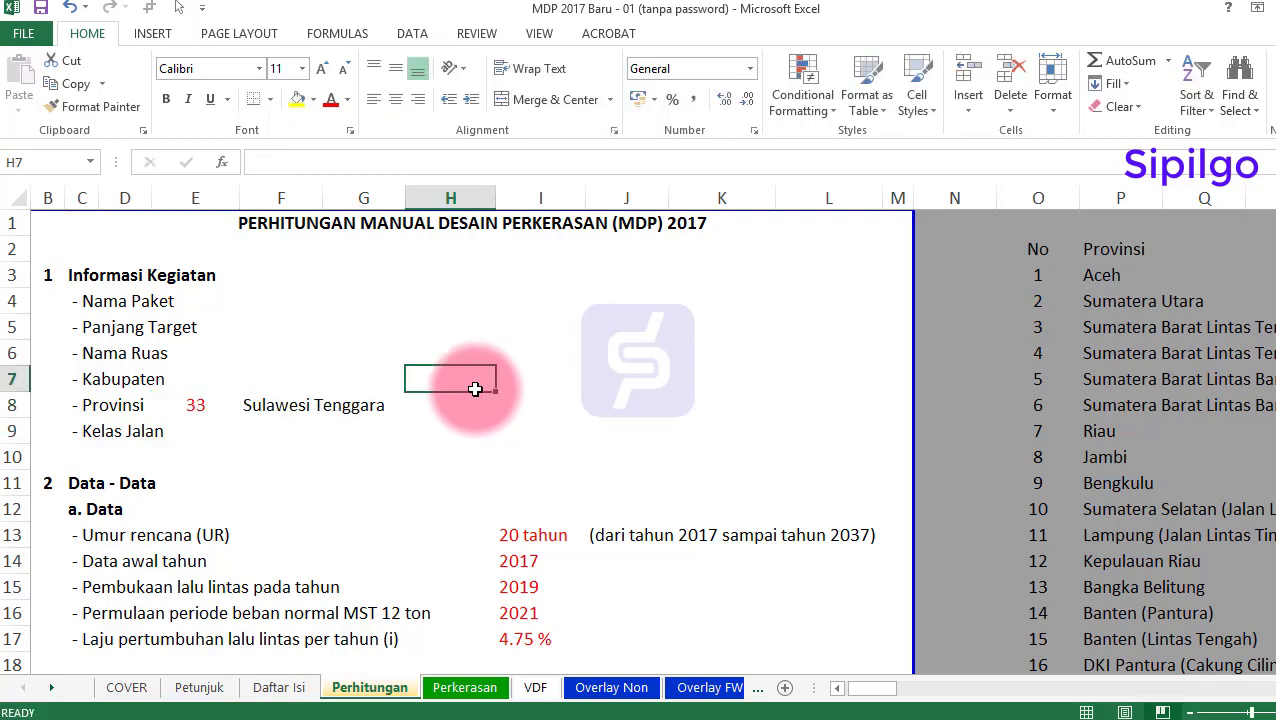
pyautogui.scroll(-8, 475, 390)
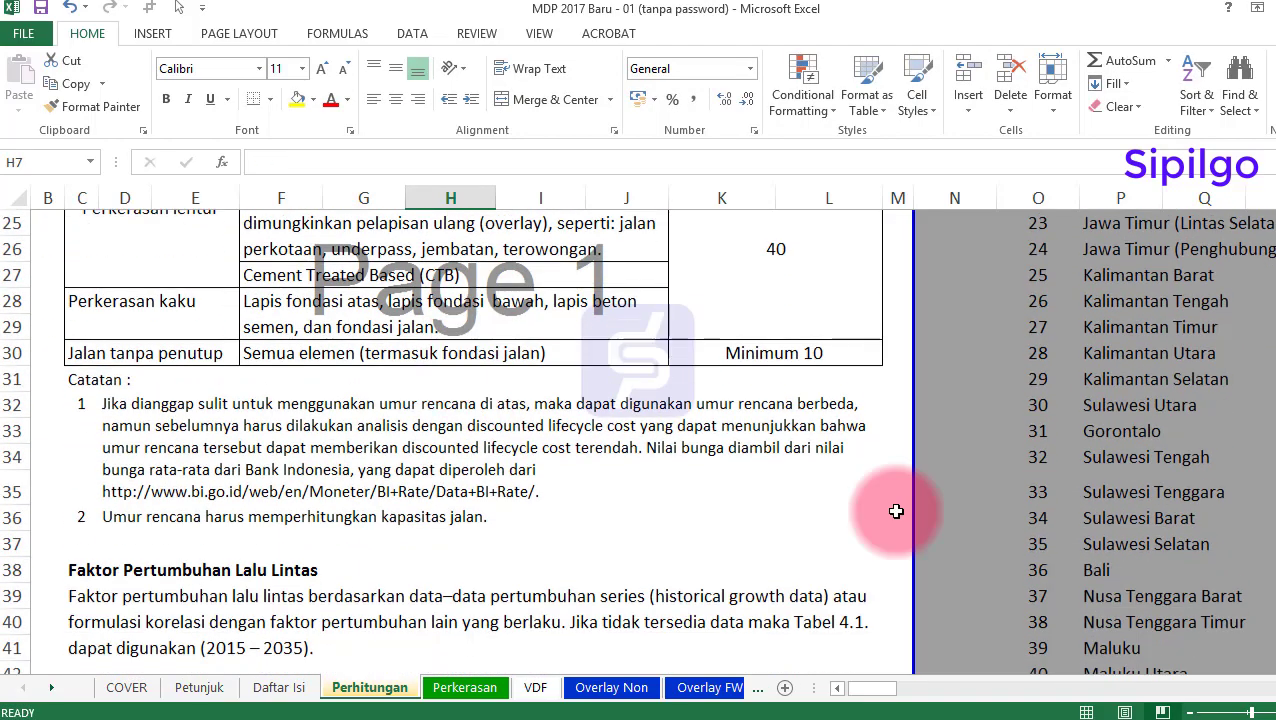
pyautogui.click(1040, 492)
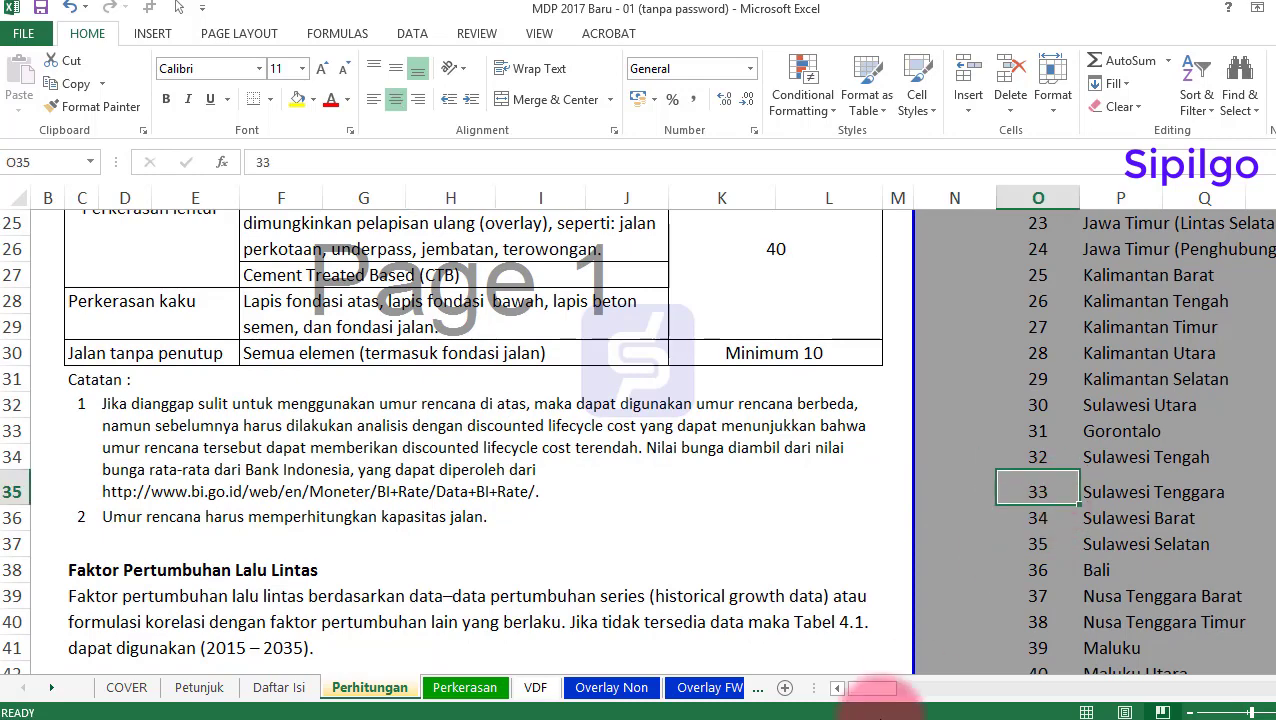
pyautogui.click(1036, 432)
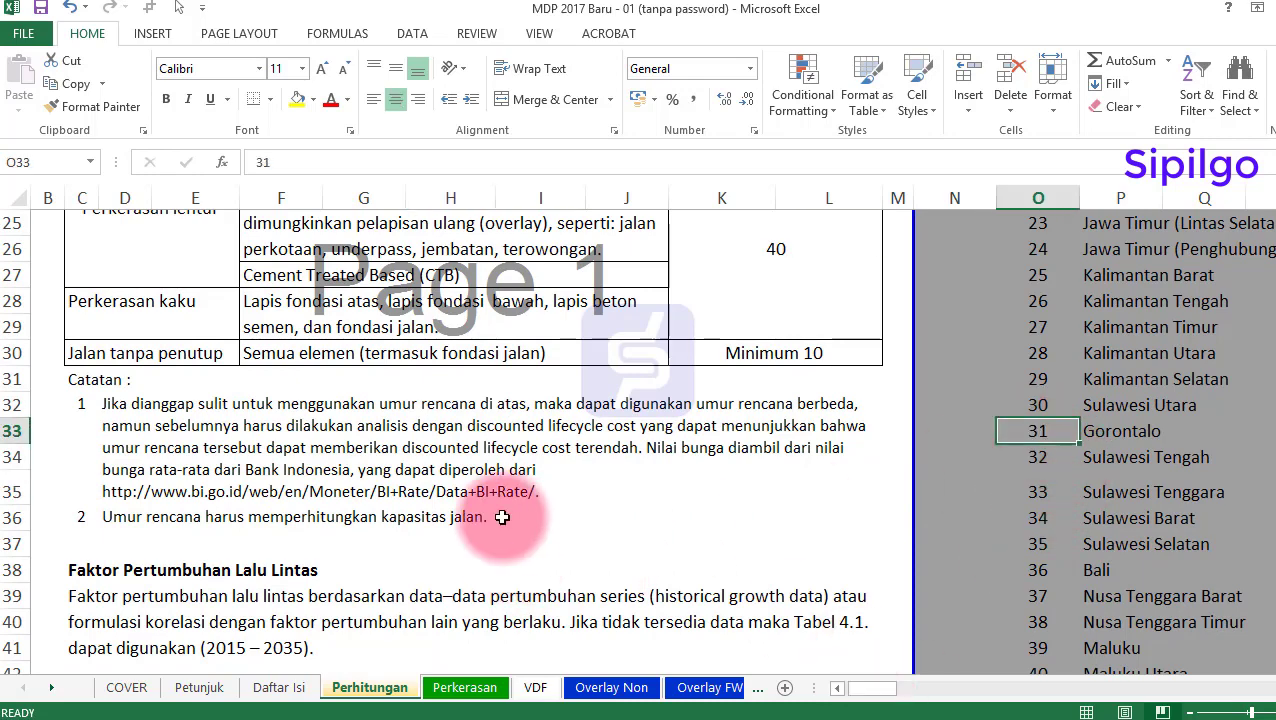
pyautogui.scroll(6, 502, 517)
pyautogui.scroll(2, 502, 517)
pyautogui.click(197, 401)
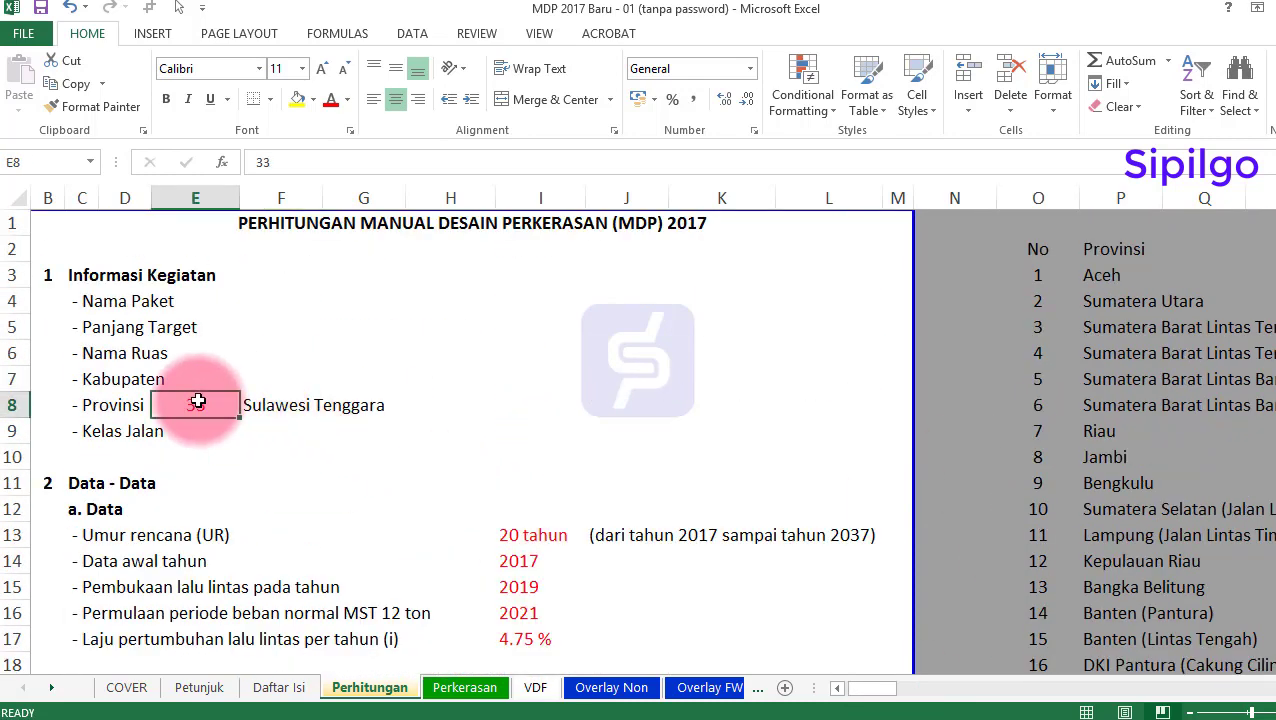
# Set the Provinsi code in E8 to 31 and check the province name beside it
pyautogui.write('31')
pyautogui.press('Return')
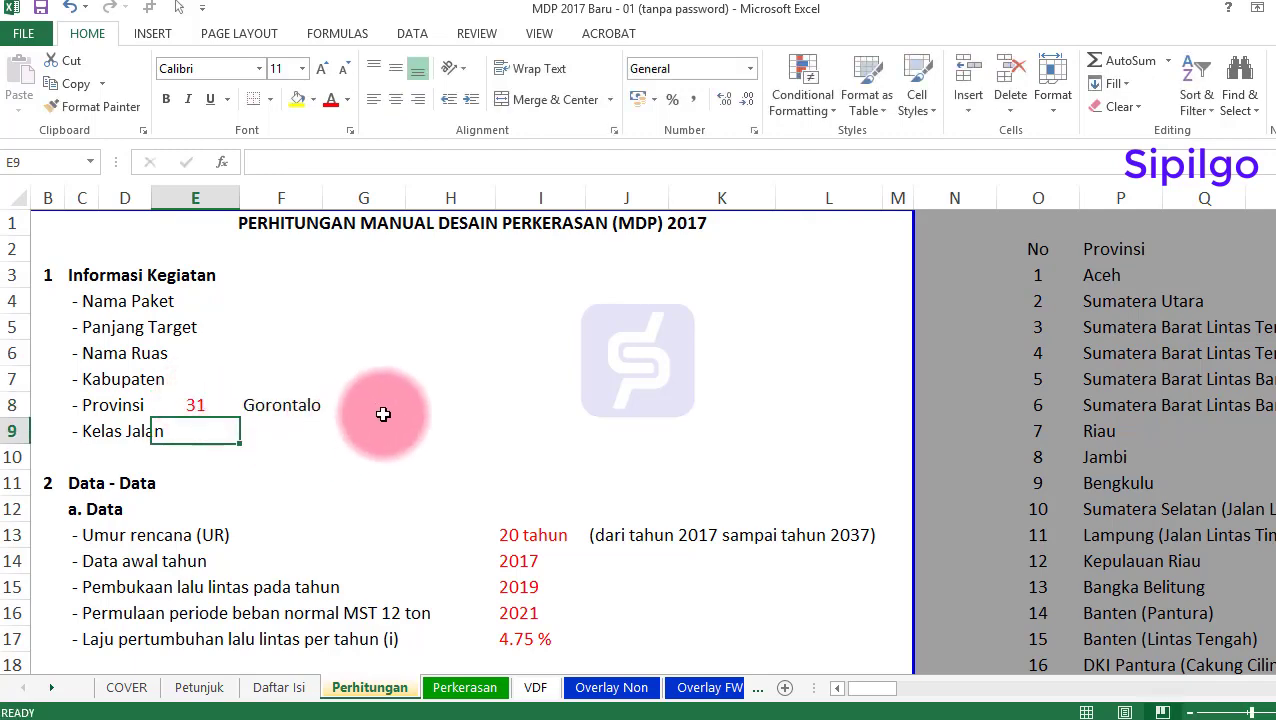
pyautogui.click(380, 410)
pyautogui.scroll(-1, 440, 500)
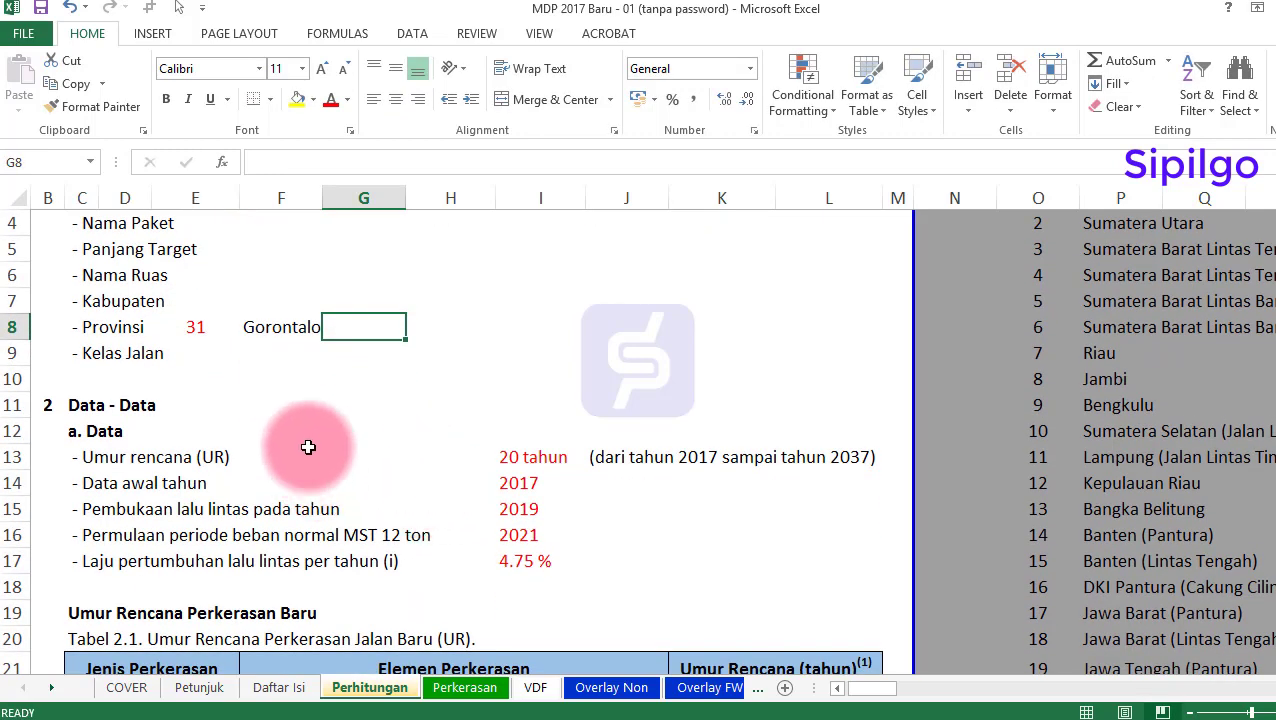
pyautogui.click(190, 332)
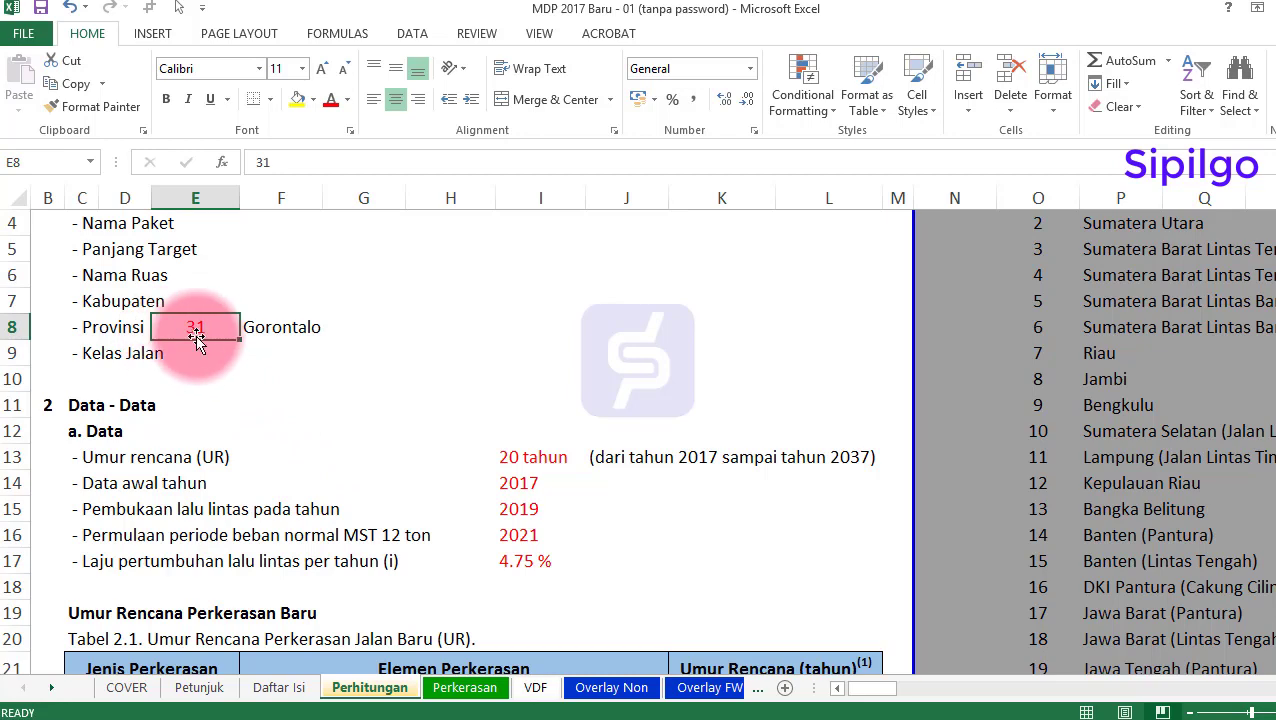
# Review the province code, province name and vehicle damage factors in C6:F16 on the VDF sheet
pyautogui.click(535, 687)
pyautogui.click(137, 235)
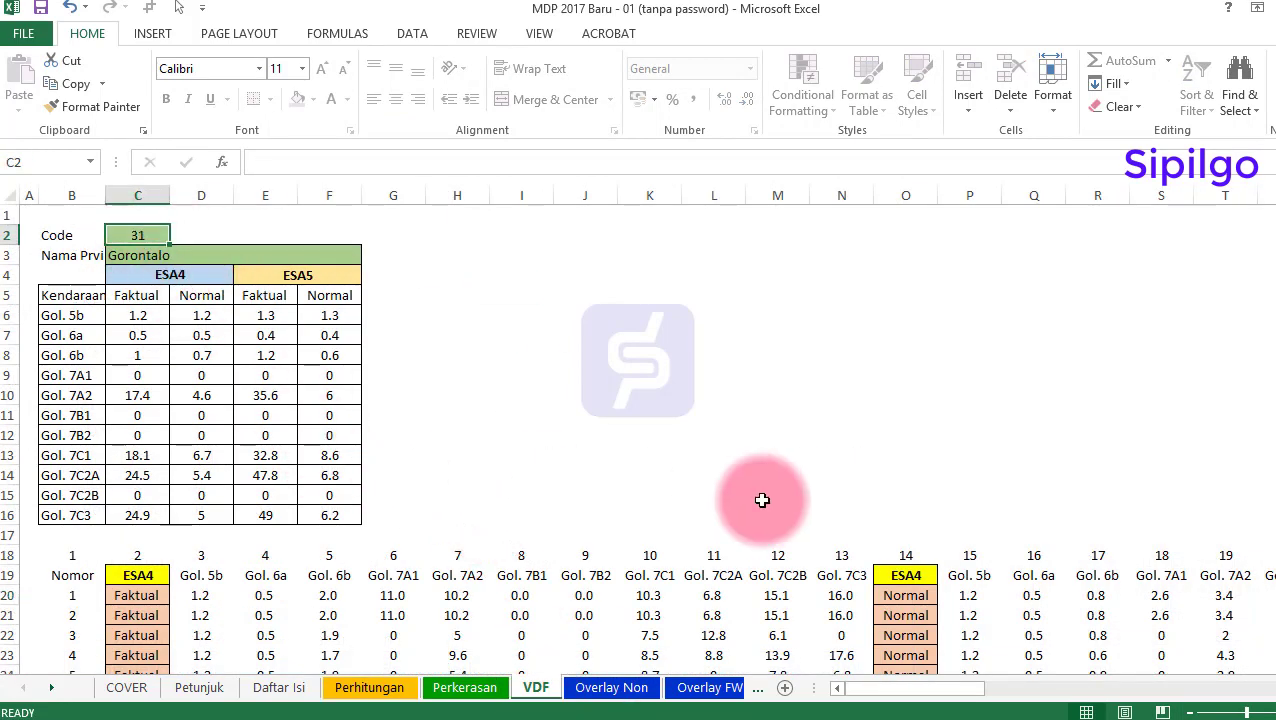
pyautogui.click(125, 256)
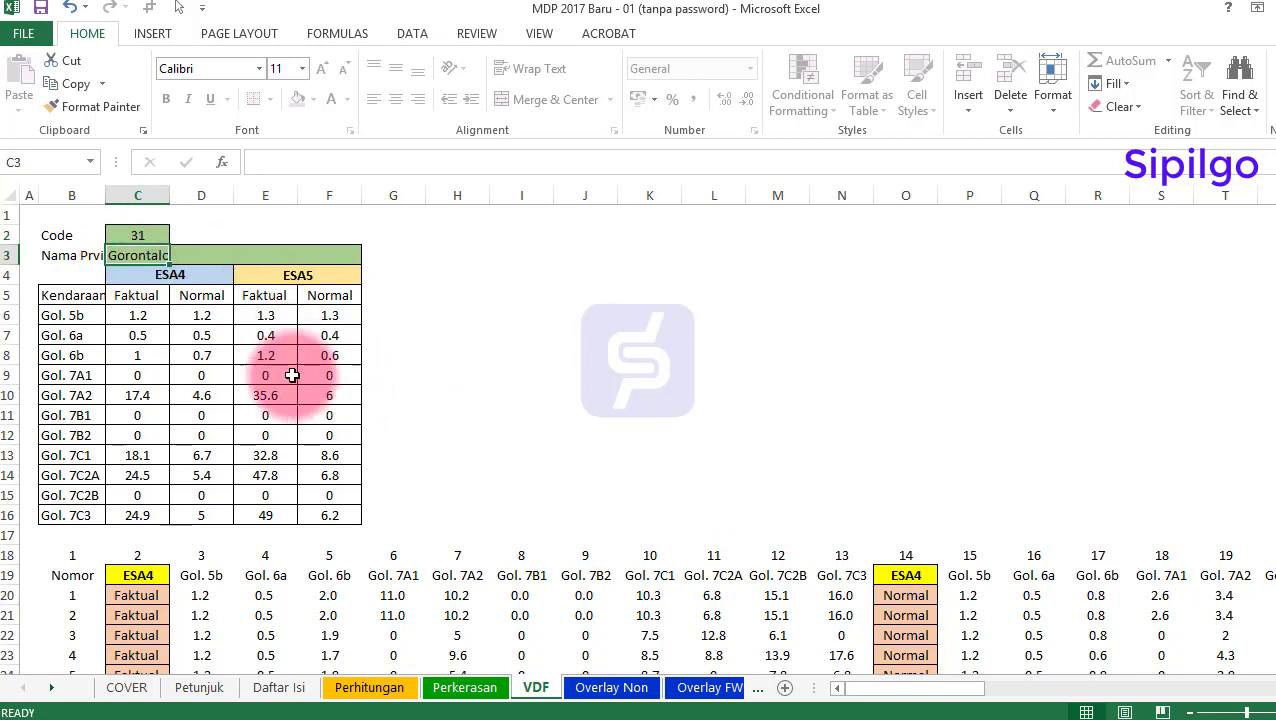
pyautogui.moveTo(135, 320); pyautogui.dragTo(334, 512)
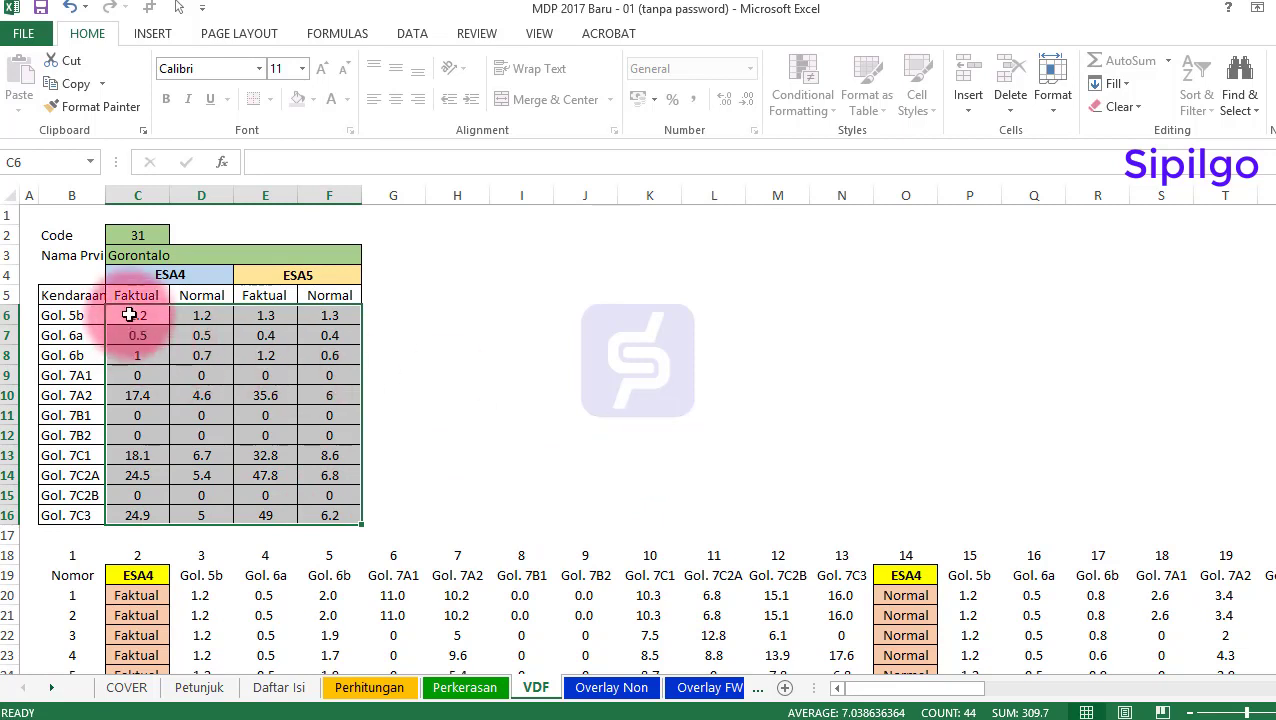
# Examine the Faktual and Normal columns under the ESA4 and ESA5 headings of the VDF table
pyautogui.click(160, 272)
pyautogui.click(146, 295)
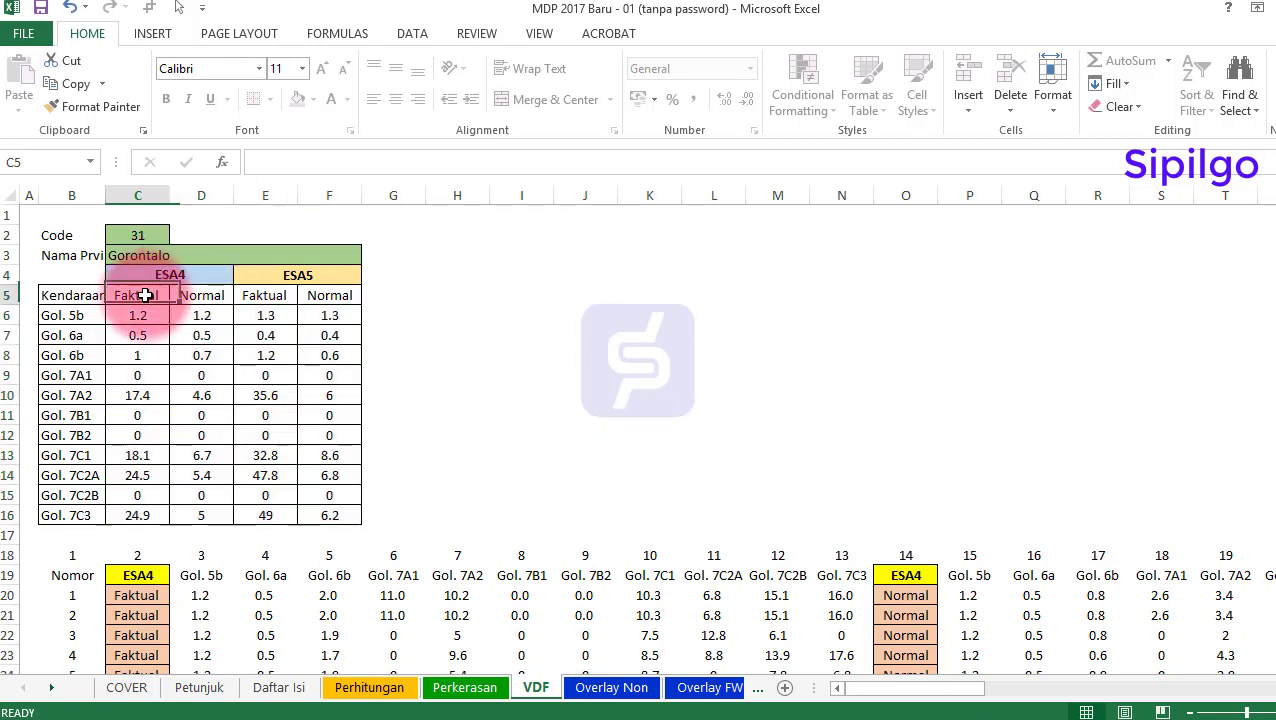
pyautogui.click(197, 295)
pyautogui.click(313, 276)
pyautogui.click(316, 296)
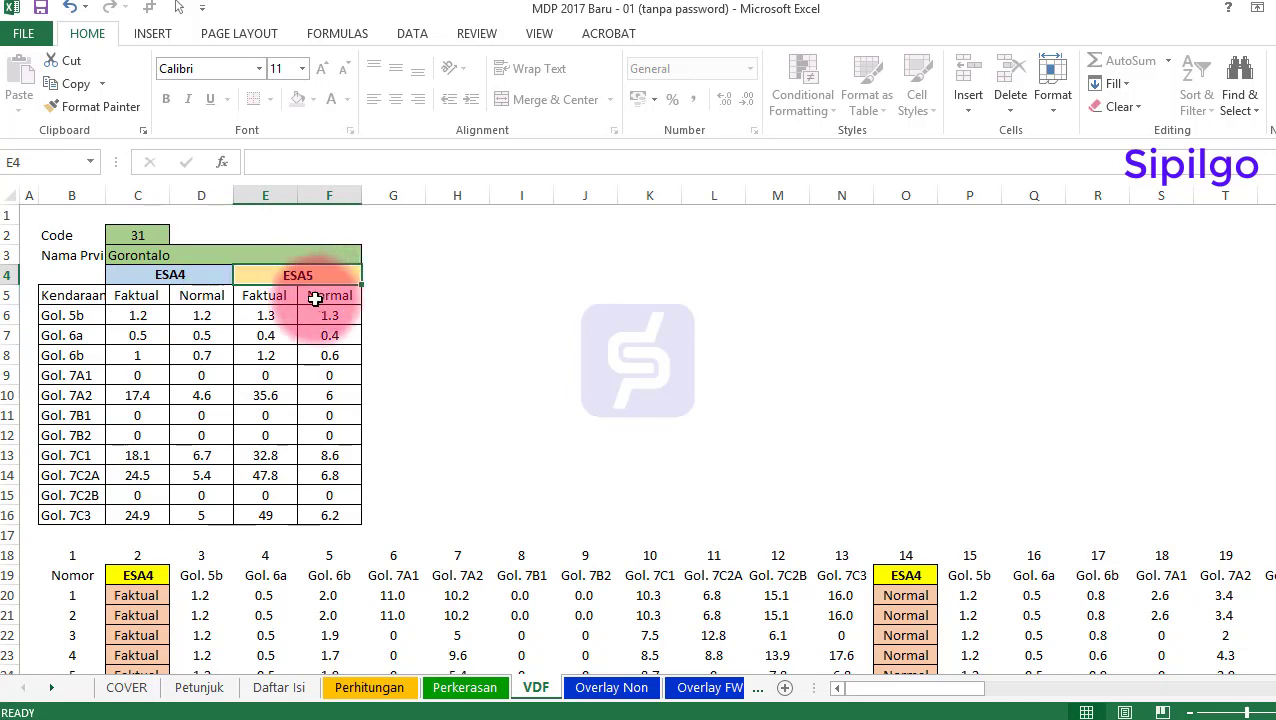
pyautogui.click(268, 297)
pyautogui.click(333, 295)
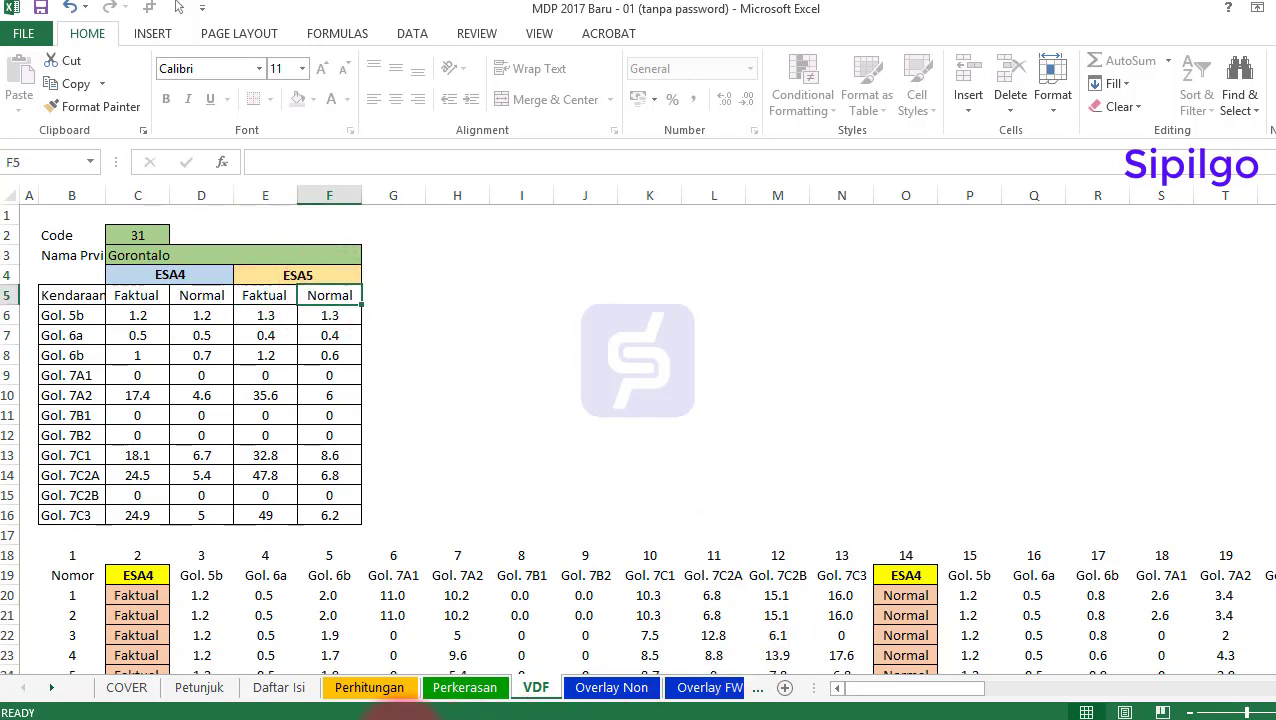
# Consult the Vehicle Damage Factor tables in Suplemen MDP 2017.pdf in Acrobat, and return to Excel to review C6:F16 on the VDF sheet
pyautogui.click(400, 716)
pyautogui.click(509, 653)
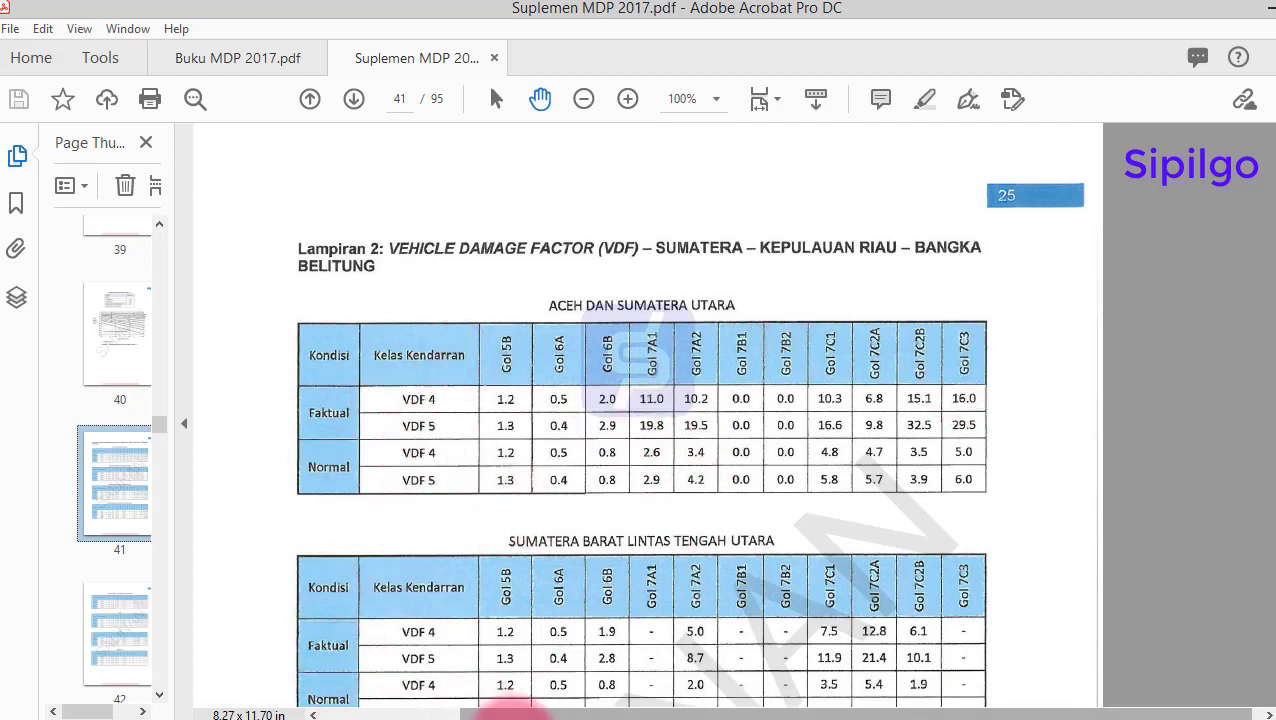
pyautogui.moveTo(505, 712)
pyautogui.click(509, 625)
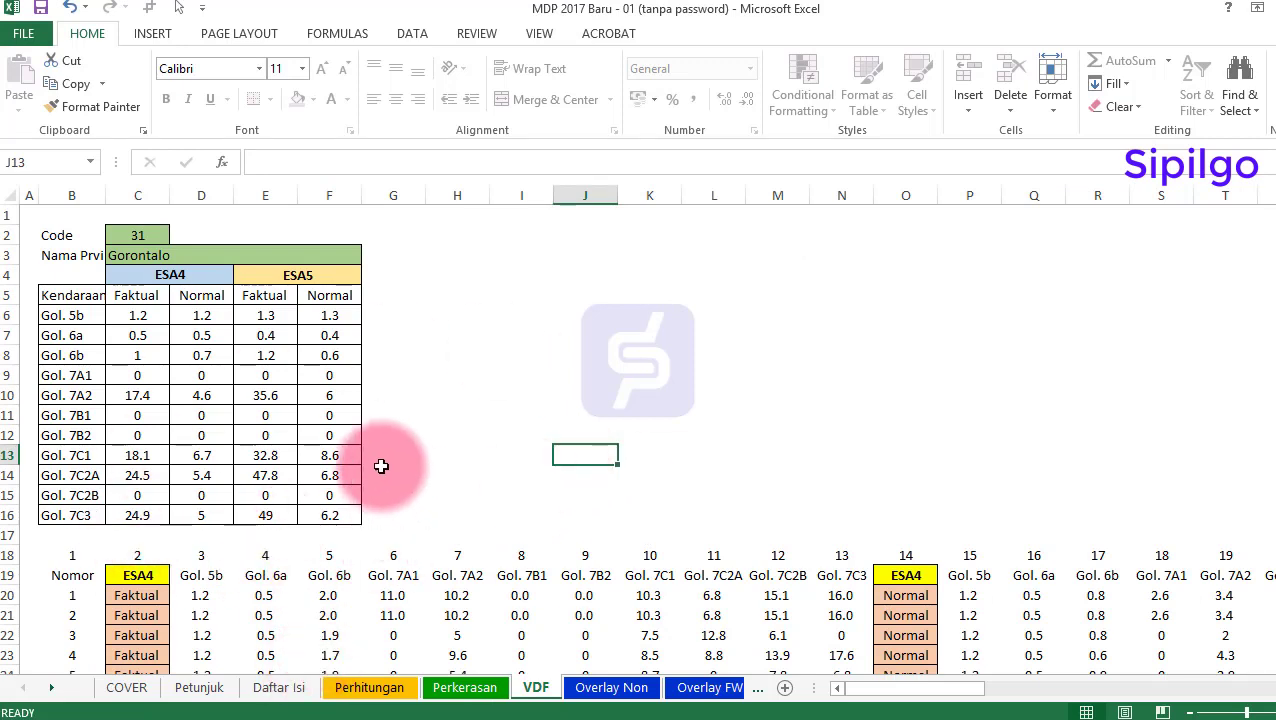
pyautogui.click(129, 314)
pyautogui.moveTo(129, 314); pyautogui.dragTo(313, 512)
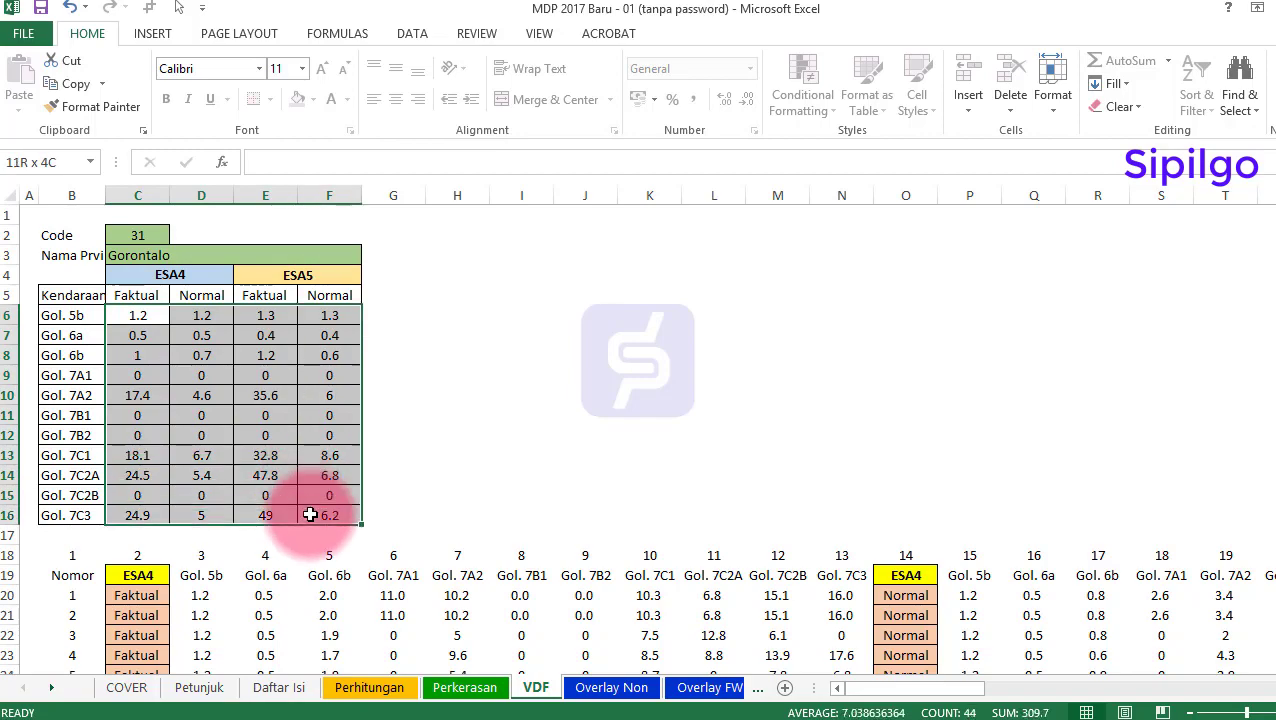
# Examine the Umur rencana value on the Perhitungan sheet and its reference, Tabel 2.1 Umur Rencana Perkerasan Jalan Baru
pyautogui.click(368, 690)
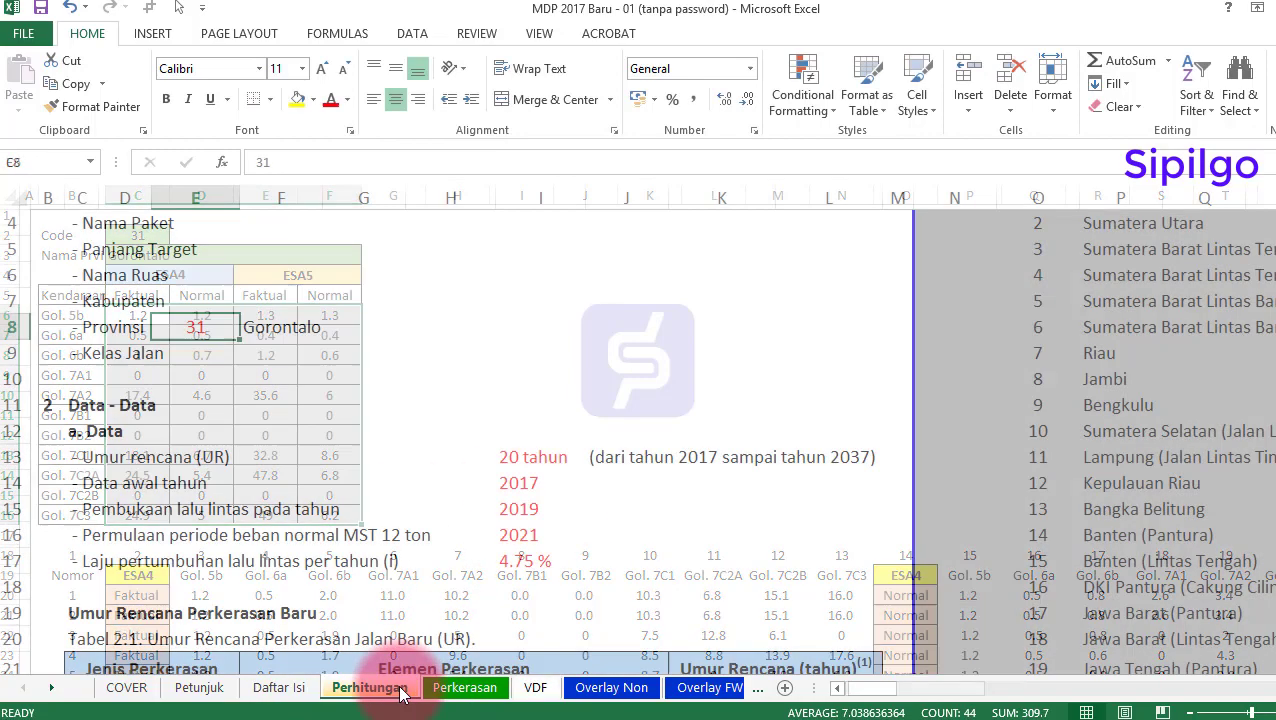
pyautogui.scroll(-2, 442, 453)
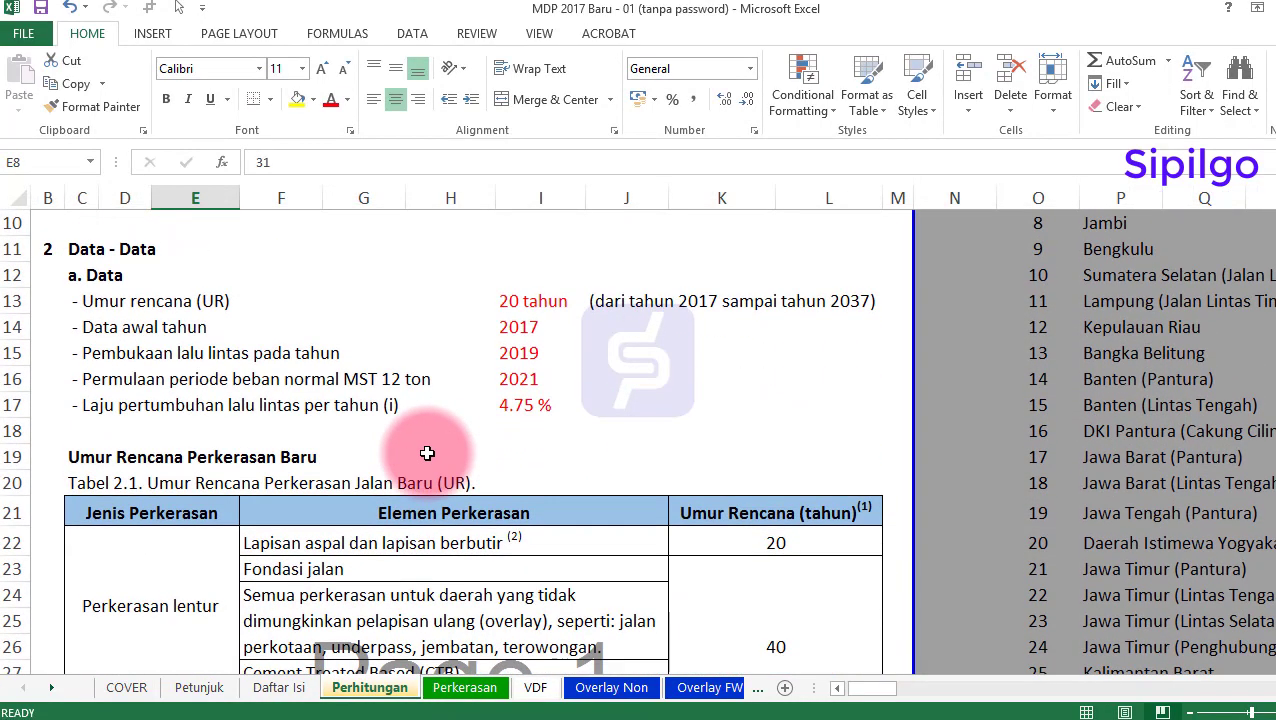
pyautogui.click(196, 306)
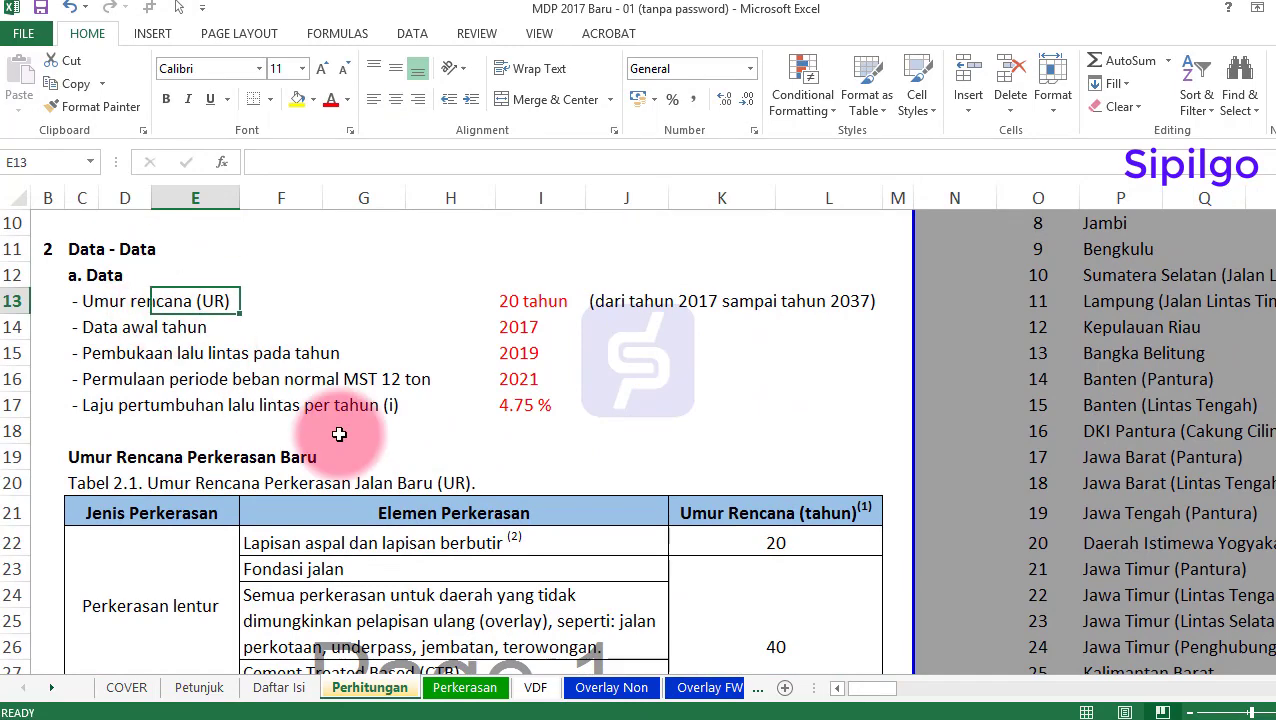
pyautogui.click(528, 300)
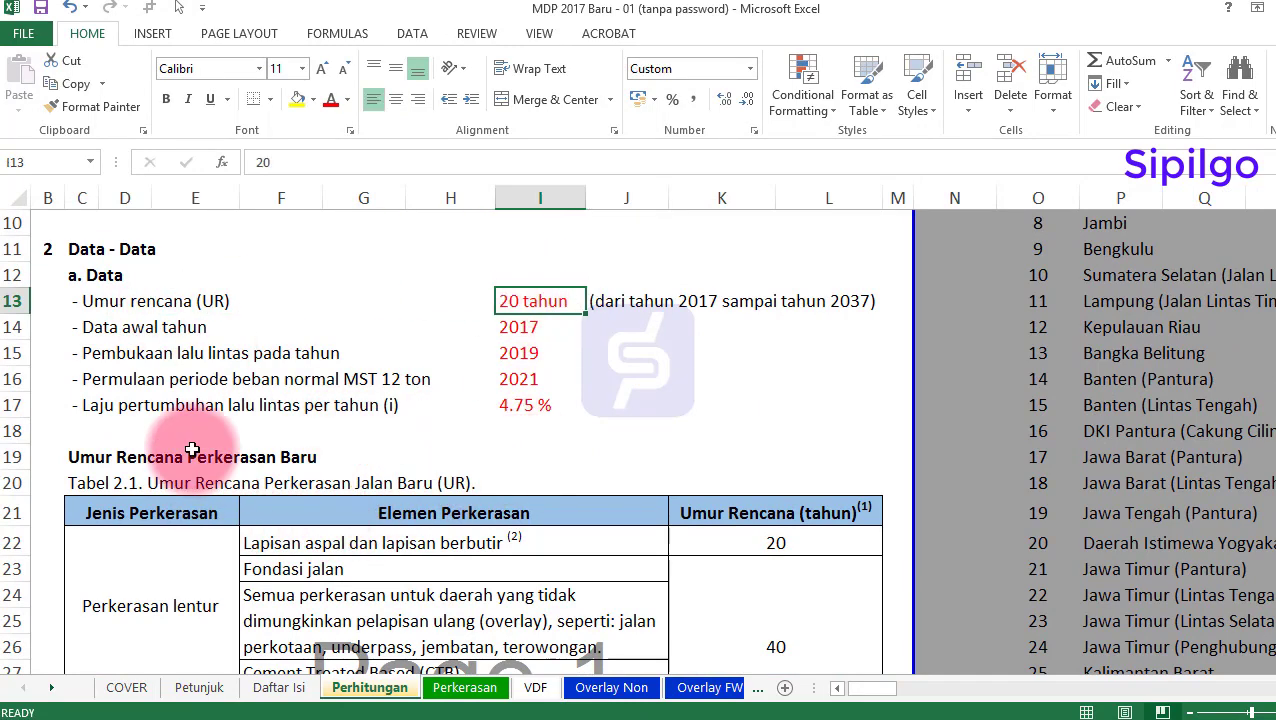
pyautogui.scroll(-2, 192, 450)
pyautogui.click(94, 322)
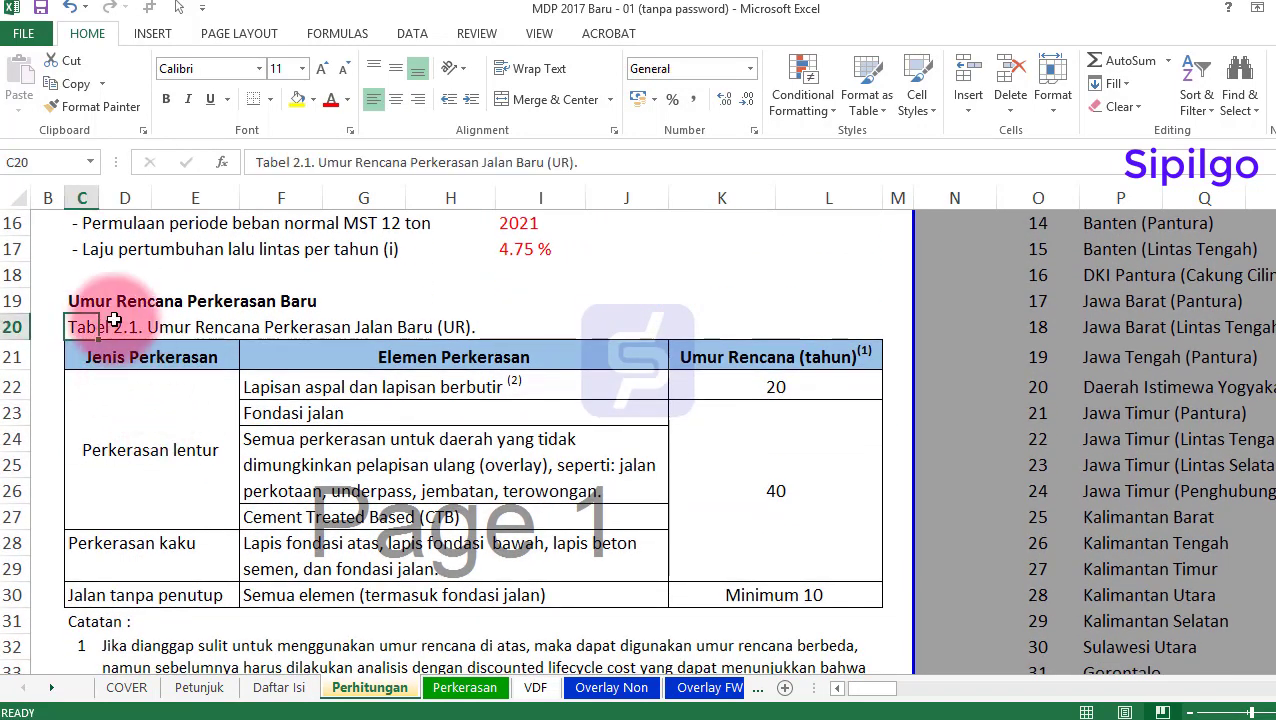
pyautogui.click(86, 302)
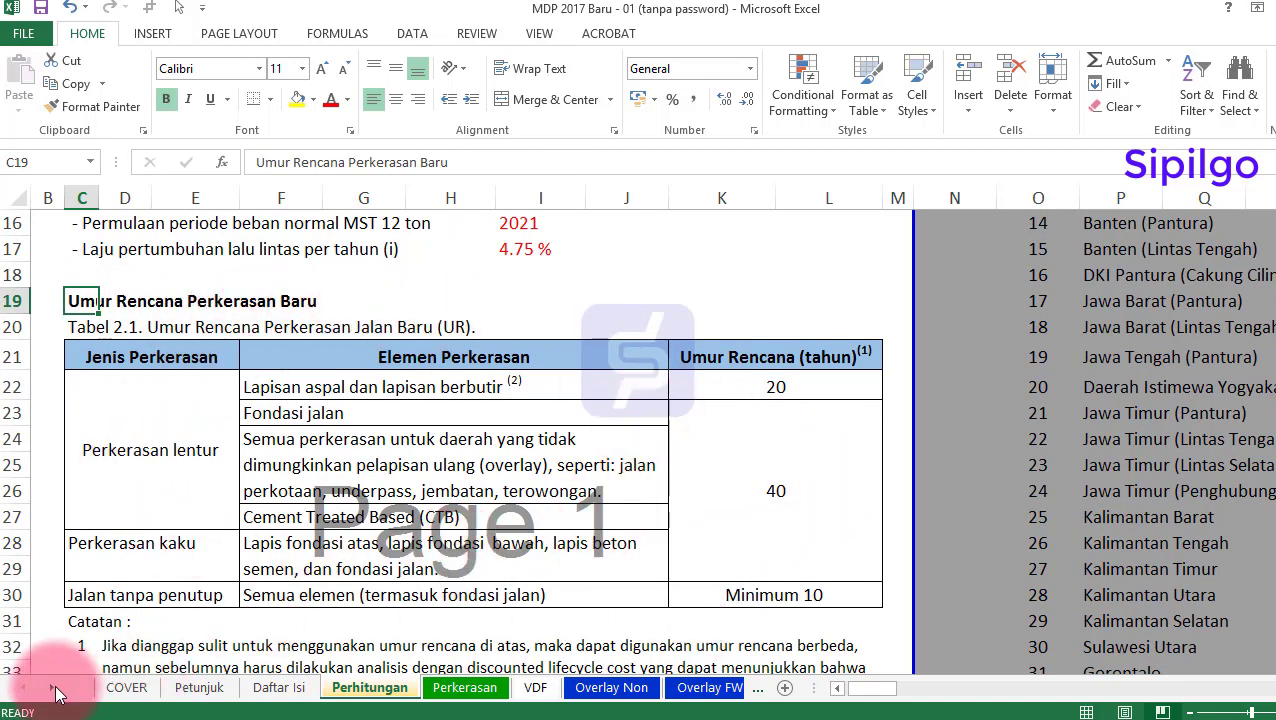
# View the Perkerasan sheet alongside the Perhitungan sheet for the new pavement design
pyautogui.click(55, 690)
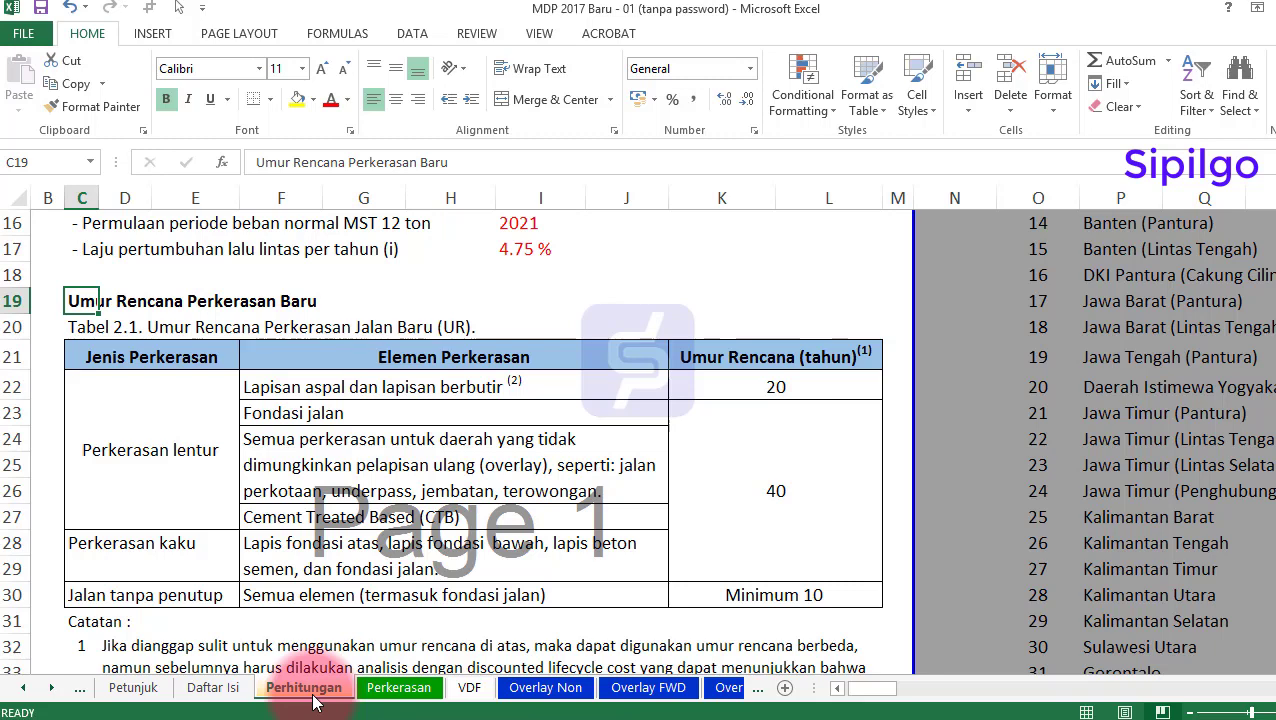
pyautogui.click(396, 688)
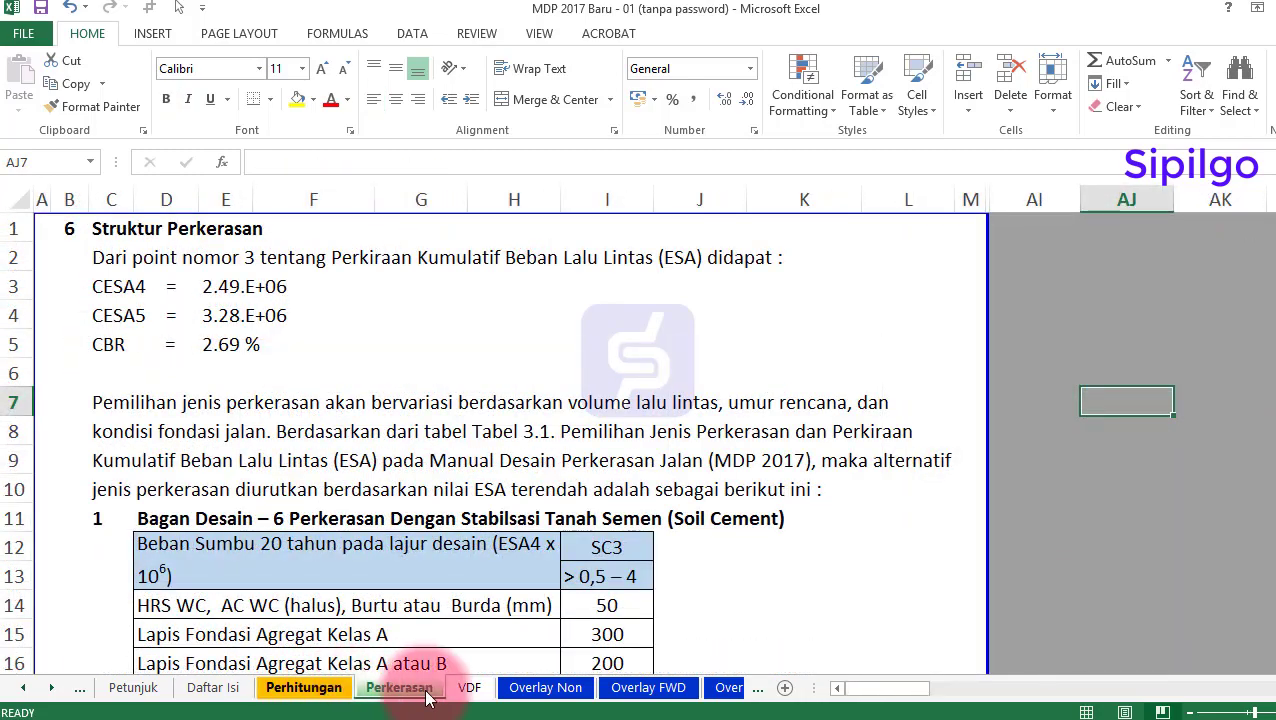
pyautogui.click(322, 688)
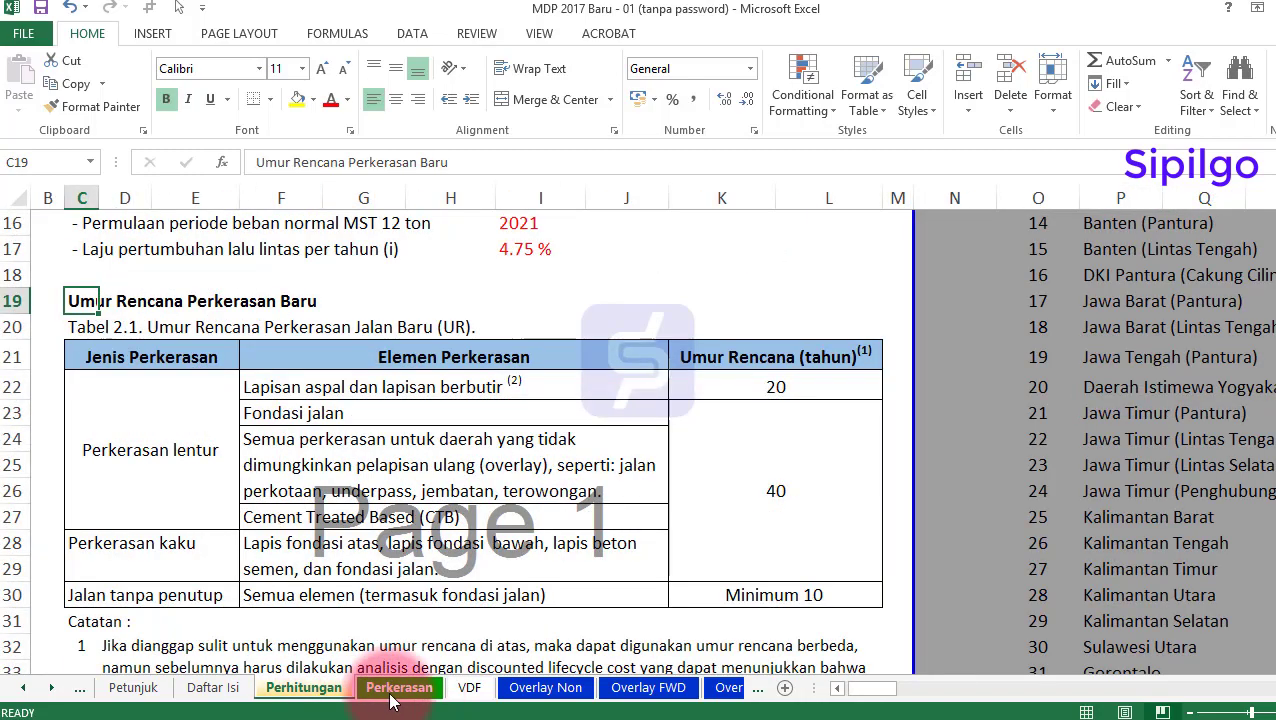
pyautogui.click(392, 690)
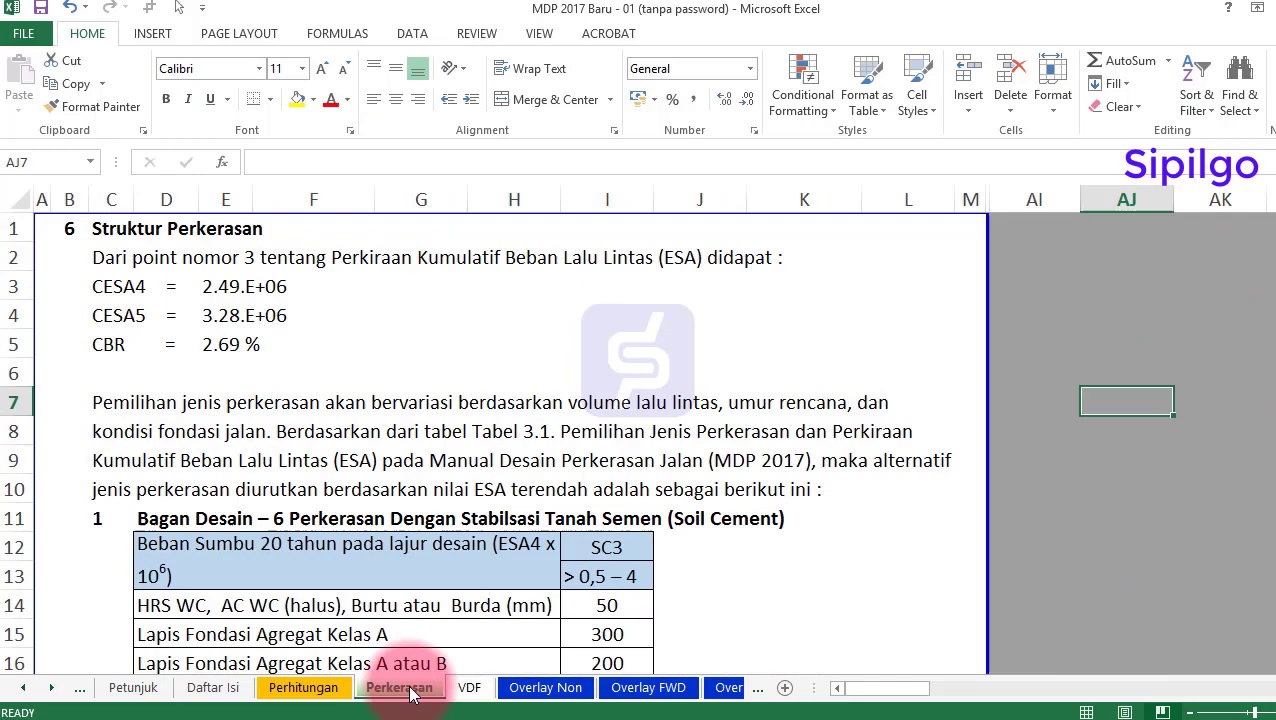
# View the Overlay Non, Overlay FWD and Overlay BB sheets in turn
pyautogui.click(555, 690)
pyautogui.click(650, 690)
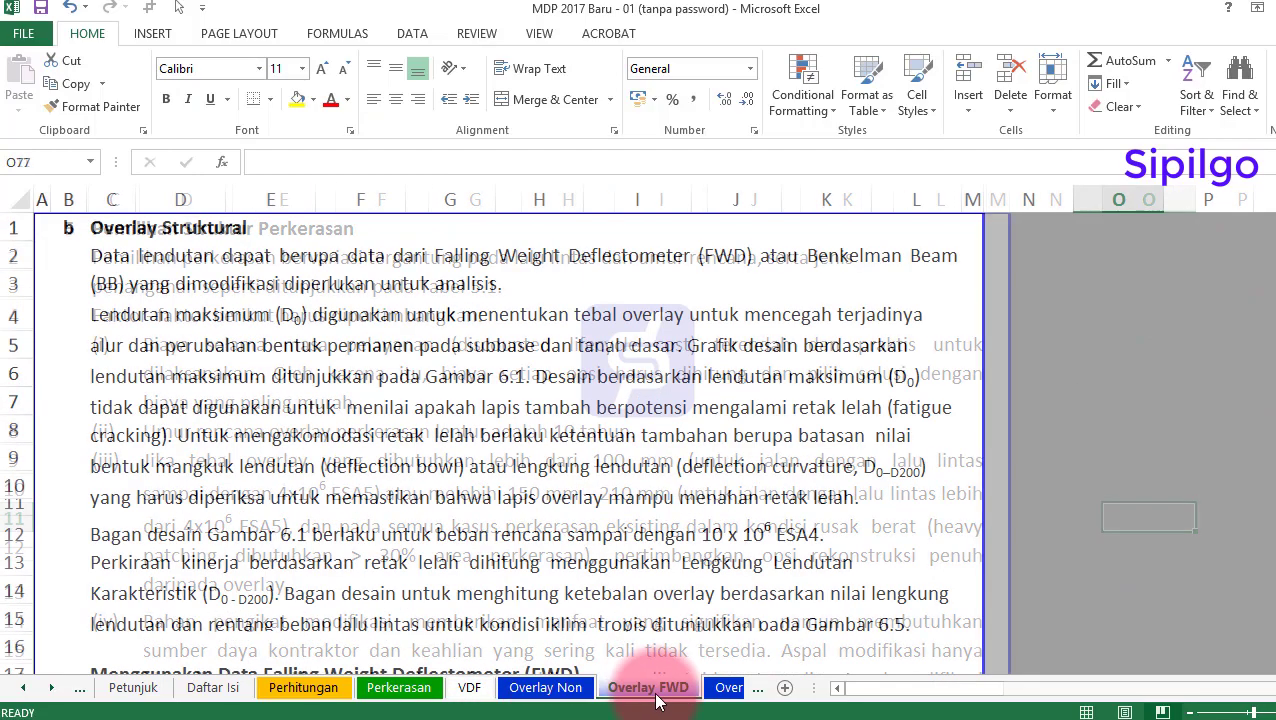
pyautogui.click(729, 688)
# View the Tp Penutup sheet for unpaved roads alongside the Overlay BB sheet
pyautogui.click(51, 688)
pyautogui.click(51, 688)
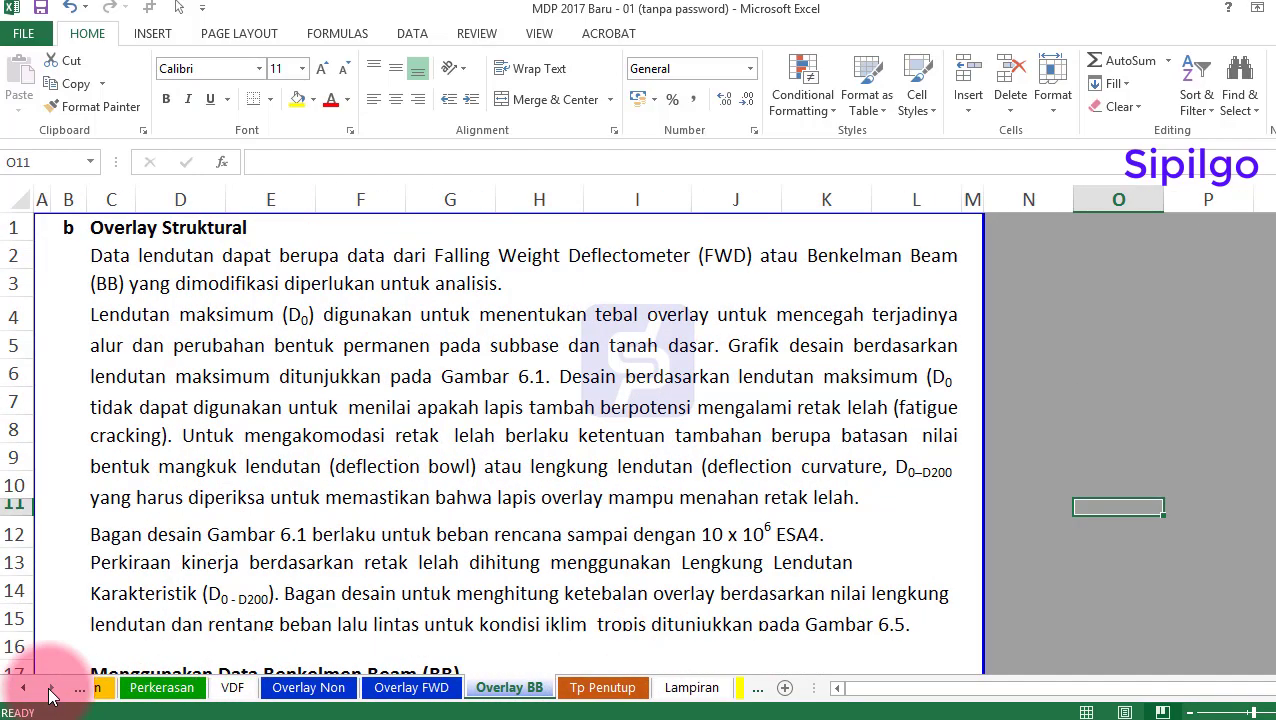
pyautogui.click(51, 688)
pyautogui.click(51, 688)
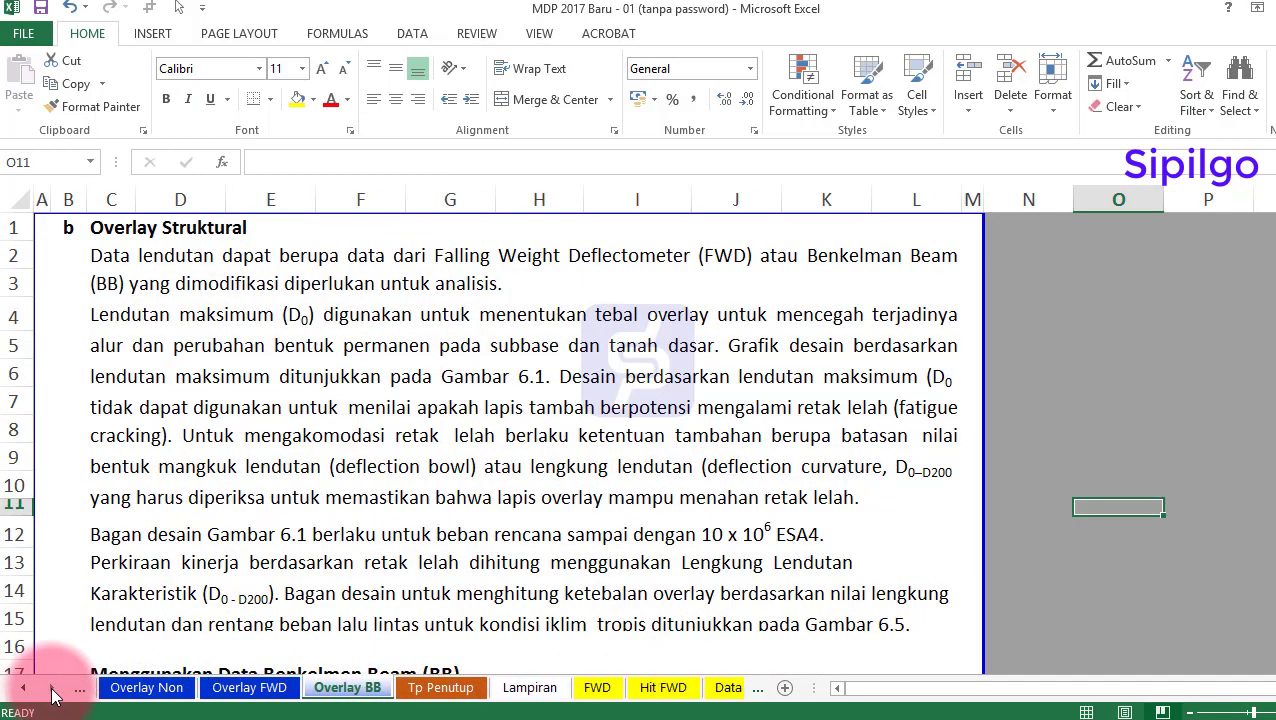
pyautogui.click(438, 688)
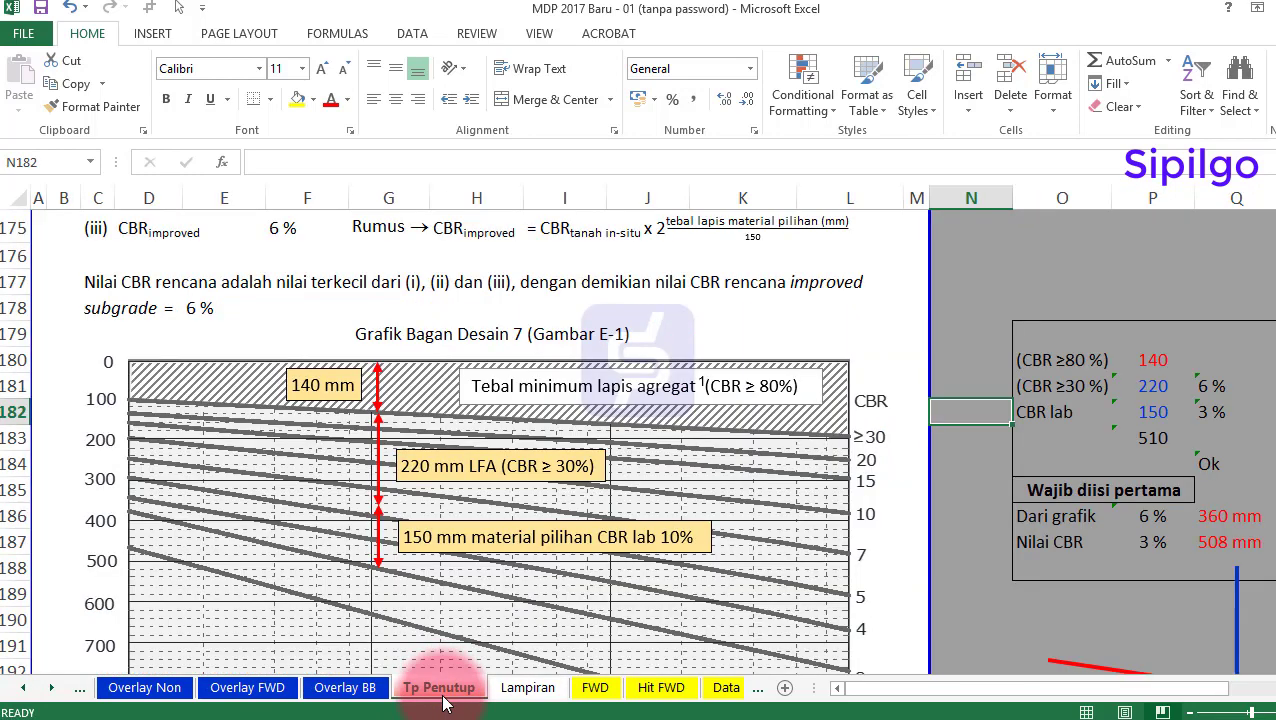
pyautogui.click(343, 690)
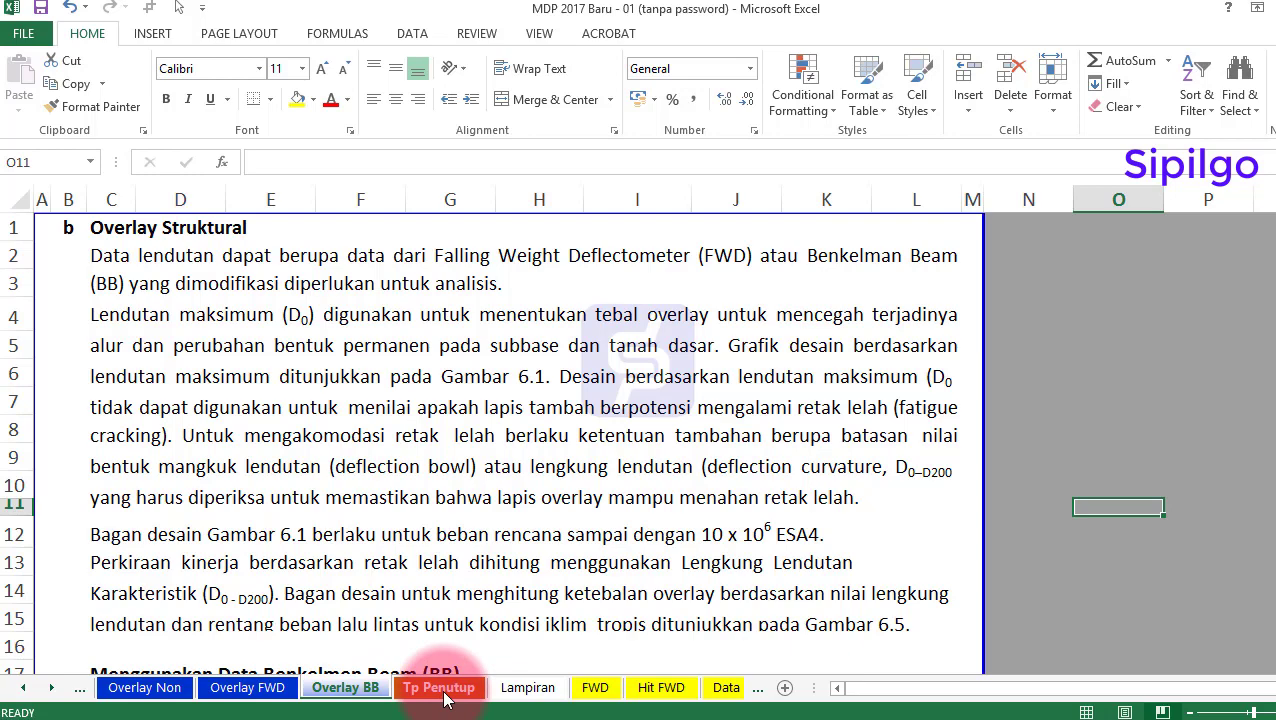
pyautogui.click(444, 697)
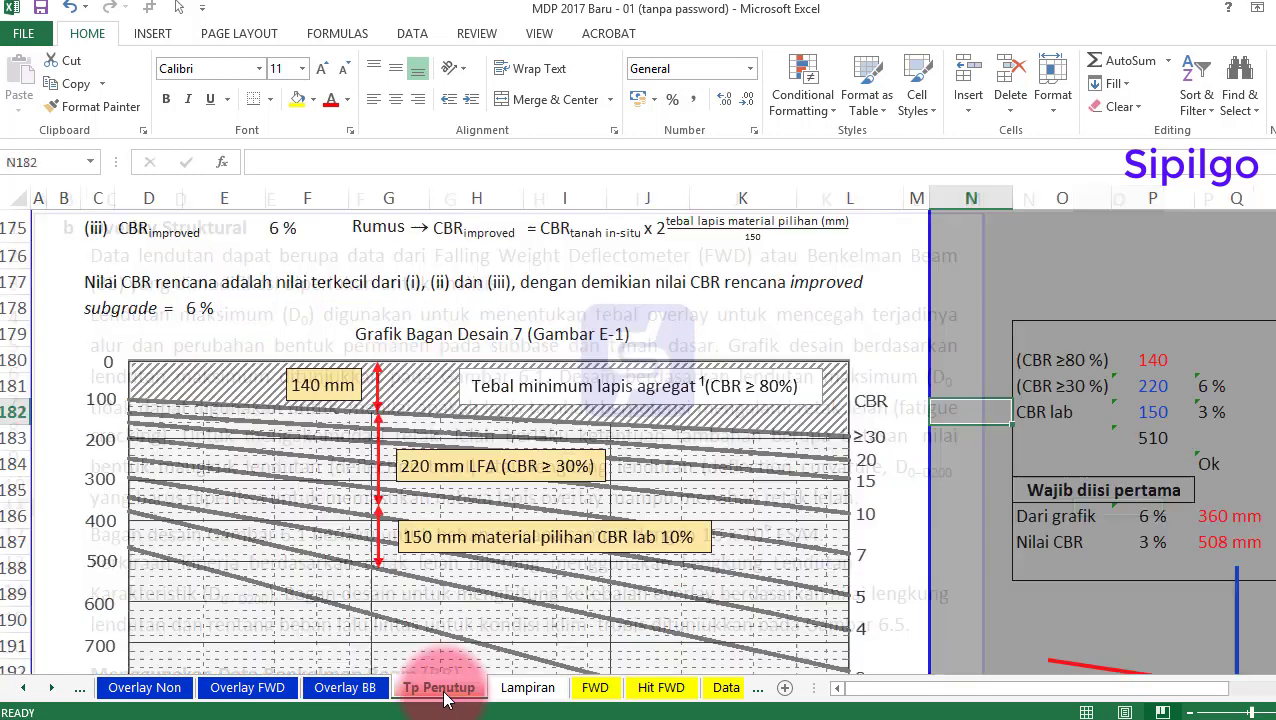
# Compare the Umur rencana in I13 of the Perhitungan sheet with the Tabel 2.1 design life for Lapisan aspal dan lapisan berbutir
pyautogui.click(24, 690)
pyautogui.click(24, 690)
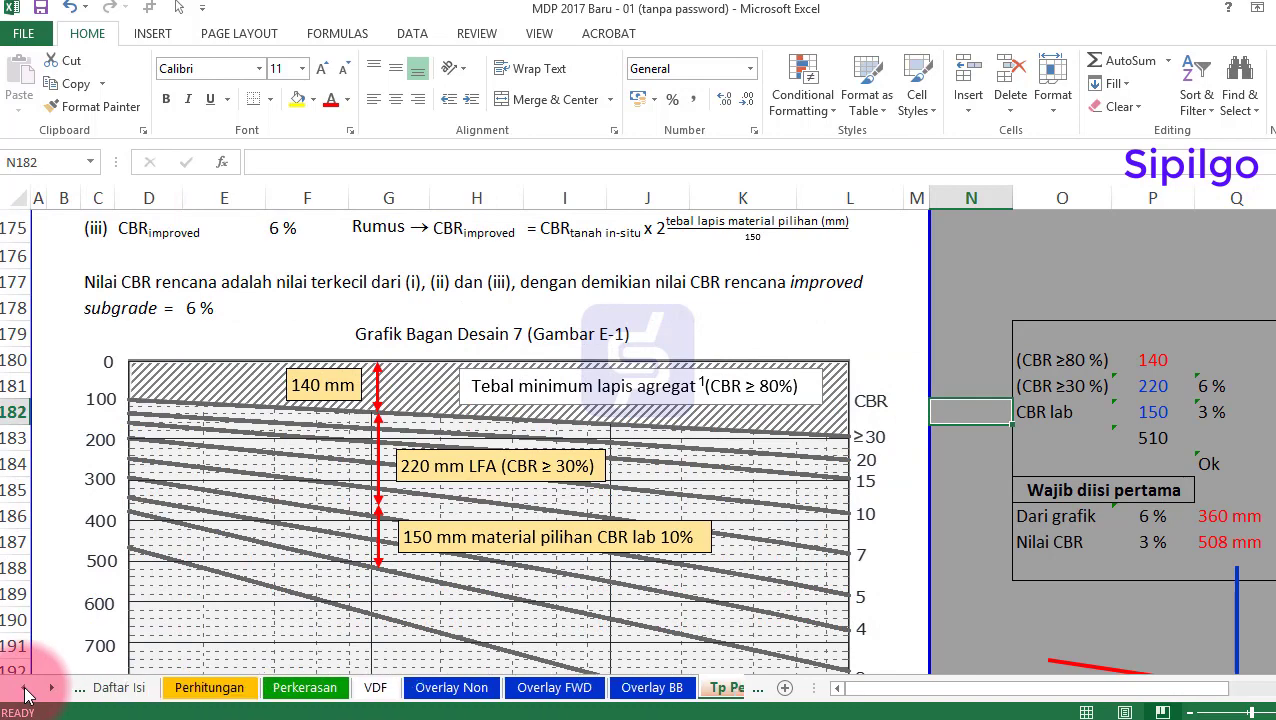
pyautogui.click(24, 690)
pyautogui.click(290, 690)
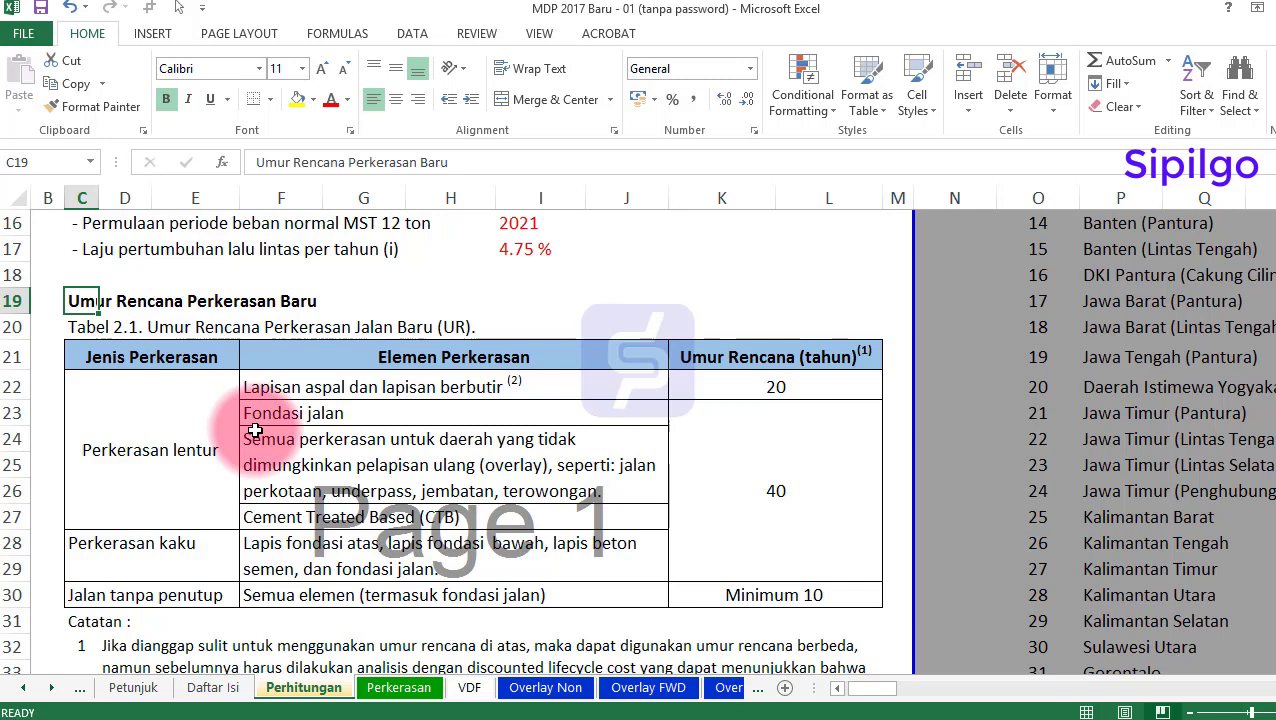
pyautogui.scroll(1, 255, 430)
pyautogui.click(284, 465)
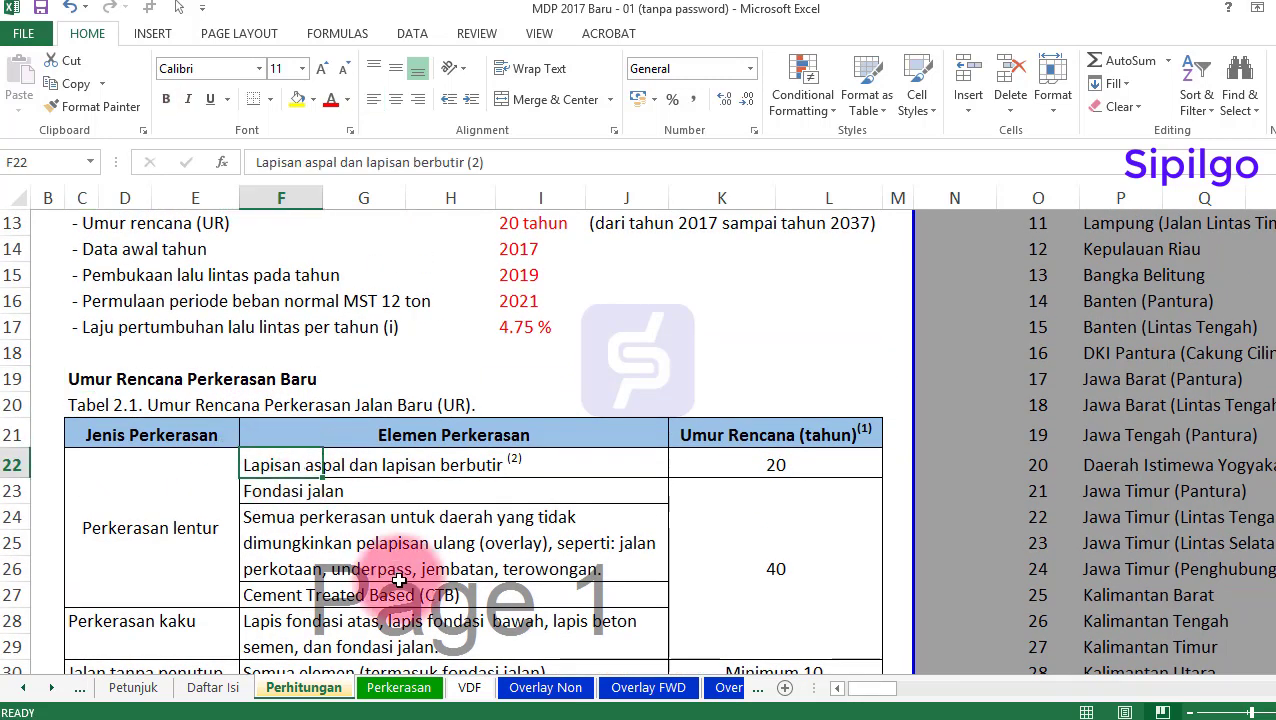
pyautogui.click(790, 464)
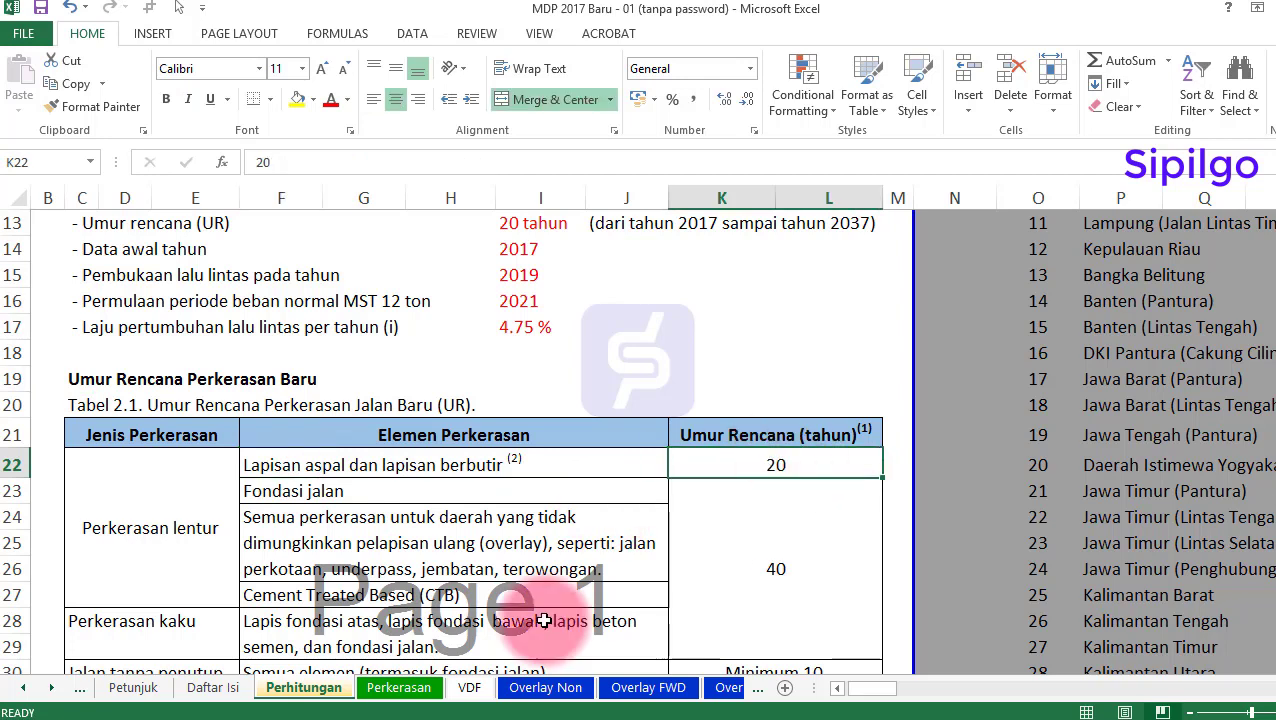
pyautogui.scroll(1, 543, 621)
pyautogui.click(530, 301)
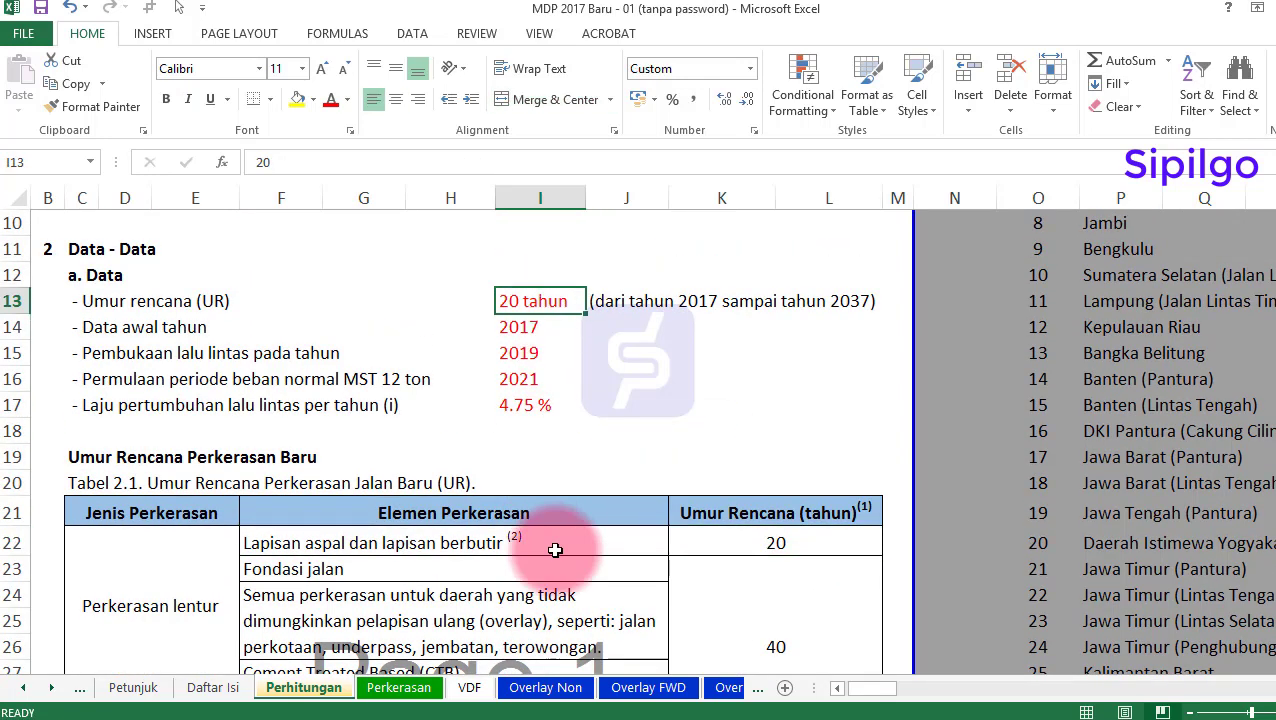
# Set Data awal tahun in I14 of the Perhitungan sheet to 2022
pyautogui.click(524, 328)
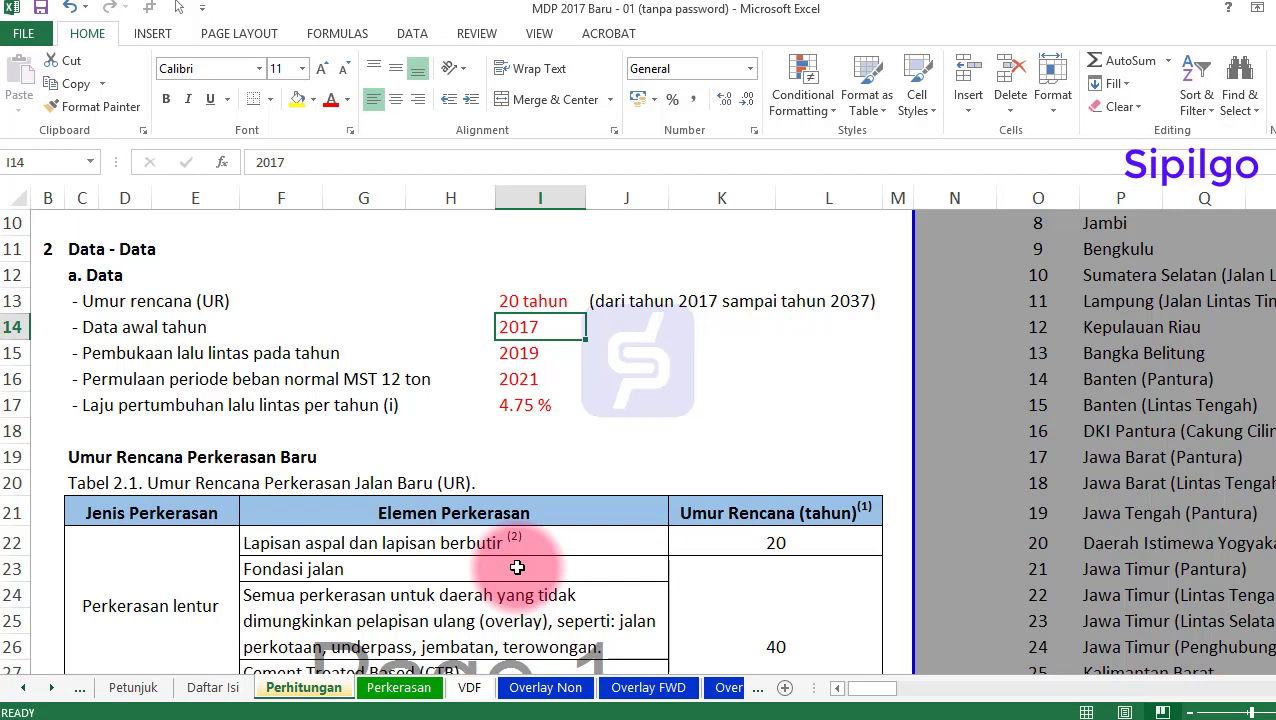
pyautogui.write('2222')
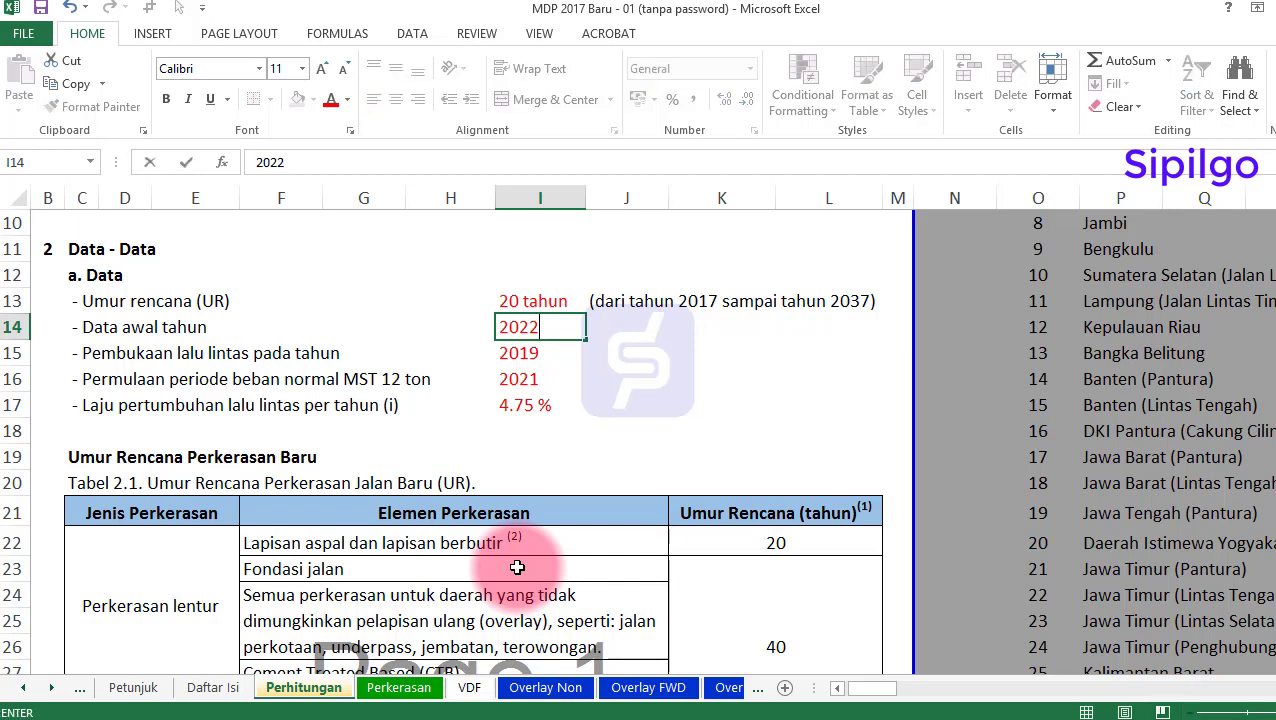
pyautogui.press('Return')
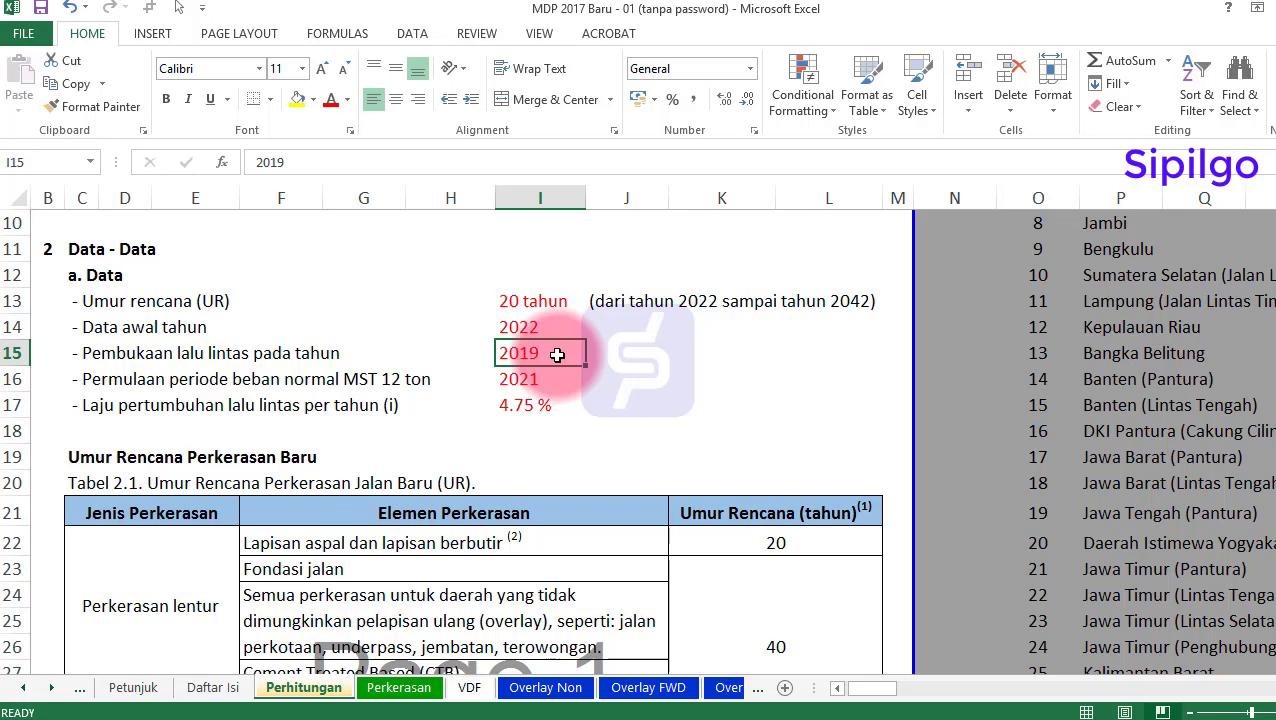
# Set Pembukaan lalu lintas pada tahun to 2024 and Permulaan periode beban normal MST 12 ton to 2025
pyautogui.write('24')
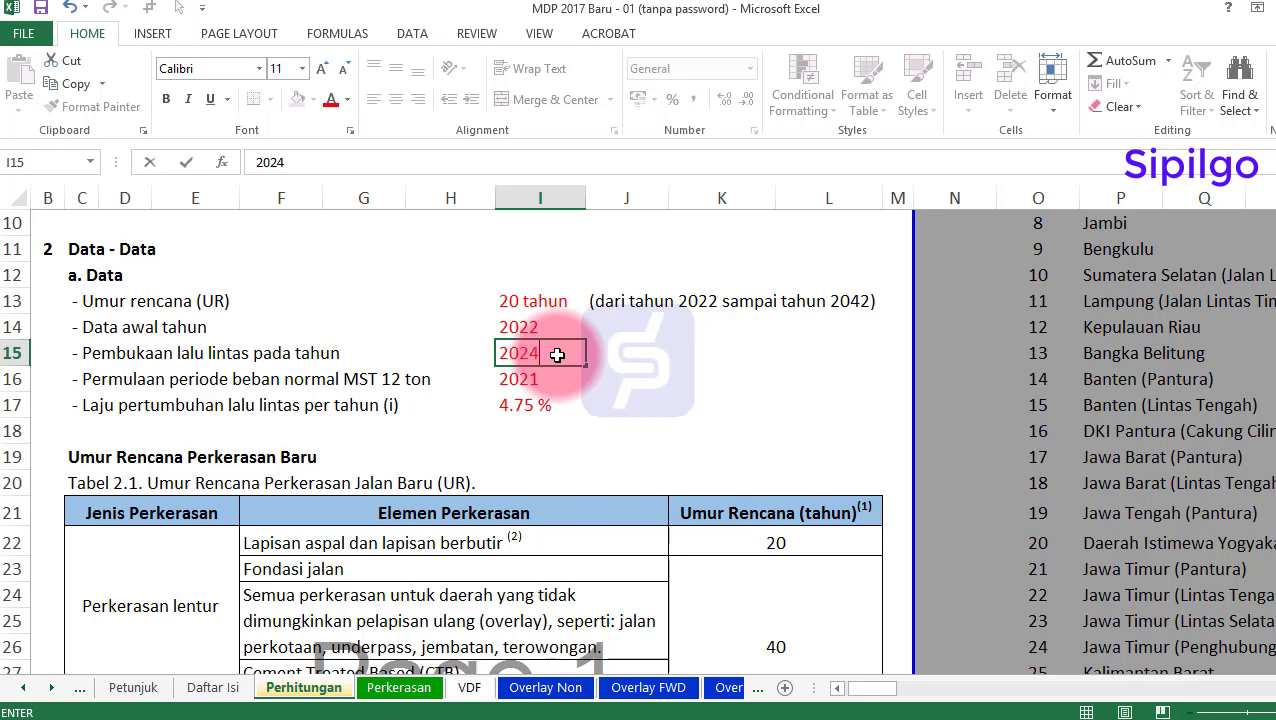
pyautogui.press('Return')
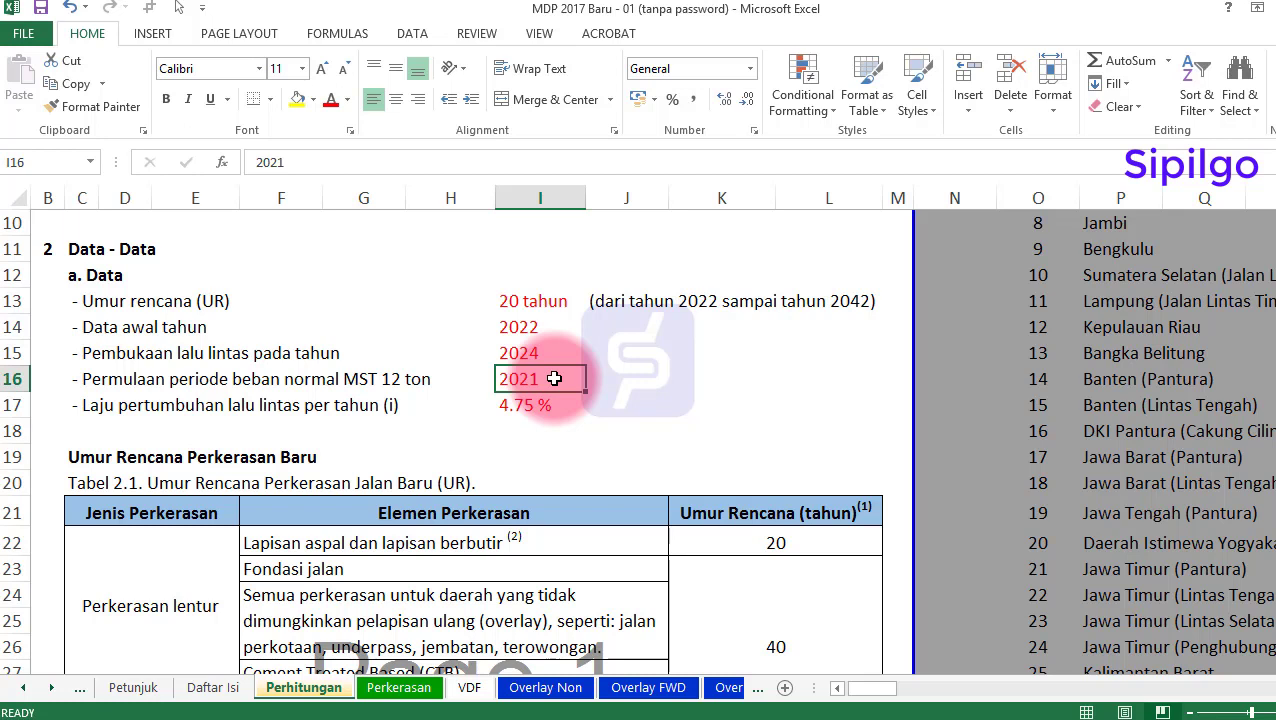
pyautogui.write('20')
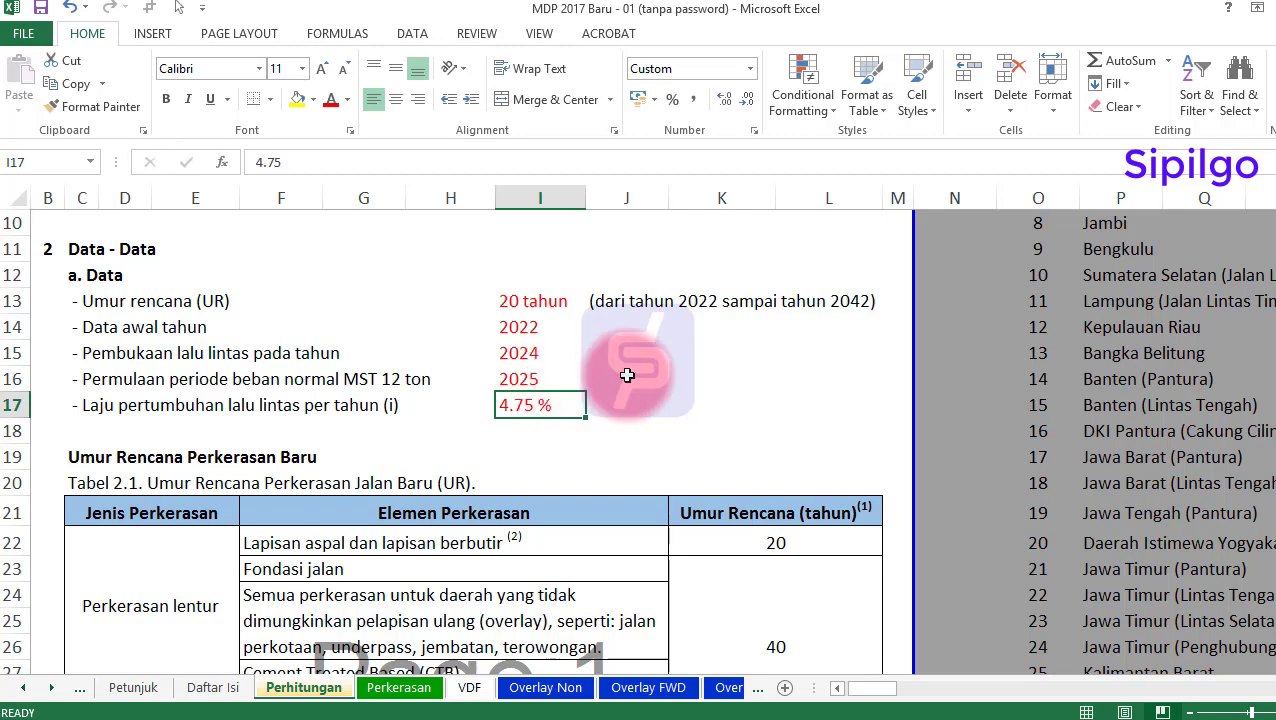
pyautogui.click(627, 375)
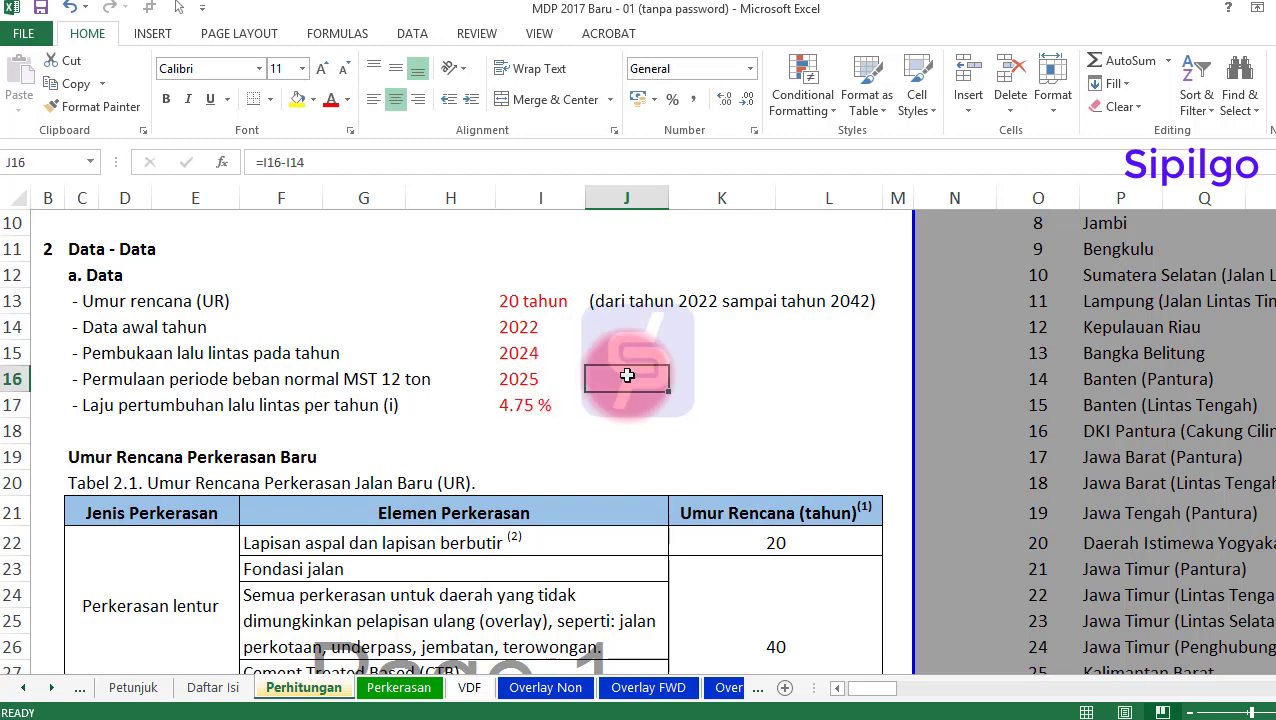
# Compare Laju pertumbuhan lalu lintas in I17 with the Faktor Pertumbuhan Lalu Lintas section and its Tabel 4.1
pyautogui.click(527, 405)
pyautogui.scroll(-1, 524, 466)
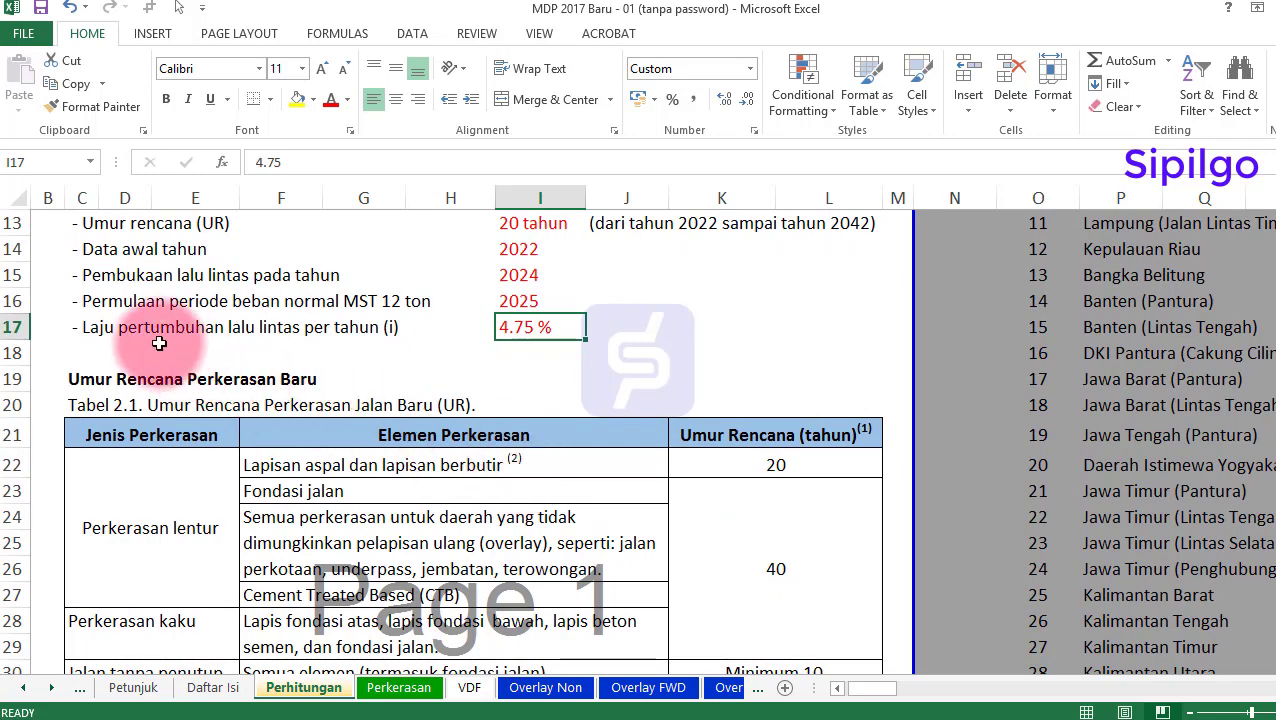
pyautogui.scroll(-6, 150, 398)
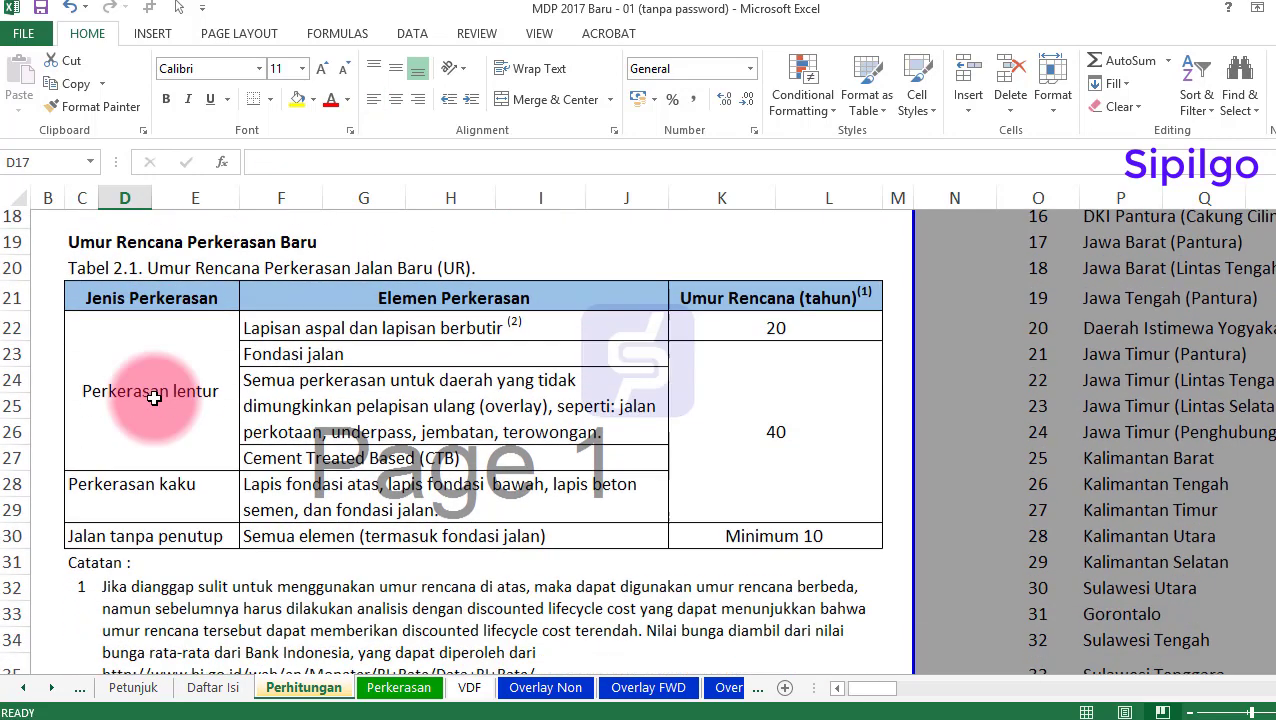
pyautogui.scroll(-2, 112, 400)
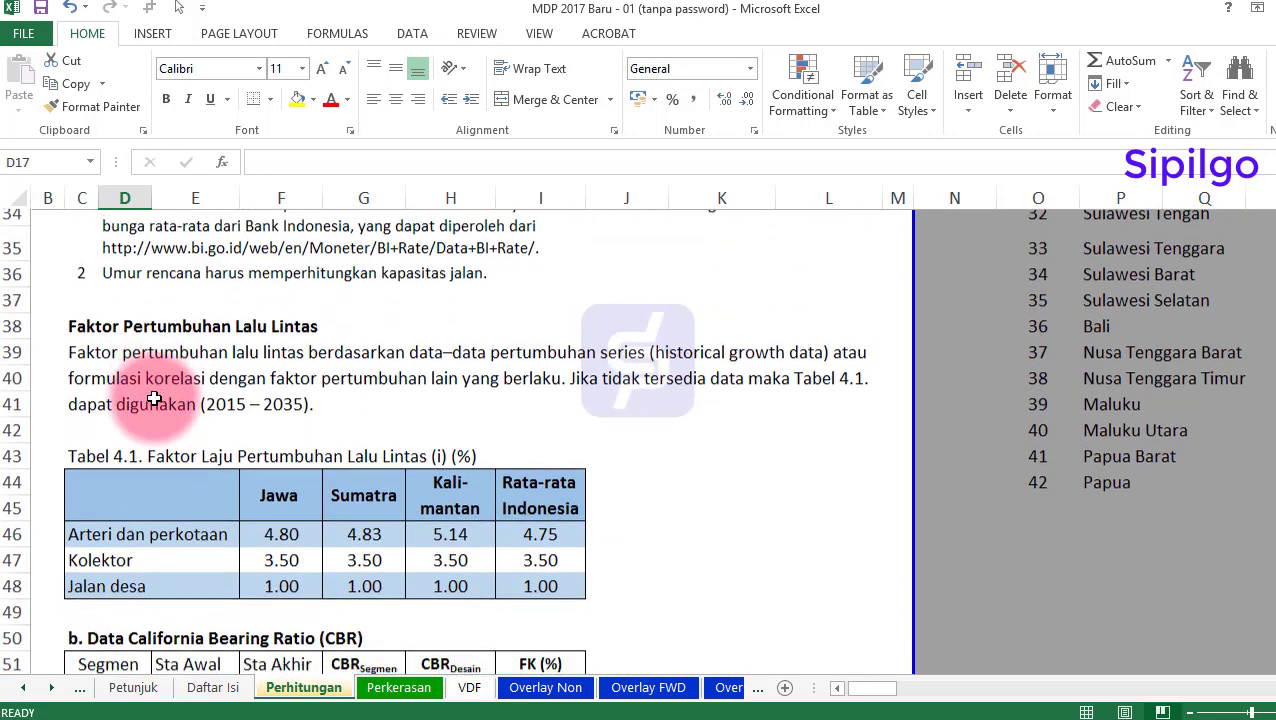
pyautogui.click(90, 254)
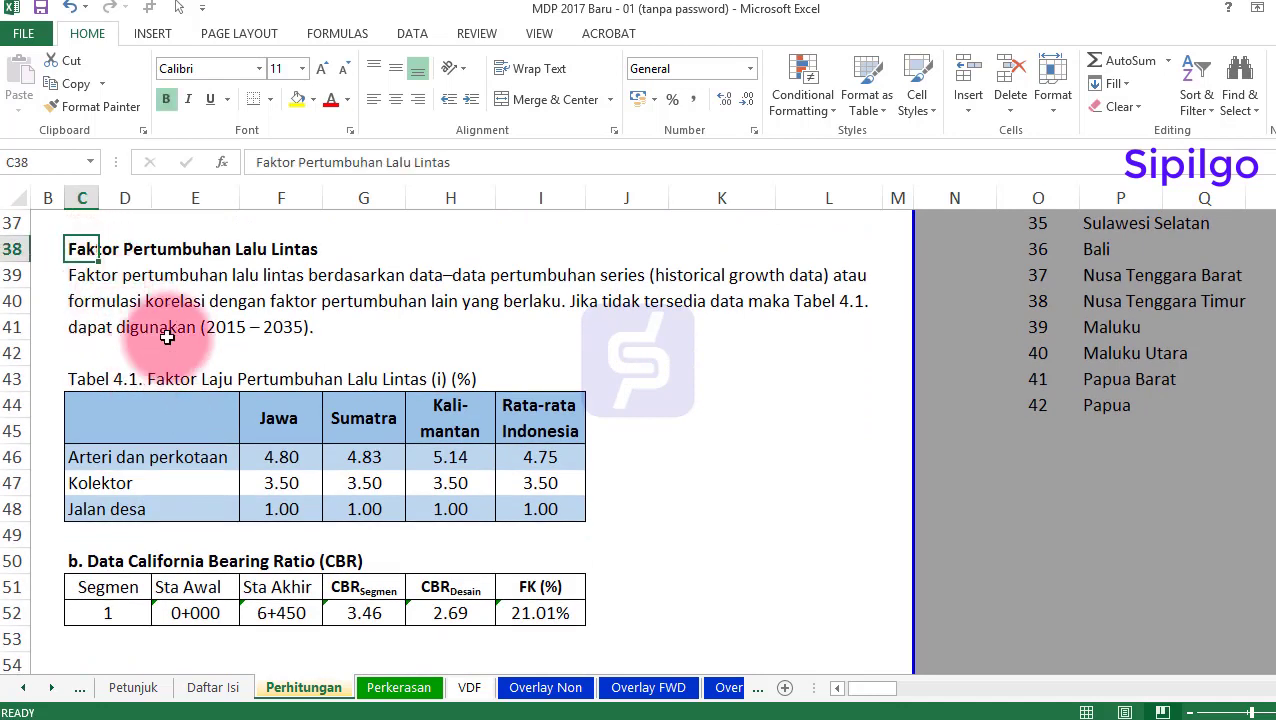
pyautogui.click(319, 485)
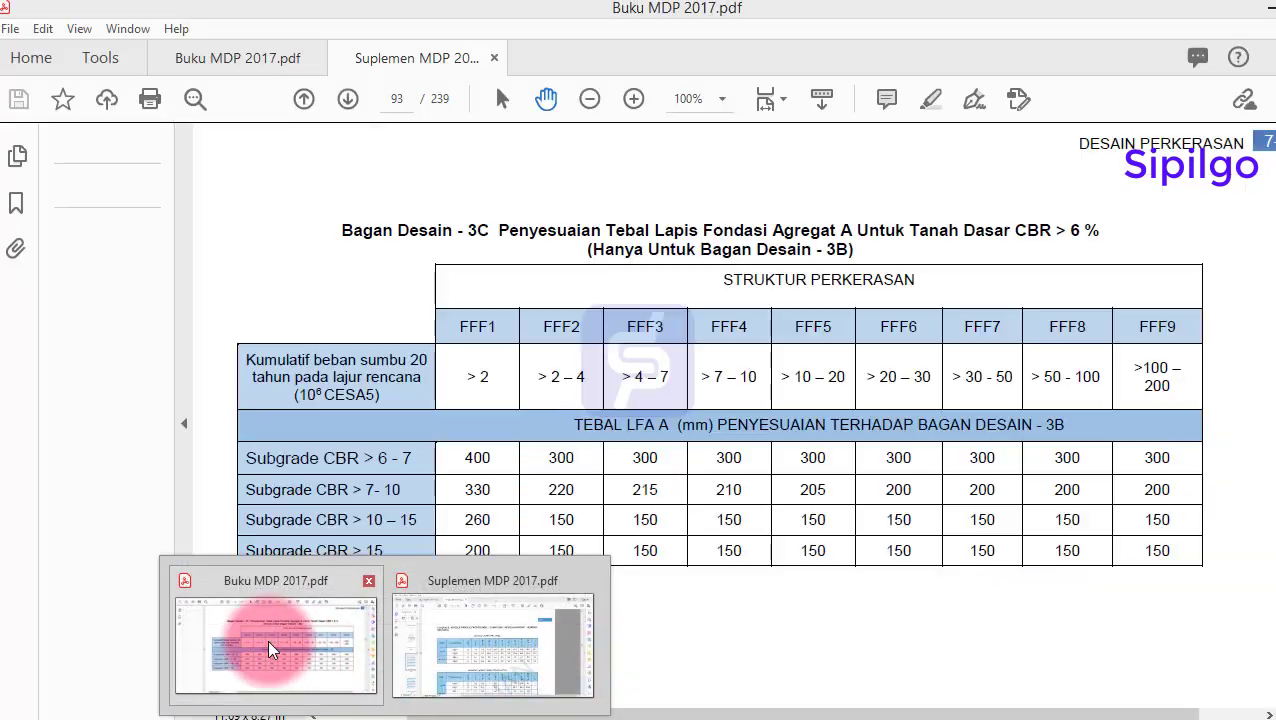
# View page 92 of Buku MDP 2017.pdf in Adobe Acrobat, and return to the Excel workbook
pyautogui.click(267, 639)
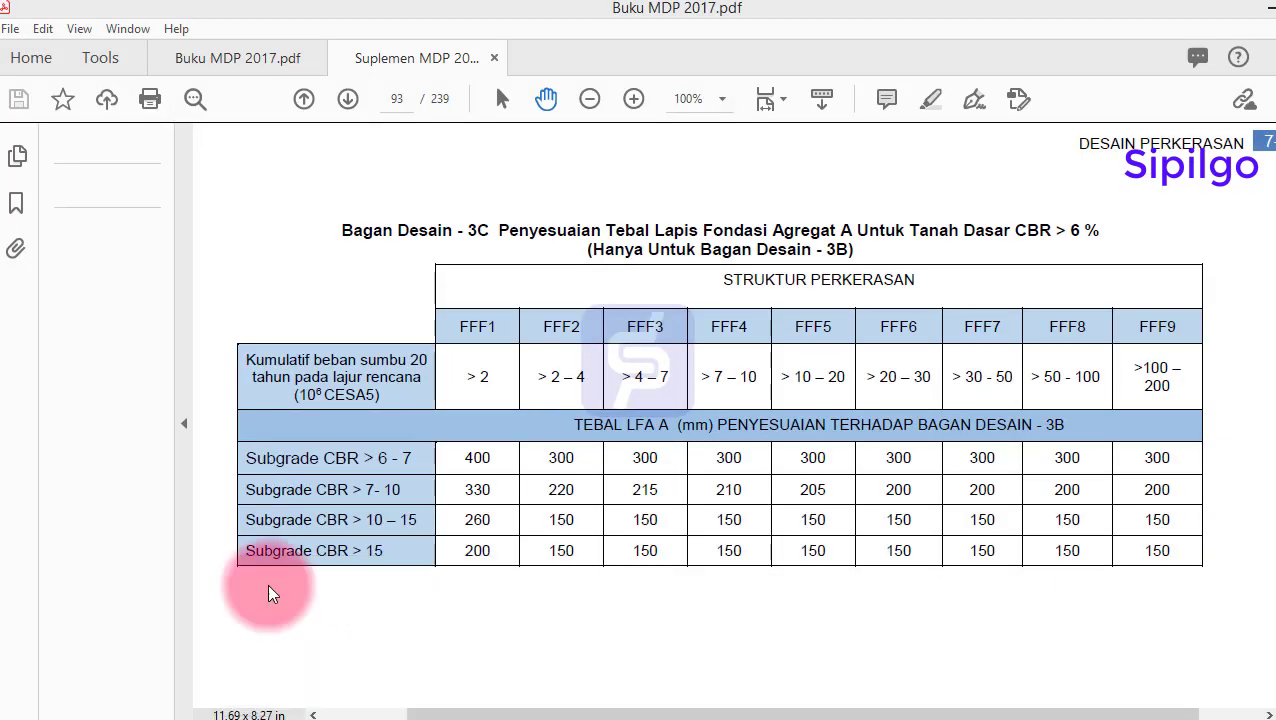
pyautogui.click(250, 57)
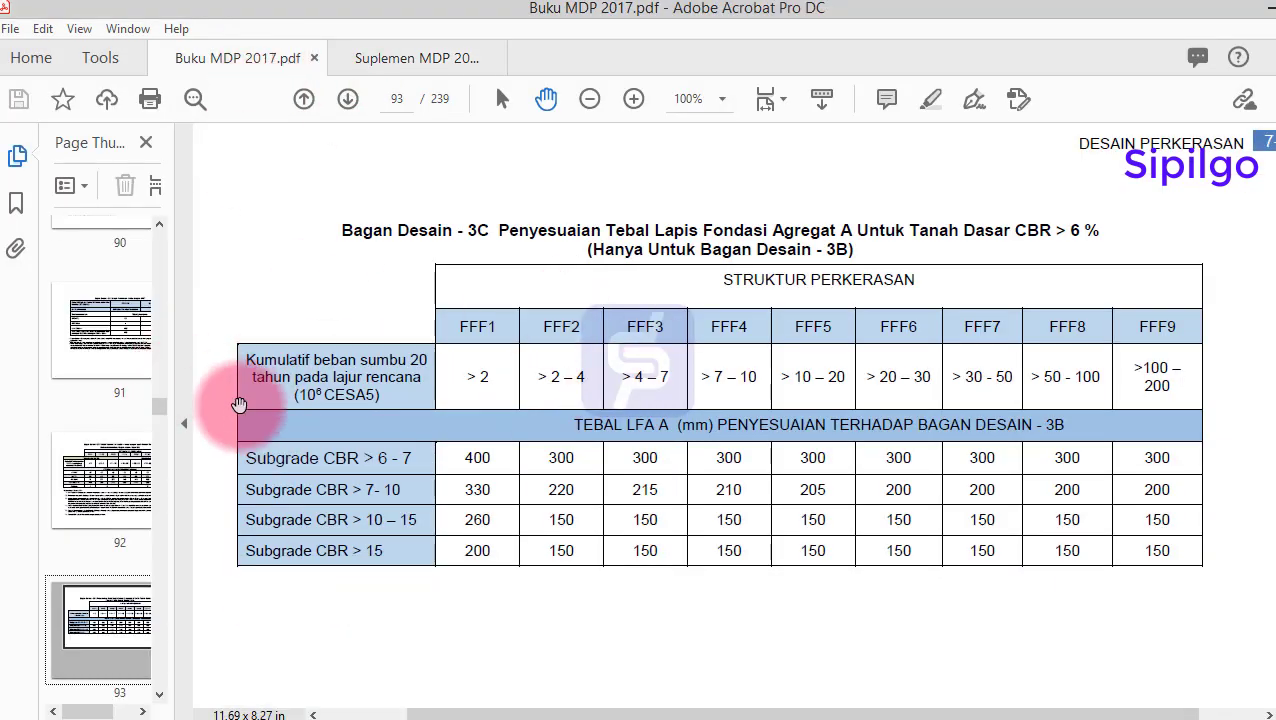
pyautogui.click(88, 470)
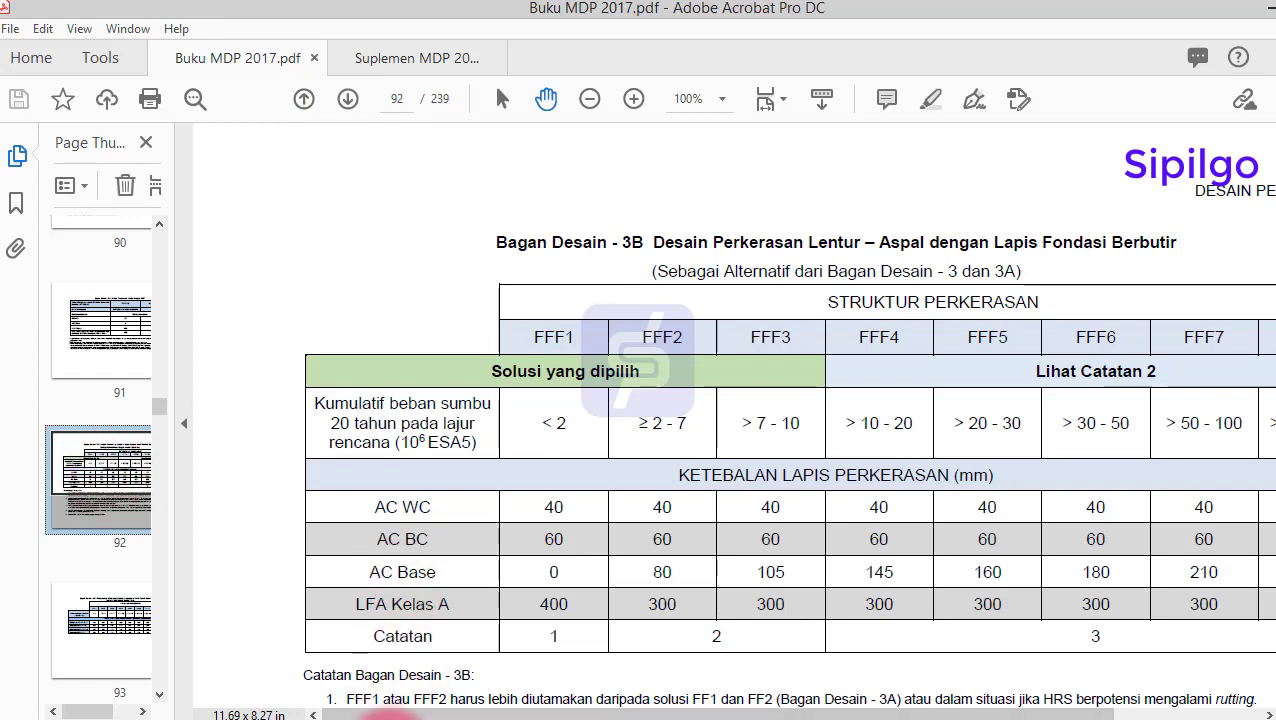
pyautogui.click(1266, 12)
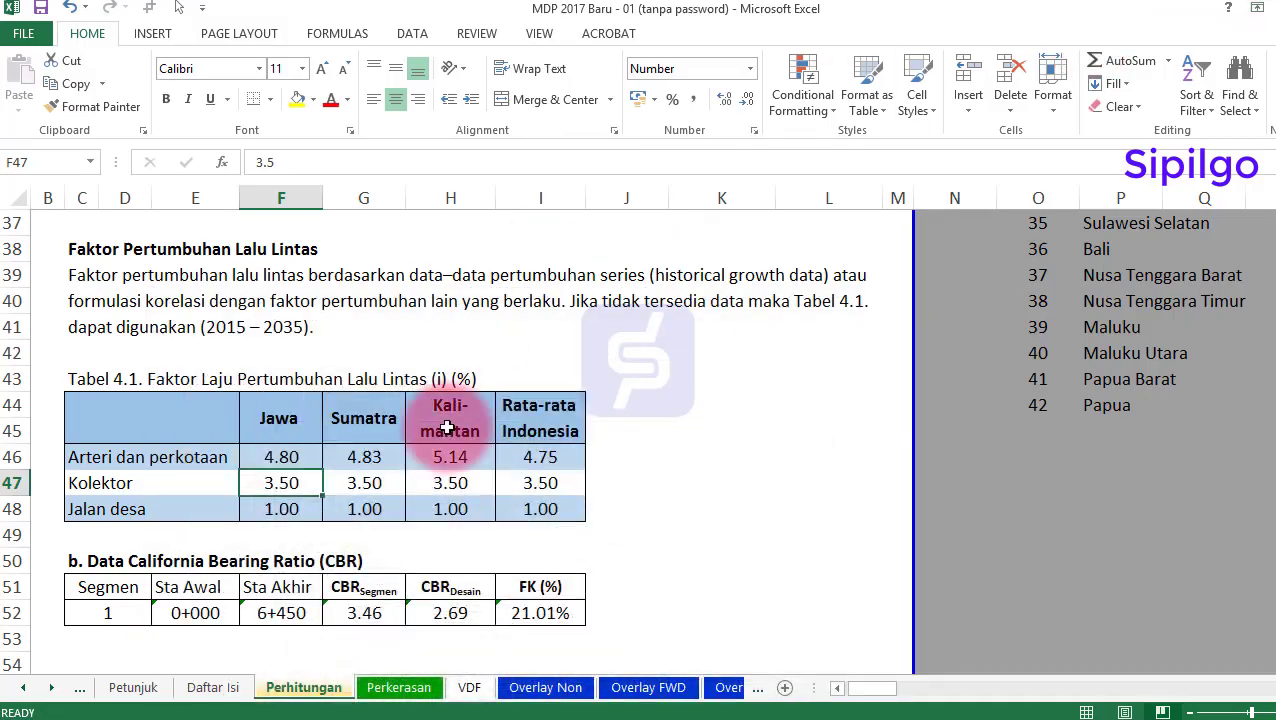
# Check the Jawa growth factor for Arteri dan perkotaan in Tabel 4.1 and the project's Provinsi in row 8
pyautogui.click(650, 507)
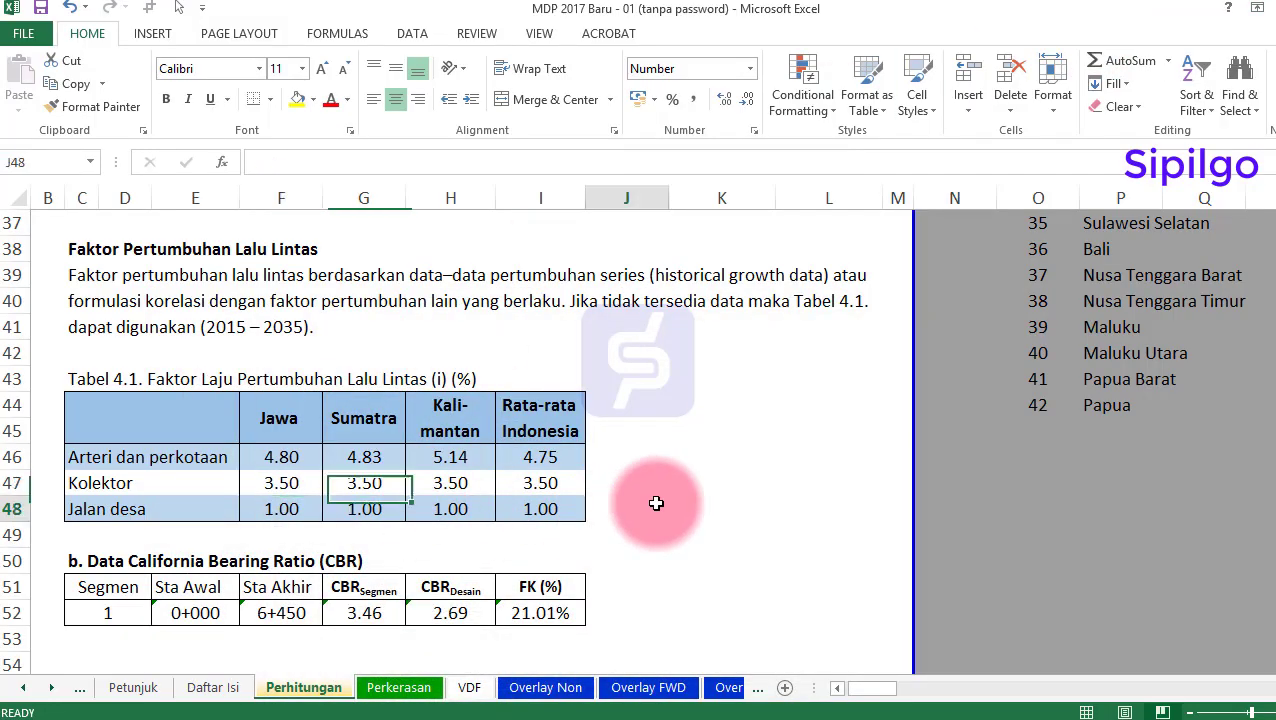
pyautogui.click(284, 459)
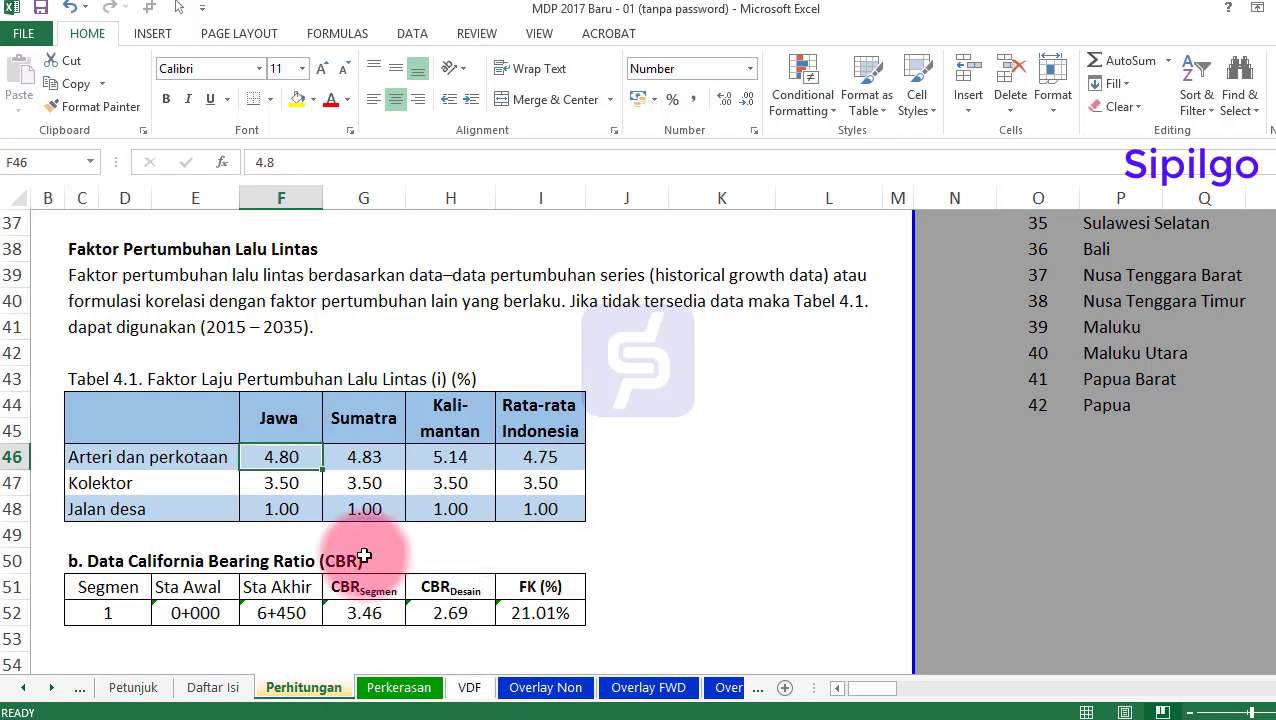
pyautogui.scroll(10, 364, 556)
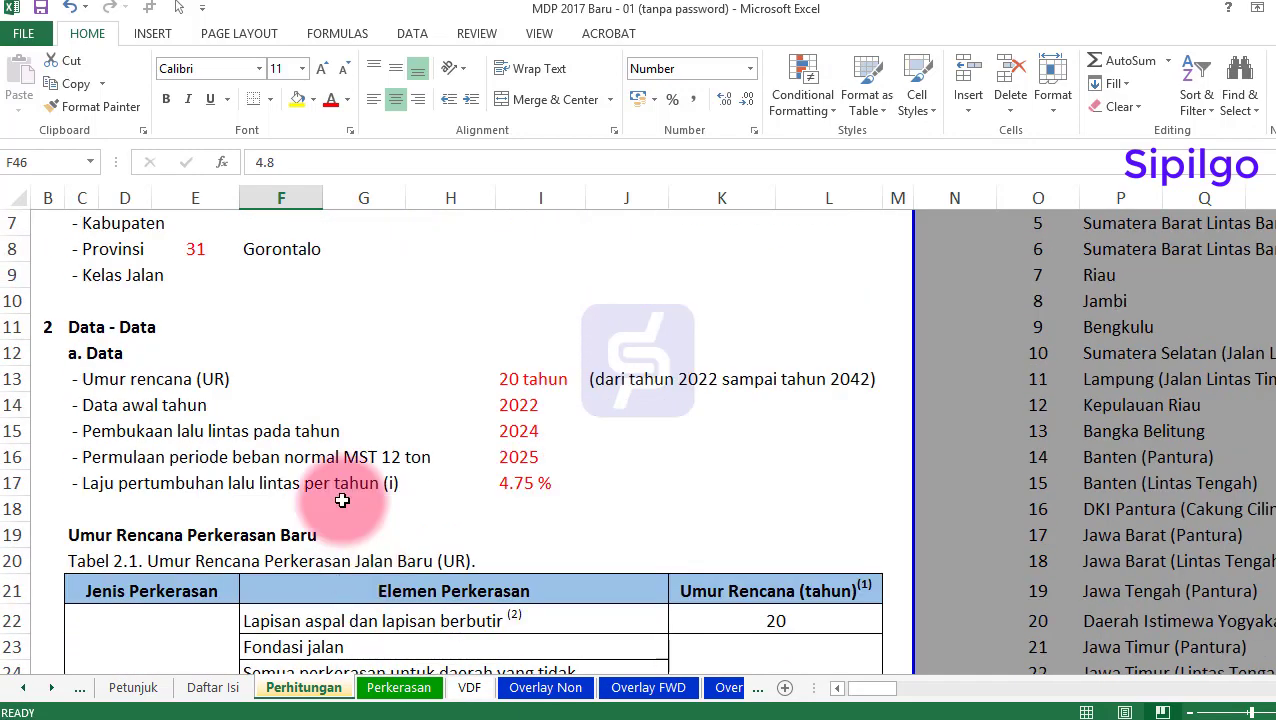
pyautogui.click(285, 250)
pyautogui.scroll(-9, 380, 420)
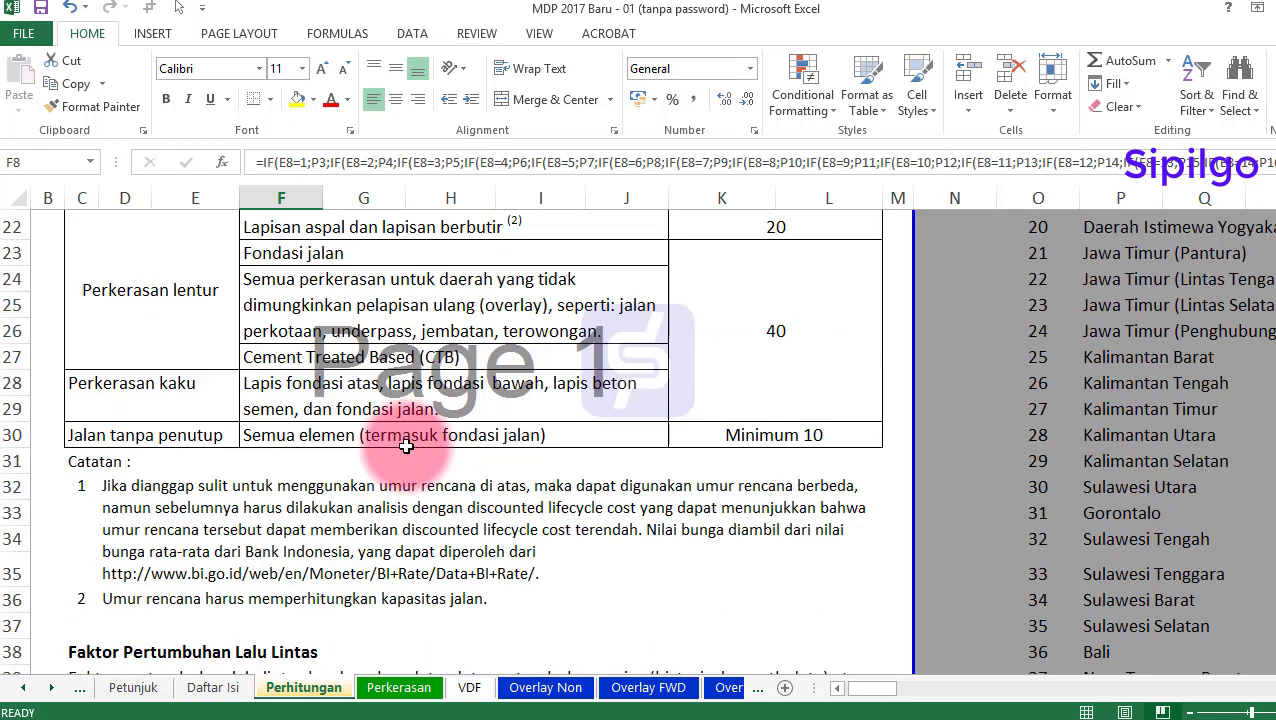
pyautogui.scroll(-2, 406, 446)
pyautogui.click(775, 476)
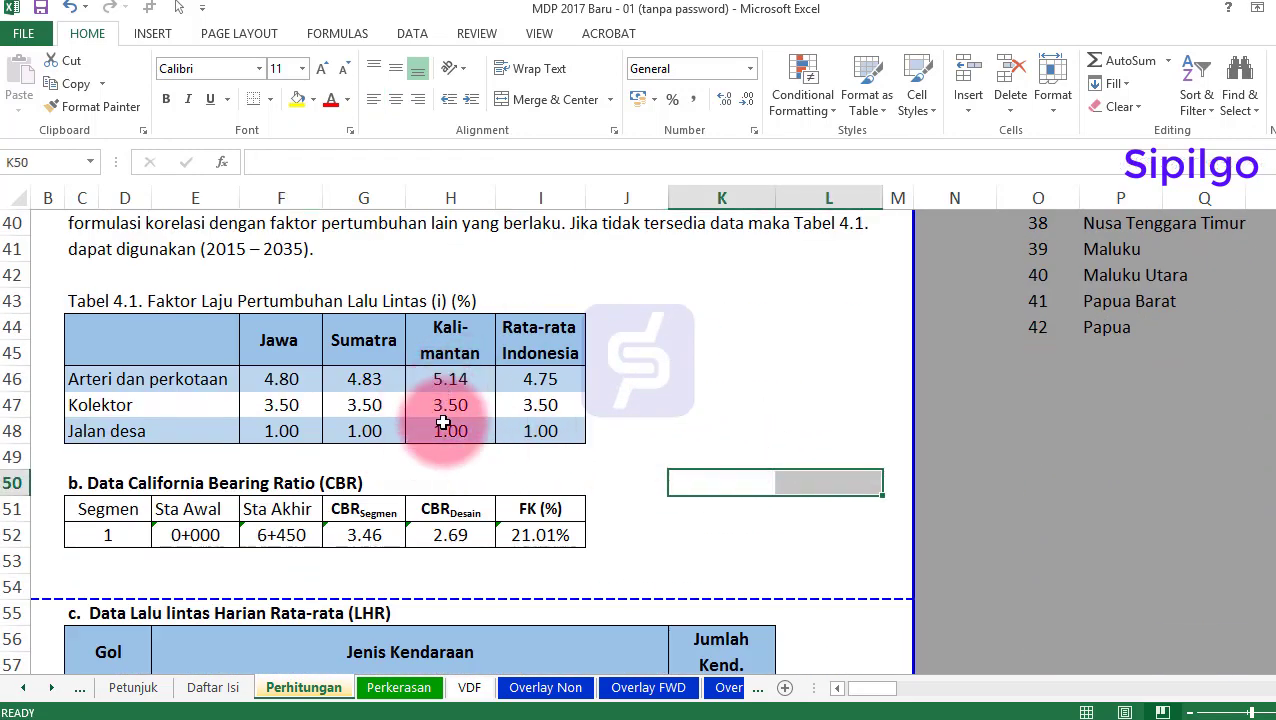
# Examine the Jawa, Sumatra, Kalimantan and Rata-rata Indonesia columns of the Tabel 4.1 growth factors
pyautogui.click(540, 380)
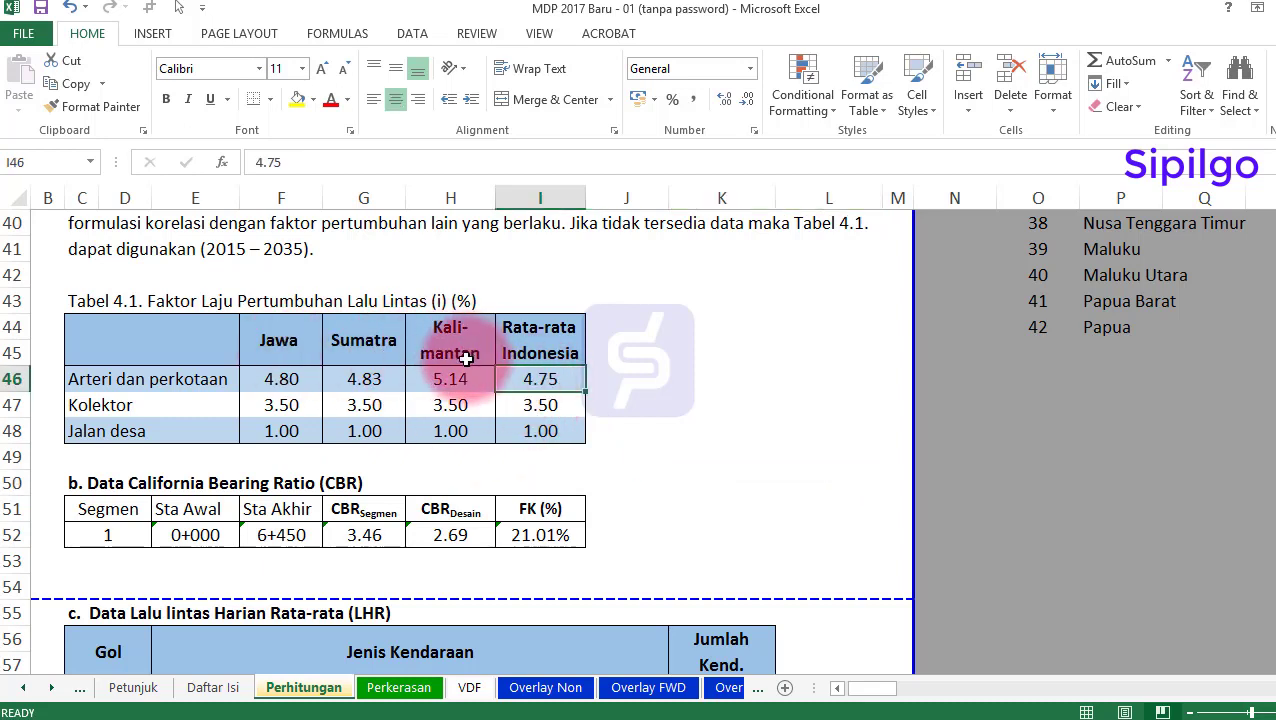
pyautogui.click(274, 345)
pyautogui.click(366, 354)
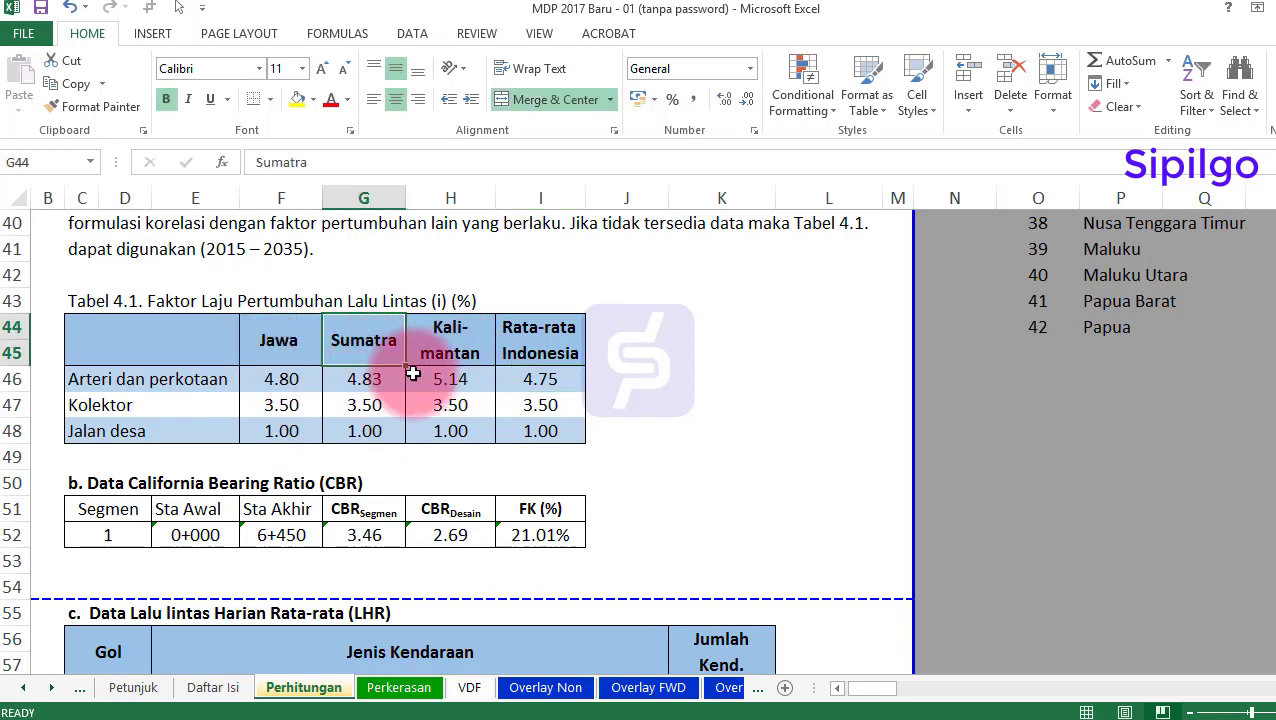
pyautogui.click(425, 352)
pyautogui.click(538, 354)
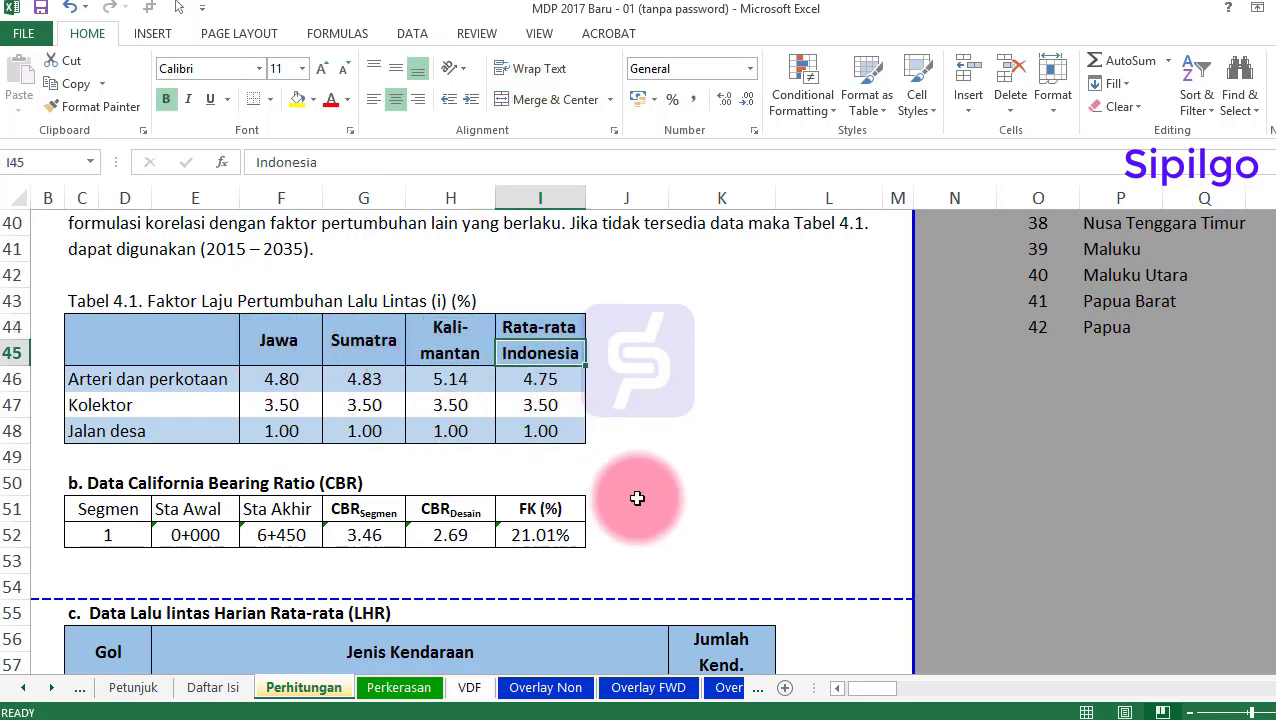
# Examine the Rata-rata Indonesia growth factors in Tabel 4.1 for Arteri dan perkotaan, Kolektor and Jalan desa
pyautogui.click(562, 374)
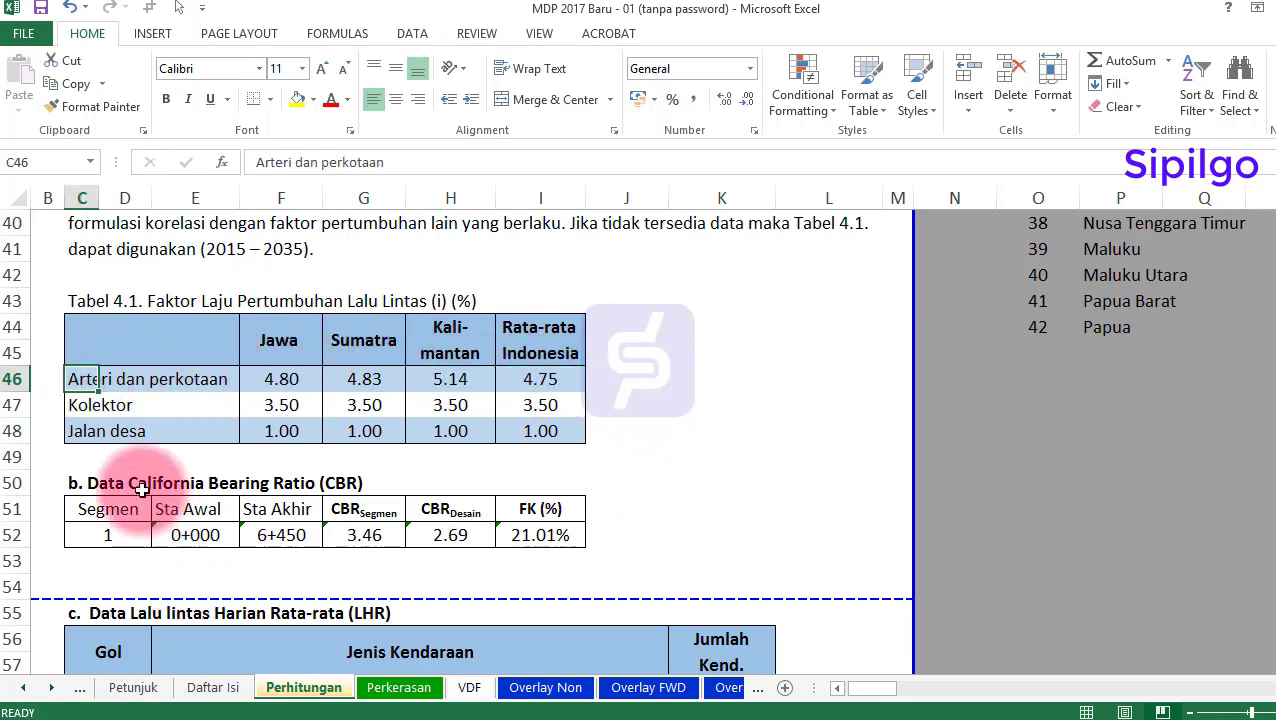
pyautogui.click(105, 408)
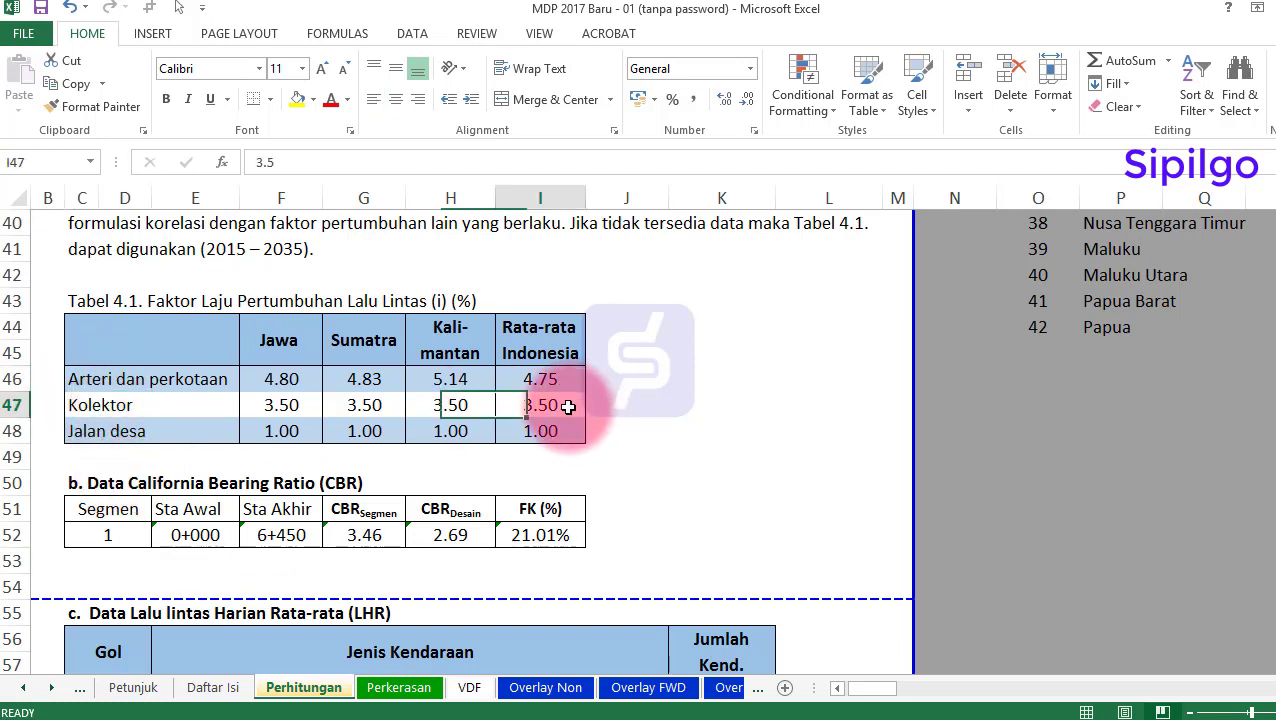
pyautogui.click(91, 433)
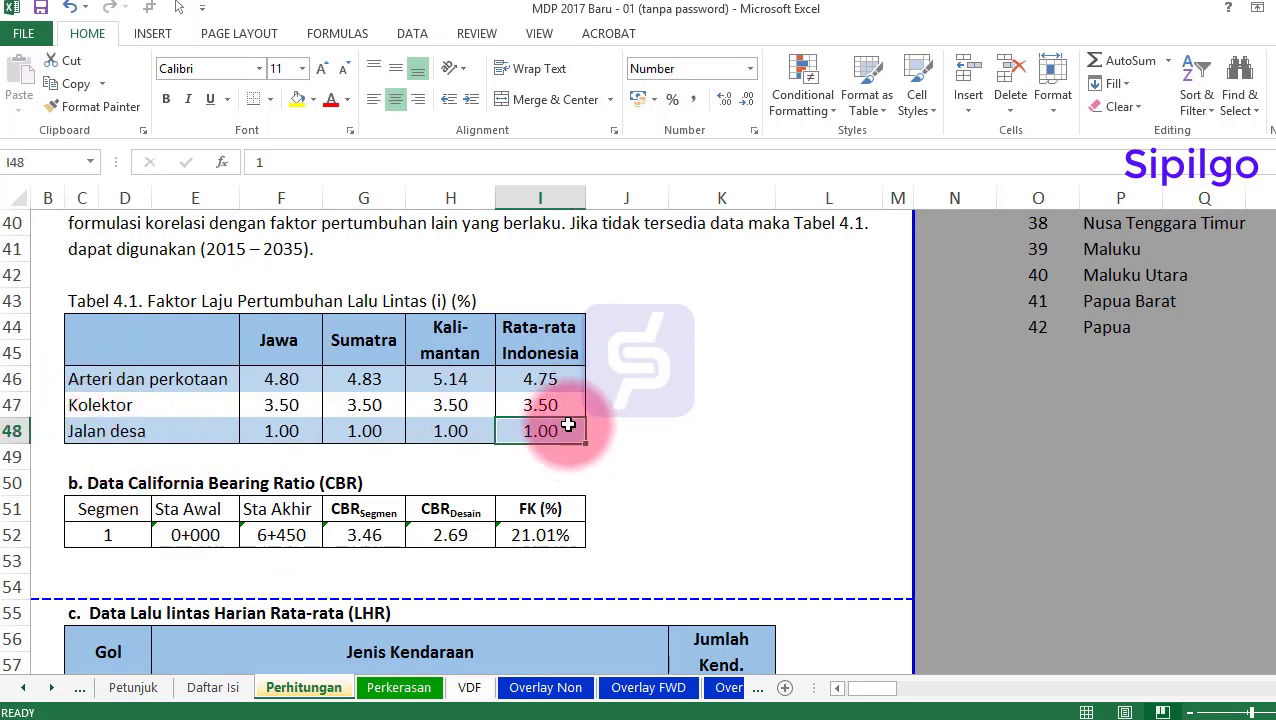
pyautogui.click(90, 385)
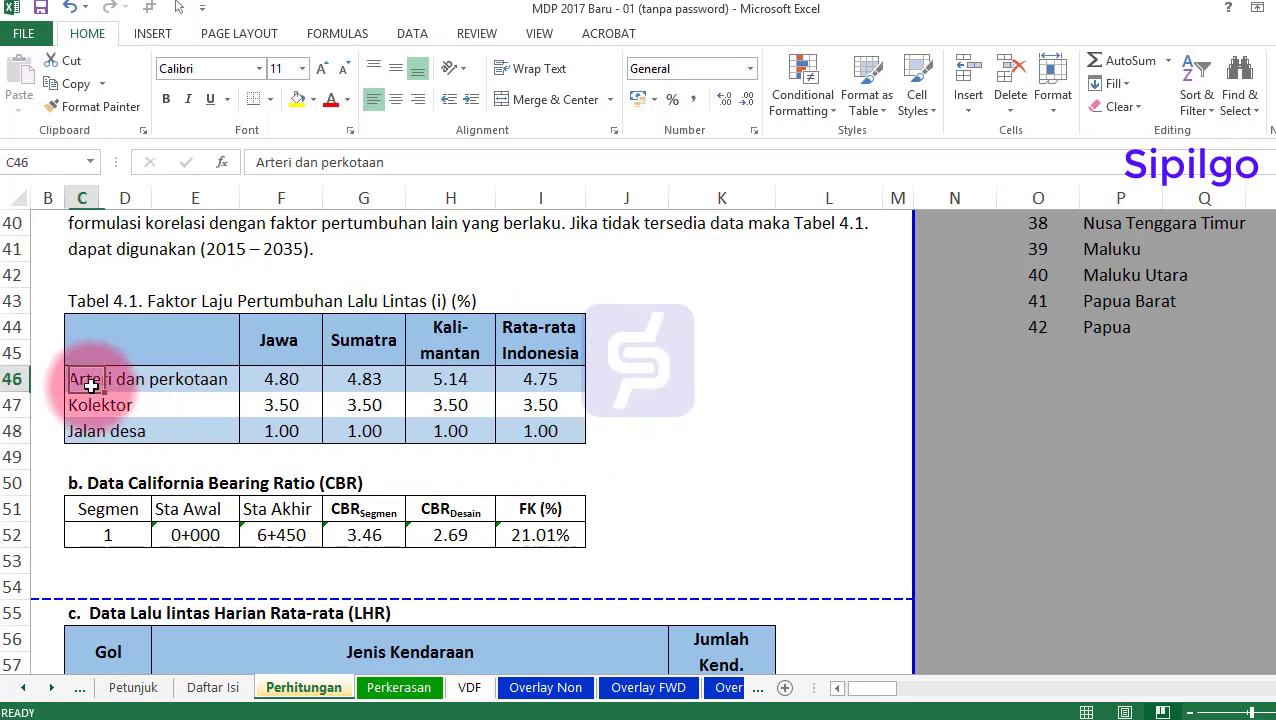
pyautogui.click(560, 379)
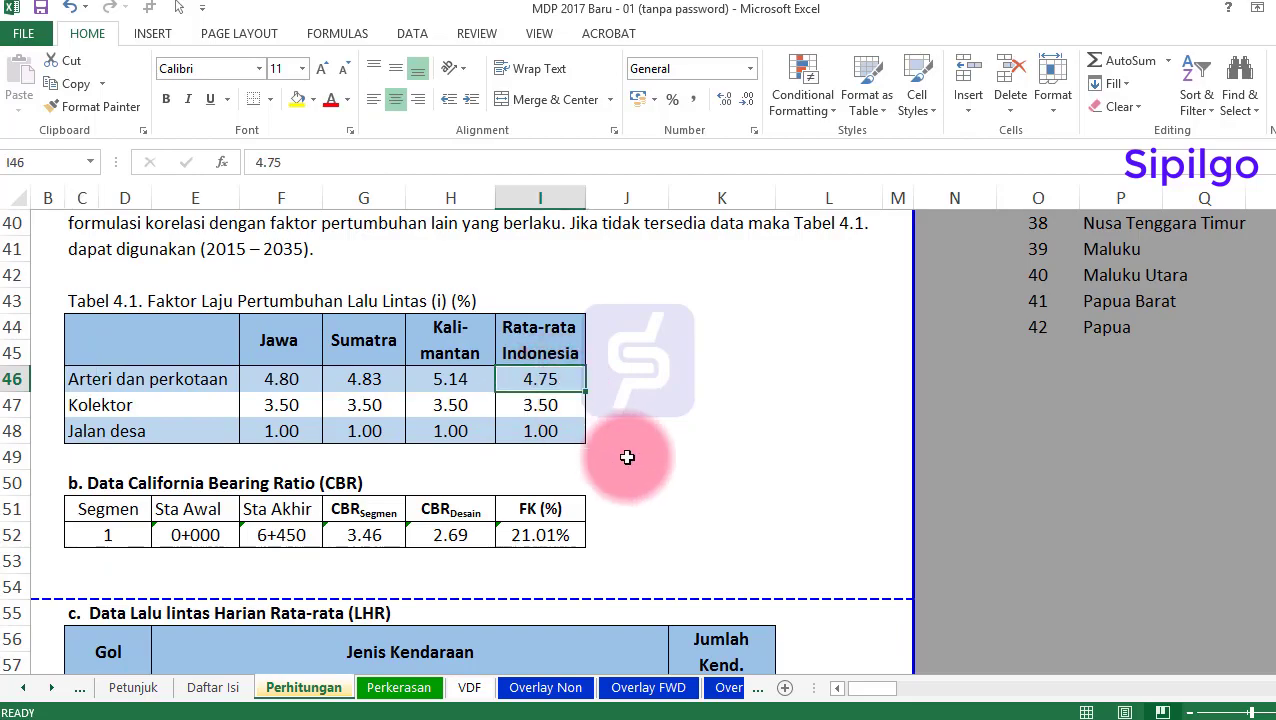
# Check the annual traffic growth rate in I17 against the Rata-rata Indonesia factor for Arteri dan perkotaan
pyautogui.scroll(12, 612, 514)
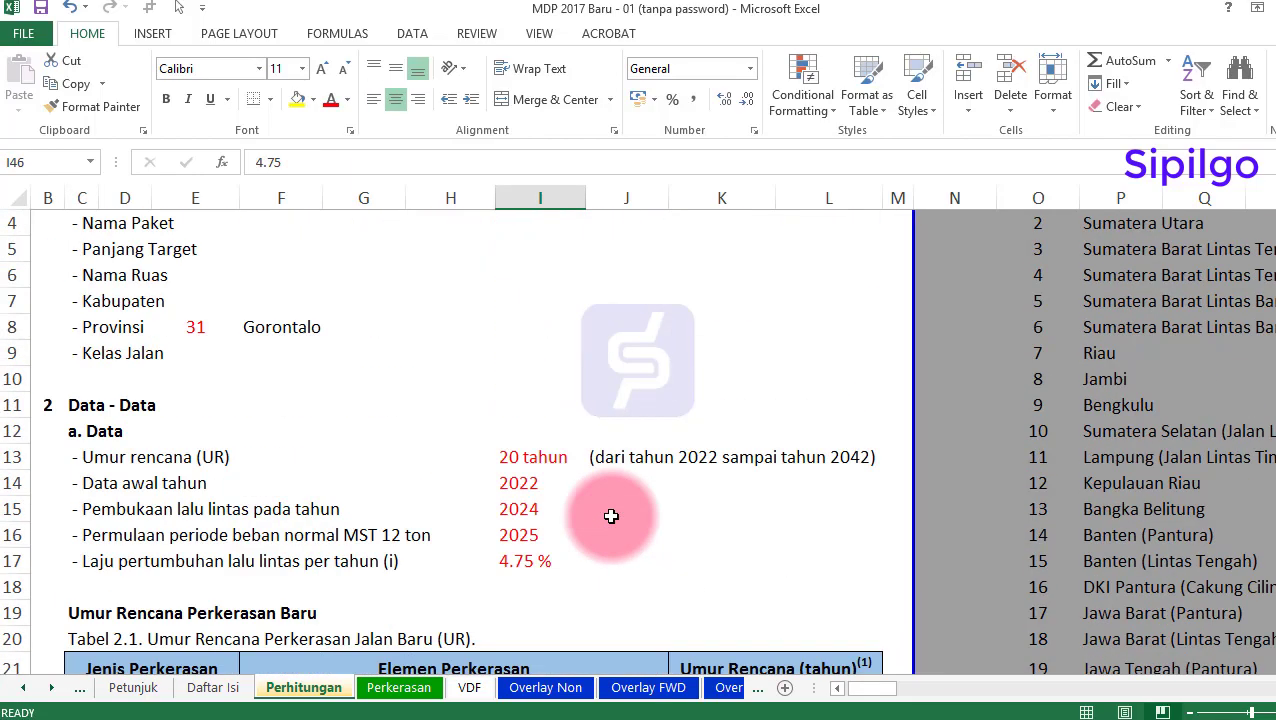
pyautogui.scroll(-2, 612, 514)
pyautogui.click(530, 403)
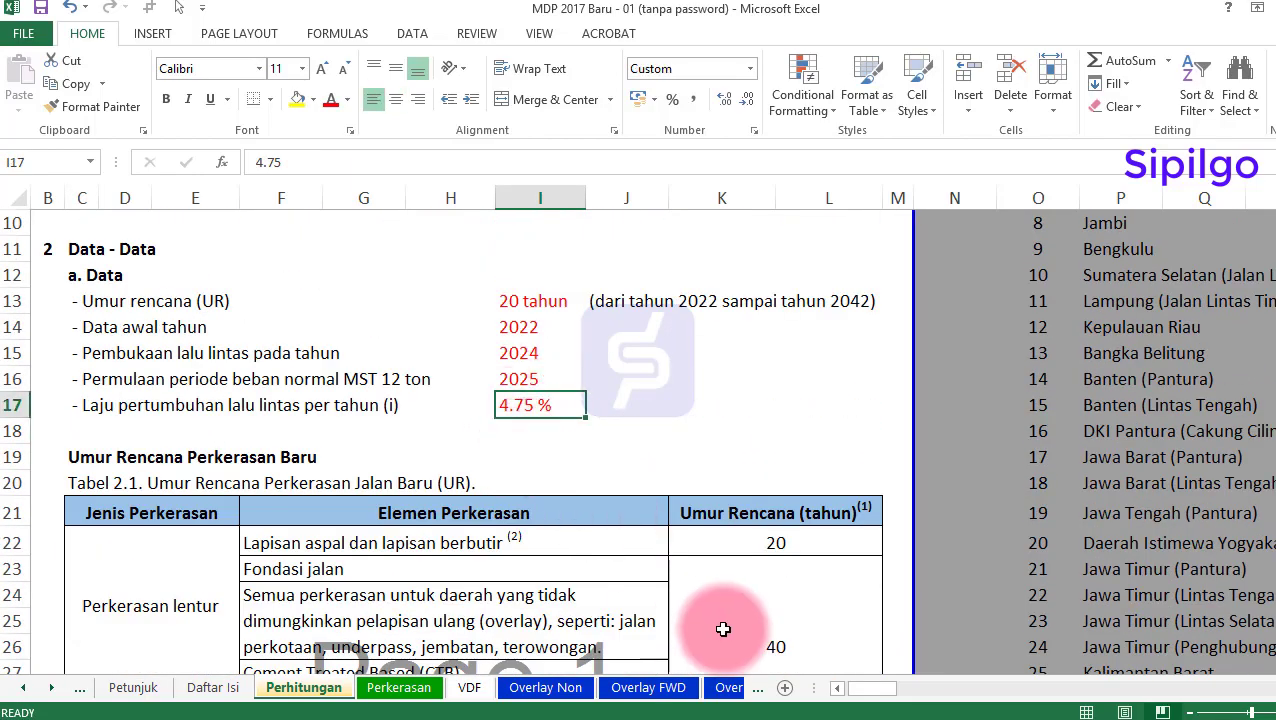
# Check the Sta Awal, Sta Akhir, CBR Segmen, CBR Desain and FK cells of the CBR data in row 52
pyautogui.scroll(-9, 723, 629)
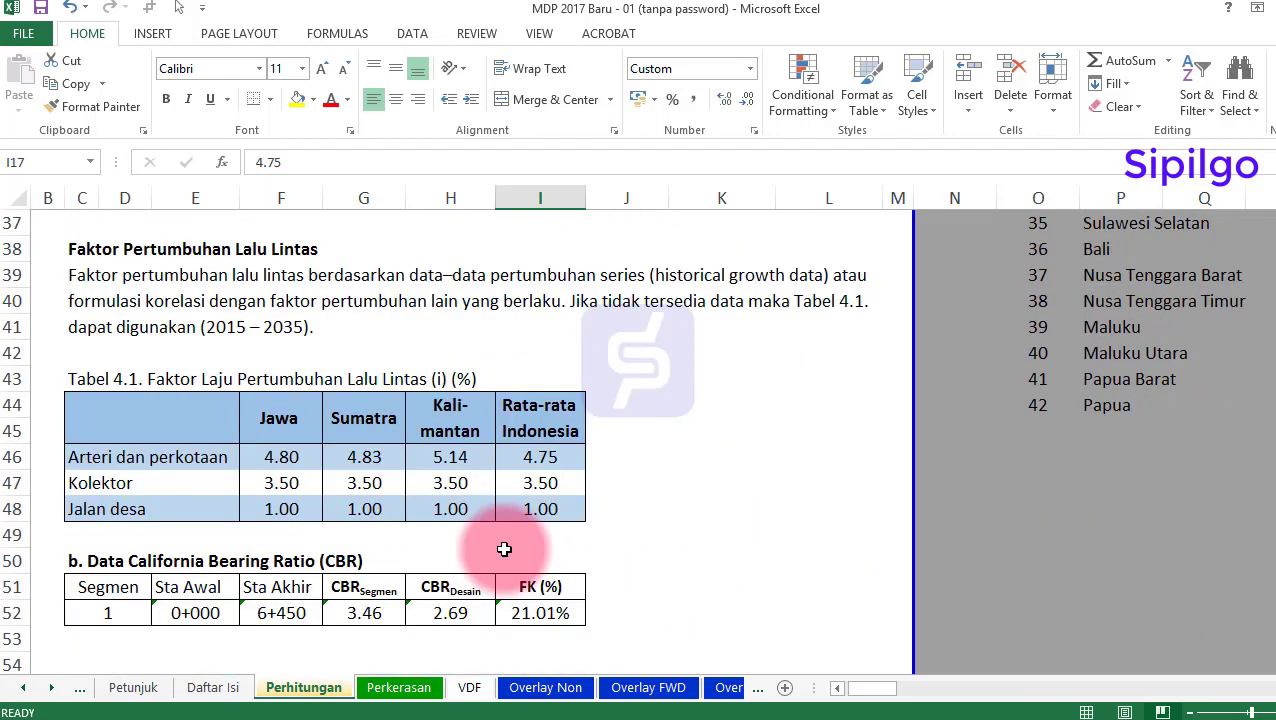
pyautogui.scroll(-2, 504, 549)
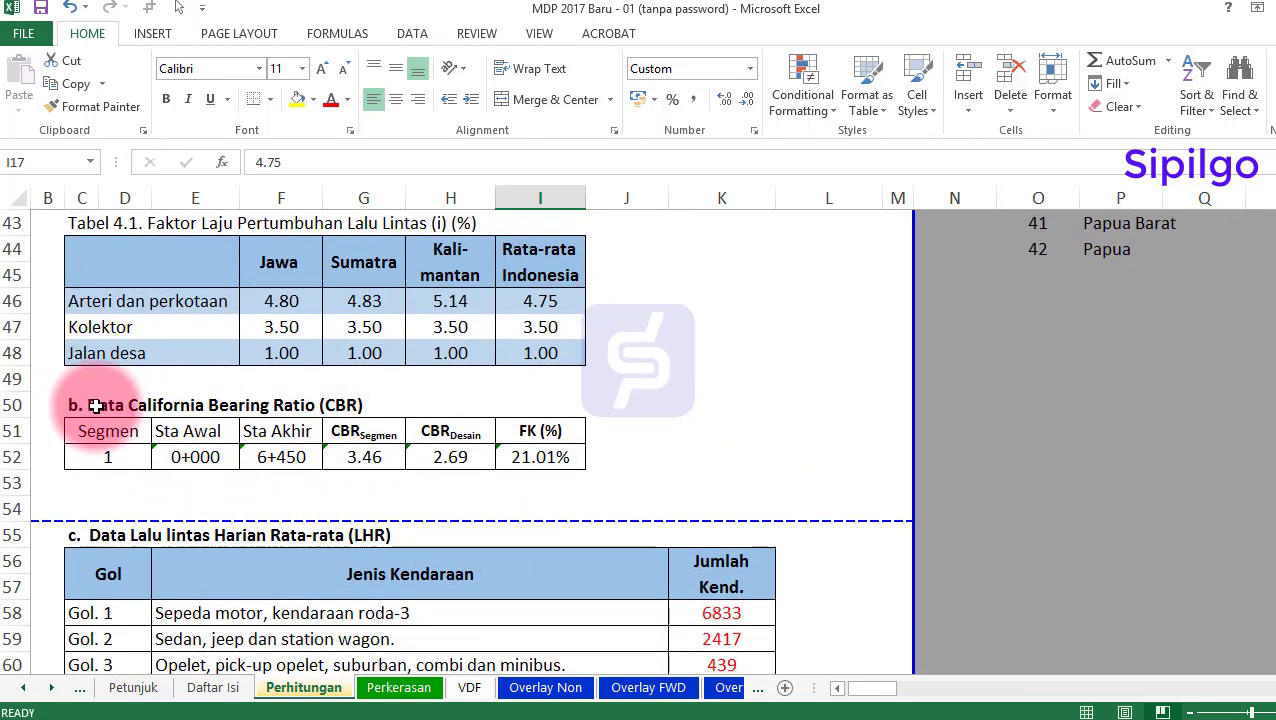
pyautogui.click(690, 401)
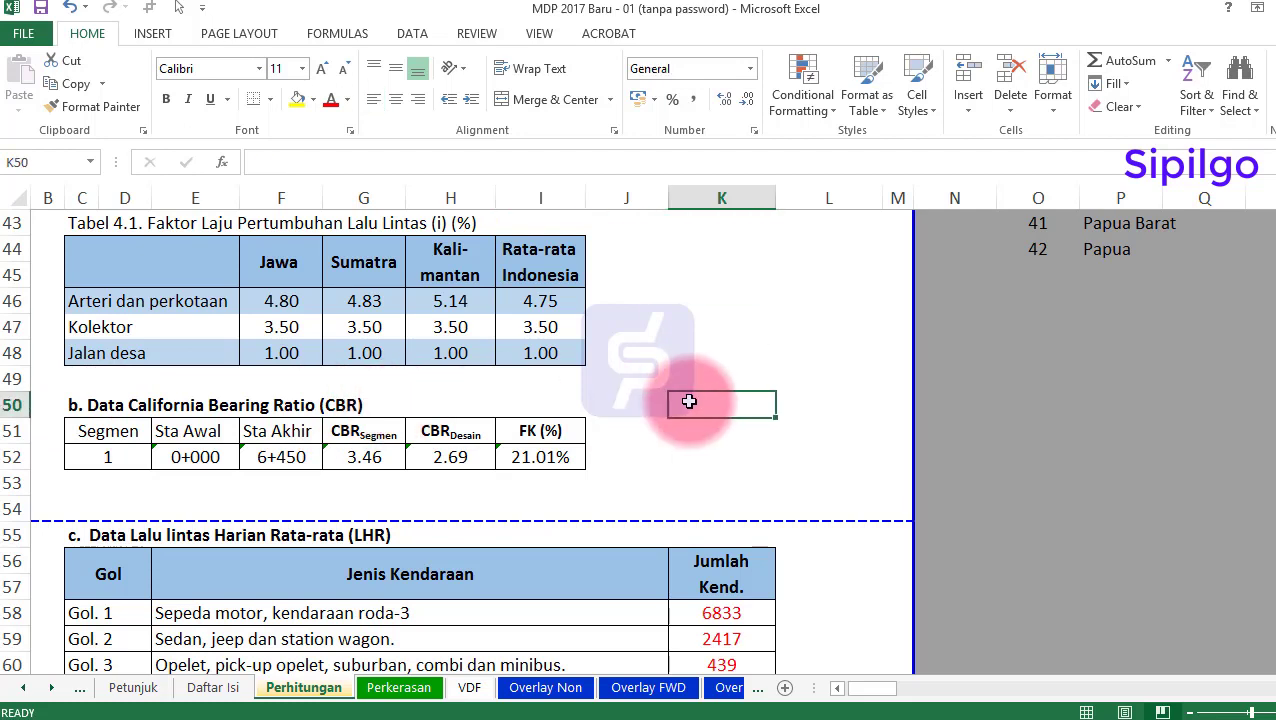
pyautogui.click(190, 455)
pyautogui.click(262, 455)
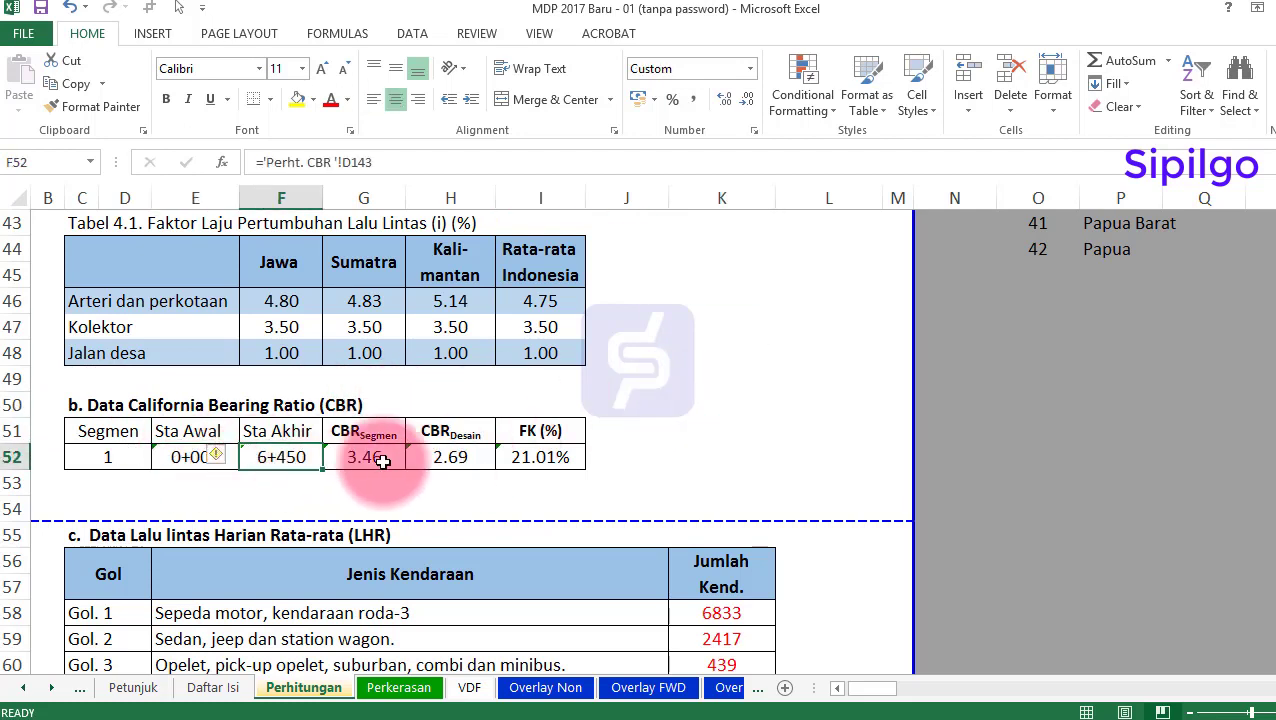
pyautogui.click(383, 460)
pyautogui.click(441, 458)
pyautogui.click(550, 456)
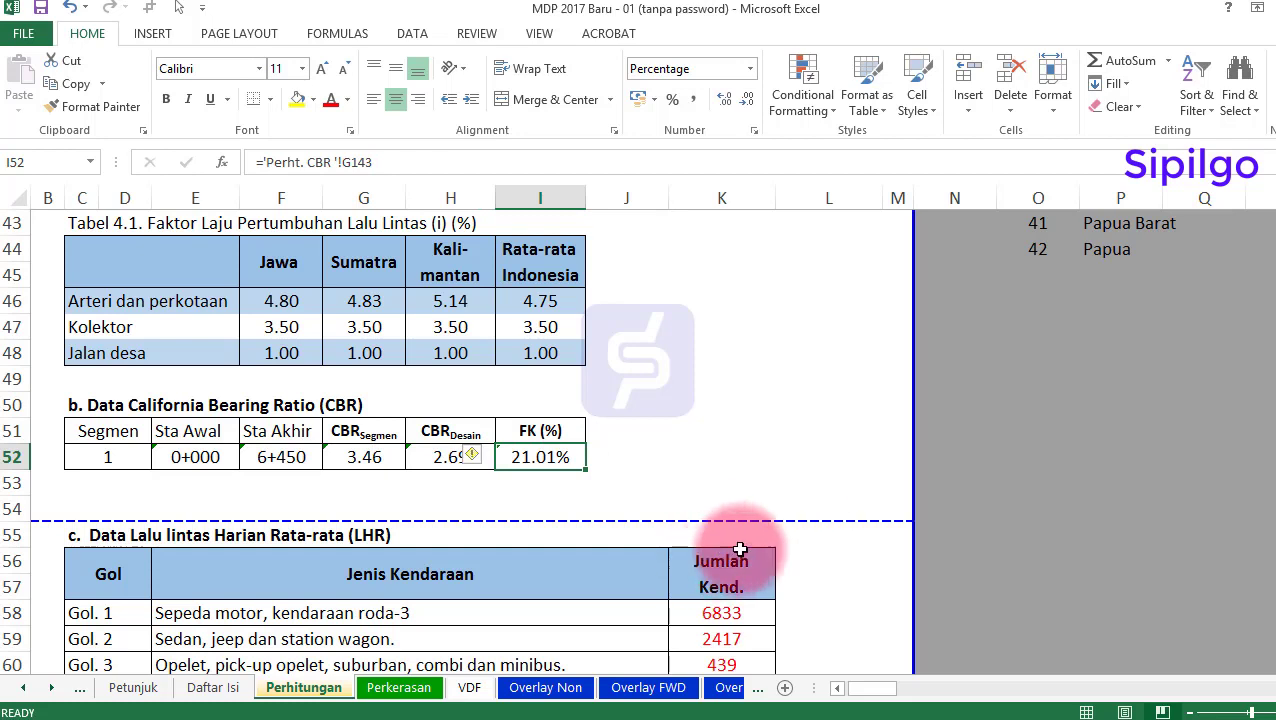
pyautogui.click(760, 457)
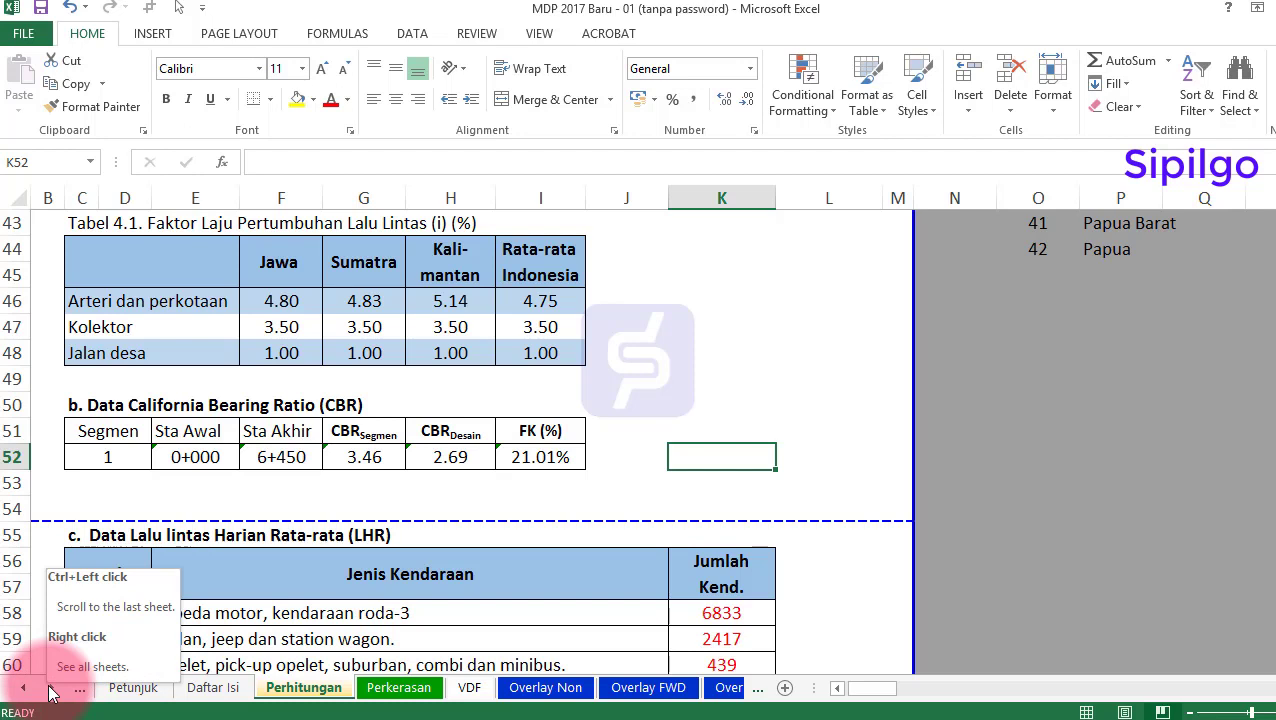
# Examine the STA and CBR columns of the DCP test recap on the Data CBR sheet
pyautogui.click(52, 690)
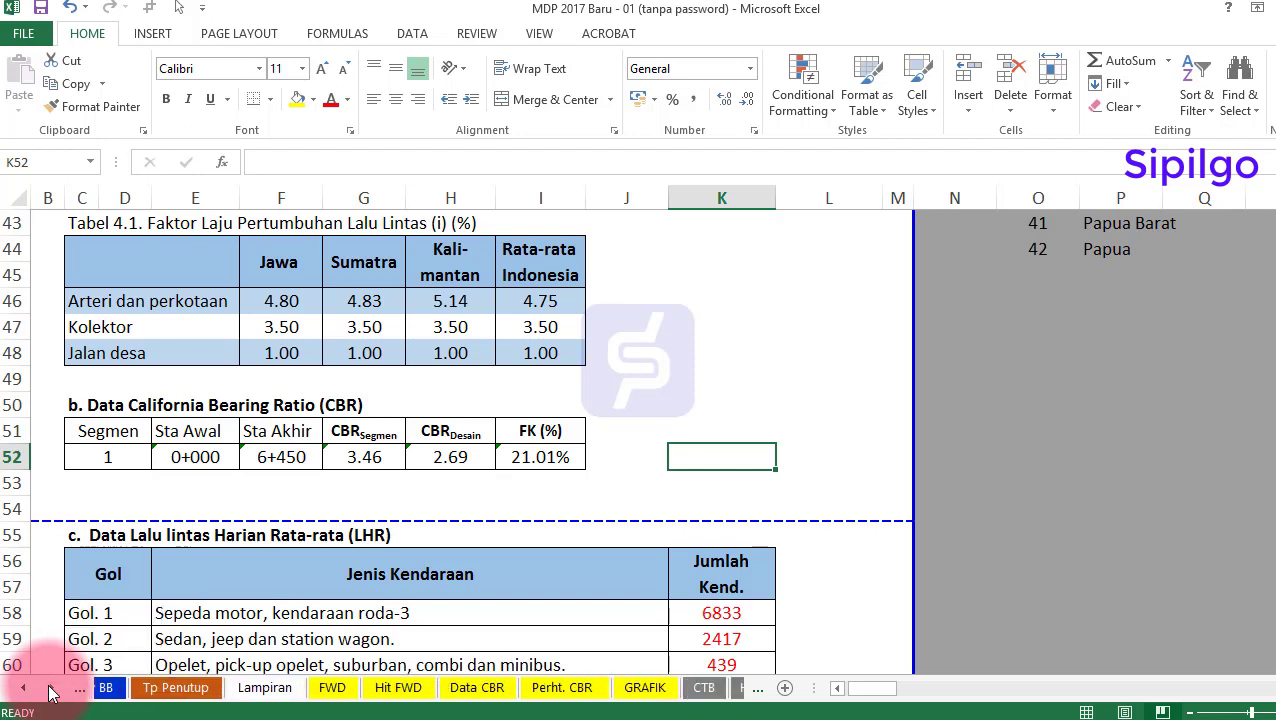
pyautogui.click(52, 690)
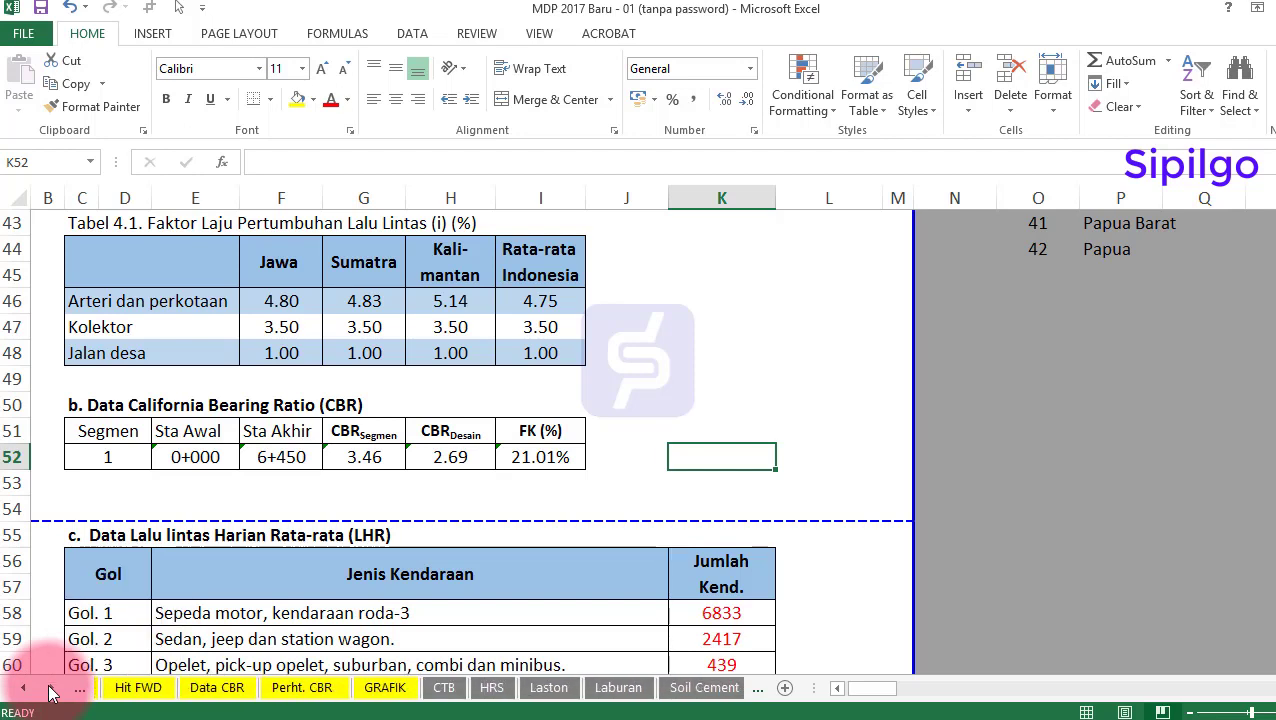
pyautogui.click(52, 690)
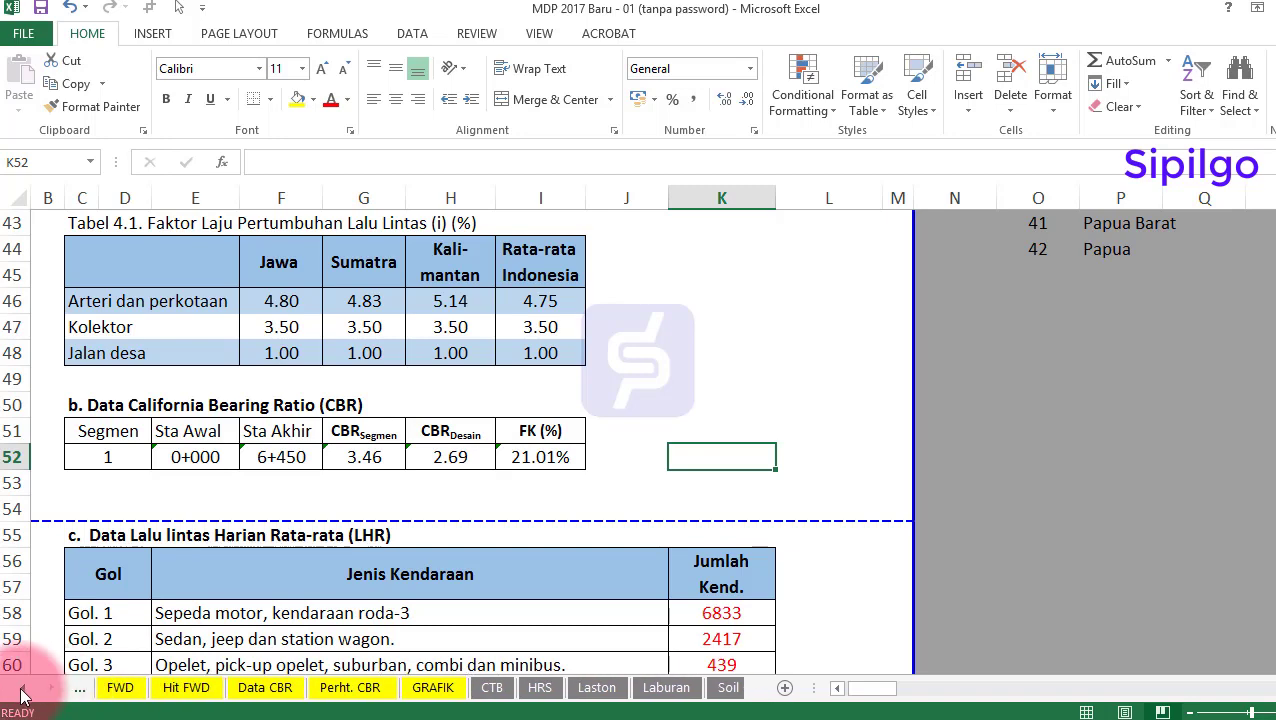
pyautogui.click(23, 690)
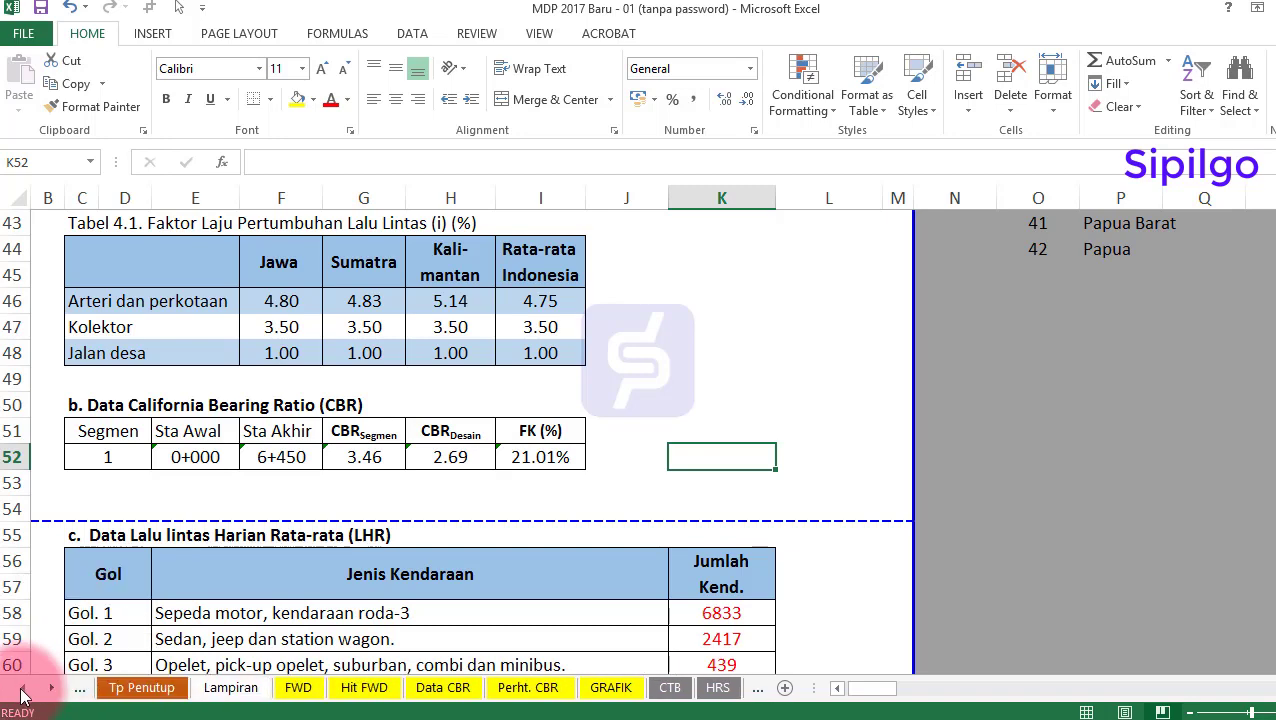
pyautogui.click(440, 690)
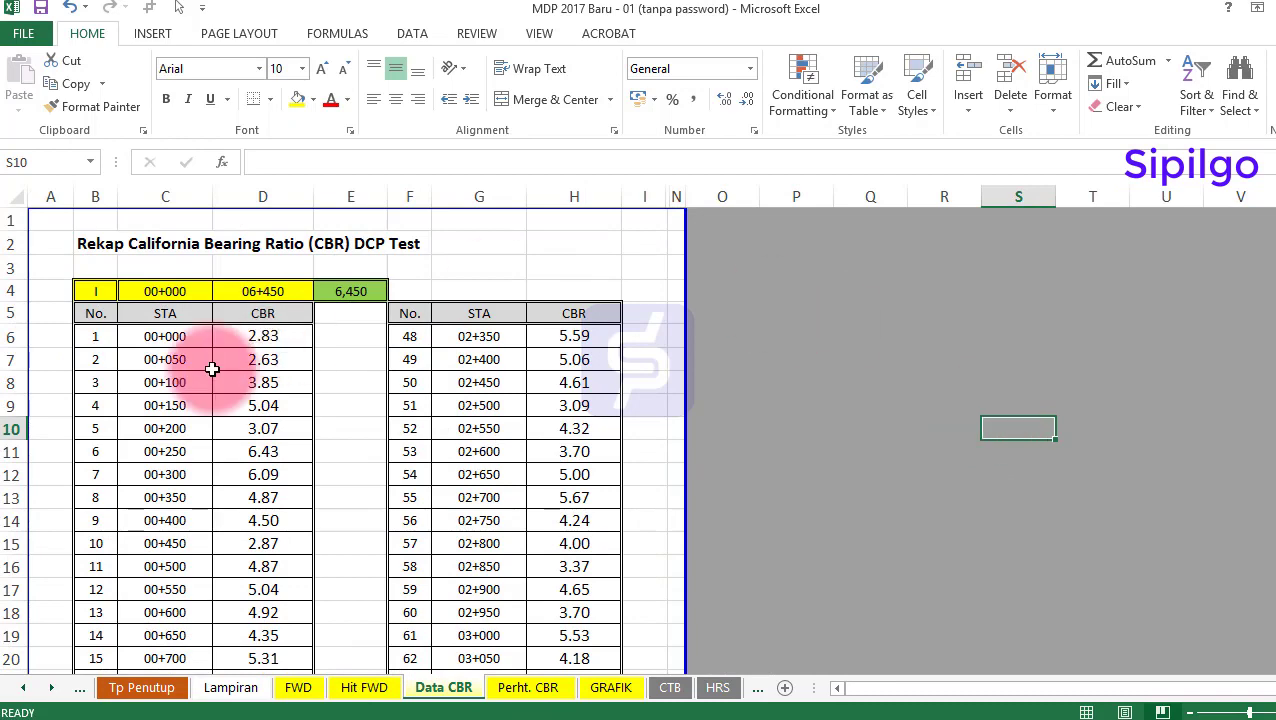
pyautogui.click(172, 337)
pyautogui.click(578, 358)
pyautogui.scroll(-12, 560, 480)
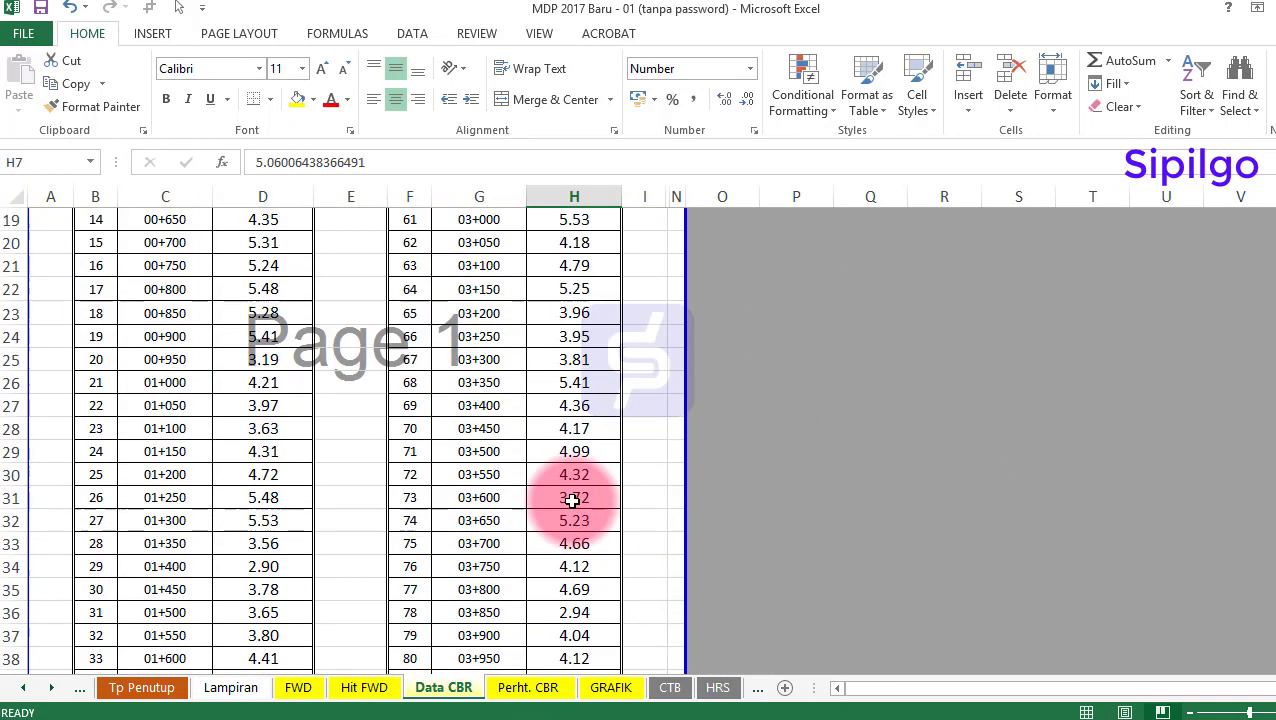
# Examine the design CBR calculation table on the Perht. CBR sheet down to its closing recap
pyautogui.click(528, 688)
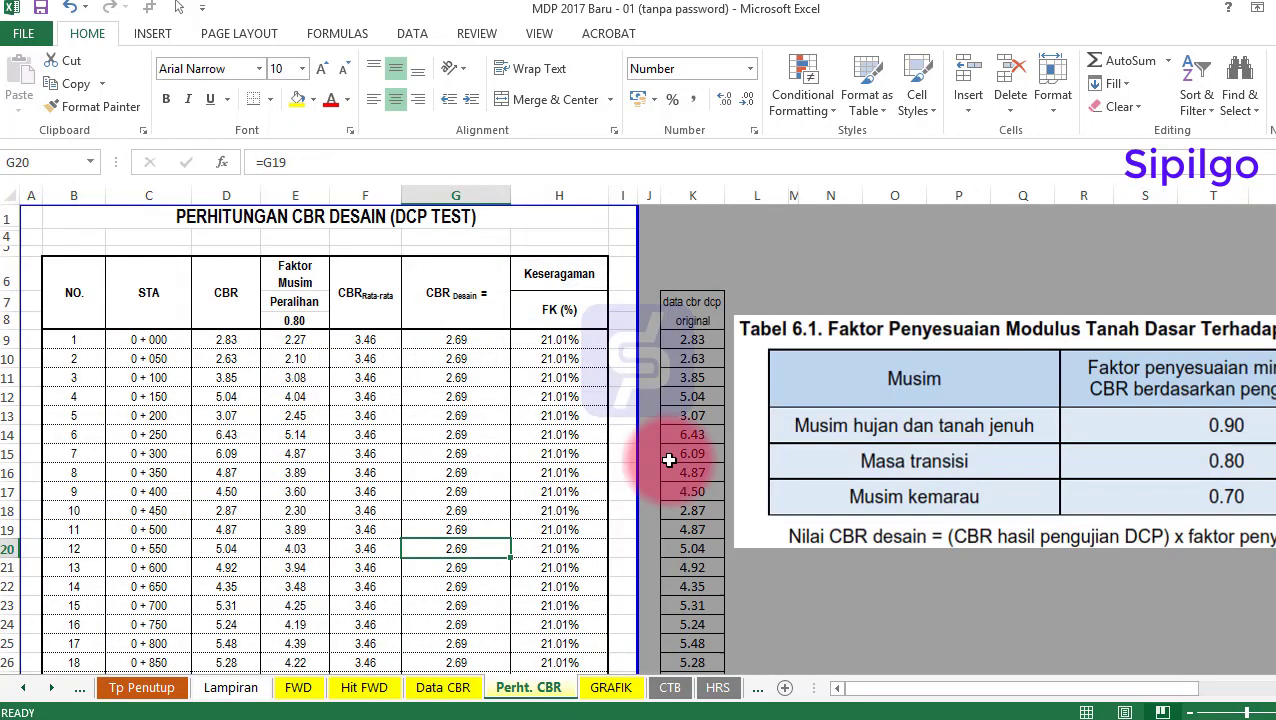
pyautogui.scroll(-7, 371, 503)
pyautogui.scroll(-20, 371, 503)
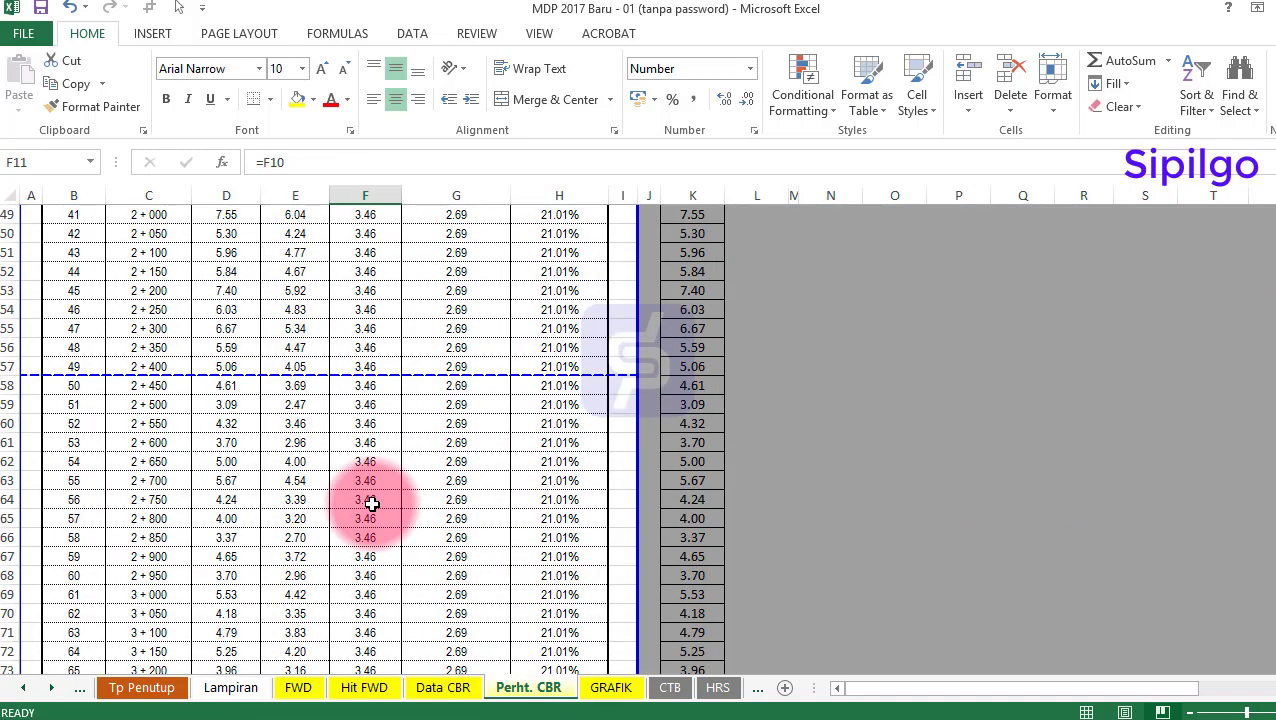
pyautogui.scroll(8, 373, 523)
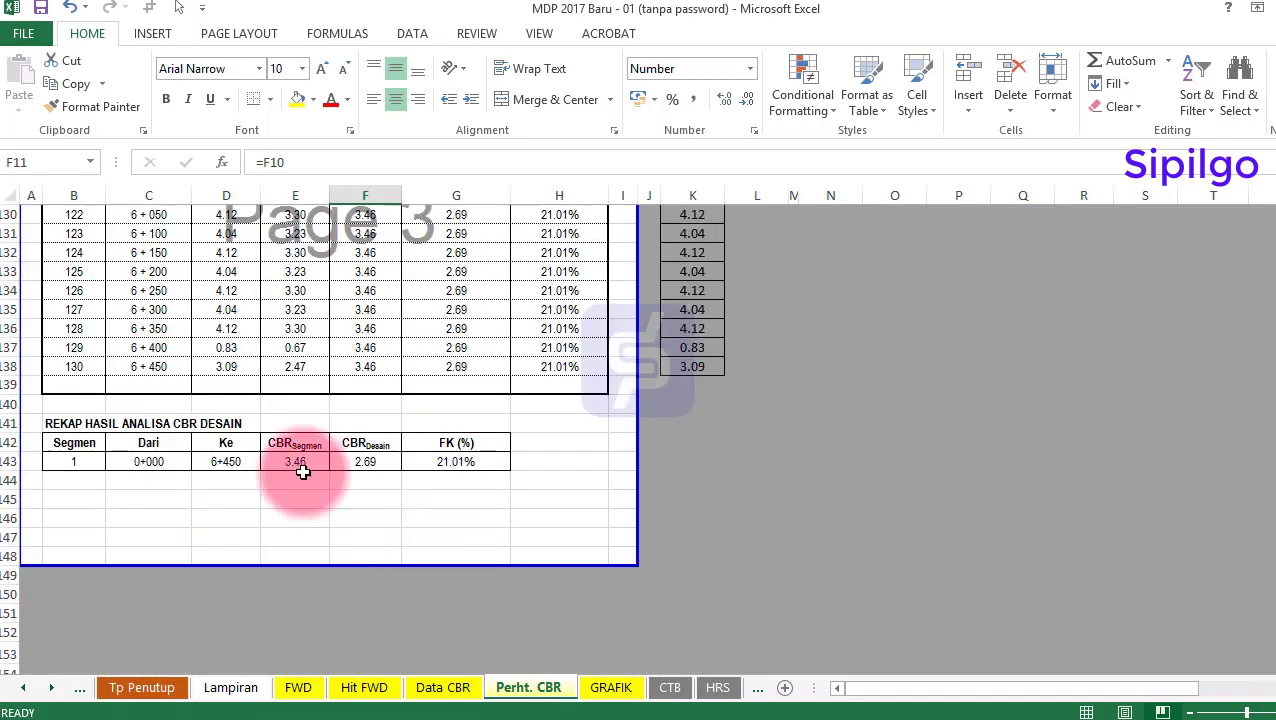
# Check the Dari, Ke, CBR Segmen, CBR Desain and FK cells in the REKAP HASIL ANALISA CBR DESAIN table
pyautogui.click(149, 463)
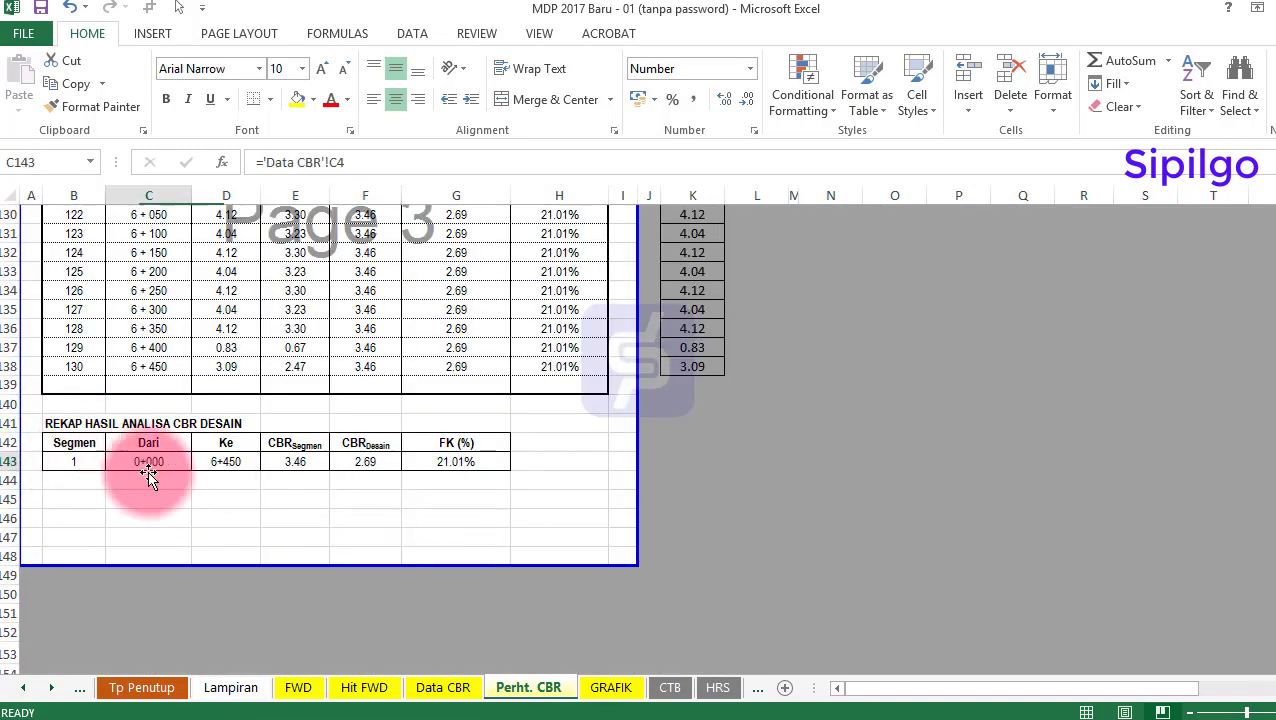
pyautogui.click(300, 463)
pyautogui.click(245, 464)
pyautogui.click(313, 468)
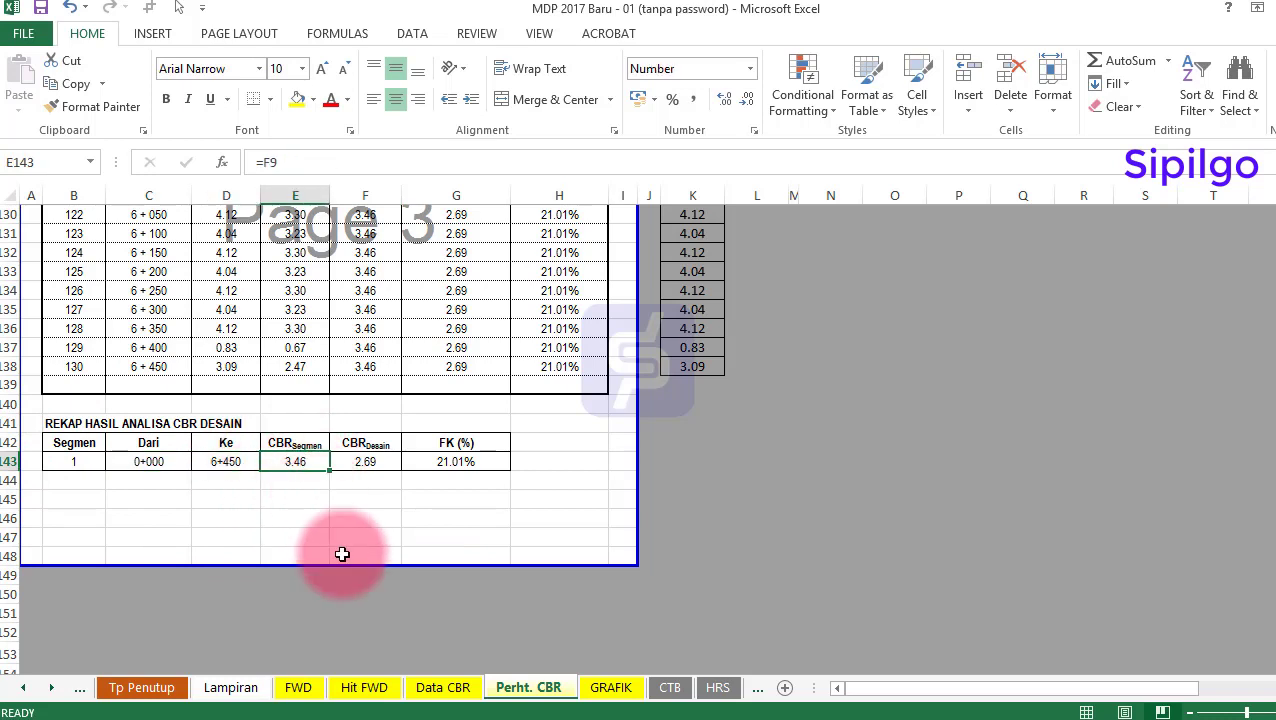
pyautogui.click(365, 468)
pyautogui.click(473, 461)
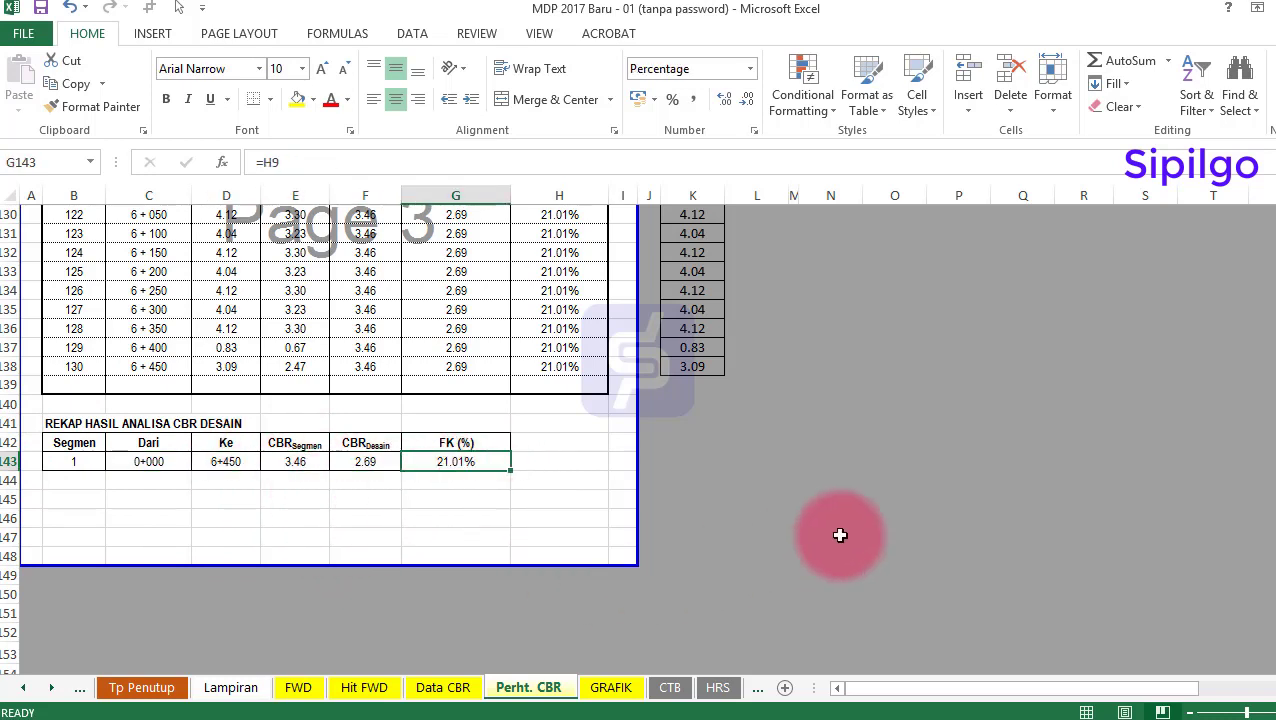
pyautogui.click(838, 533)
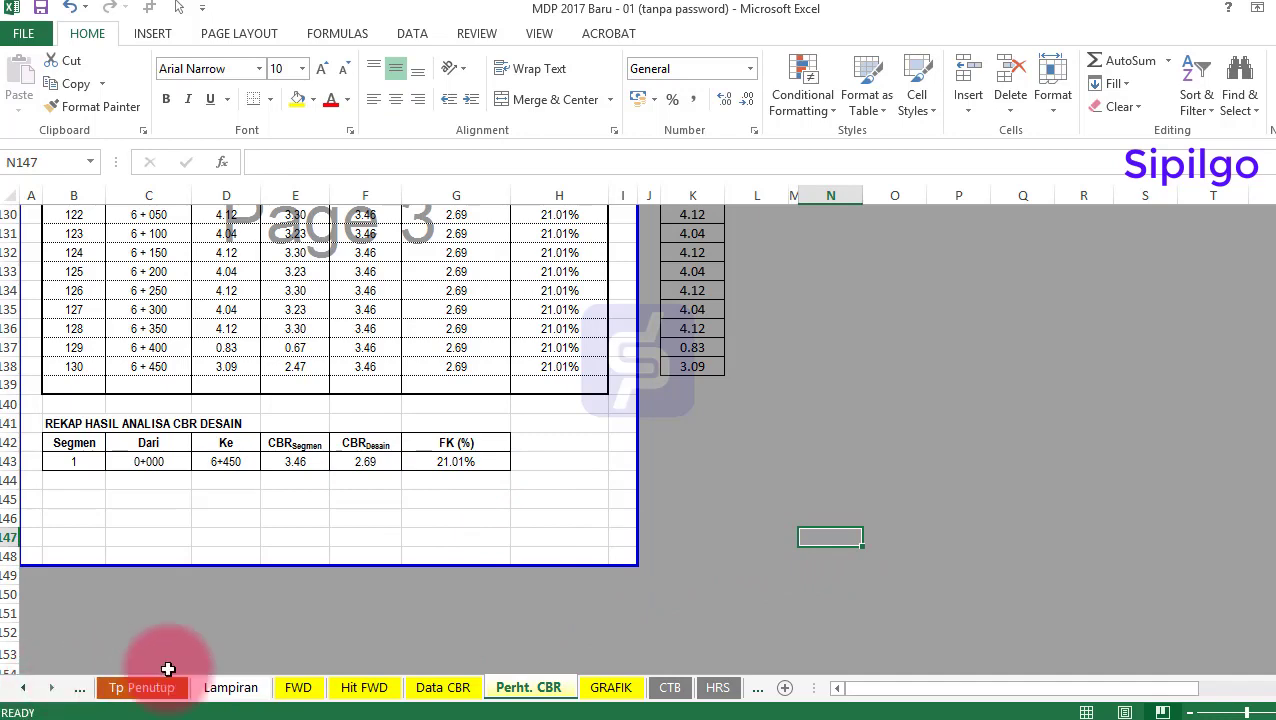
# View the DCP test chart on the GRAFIK sheet and recheck the Sta Awal link in E52 of the Perhitungan sheet
pyautogui.click(611, 688)
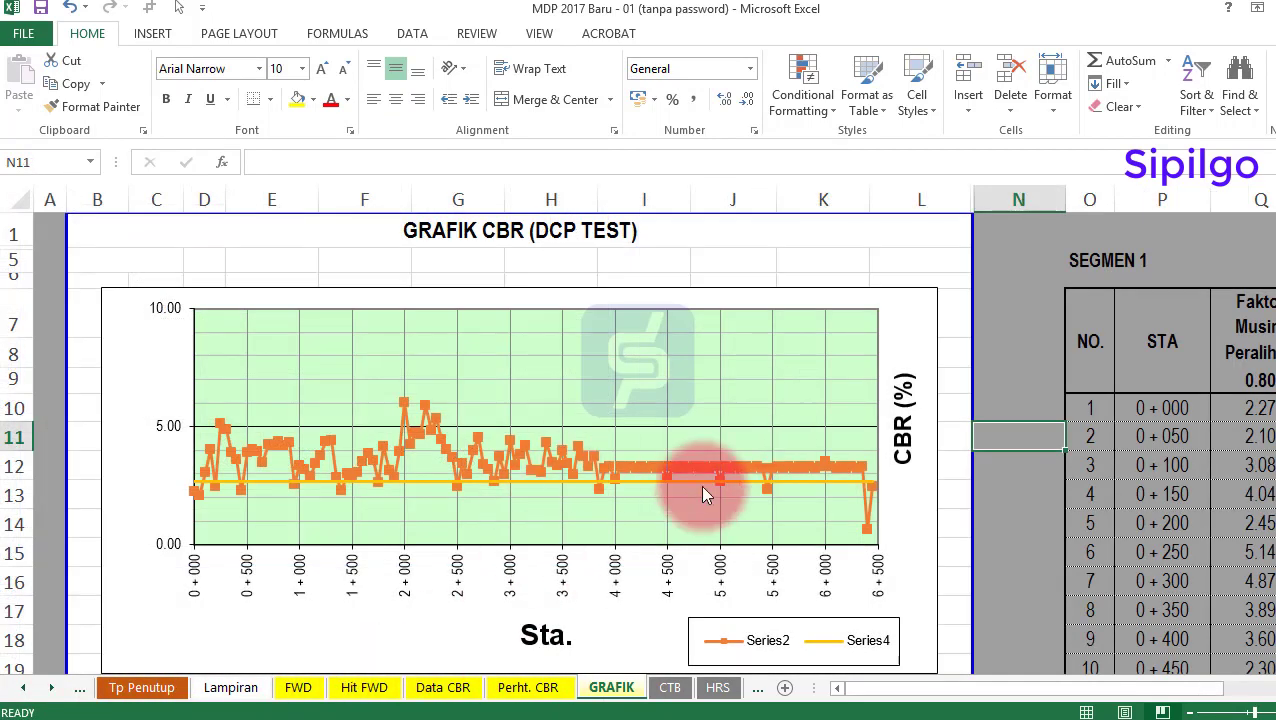
pyautogui.click(530, 688)
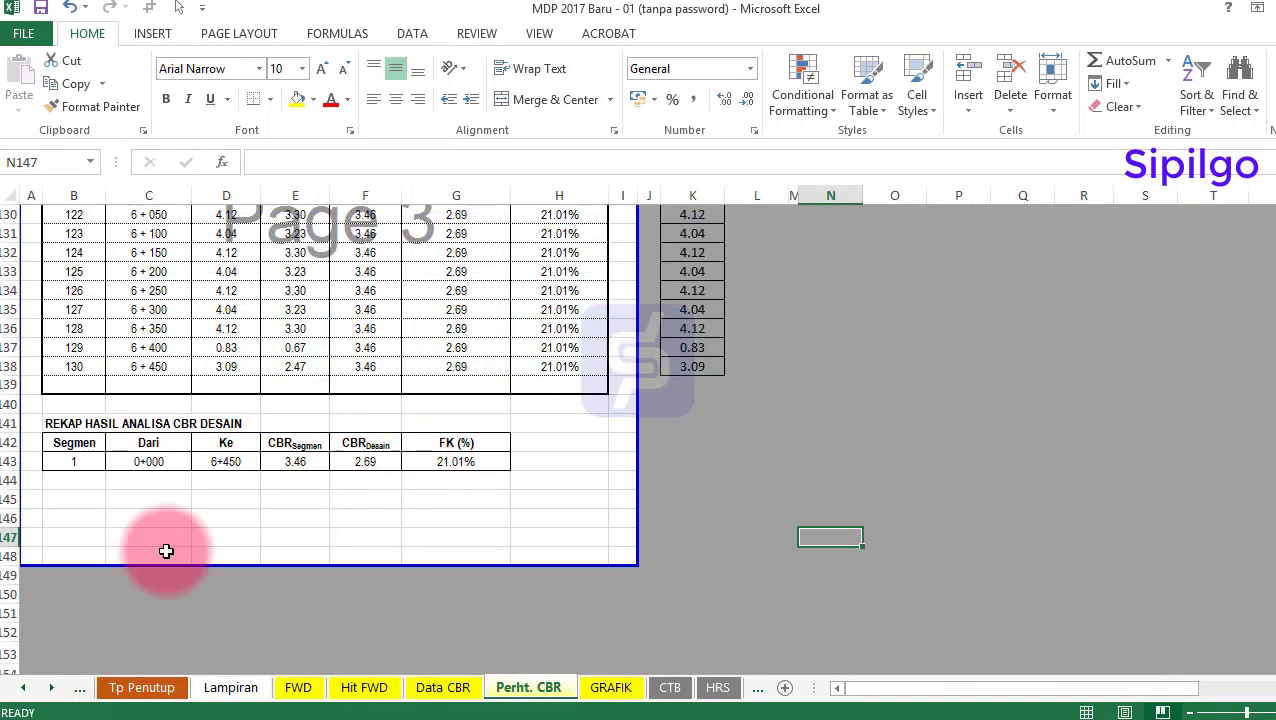
pyautogui.click(24, 688)
pyautogui.click(24, 688)
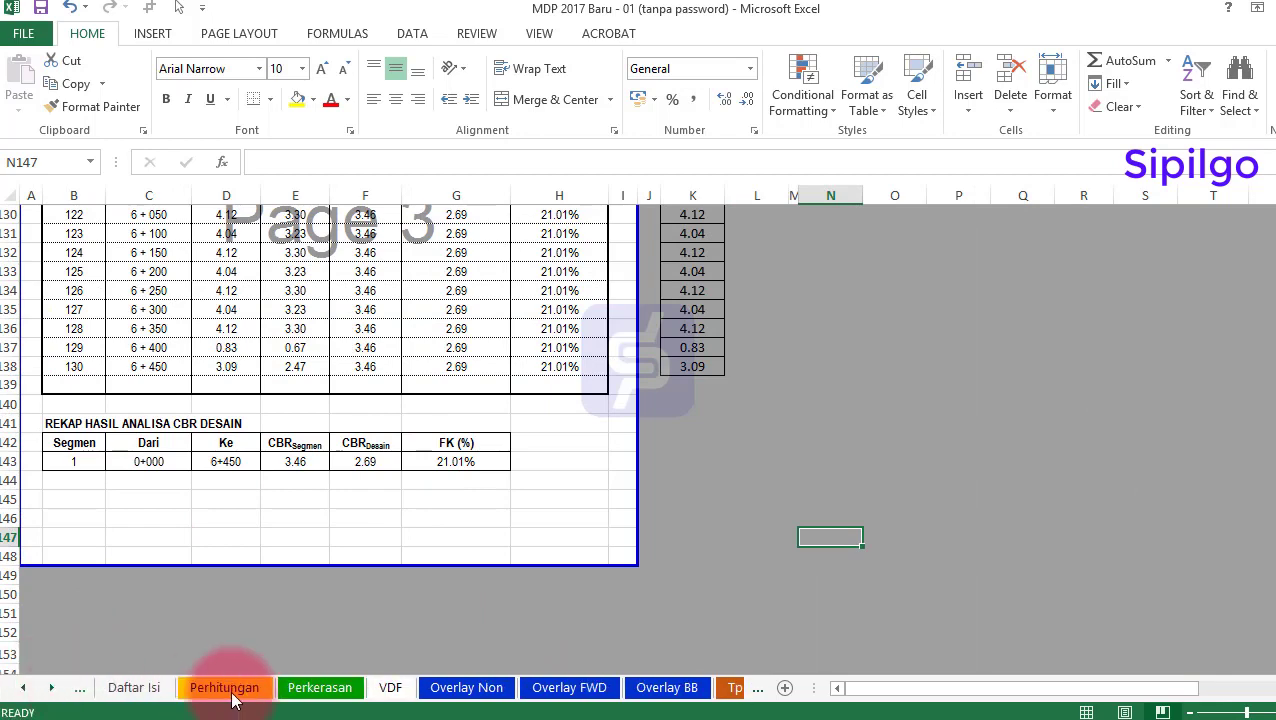
pyautogui.click(258, 698)
pyautogui.click(205, 460)
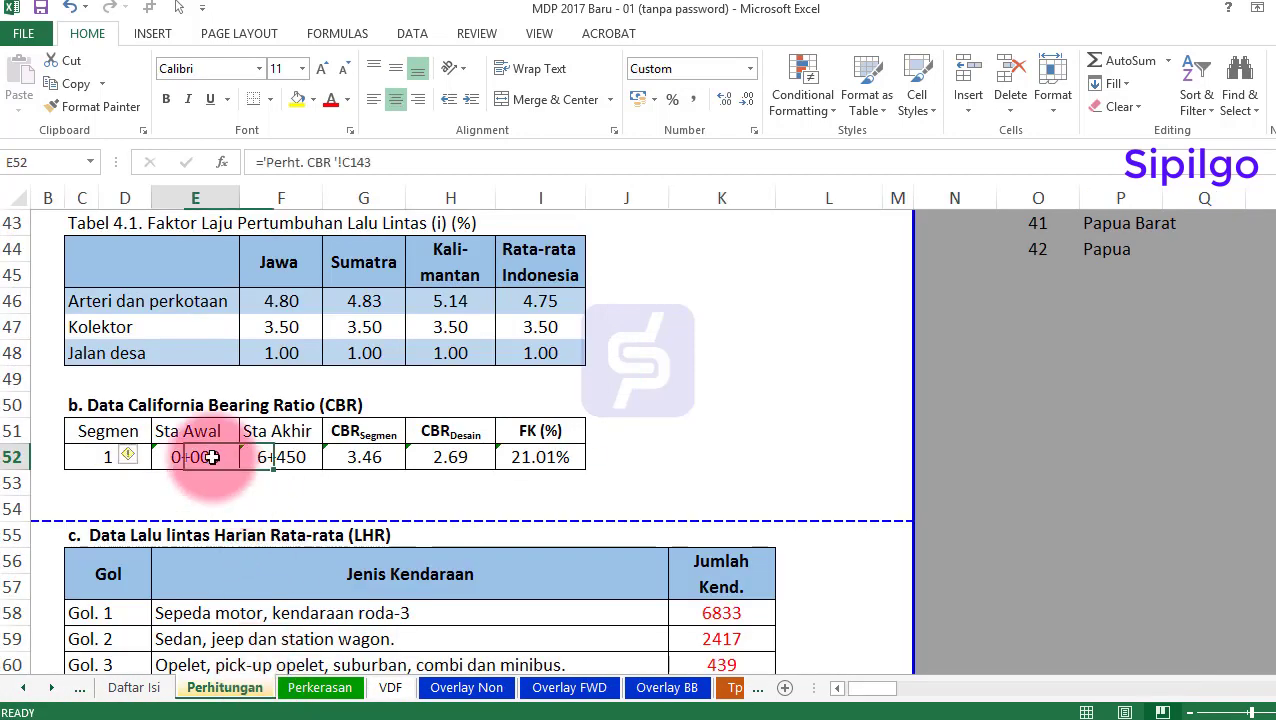
pyautogui.click(643, 461)
# Examine the Jumlah Kend. vehicle counts in K58:K73 of the LHR table, from Gol. 1 to Gol. 7C3
pyautogui.scroll(-2, 645, 470)
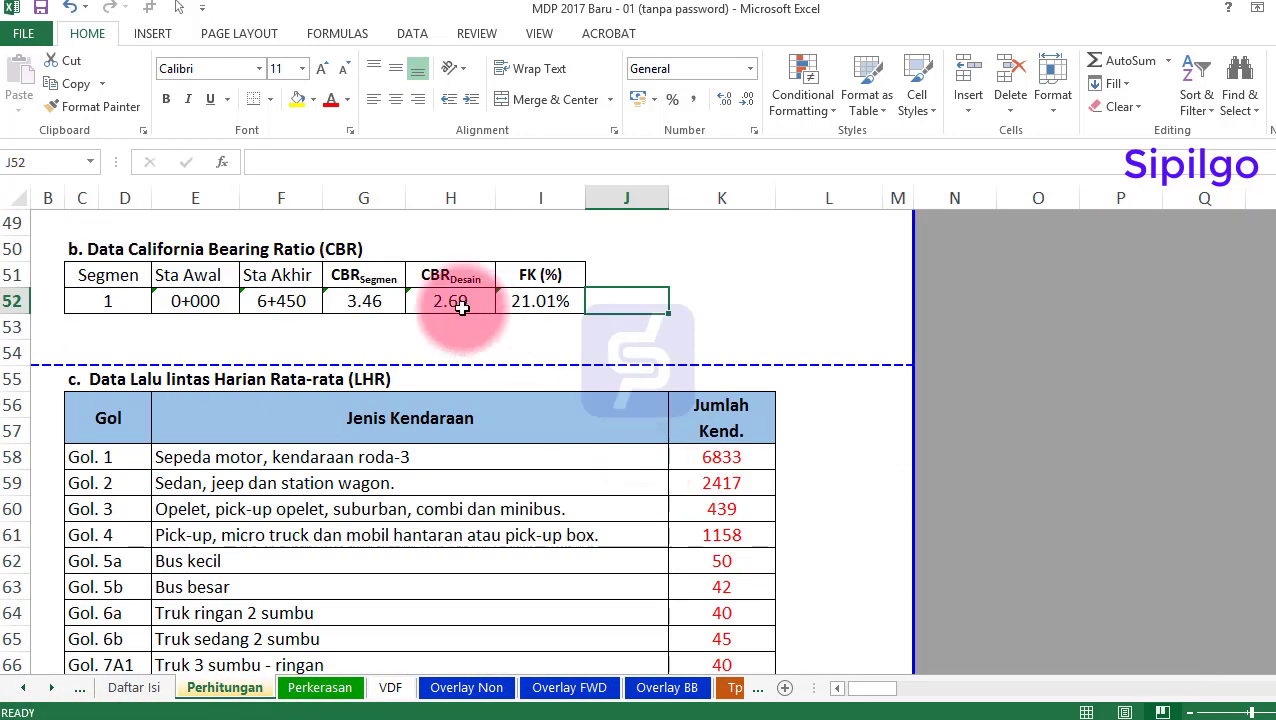
pyautogui.scroll(-1, 618, 299)
pyautogui.moveTo(728, 374); pyautogui.dragTo(740, 611)
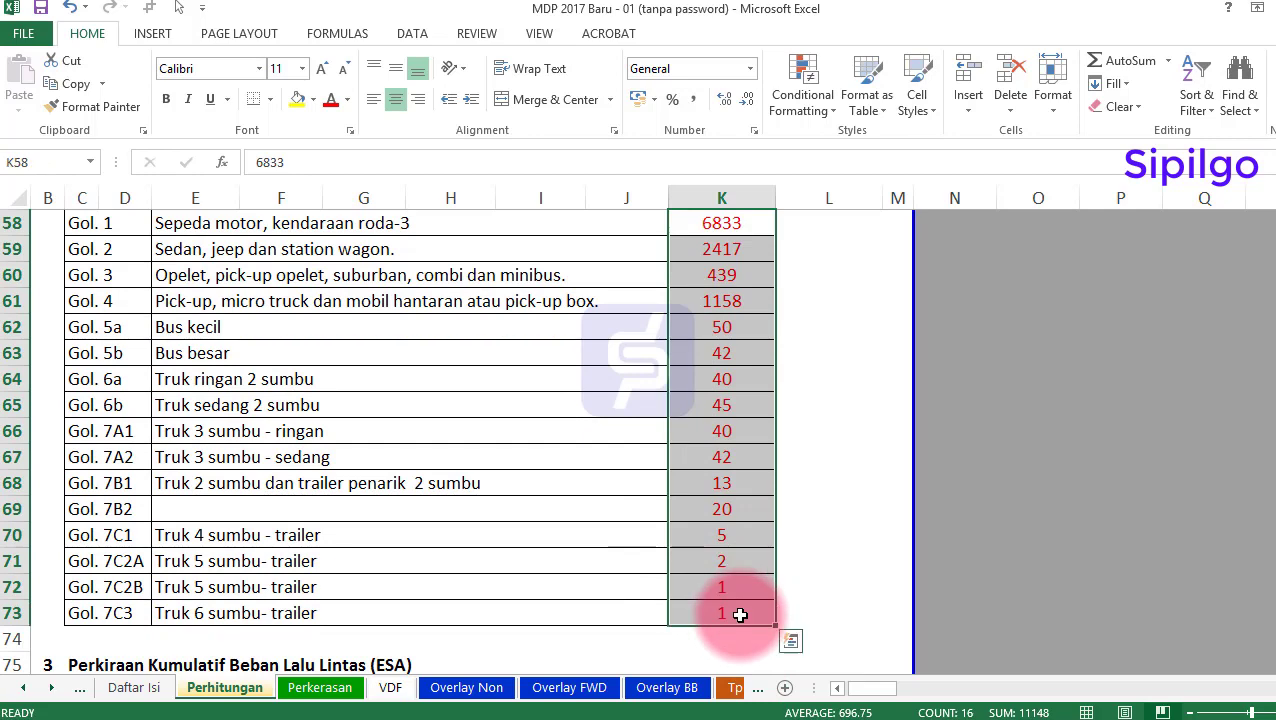
pyautogui.click(834, 437)
pyautogui.press('Left')
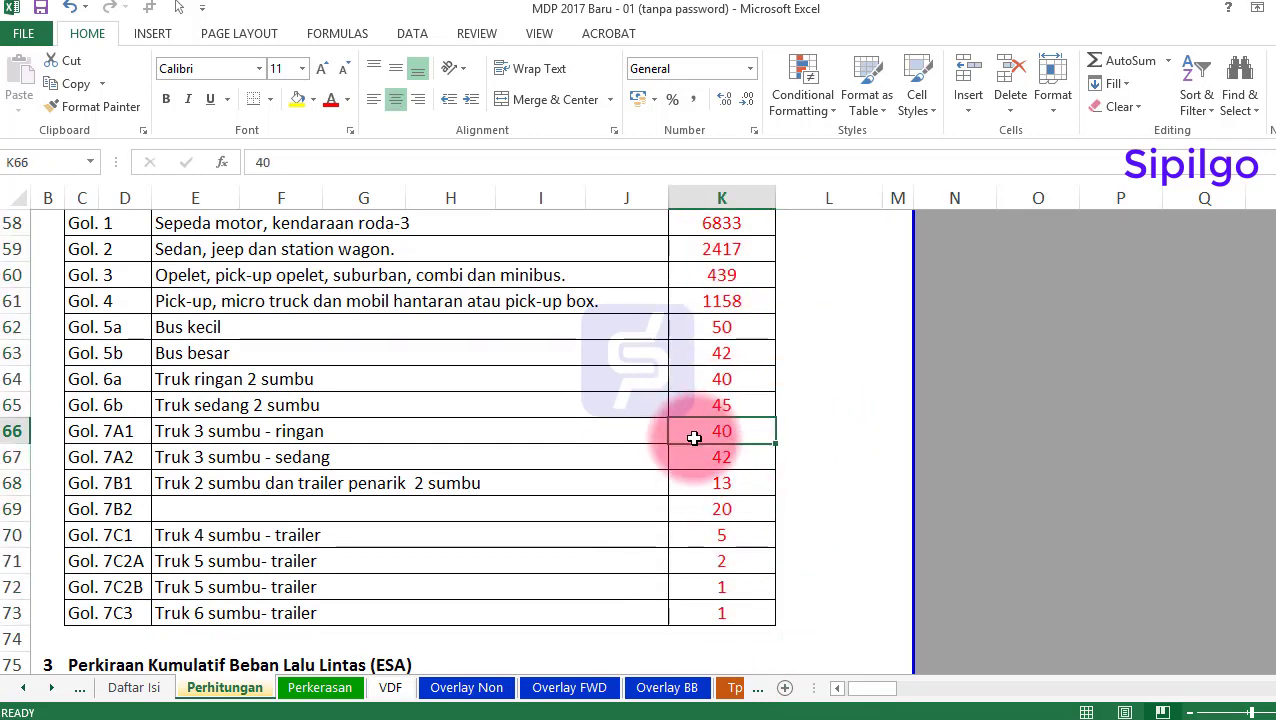
# Examine the LHR year columns, VDF4 values and growth formulas in the CESA4 table
pyautogui.scroll(-7, 694, 437)
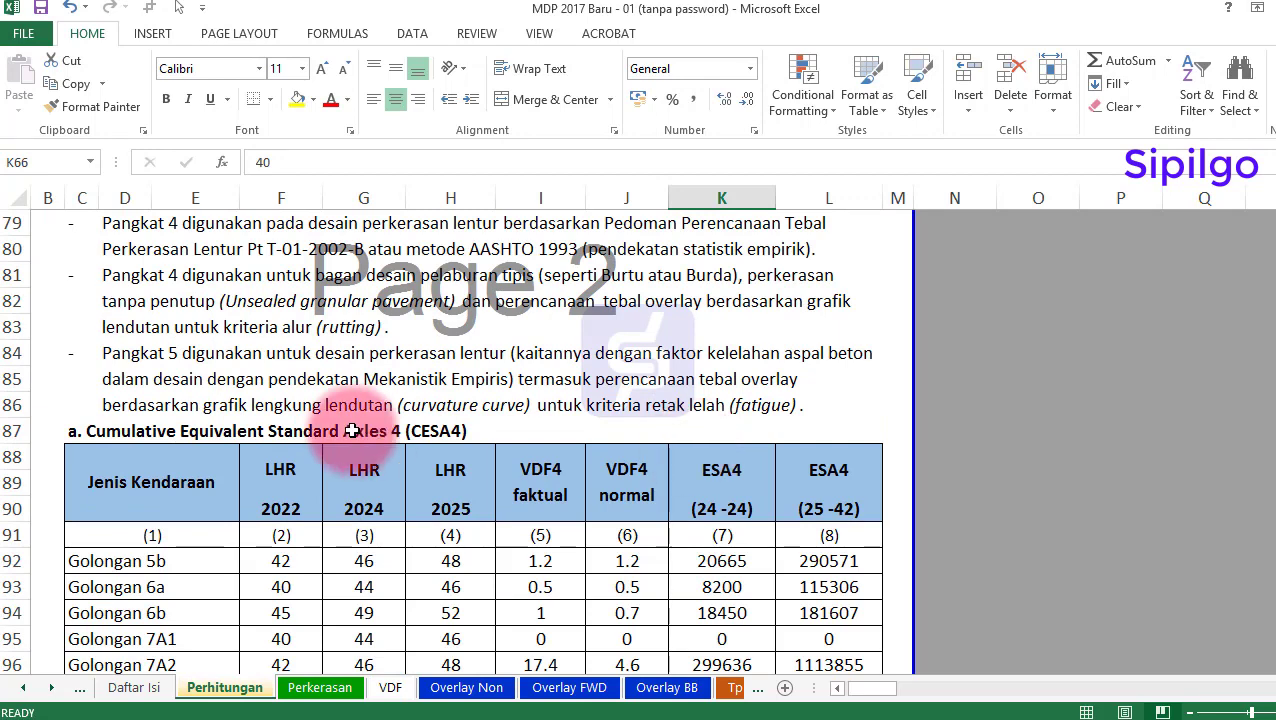
pyautogui.scroll(-2, 352, 430)
pyautogui.moveTo(300, 408); pyautogui.dragTo(560, 590)
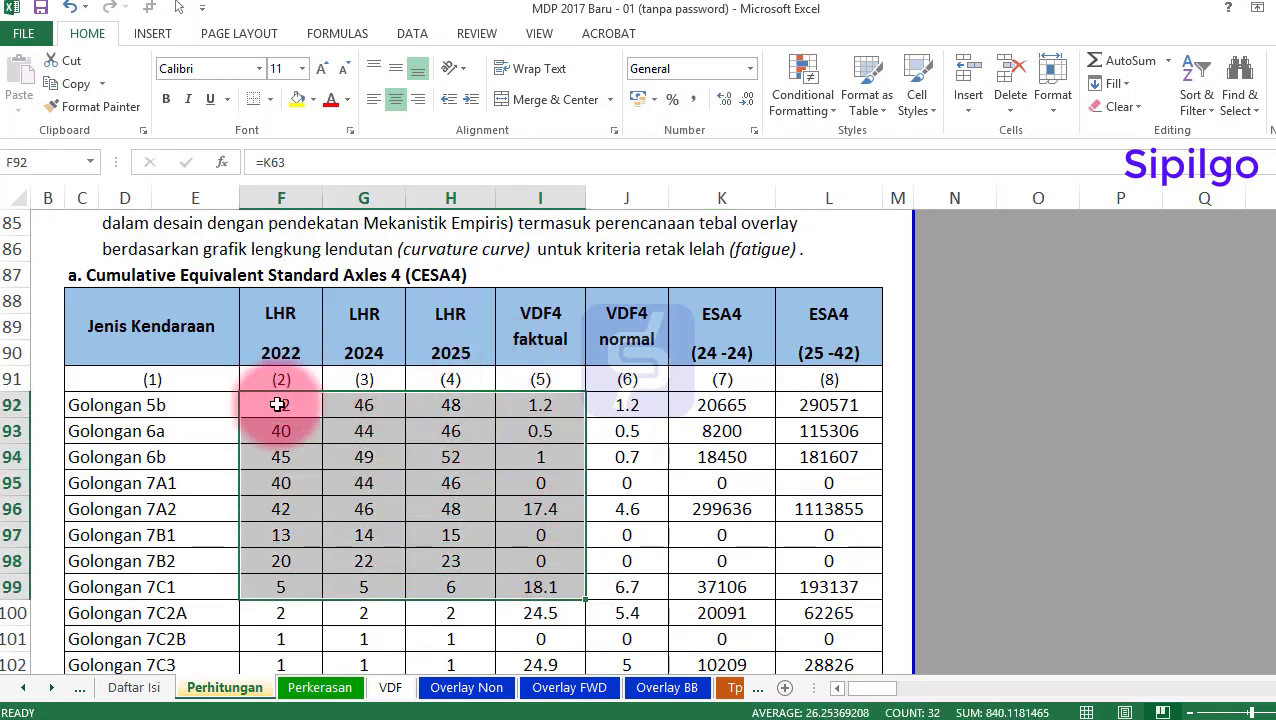
pyautogui.click(278, 405)
pyautogui.click(282, 350)
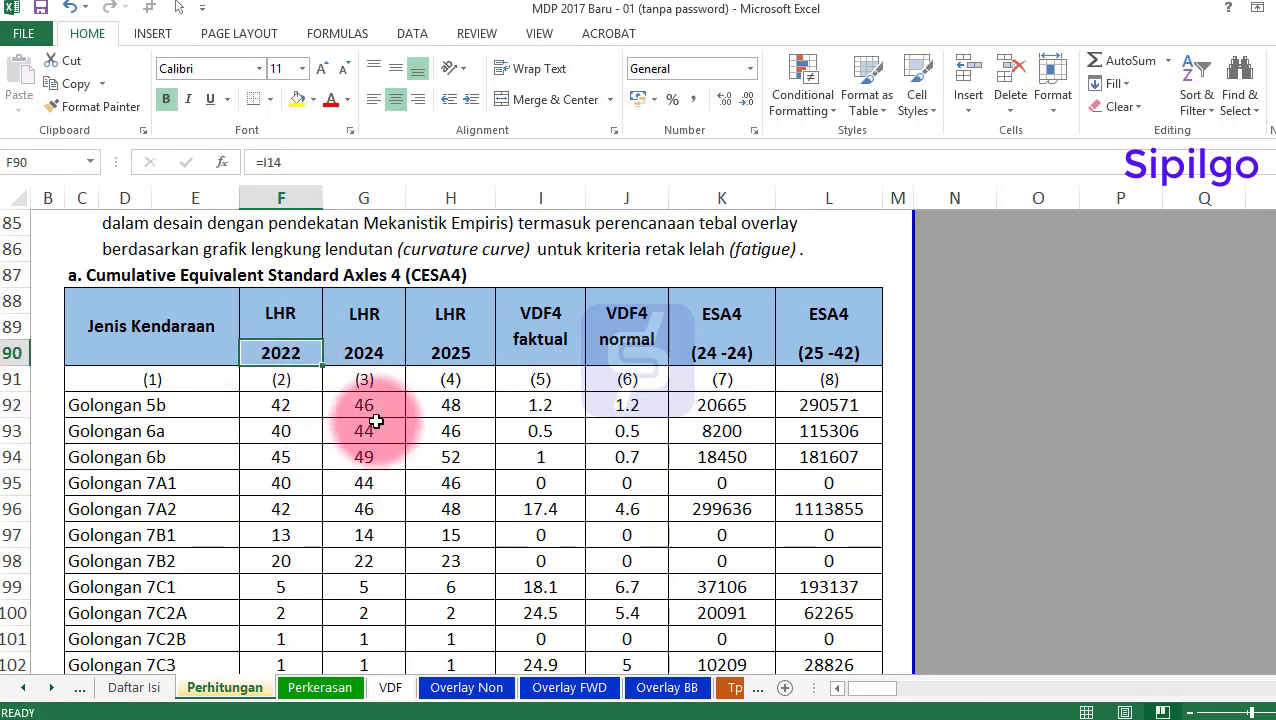
pyautogui.click(462, 345)
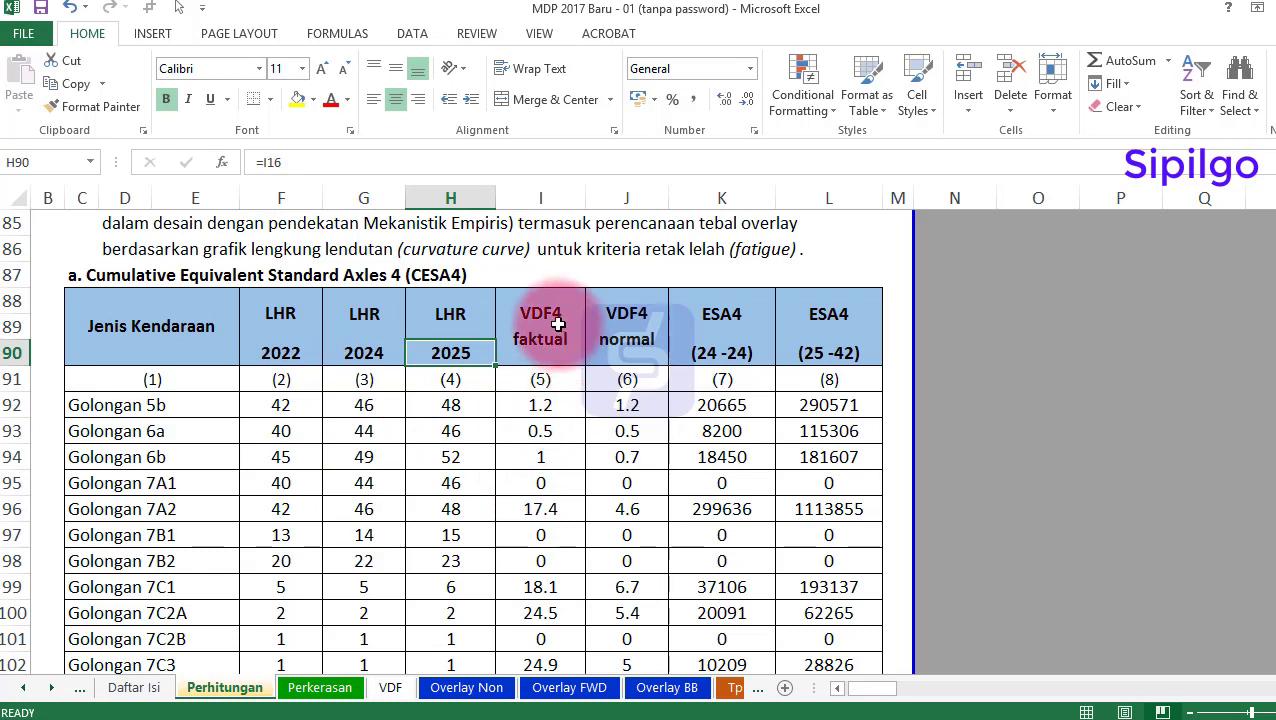
pyautogui.click(627, 334)
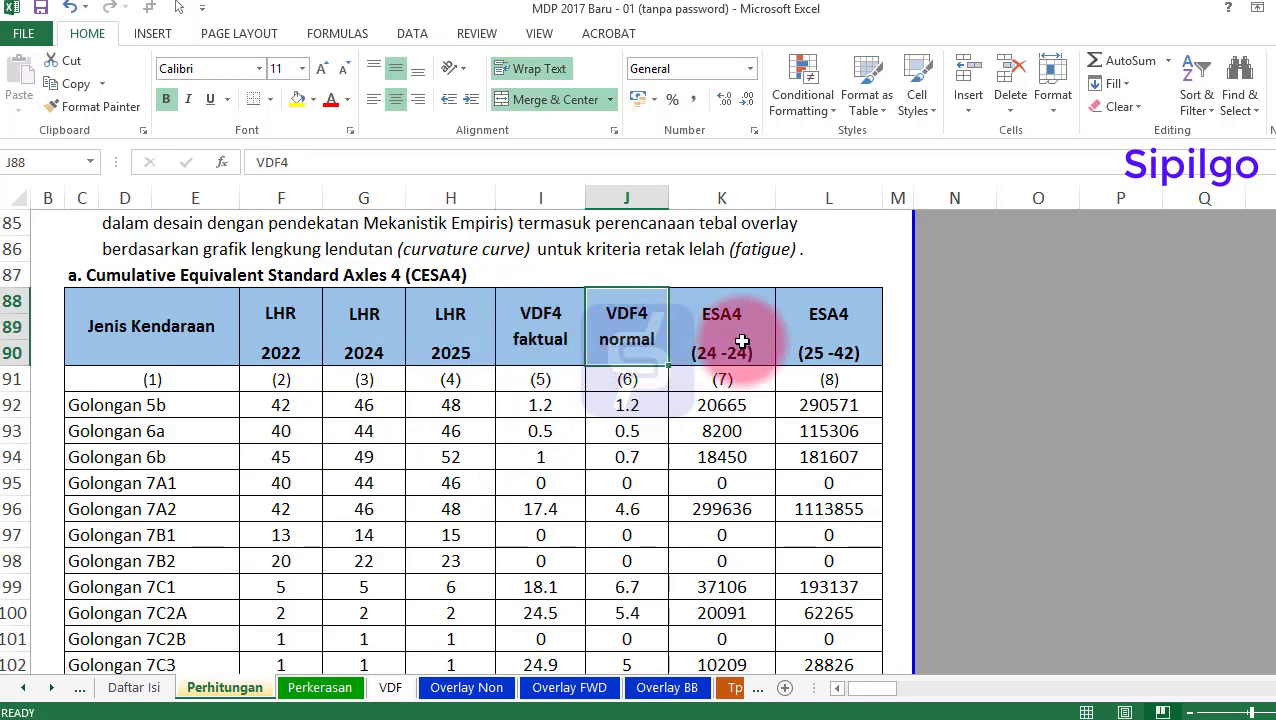
pyautogui.click(376, 283)
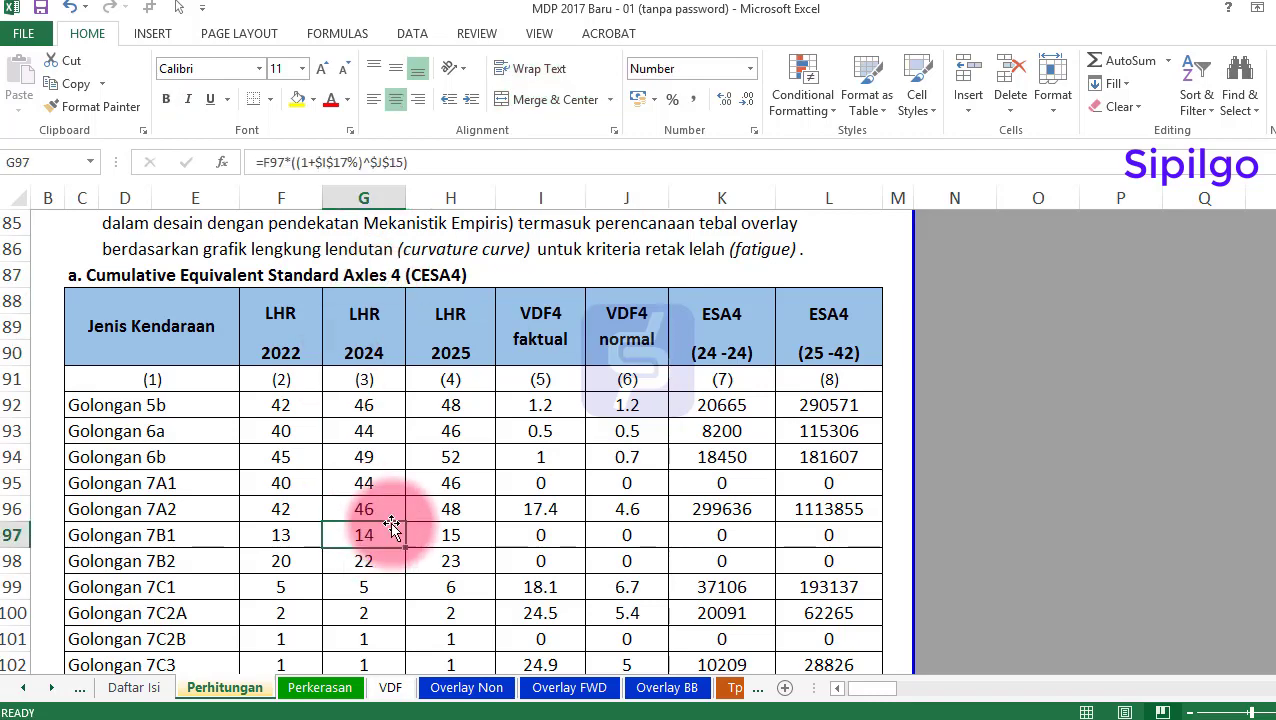
# Check the CESA4 total formula in K104 and bring up the CESA5 table below it
pyautogui.scroll(-2, 390, 528)
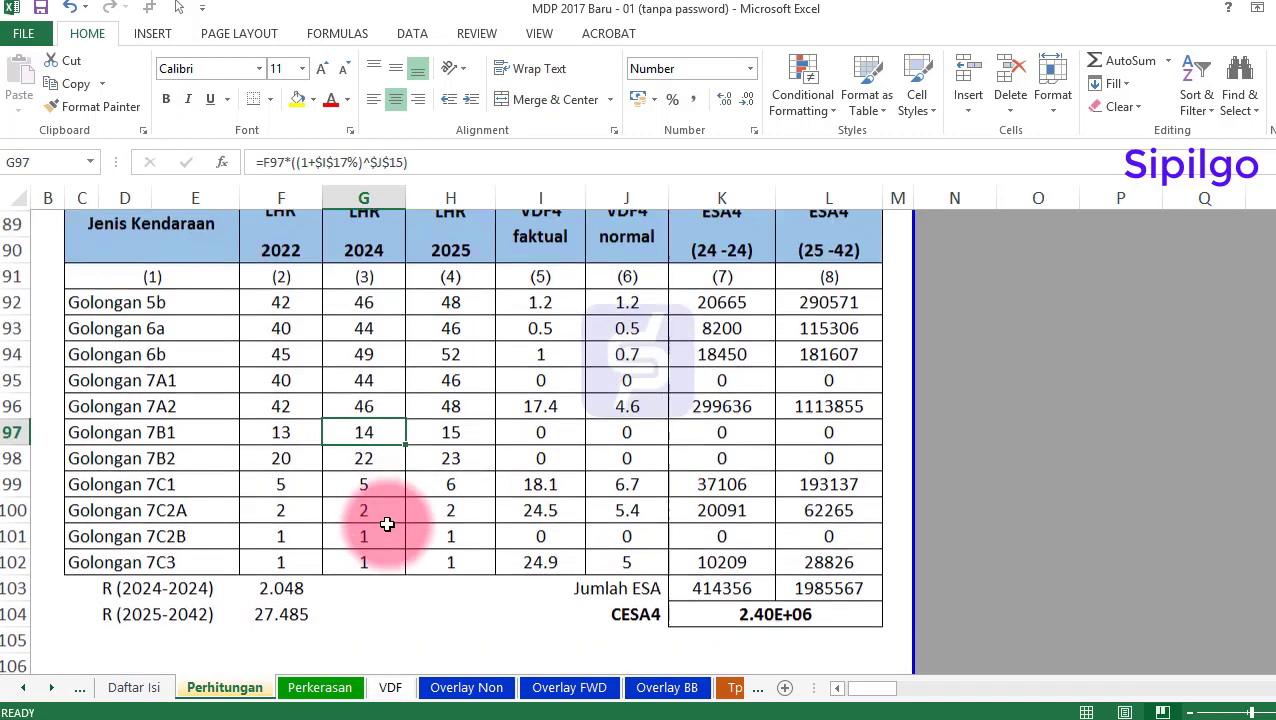
pyautogui.click(743, 573)
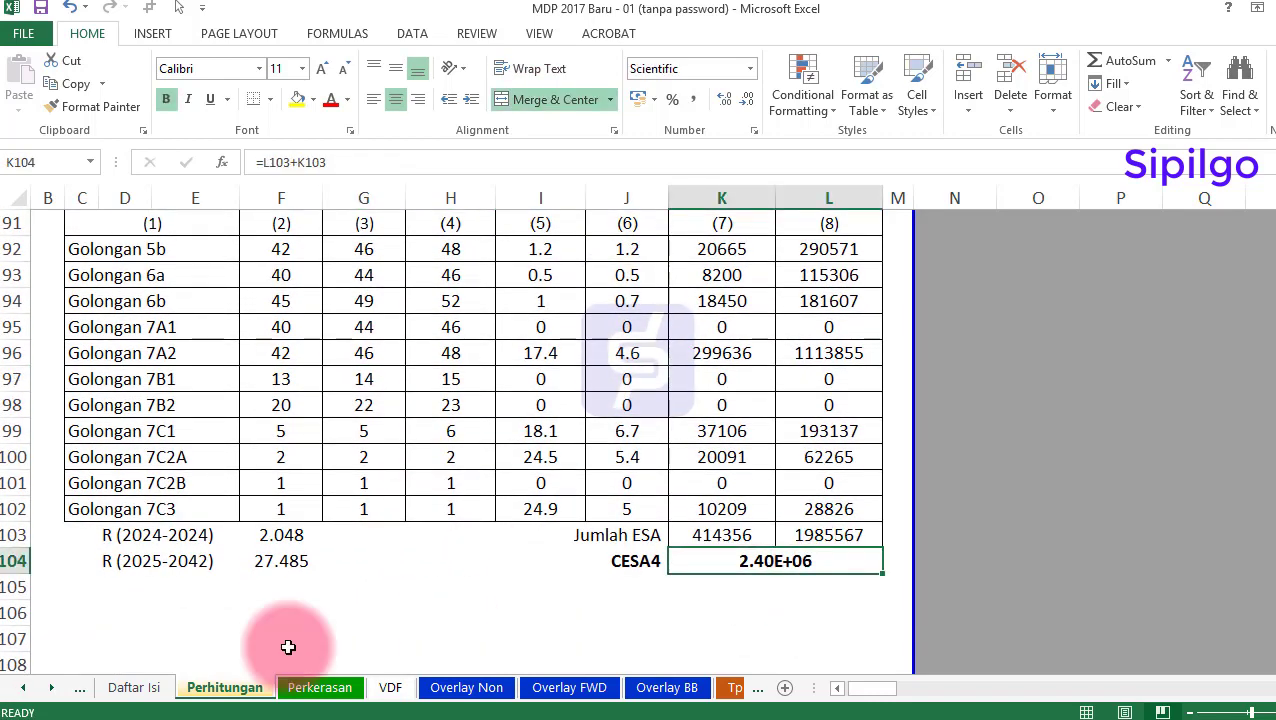
pyautogui.scroll(-4, 298, 623)
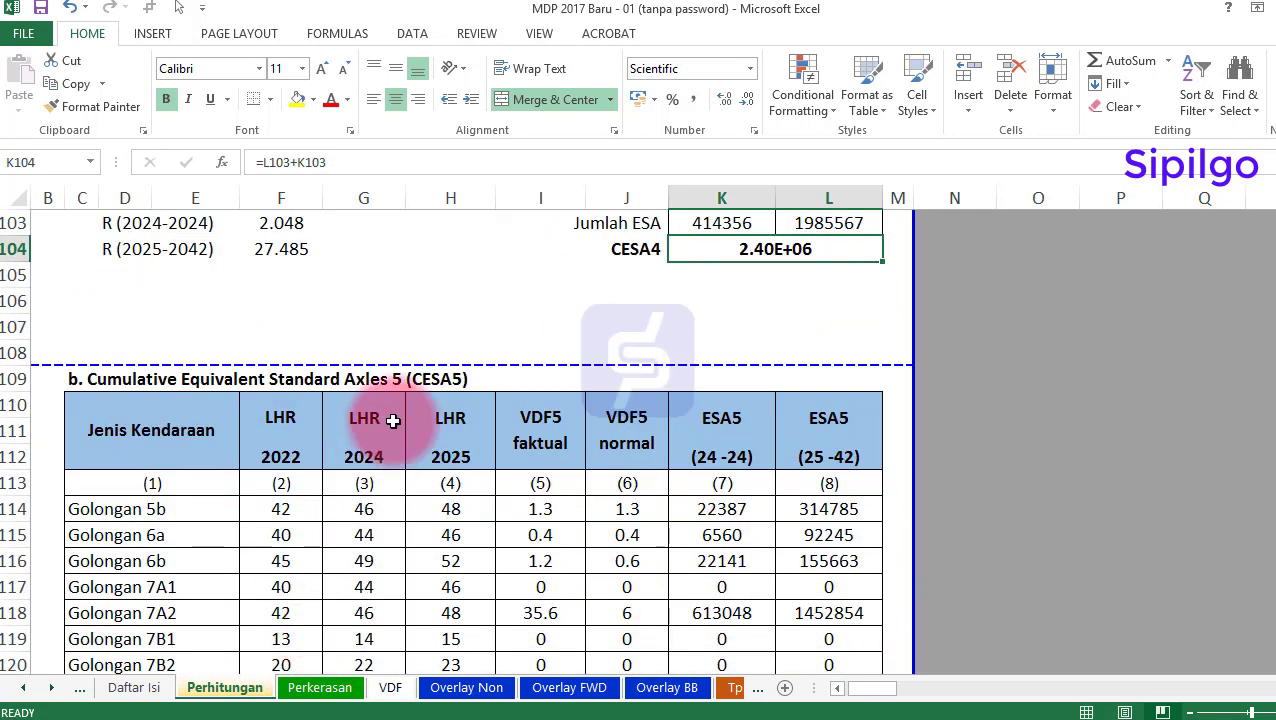
# Compare the VDF5 faktual and normal columns of the CESA5 table with the Gorontalo factors on the VDF sheet
pyautogui.scroll(-2, 440, 400)
pyautogui.click(530, 285)
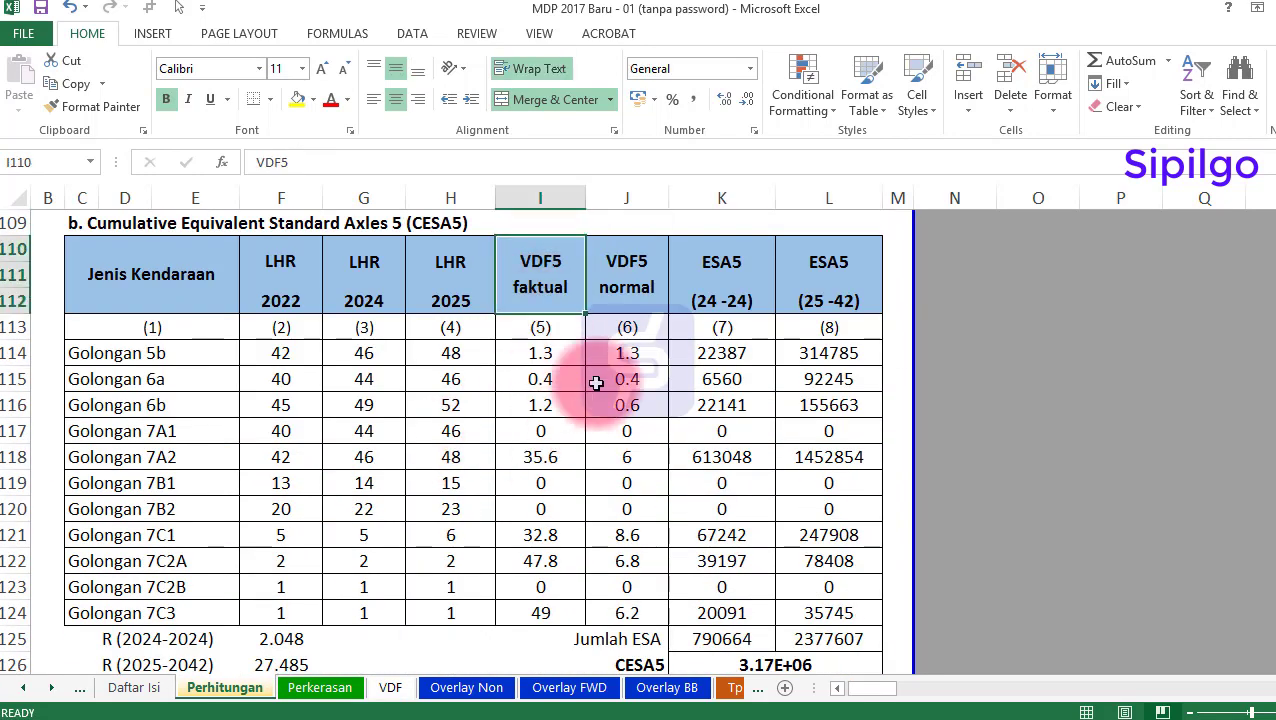
pyautogui.click(608, 289)
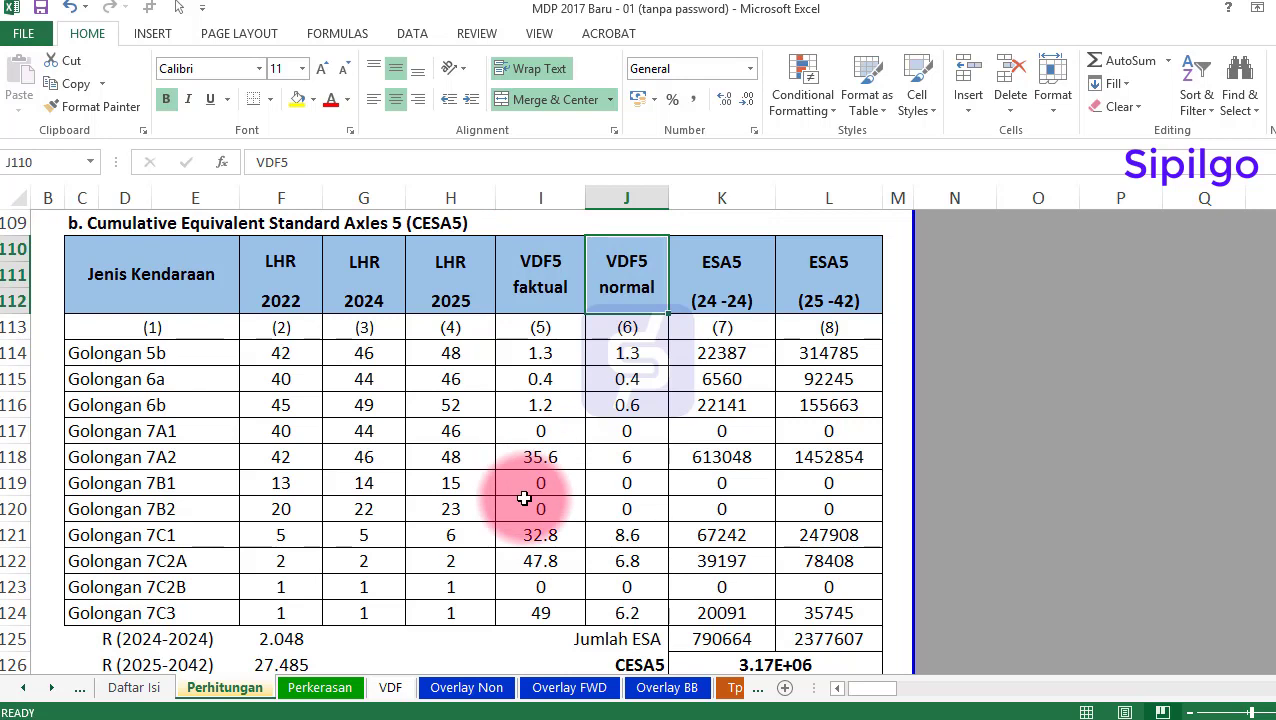
pyautogui.click(391, 688)
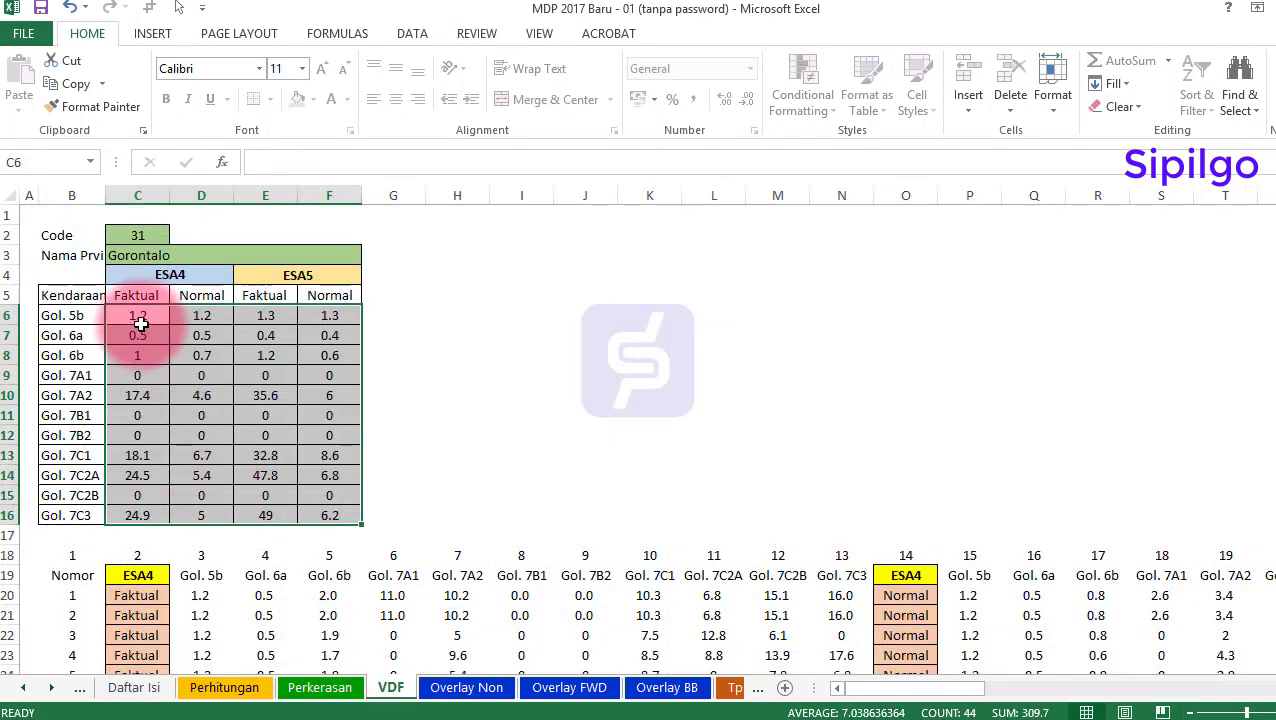
pyautogui.moveTo(130, 316); pyautogui.dragTo(327, 515)
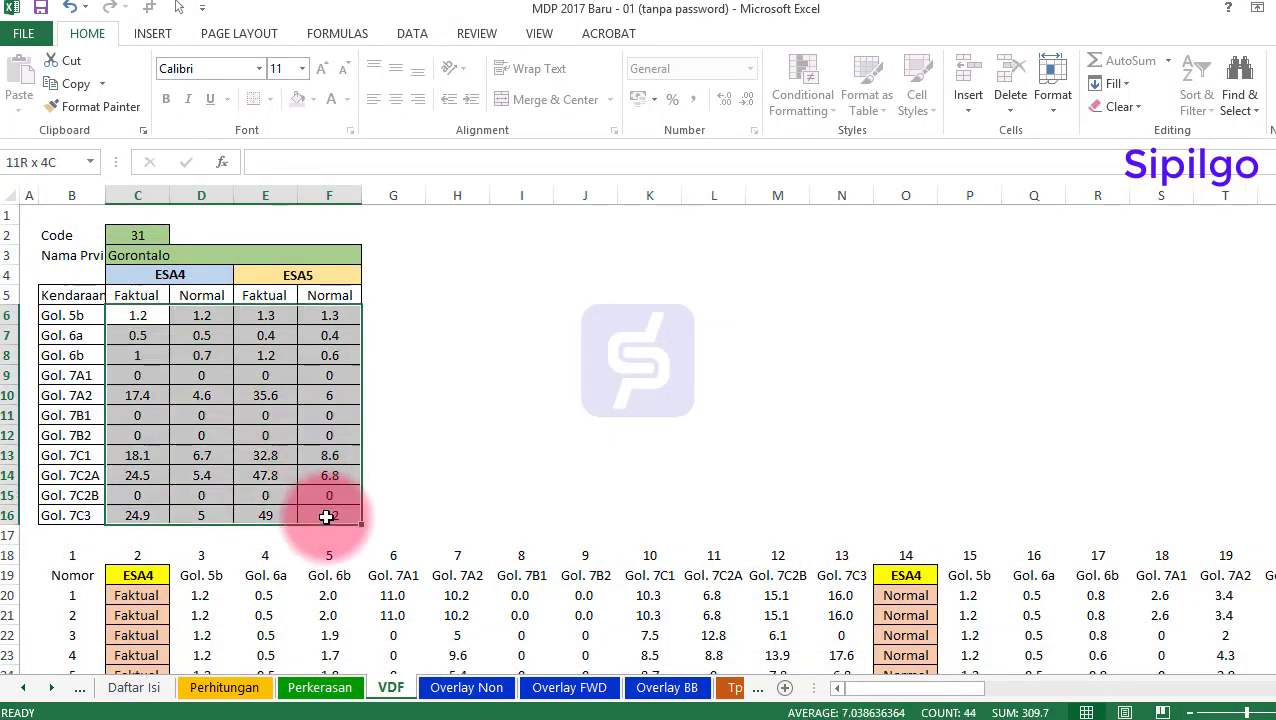
pyautogui.click(528, 459)
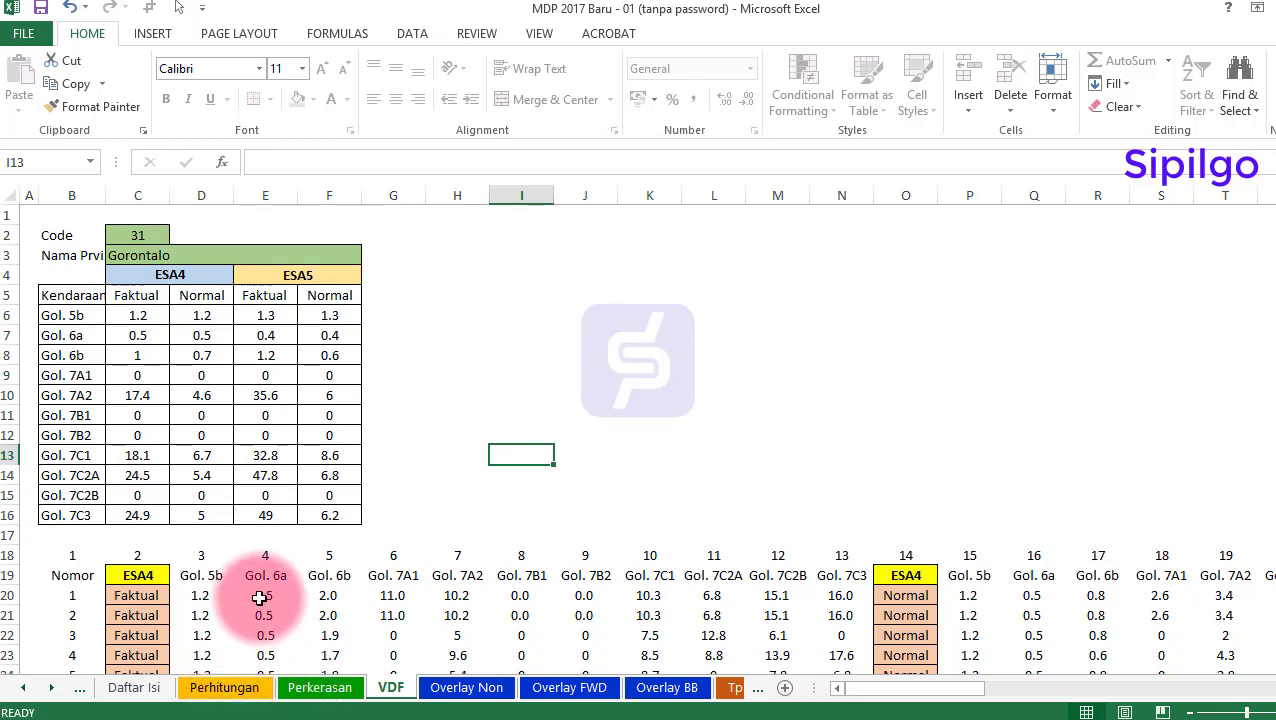
pyautogui.moveTo(259, 597); pyautogui.dragTo(777, 597)
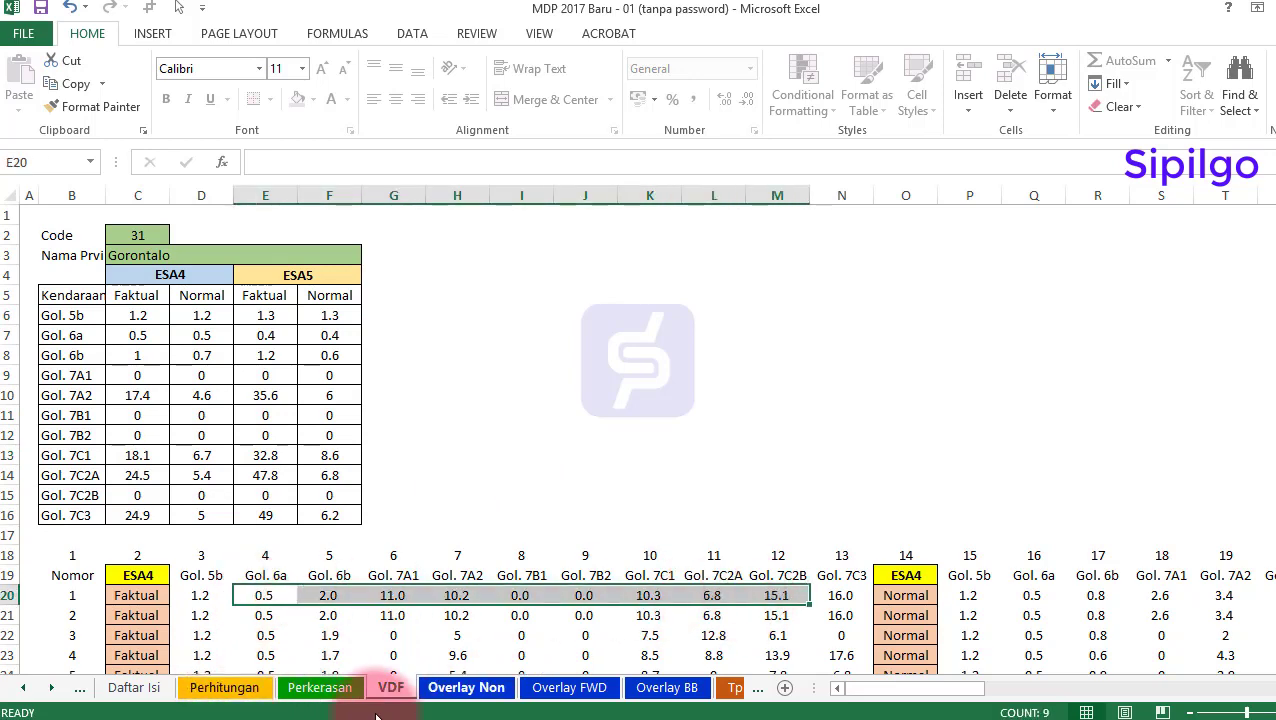
pyautogui.click(236, 690)
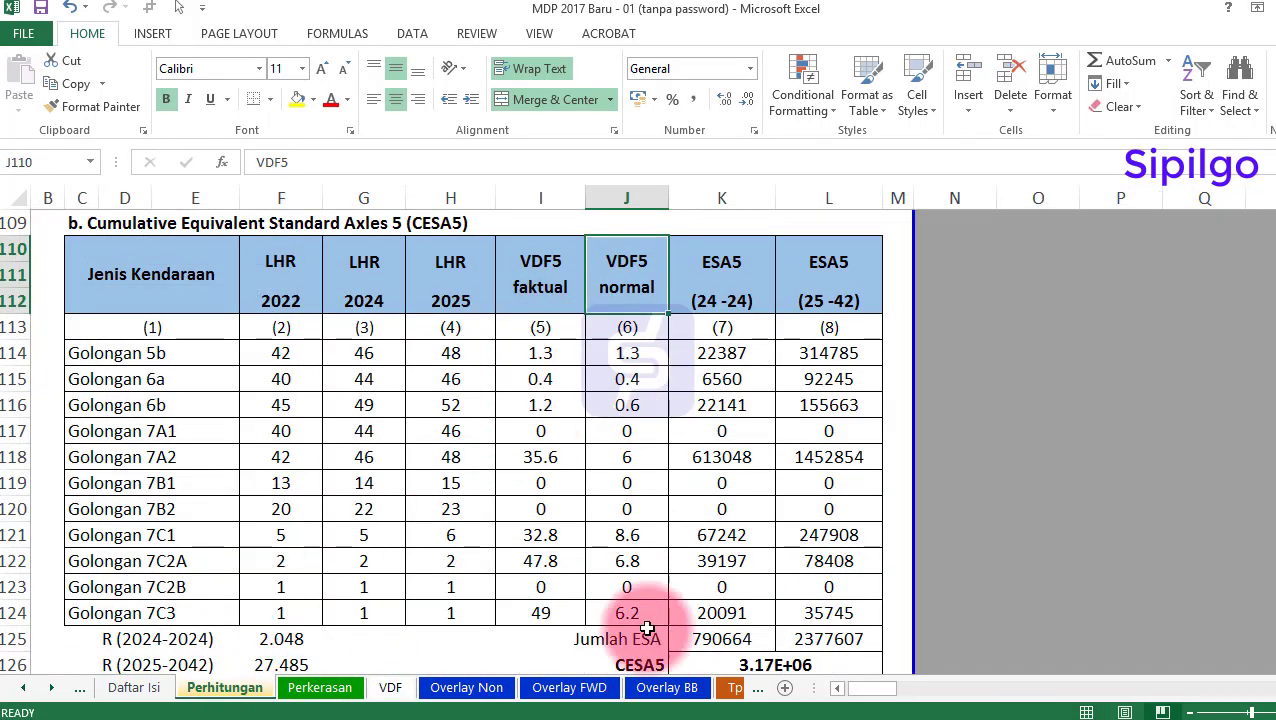
# Check the CESA5 total formula in K126 and read the Tipe Perkerasan introduction above Tabel 3.1
pyautogui.scroll(-2, 648, 628)
pyautogui.click(770, 508)
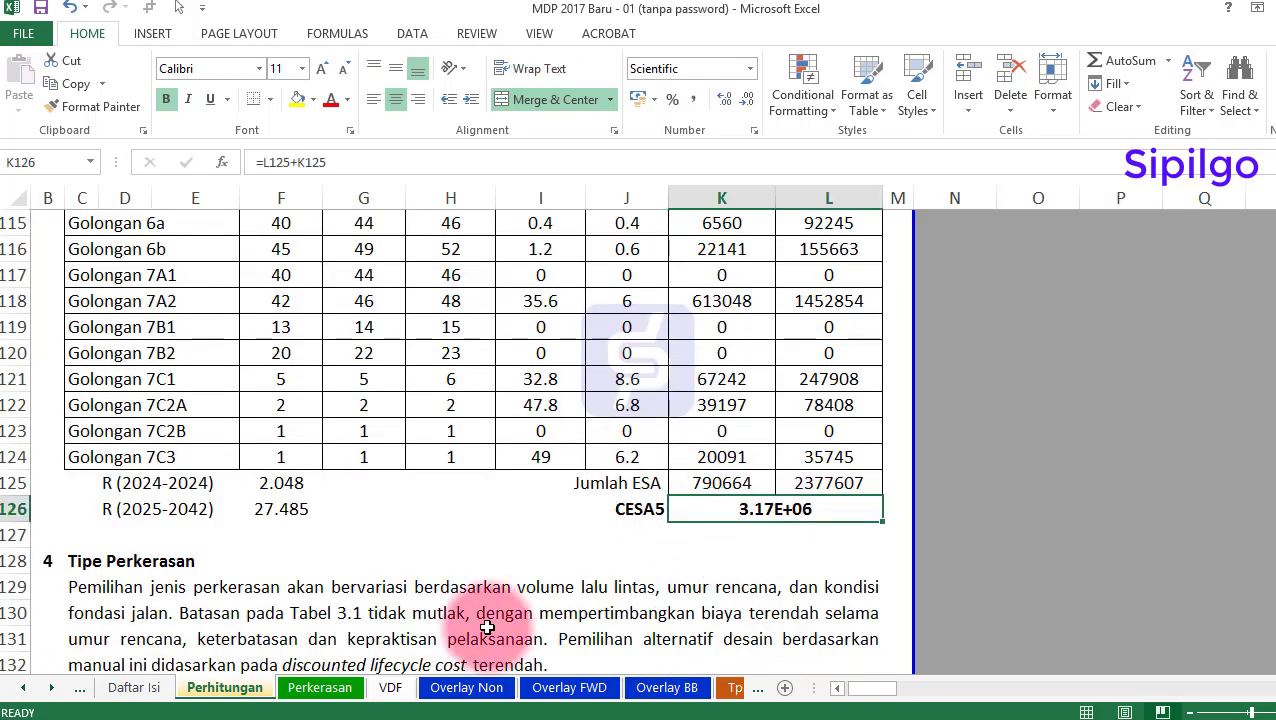
pyautogui.scroll(-4, 487, 627)
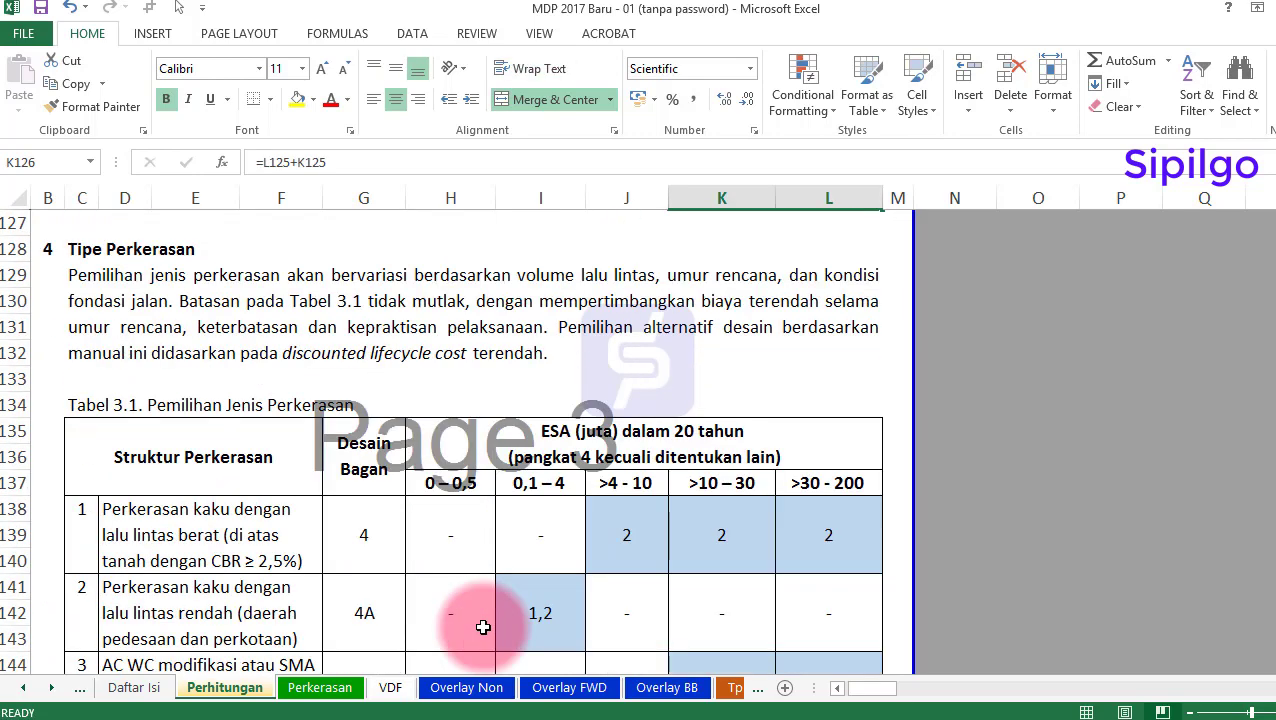
pyautogui.click(130, 312)
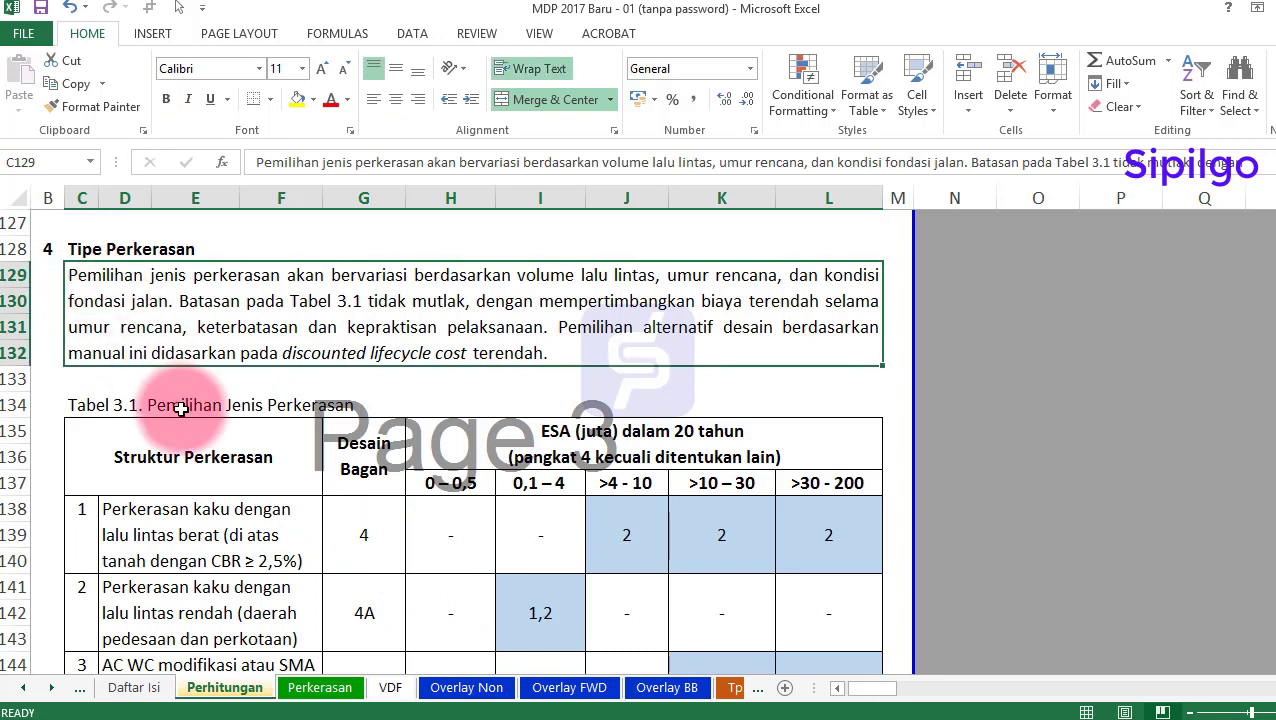
pyautogui.scroll(-2, 312, 513)
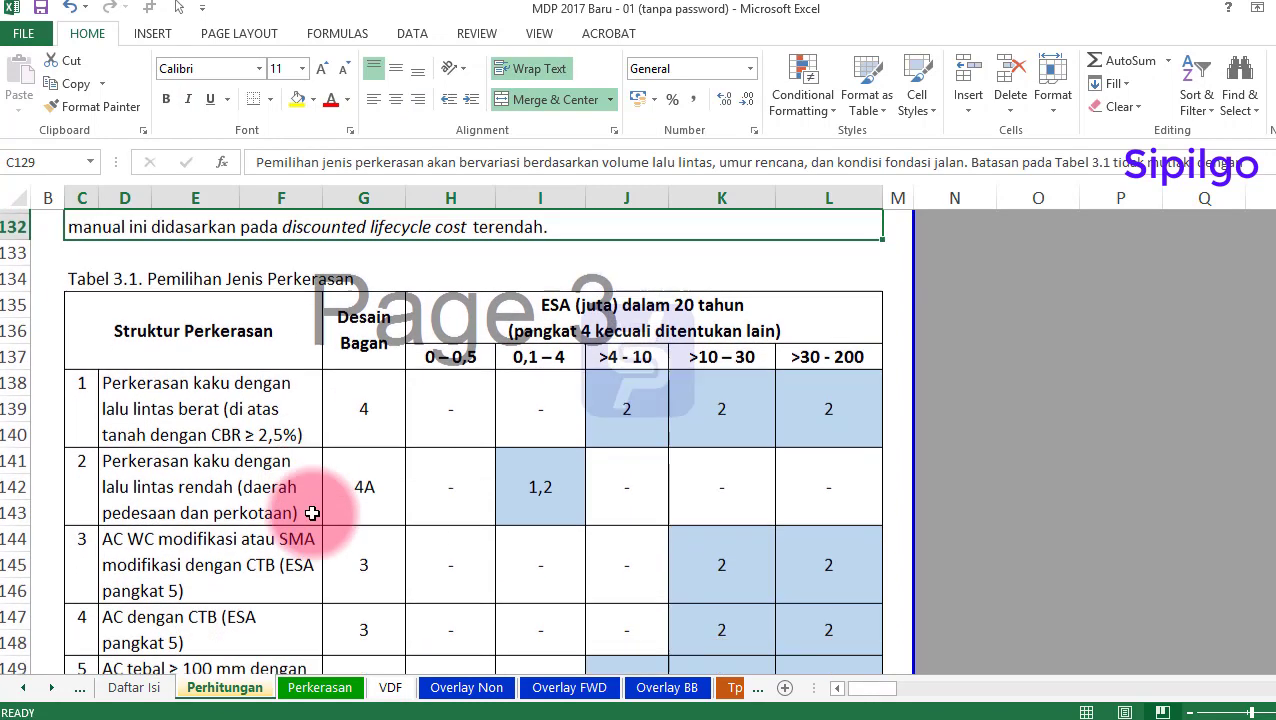
pyautogui.click(82, 249)
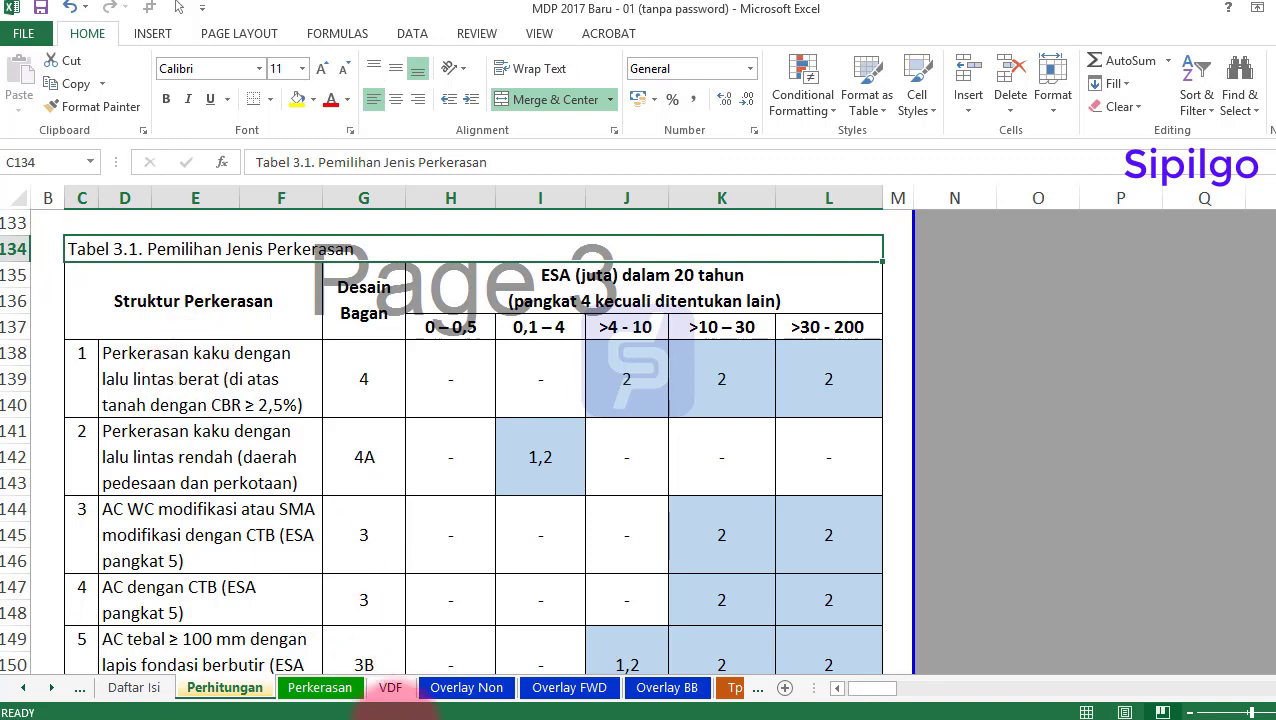
# Switch to Adobe Acrobat to view Buku MDP 2017.pdf, and return to the first pavement type in the workbook's Tabel 3.1
pyautogui.click(285, 676)
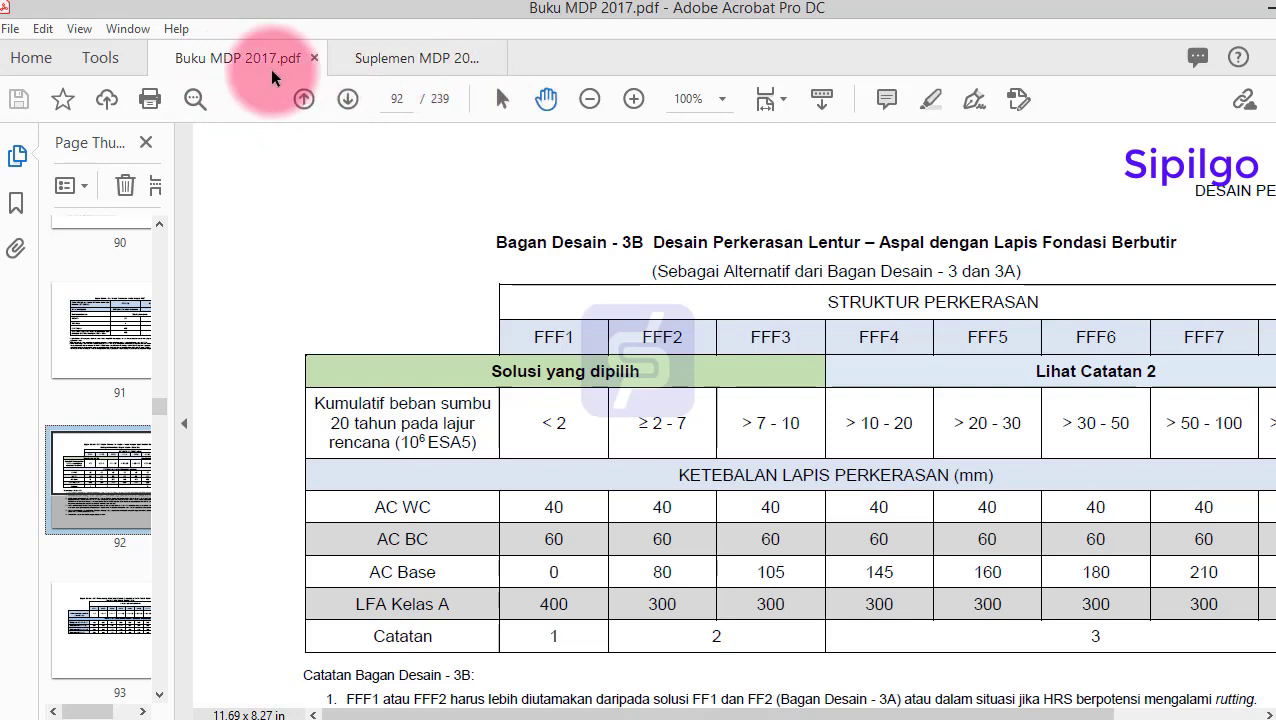
pyautogui.click(1265, 17)
pyautogui.click(282, 397)
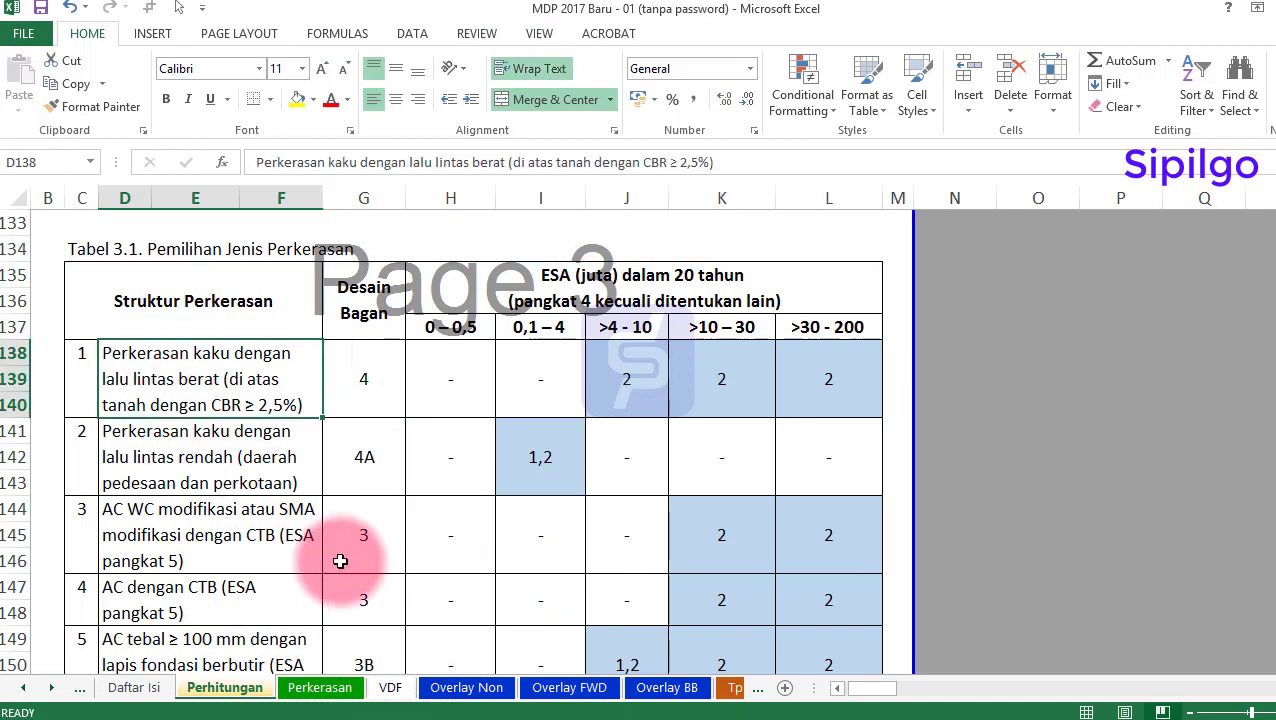
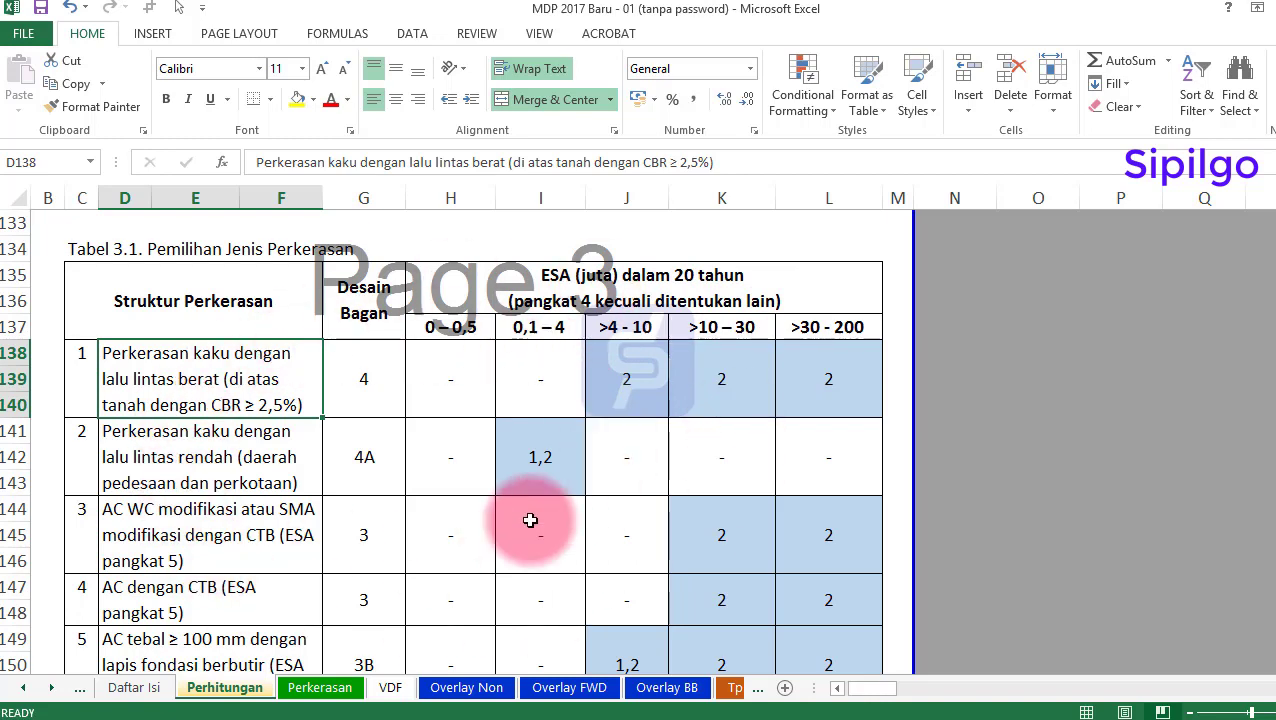
# Examine the Struktur Perkerasan options in Tabel 3.1, from Perkerasan kaku to Perkerasan tanpa penutup
pyautogui.scroll(-1, 529, 521)
pyautogui.click(185, 482)
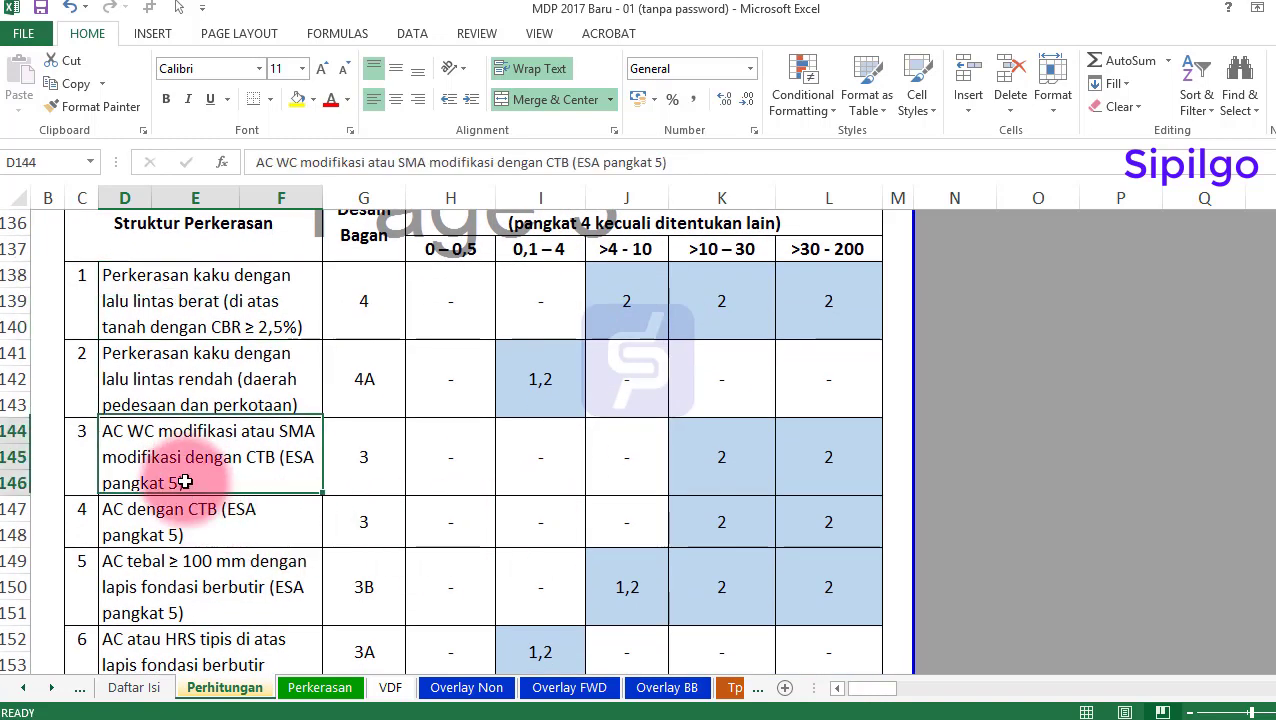
pyautogui.click(244, 533)
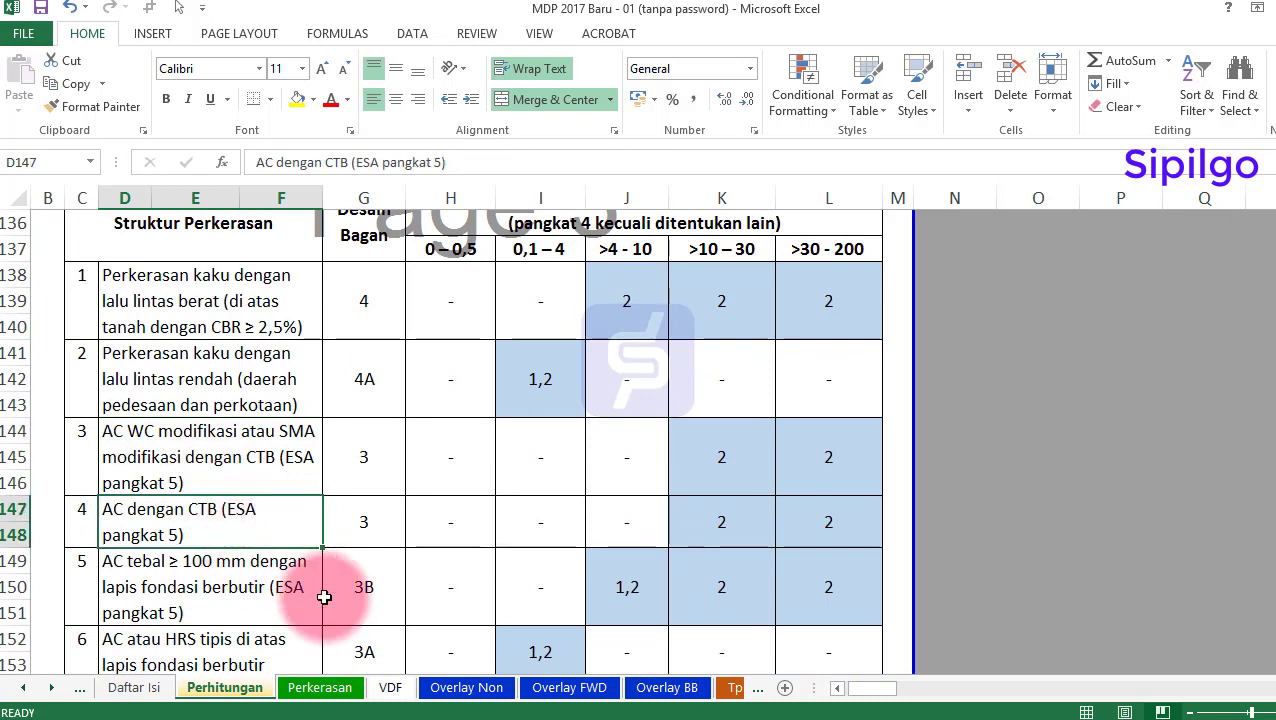
pyautogui.click(266, 322)
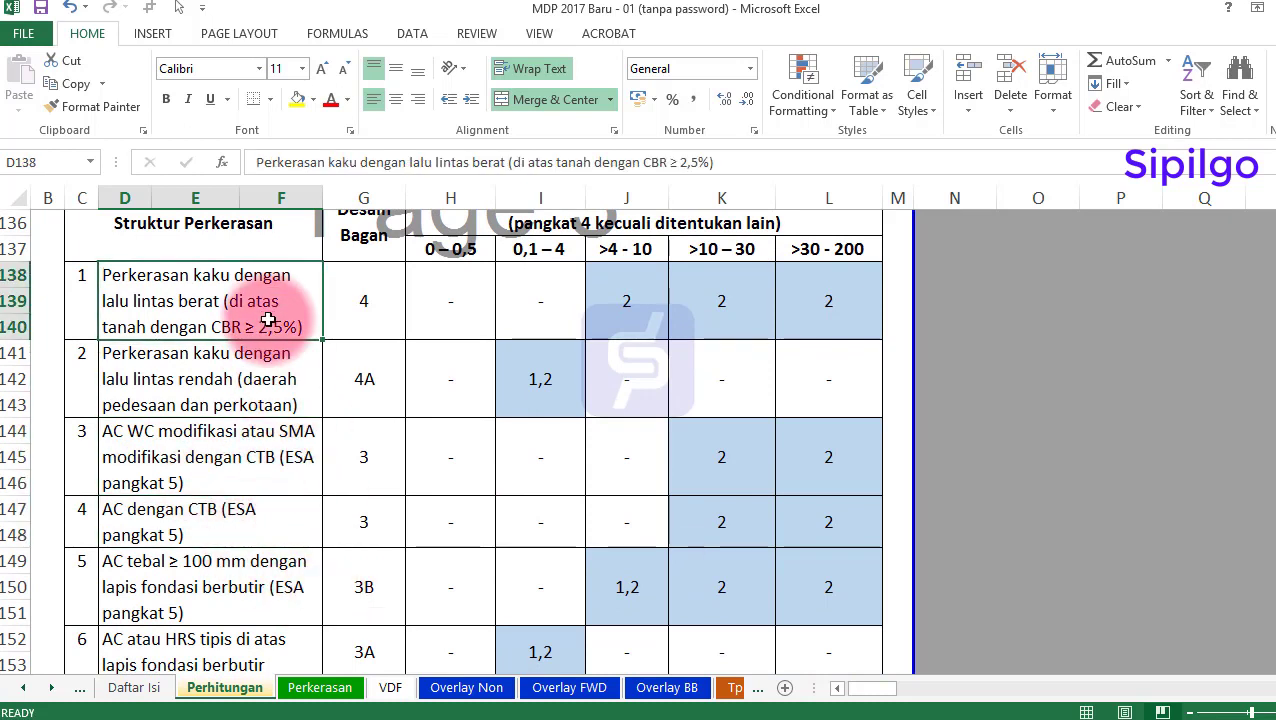
pyautogui.click(312, 390)
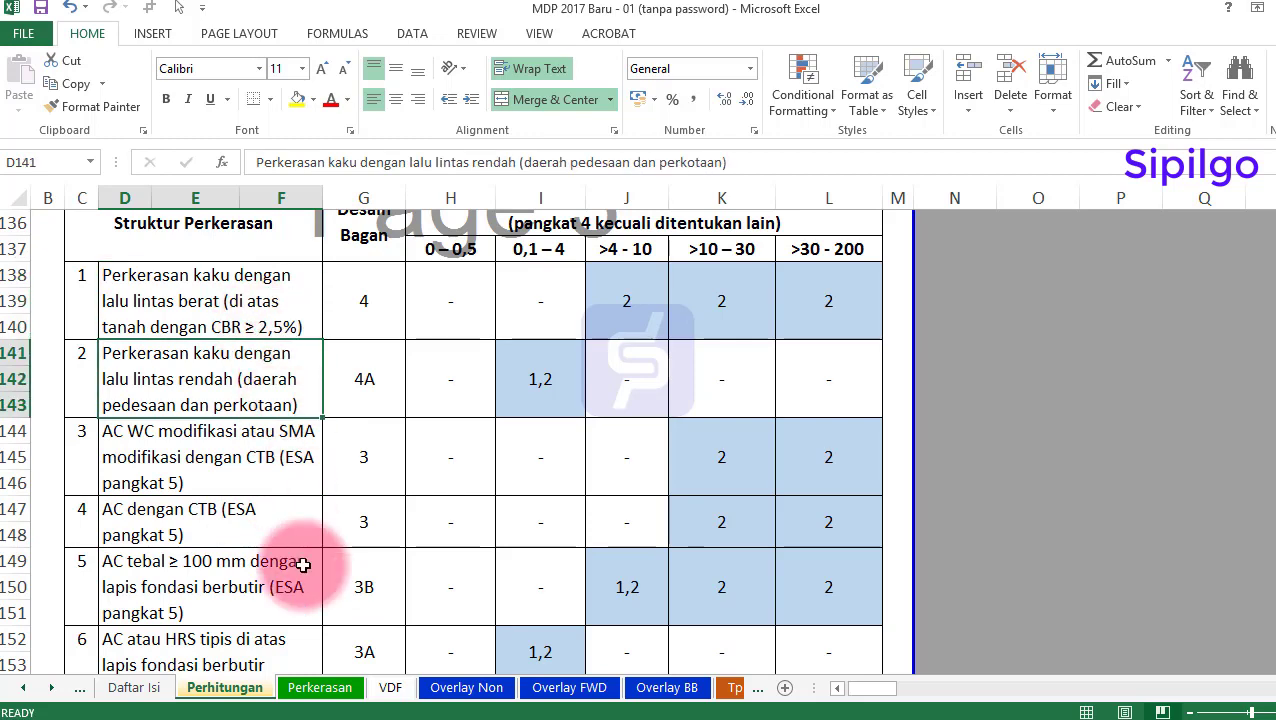
pyautogui.scroll(-3, 300, 563)
pyautogui.scroll(-1, 302, 565)
pyautogui.click(245, 416)
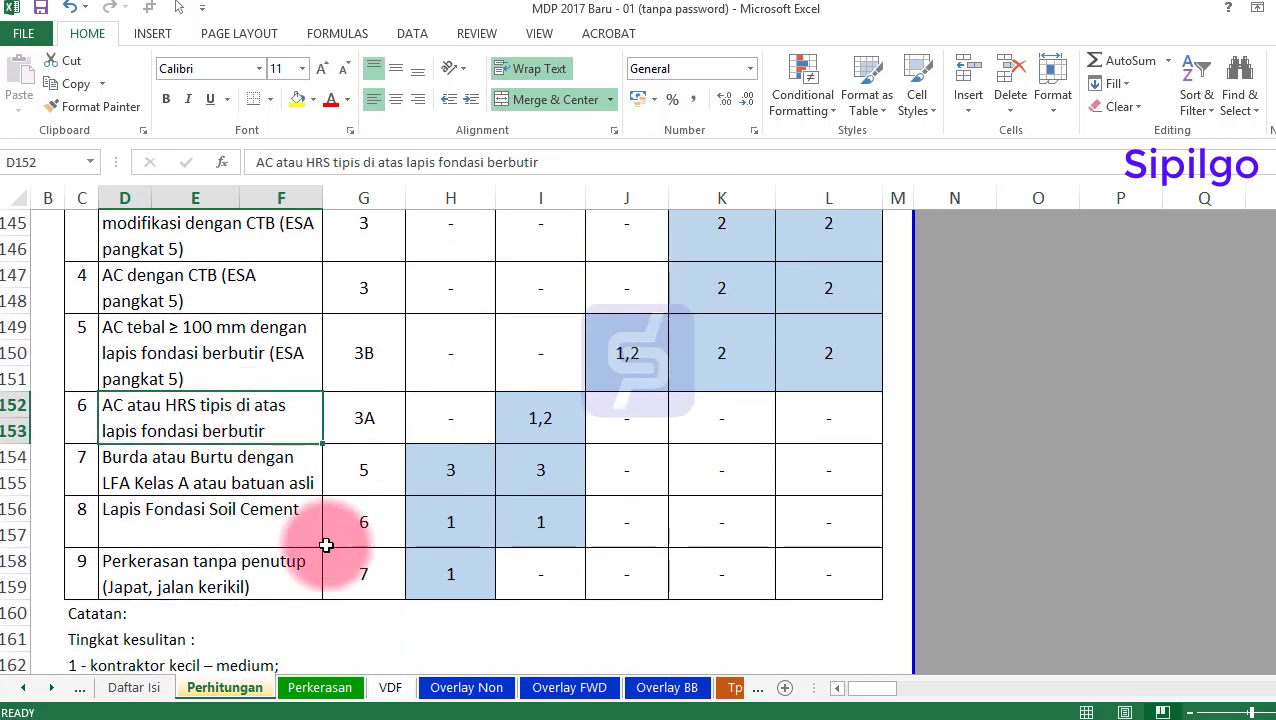
pyautogui.click(265, 482)
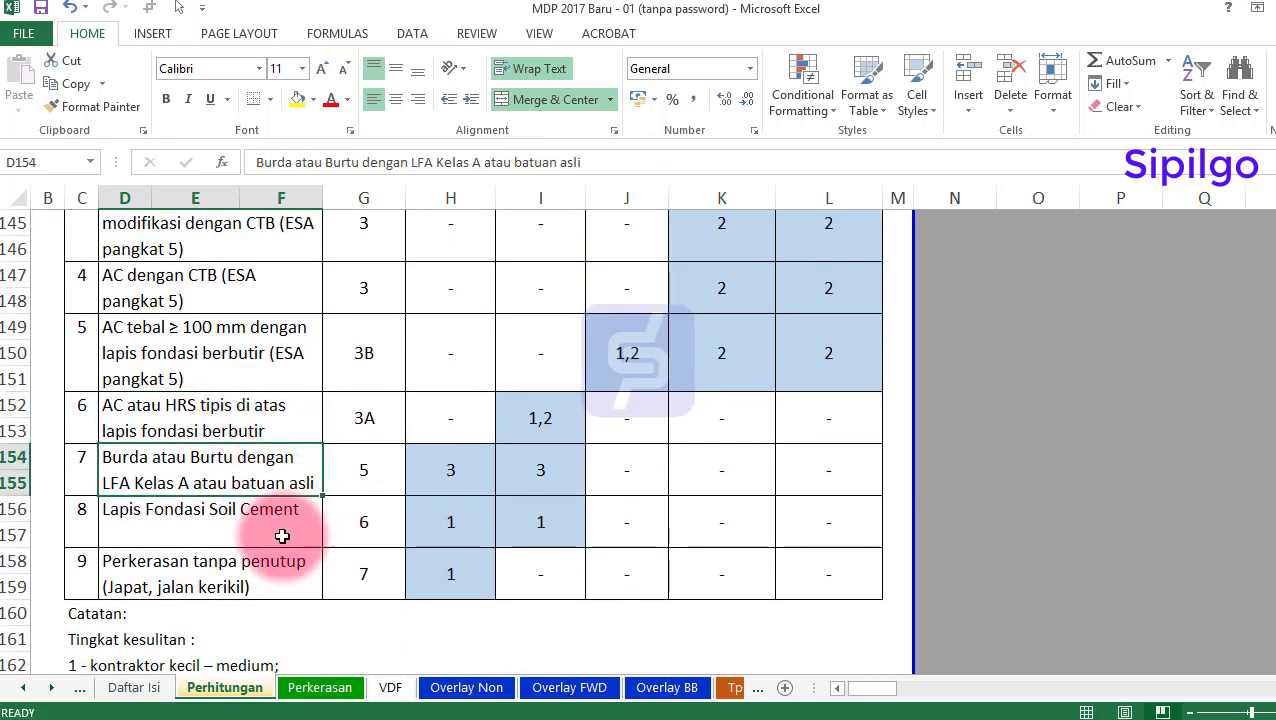
pyautogui.click(280, 530)
pyautogui.click(285, 569)
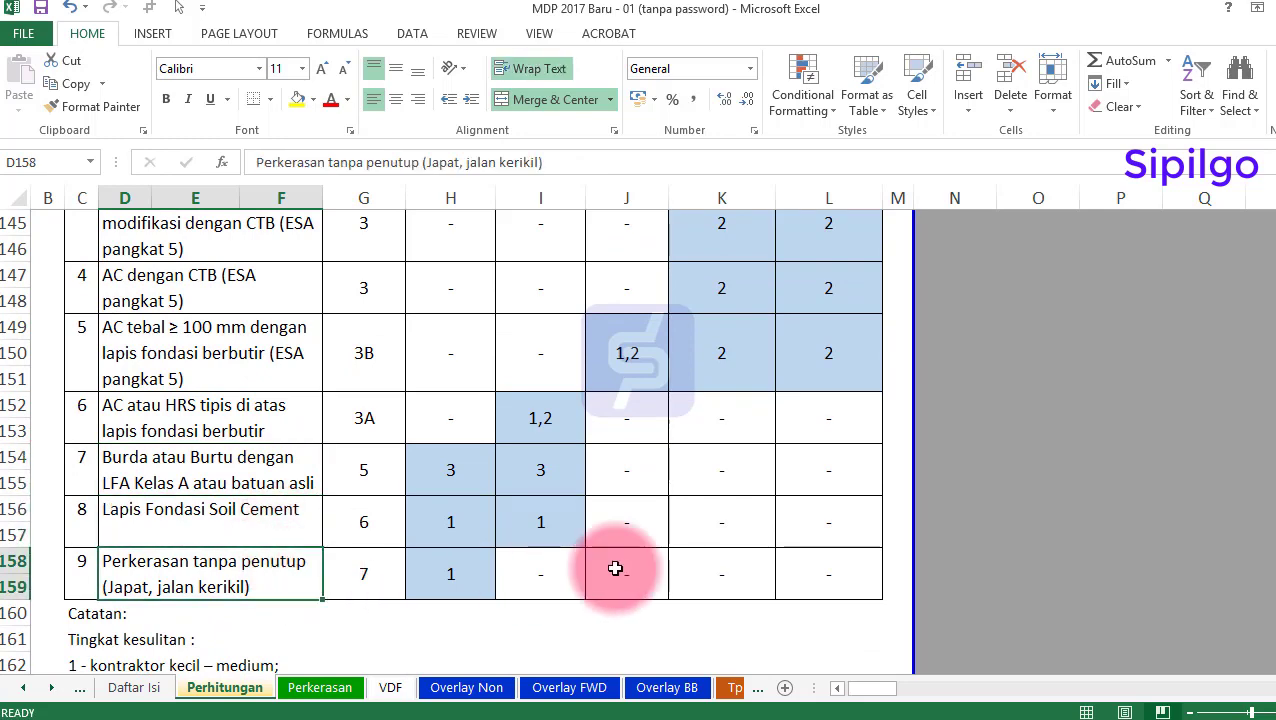
# Examine the chosen pavement type number in C167 and recheck the CESA5 and CESA4 totals in K126 and K104
pyautogui.scroll(-3, 597, 559)
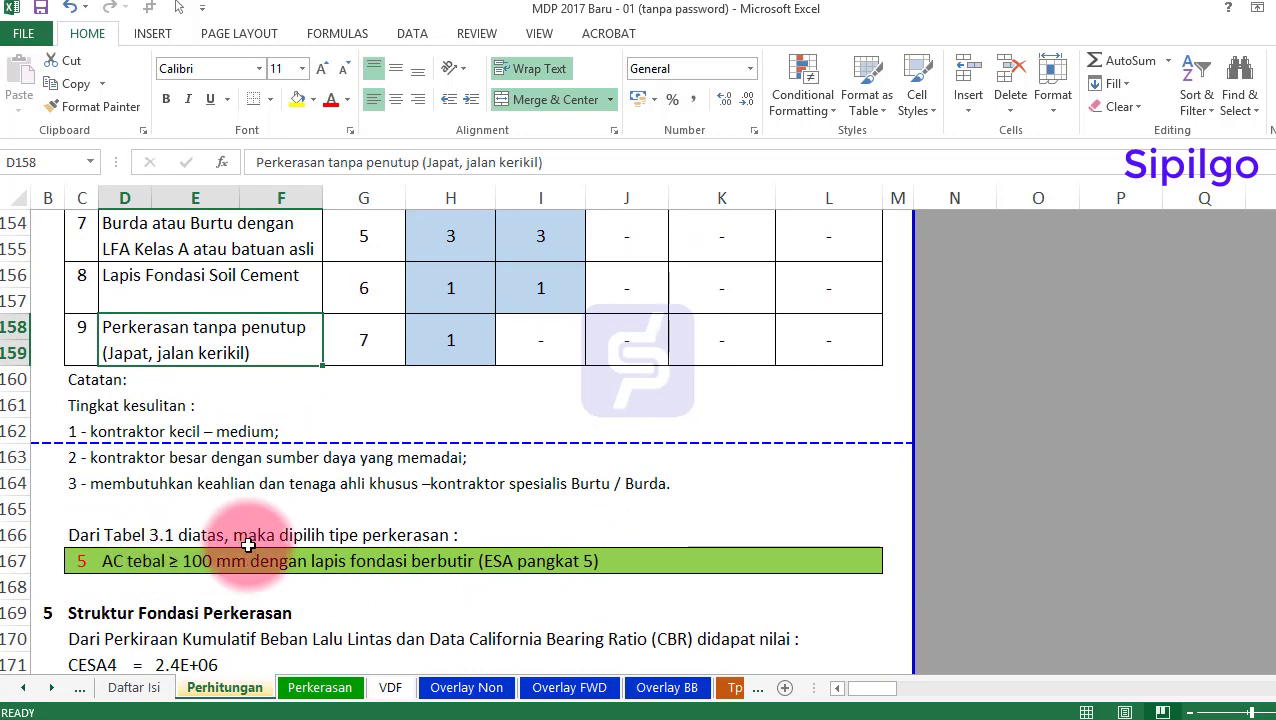
pyautogui.click(84, 561)
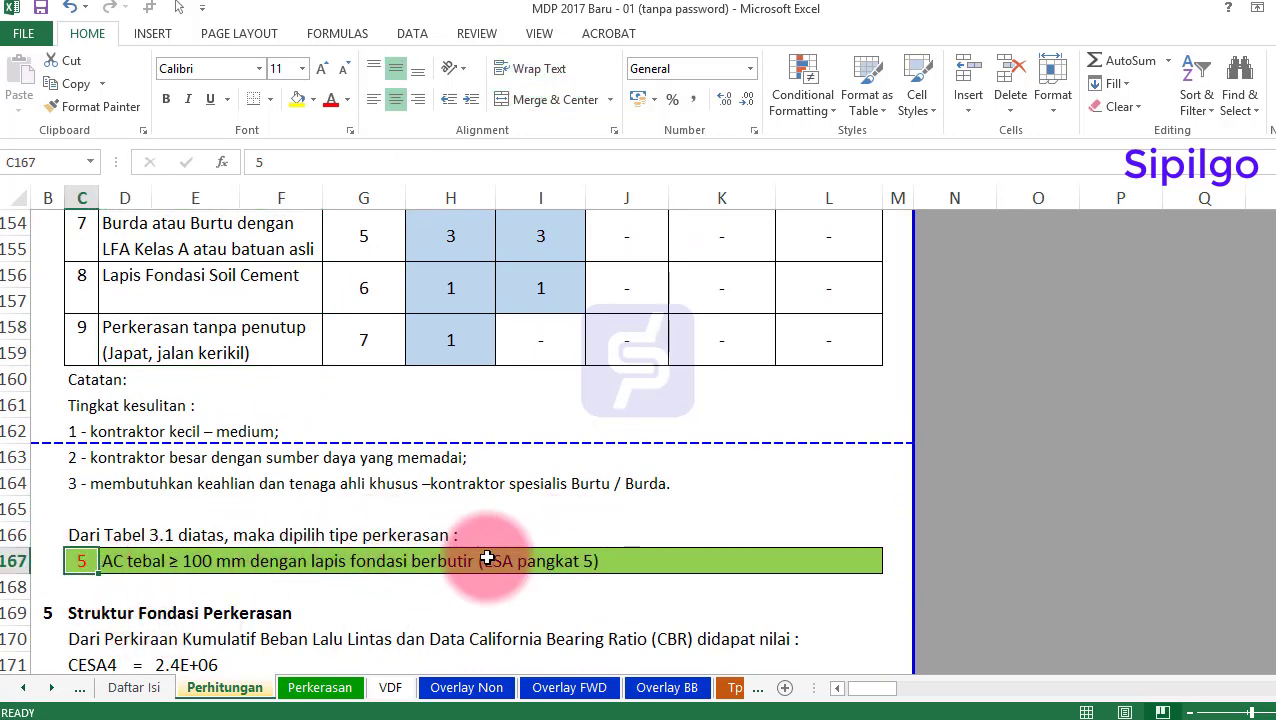
pyautogui.scroll(1, 487, 557)
pyautogui.scroll(3, 487, 557)
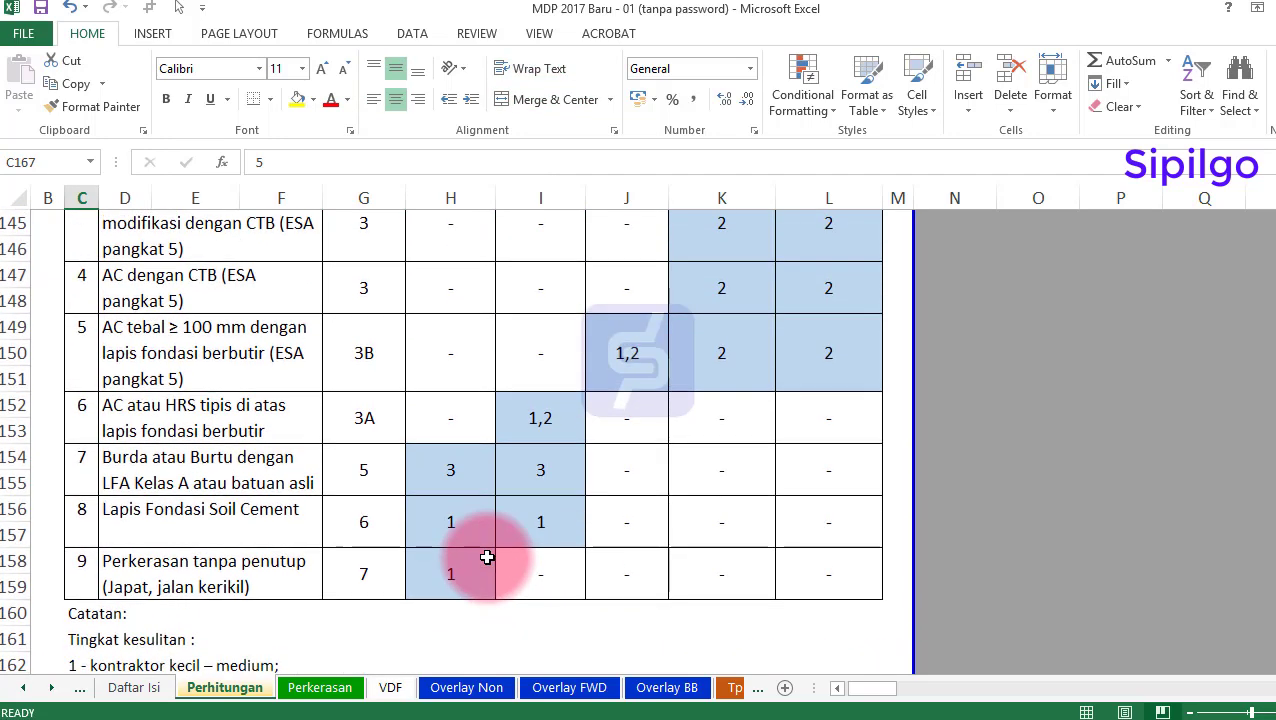
pyautogui.scroll(10, 487, 557)
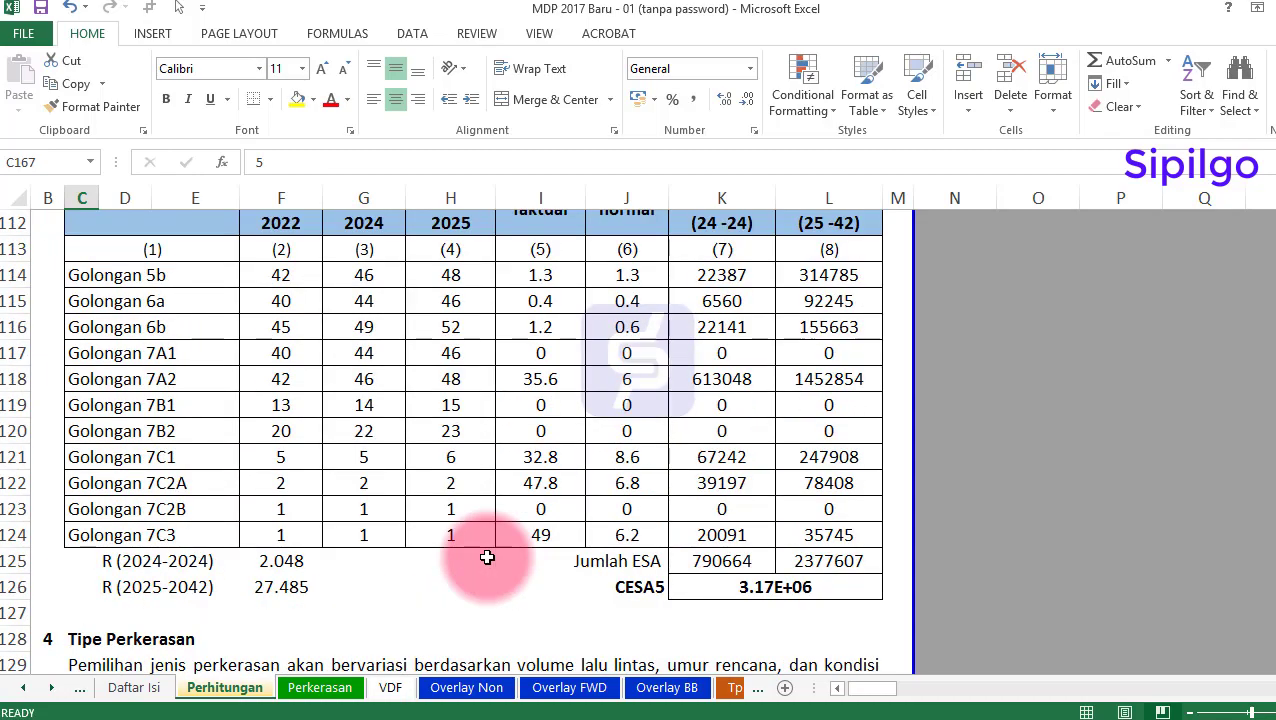
pyautogui.click(765, 588)
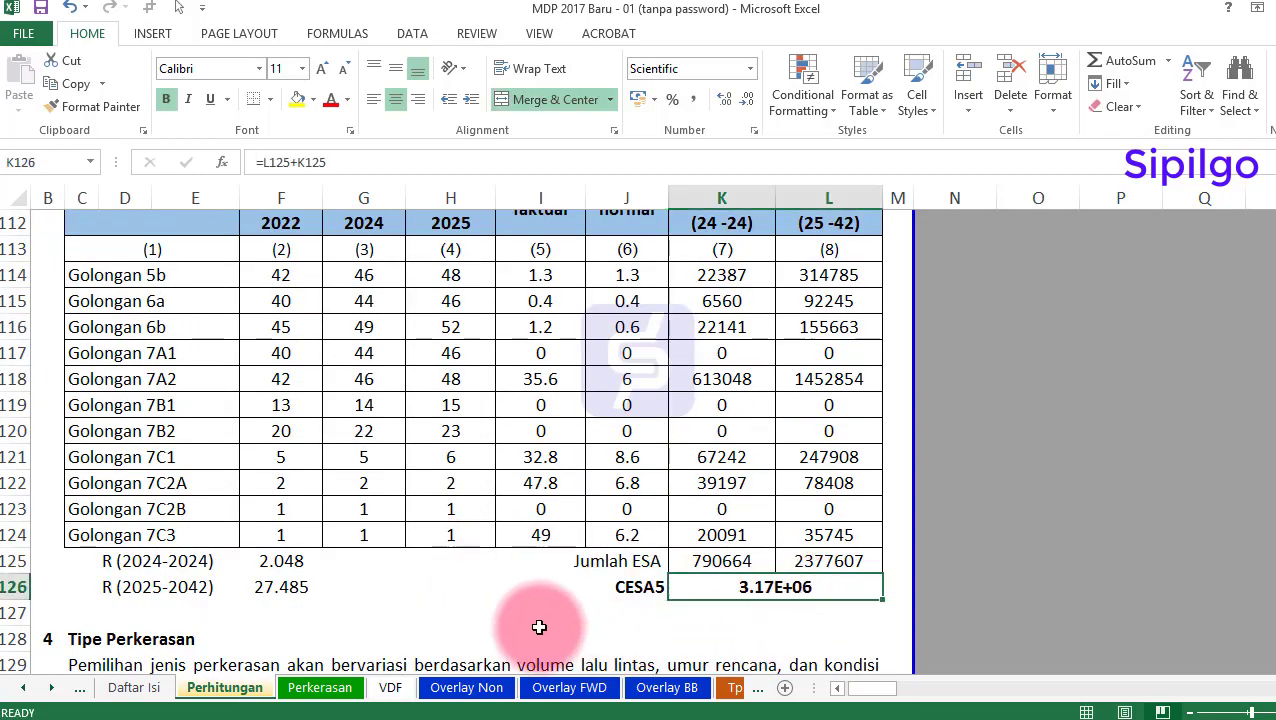
pyautogui.scroll(4, 545, 610)
pyautogui.scroll(-1, 800, 330)
pyautogui.click(790, 330)
pyautogui.scroll(-3, 683, 356)
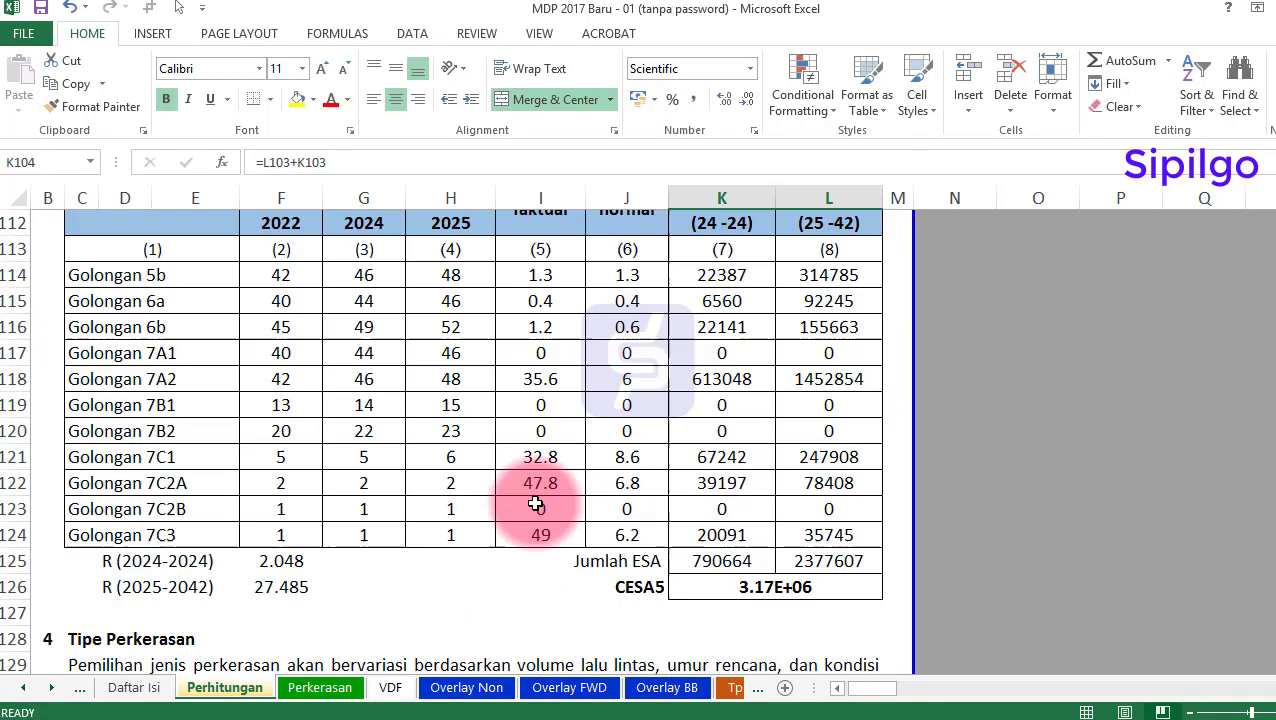
# Examine the difficulty codes in Tabel 3.1's 0–0,5 ESA column against the Tingkat kesulitan notes below the table
pyautogui.scroll(-9, 536, 504)
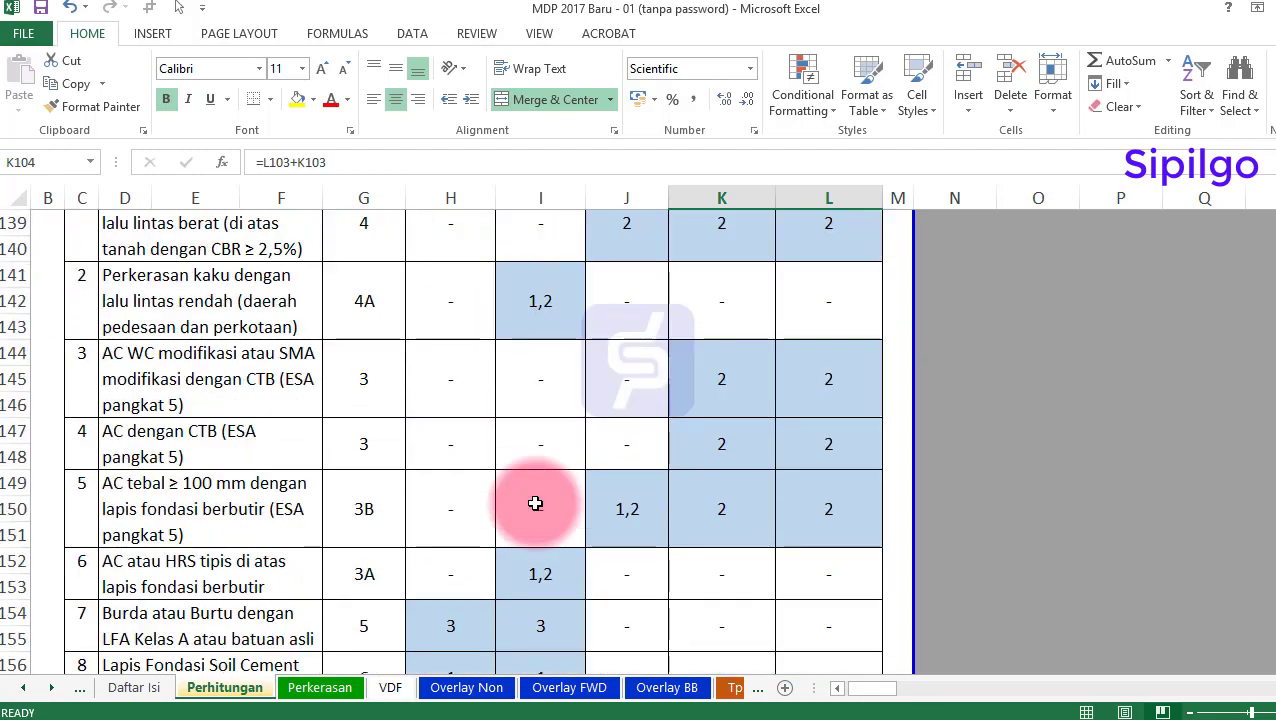
pyautogui.scroll(-4, 535, 503)
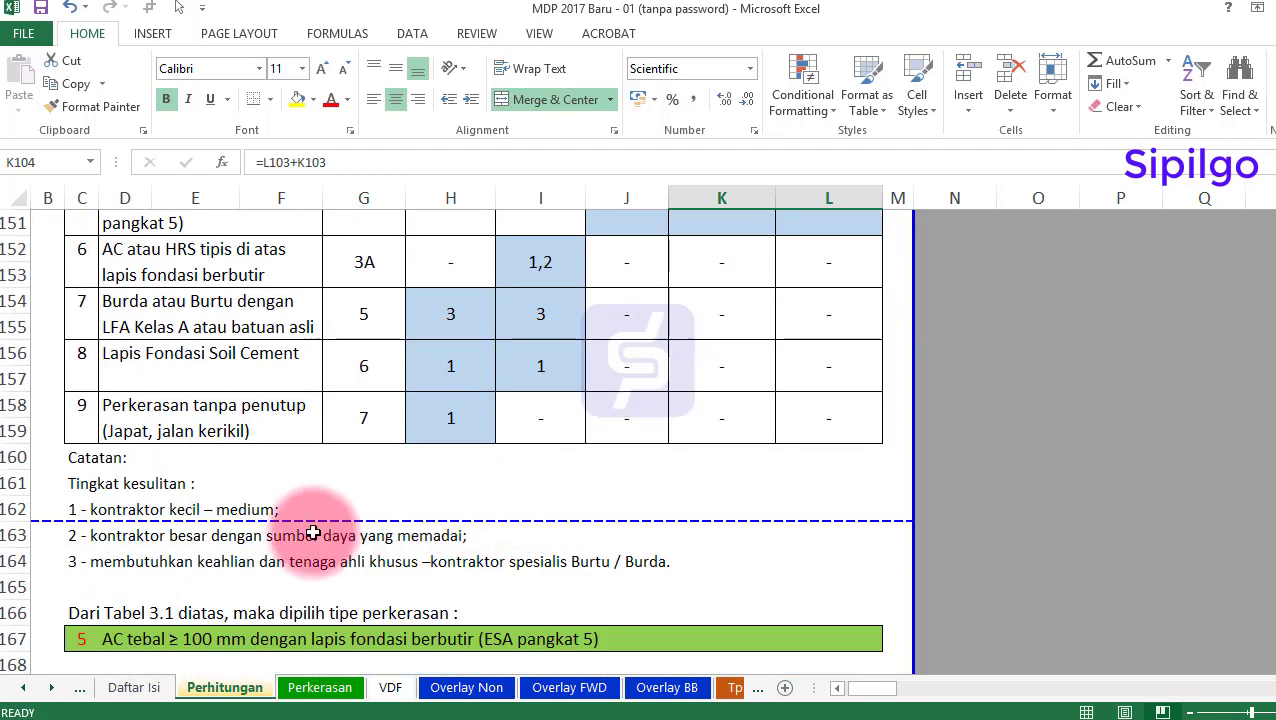
pyautogui.scroll(3, 318, 520)
pyautogui.scroll(3, 310, 530)
pyautogui.scroll(-1, 478, 365)
pyautogui.scroll(1, 473, 373)
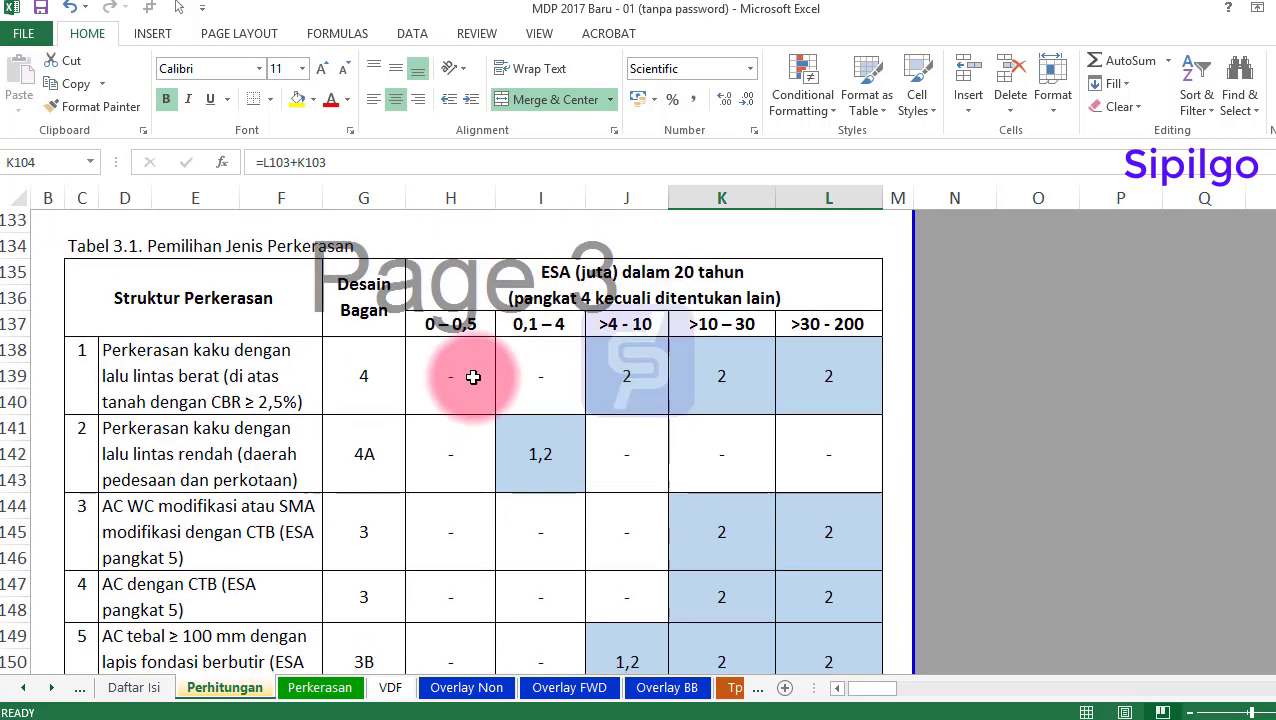
pyautogui.click(471, 385)
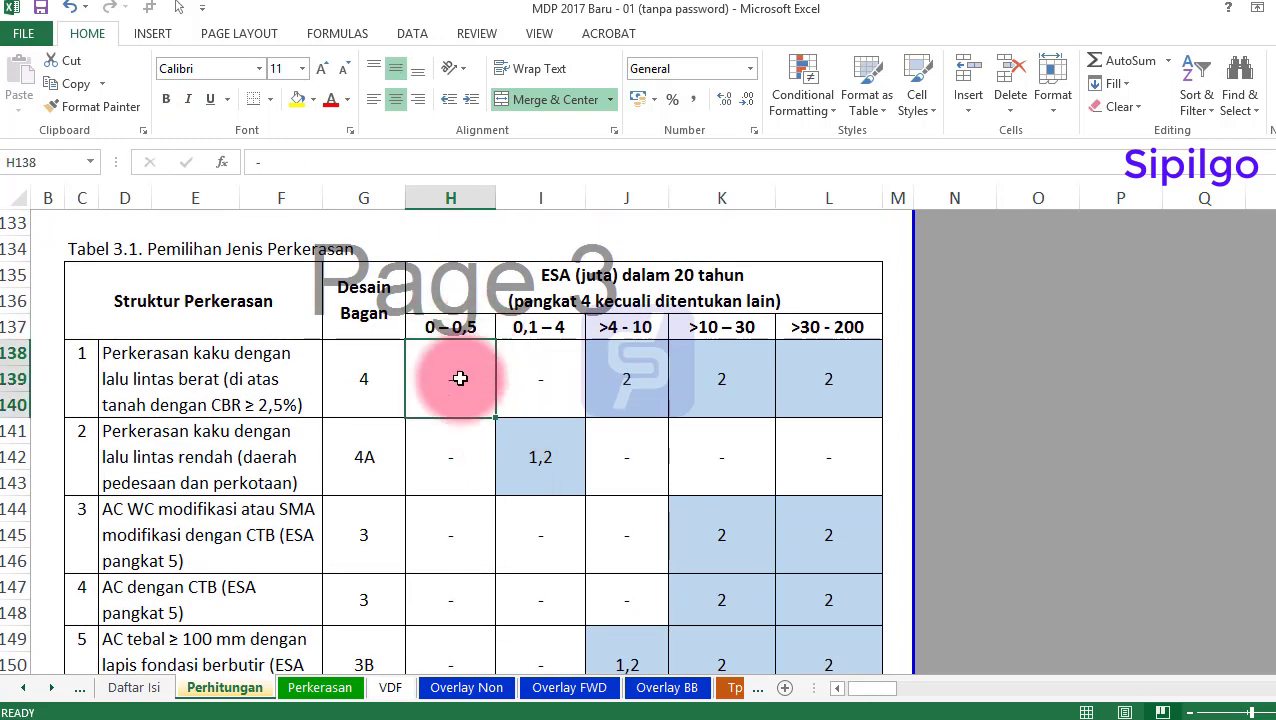
pyautogui.scroll(-4, 460, 390)
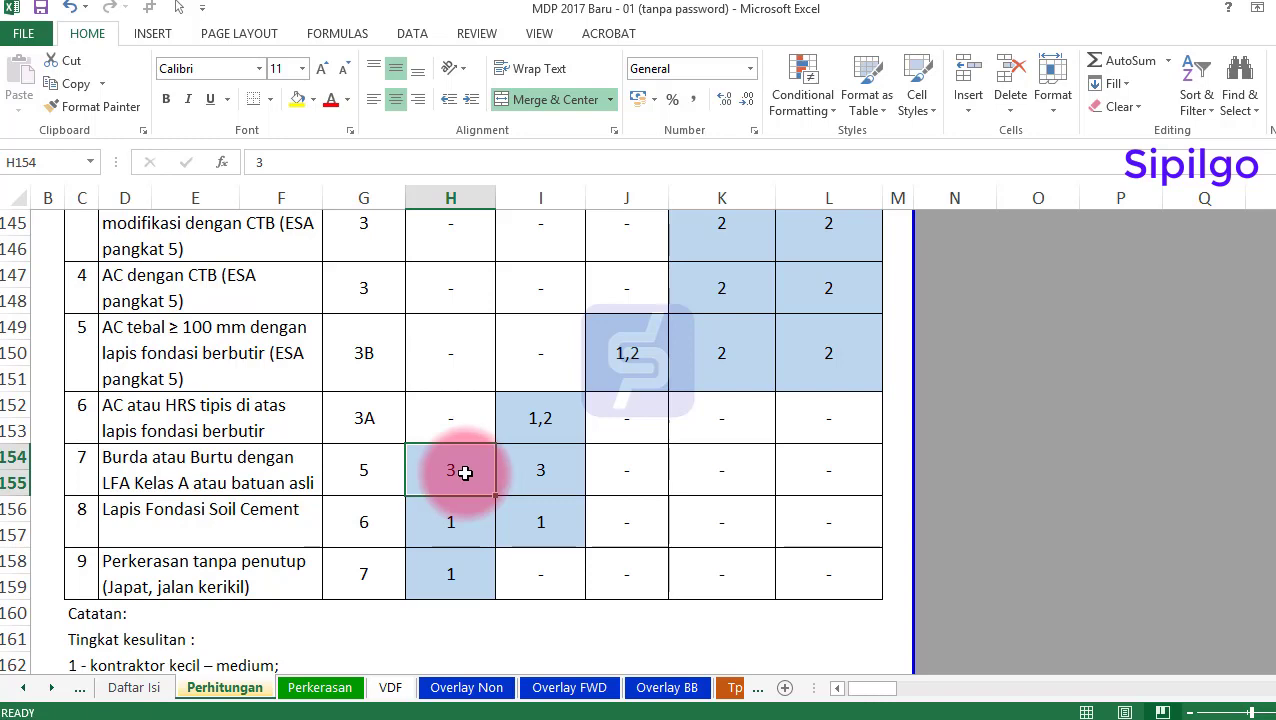
pyautogui.scroll(-1, 481, 477)
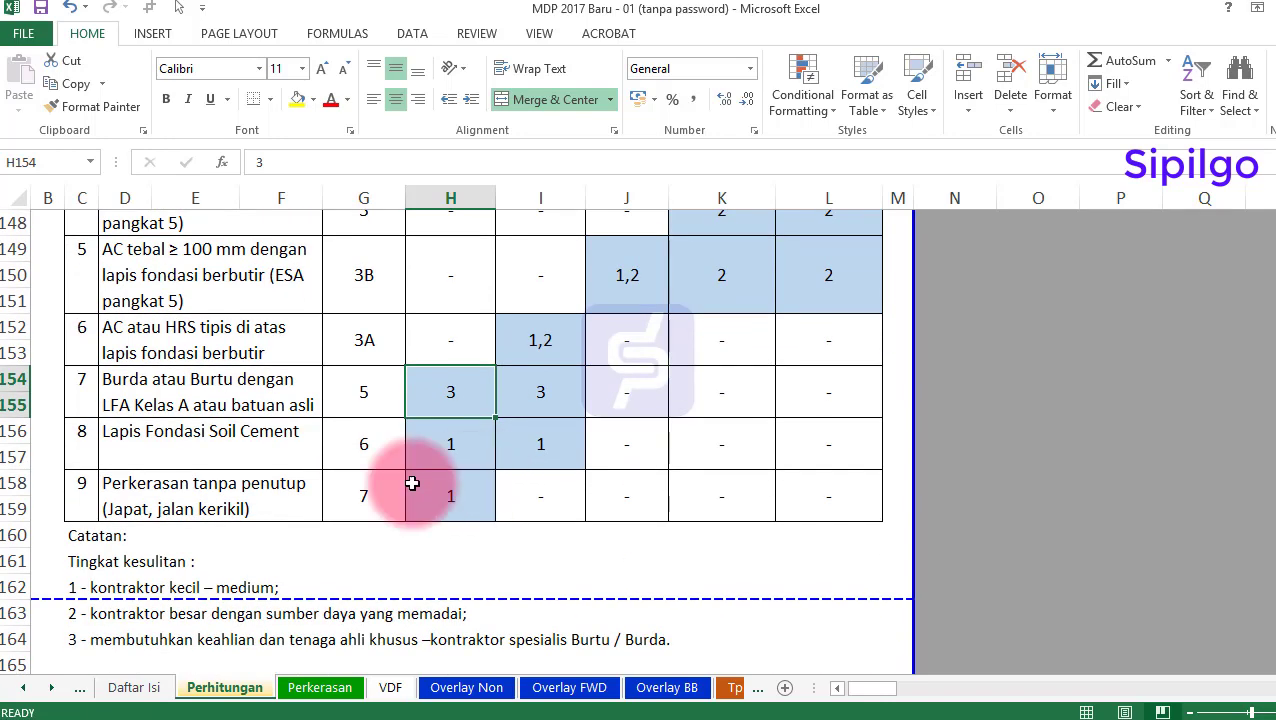
pyautogui.click(105, 637)
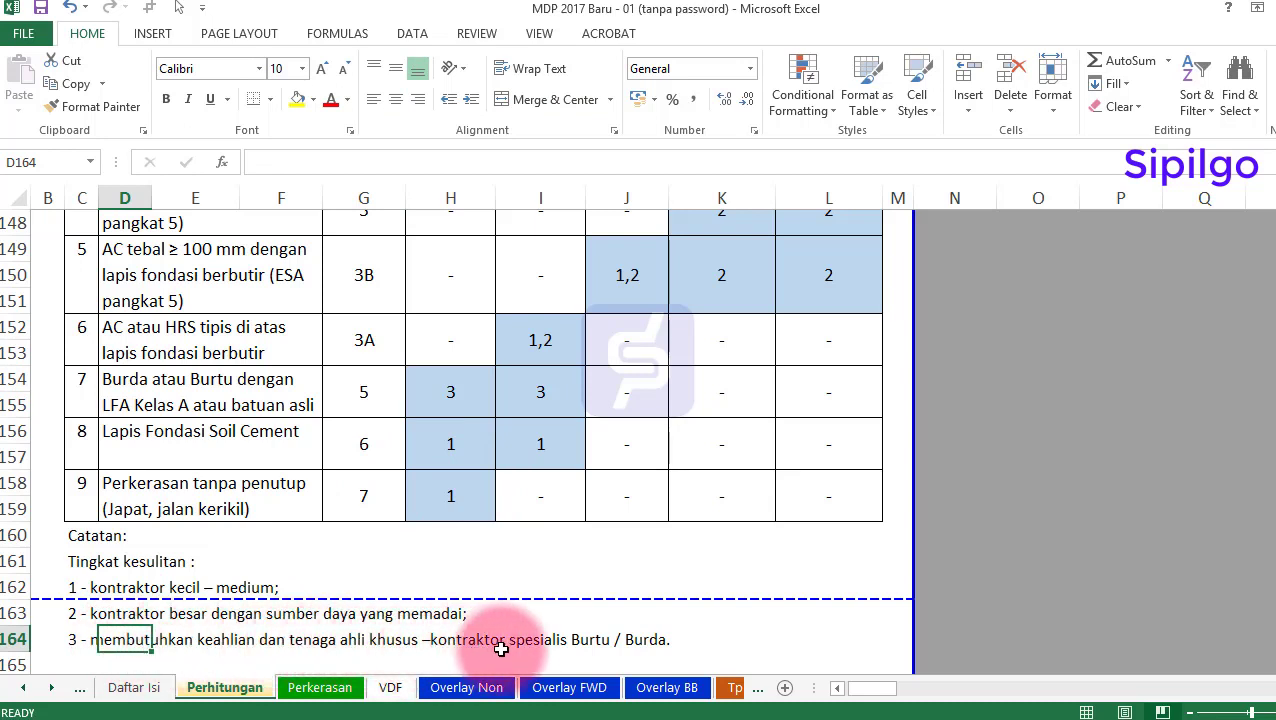
# Compare the 0–0,5 ESA column's codes for Burda atau Burtu, Lapis Fondasi Soil Cement and Perkerasan tanpa penutup in Tabel 3.1
pyautogui.click(452, 392)
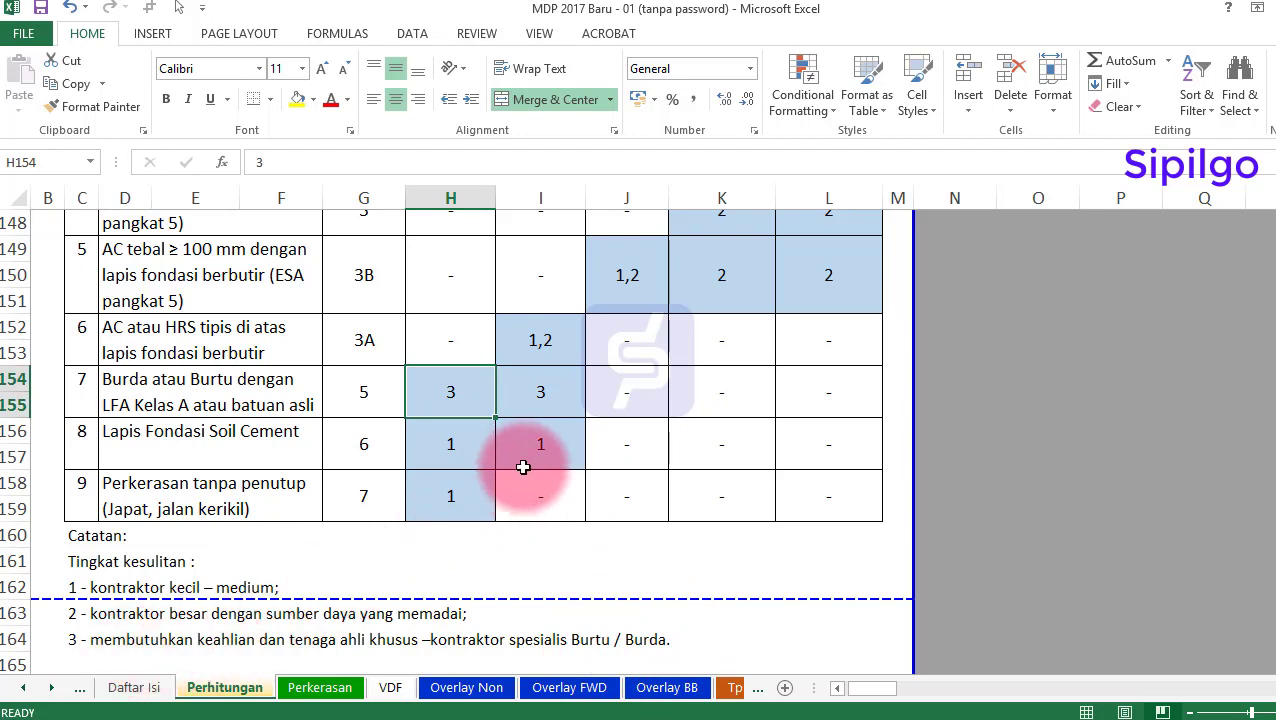
pyautogui.click(454, 446)
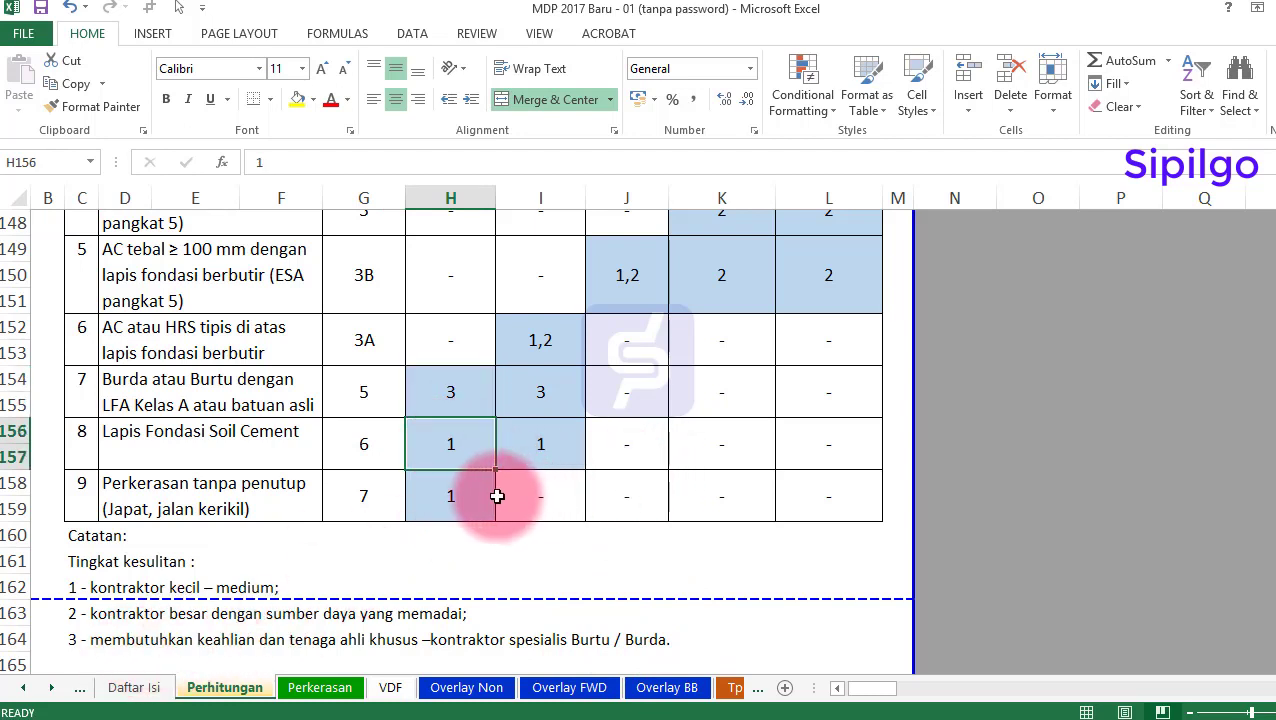
pyautogui.click(462, 493)
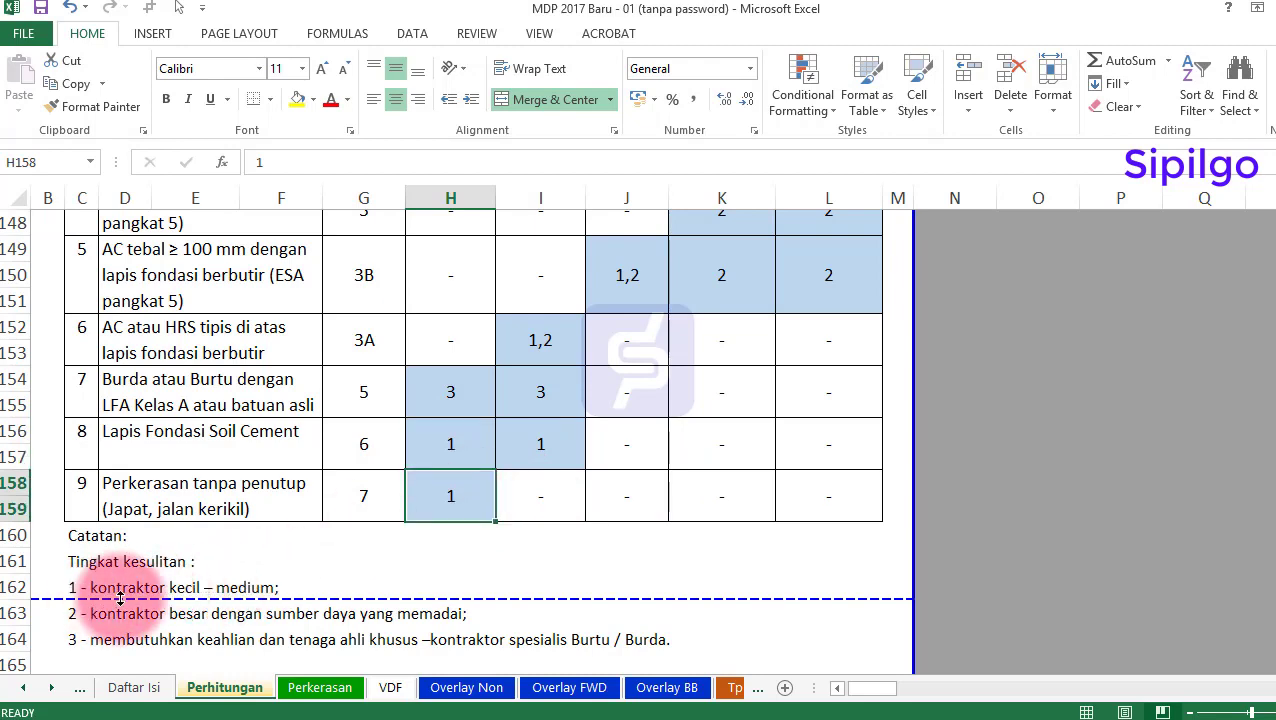
pyautogui.scroll(5, 440, 565)
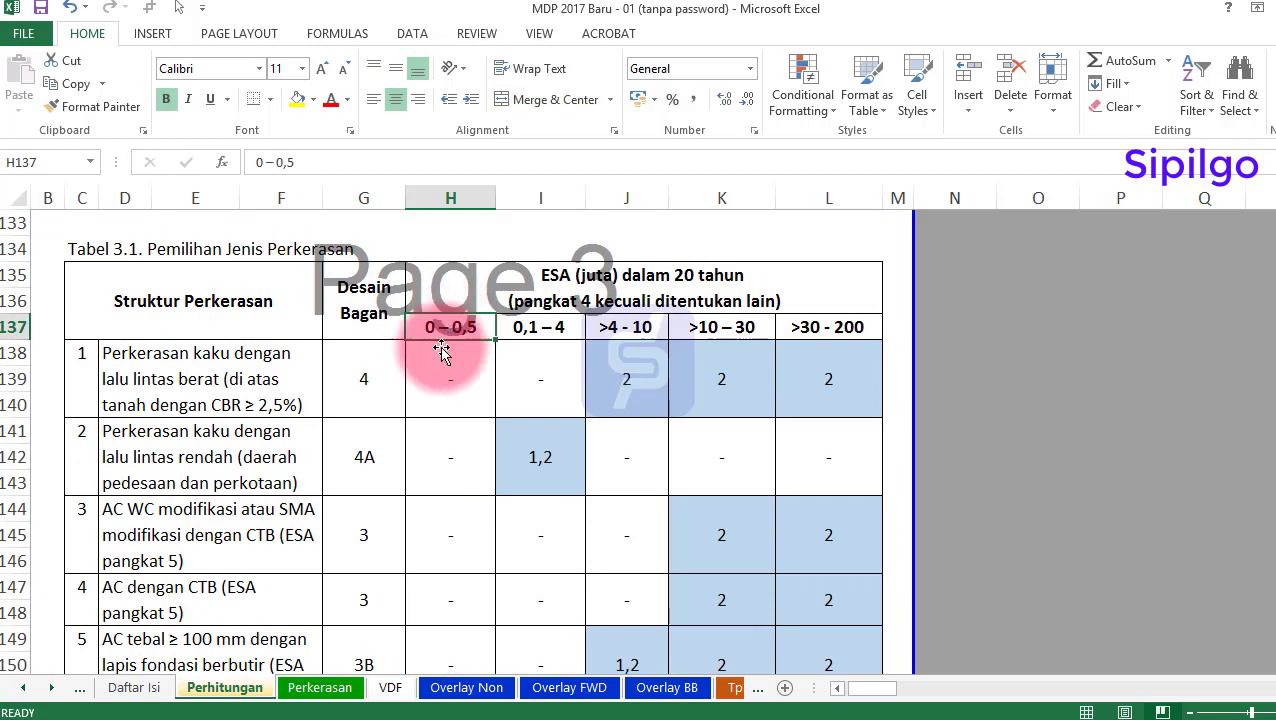
pyautogui.scroll(-5, 443, 350)
pyautogui.click(450, 412)
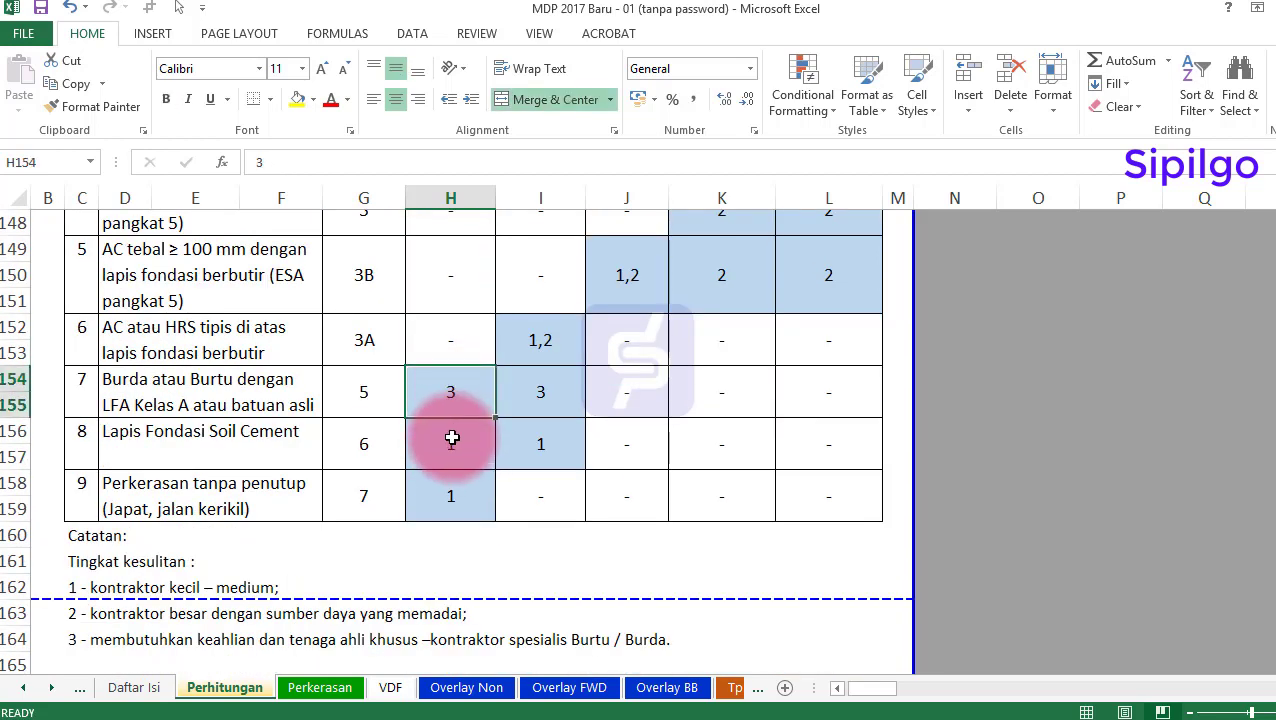
pyautogui.click(80, 440)
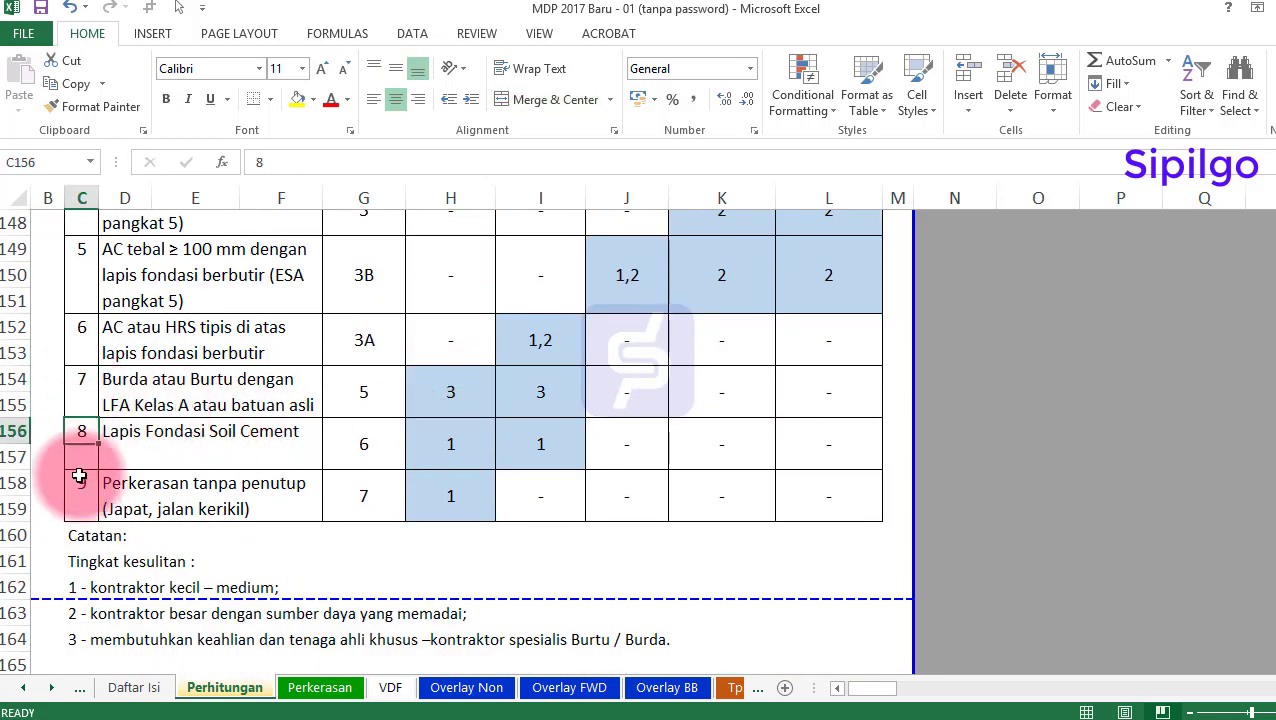
pyautogui.click(441, 433)
# Examine which pavement types are available in Tabel 3.1's 0,1–4 ESA column, including types 2 and 6
pyautogui.scroll(5, 441, 433)
pyautogui.click(537, 333)
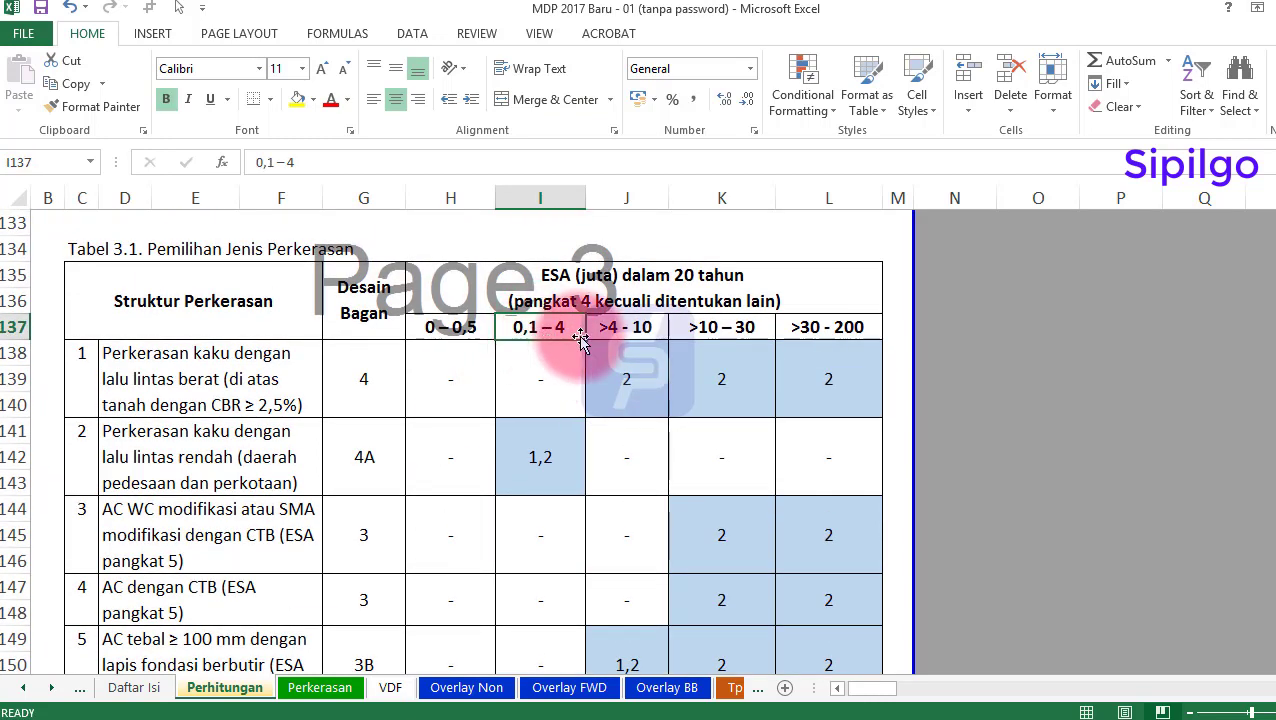
pyautogui.click(547, 457)
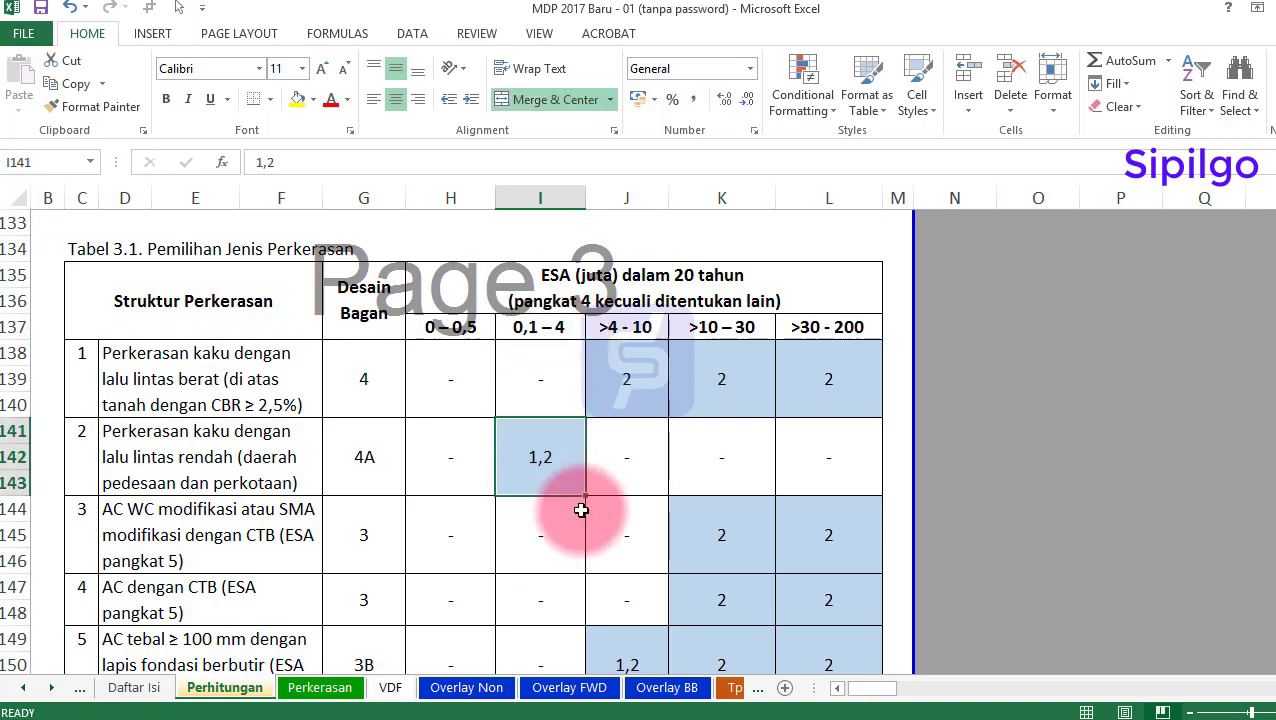
pyautogui.scroll(-4, 581, 510)
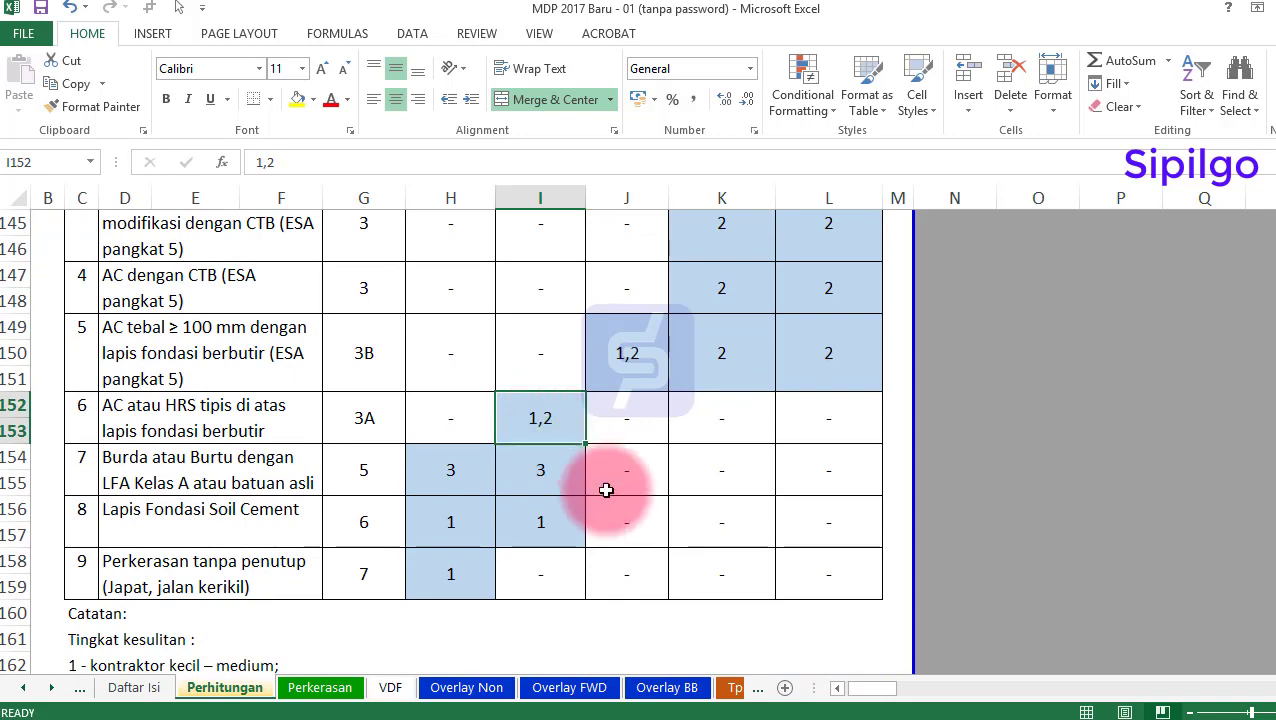
# Examine which pavement types are available in Tabel 3.1's >4–10 ESA column, including types 1 and 5
pyautogui.scroll(5, 729, 420)
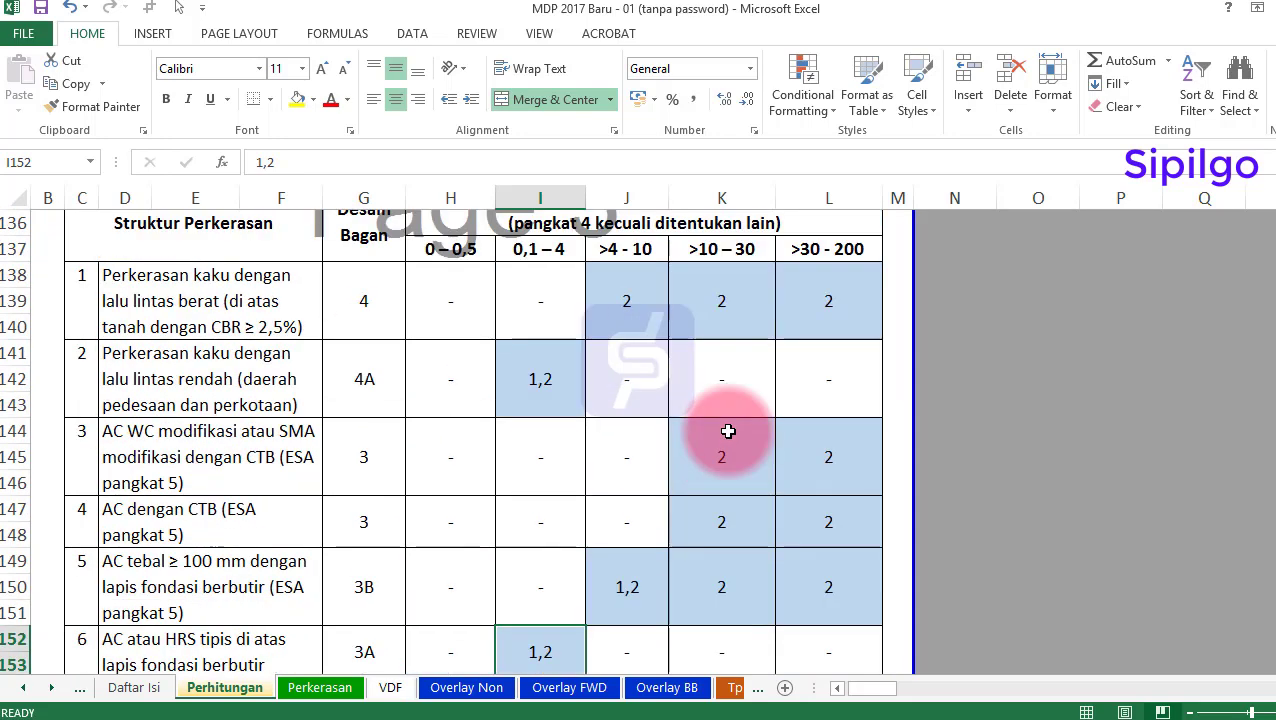
pyautogui.click(644, 403)
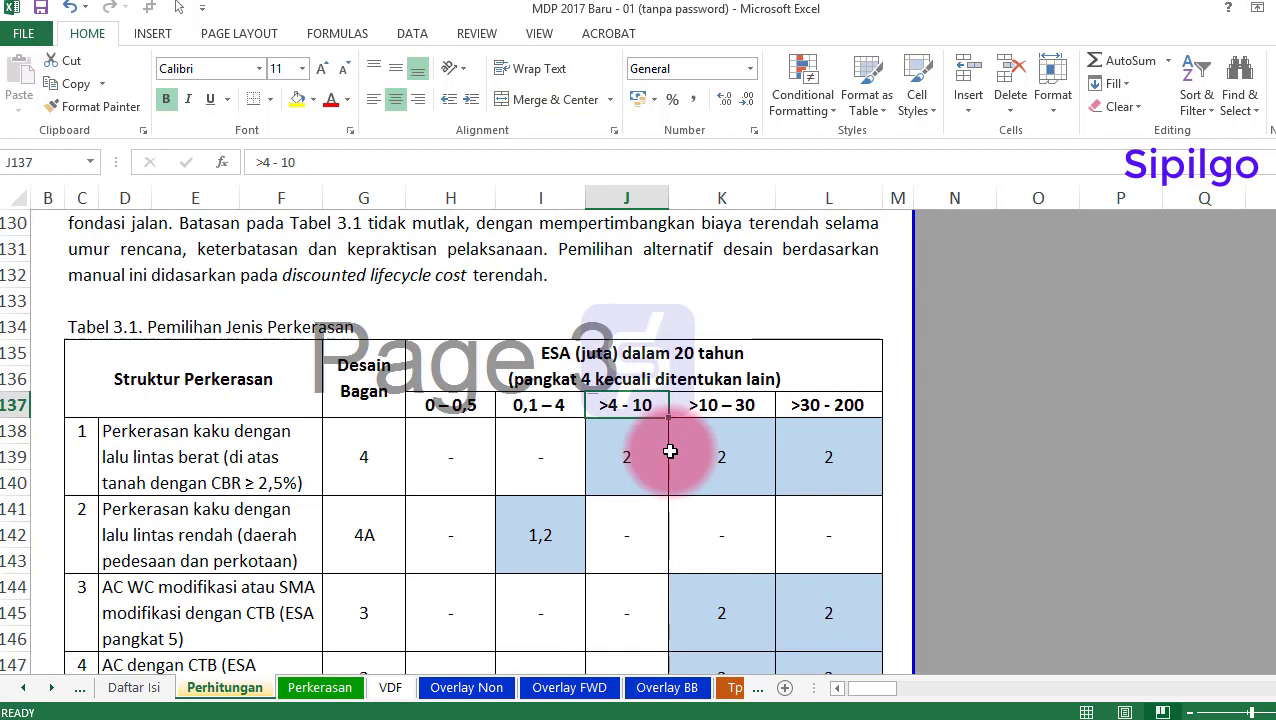
pyautogui.scroll(-4, 670, 452)
pyautogui.click(649, 435)
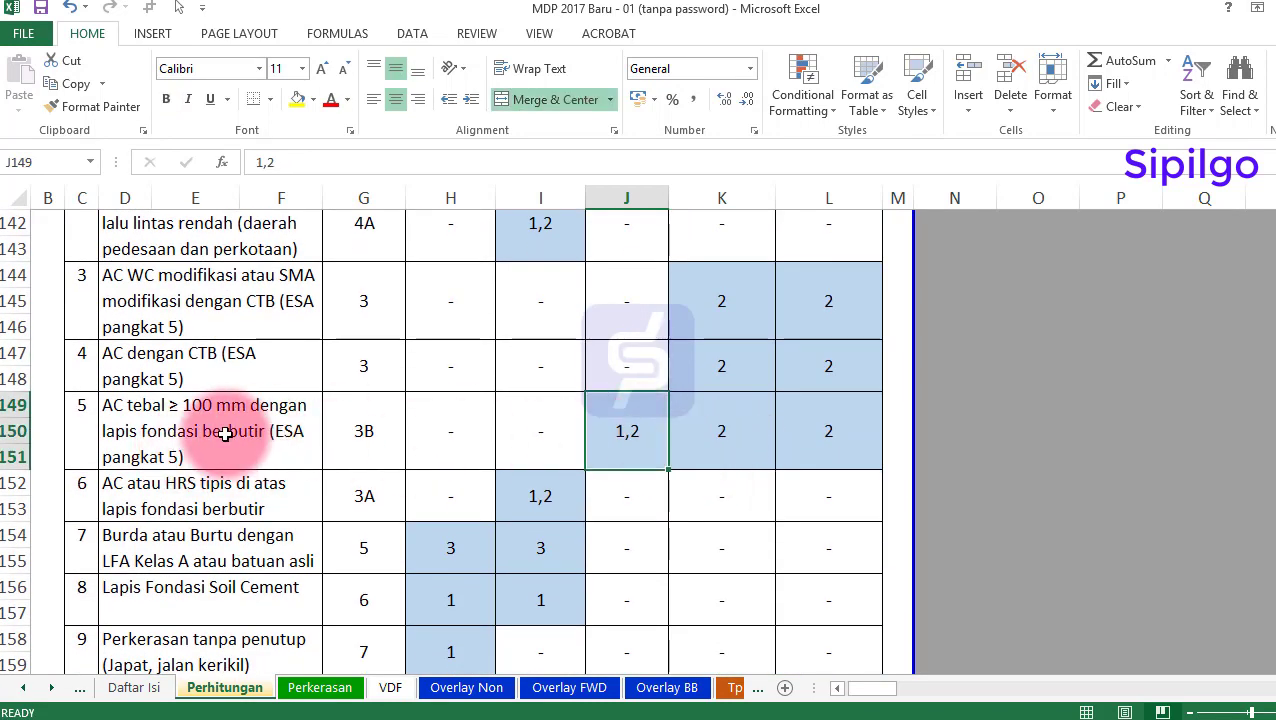
pyautogui.scroll(3, 660, 470)
pyautogui.click(636, 370)
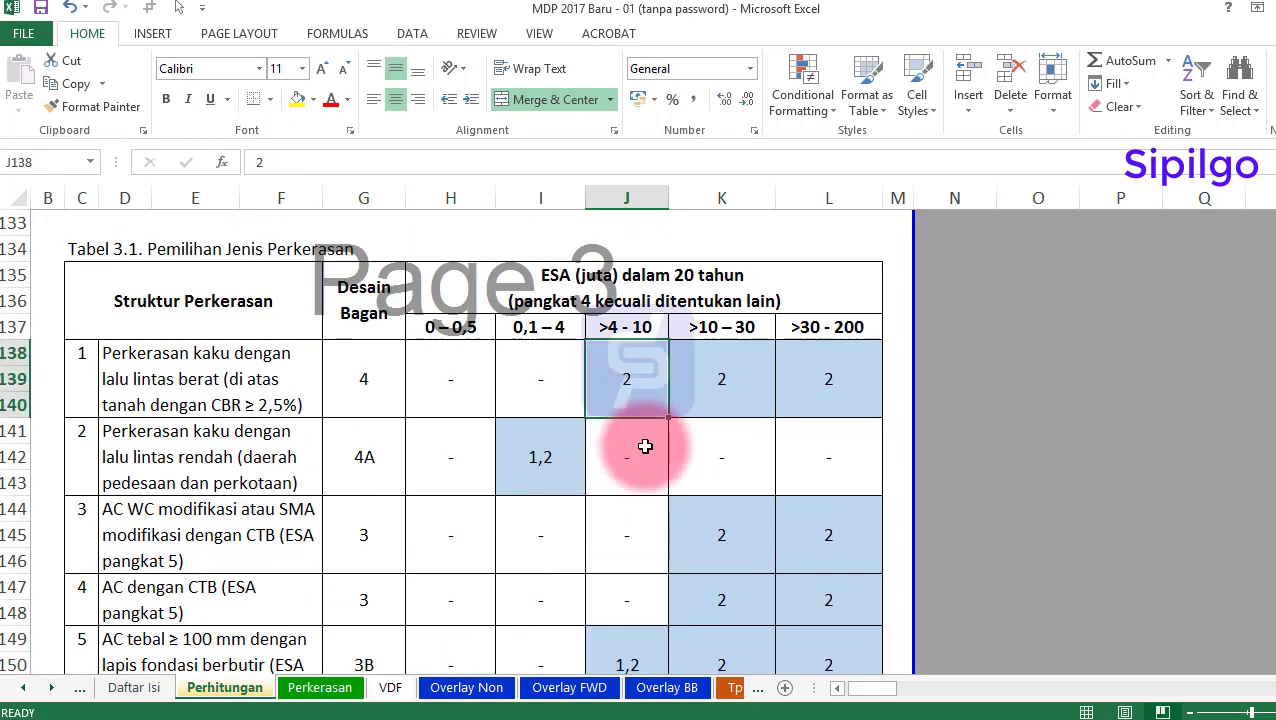
pyautogui.scroll(-5, 645, 448)
pyautogui.scroll(4, 645, 451)
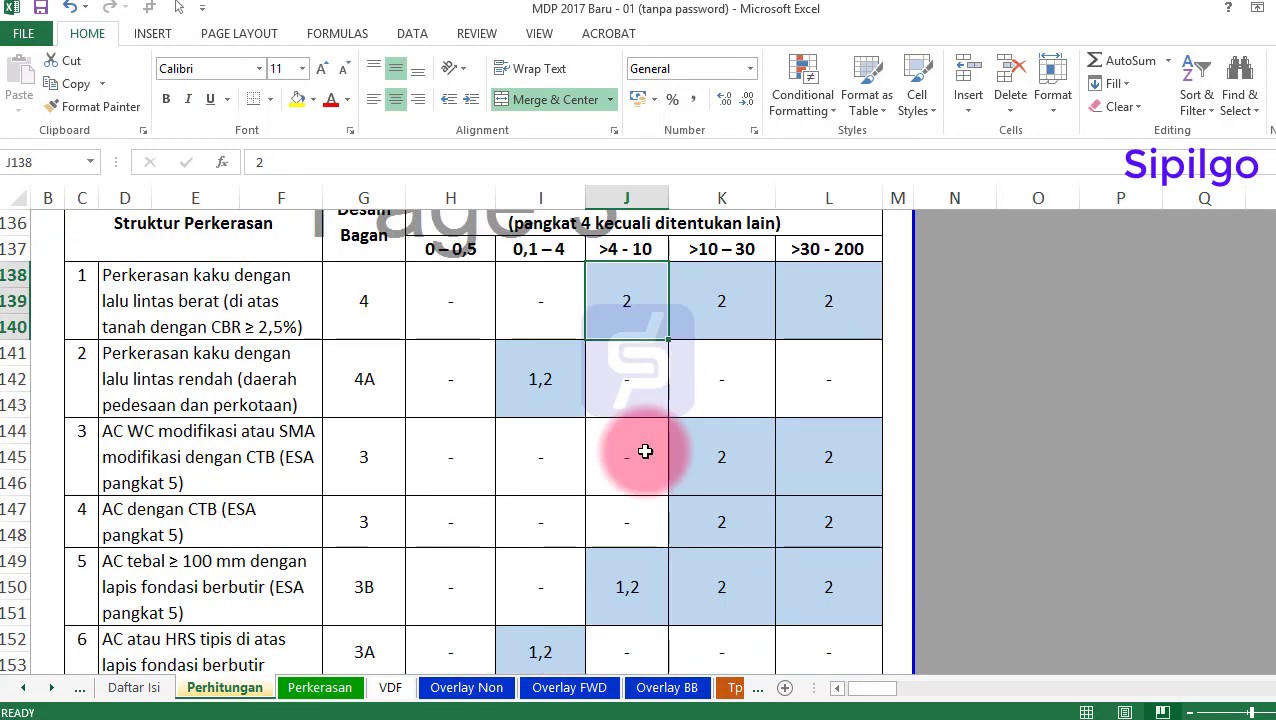
# Look up pavement type 6, AC atau HRS tipis di atas lapis fondasi berbutir, under the 0,1–4 ESA column
pyautogui.click(541, 249)
pyautogui.scroll(-2, 561, 405)
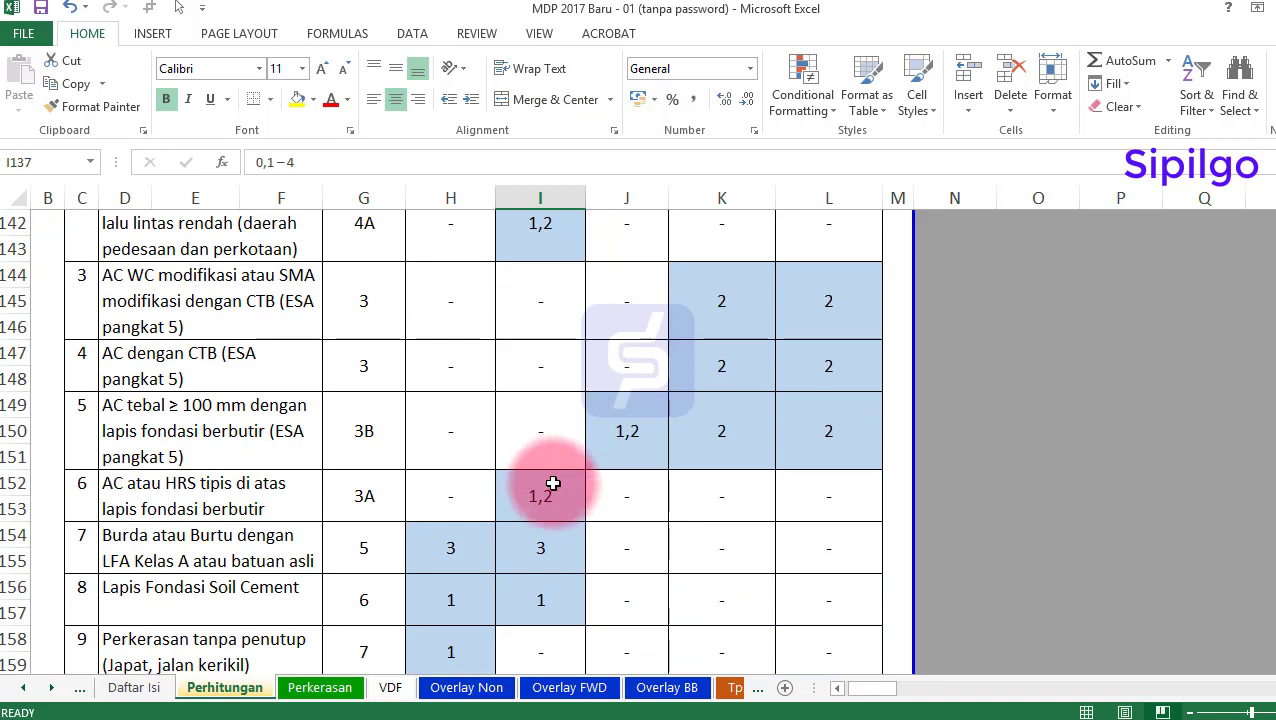
pyautogui.click(553, 483)
pyautogui.scroll(-1, 672, 535)
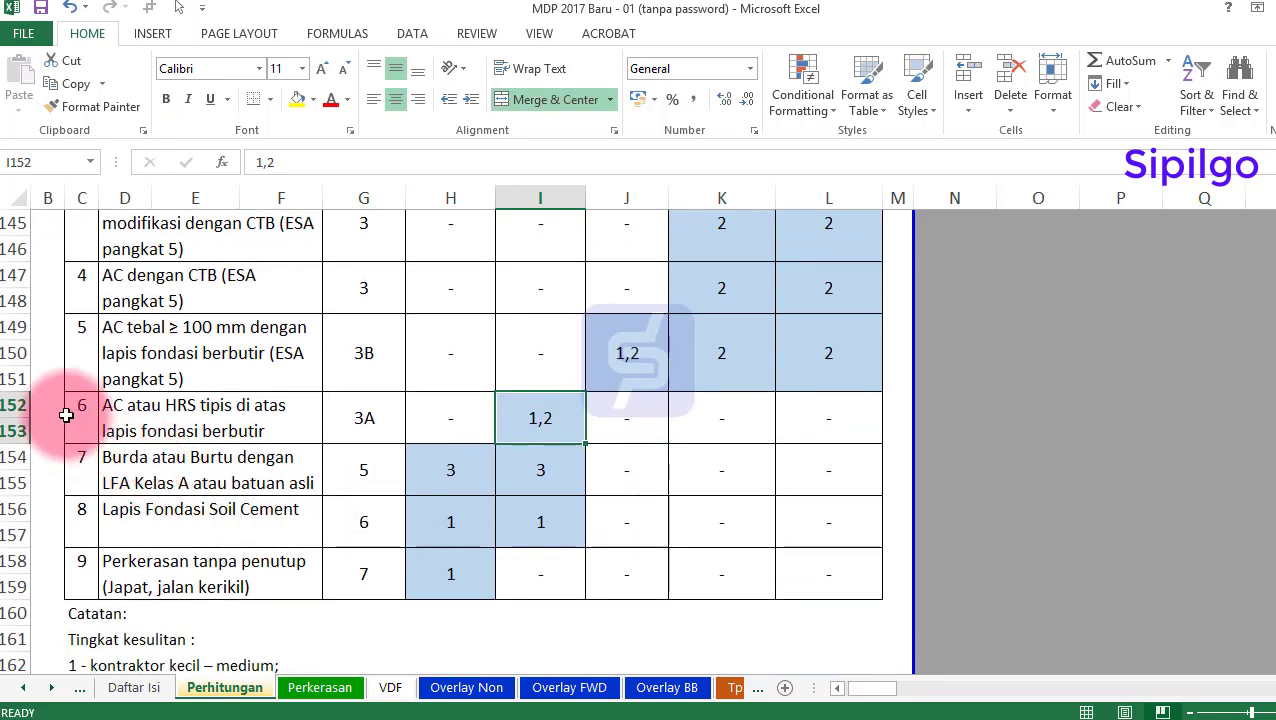
pyautogui.click(147, 420)
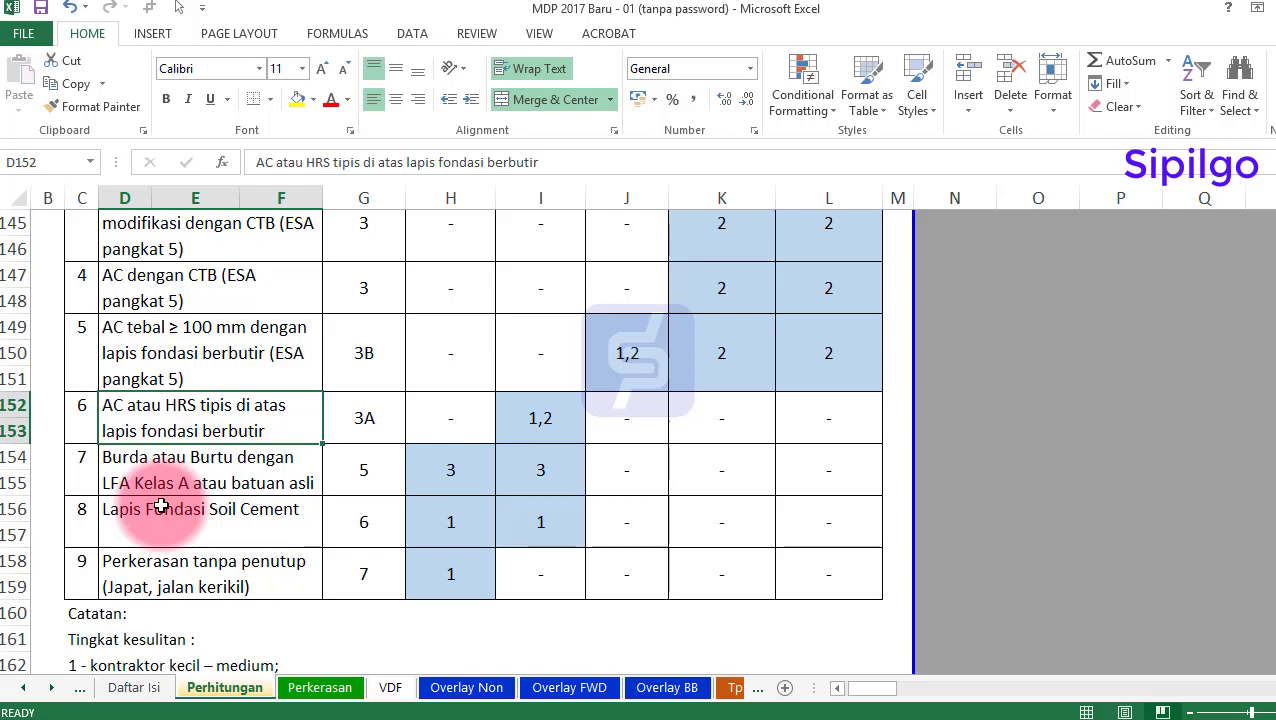
pyautogui.scroll(-1, 161, 506)
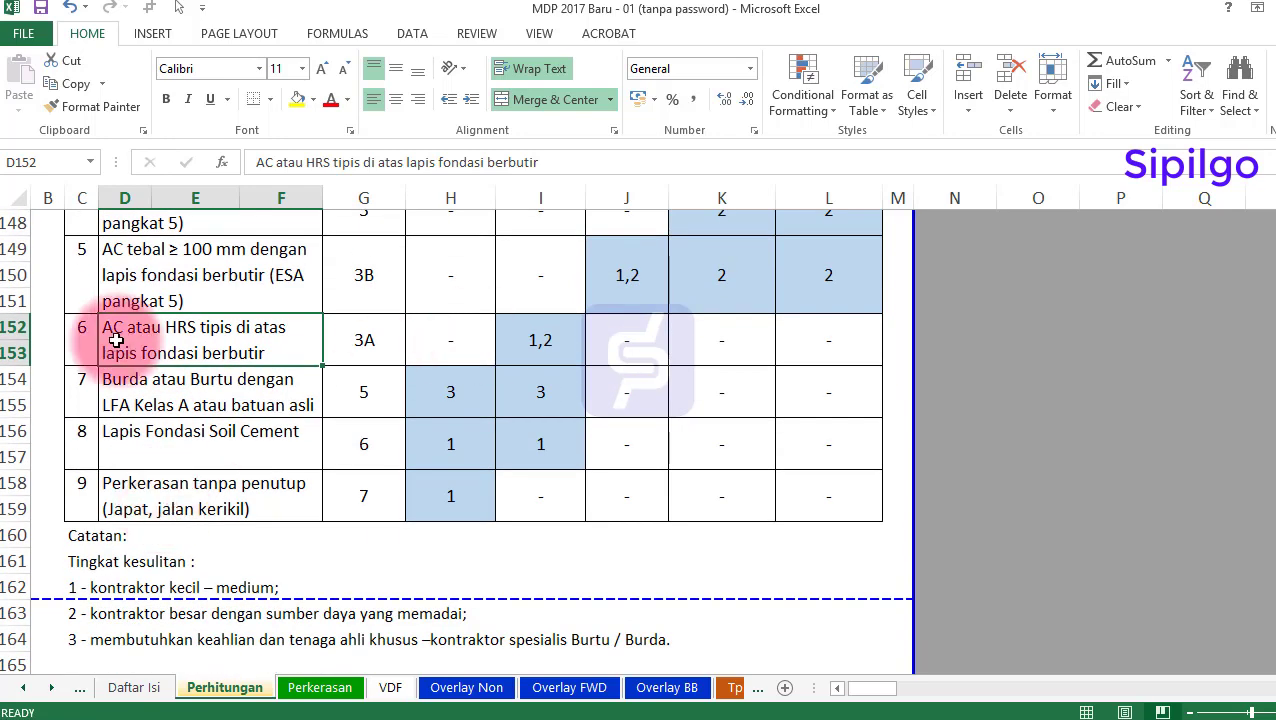
pyautogui.click(84, 336)
pyautogui.scroll(-1, 88, 636)
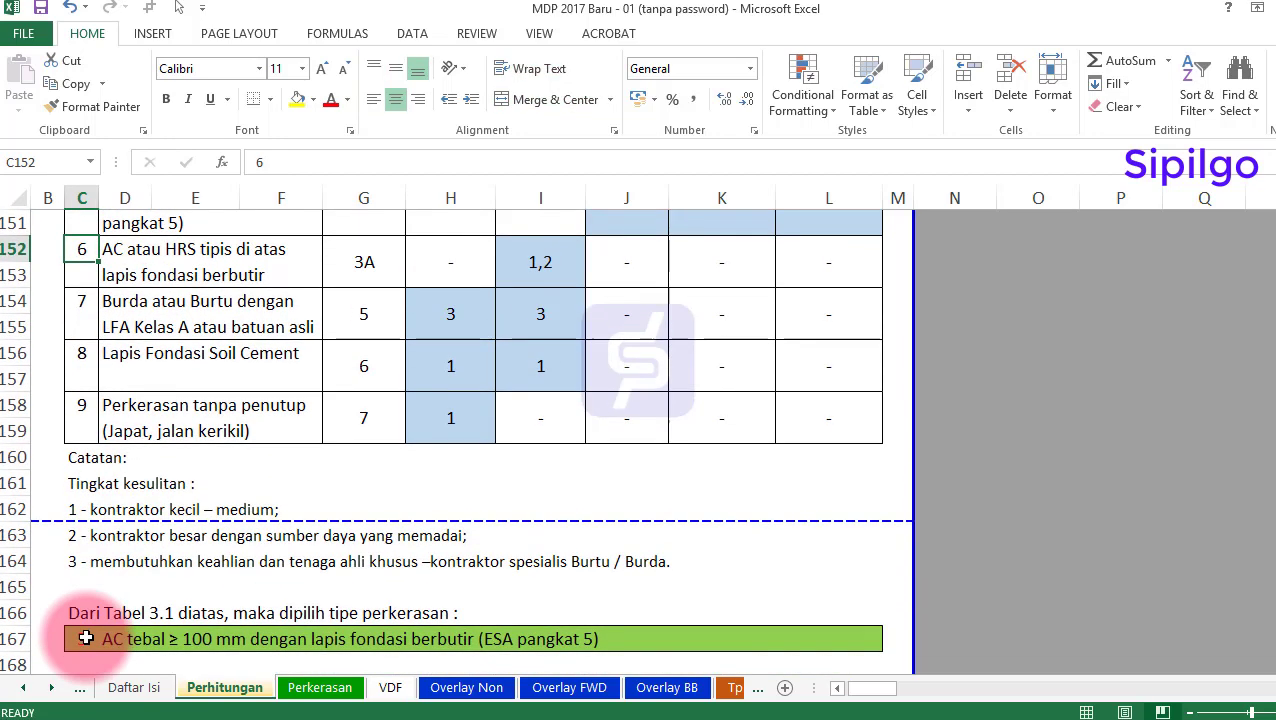
# Set the chosen pavement type number in C167 to 6 and compare the name in D167 with Tabel 3.1
pyautogui.click(86, 638)
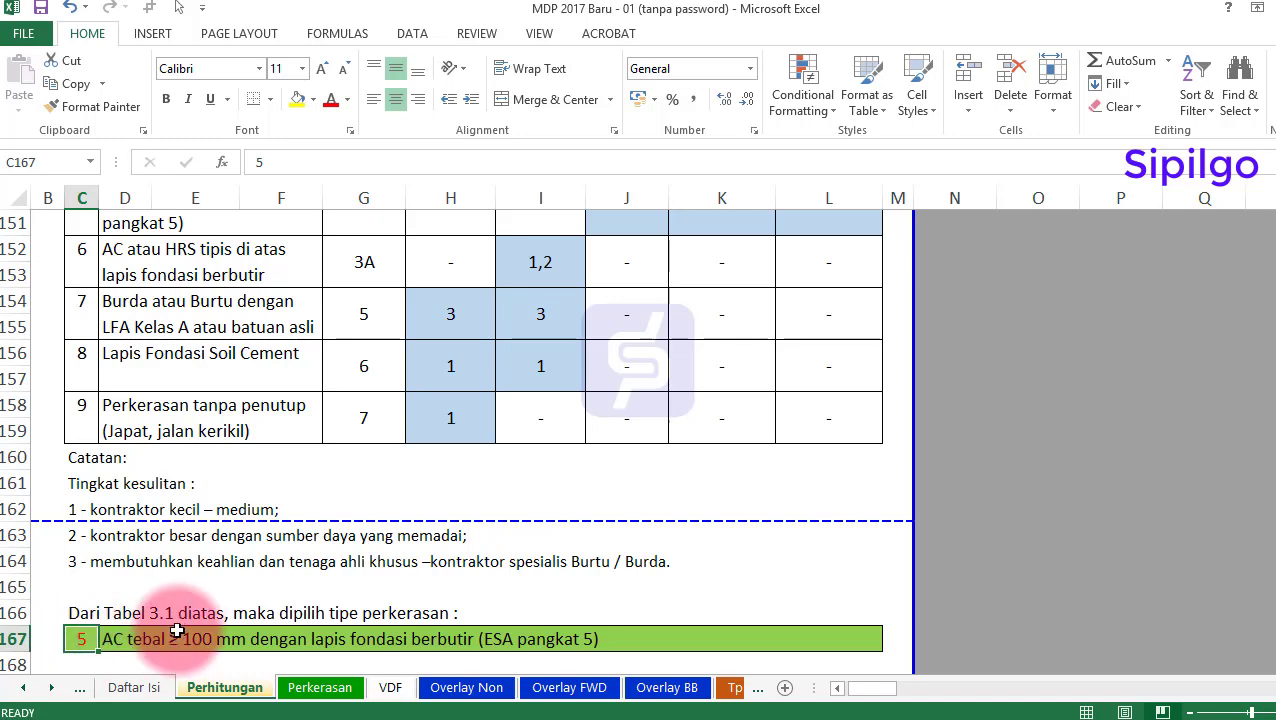
pyautogui.write('6')
pyautogui.press('Return')
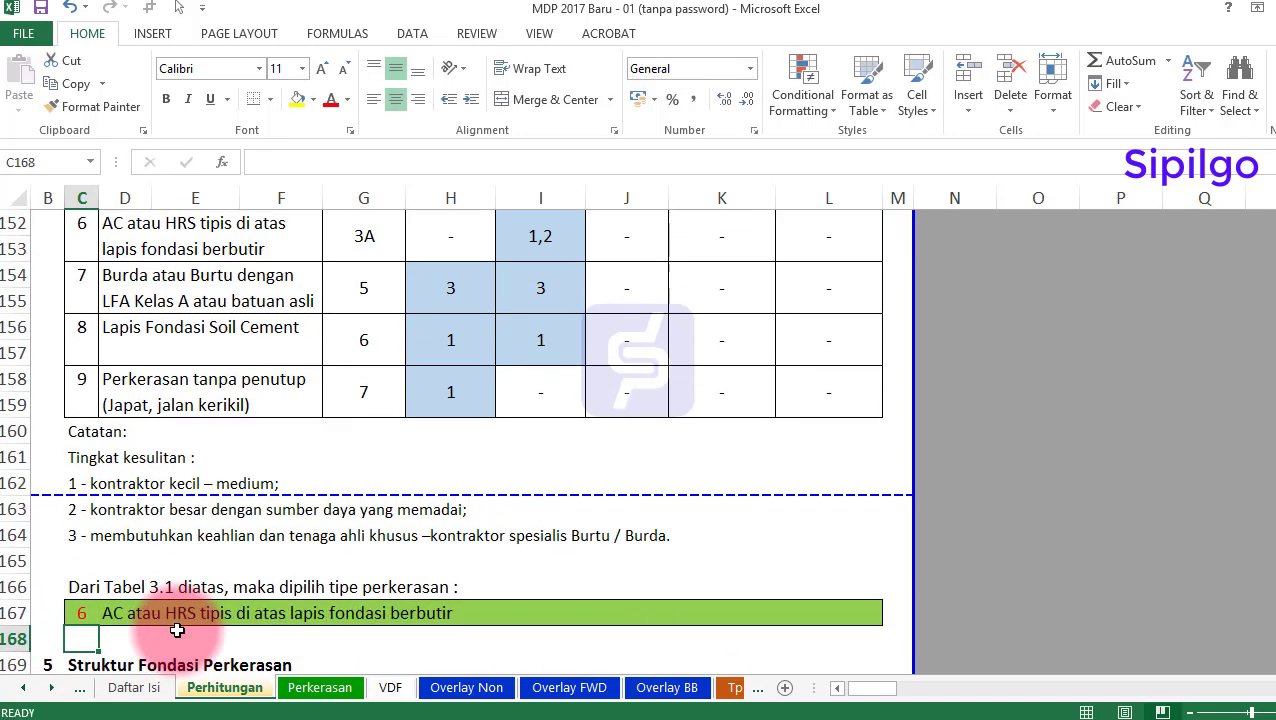
pyautogui.click(140, 616)
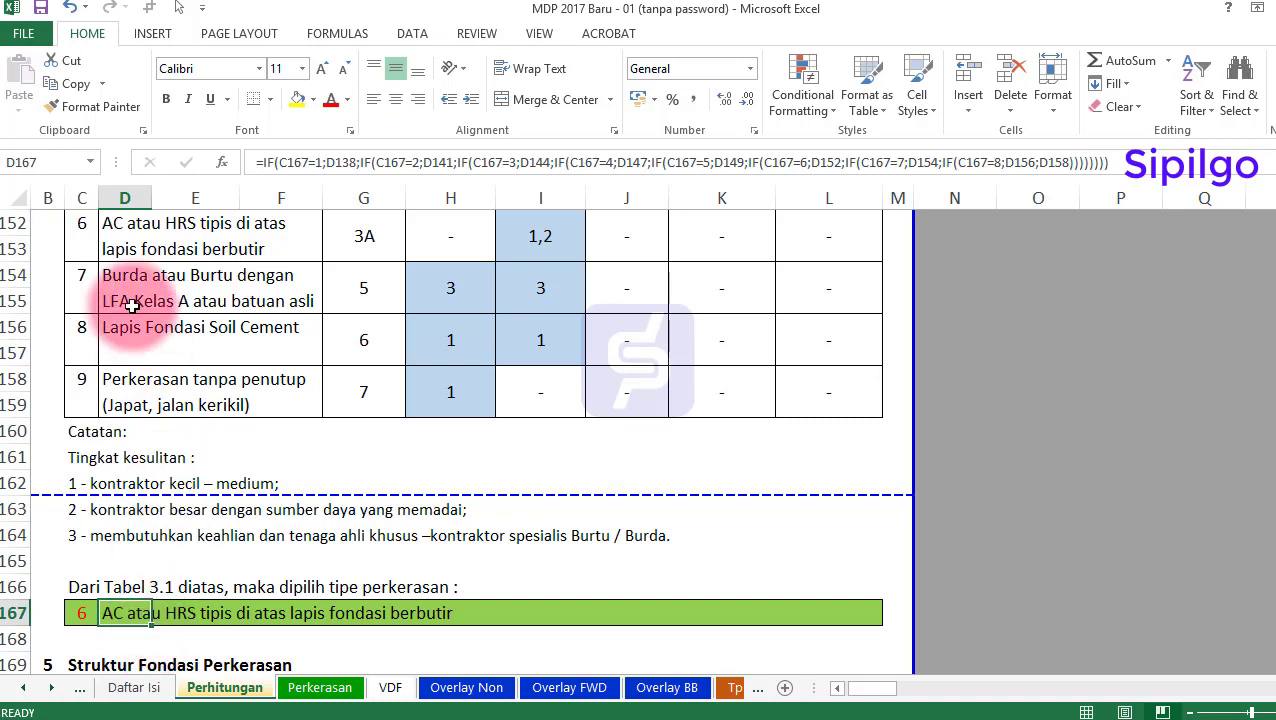
pyautogui.click(116, 225)
# Try pavement type numbers 1, 2, 3, 4 and 5 in C167, and restore number 6
pyautogui.click(93, 617)
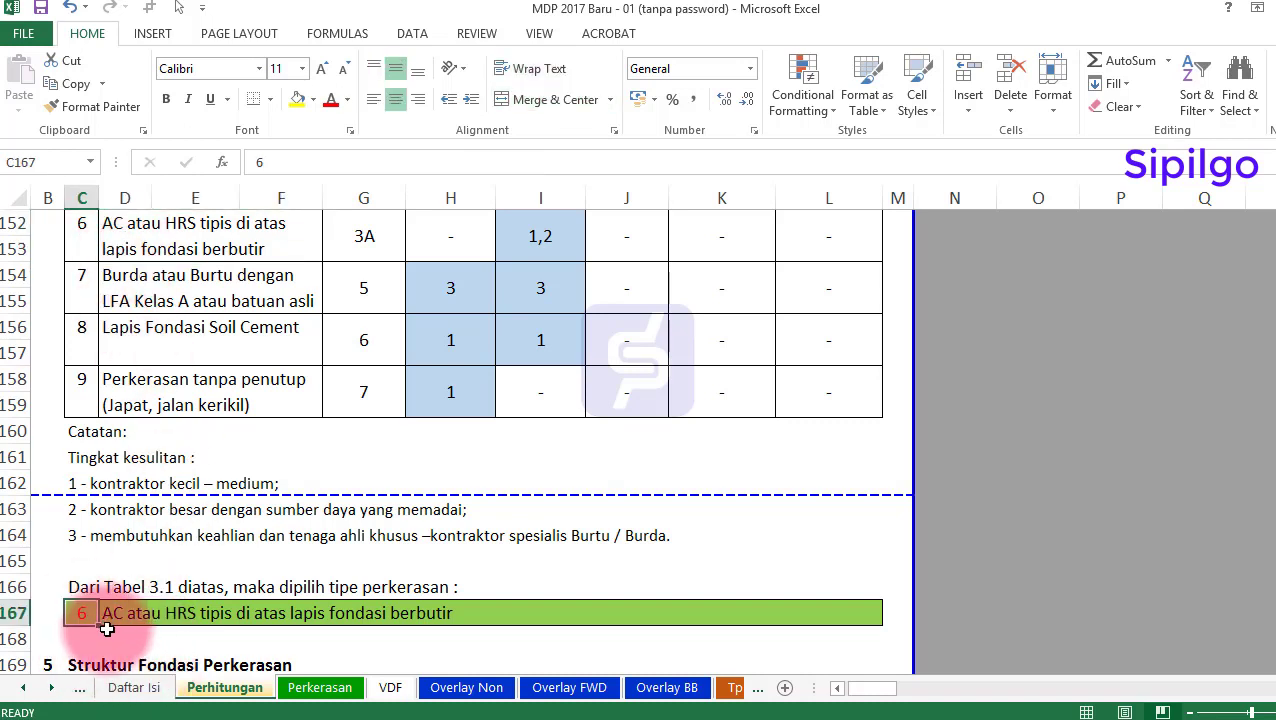
pyautogui.write('1')
pyautogui.press('Return')
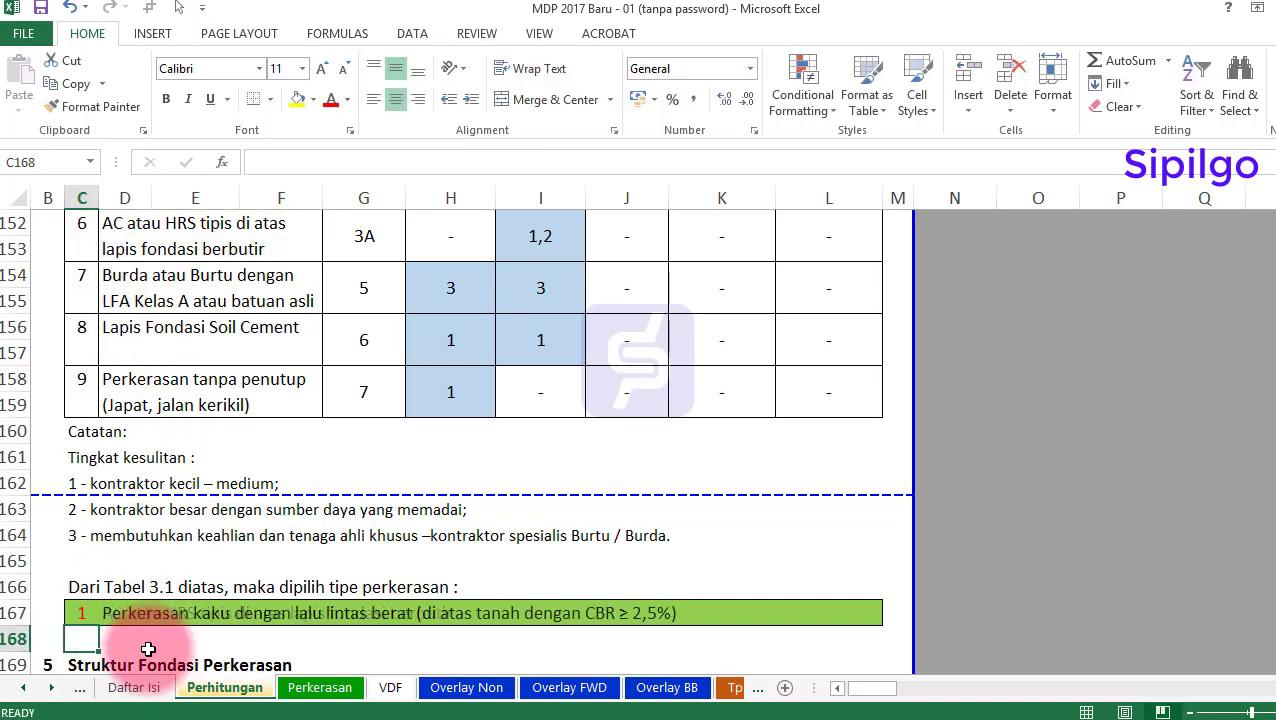
pyautogui.write('2')
pyautogui.press('Return')
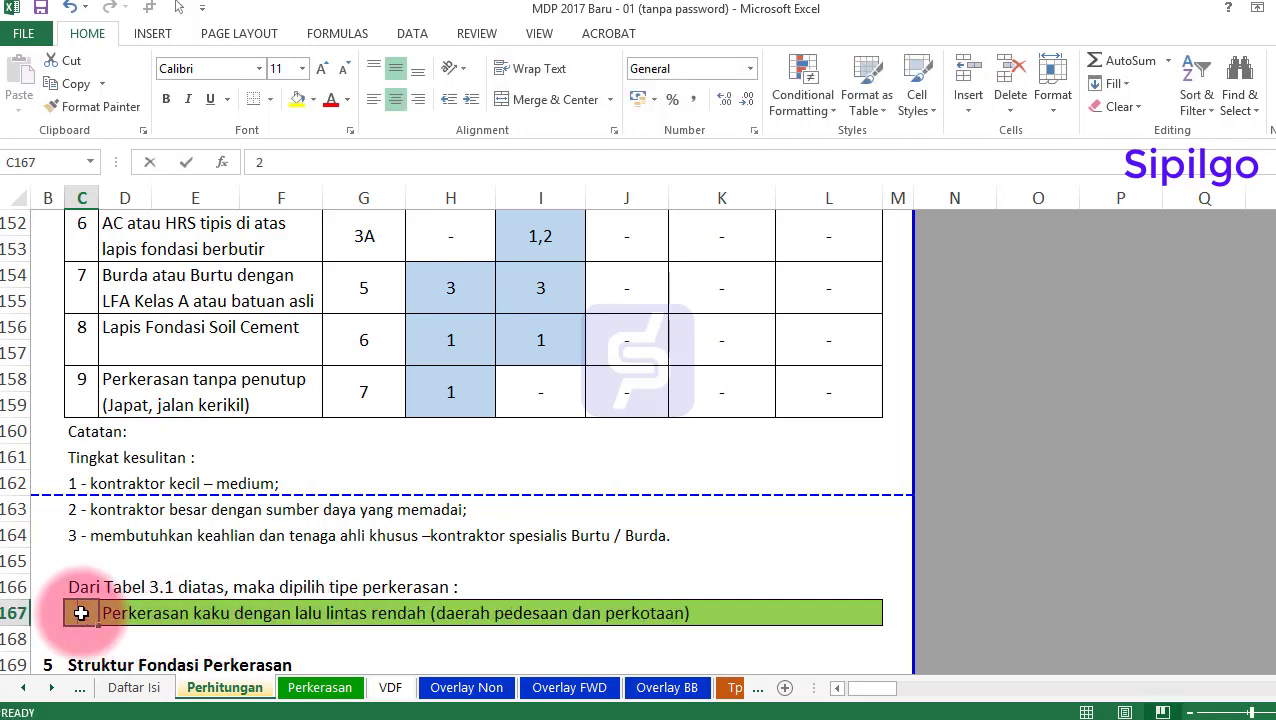
pyautogui.write('3')
pyautogui.press('Return')
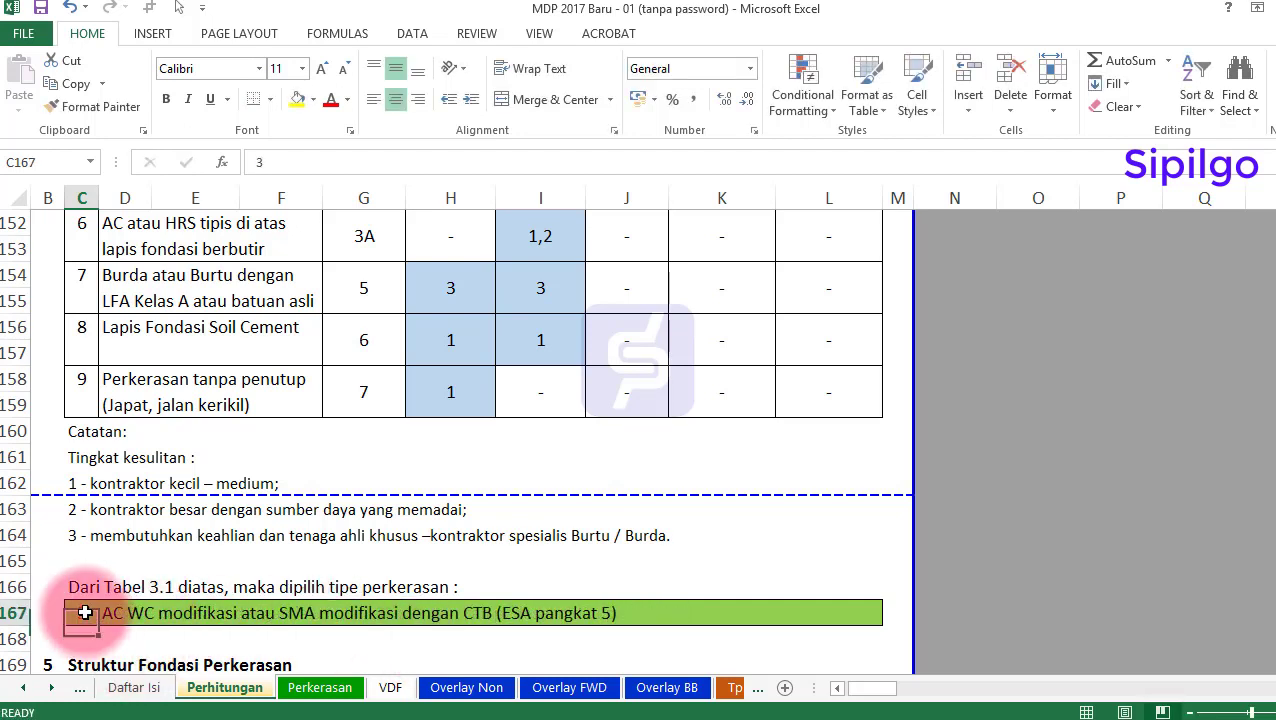
pyautogui.write('4')
pyautogui.press('Return')
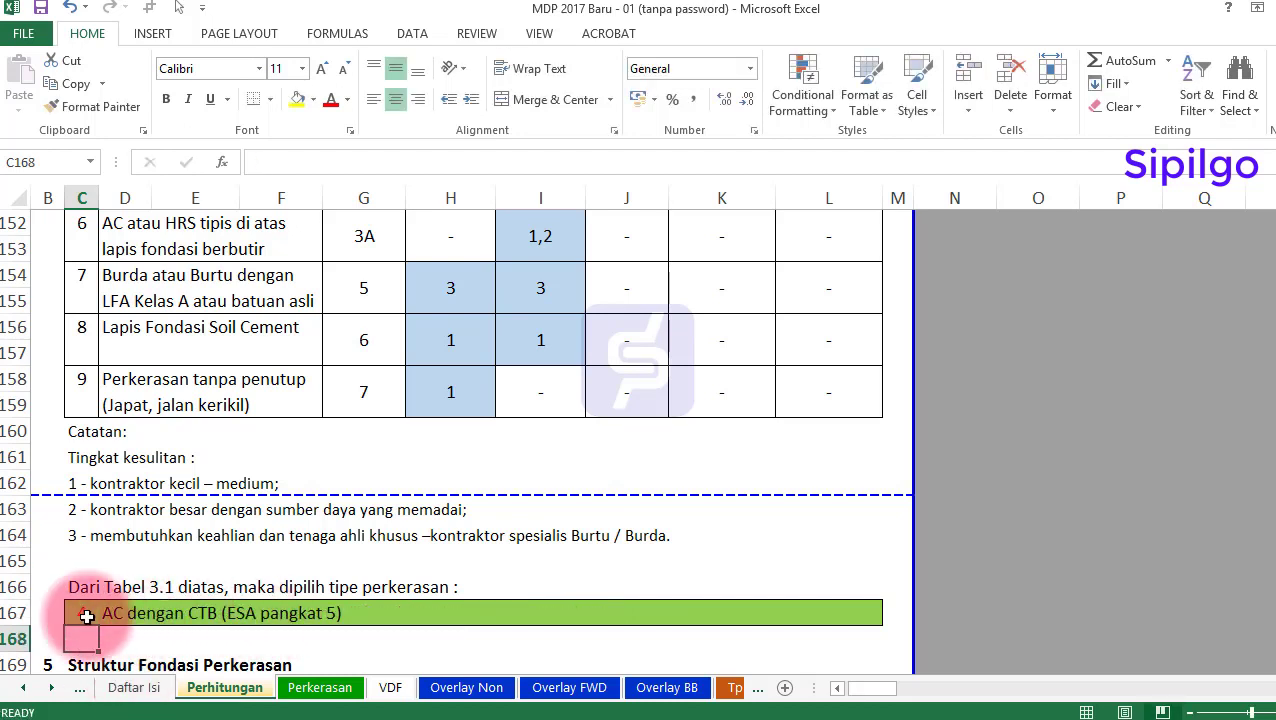
pyautogui.write('5')
pyautogui.press('Return')
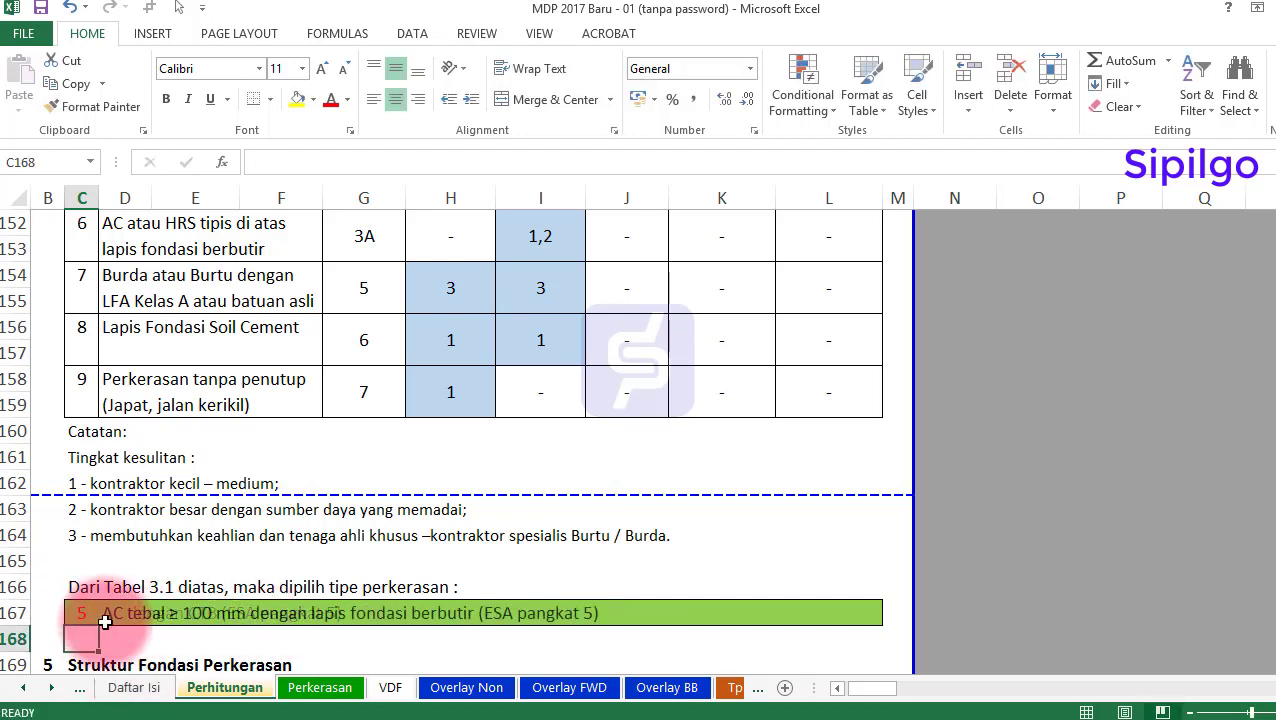
pyautogui.write('6')
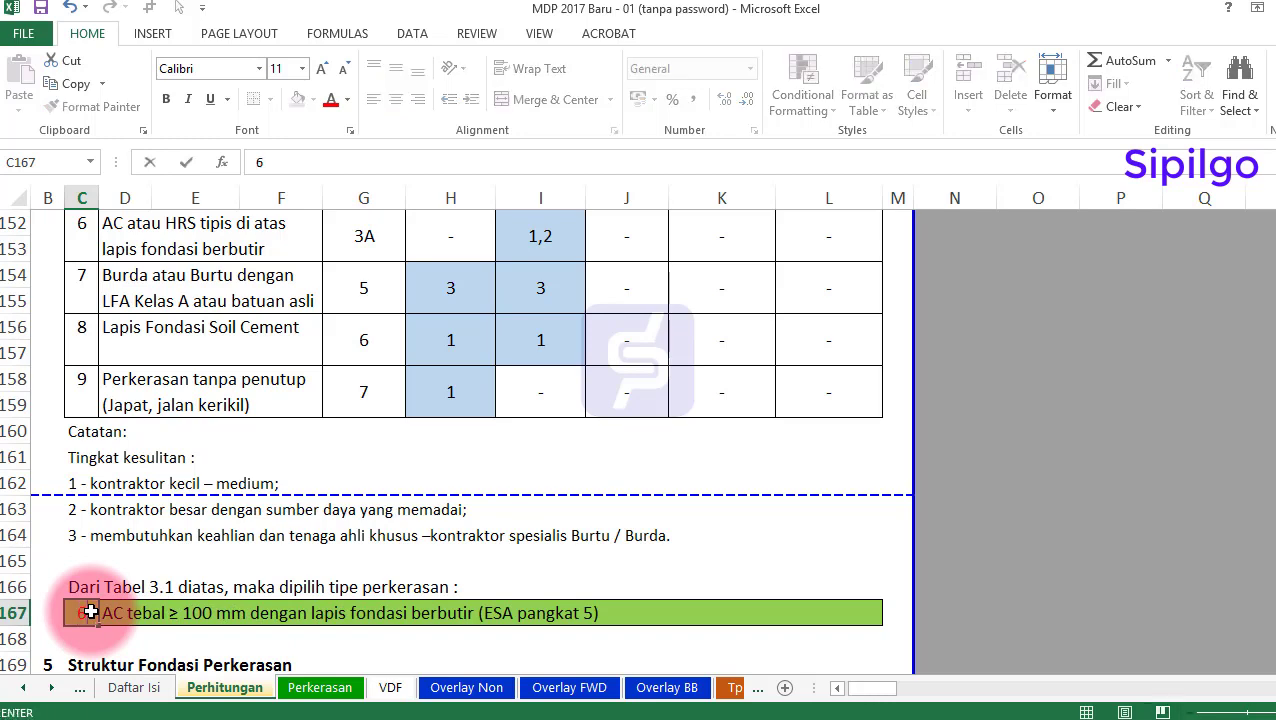
pyautogui.press('Return')
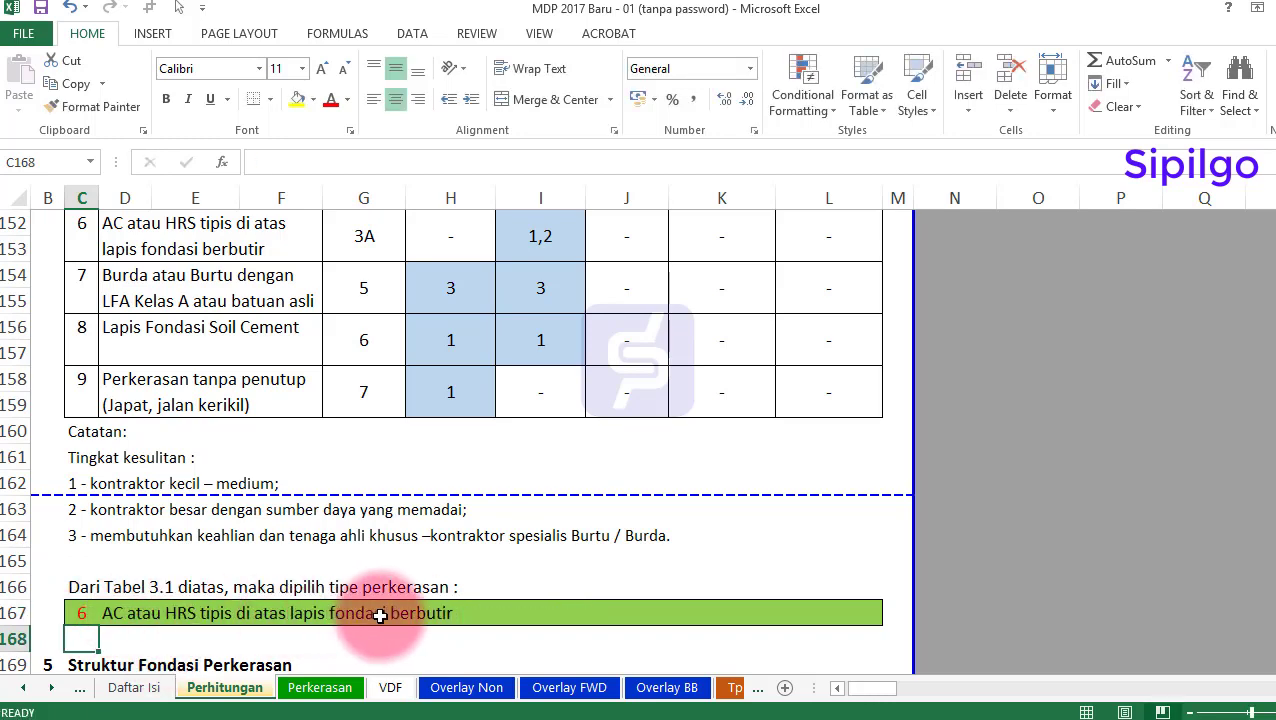
# Review section 5, Struktur Fondasi Perkerasan, down to Bagan Desain - 2, and switch to Buku MDP 2017.pdf in Adobe Acrobat
pyautogui.scroll(-2, 240, 553)
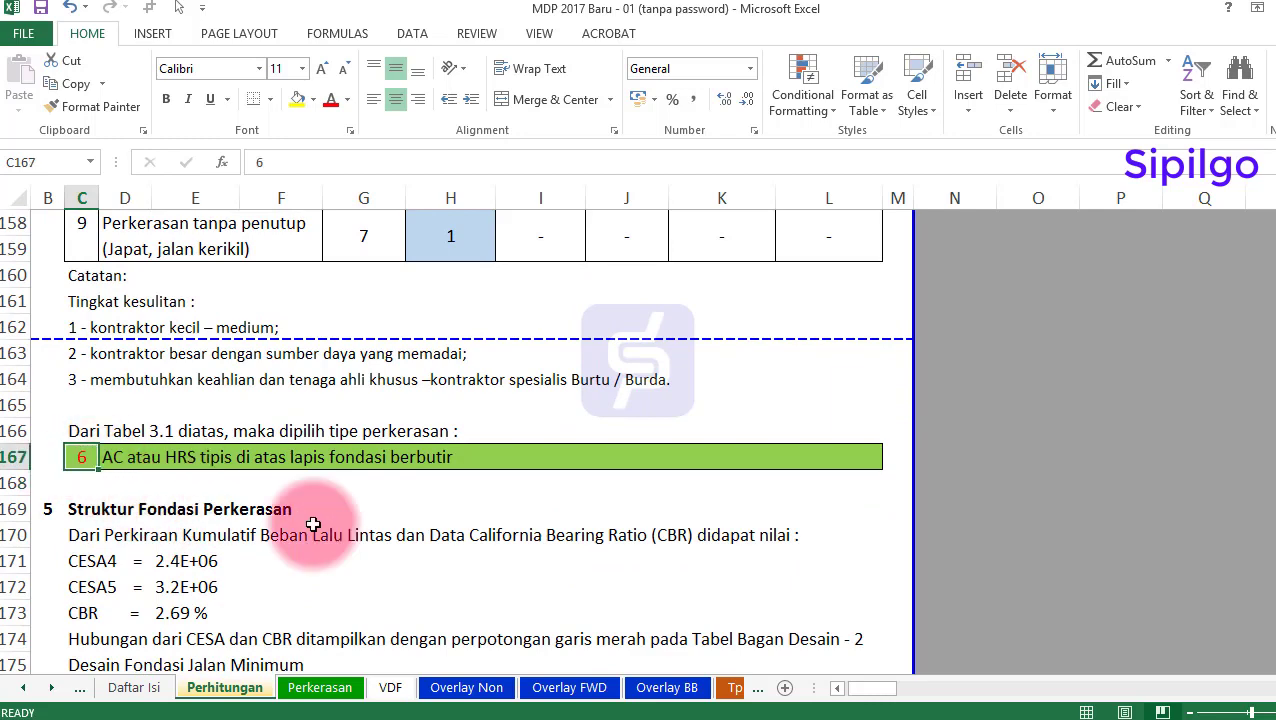
pyautogui.click(330, 532)
pyautogui.scroll(-1, 327, 527)
pyautogui.scroll(-2, 327, 527)
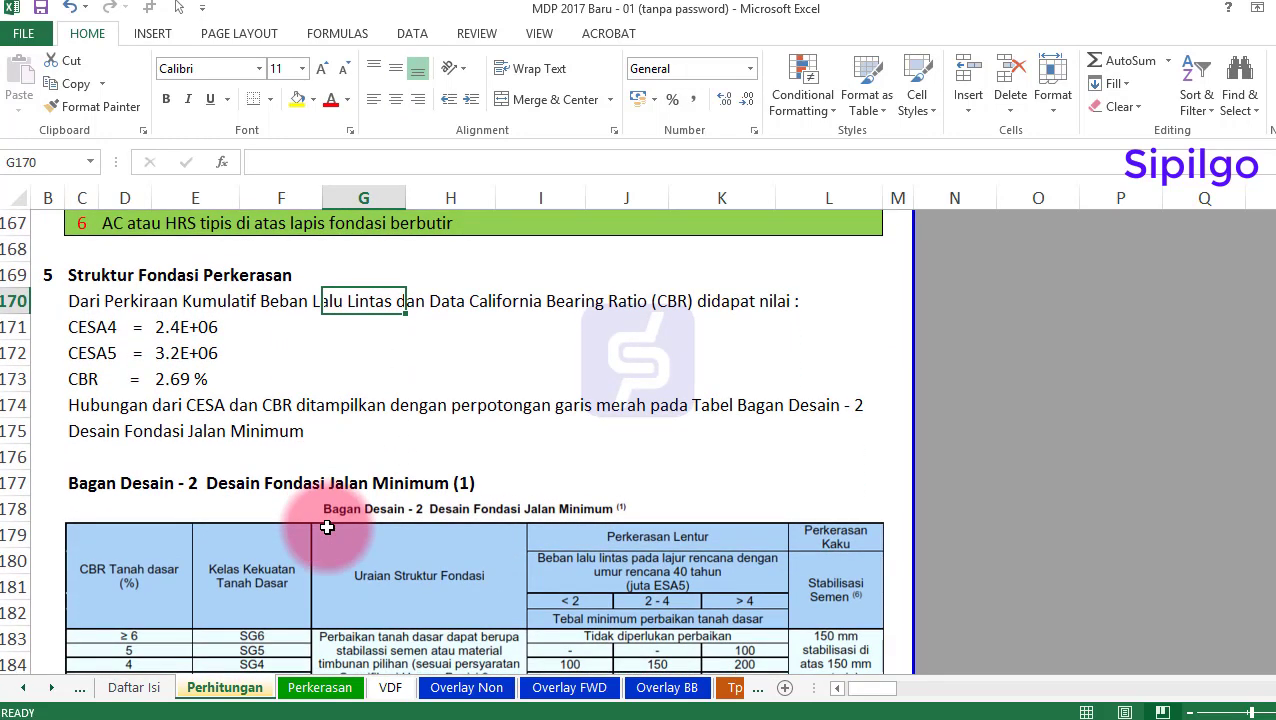
pyautogui.scroll(-1, 327, 527)
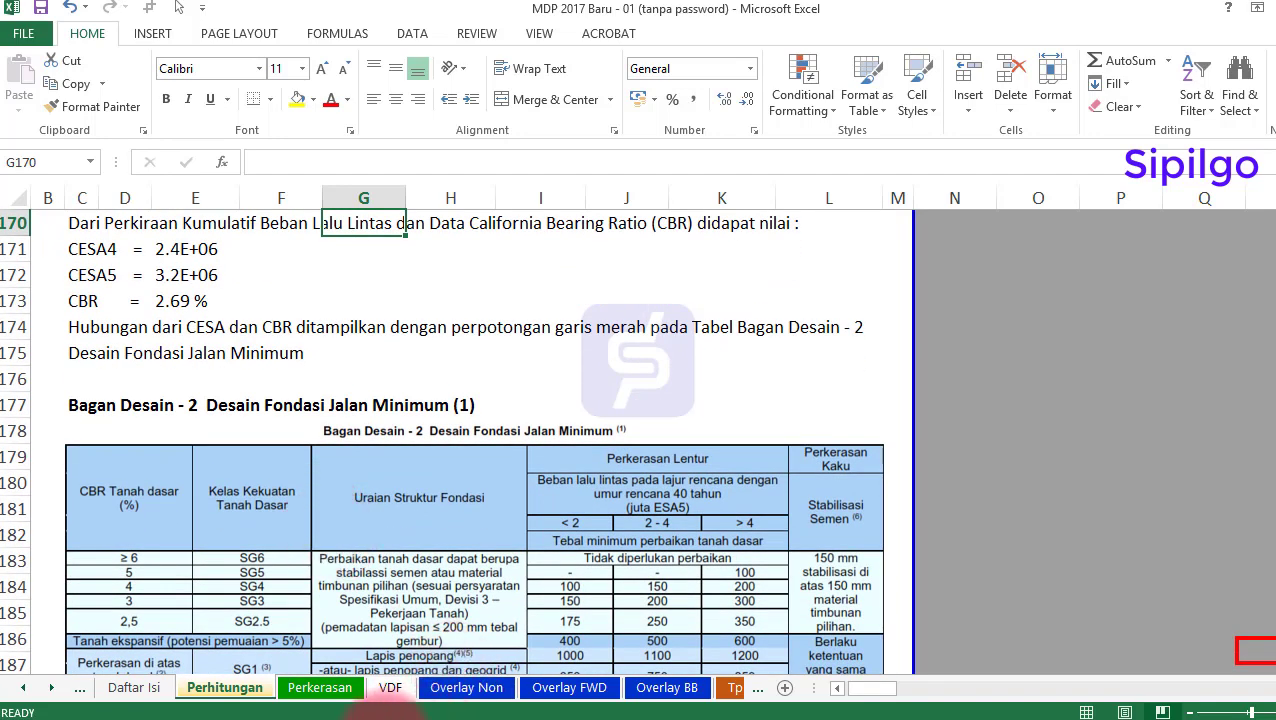
pyautogui.moveTo(385, 710)
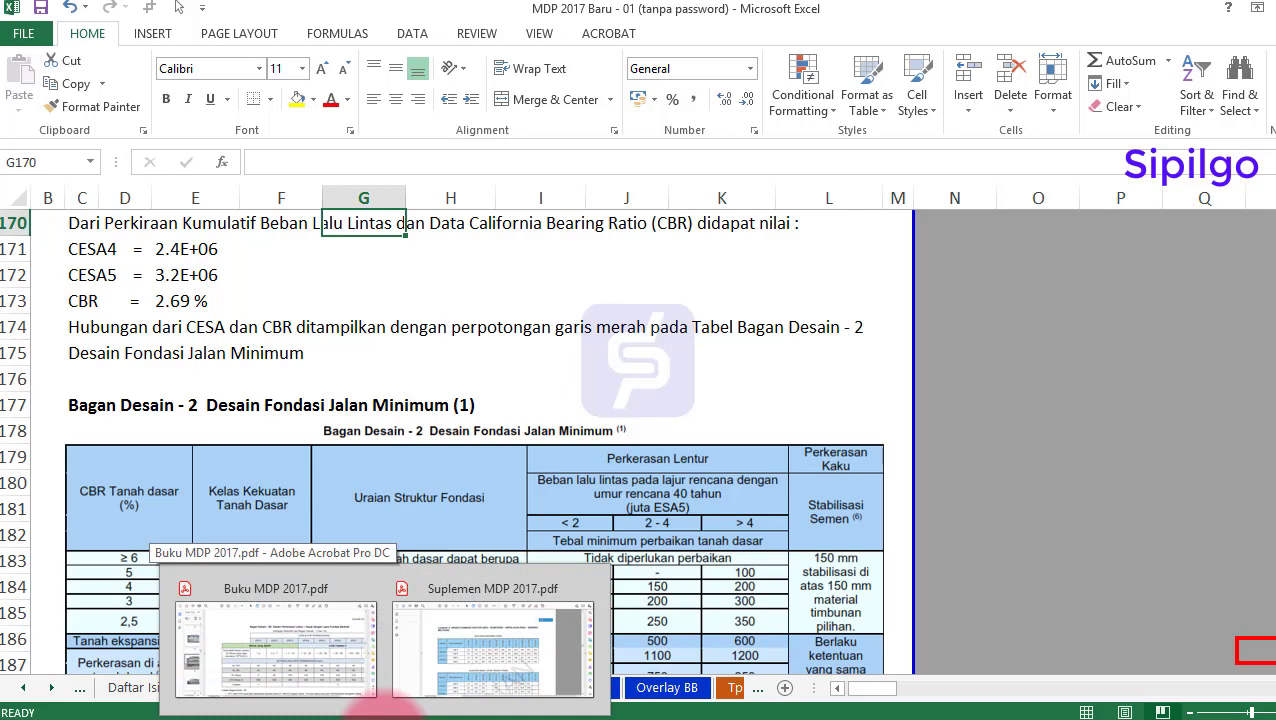
pyautogui.click(372, 690)
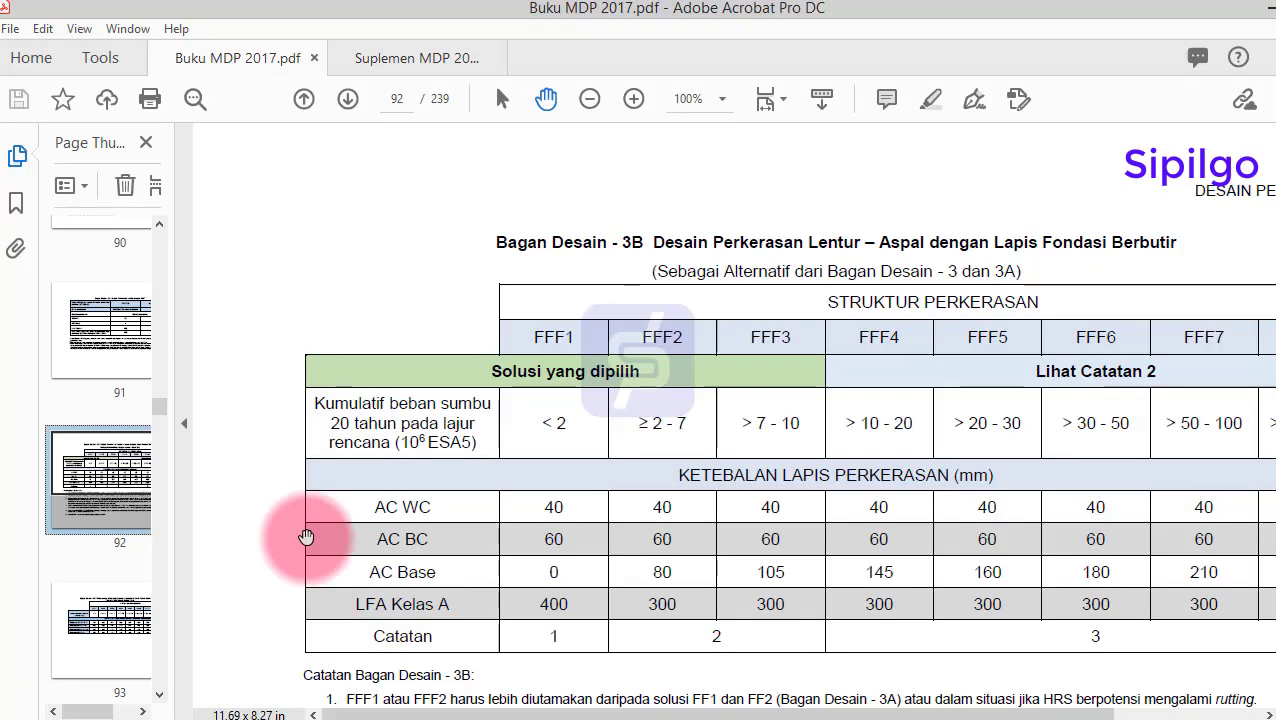
# Find Bagan Desain - 2, Desain Fondasi Jalan Minimum, on page 70 of Buku MDP 2017.pdf and view the full table
pyautogui.scroll(10, 113, 467)
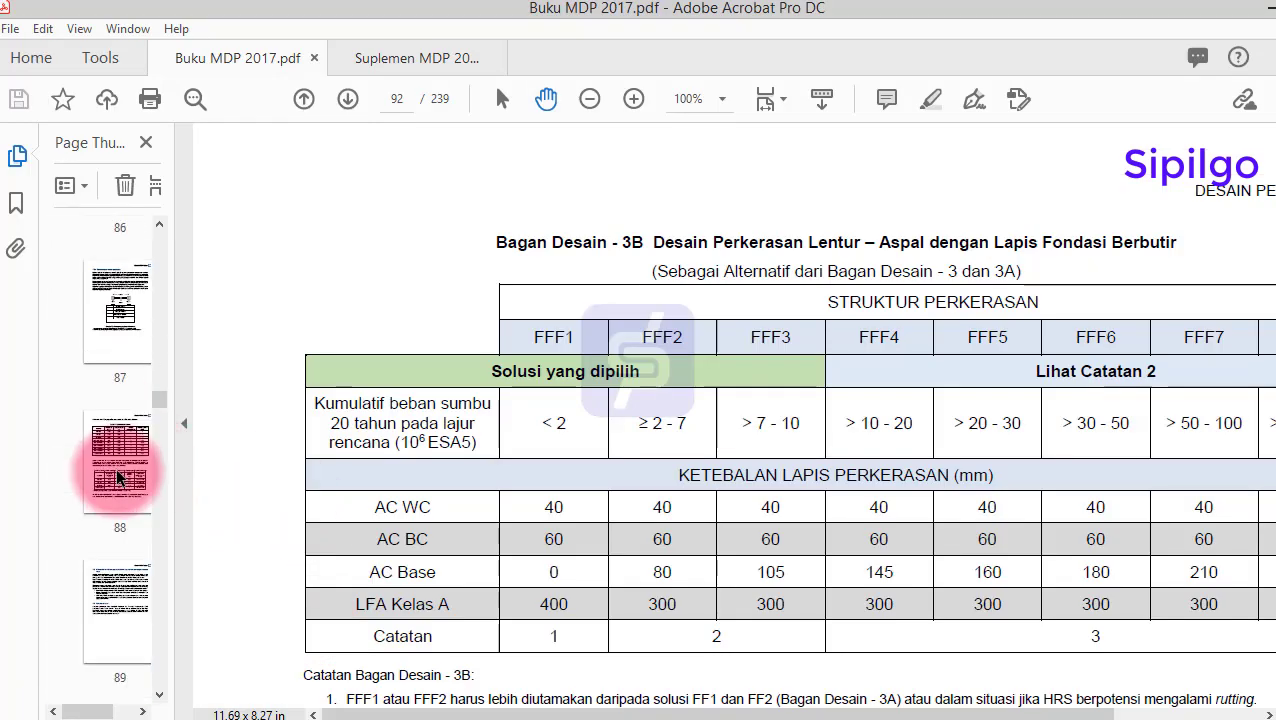
pyautogui.scroll(7, 117, 478)
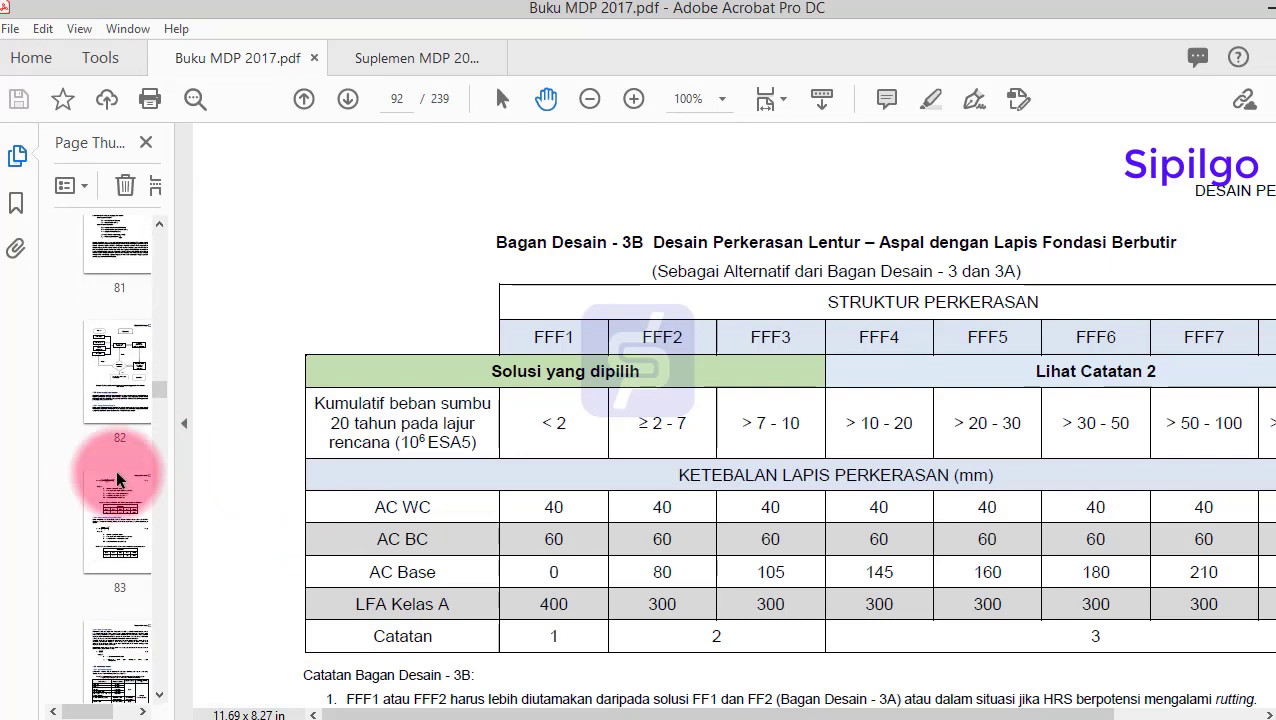
pyautogui.scroll(8, 117, 480)
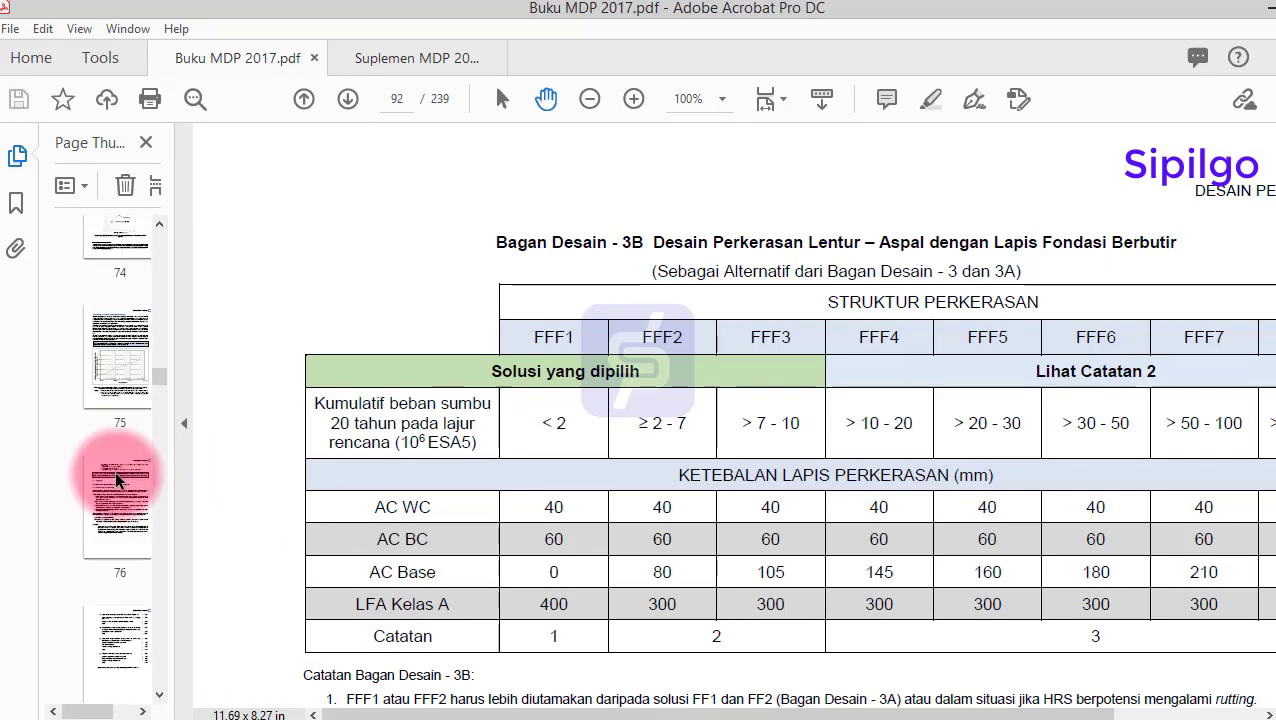
pyautogui.click(107, 350)
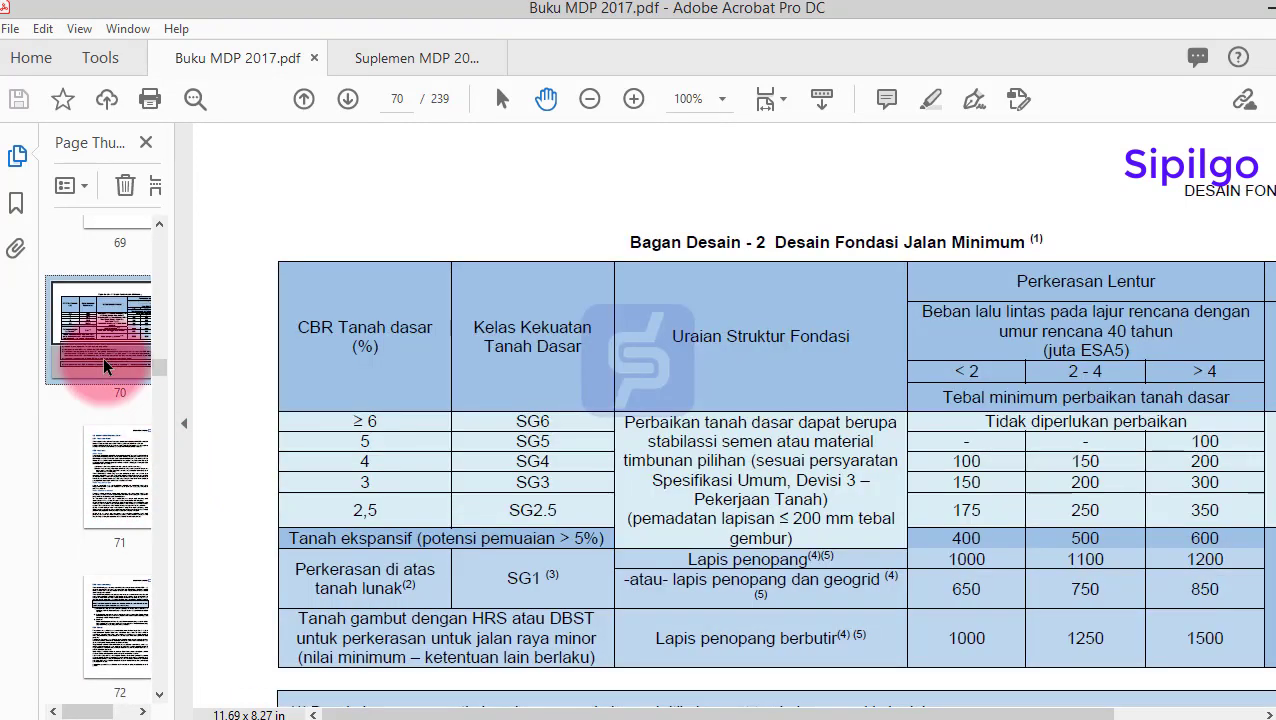
pyautogui.moveTo(590, 441); pyautogui.dragTo(495, 360)
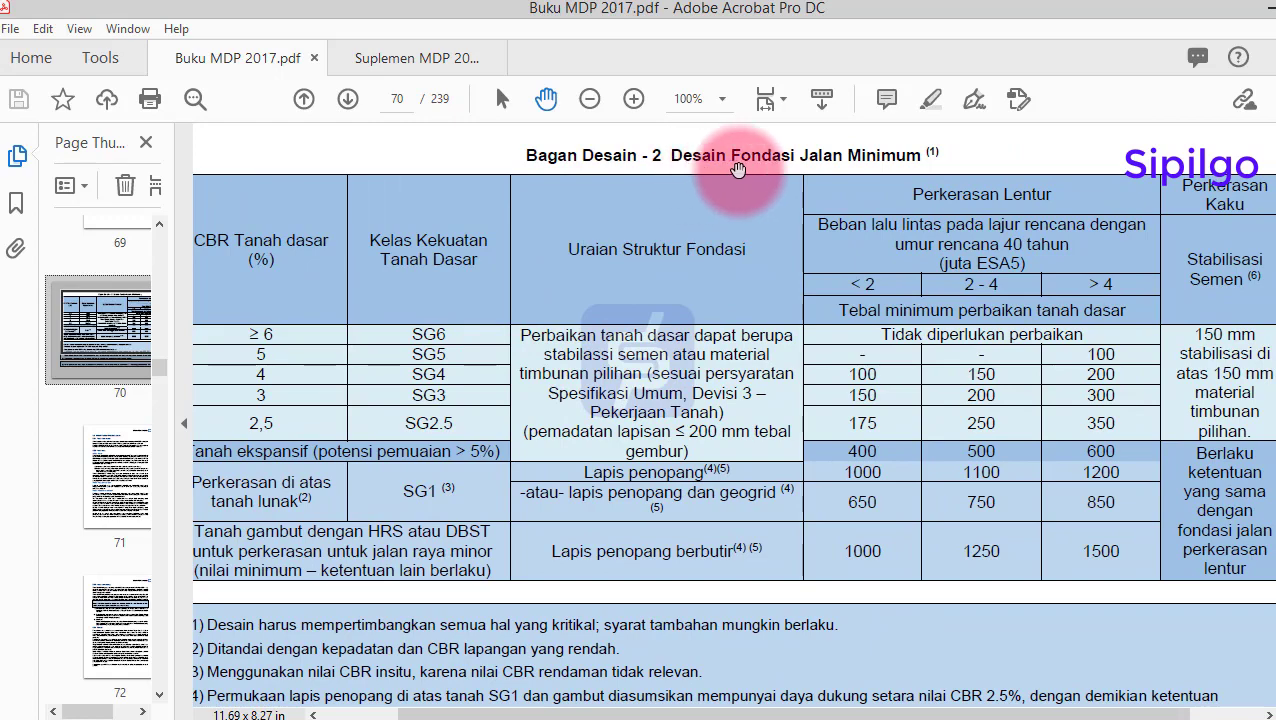
# Switch back to the MDP 2017 Excel workbook and view its copy of the Bagan Desain - 2 table on the Perhitungan sheet
pyautogui.hotkey('alt', 'Tab')
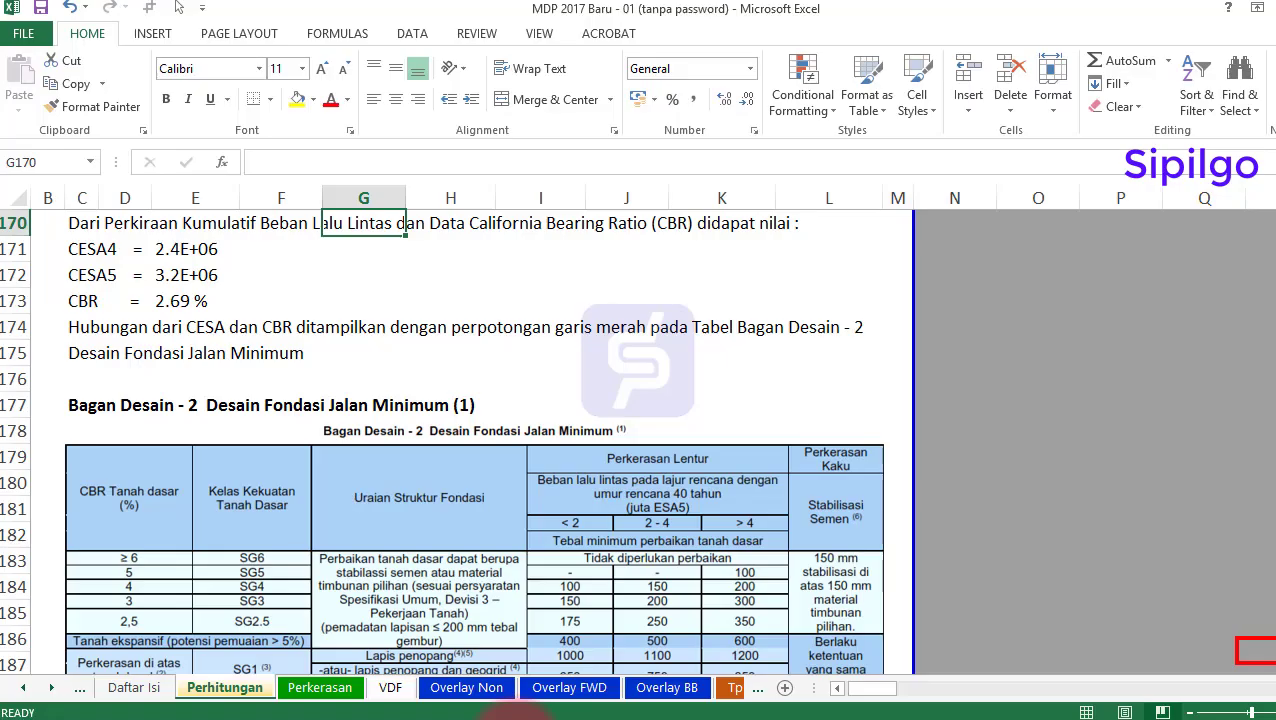
pyautogui.scroll(-2, 398, 401)
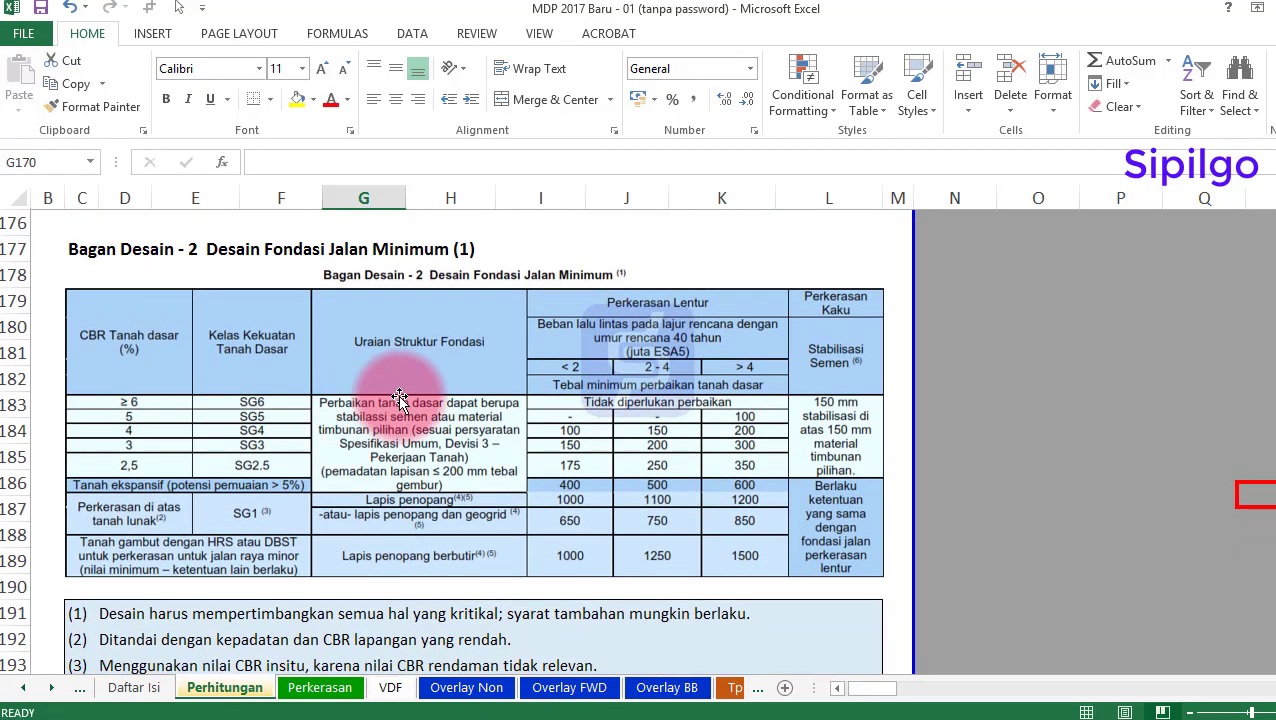
pyautogui.click(398, 401)
pyautogui.click(1020, 404)
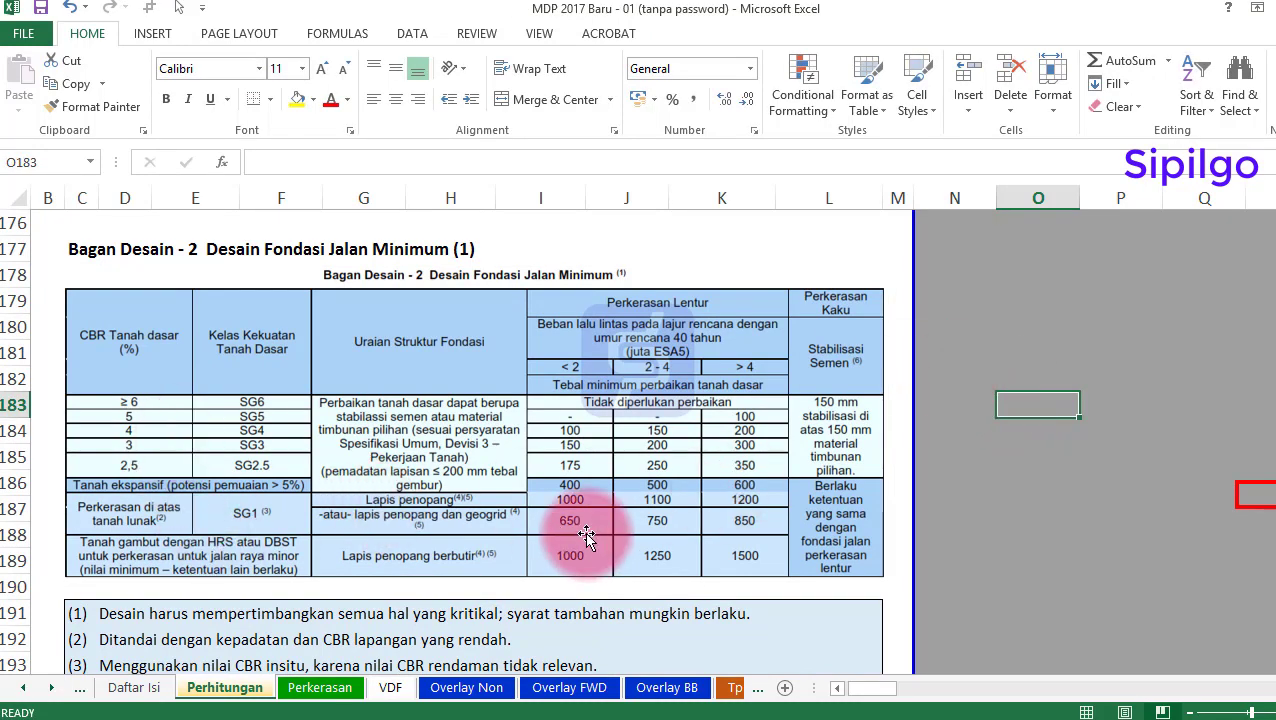
# Review the CESA4, CESA5 and CBR values in E171:E173 and the foundation conclusion below the Bagan Desain - 2 notes
pyautogui.scroll(4, 400, 450)
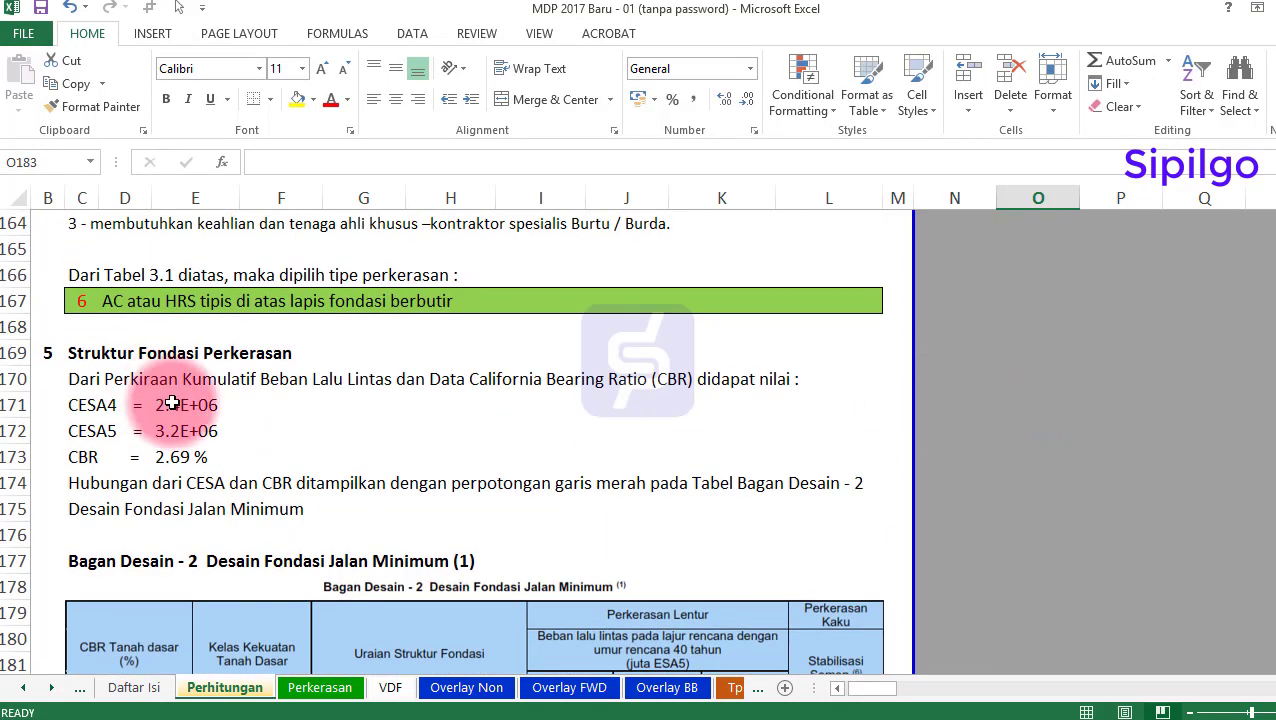
pyautogui.click(176, 404)
pyautogui.click(190, 431)
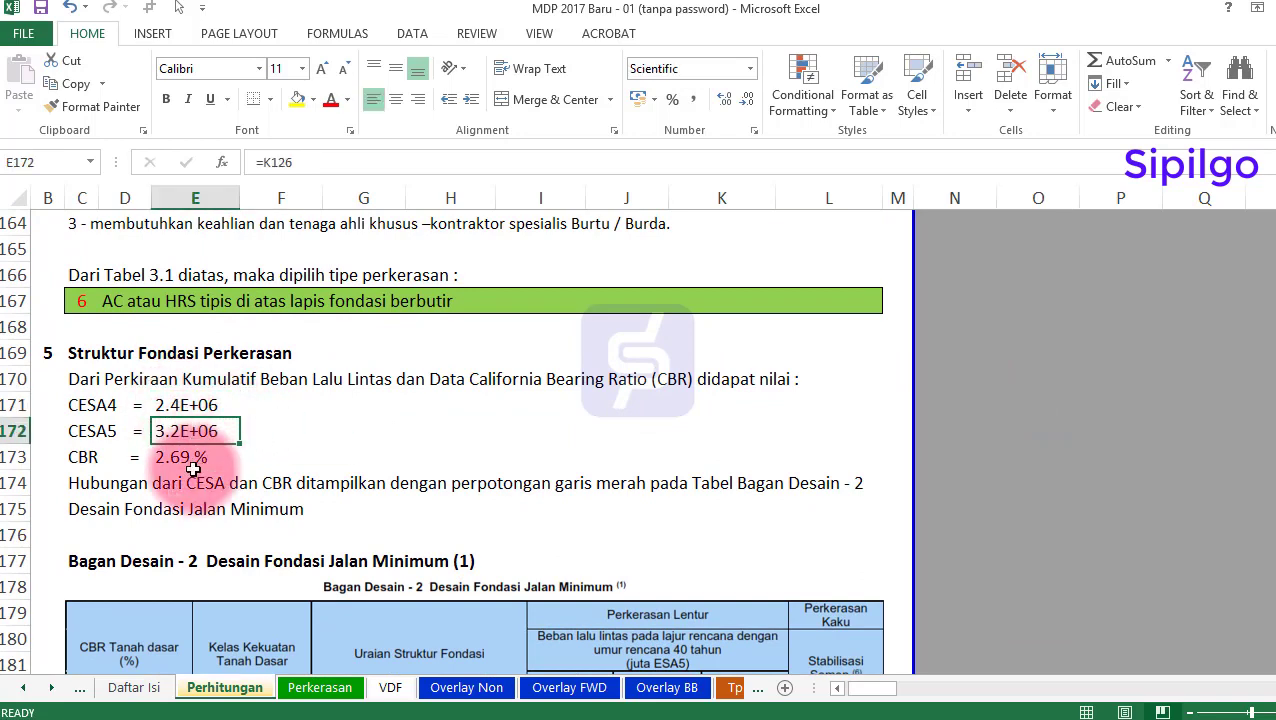
pyautogui.click(194, 459)
pyautogui.scroll(-3, 600, 517)
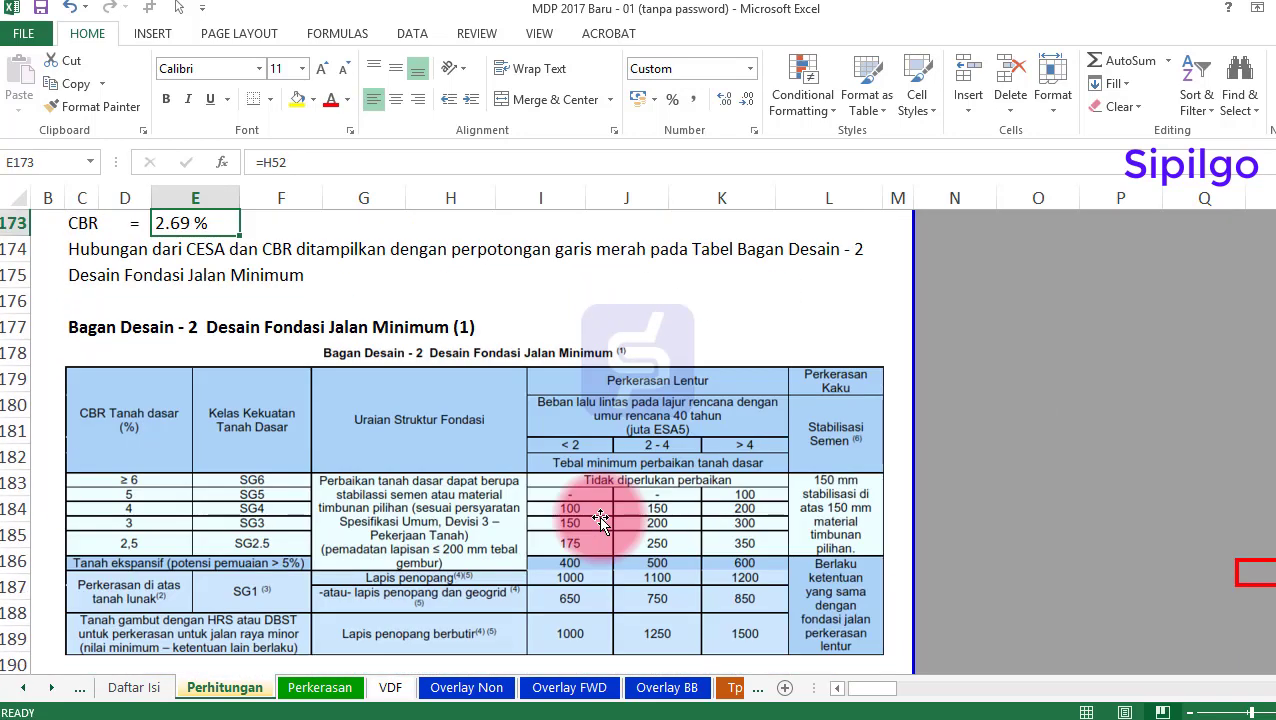
pyautogui.scroll(-1, 603, 511)
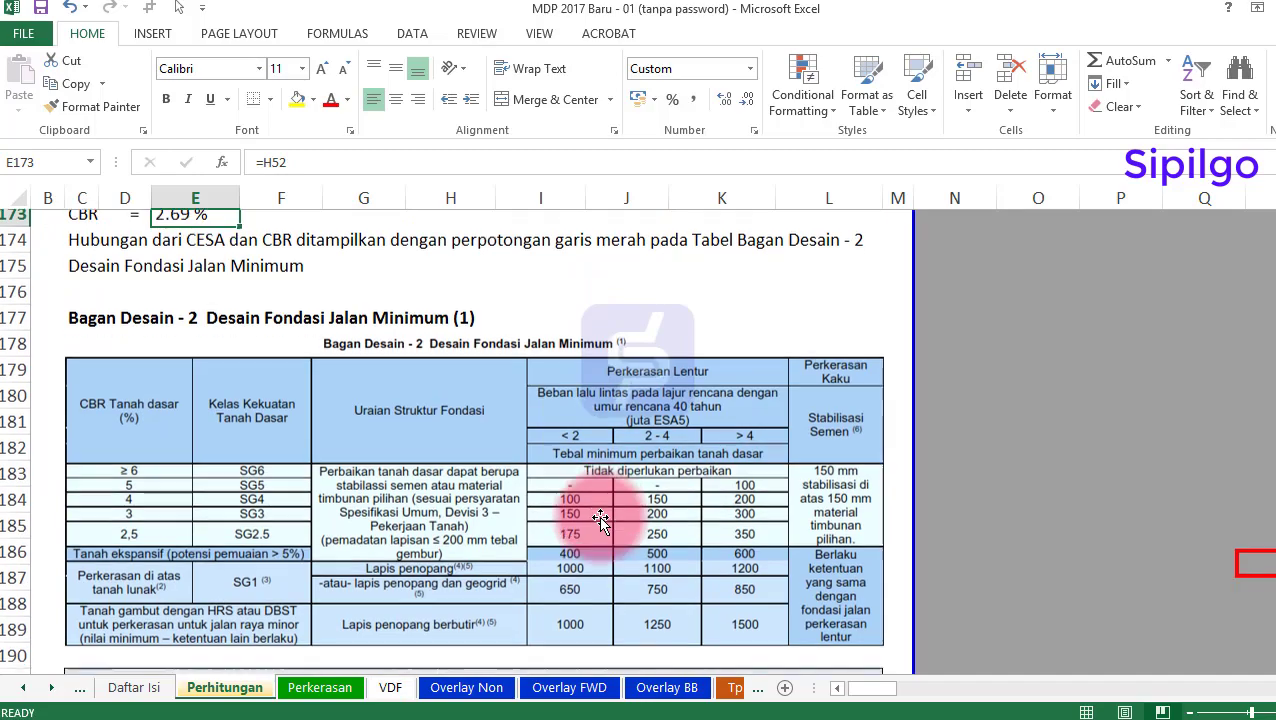
pyautogui.scroll(-6, 600, 518)
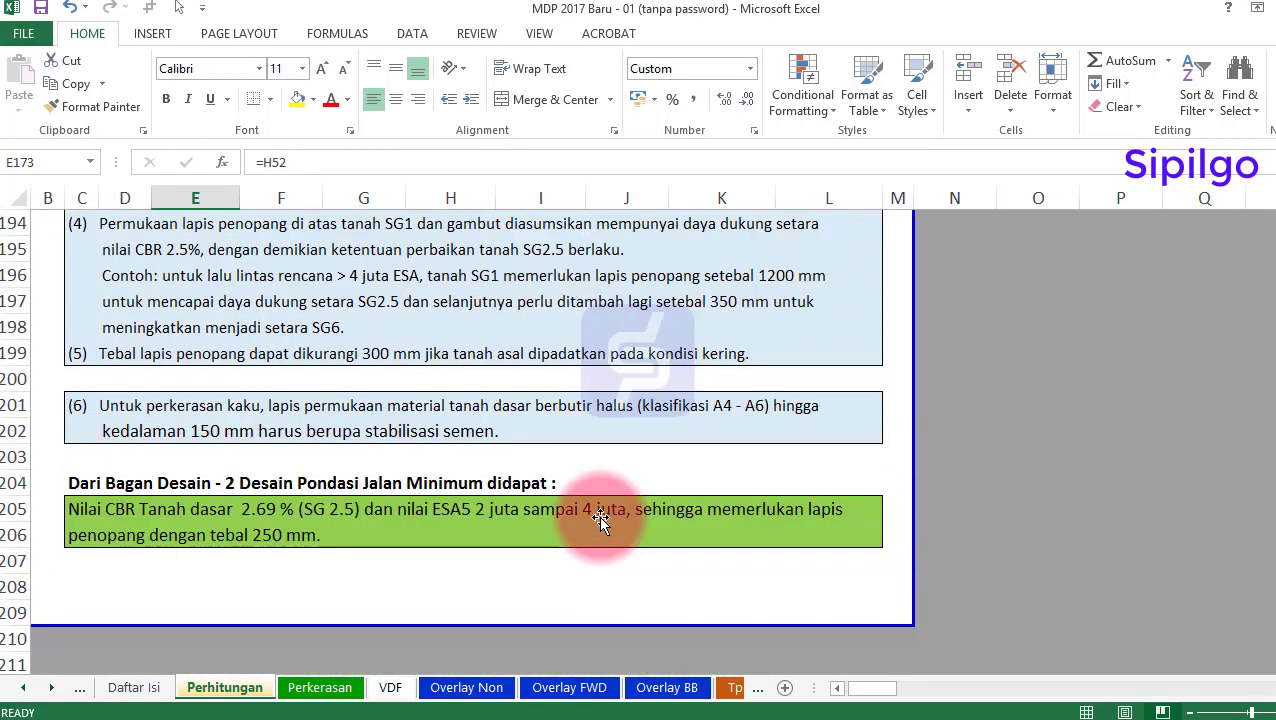
pyautogui.scroll(7, 600, 517)
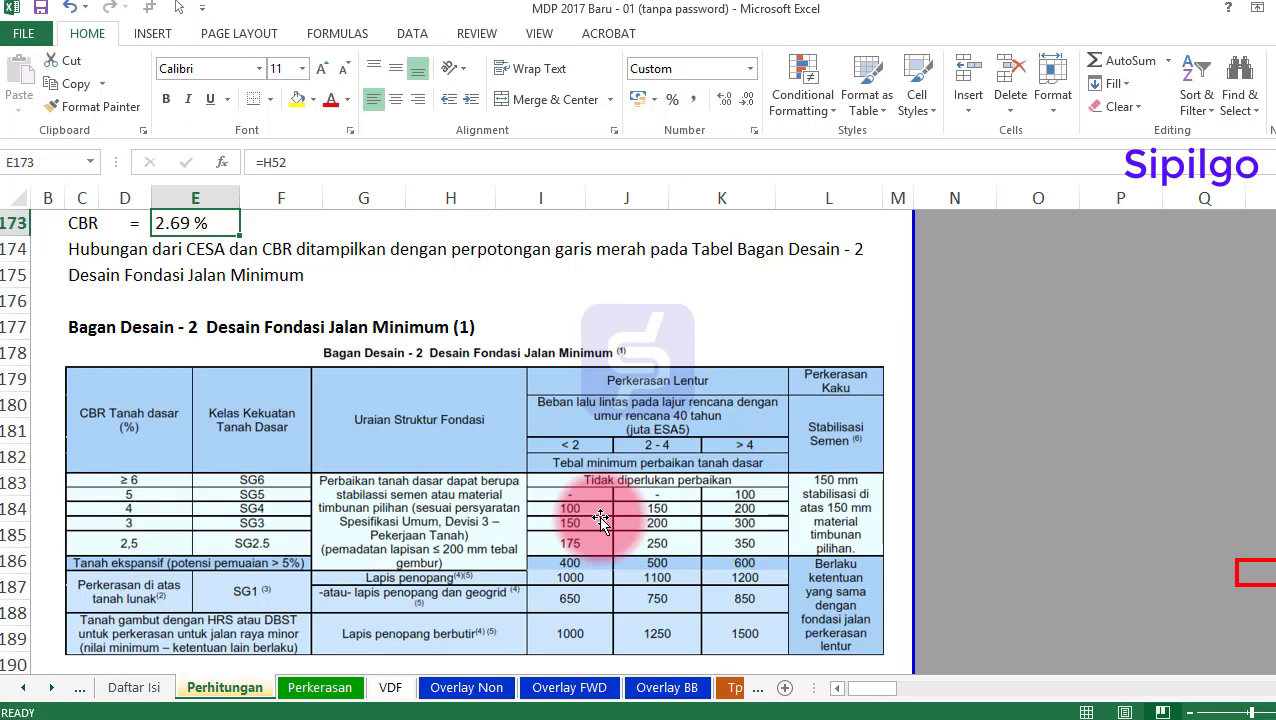
# Compare the ESA5 load columns of Bagan Desain - 2 with the CESA5 value in E172
pyautogui.click(1205, 498)
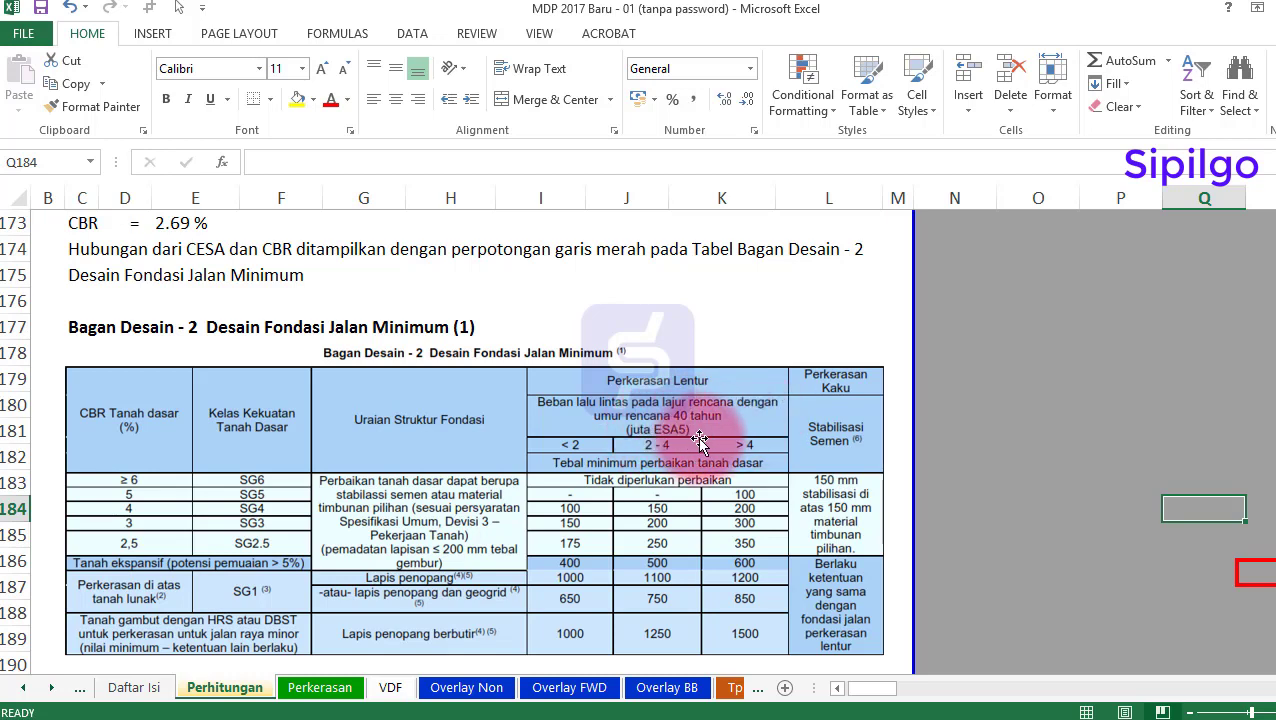
pyautogui.moveTo(1045, 460); pyautogui.dragTo(1115, 460)
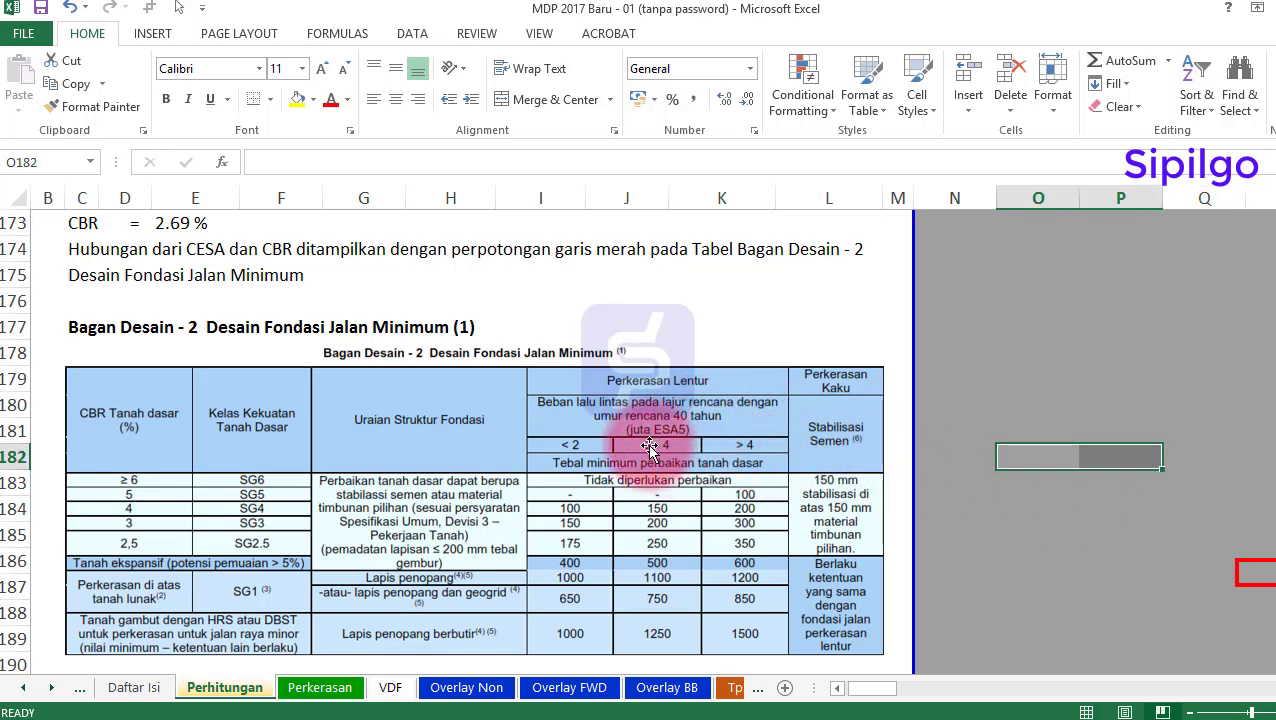
pyautogui.click(1056, 457)
pyautogui.click(1054, 486)
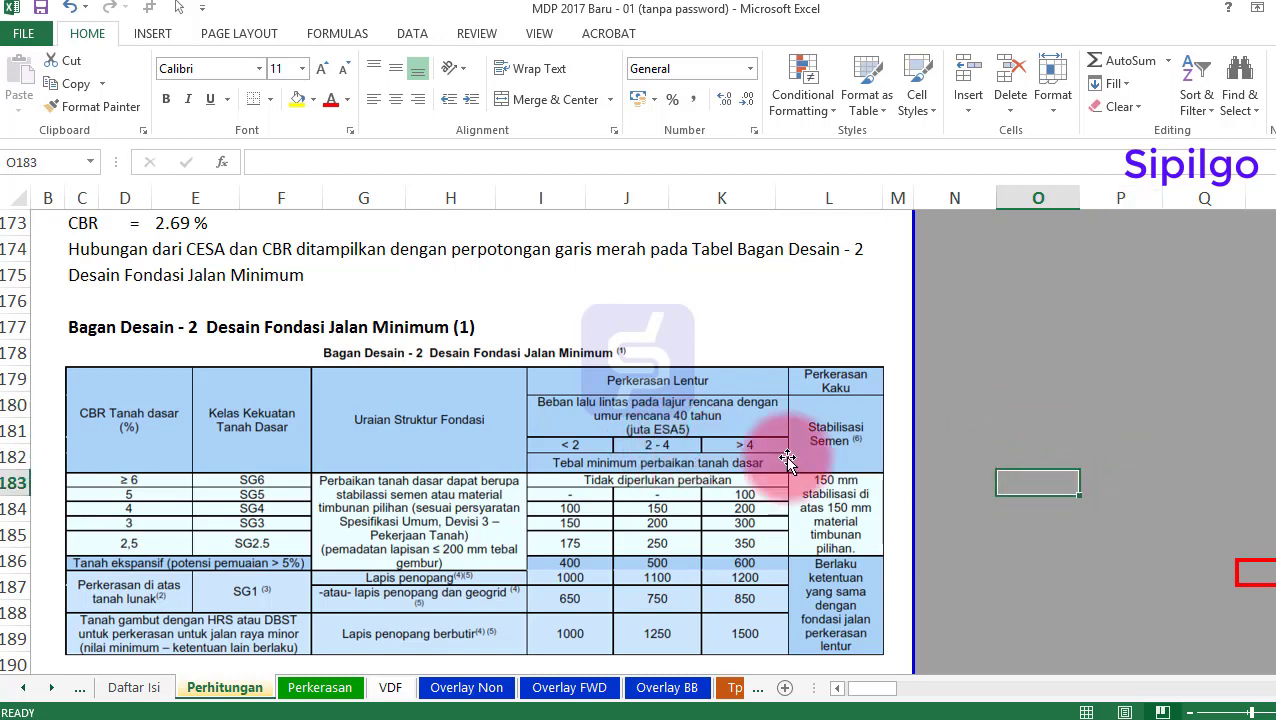
pyautogui.scroll(1, 449, 453)
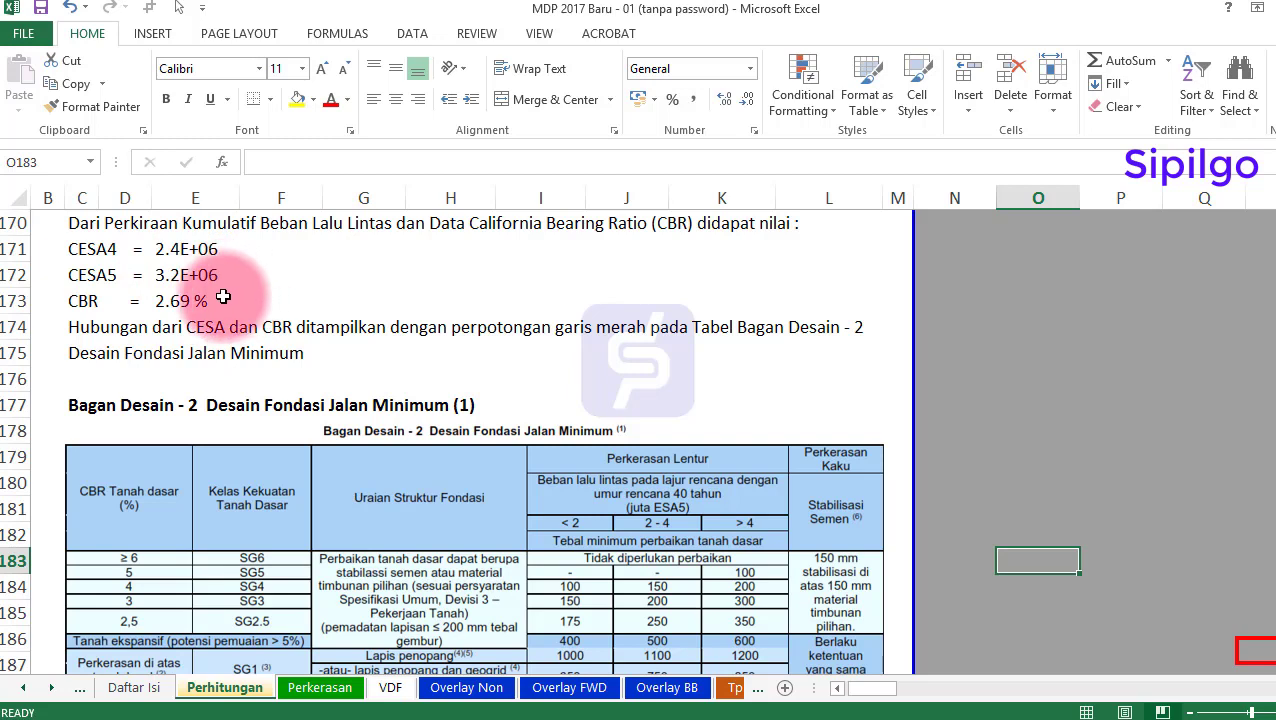
pyautogui.click(190, 275)
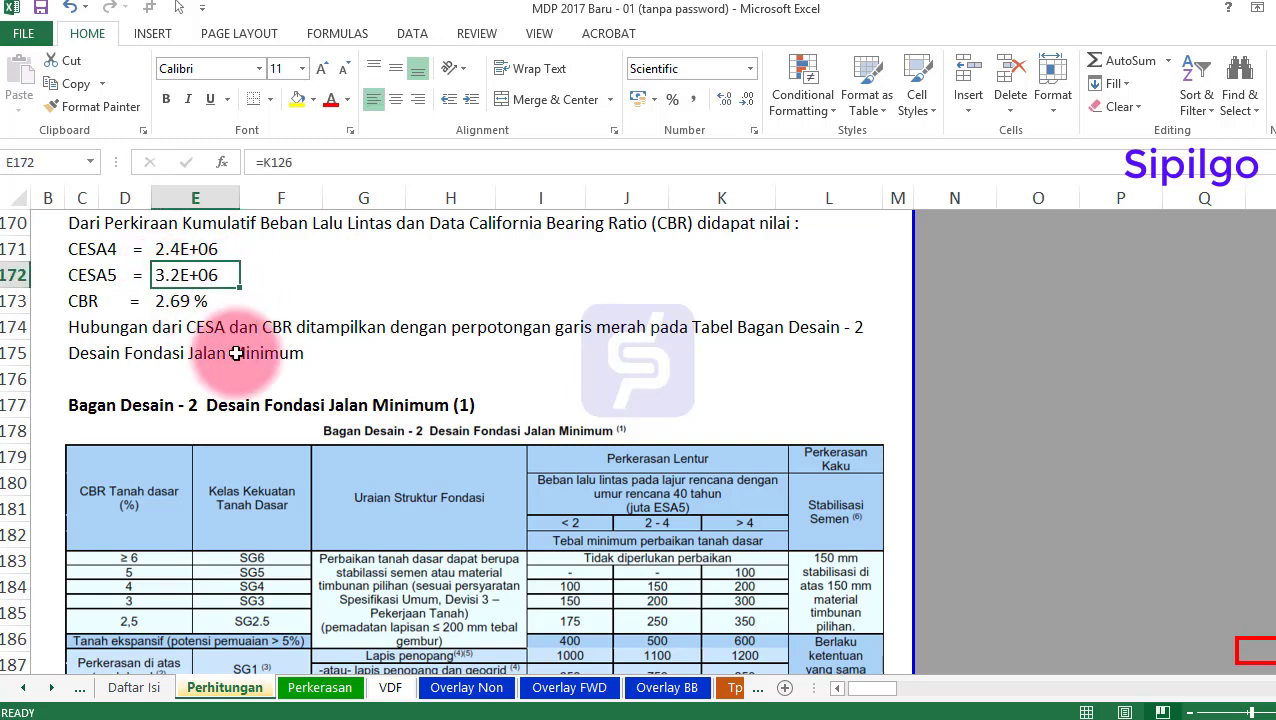
# Bring the horizontal and vertical red rectangles from the grey area onto the Bagan Desain - 2 table, the vertical one over the < 2 column
pyautogui.scroll(-1, 830, 440)
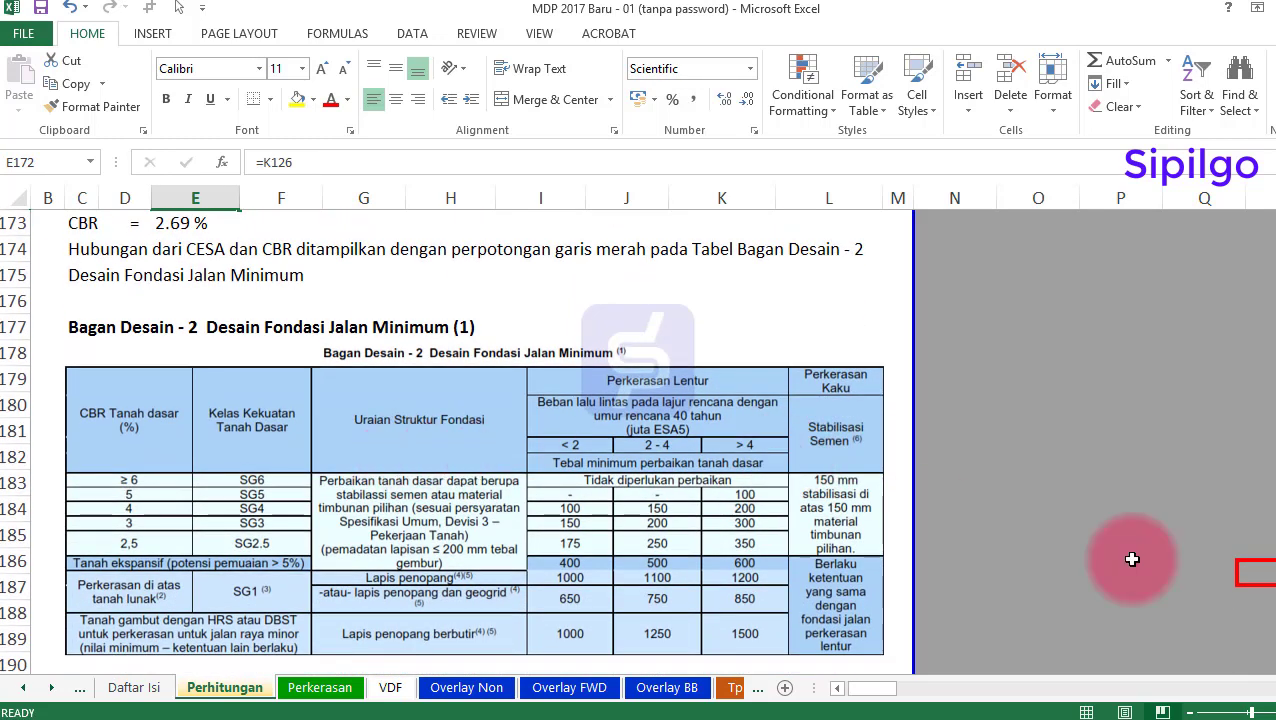
pyautogui.moveTo(1272, 562); pyautogui.dragTo(563, 481)
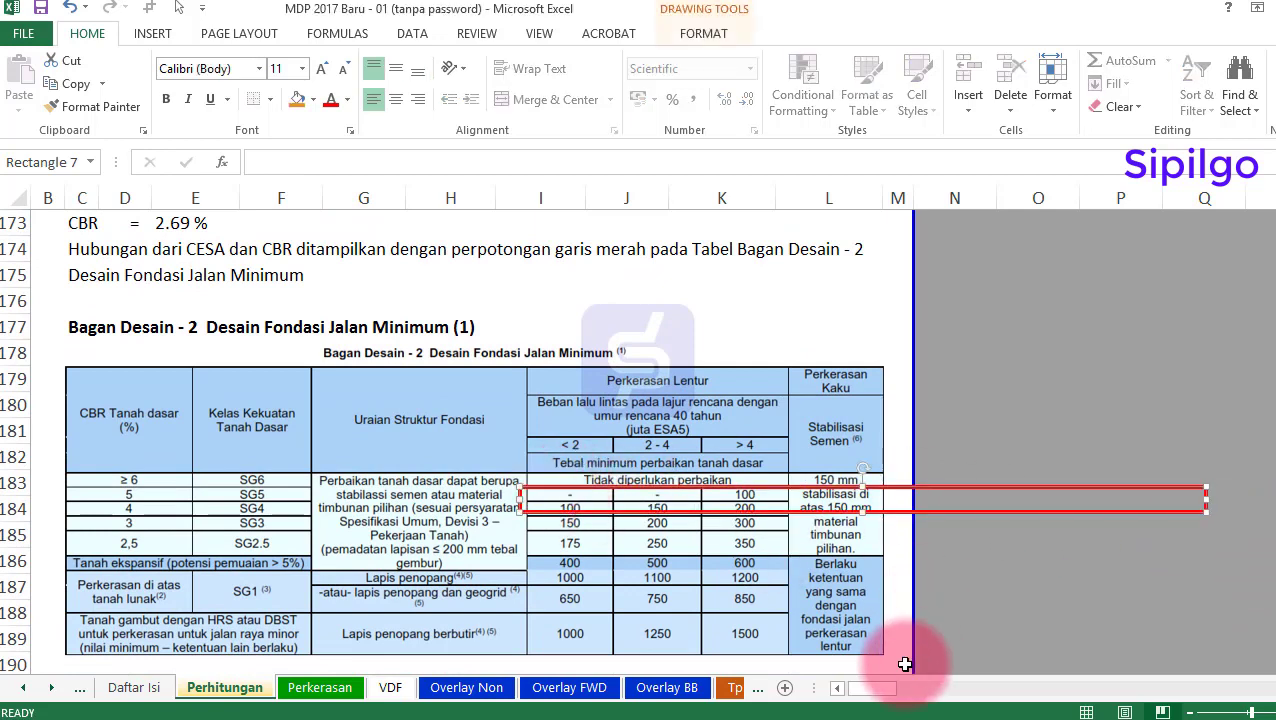
pyautogui.moveTo(885, 688); pyautogui.dragTo(926, 697)
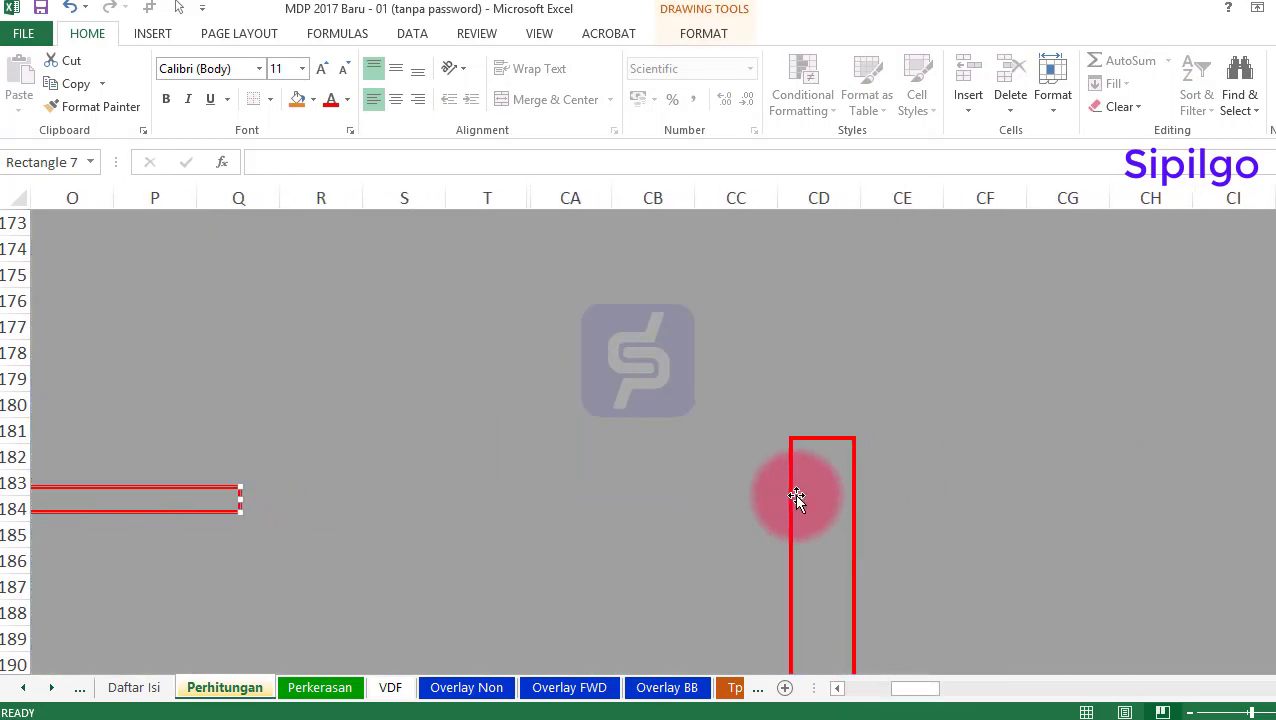
pyautogui.moveTo(795, 501); pyautogui.dragTo(244, 474)
pyautogui.moveTo(931, 697); pyautogui.dragTo(817, 686)
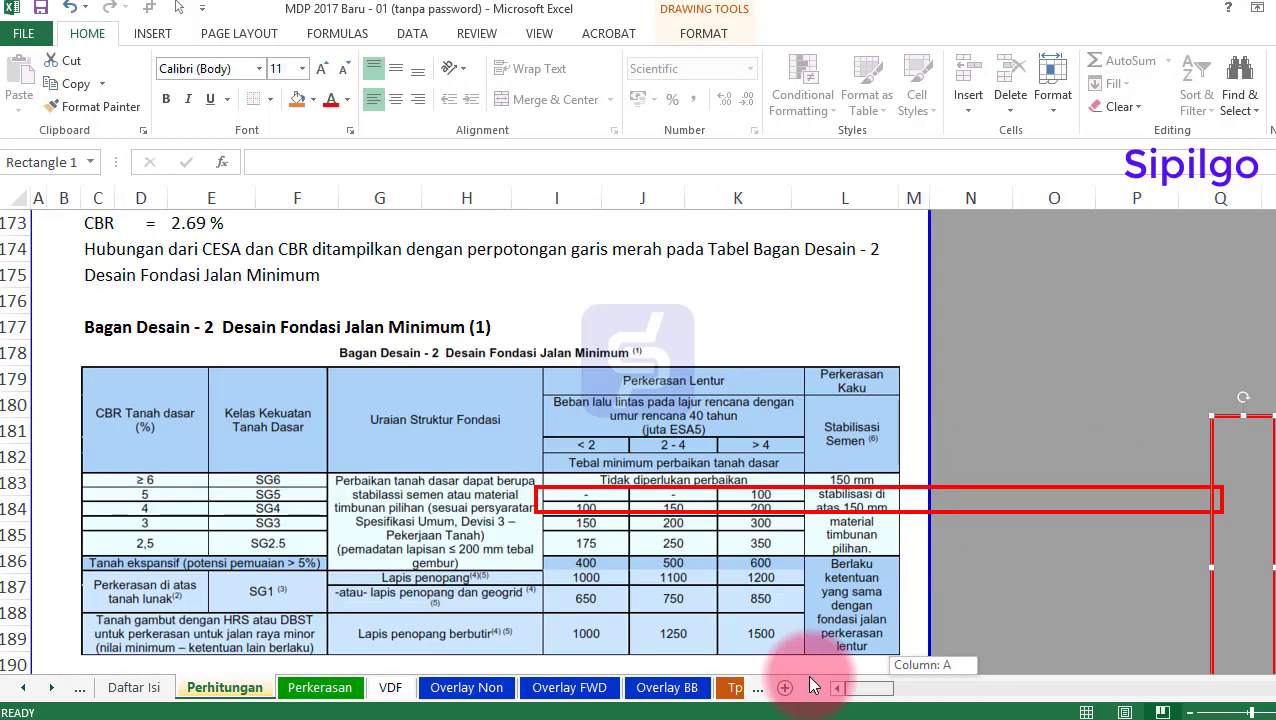
pyautogui.press('Escape')
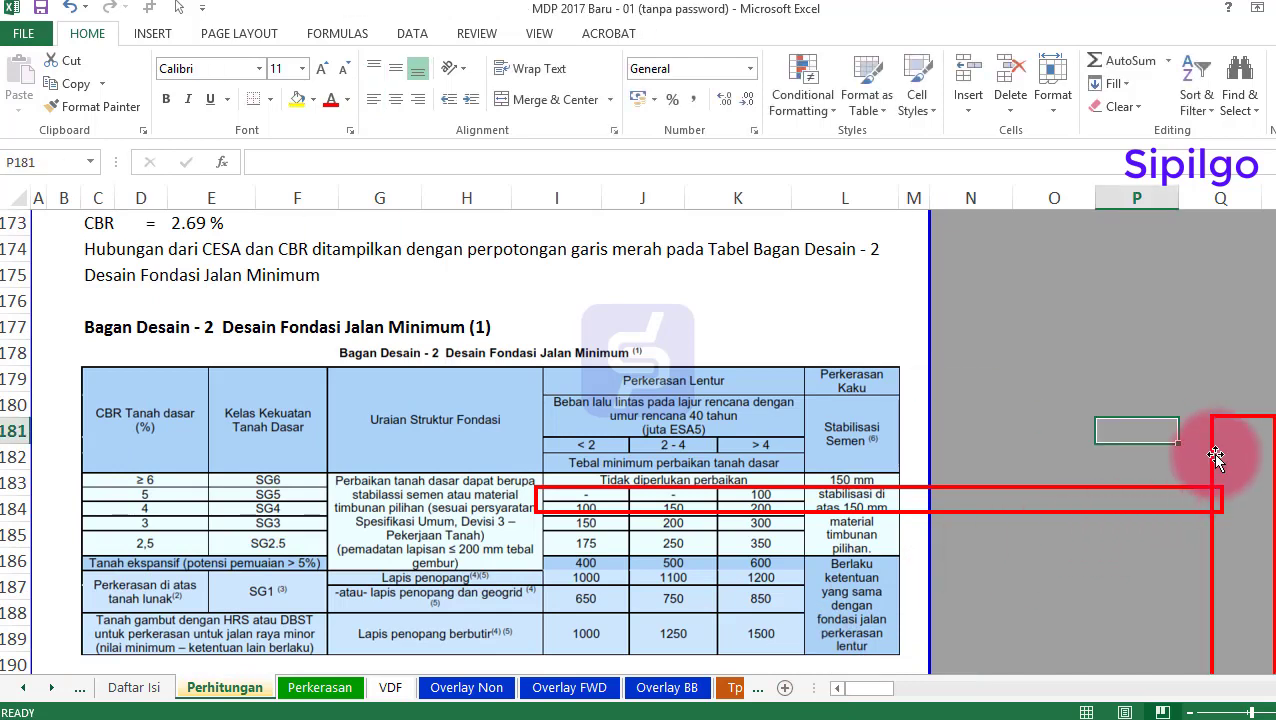
pyautogui.moveTo(1211, 453); pyautogui.dragTo(570, 413)
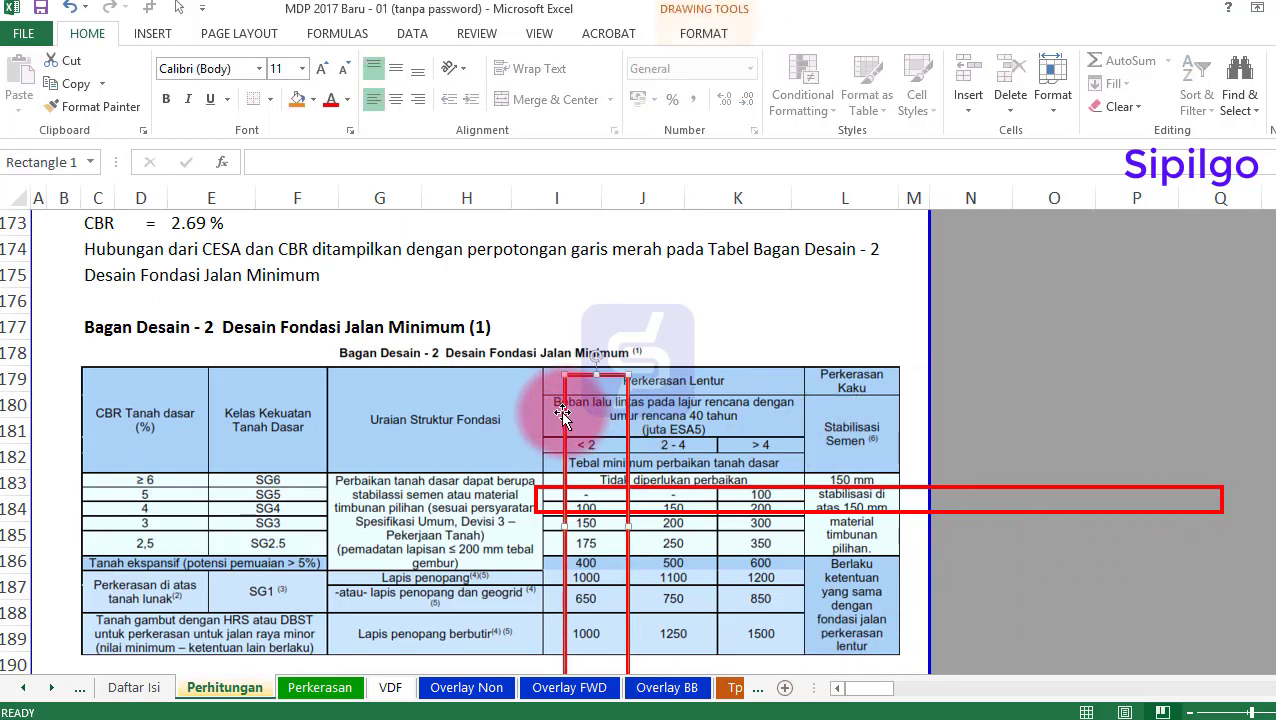
# Check CESA5 and move the vertical red rectangle onto the 2 - 4 juta ESA5 column
pyautogui.scroll(1, 336, 362)
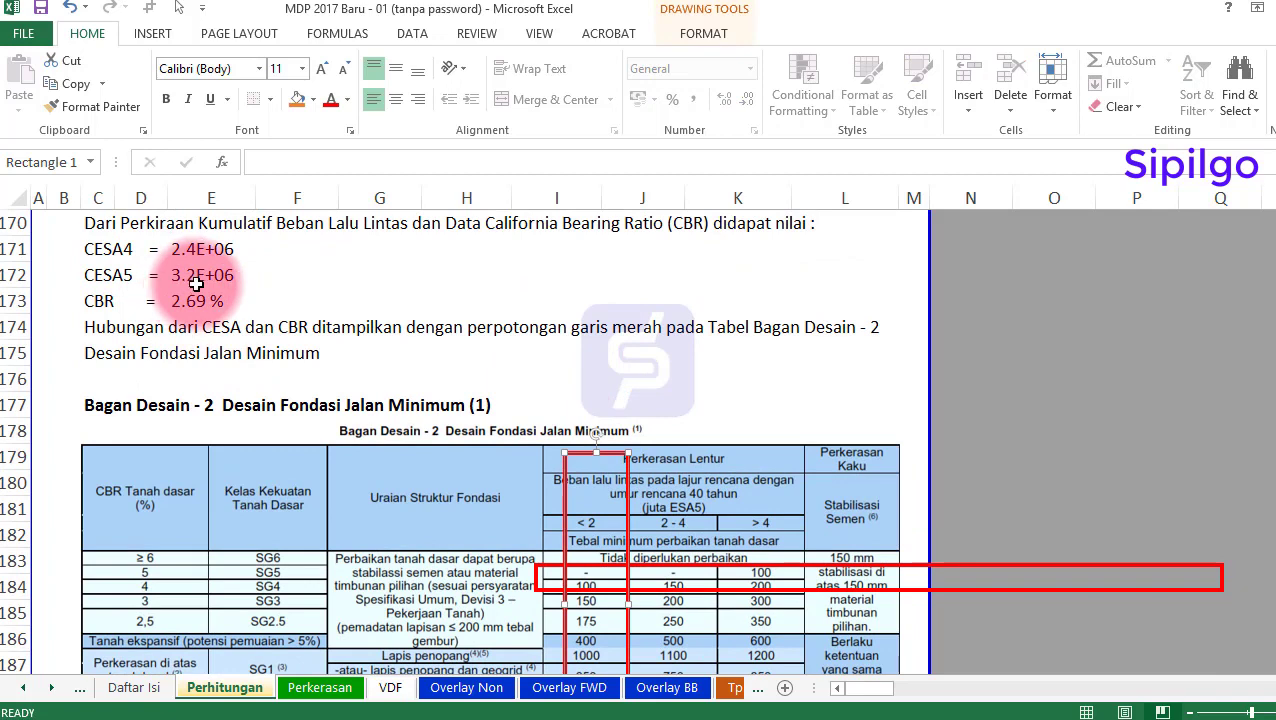
pyautogui.scroll(-1, 607, 342)
pyautogui.moveTo(584, 413); pyautogui.dragTo(647, 429)
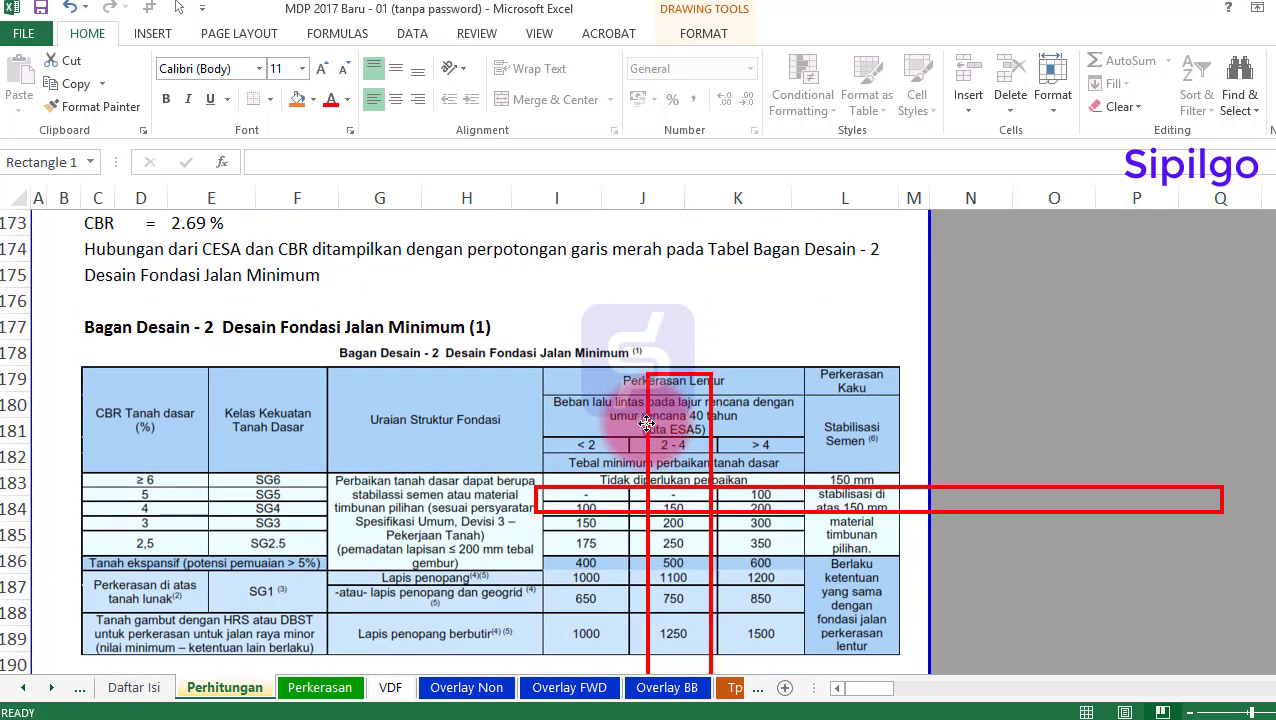
# Move the horizontal red rectangle onto the CBR 2,5 (SG2.5) row of Bagan Desain - 2
pyautogui.scroll(1, 360, 370)
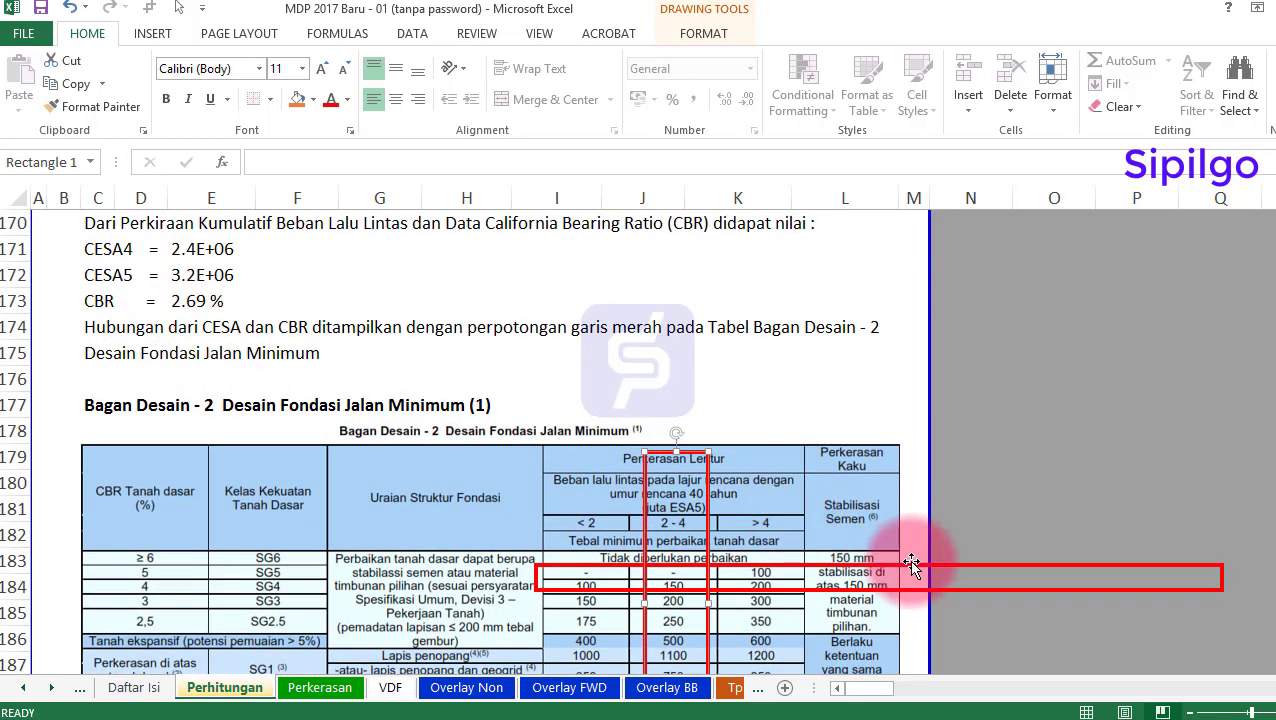
pyautogui.moveTo(913, 567); pyautogui.dragTo(468, 605)
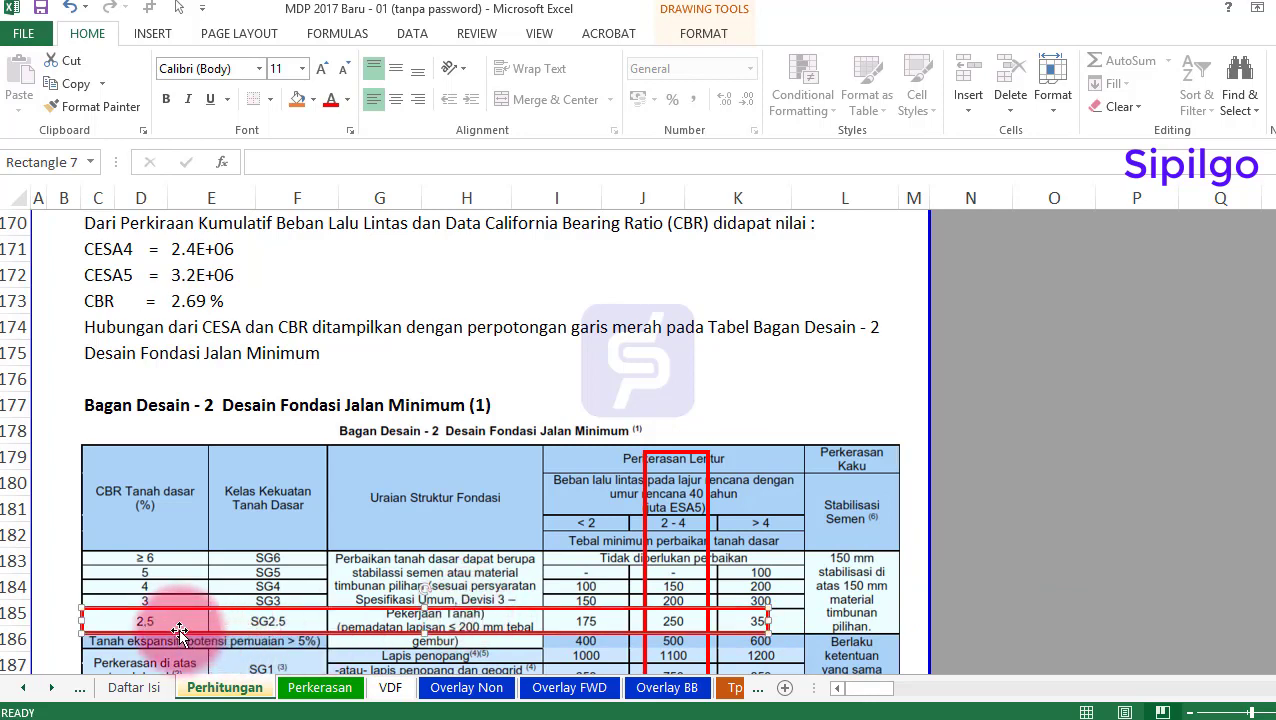
pyautogui.click(1054, 610)
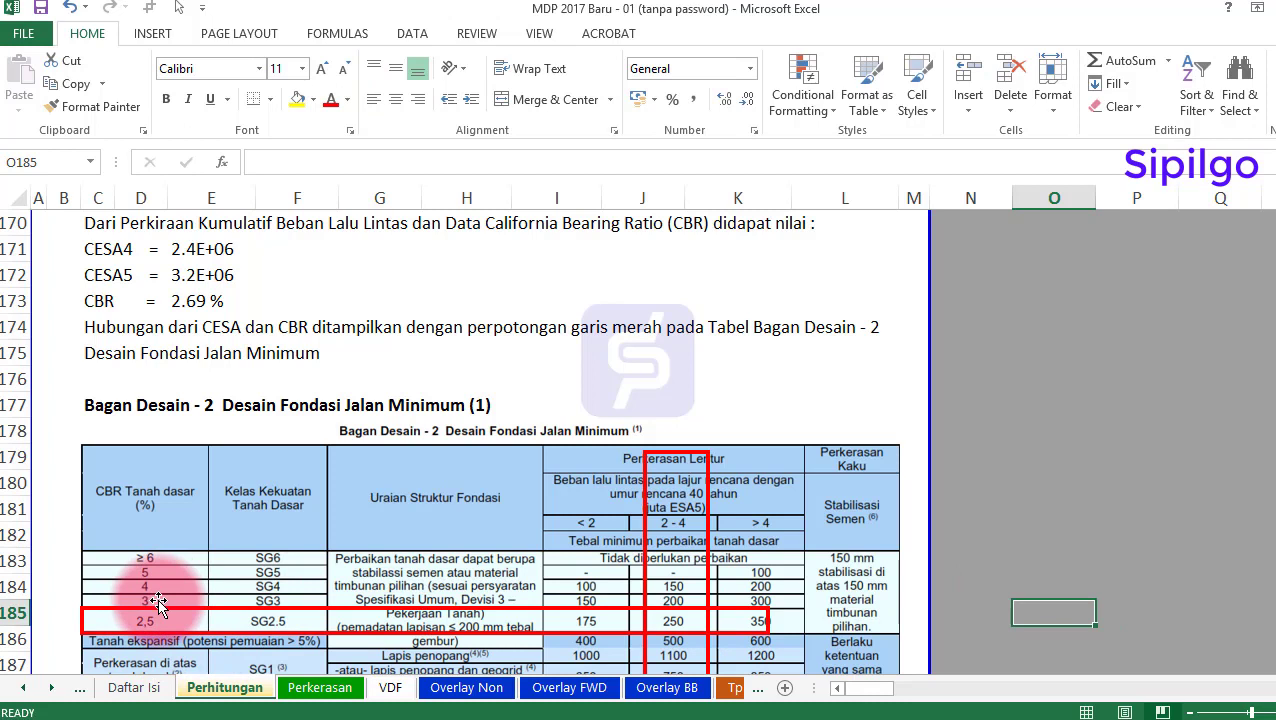
# Check the CBR value in E173 against the marked row and review the foundation conclusion in C205
pyautogui.click(180, 300)
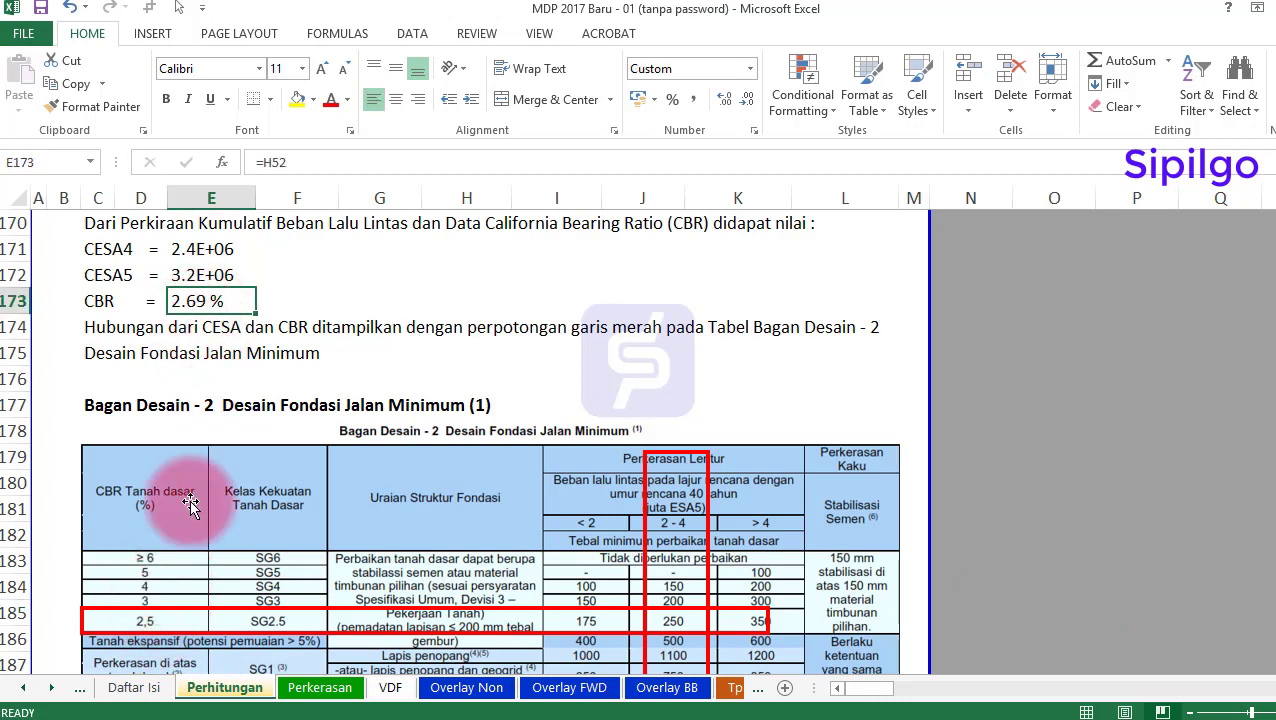
pyautogui.click(1104, 540)
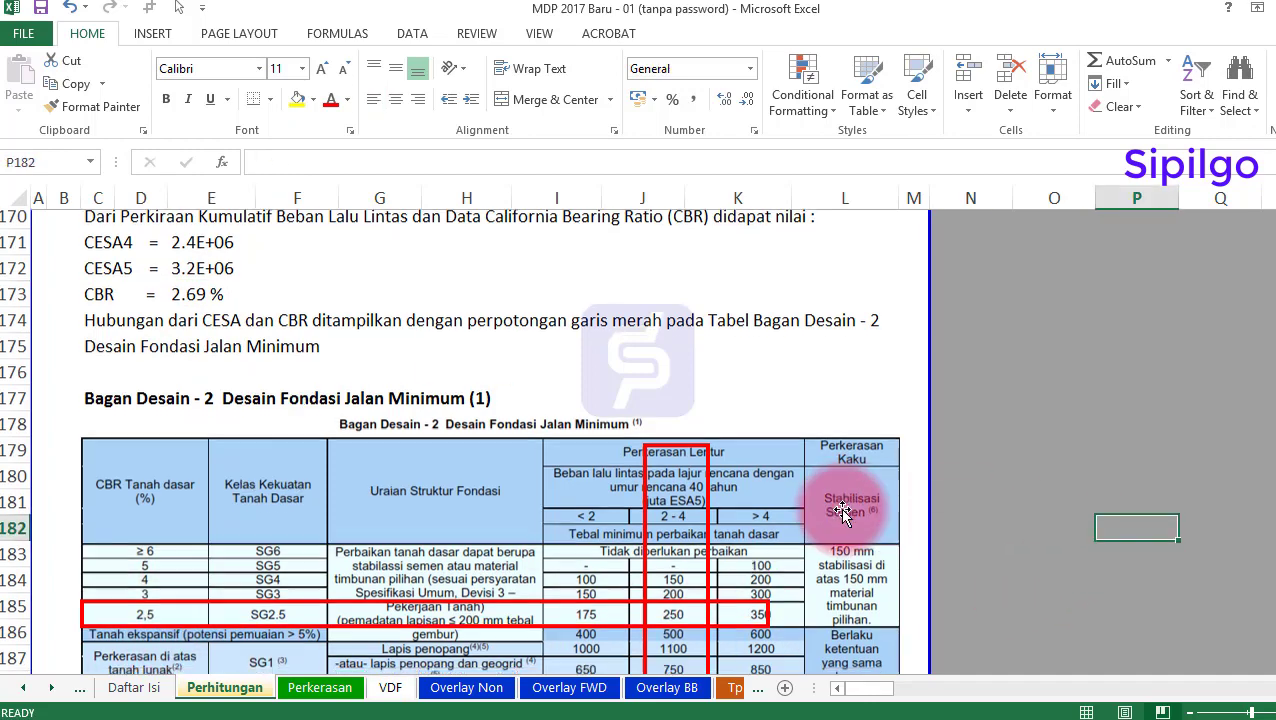
pyautogui.scroll(-1, 854, 498)
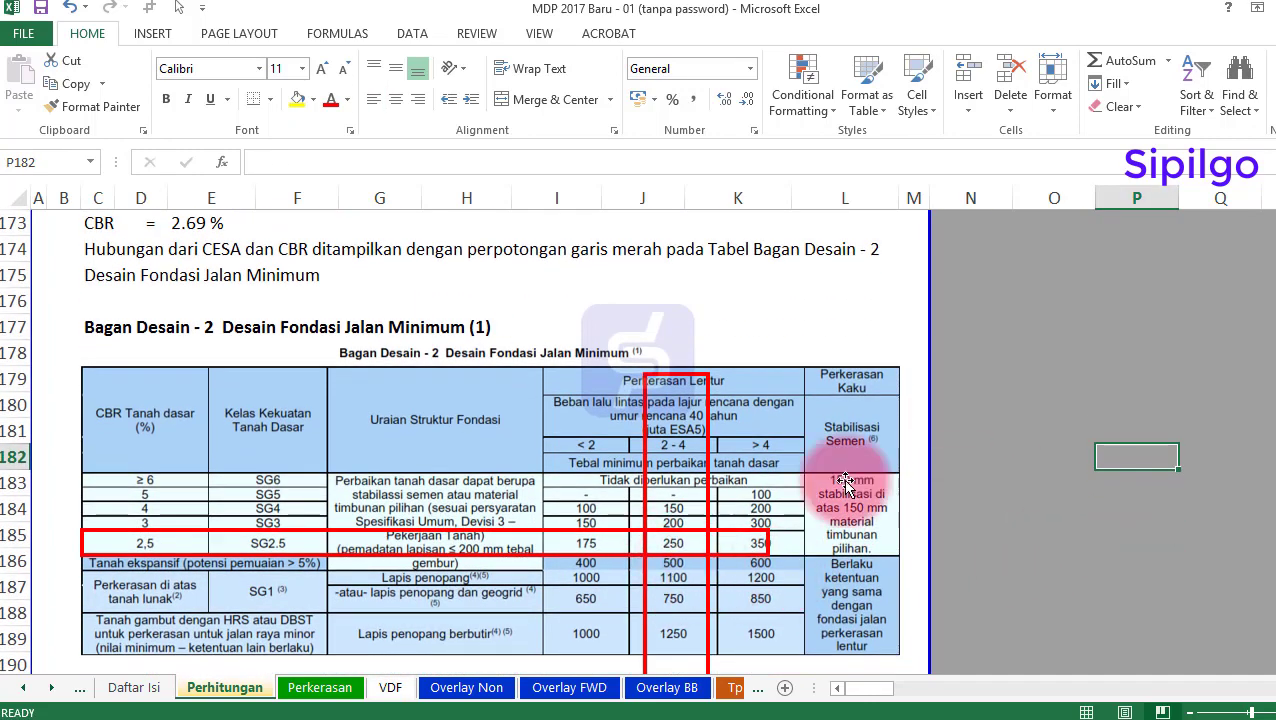
pyautogui.scroll(-6, 316, 487)
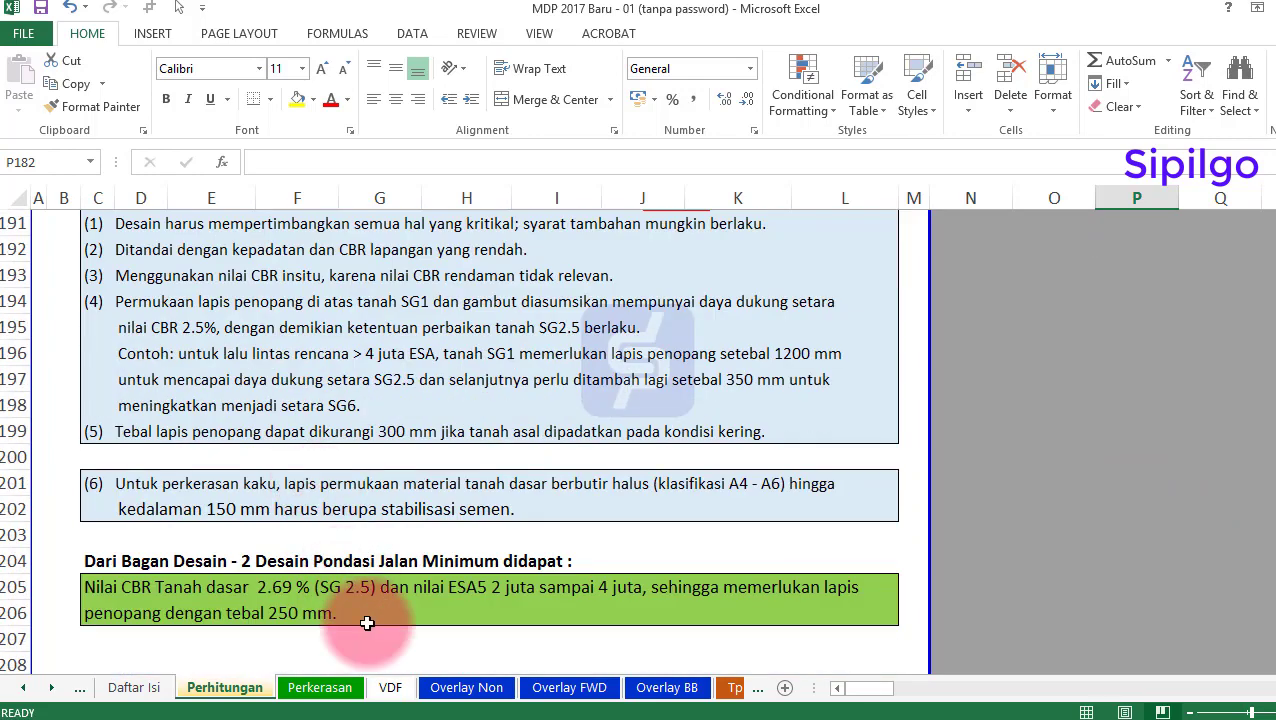
pyautogui.click(367, 623)
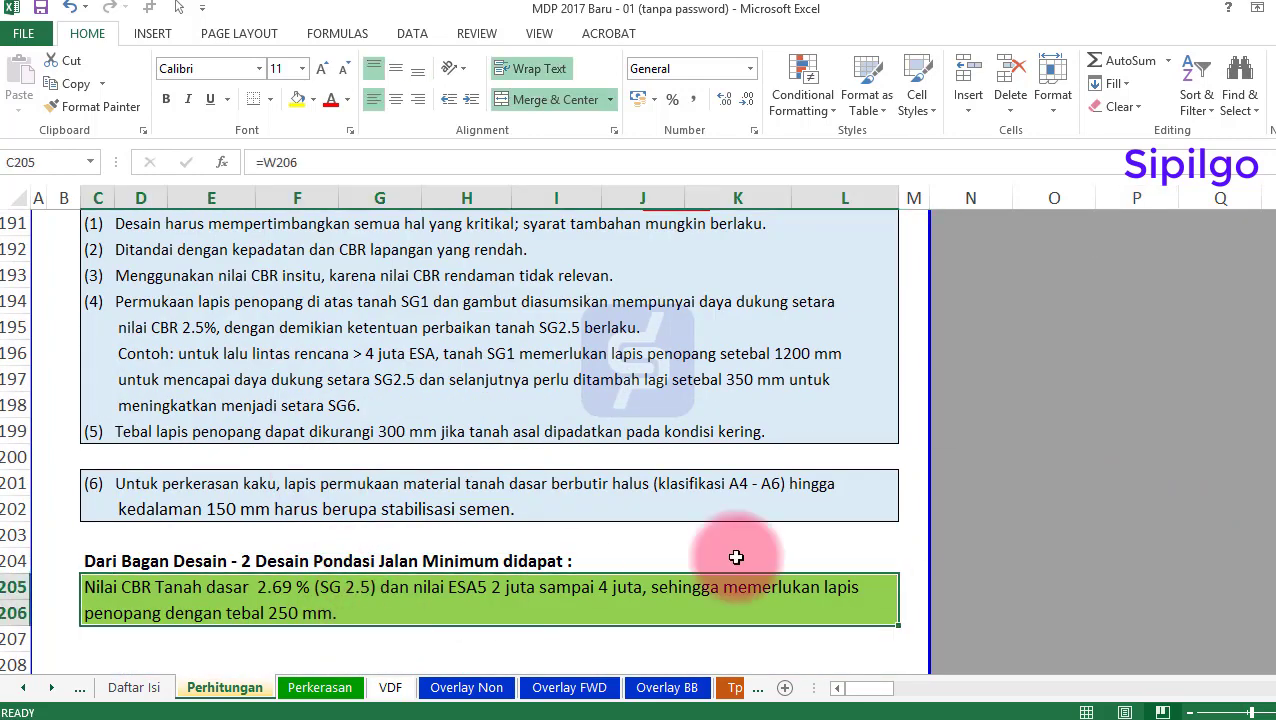
# Compare the foundation conclusion in C205 with the row and column marked by the red rectangles in Bagan Desain - 2
pyautogui.click(1030, 519)
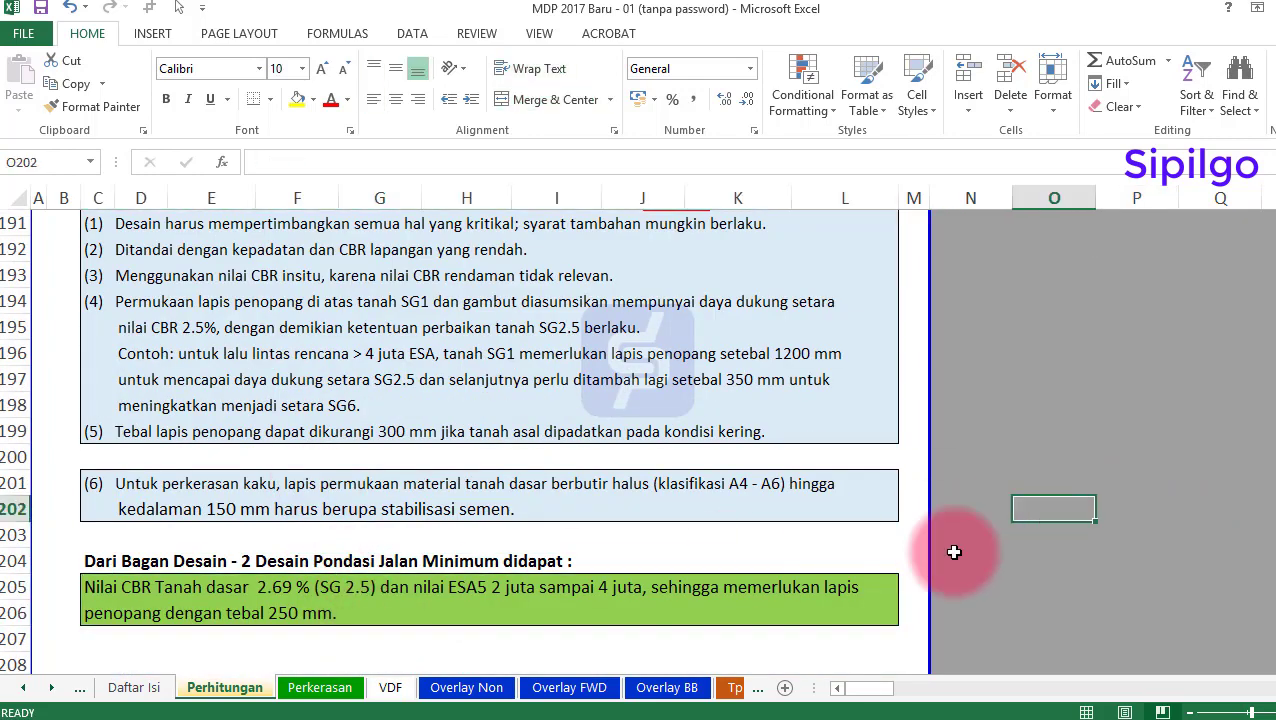
pyautogui.click(214, 607)
pyautogui.scroll(3, 440, 495)
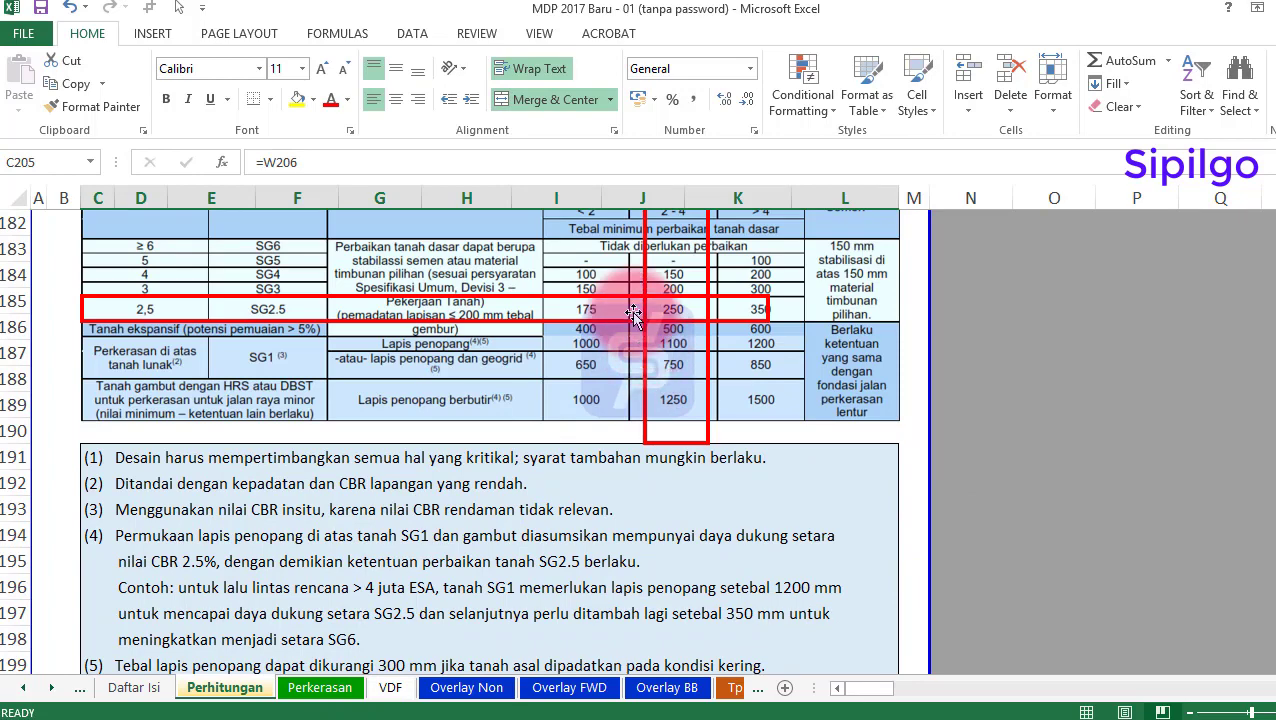
pyautogui.scroll(-3, 514, 500)
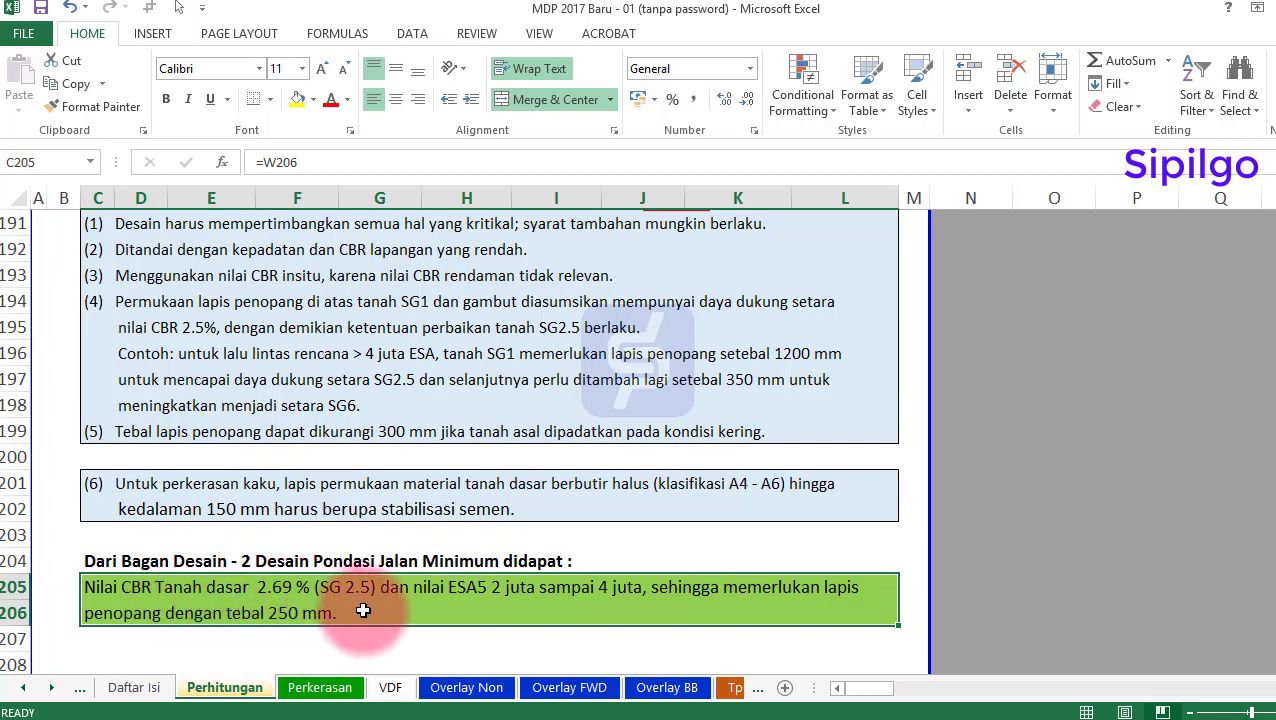
pyautogui.scroll(4, 343, 608)
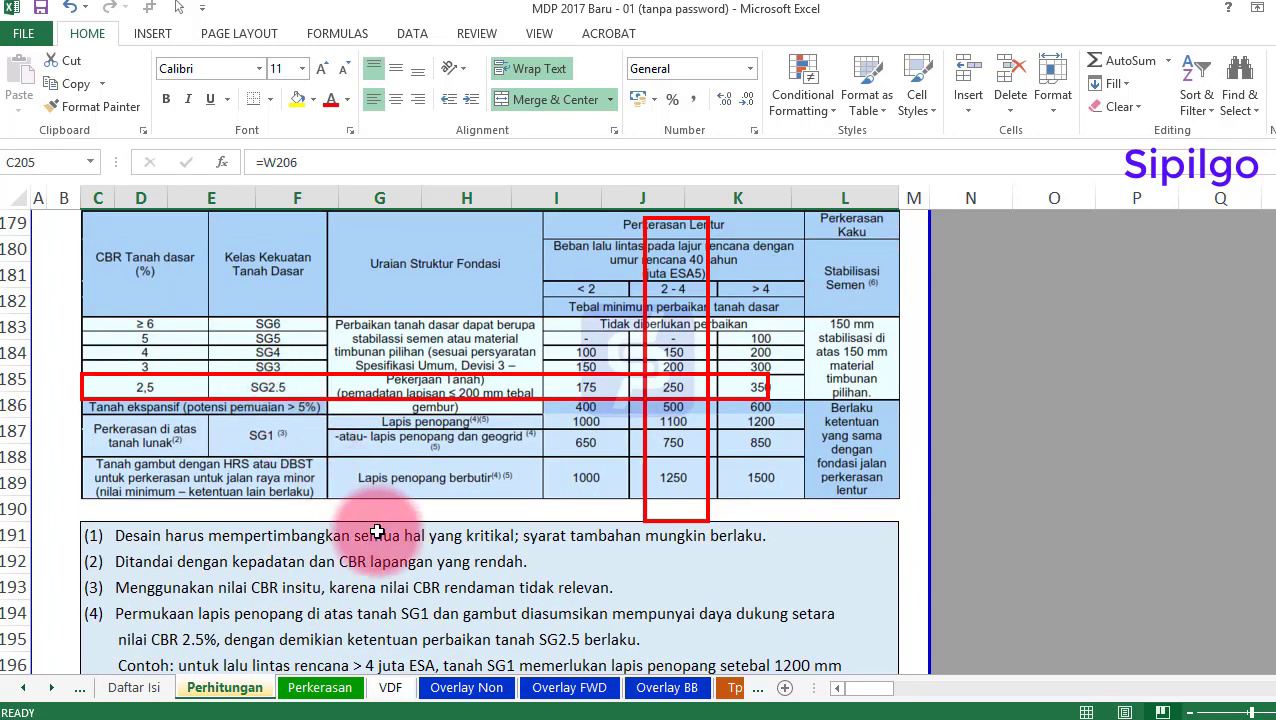
pyautogui.scroll(-4, 379, 533)
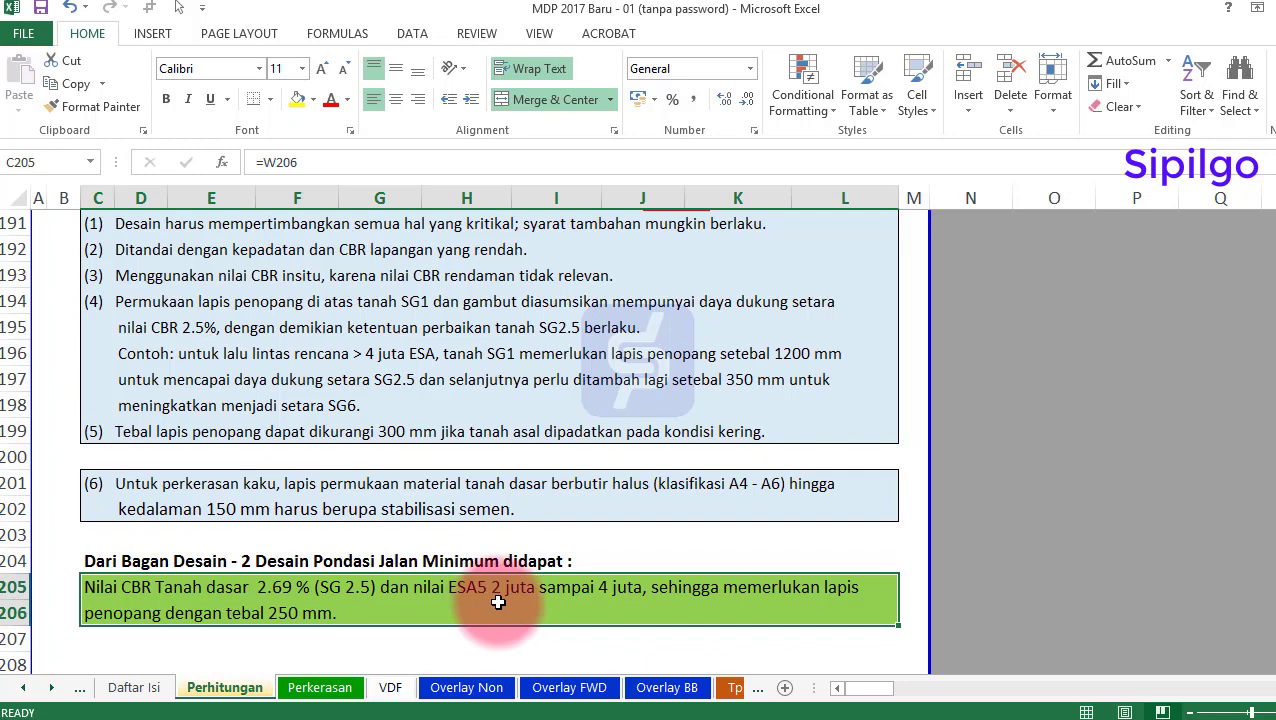
pyautogui.scroll(4, 626, 604)
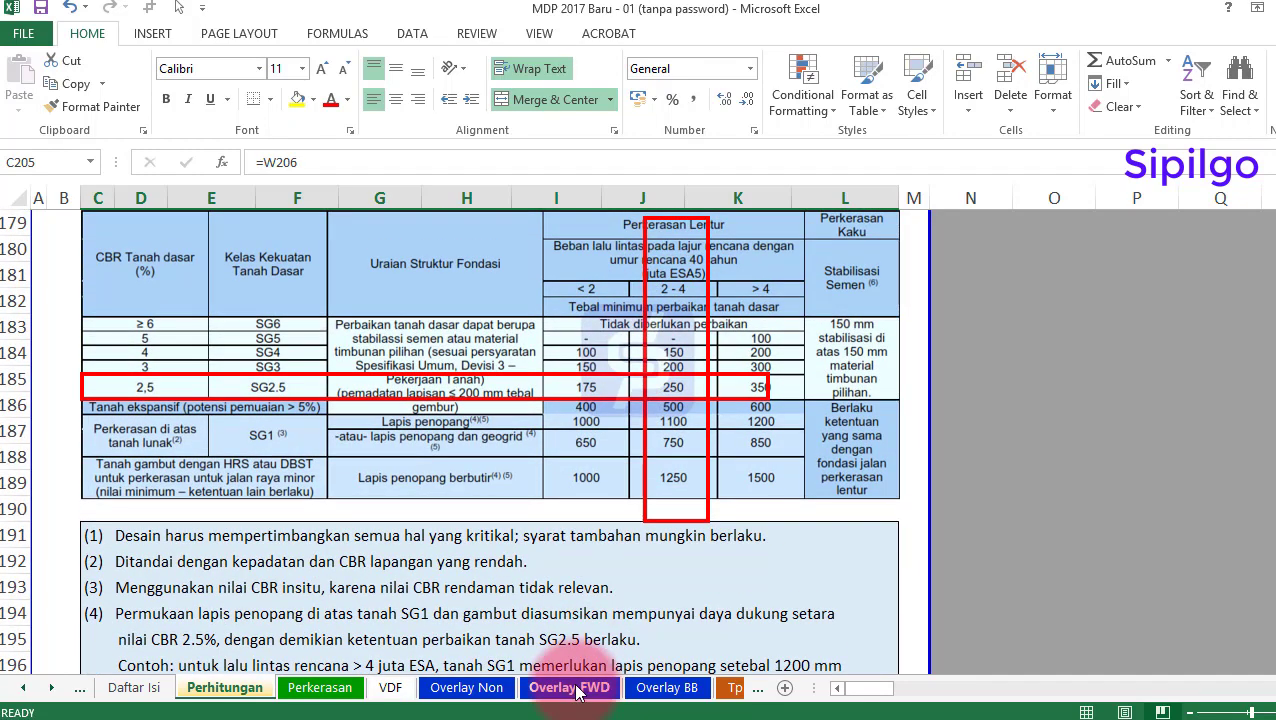
pyautogui.scroll(-4, 600, 640)
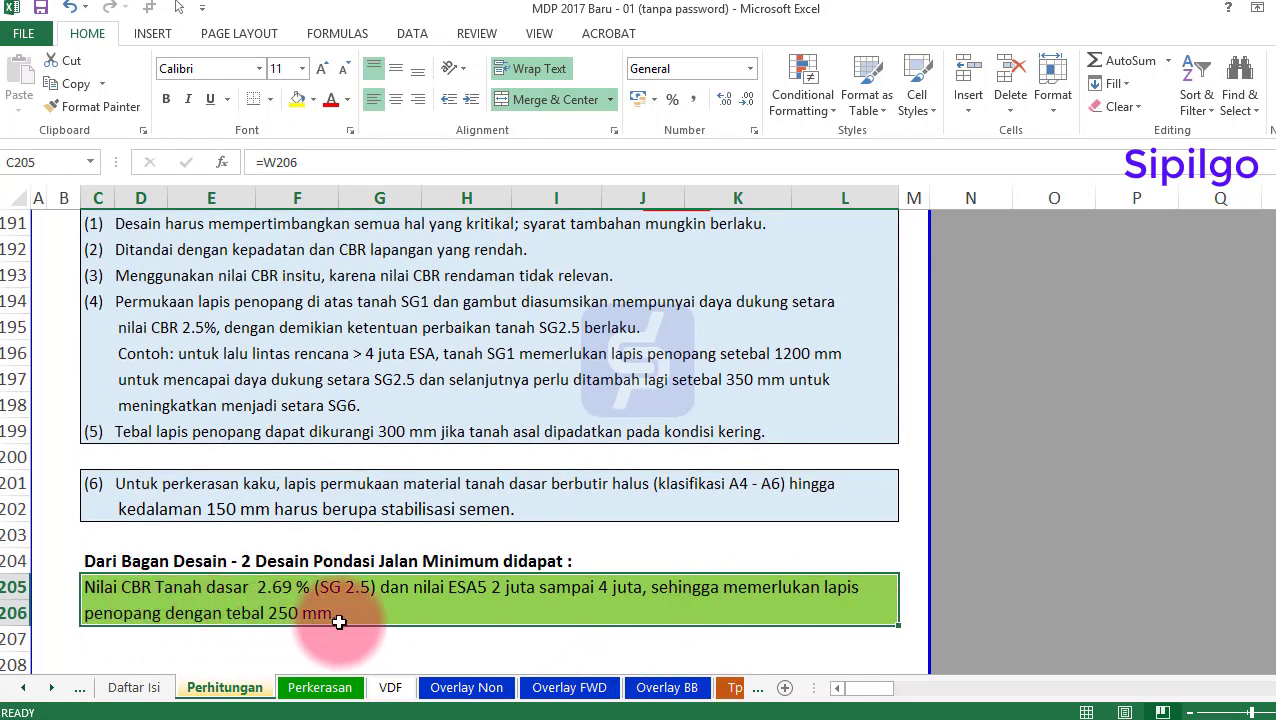
pyautogui.scroll(4, 340, 624)
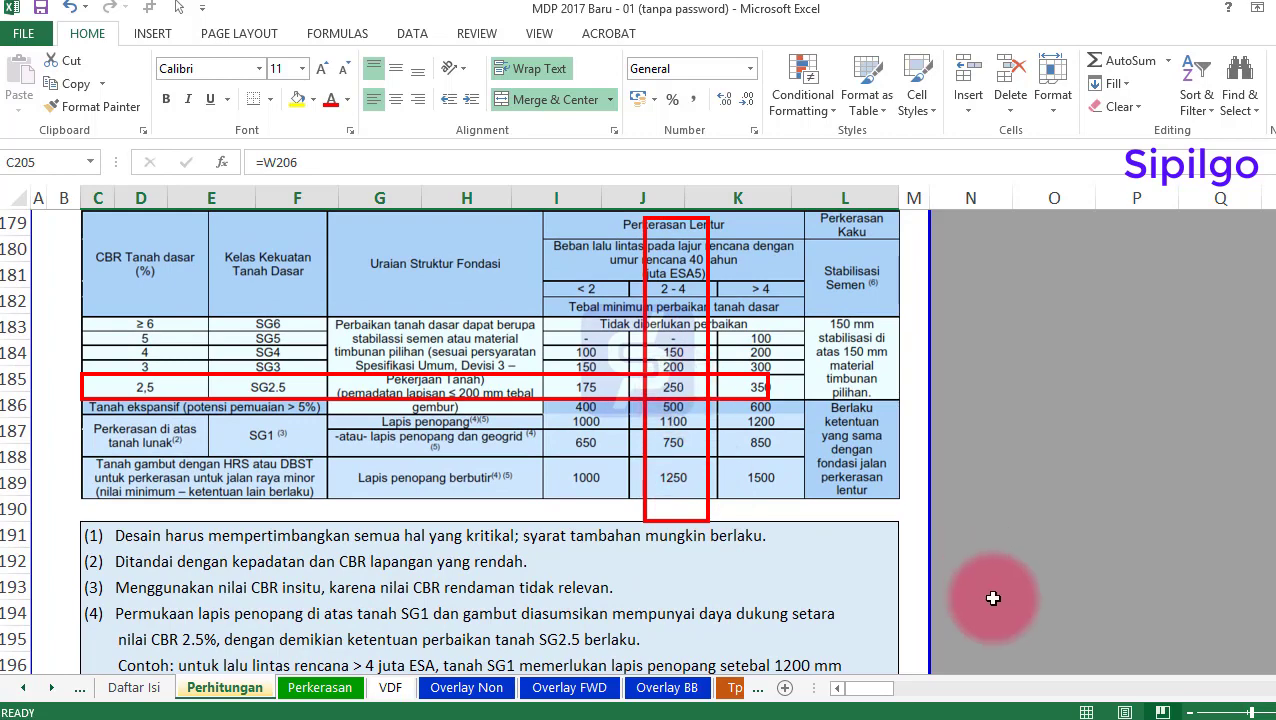
pyautogui.scroll(-4, 480, 520)
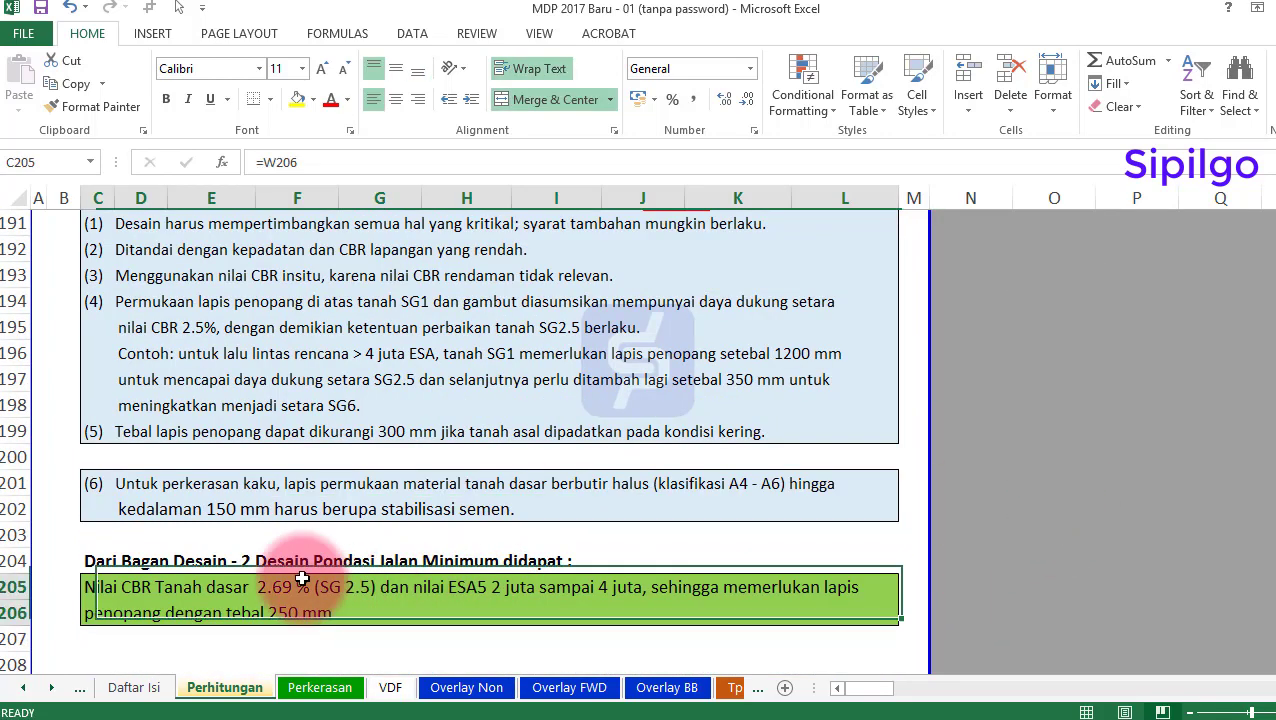
pyautogui.scroll(8, 413, 584)
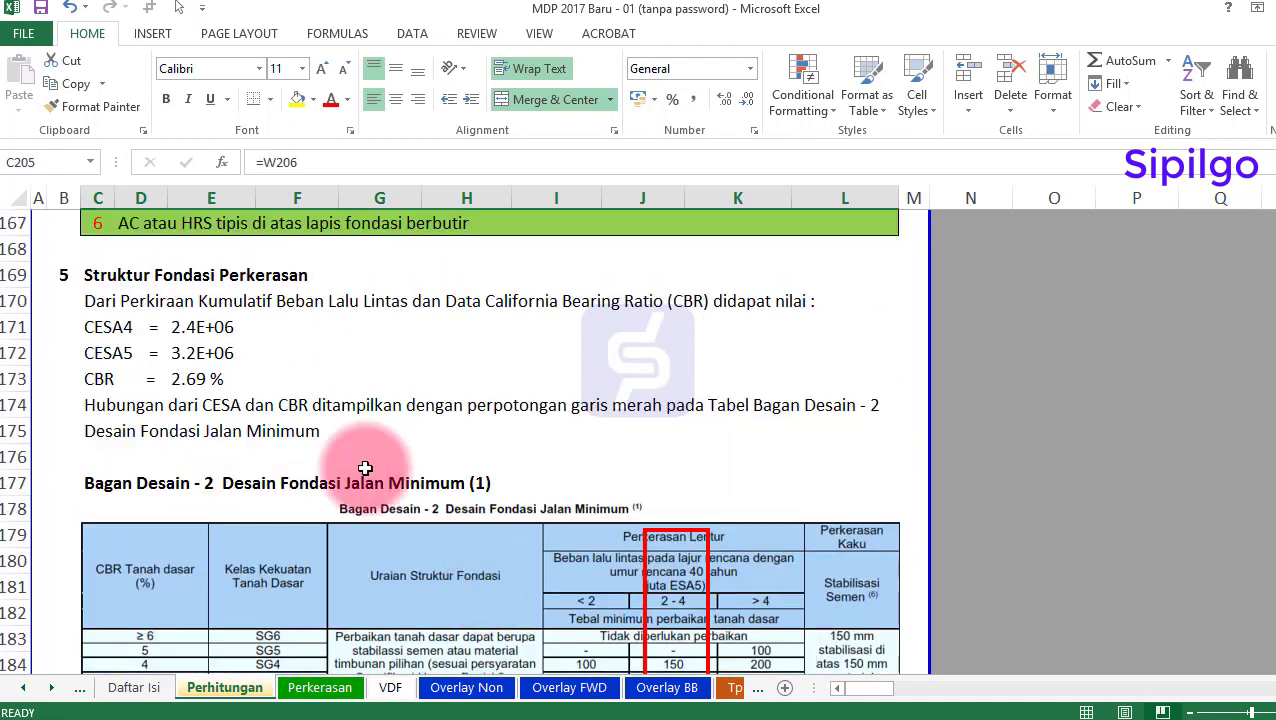
# Set the CBR value in E173 to 5 % and check the foundation conclusion in C205 against the Bagan Desain - 2 table
pyautogui.click(200, 379)
pyautogui.scroll(-1, 239, 383)
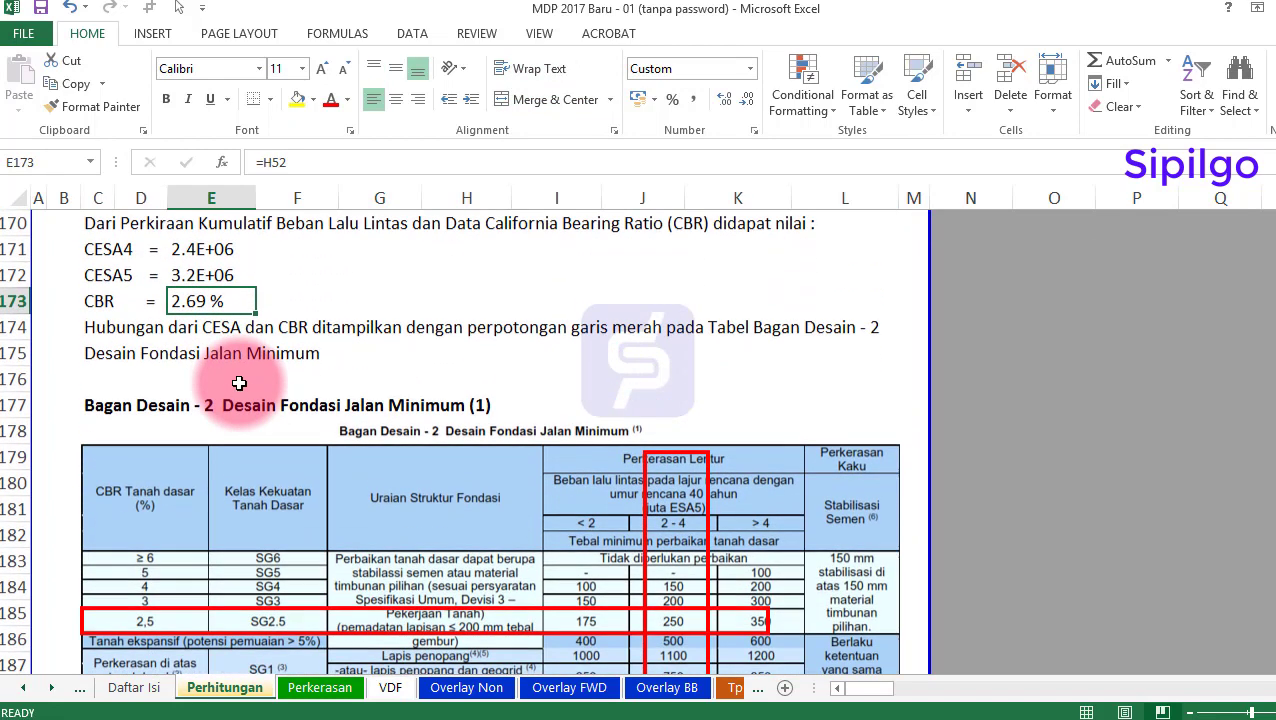
pyautogui.scroll(-6, 239, 383)
pyautogui.scroll(-1, 288, 615)
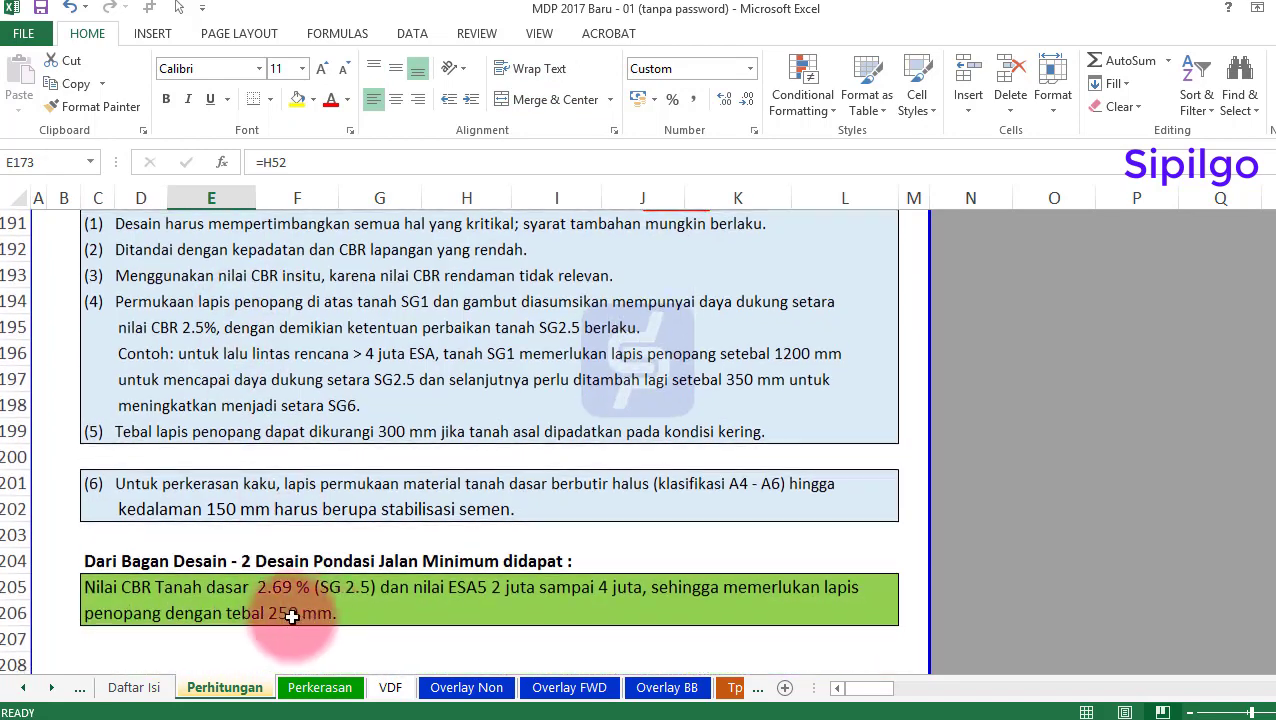
pyautogui.scroll(7, 295, 610)
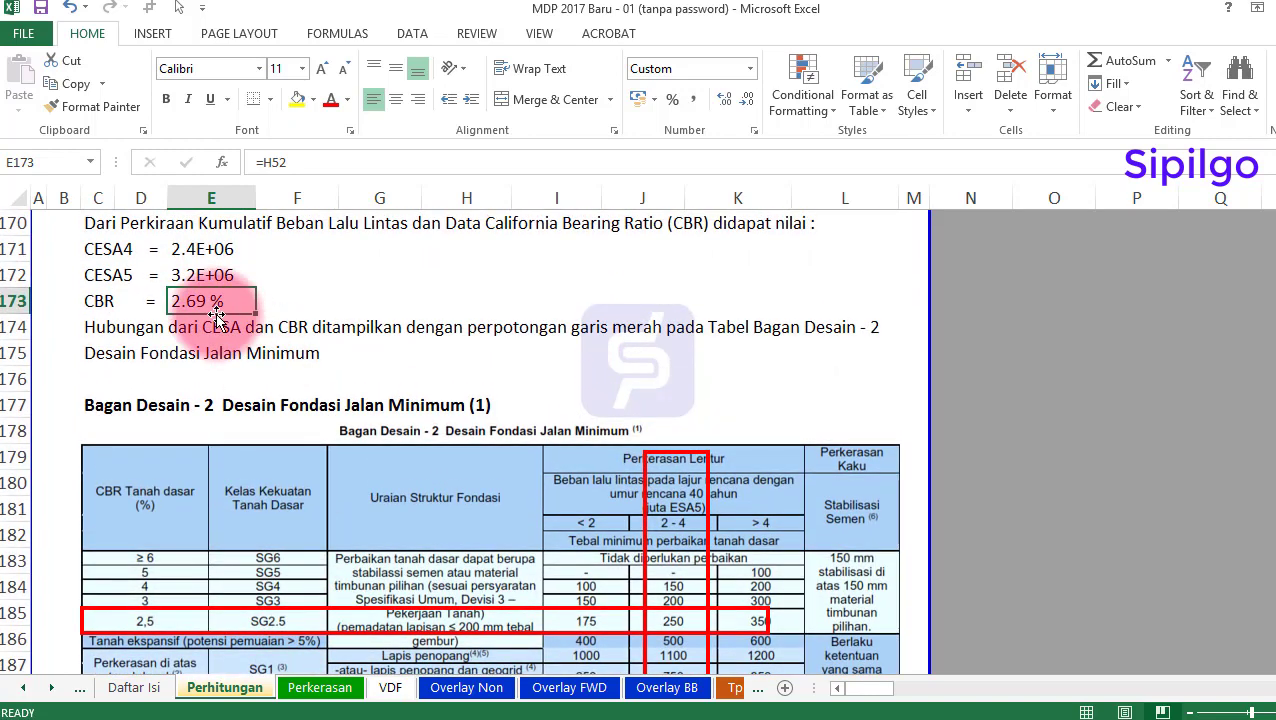
pyautogui.write('5')
pyautogui.press('Return')
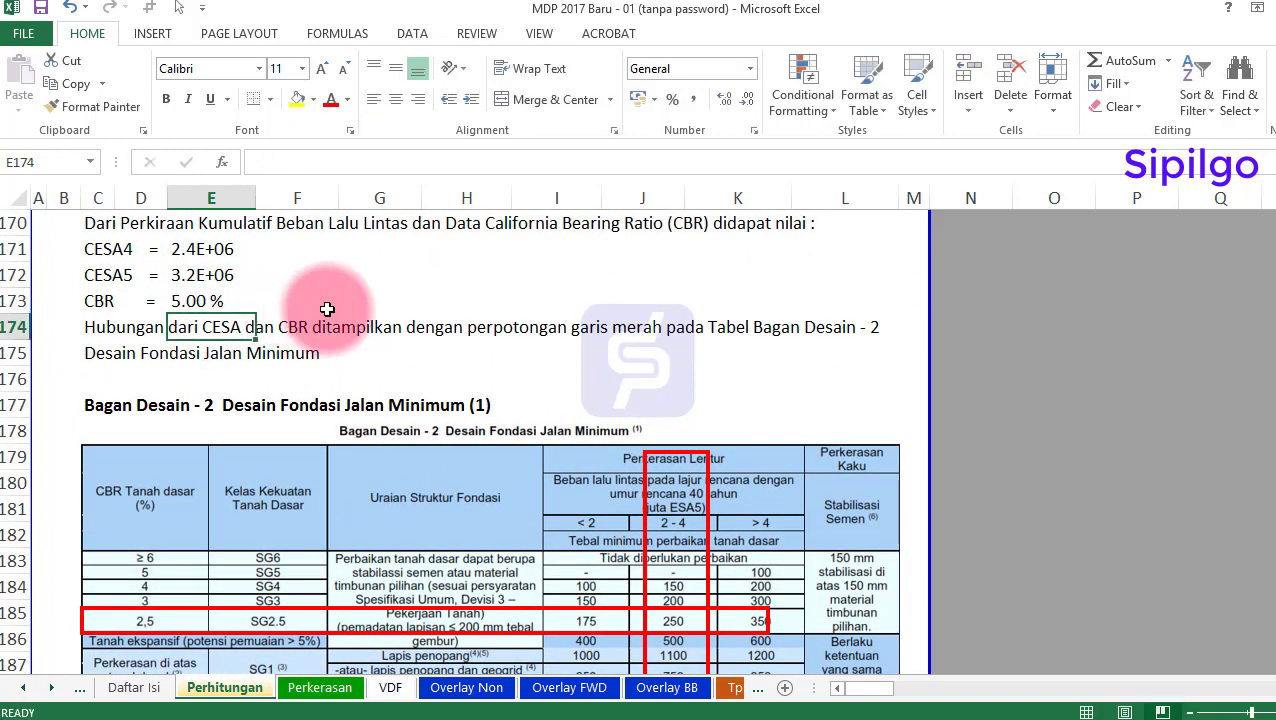
pyautogui.click(327, 309)
pyautogui.scroll(-8, 400, 440)
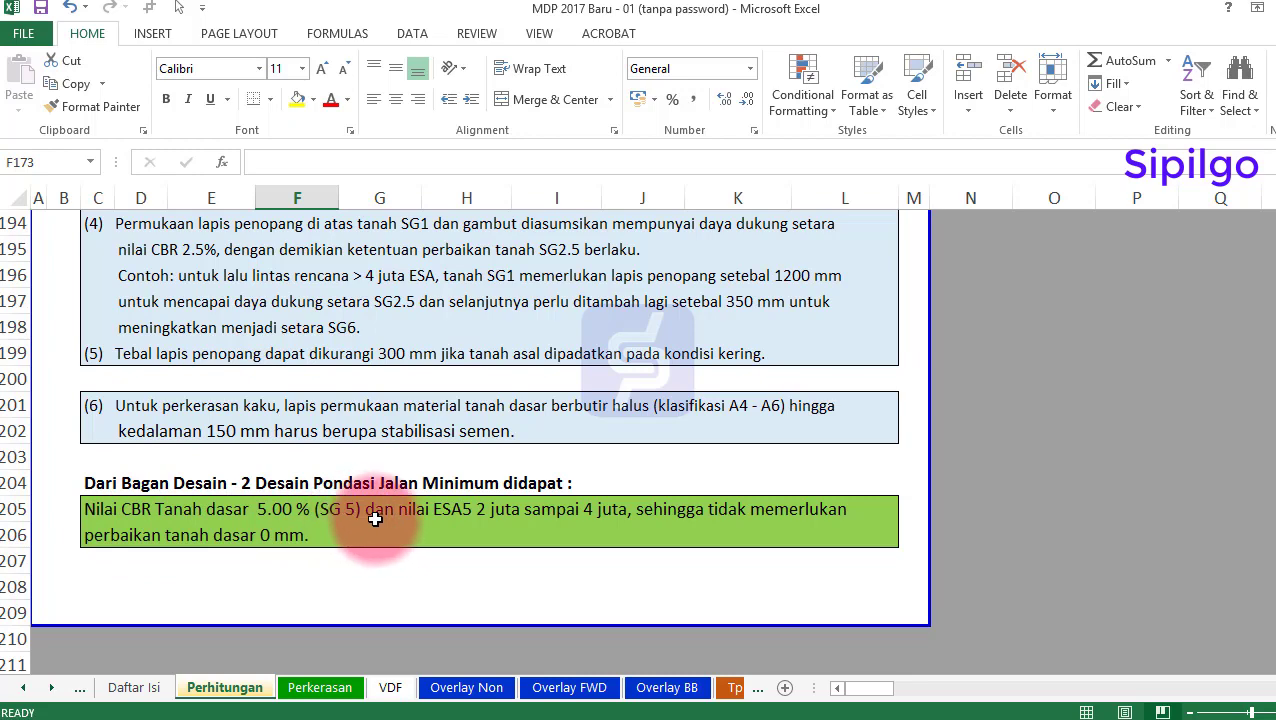
pyautogui.scroll(6, 378, 519)
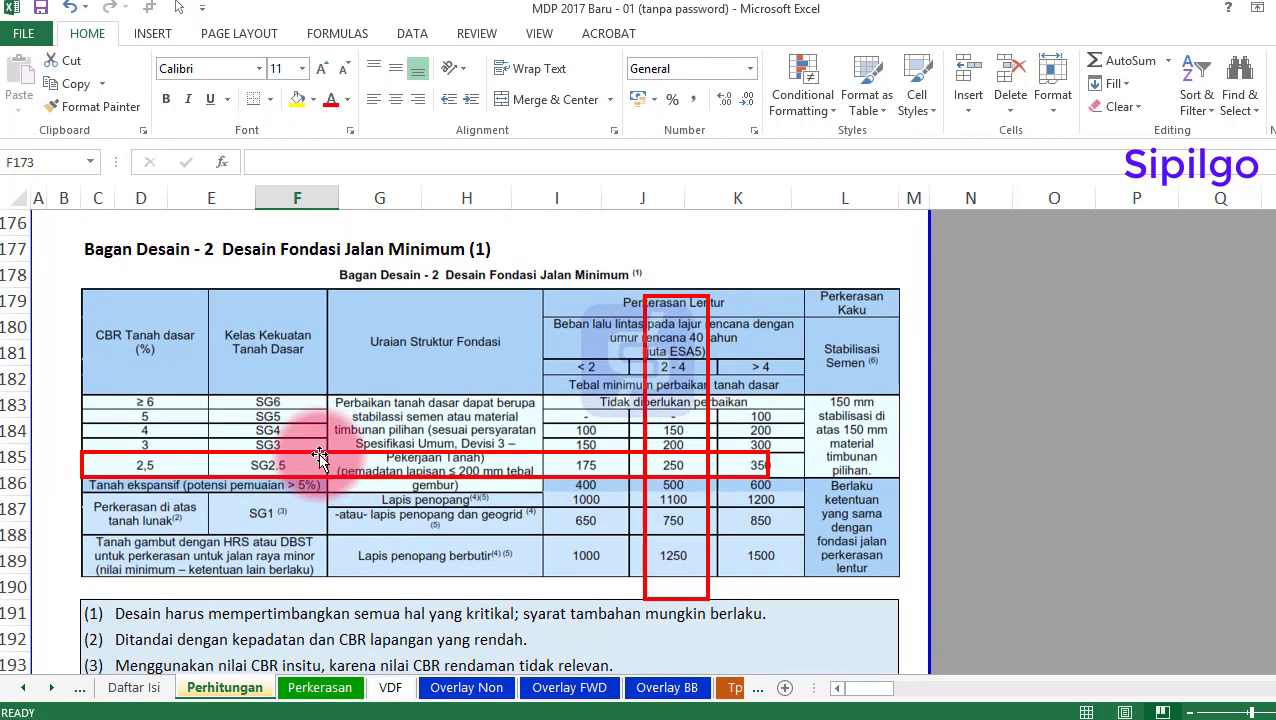
# Move the red horizontal marker in the Bagan Desain - 2 table to the SG5 row and check the conclusion beneath the table
pyautogui.moveTo(318, 453); pyautogui.dragTo(317, 407)
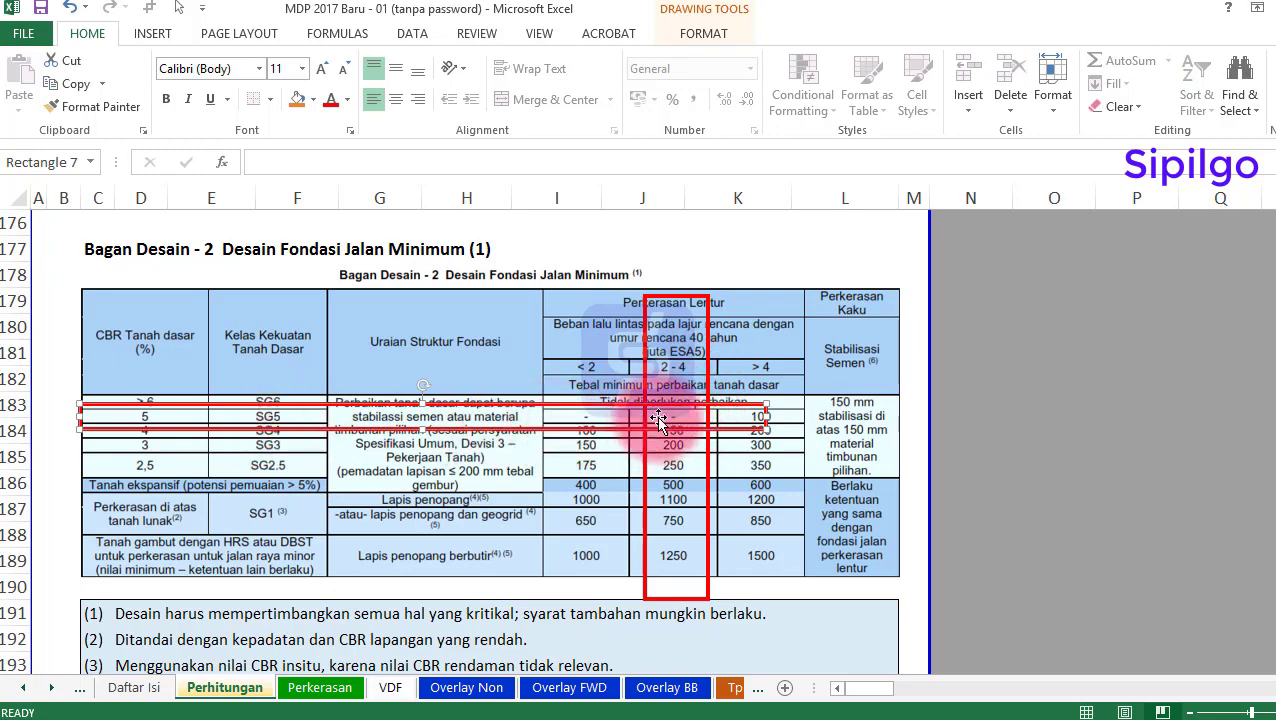
pyautogui.scroll(-5, 478, 490)
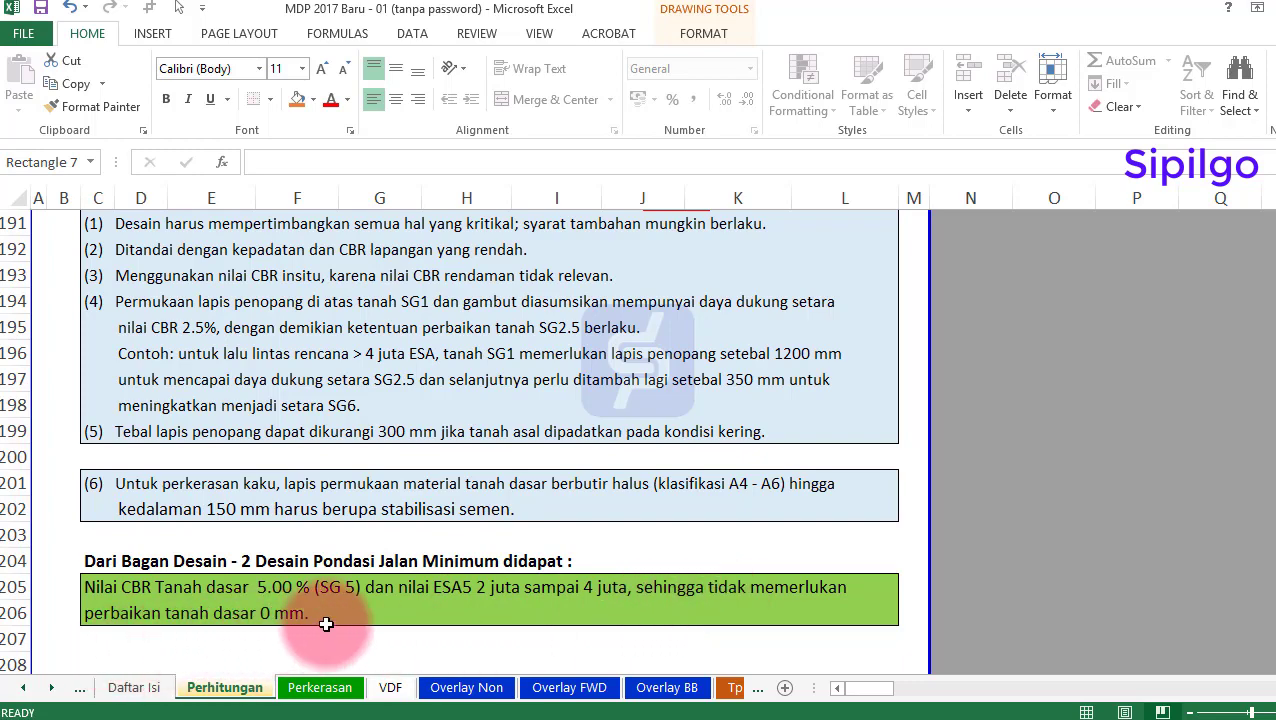
pyautogui.scroll(6, 346, 611)
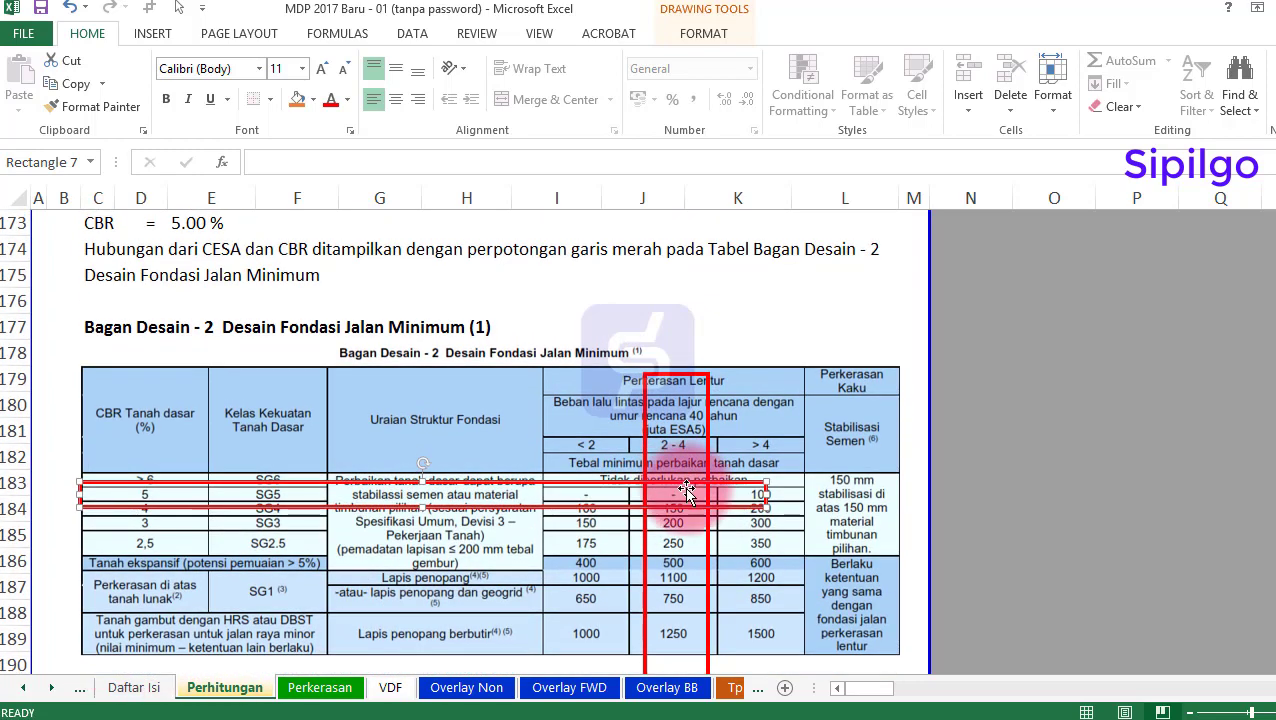
pyautogui.scroll(1, 543, 578)
# Undo the trial CBR value and the marker move, and check the road foundation conclusion for Bagan Desain - 2
pyautogui.click(245, 300)
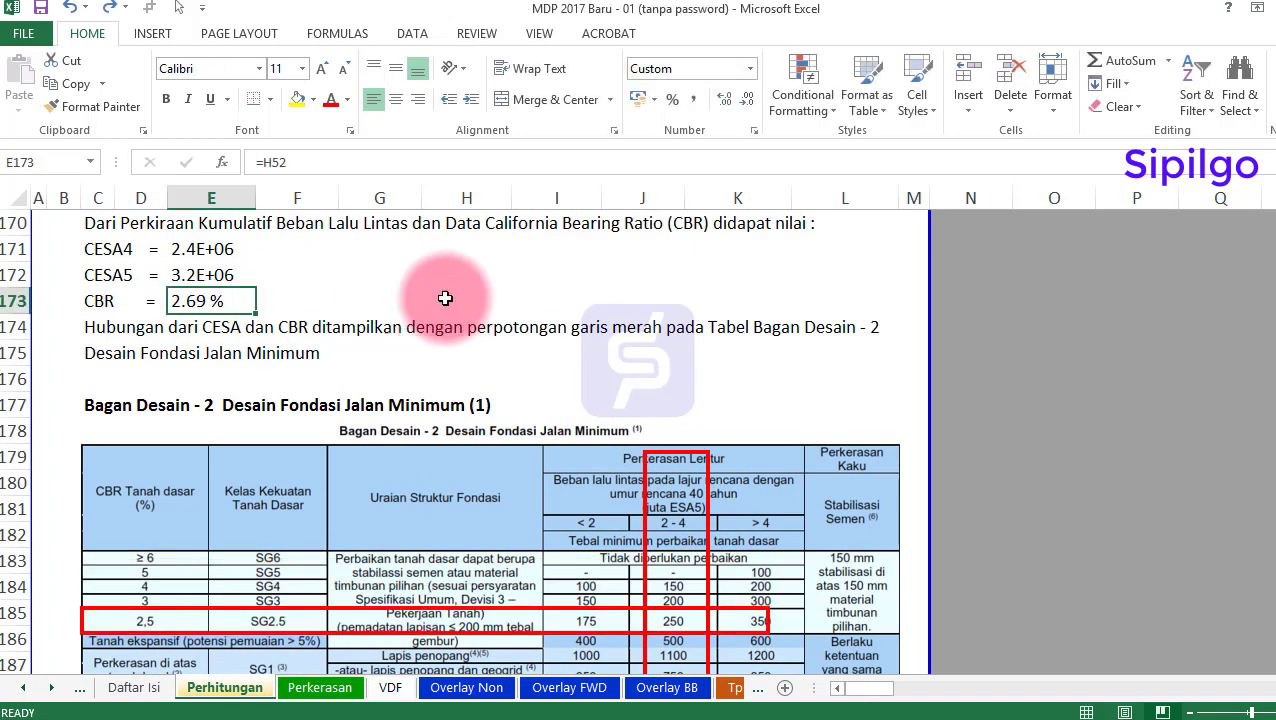
pyautogui.click(447, 300)
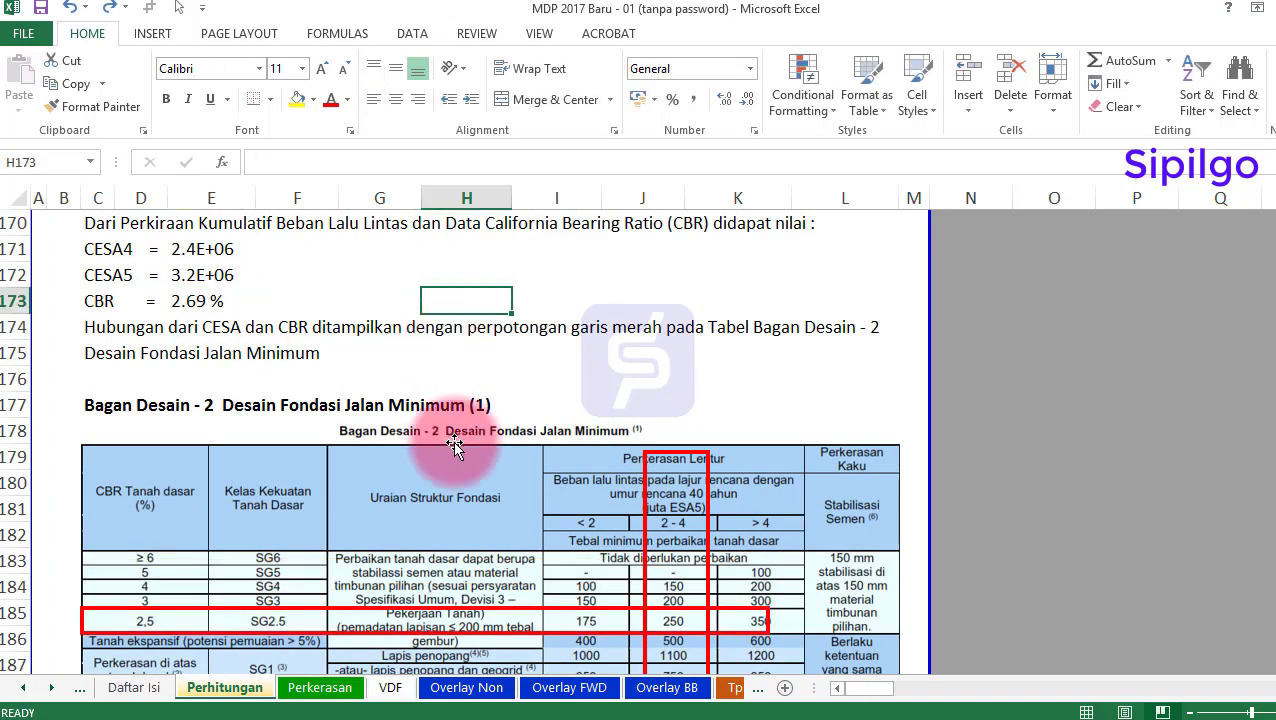
pyautogui.scroll(-9, 453, 447)
pyautogui.click(370, 455)
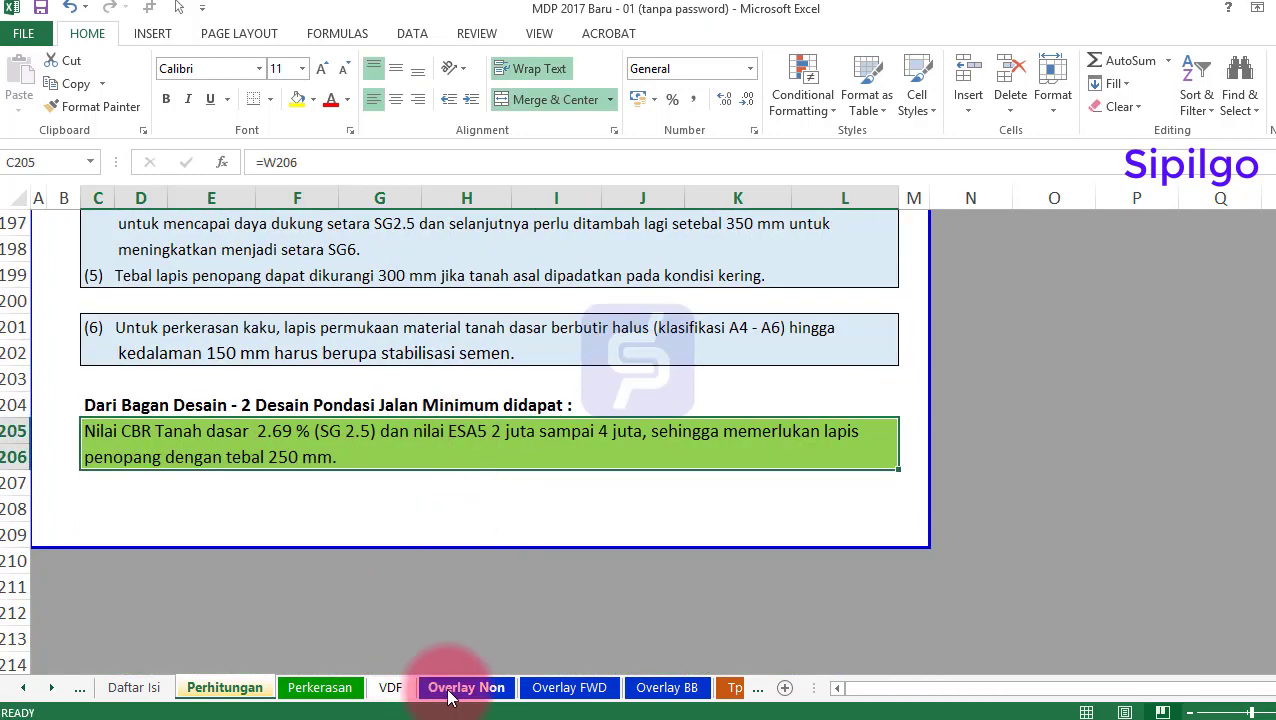
# Open the Perkerasan sheet and examine the Struktur Perkerasan introduction with its CESA4, CESA5 and CBR inputs
pyautogui.click(313, 697)
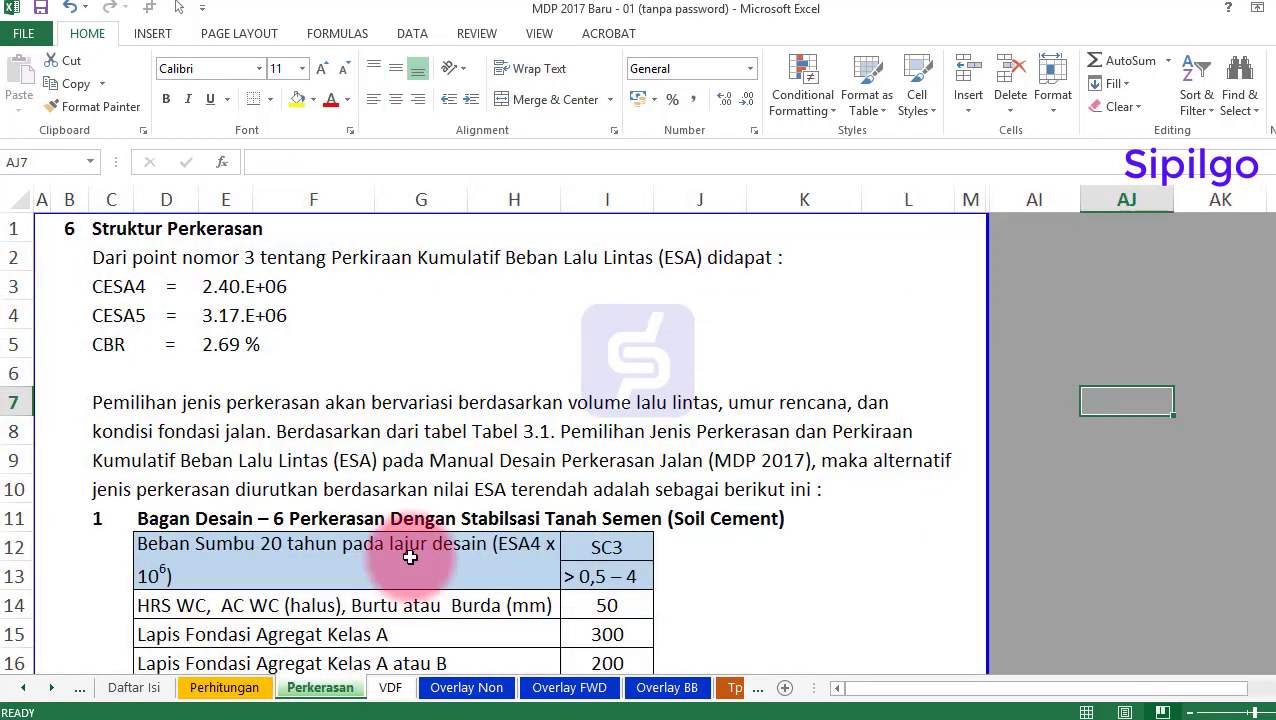
pyautogui.click(107, 228)
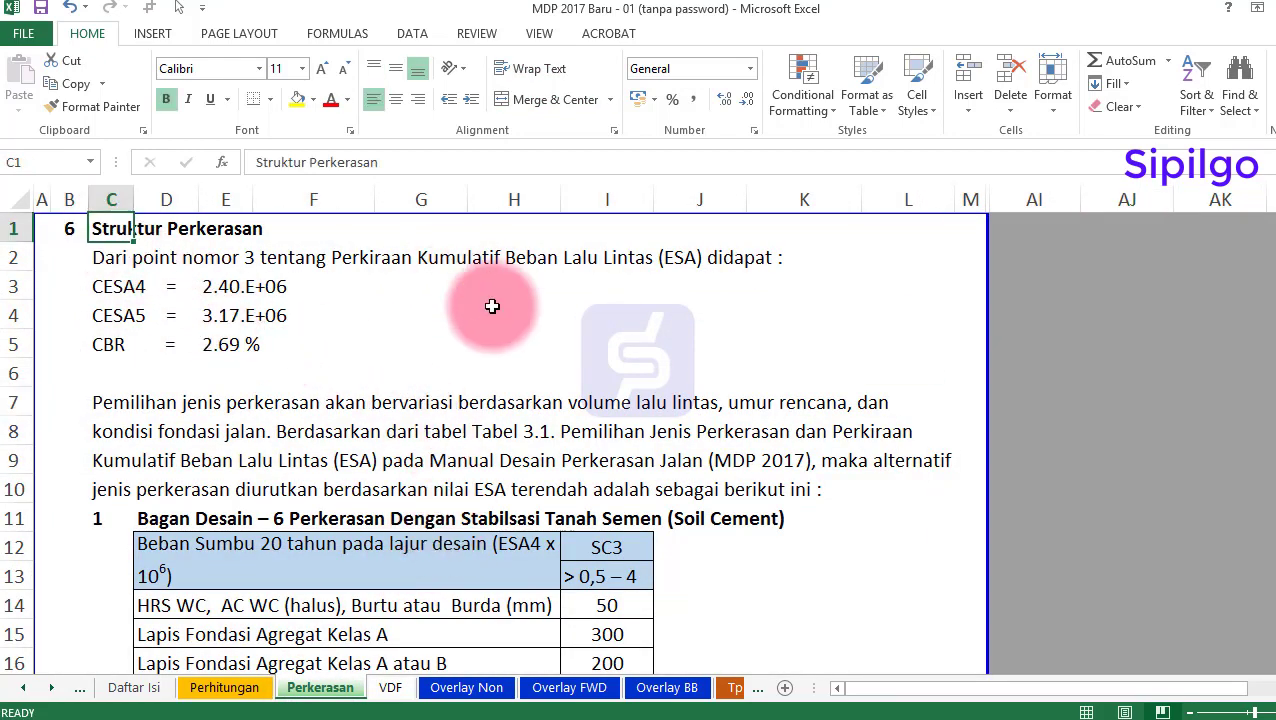
pyautogui.click(499, 337)
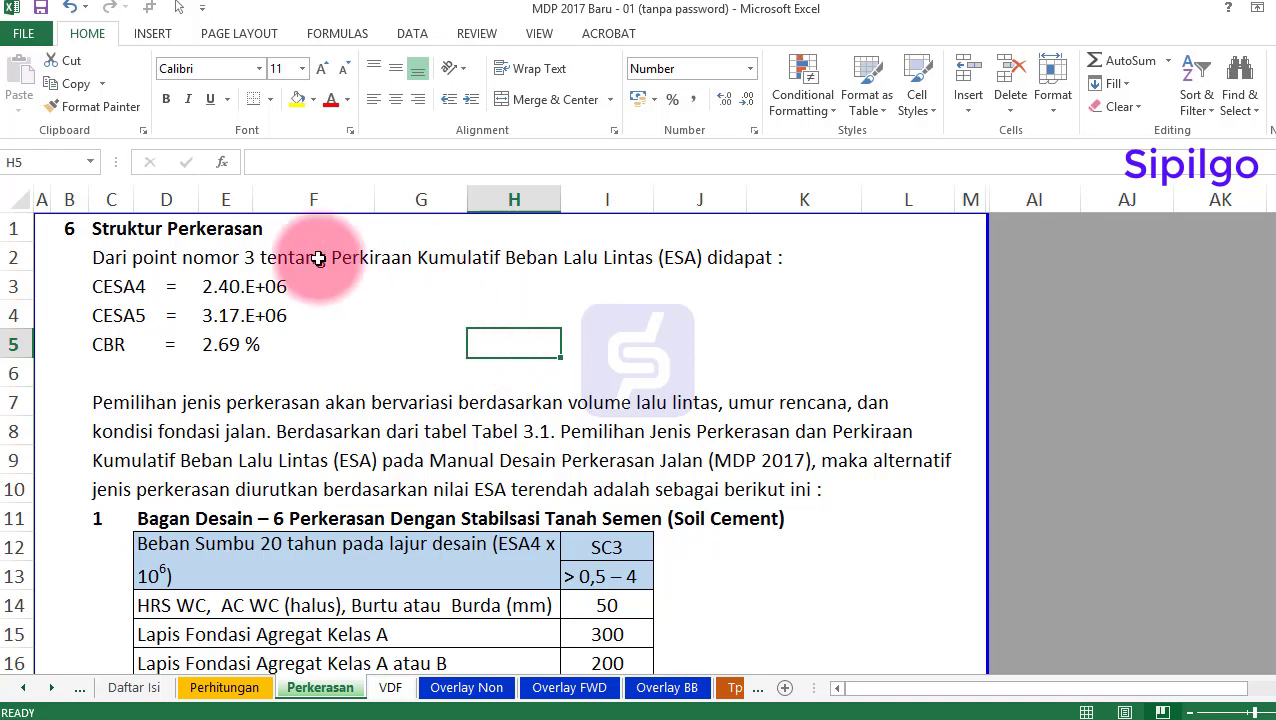
pyautogui.click(105, 258)
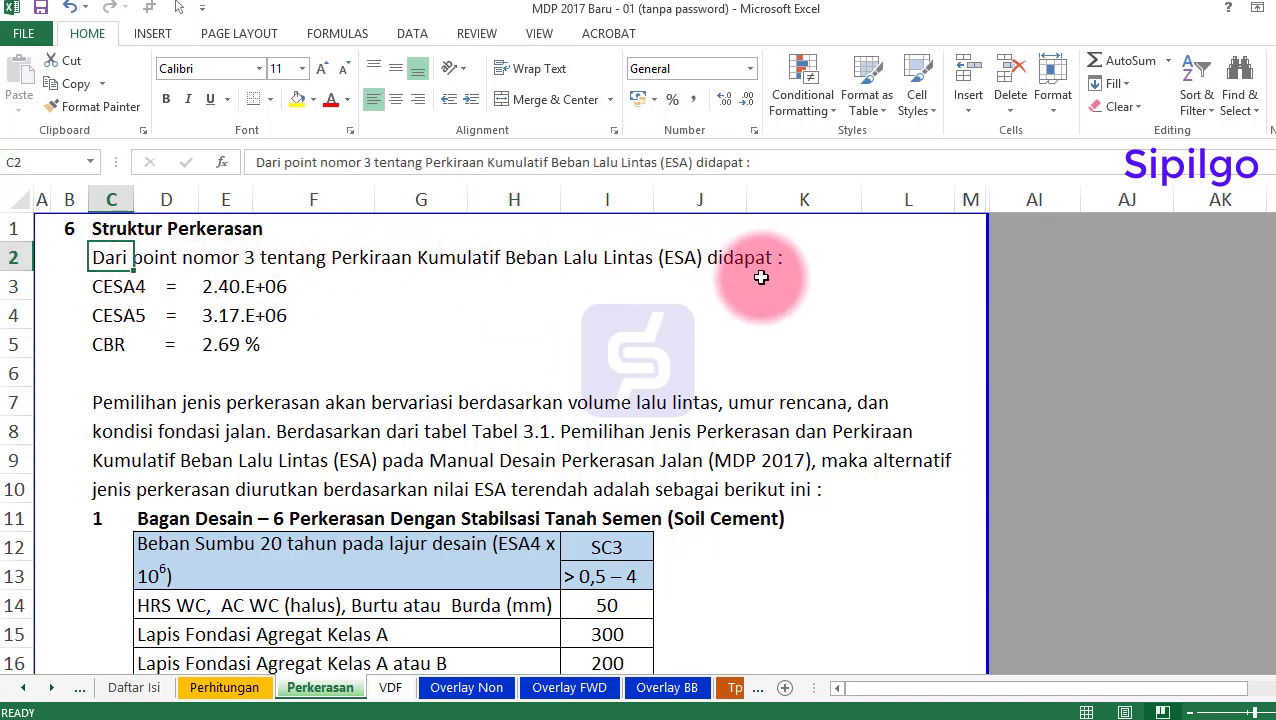
pyautogui.click(774, 259)
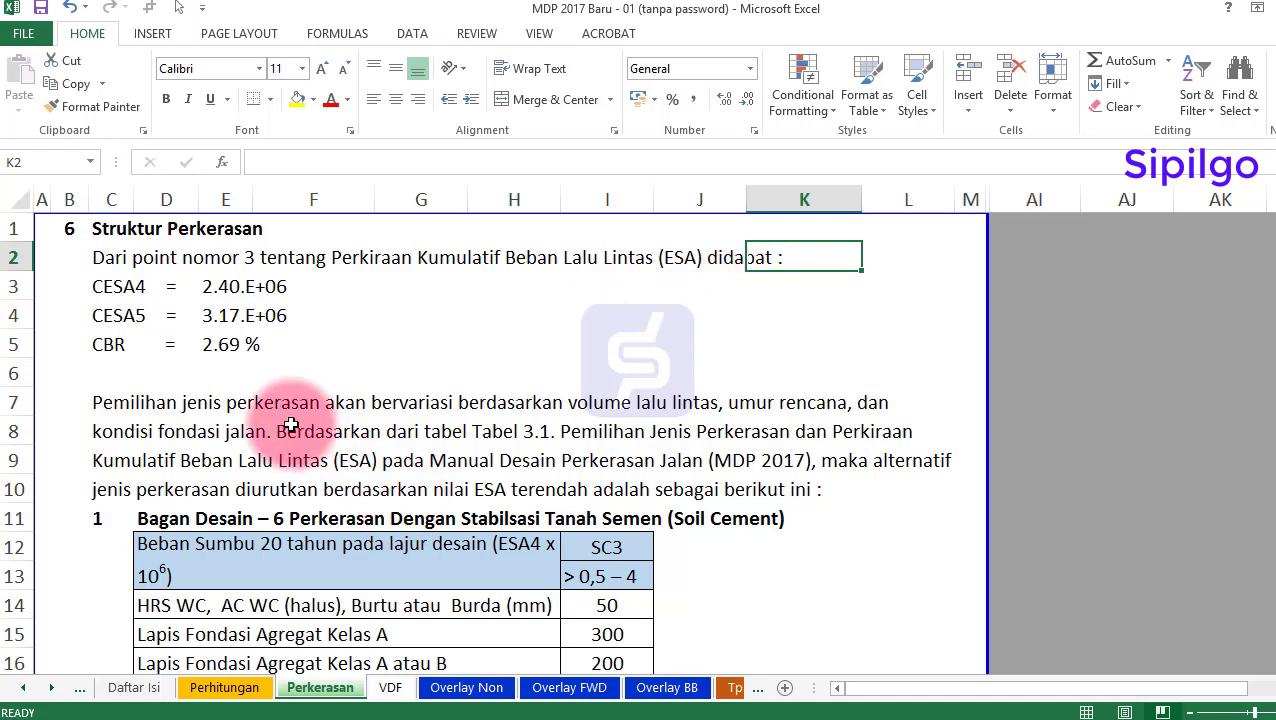
pyautogui.click(131, 286)
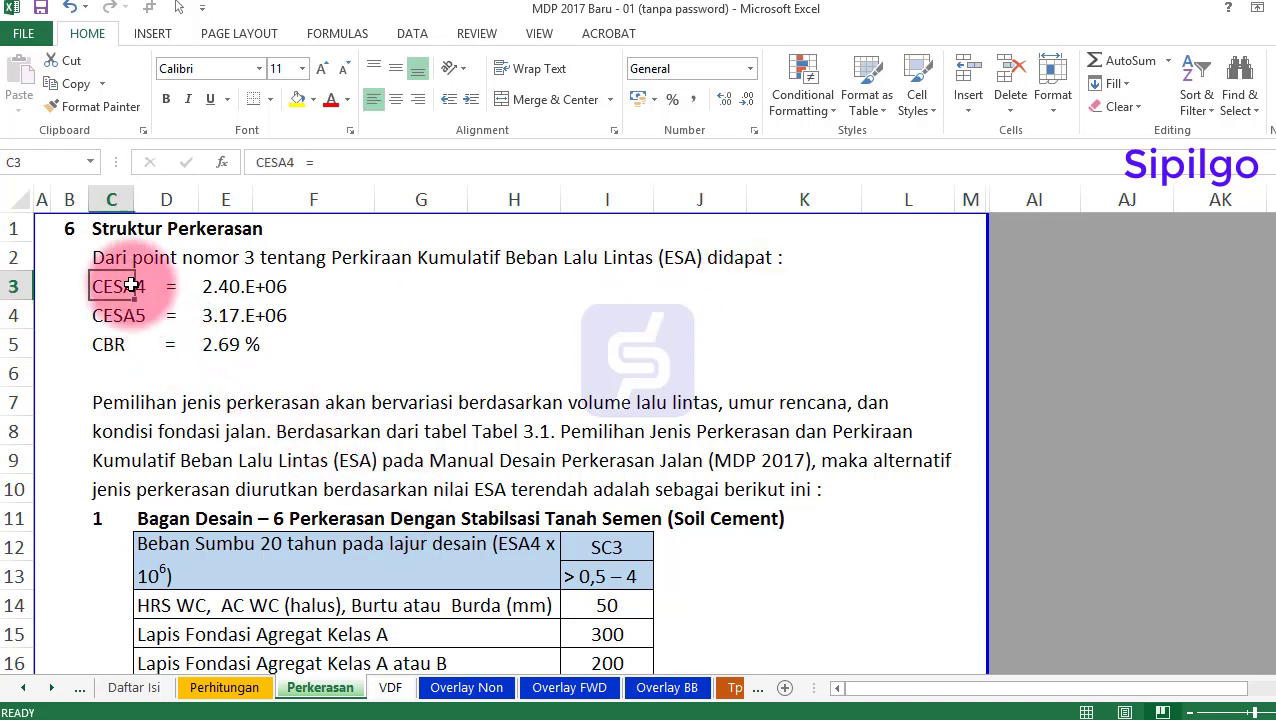
pyautogui.click(110, 344)
pyautogui.click(230, 344)
pyautogui.click(470, 345)
# Read the paragraph on choosing the pavement type and the headings of Bagan Desain - 6 and Bagan Desain - 3A
pyautogui.scroll(-1, 472, 358)
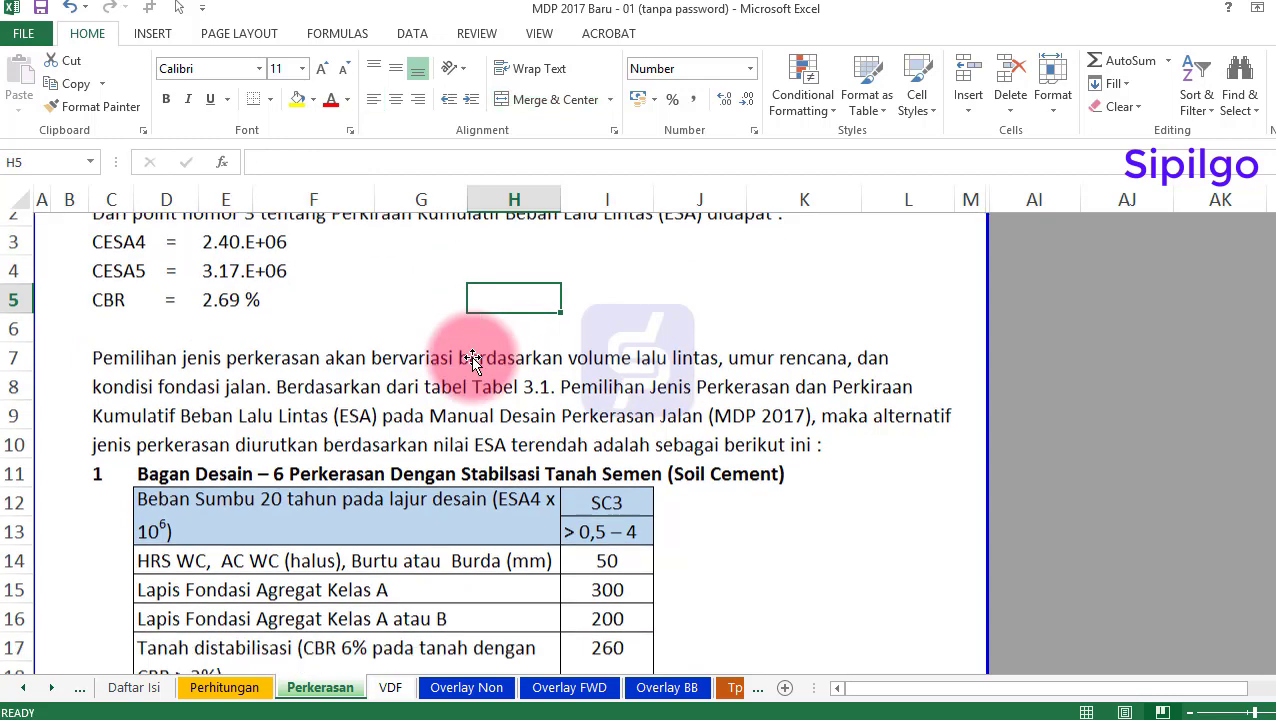
pyautogui.scroll(-2, 472, 358)
pyautogui.click(305, 305)
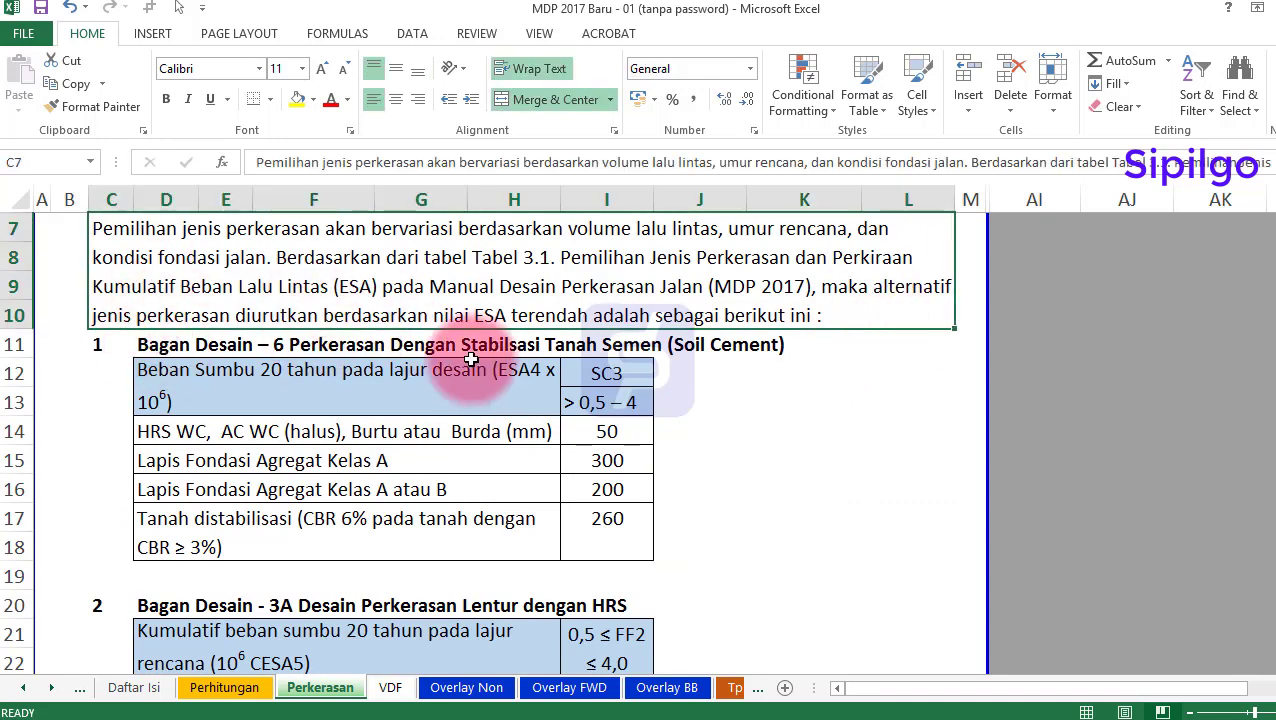
pyautogui.scroll(-1, 493, 354)
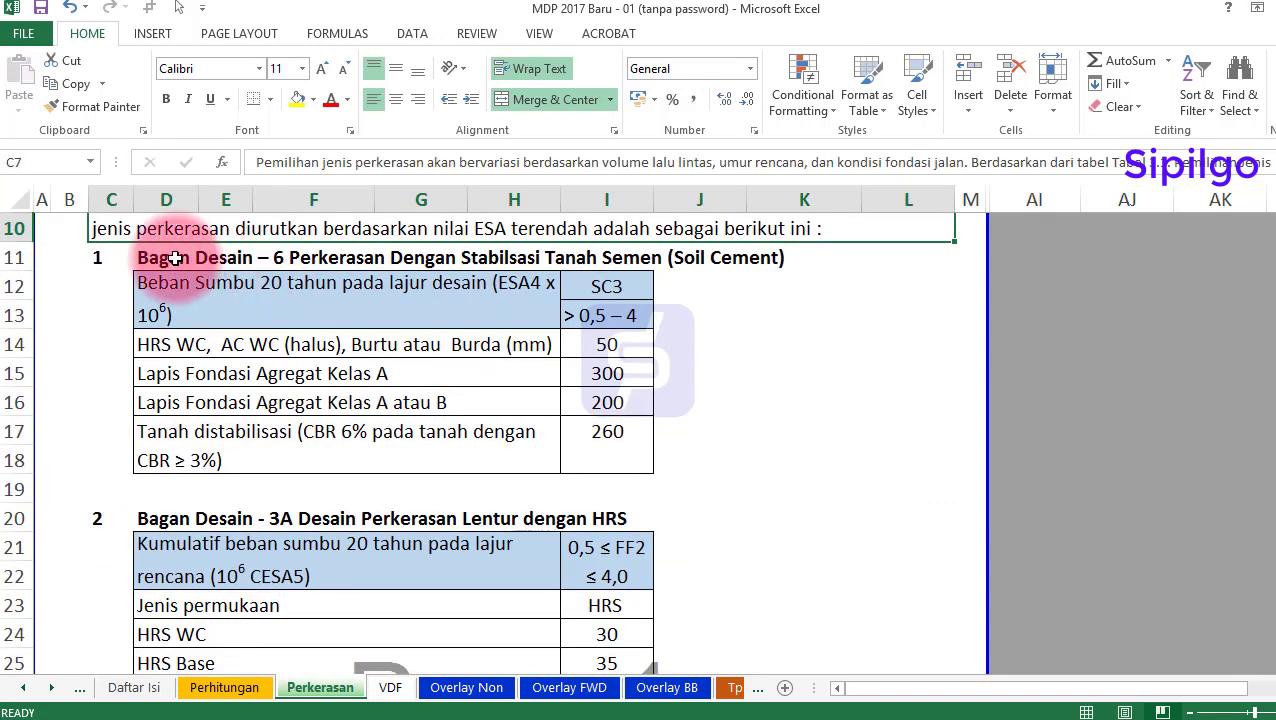
pyautogui.click(168, 259)
pyautogui.click(163, 519)
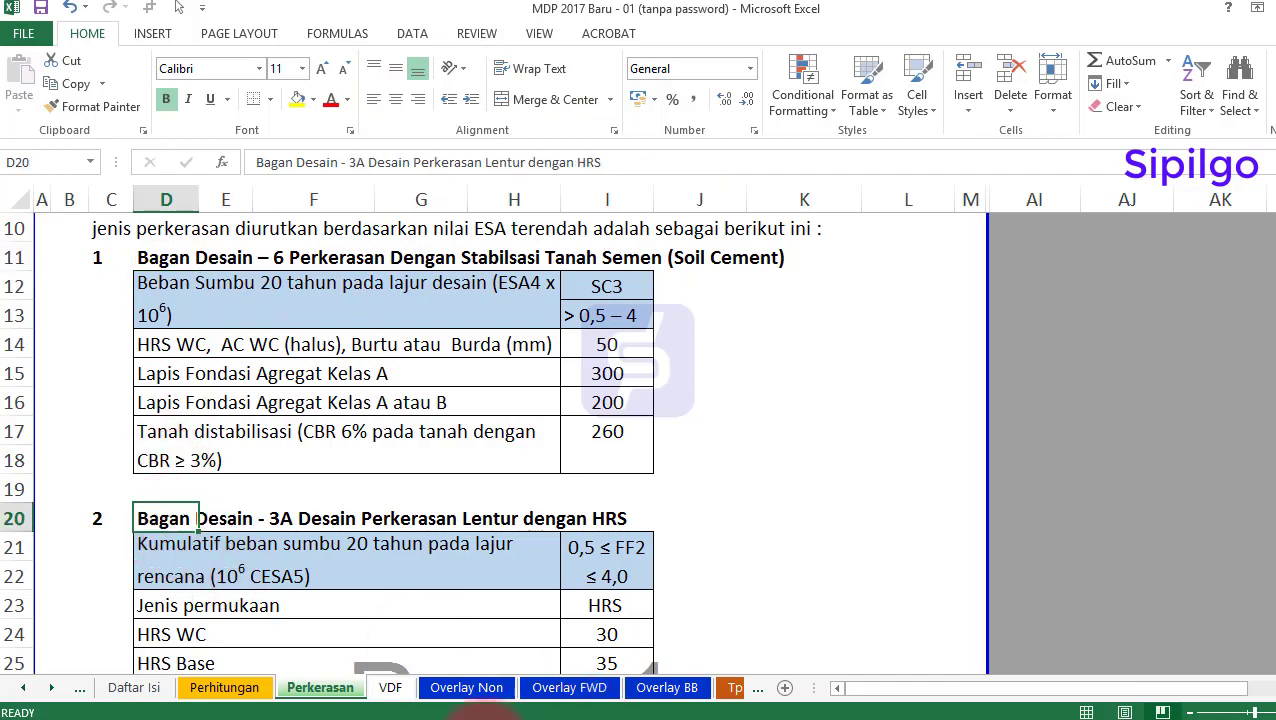
# Switch to Buku MDP 2017.pdf in Acrobat, browse the page thumbnails after page 70, and return to the Excel workbook
pyautogui.click(292, 661)
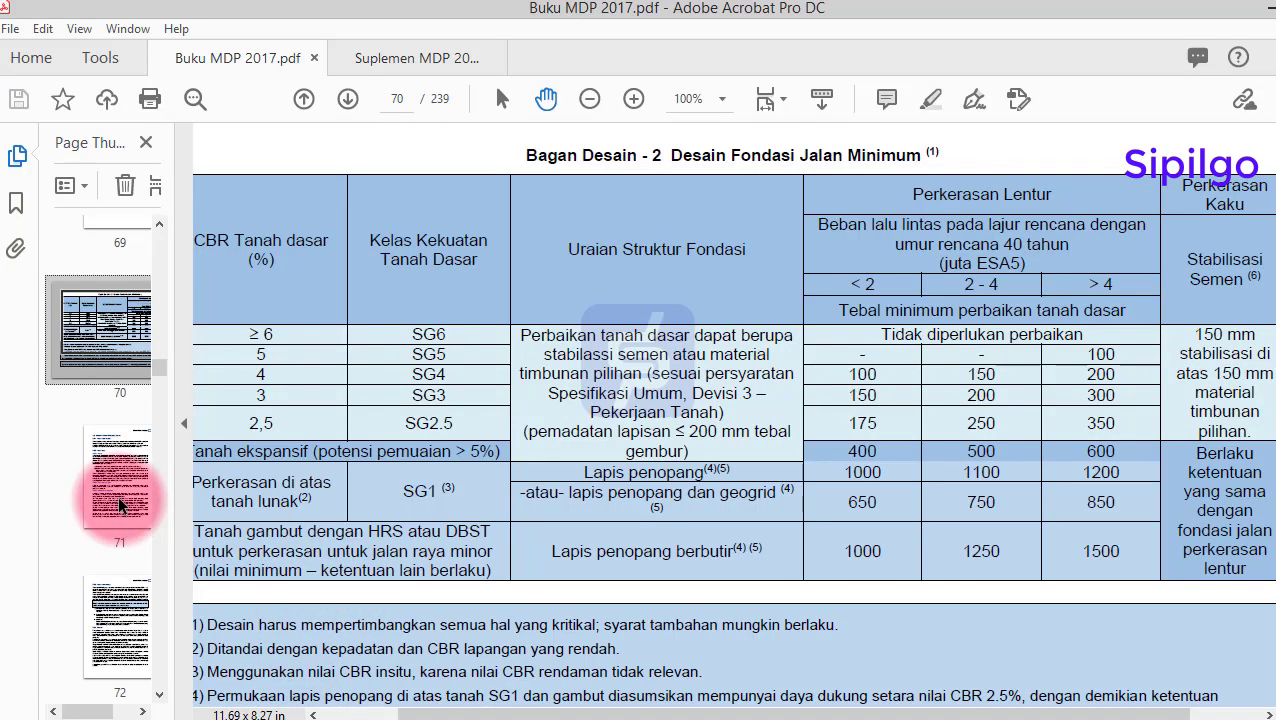
pyautogui.scroll(-6, 119, 505)
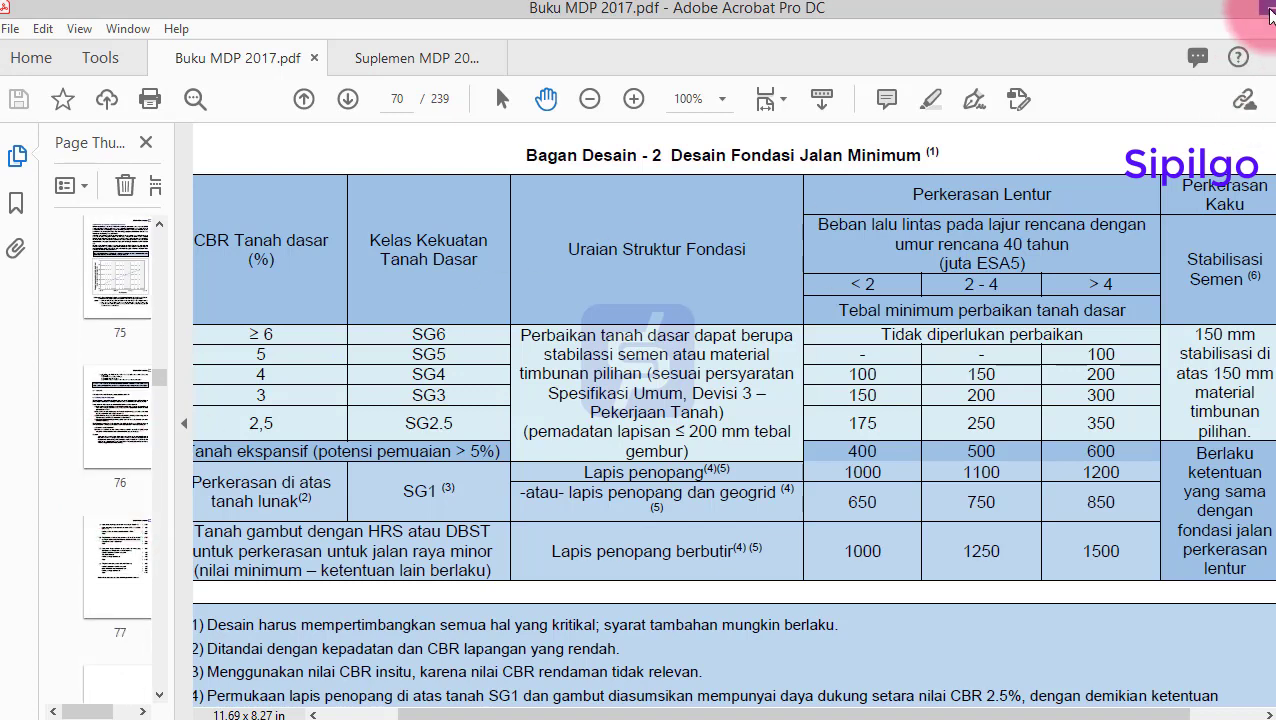
pyautogui.click(1270, 14)
pyautogui.click(762, 437)
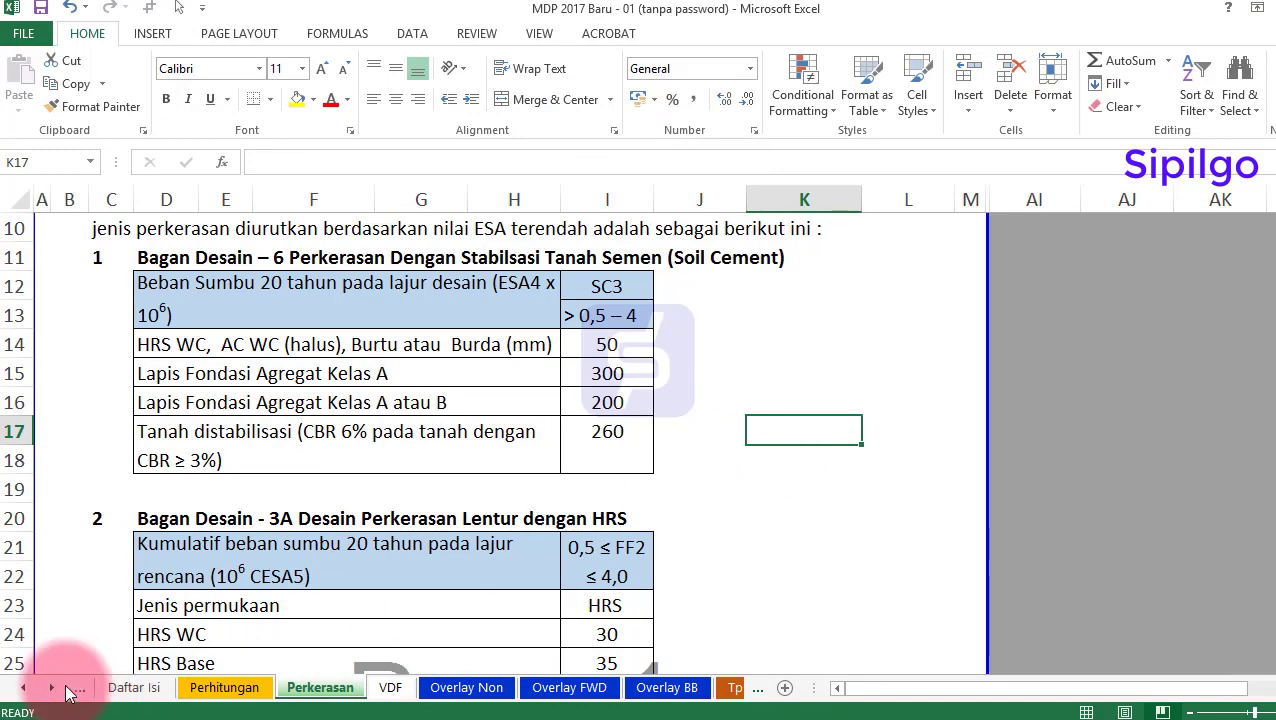
# Review the design chart reference sheets CTB, HRS, Laston, Laburan and Soil Cement
pyautogui.click(55, 691)
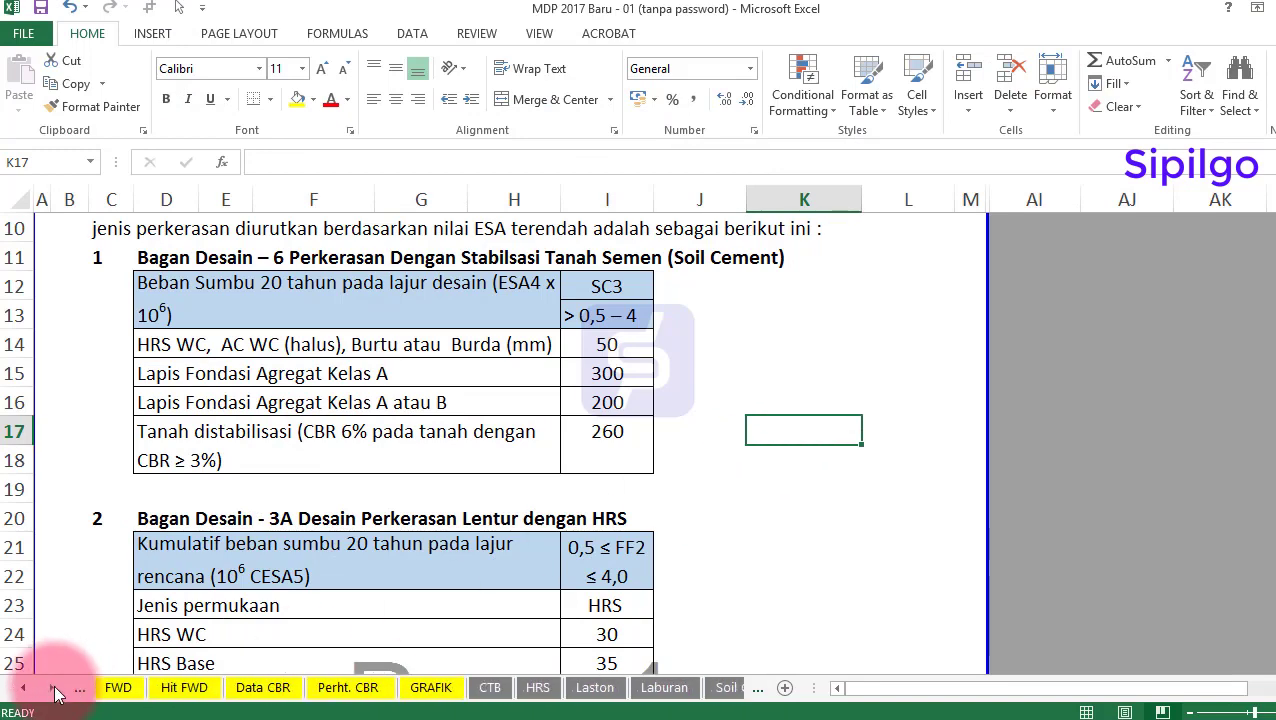
pyautogui.click(361, 688)
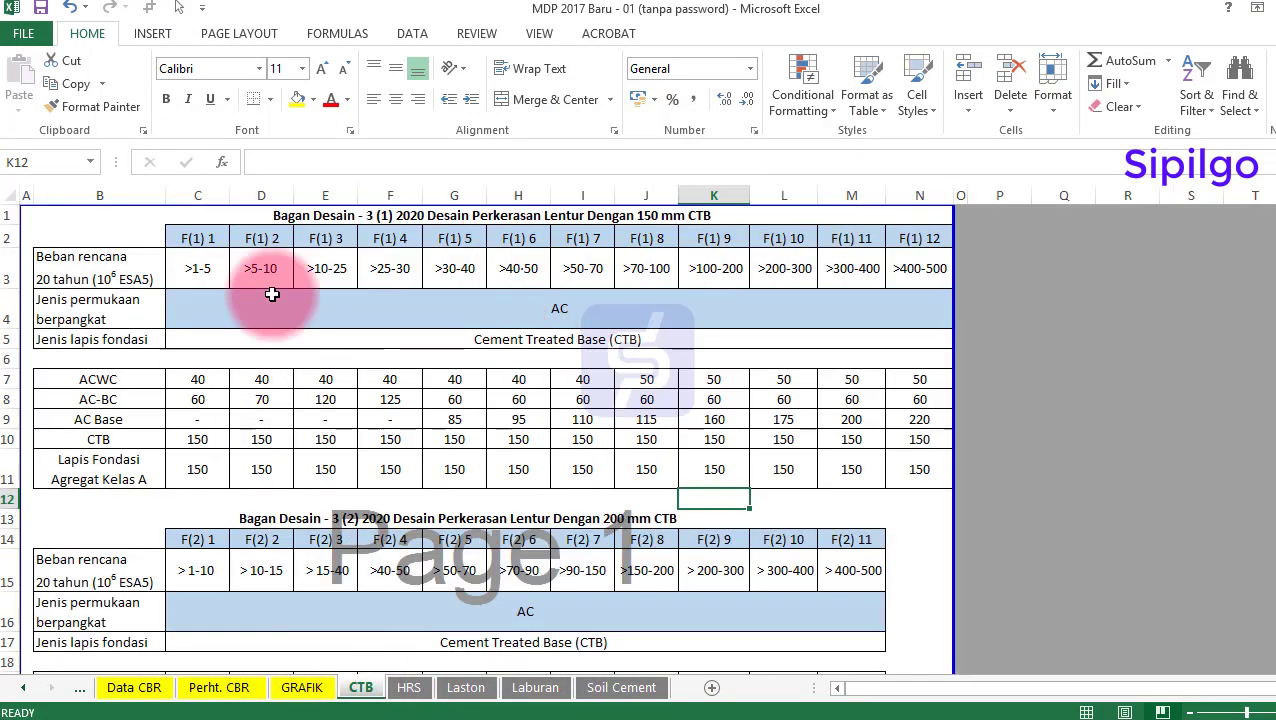
pyautogui.click(408, 688)
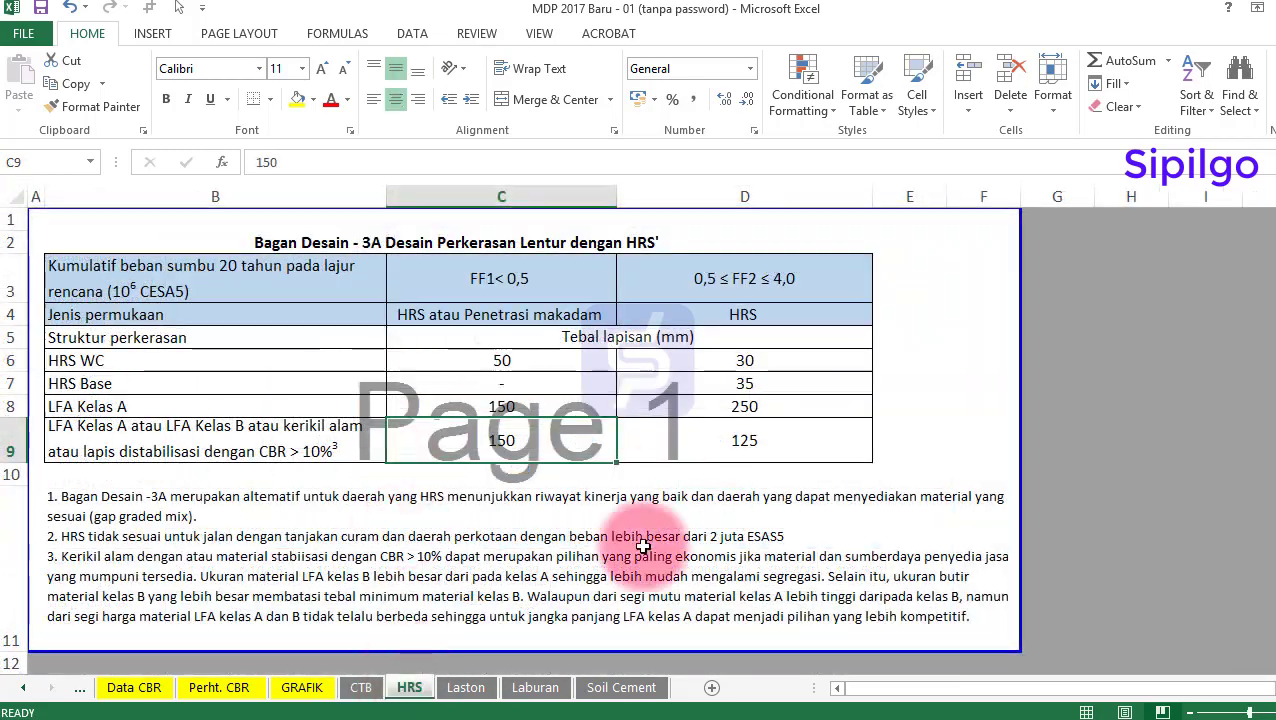
pyautogui.click(466, 688)
pyautogui.scroll(4, 456, 495)
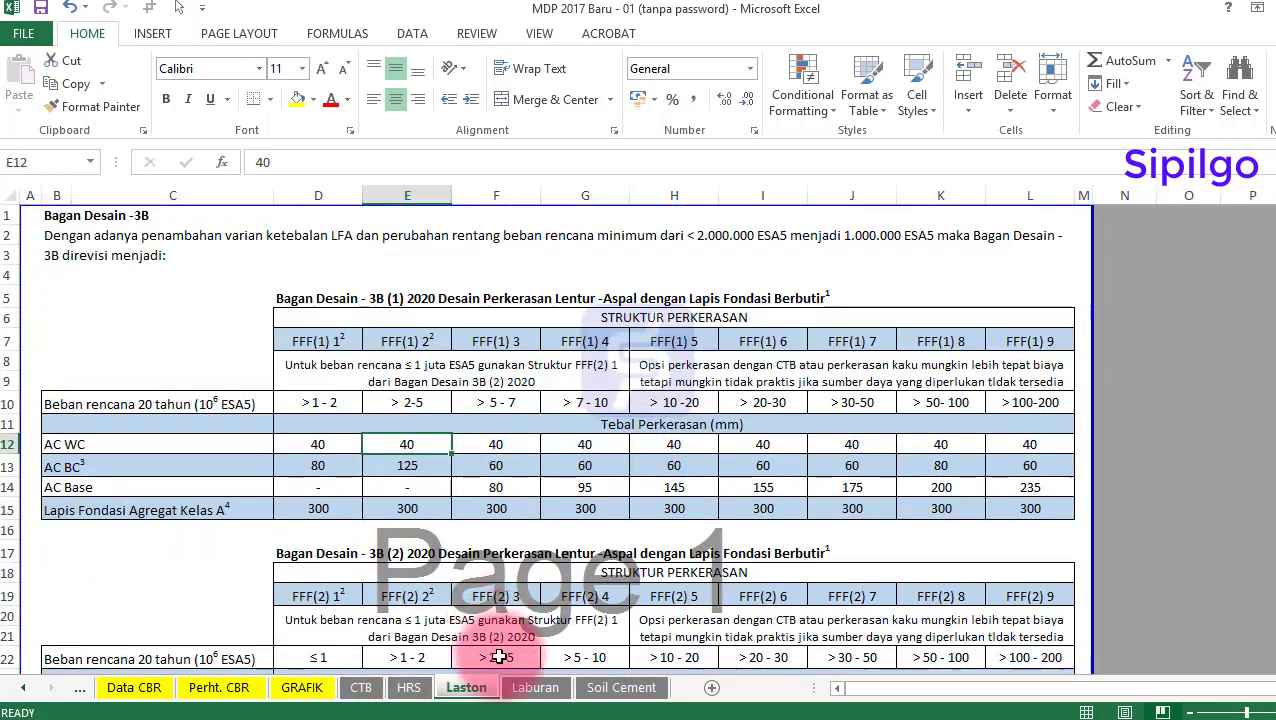
pyautogui.click(540, 688)
pyautogui.click(605, 689)
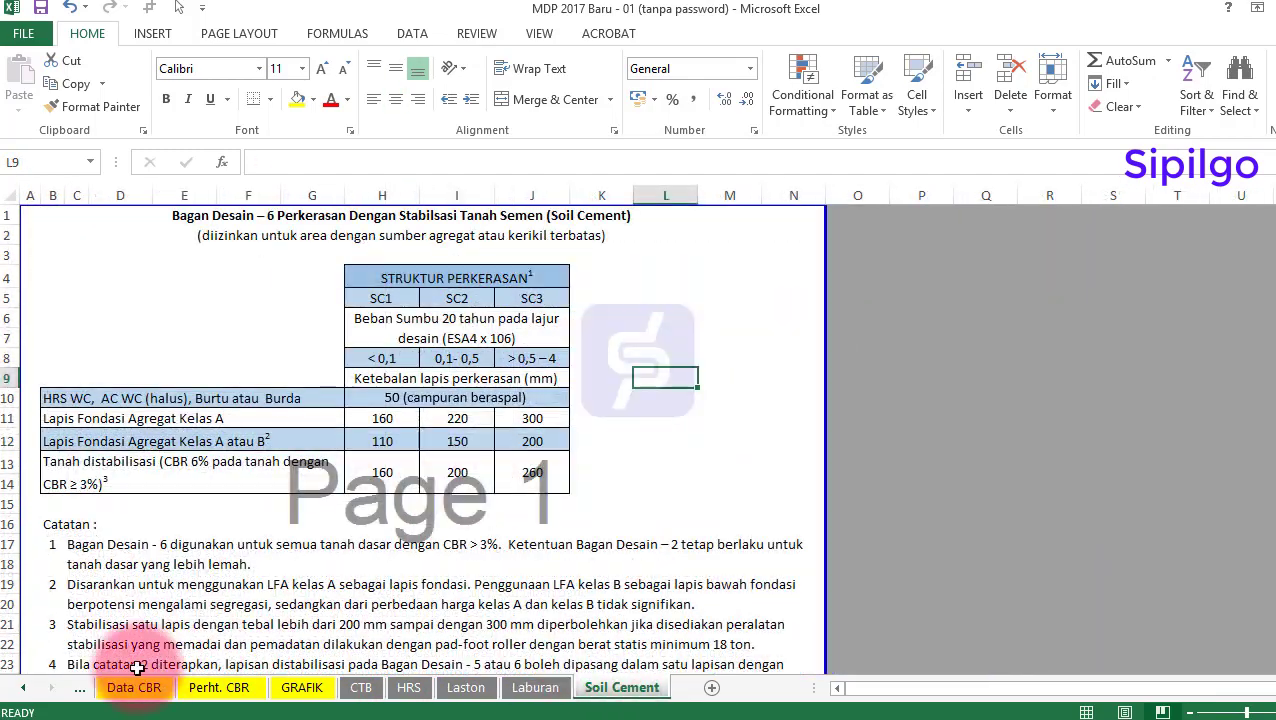
# Return to the Perkerasan sheet and inspect the asphalt surface and Kelas A base thickness cells of the Soil Cement table
pyautogui.click(24, 688)
pyautogui.click(24, 688)
pyautogui.click(24, 688)
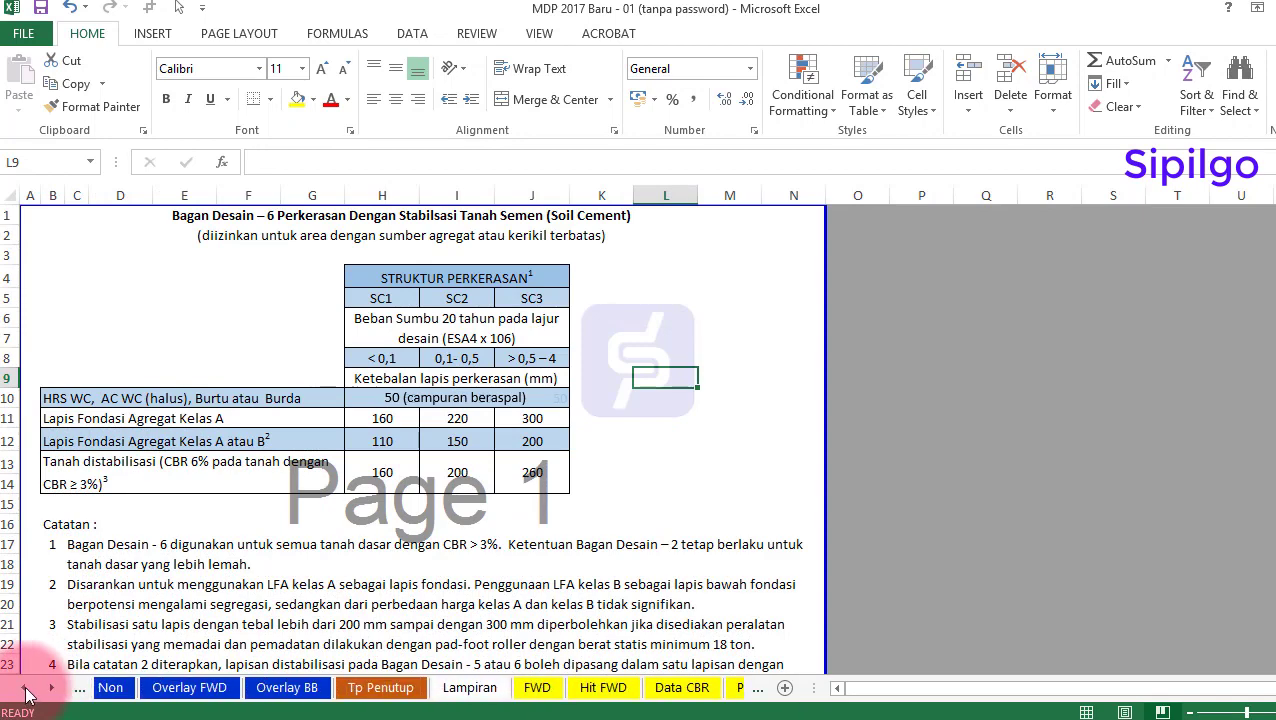
pyautogui.click(24, 688)
pyautogui.click(24, 688)
pyautogui.click(24, 688)
pyautogui.click(320, 690)
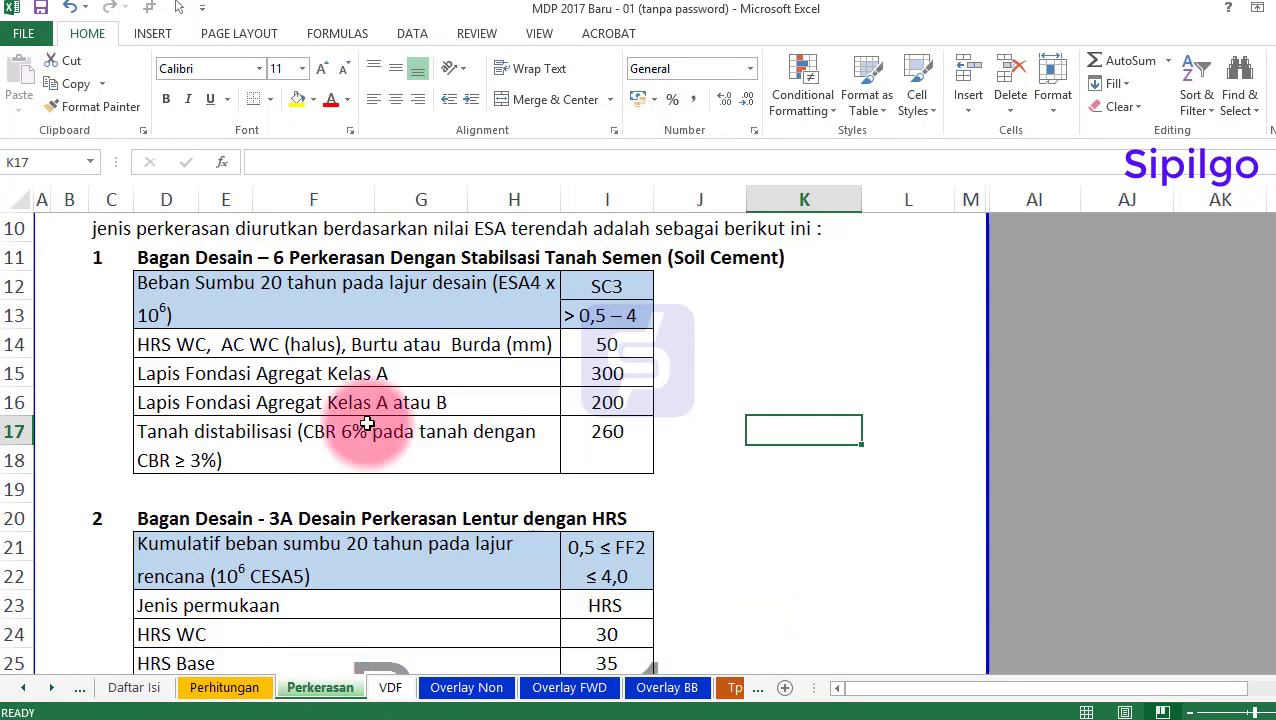
pyautogui.scroll(1, 525, 370)
pyautogui.click(590, 427)
pyautogui.click(604, 460)
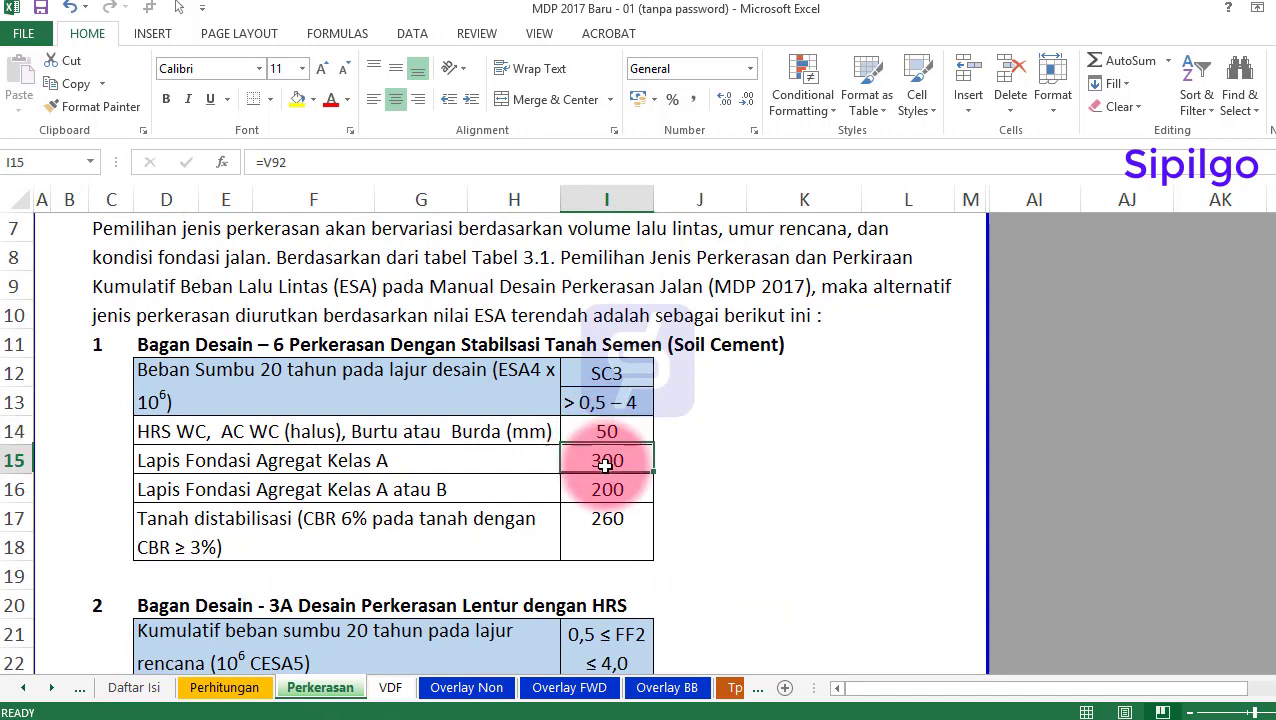
# Check the CESA4, CESA5 and CBR source formulas against the SC3 class and stabilised soil thickness in Bagan Desain - 6
pyautogui.scroll(2, 607, 462)
pyautogui.click(225, 286)
pyautogui.click(228, 316)
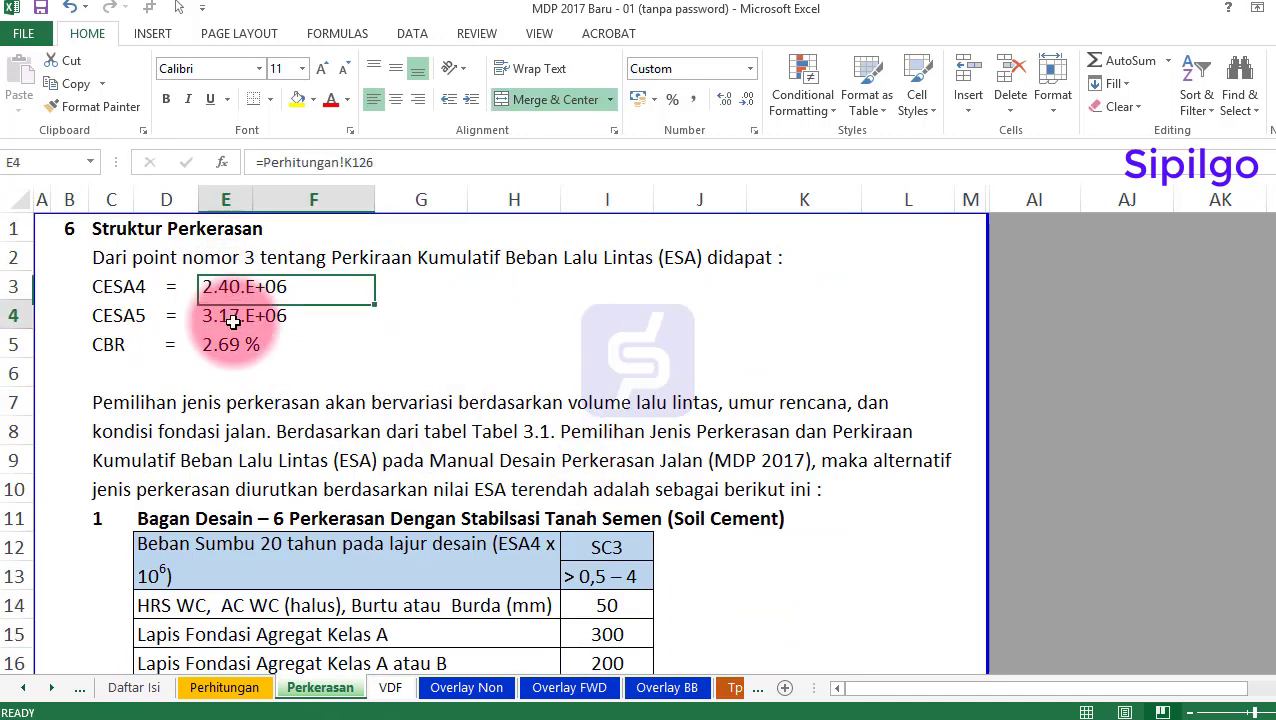
pyautogui.click(230, 344)
pyautogui.scroll(-2, 604, 415)
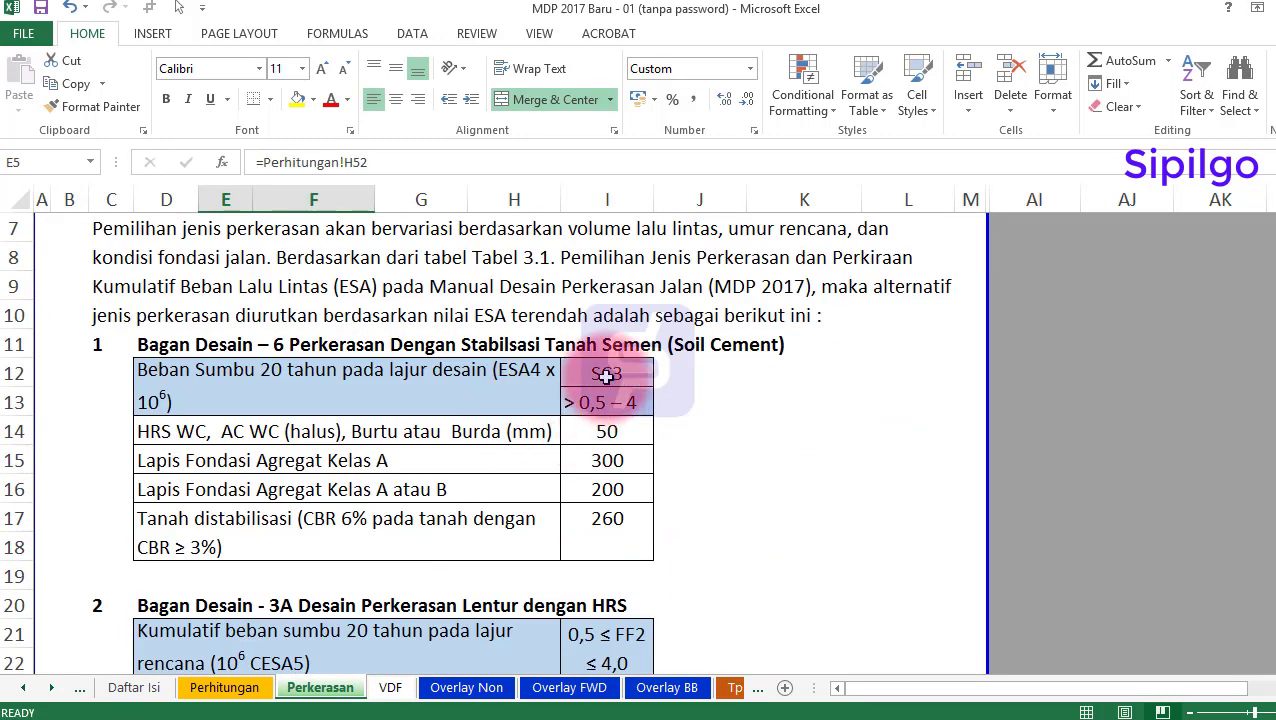
pyautogui.click(606, 376)
pyautogui.click(607, 530)
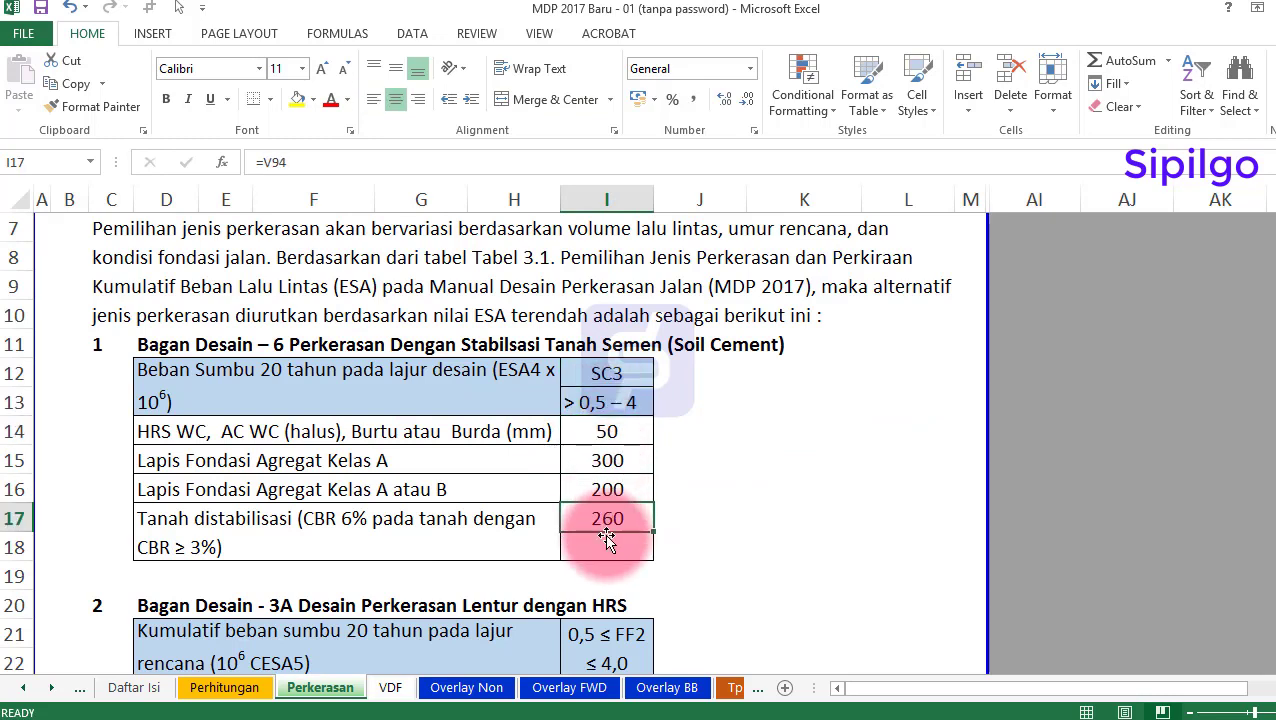
pyautogui.click(785, 480)
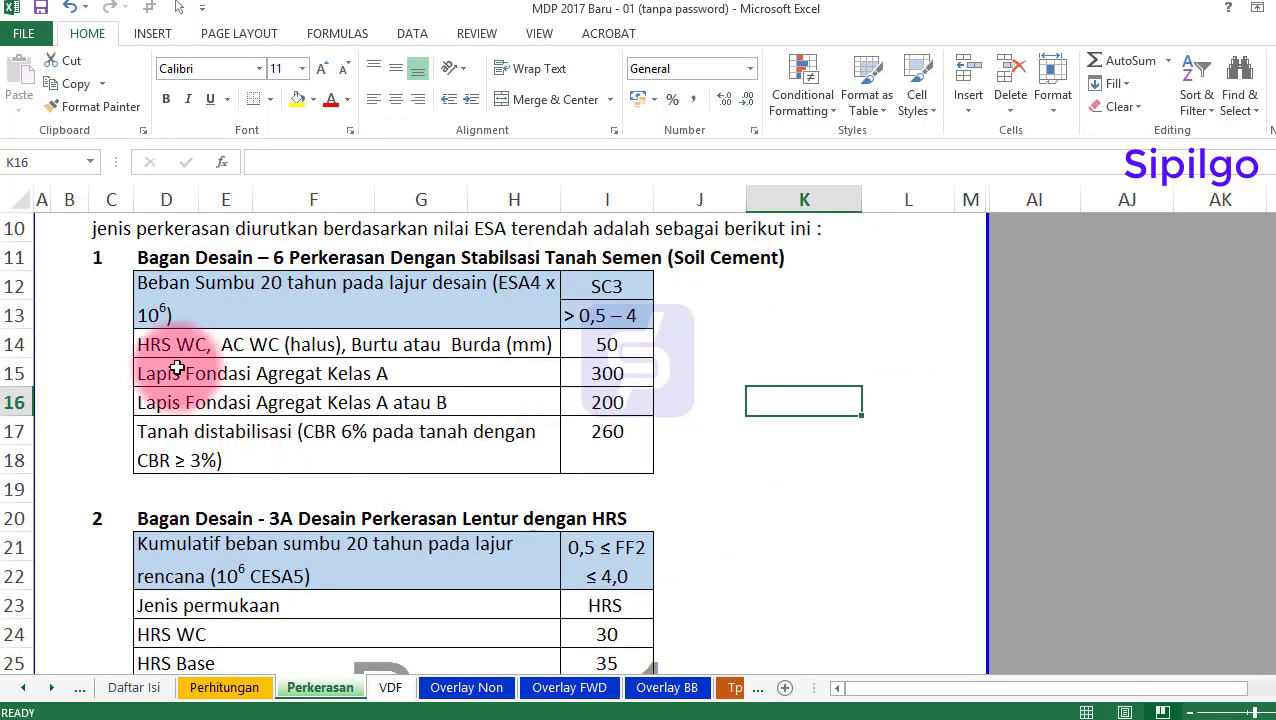
# Compare pavement alternatives 1 and 2, the Soil Cement design and the Bagan Desain - 3A flexible design with HRS
pyautogui.scroll(1, 176, 357)
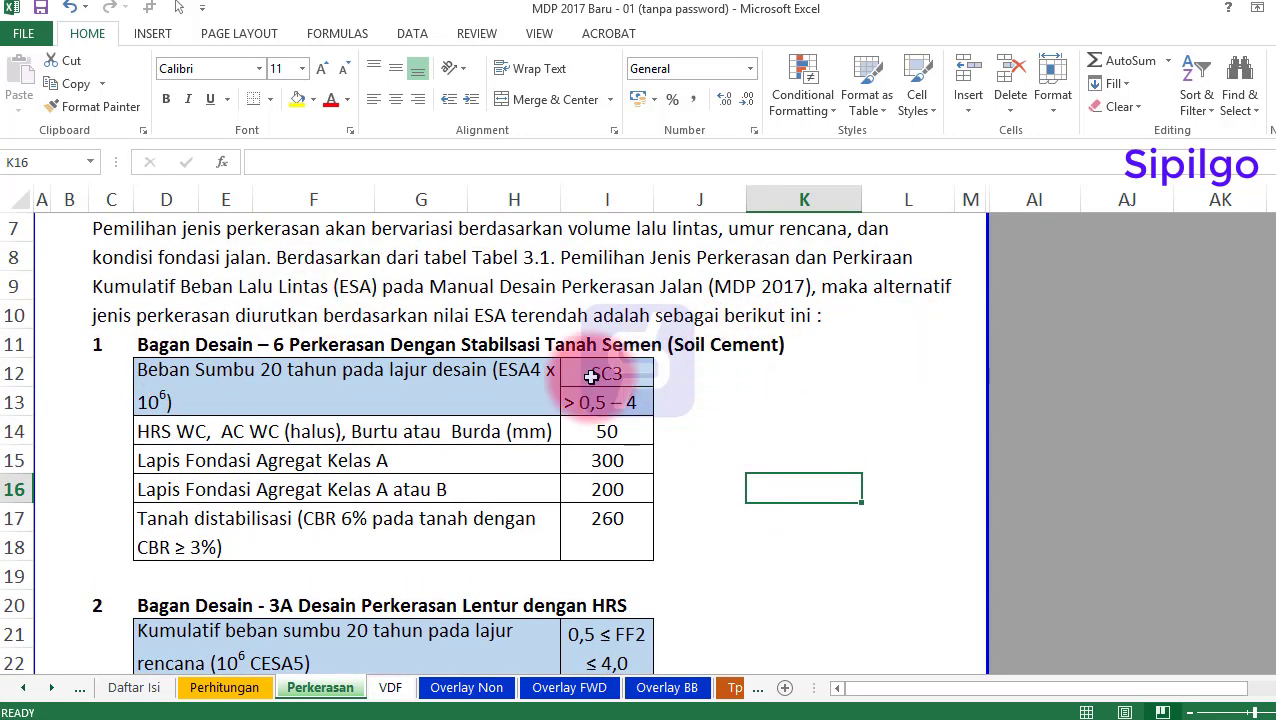
pyautogui.scroll(-1, 182, 401)
pyautogui.scroll(-1, 296, 424)
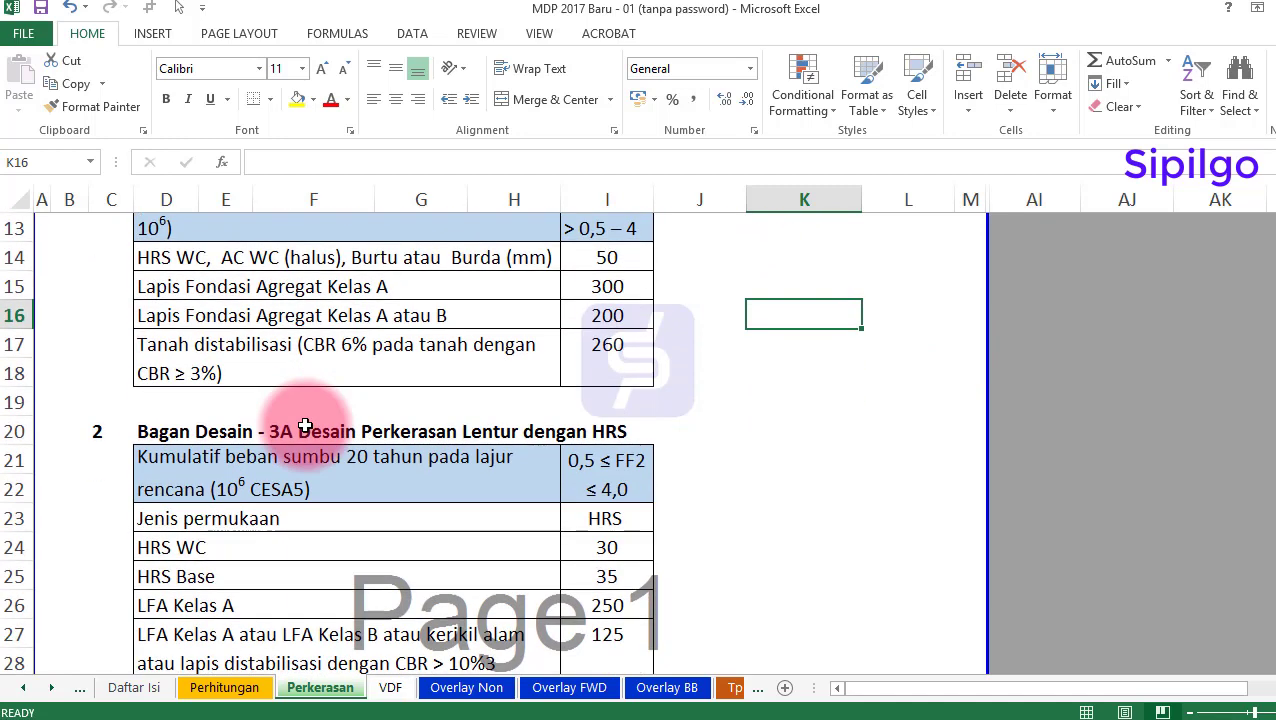
pyautogui.scroll(1, 293, 421)
pyautogui.click(189, 262)
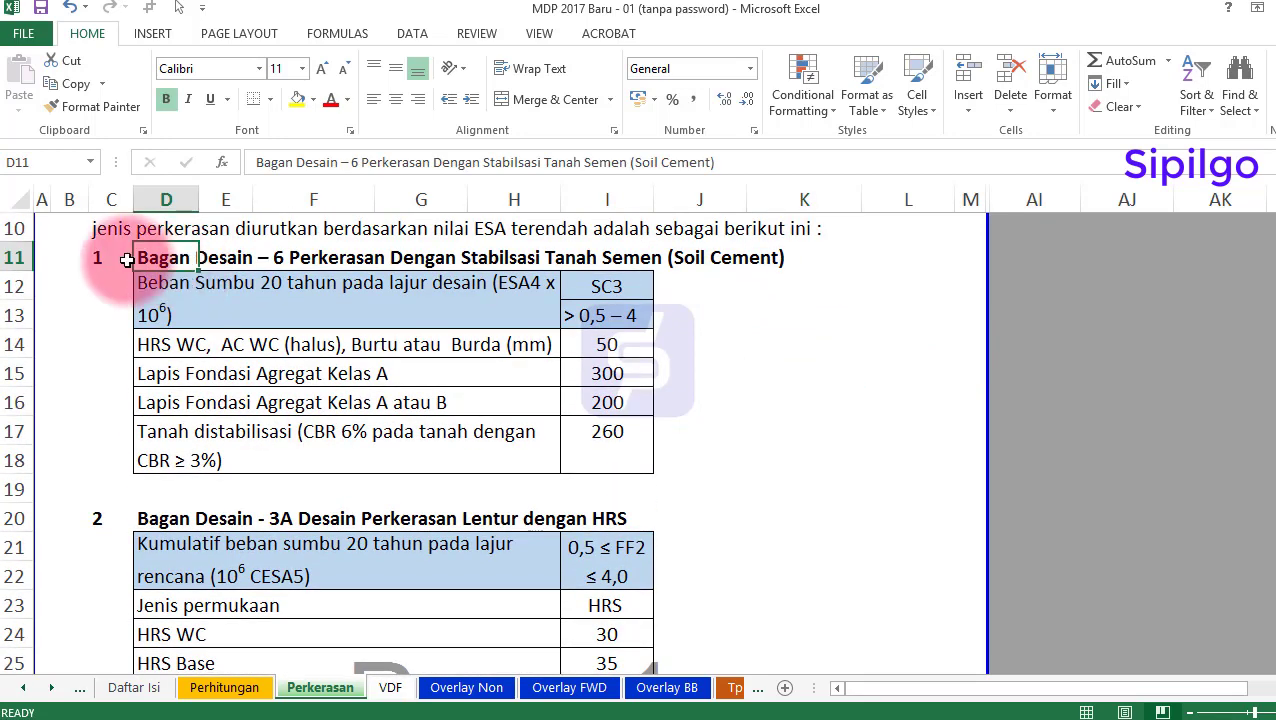
pyautogui.click(91, 519)
pyautogui.click(140, 520)
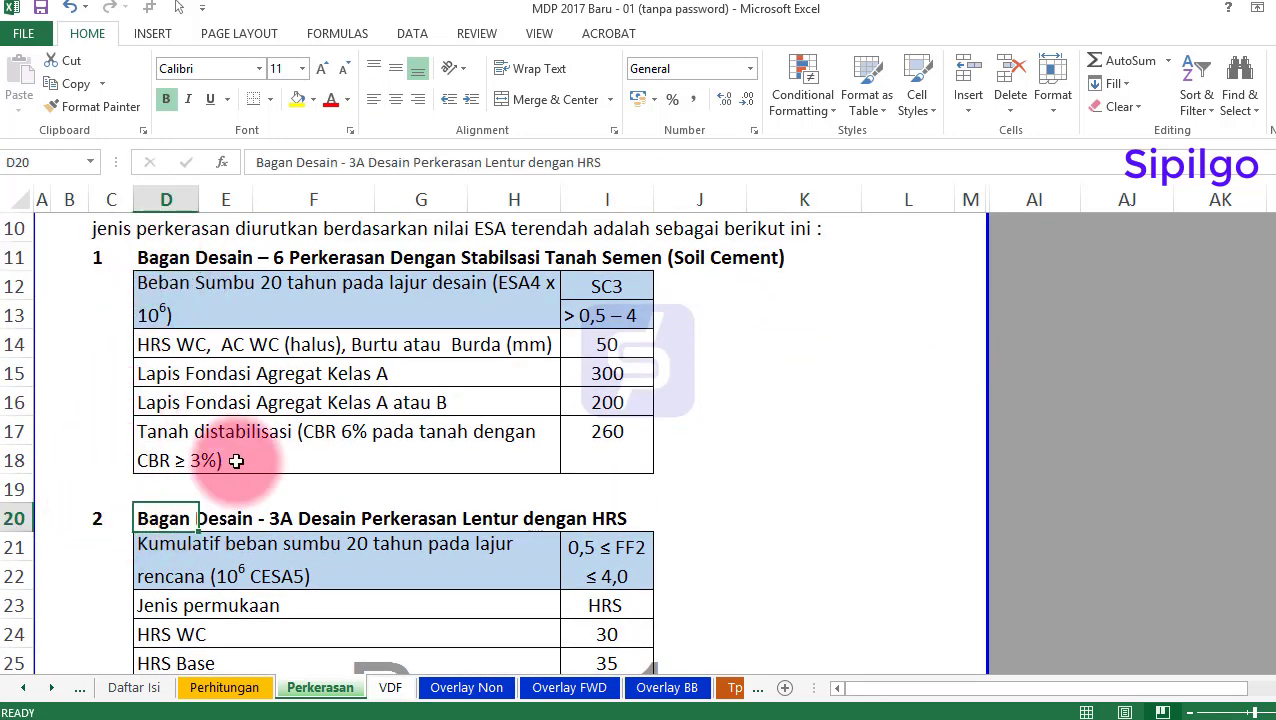
# Examine the layer thicknesses of alternative 3, the Bagan Desain - 5 granular pavement with Laburan
pyautogui.scroll(-2, 236, 461)
pyautogui.scroll(-3, 584, 300)
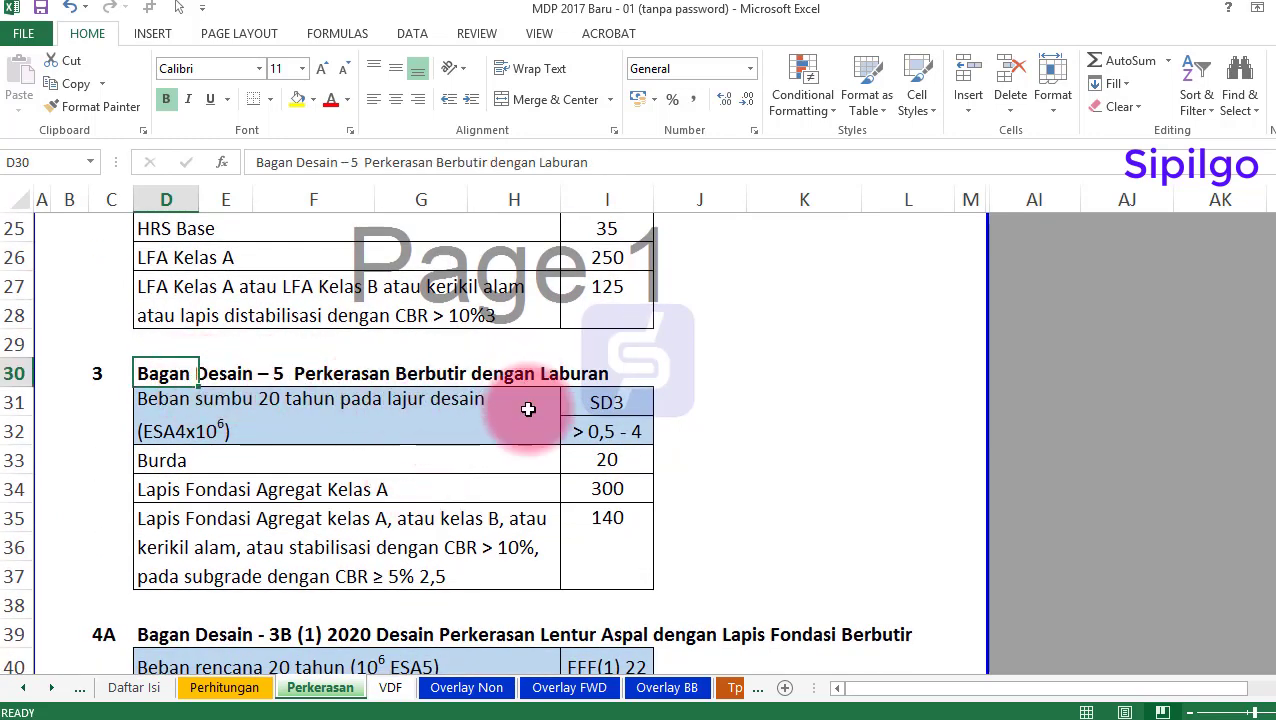
pyautogui.scroll(-2, 543, 457)
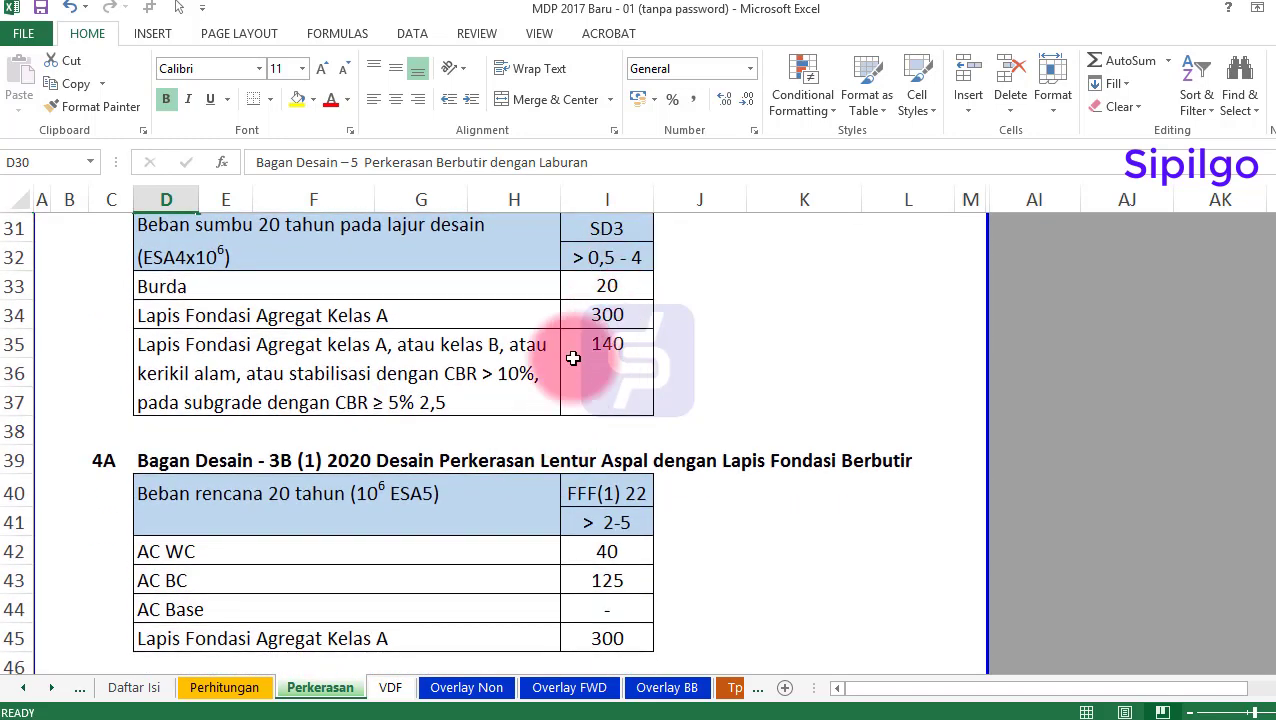
pyautogui.click(398, 376)
pyautogui.click(605, 373)
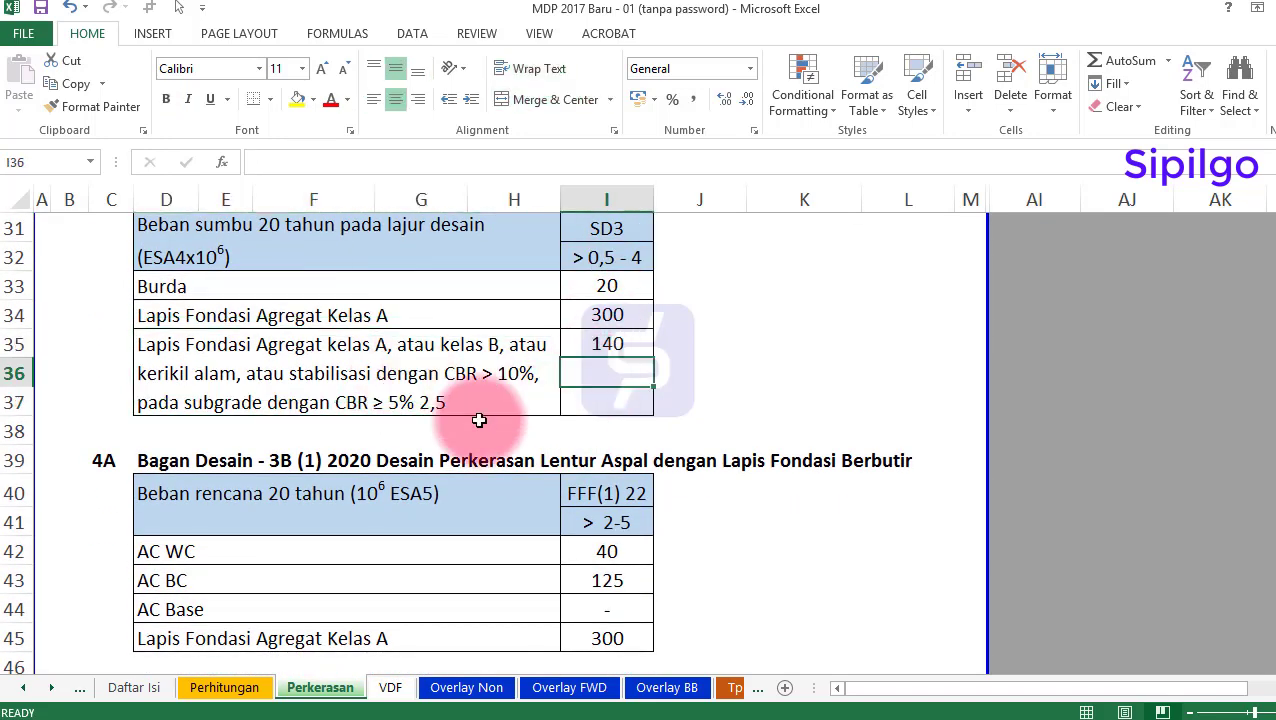
# Review alternatives 4A and 4B, the Bagan Desain - 3B asphalt designs, with their Bagan Desain - 3C thickness adjustments for subgrade CBR > 6%
pyautogui.scroll(-2, 479, 420)
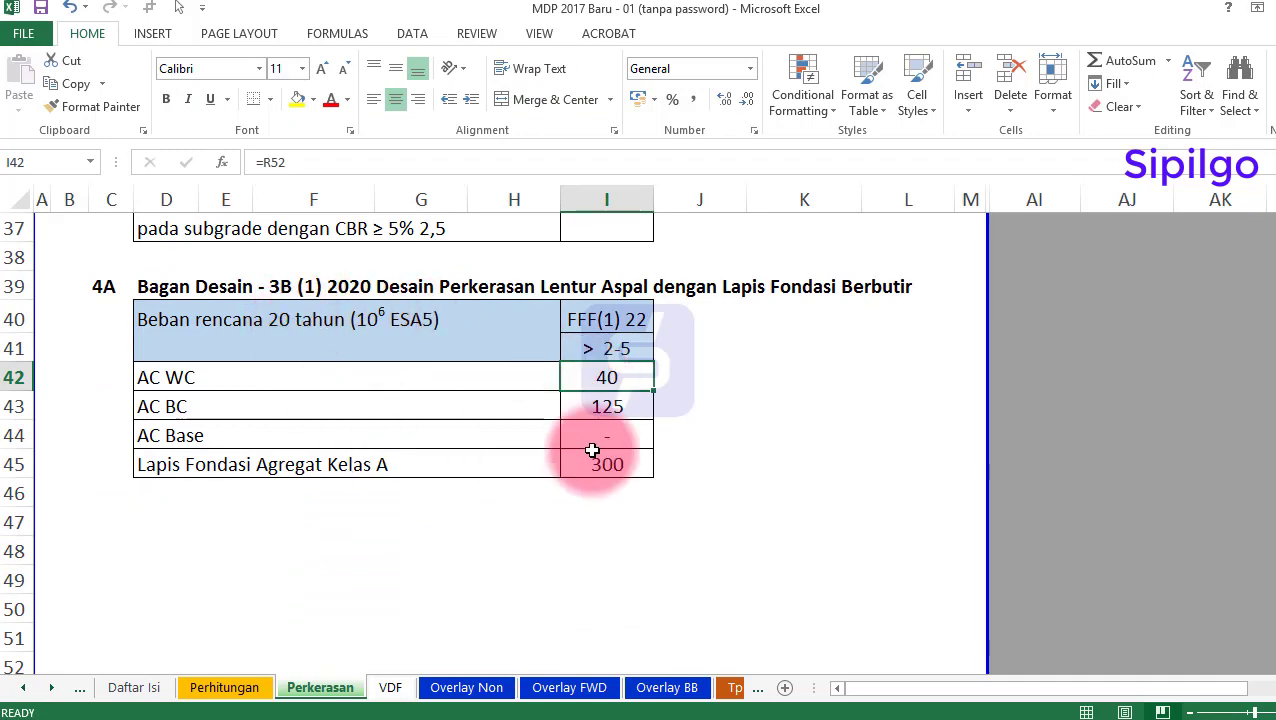
pyautogui.scroll(-5, 527, 464)
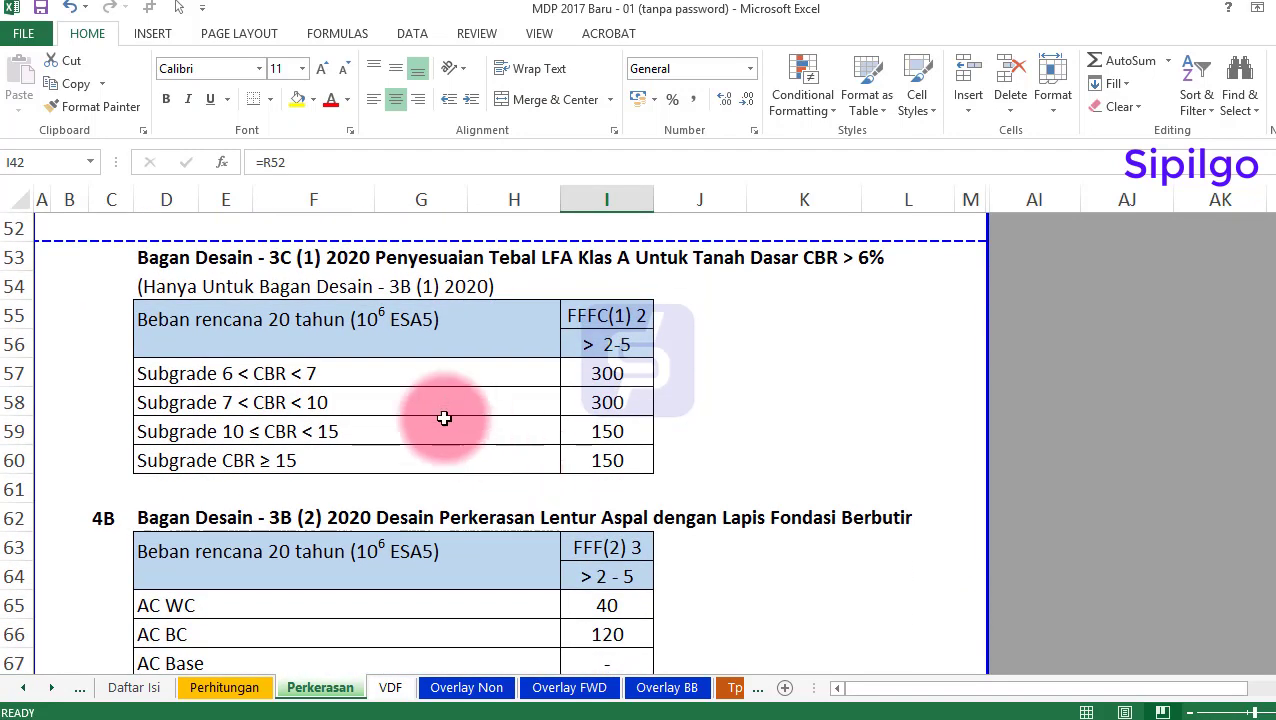
pyautogui.scroll(-2, 359, 384)
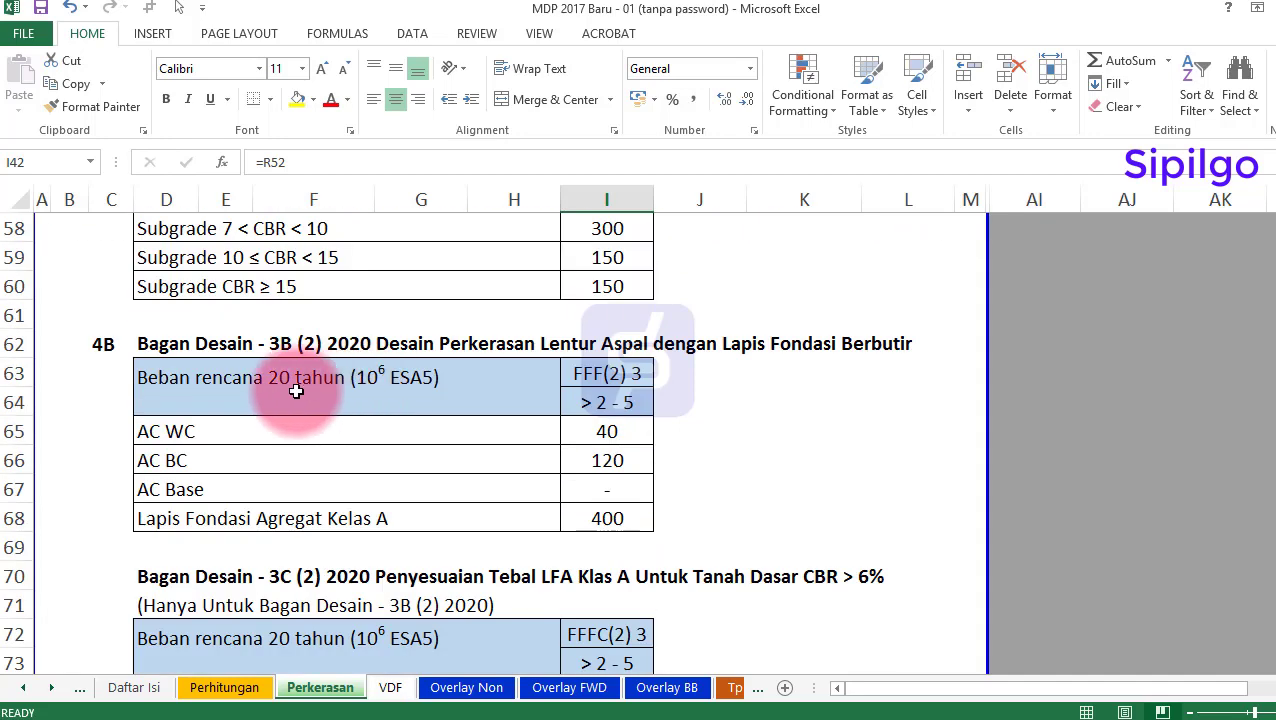
pyautogui.scroll(-2, 320, 420)
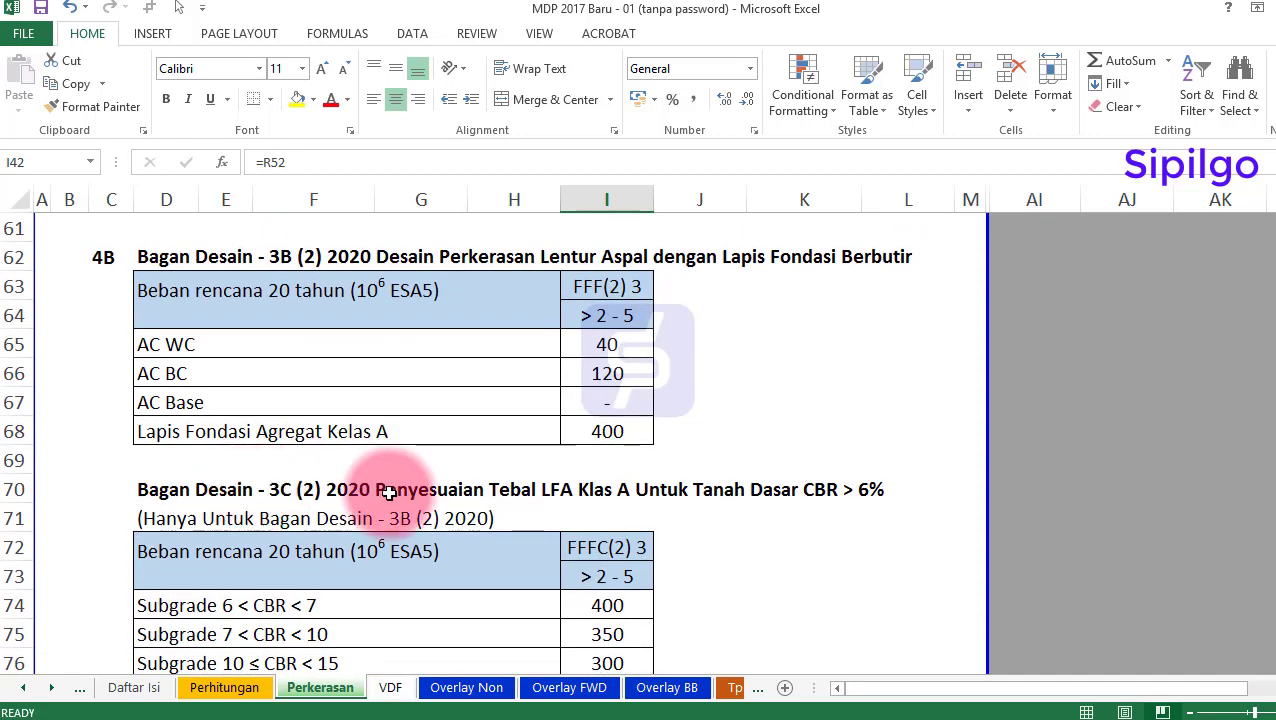
pyautogui.scroll(-2, 399, 484)
pyautogui.scroll(-3, 389, 493)
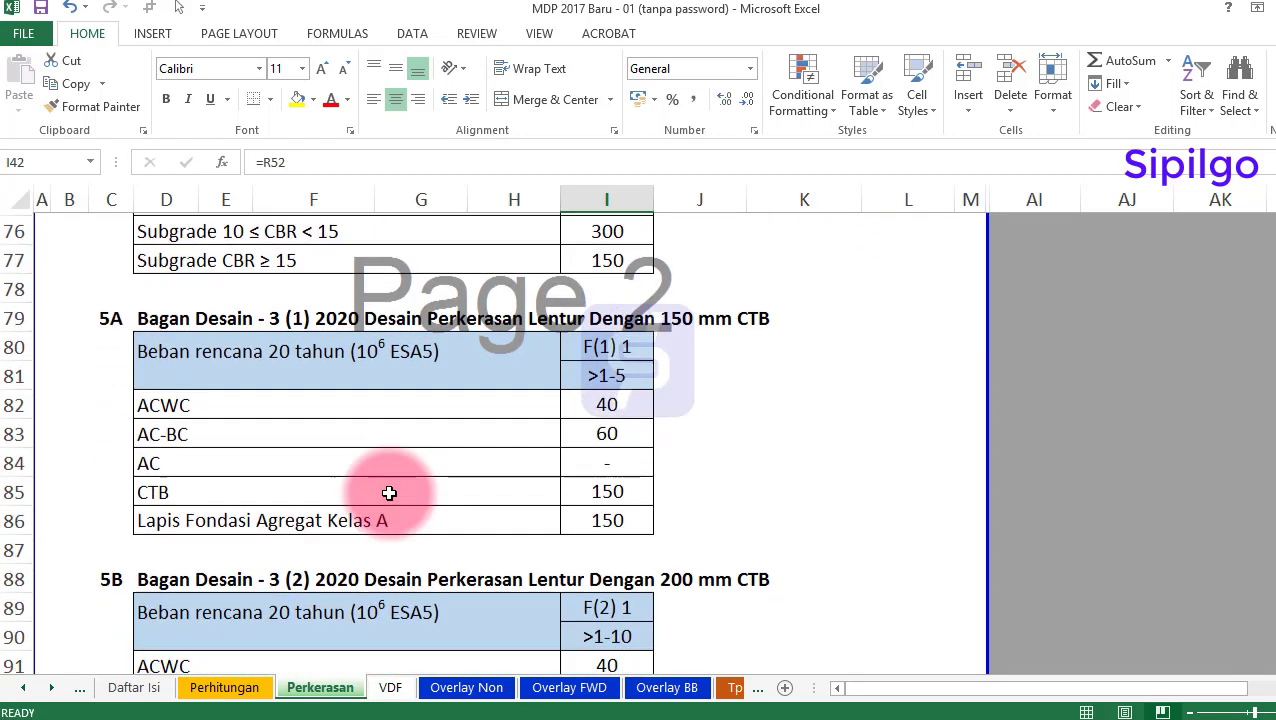
# Compare CTB alternatives 5A to 5D of Bagan Desain - 3, inspecting the ACWC and AC-BC thickness cells of the 300 mm CTB table
pyautogui.scroll(-1, 703, 307)
pyautogui.click(686, 228)
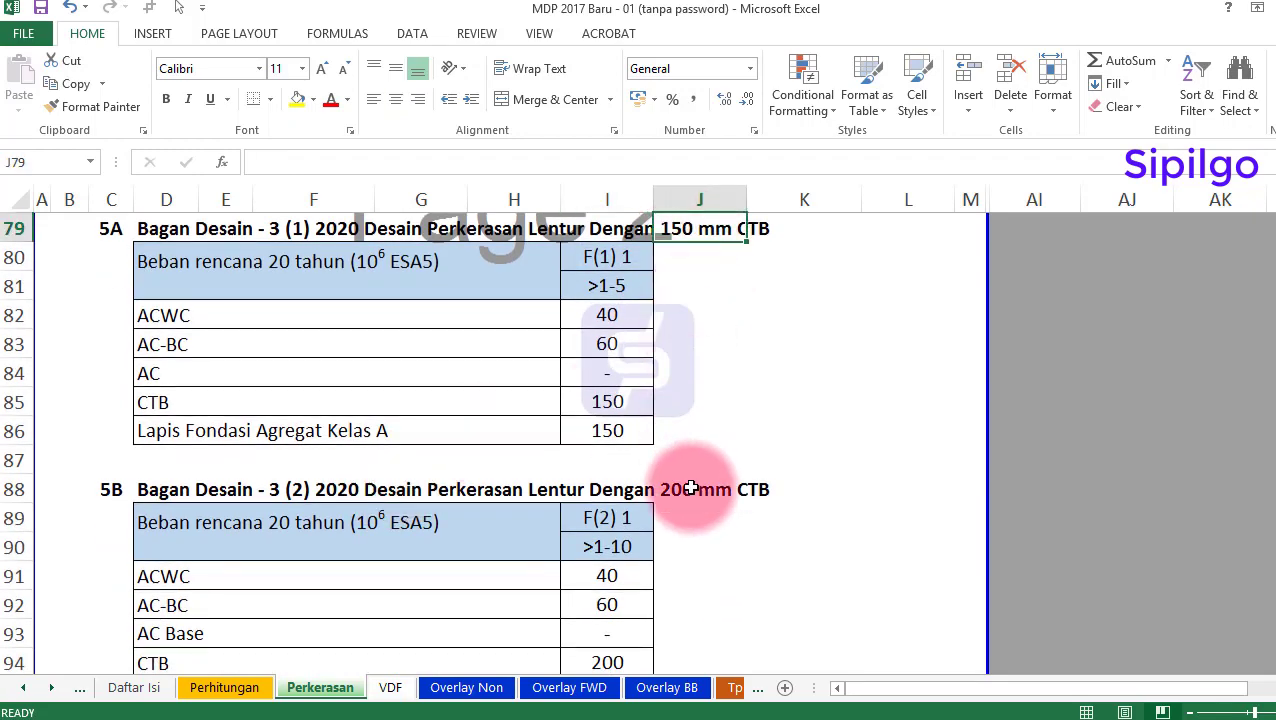
pyautogui.scroll(-3, 695, 484)
pyautogui.scroll(-5, 692, 484)
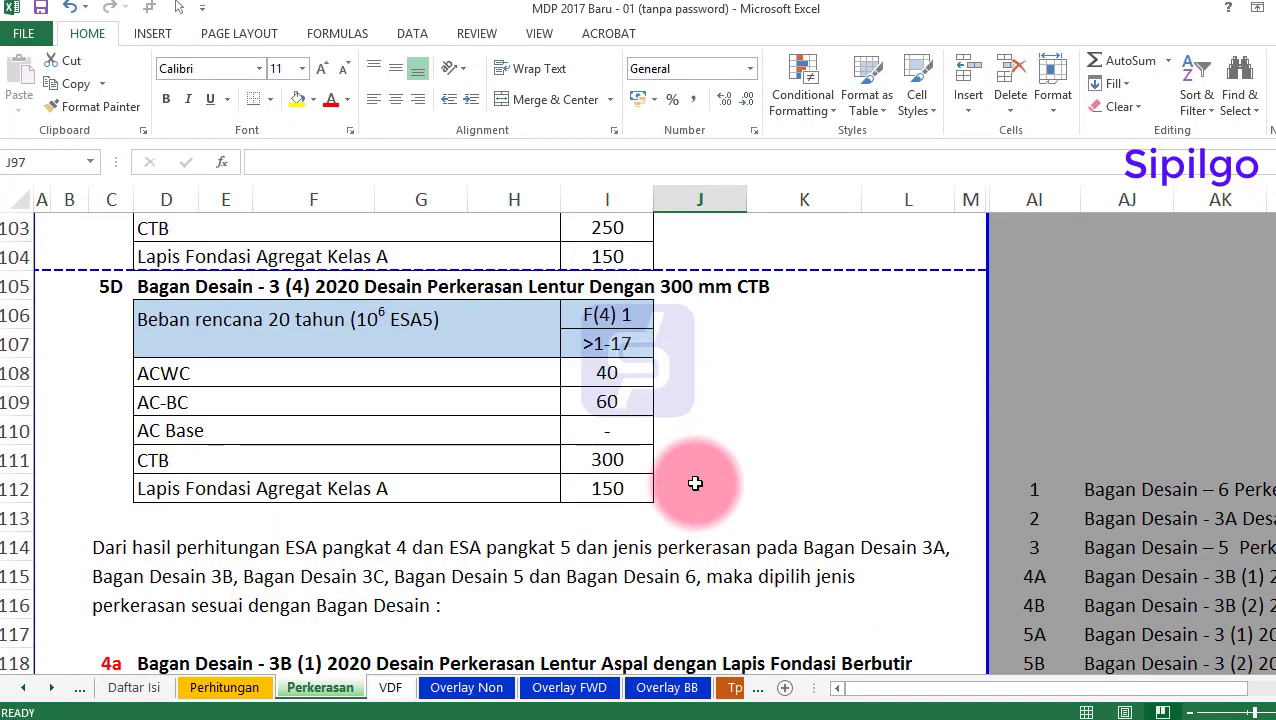
pyautogui.click(663, 276)
pyautogui.scroll(-1, 720, 484)
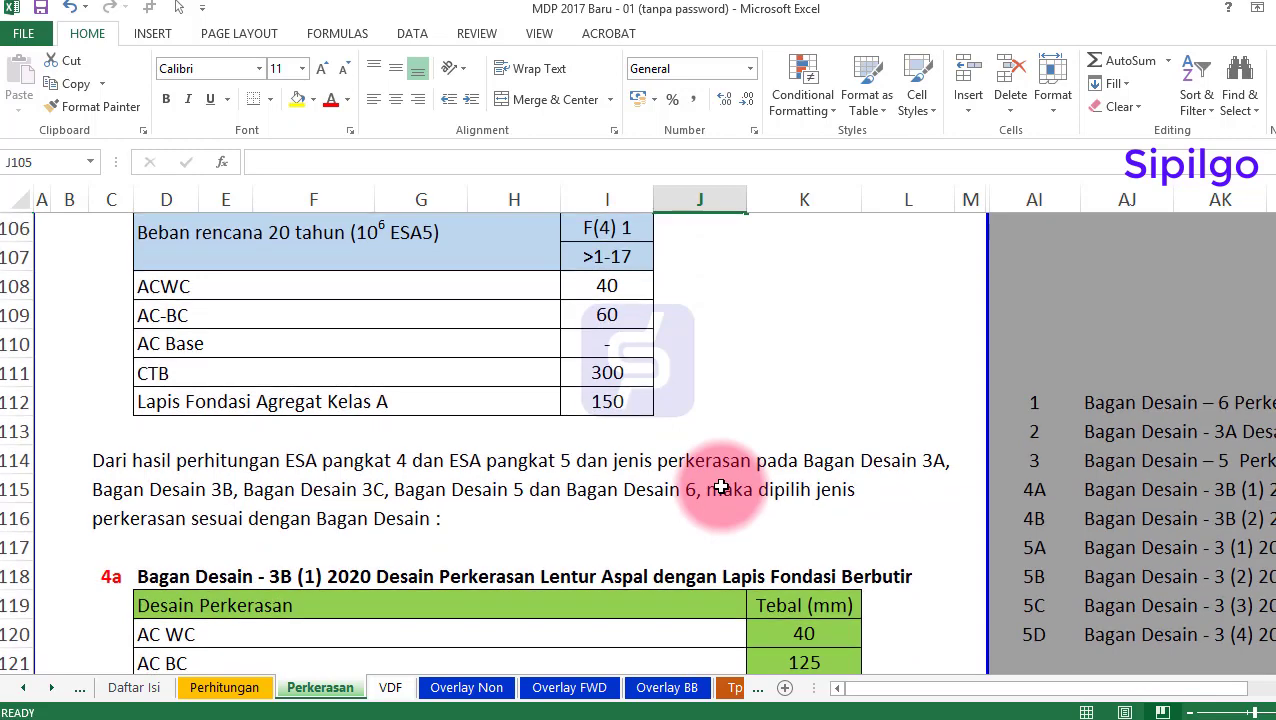
pyautogui.click(607, 287)
pyautogui.click(608, 318)
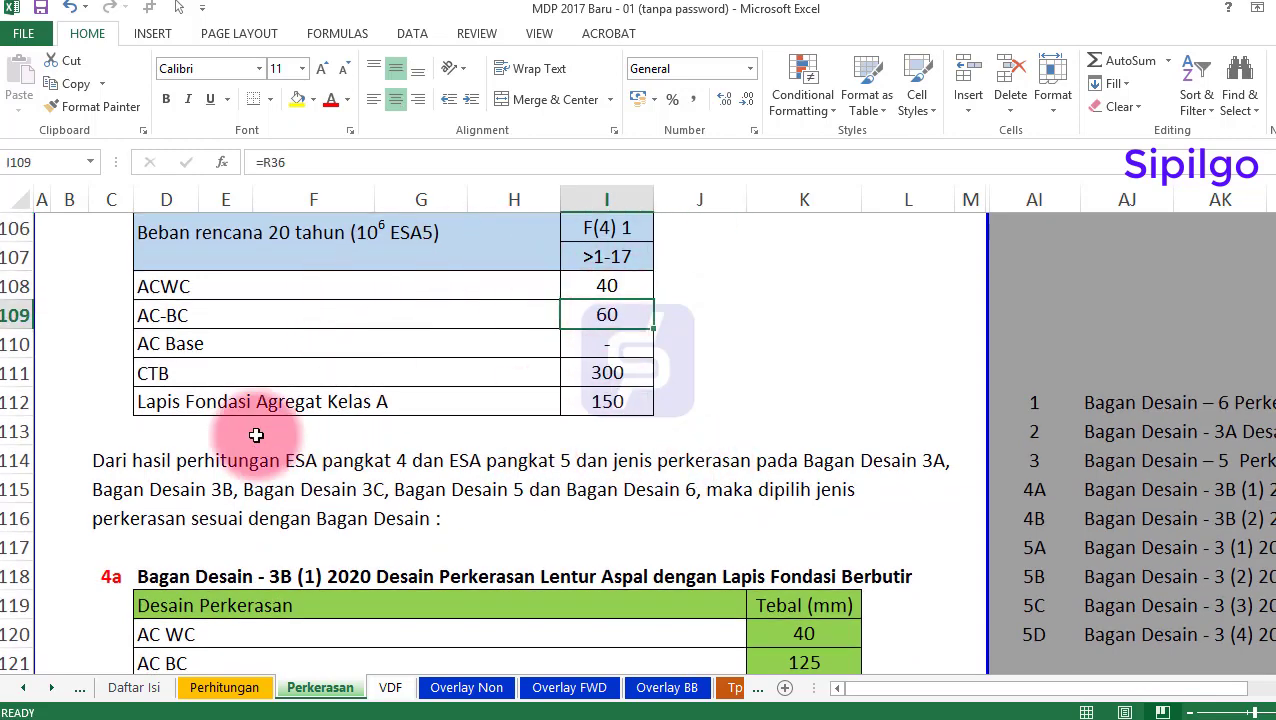
pyautogui.scroll(5, 378, 448)
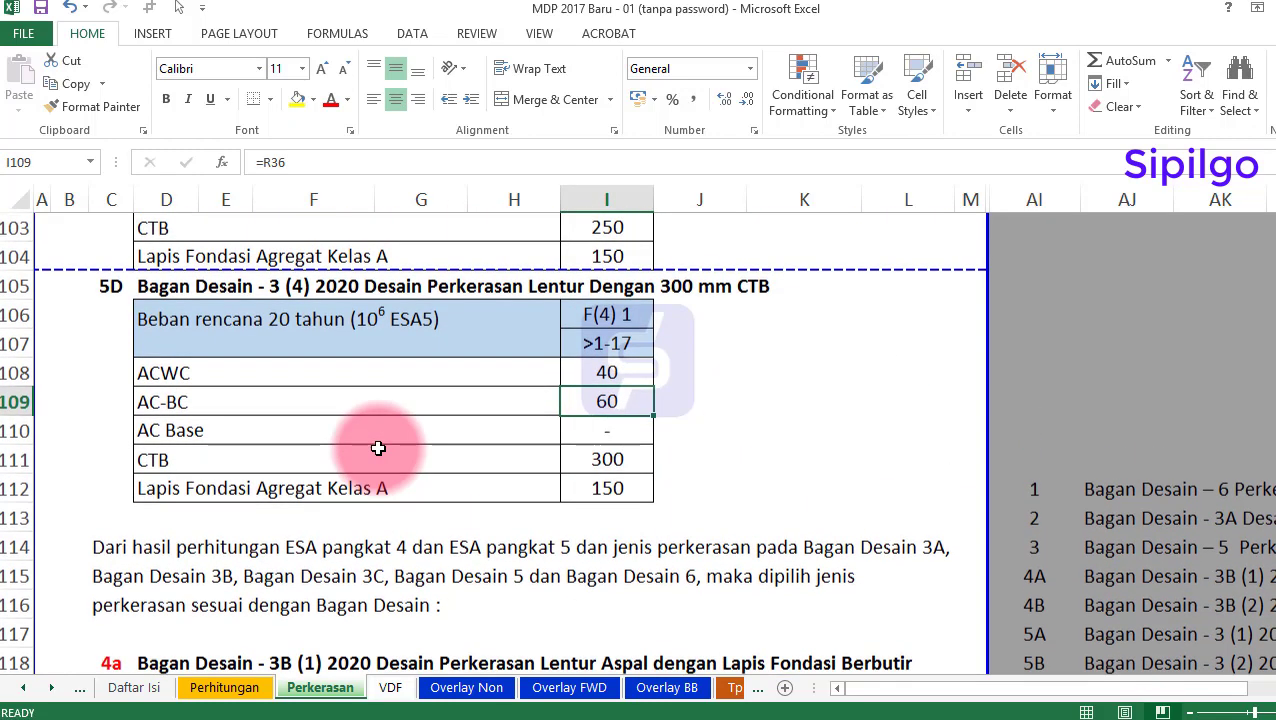
pyautogui.scroll(-4, 378, 448)
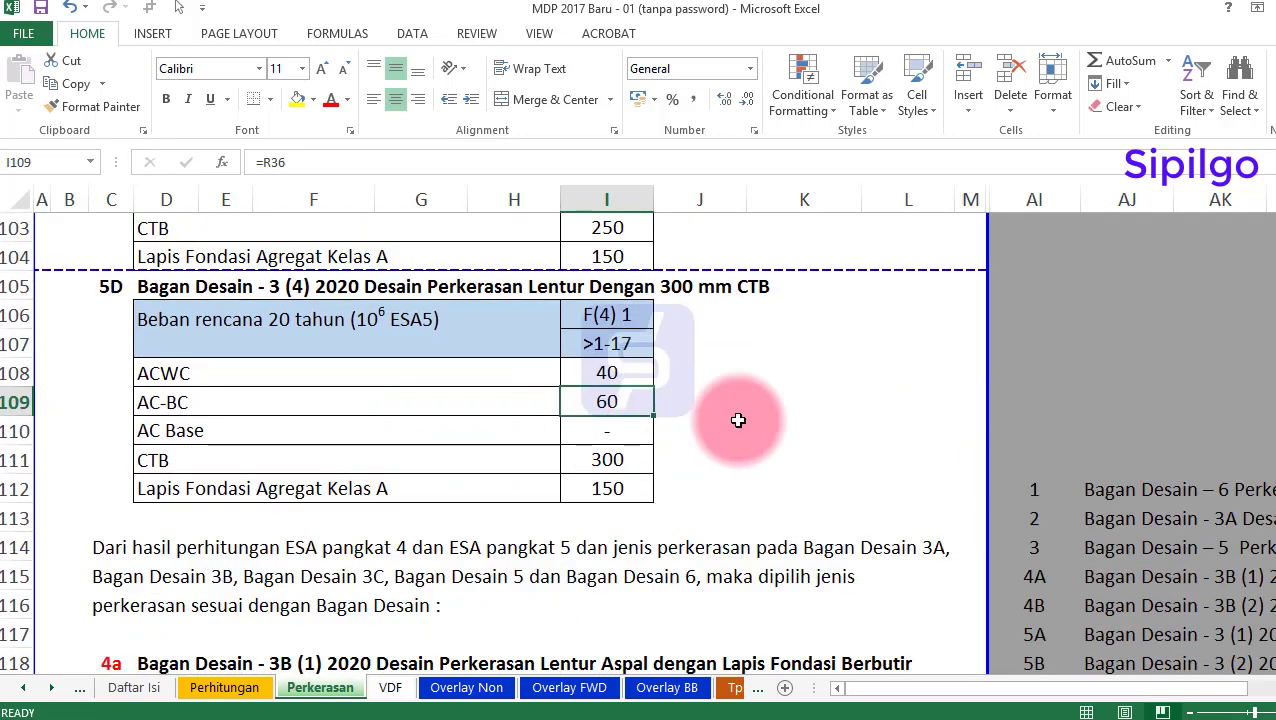
pyautogui.click(788, 408)
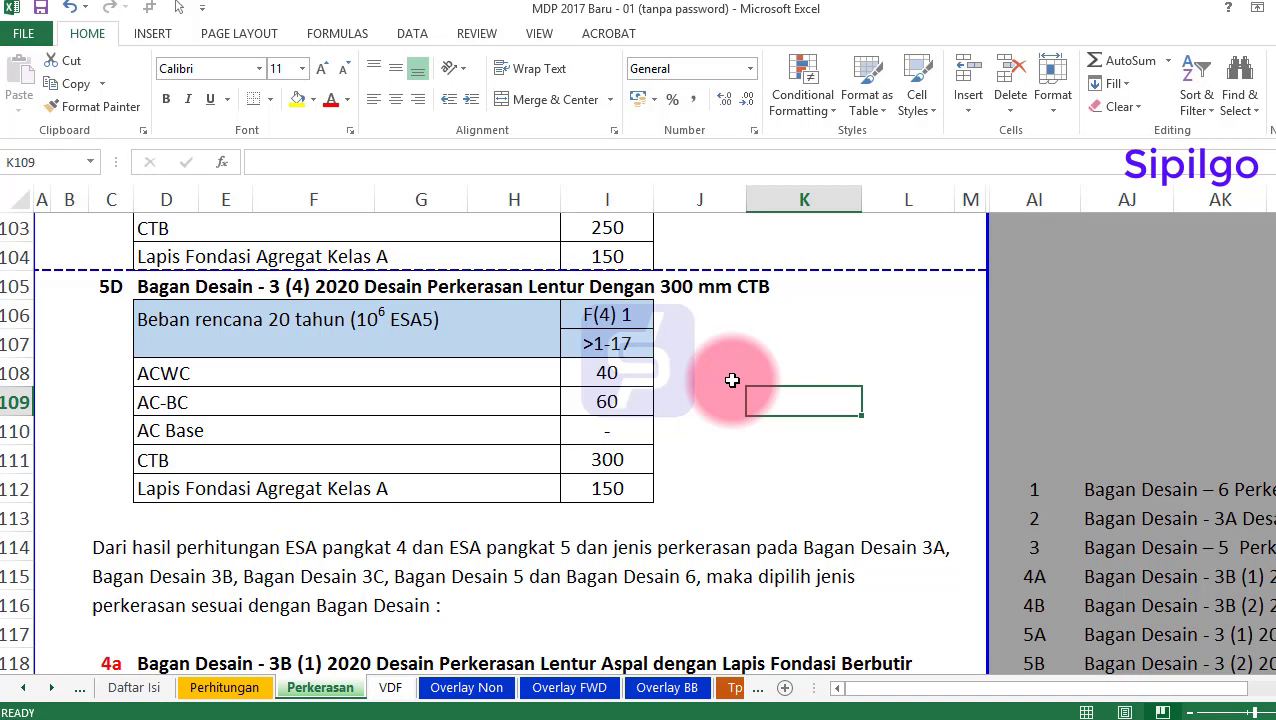
# Inspect the chosen pavement section and the alternative code cell beside the green Desain Perkerasan table title
pyautogui.scroll(-4, 732, 380)
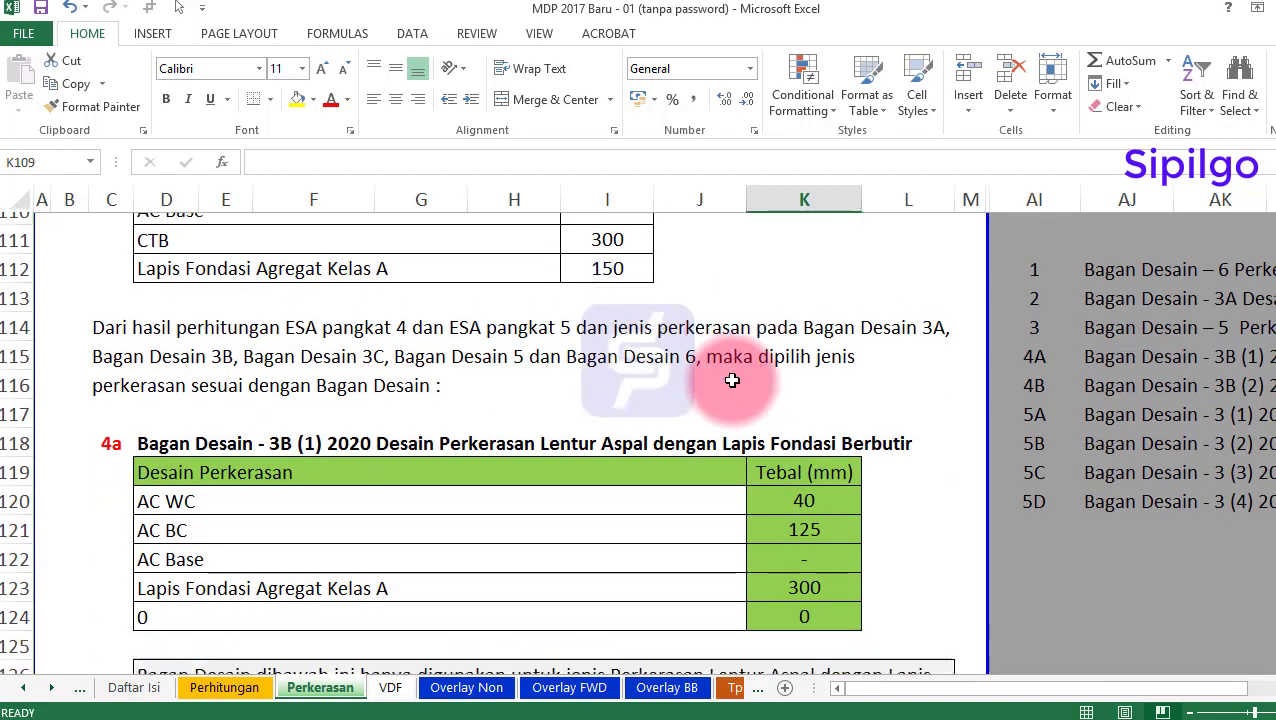
pyautogui.scroll(1, 732, 380)
pyautogui.scroll(1, 732, 380)
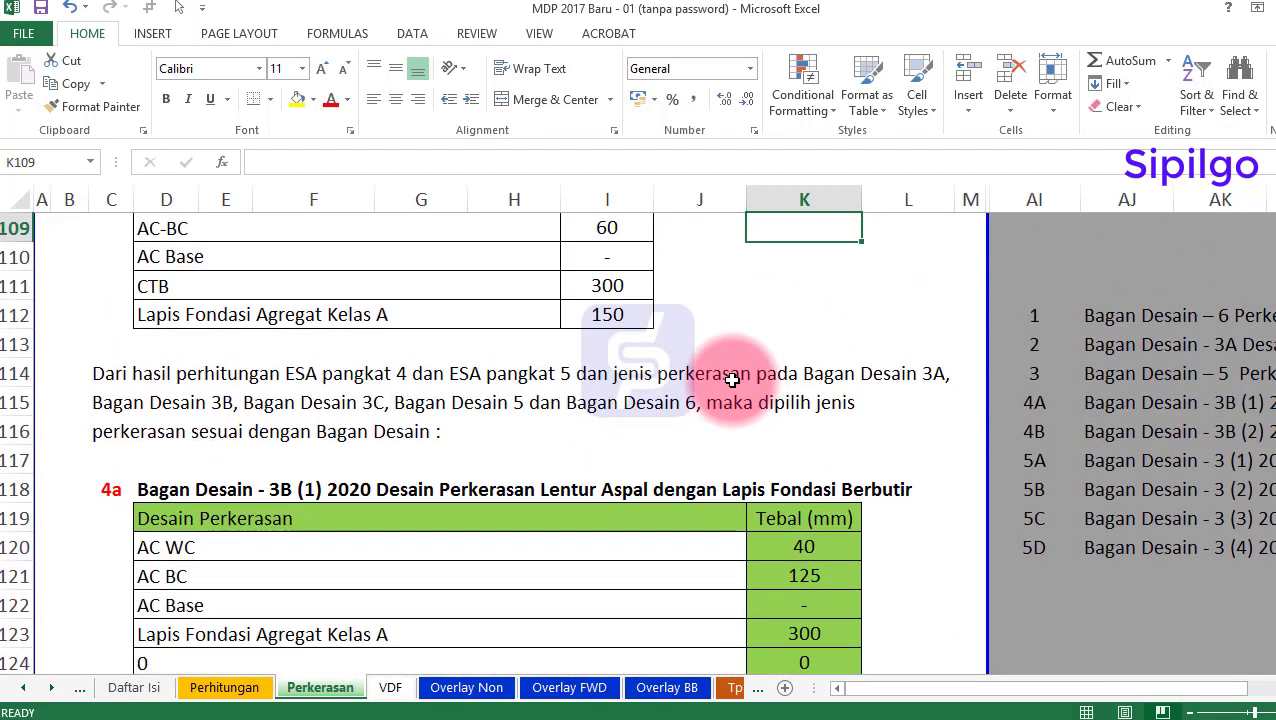
pyautogui.scroll(-1, 732, 380)
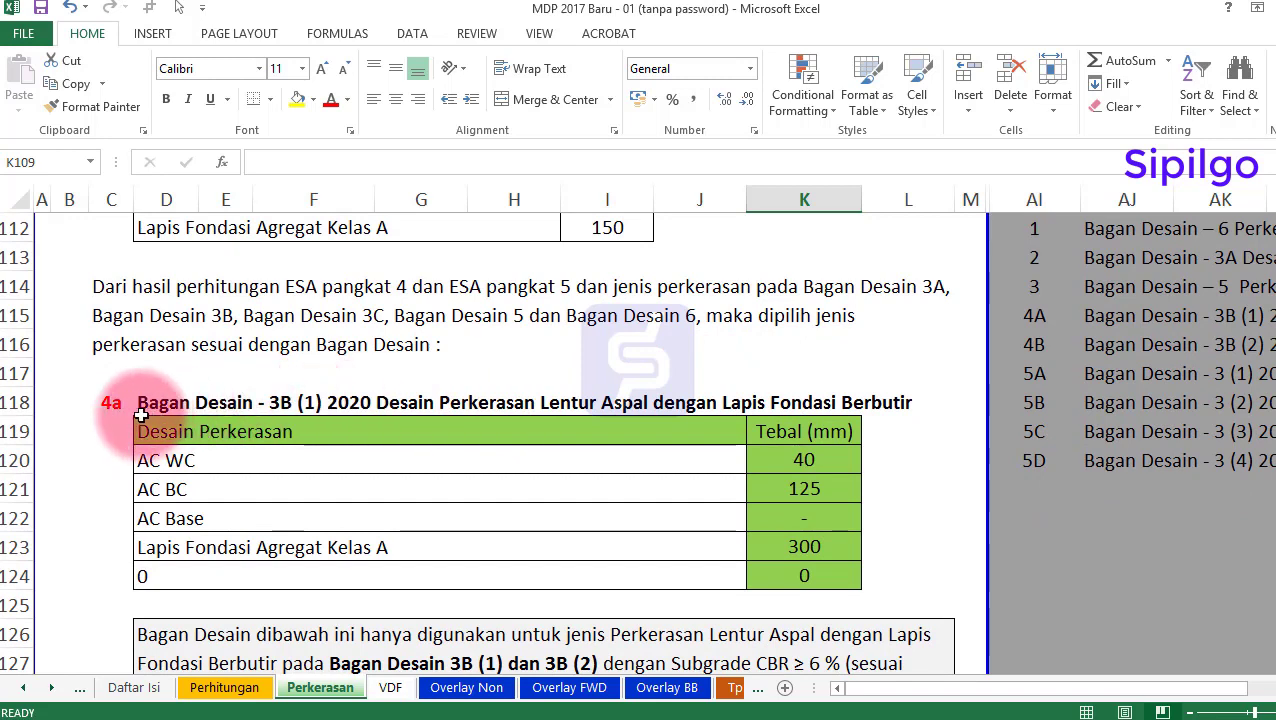
pyautogui.click(112, 403)
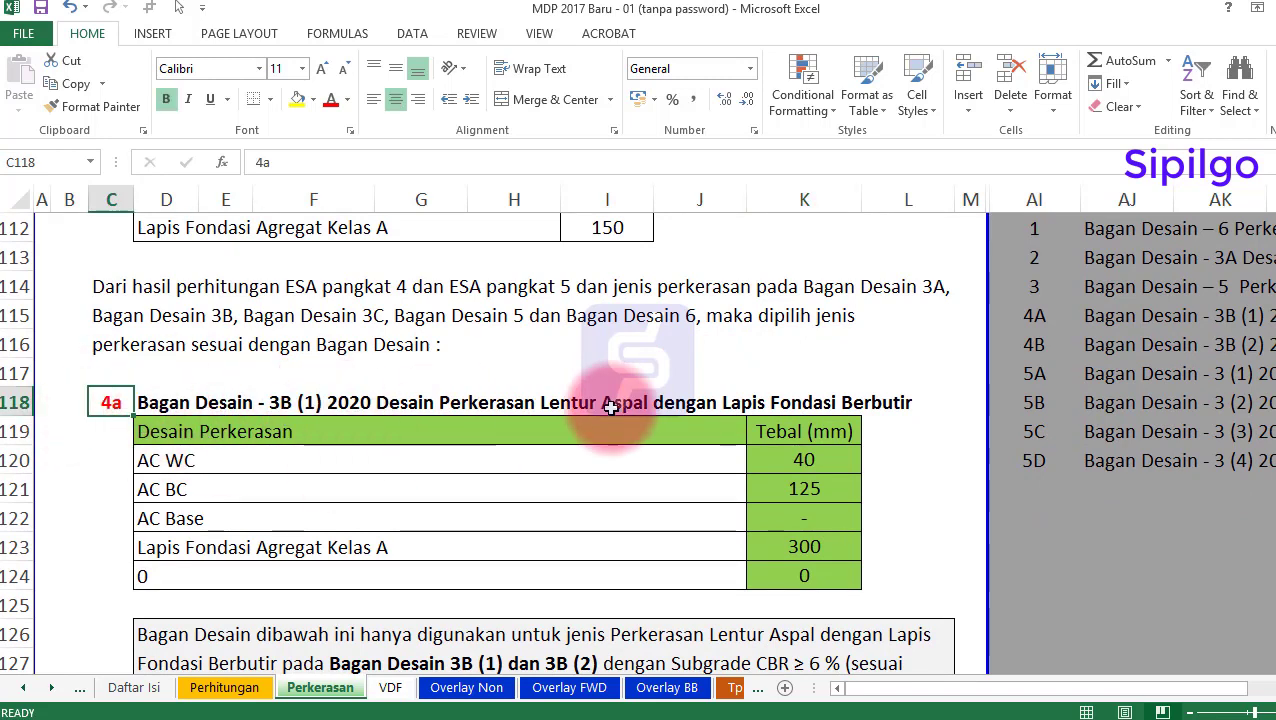
# Check the alternative code cells 5D, 5C and 5B beside the CTB table titles against the code used in the chosen pavement section
pyautogui.scroll(5, 245, 516)
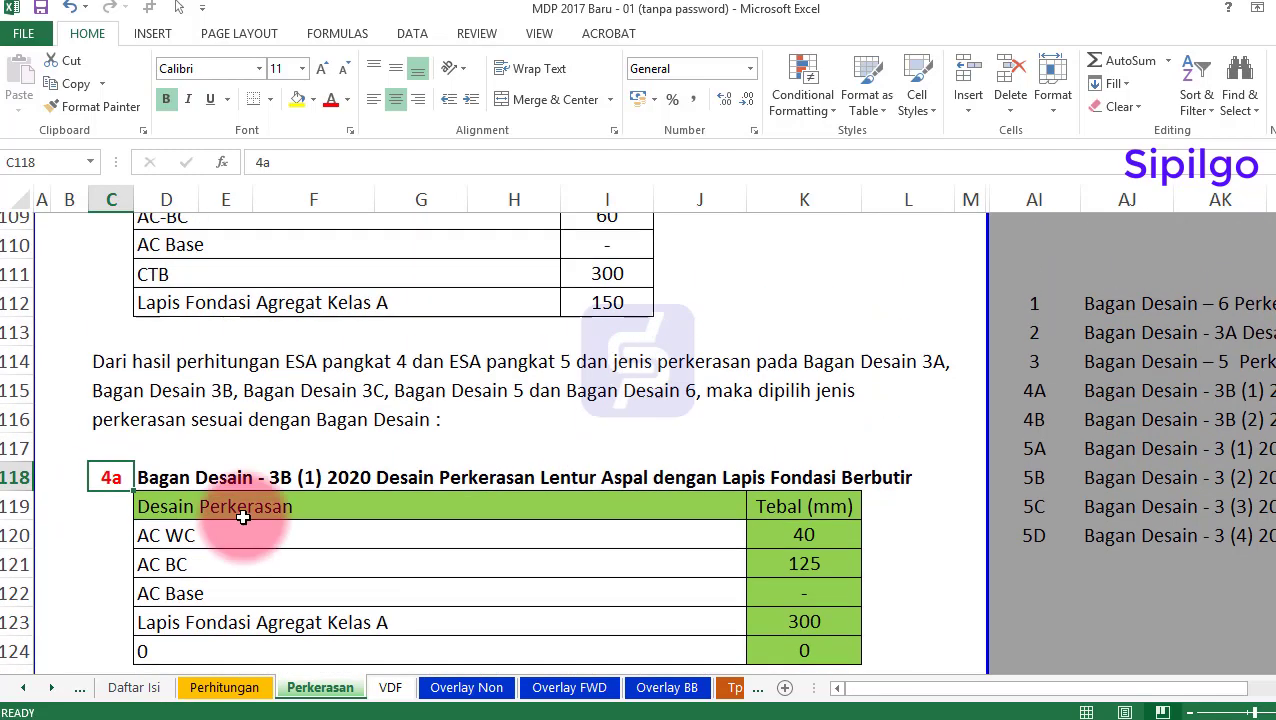
pyautogui.scroll(5, 259, 349)
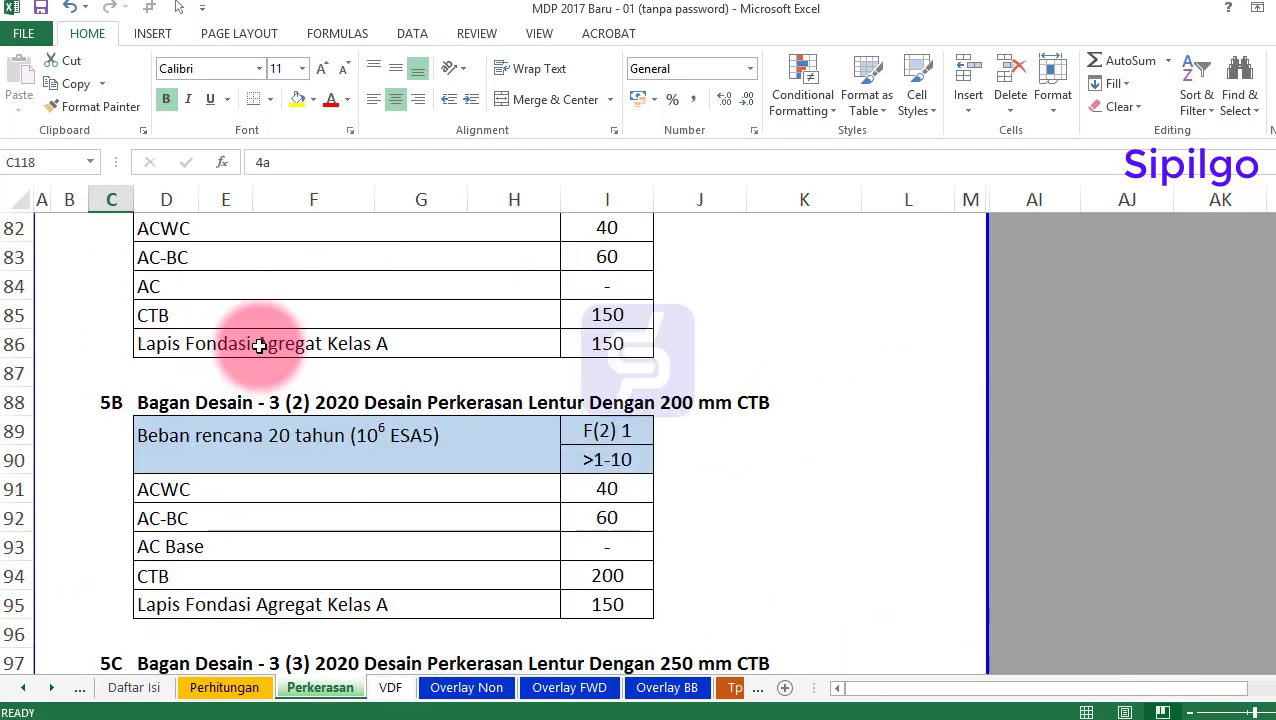
pyautogui.scroll(-3, 362, 370)
pyautogui.scroll(-6, 359, 384)
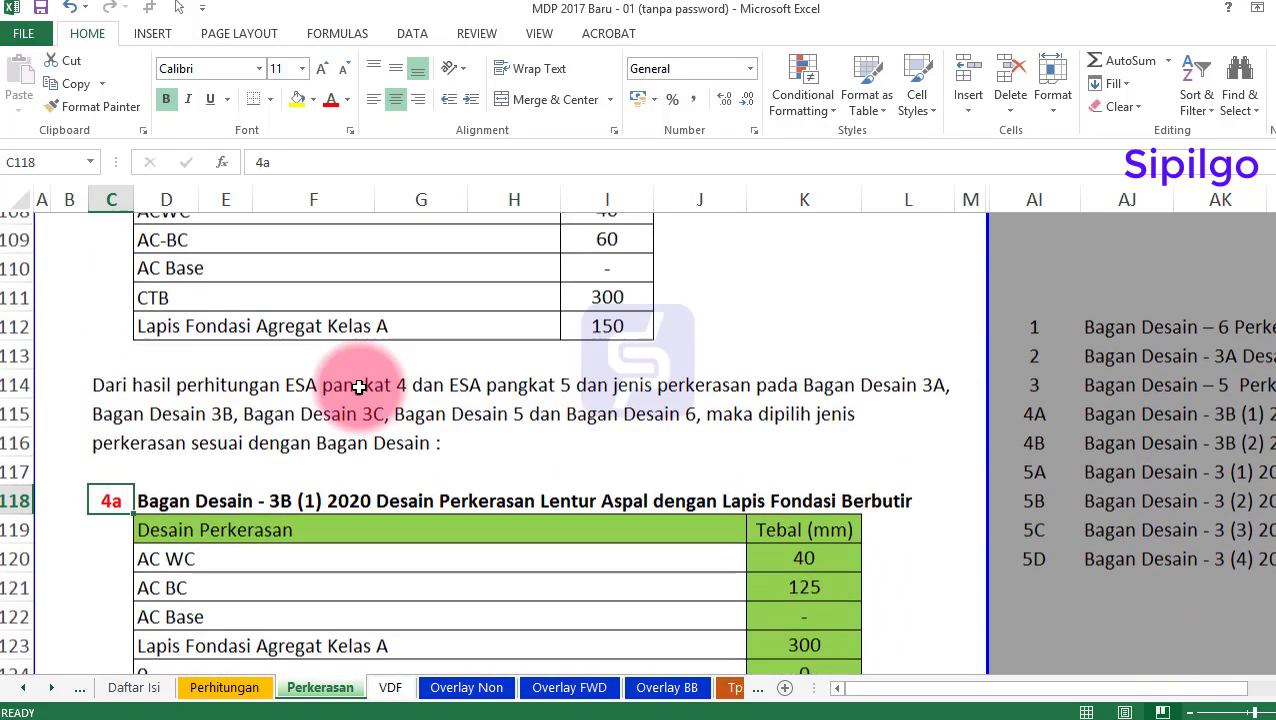
pyautogui.scroll(5, 385, 228)
pyautogui.click(113, 549)
pyautogui.click(102, 315)
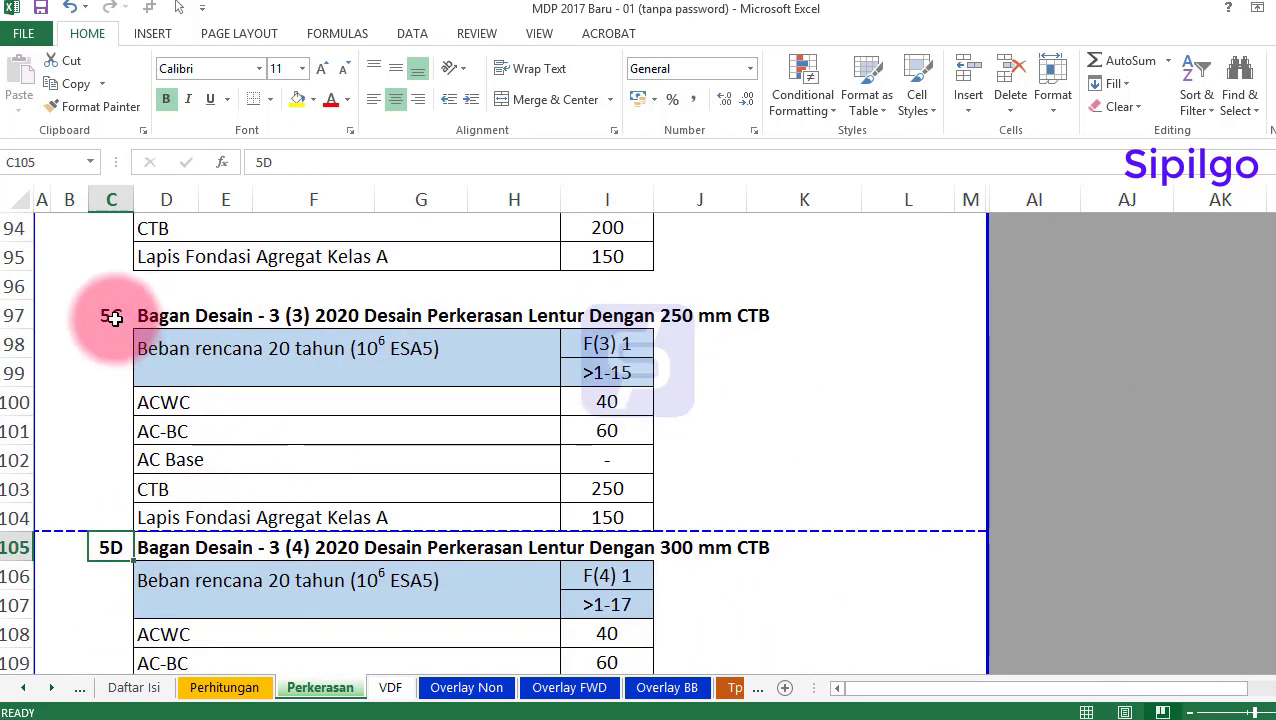
pyautogui.scroll(3, 130, 315)
pyautogui.click(117, 320)
pyautogui.scroll(-9, 584, 490)
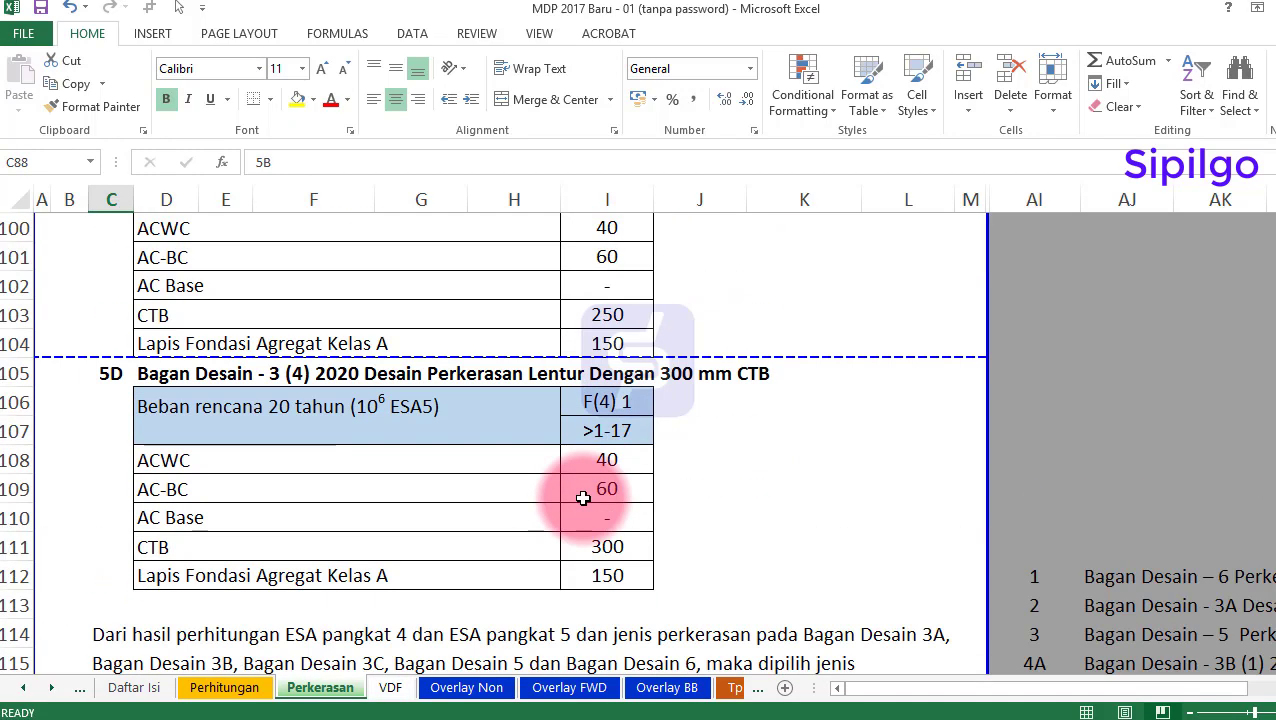
pyautogui.scroll(1, 583, 498)
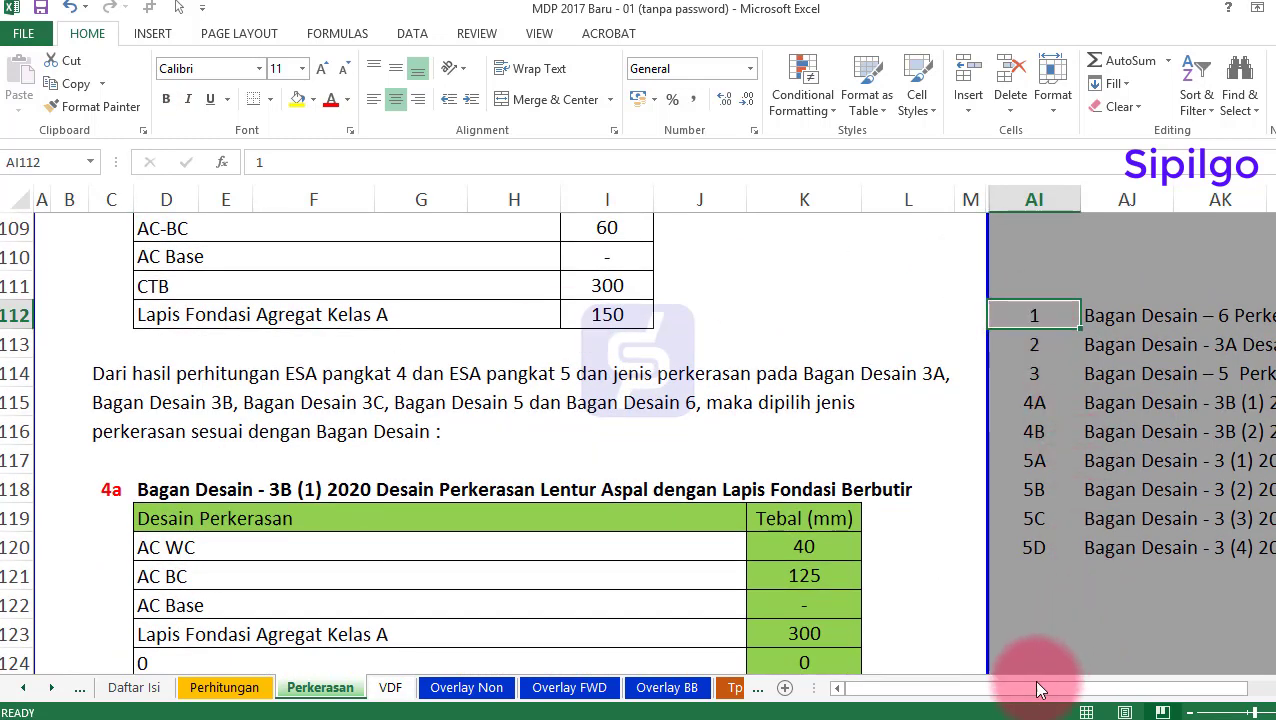
# Examine the reference list in the grey area that pairs alternative codes 1 to 5D with their Bagan Desain titles
pyautogui.moveTo(1040, 688); pyautogui.dragTo(1175, 703)
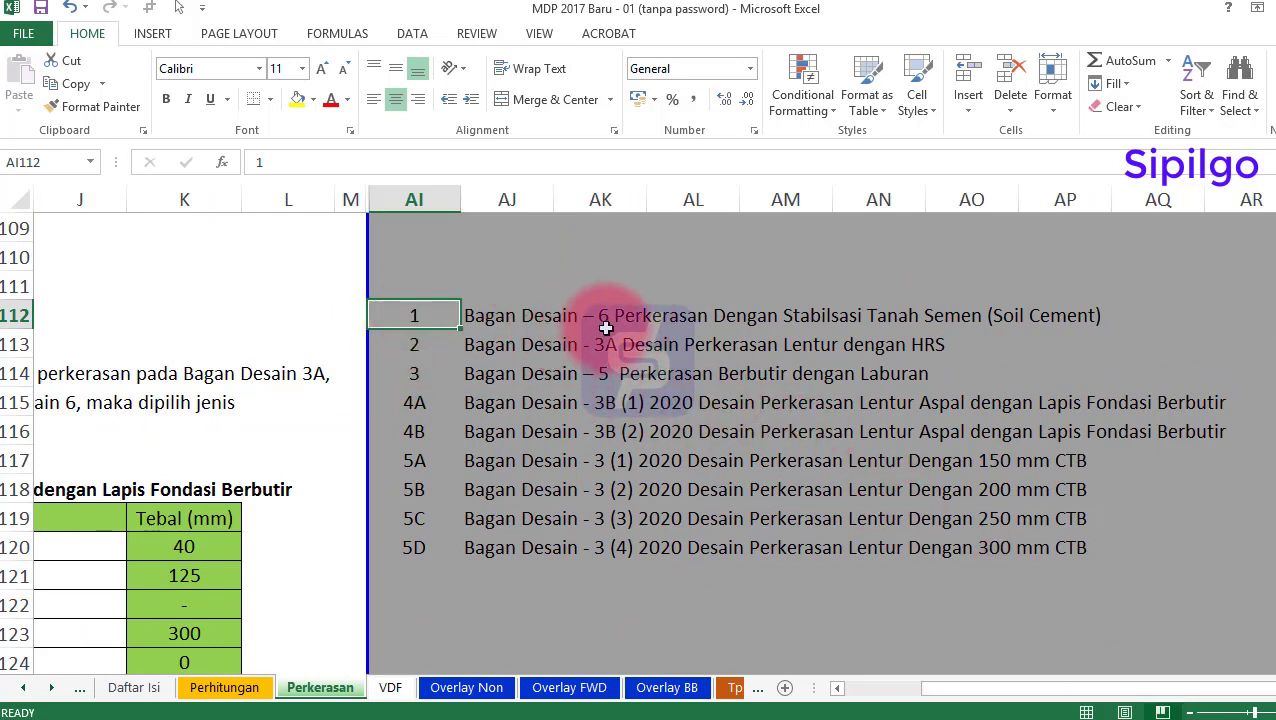
pyautogui.click(412, 346)
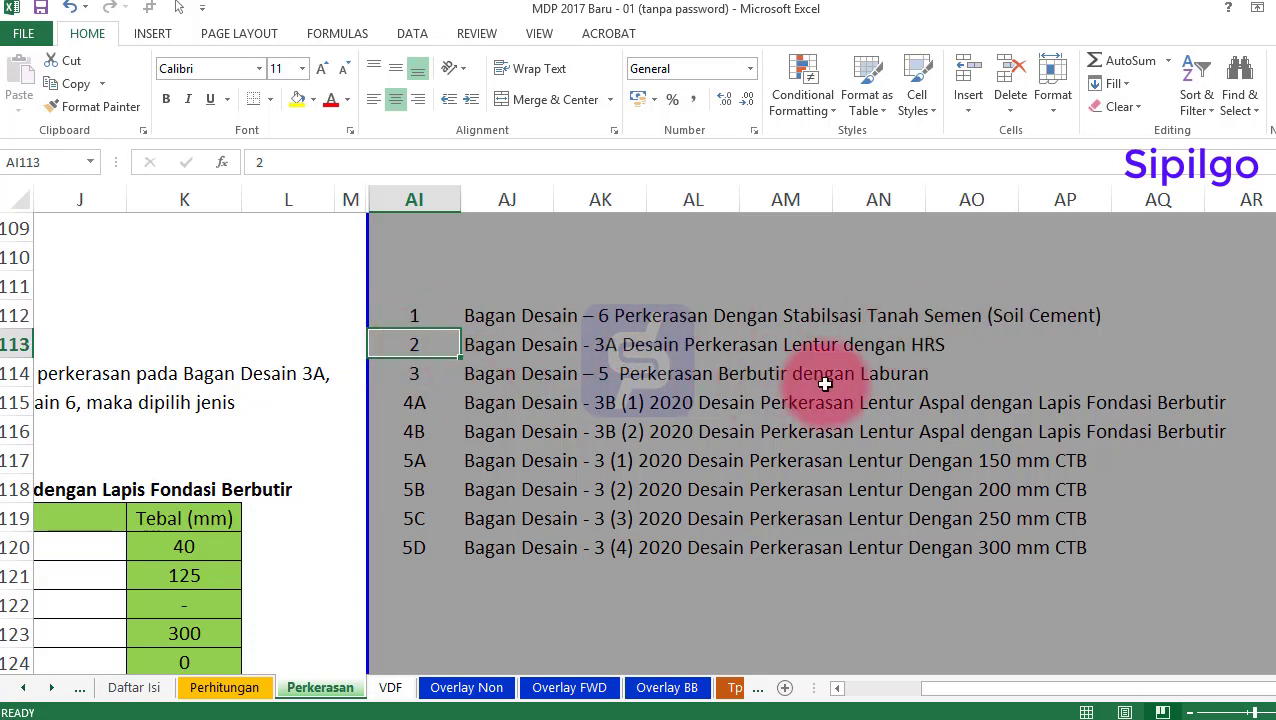
pyautogui.click(404, 373)
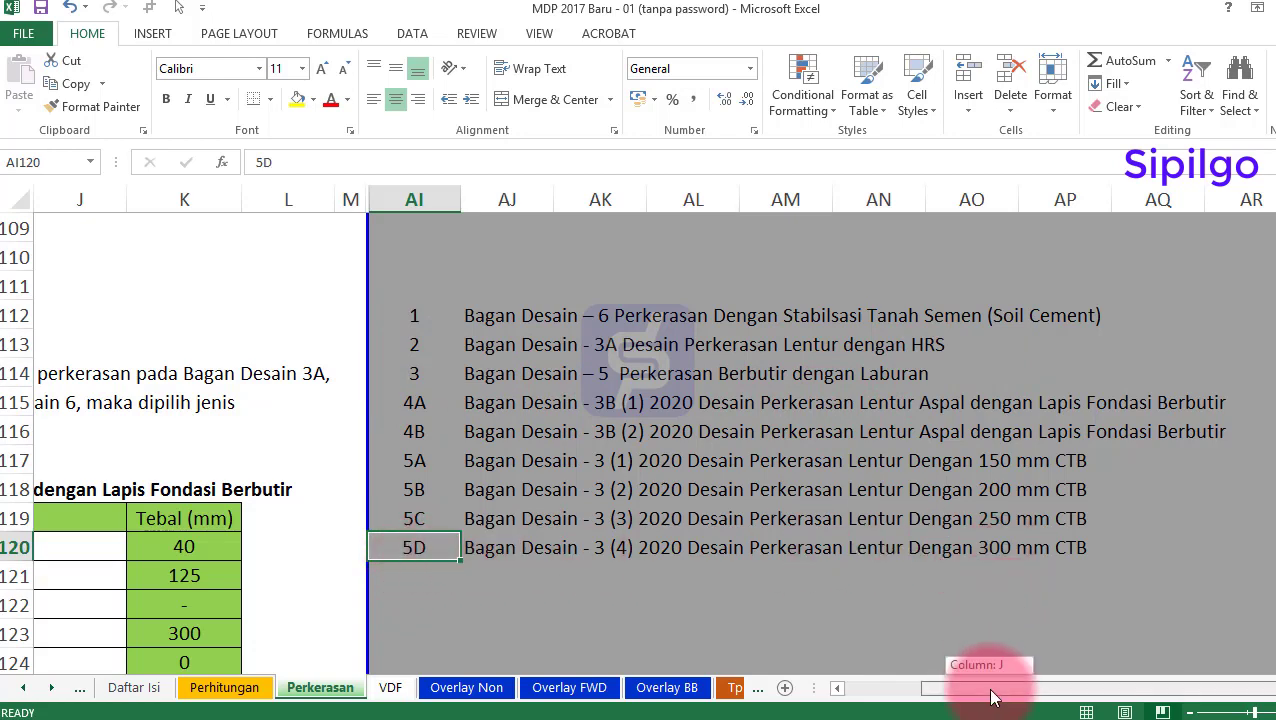
pyautogui.moveTo(993, 697); pyautogui.dragTo(980, 692)
pyautogui.moveTo(510, 316); pyautogui.dragTo(806, 545)
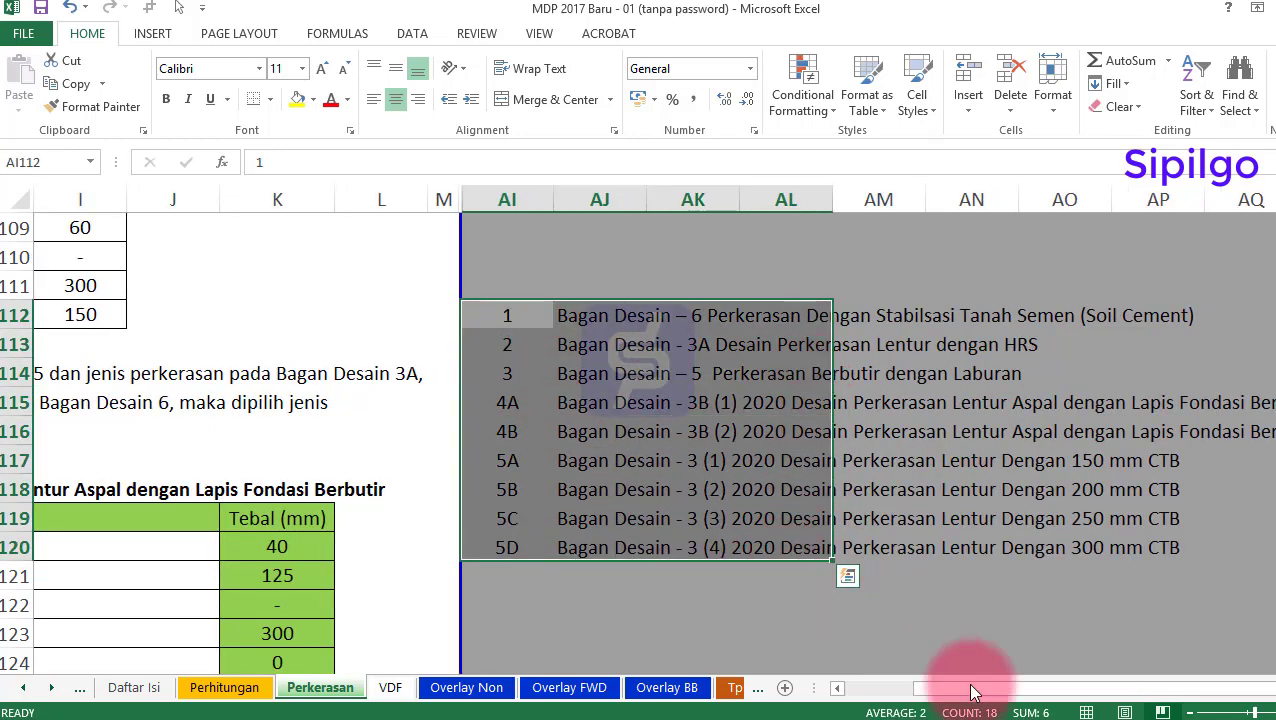
pyautogui.moveTo(1025, 690); pyautogui.dragTo(886, 695)
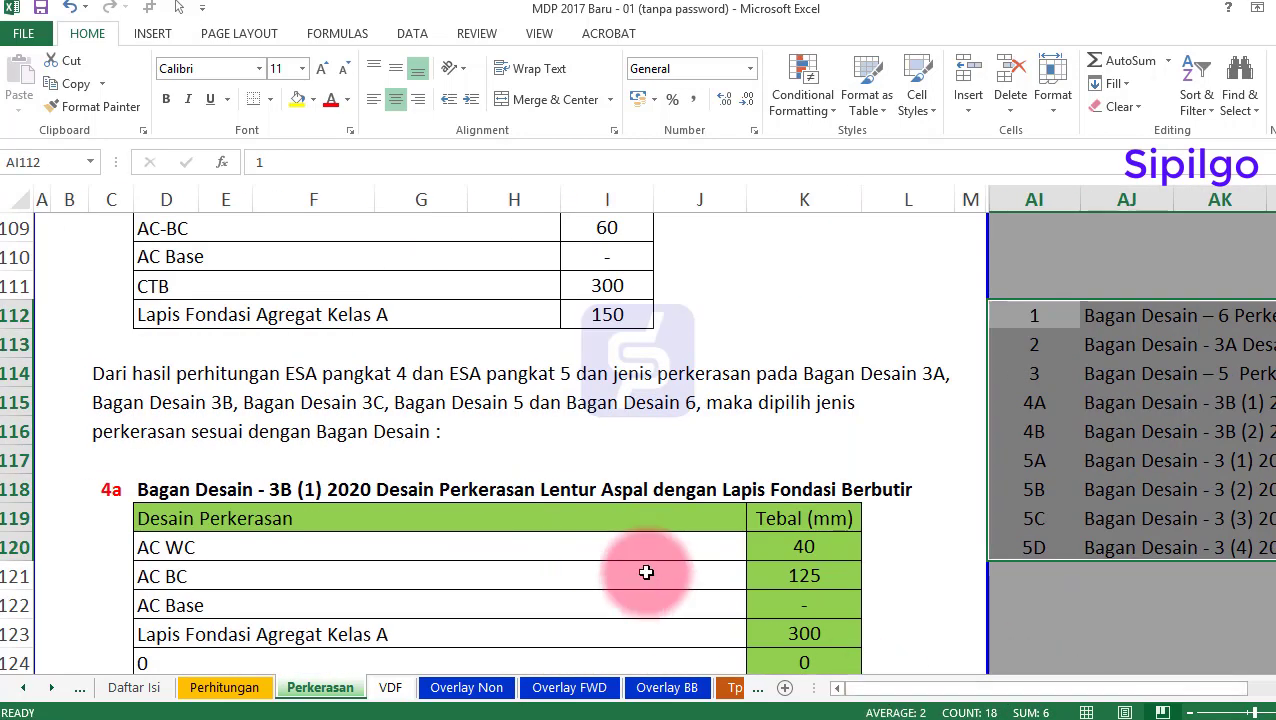
# Review the thickness column of the green Desain Perkerasan table and set the alternative code beside its title to 1
pyautogui.click(111, 489)
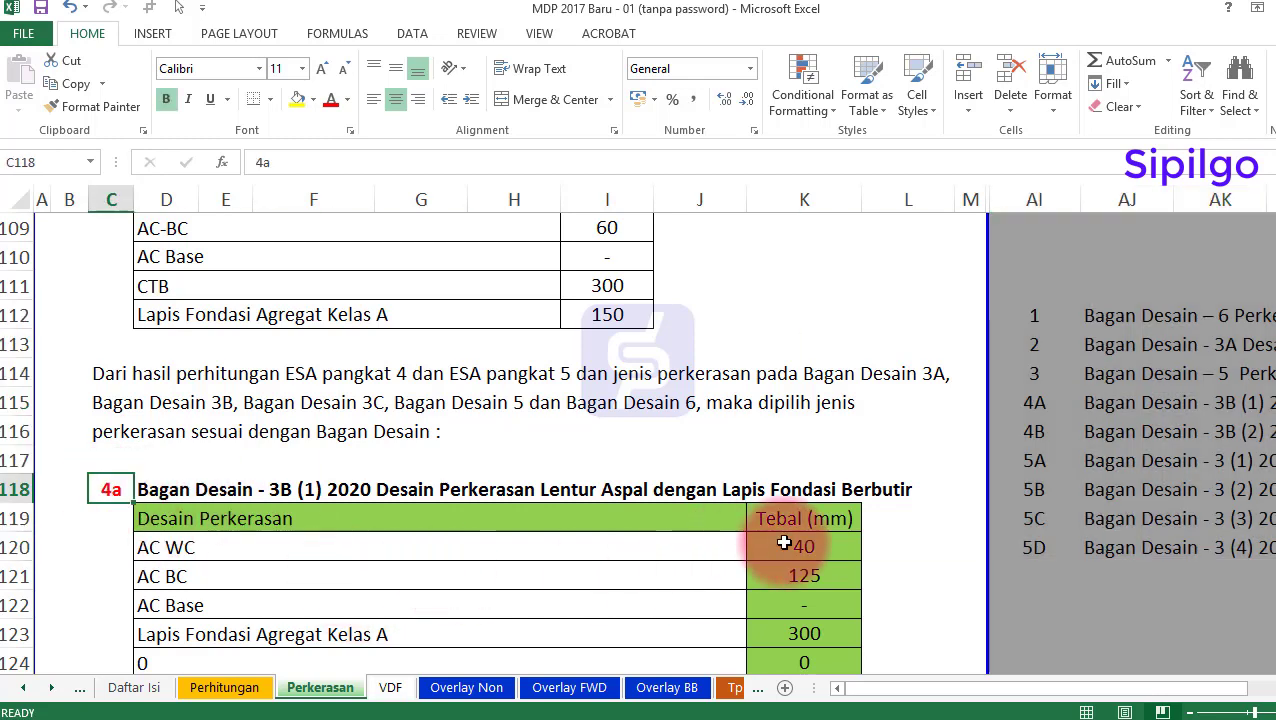
pyautogui.scroll(-1, 784, 543)
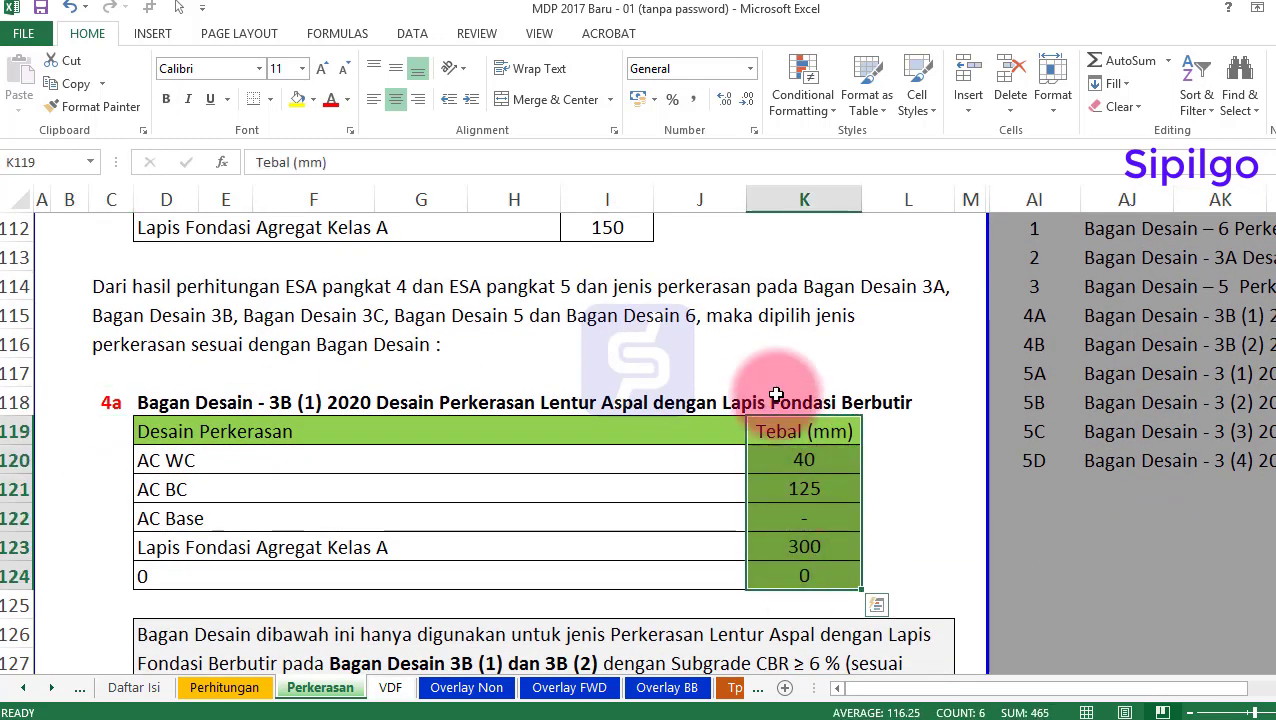
pyautogui.click(800, 372)
pyautogui.click(108, 403)
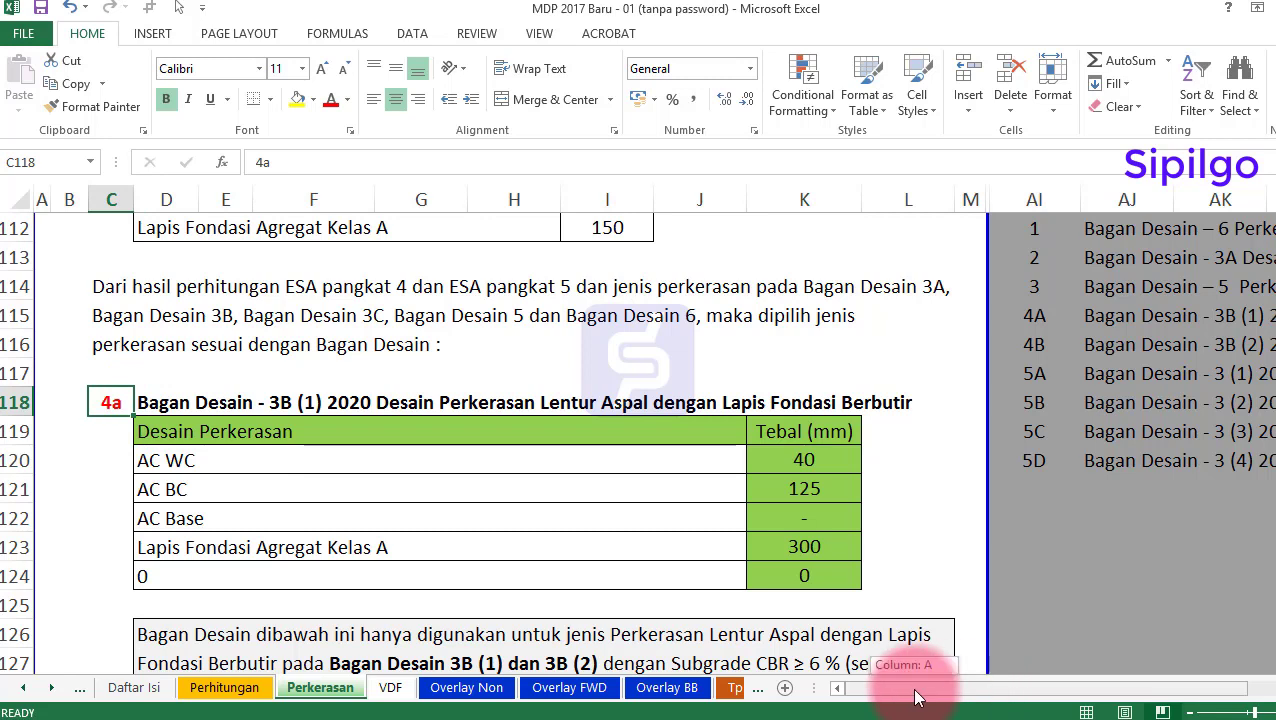
pyautogui.moveTo(918, 697); pyautogui.dragTo(940, 692)
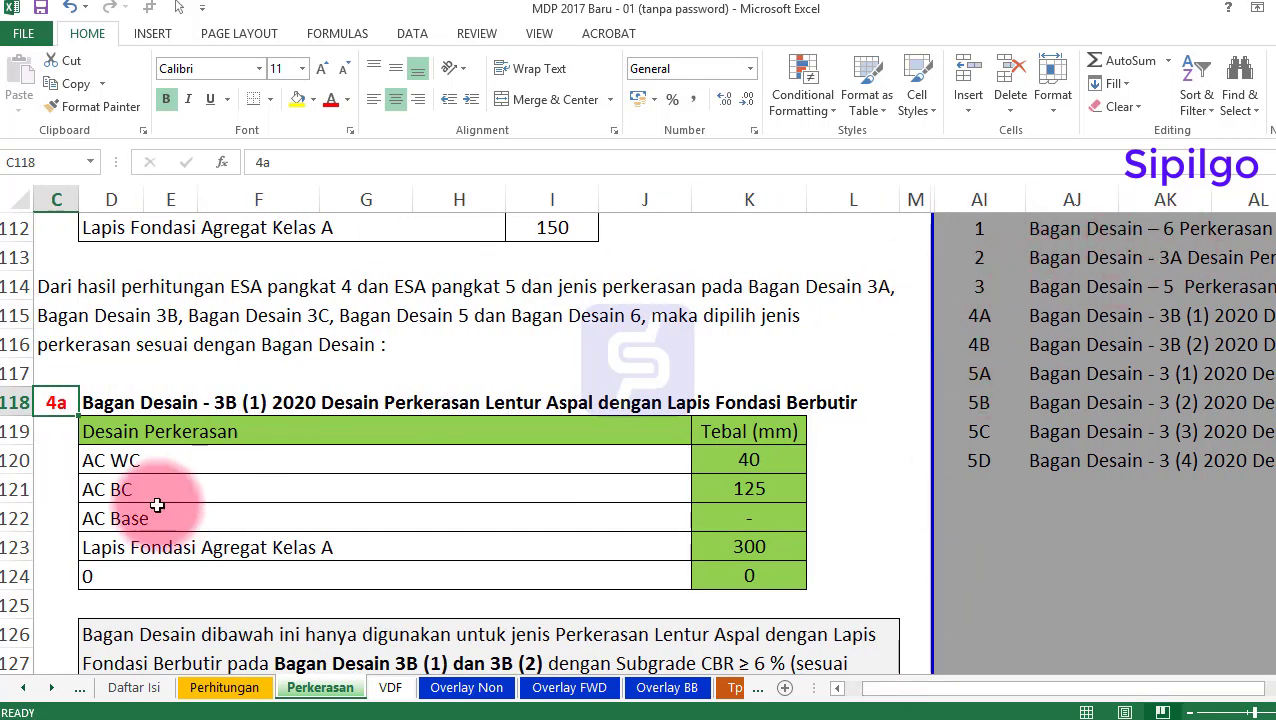
pyautogui.write('1')
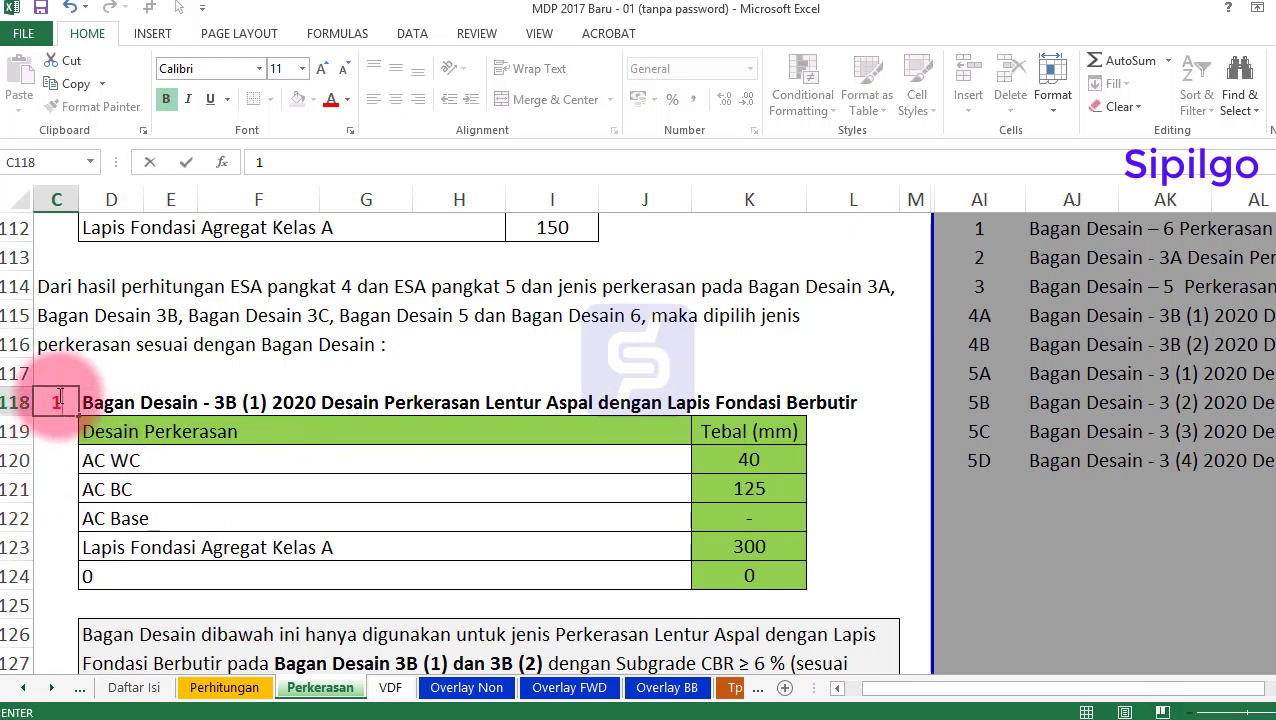
pyautogui.press('Return')
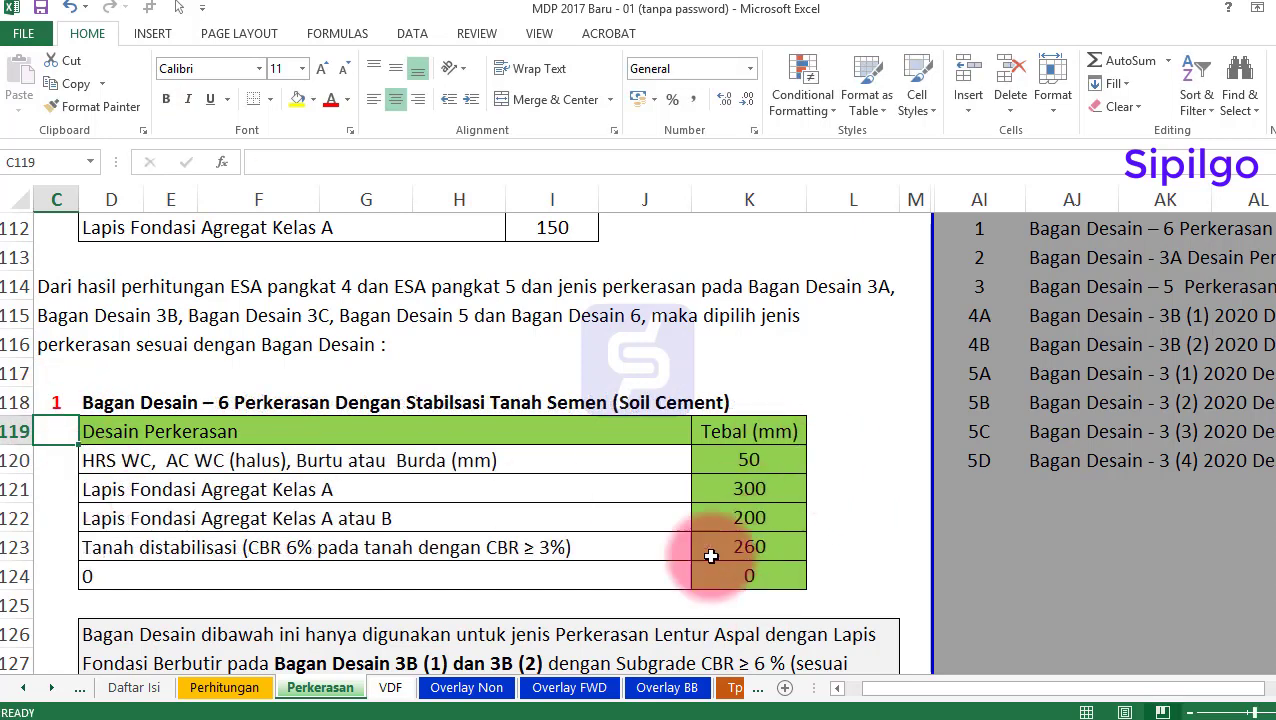
# Try alternative codes 2, 3 and 4a in turn in the code cell of the green Desain Perkerasan table
pyautogui.write('2')
pyautogui.press('Return')
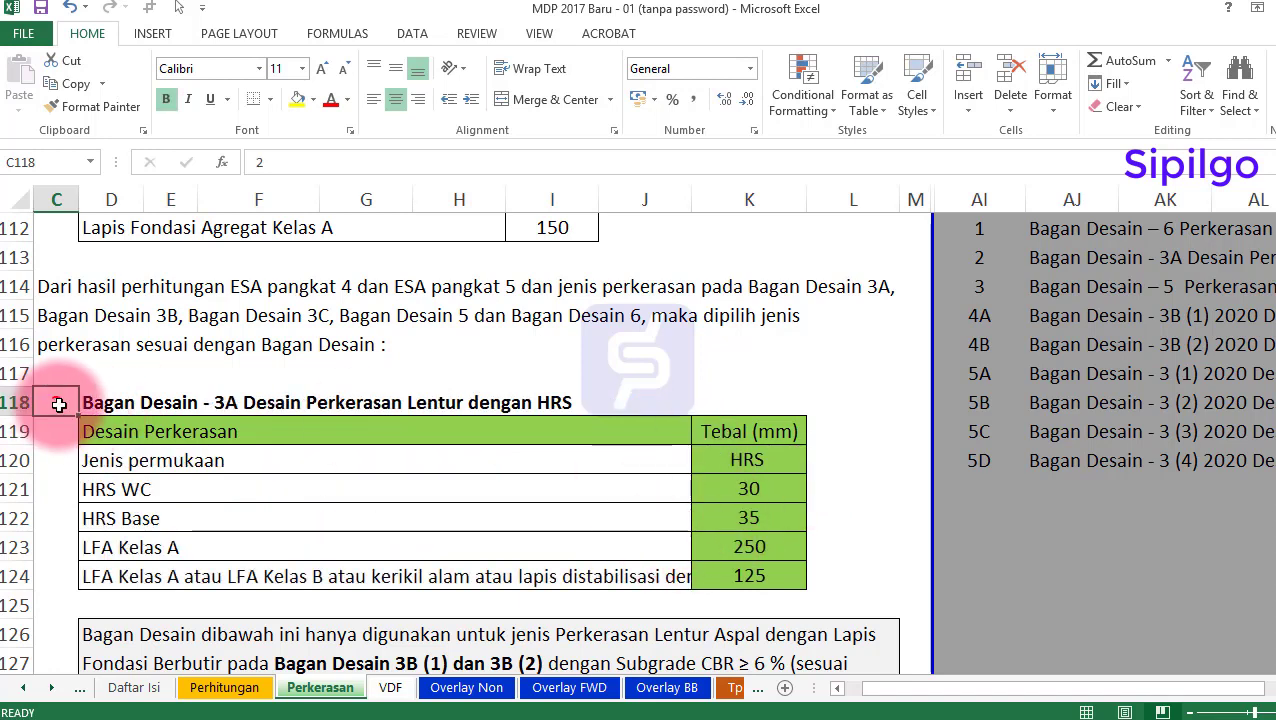
pyautogui.write('3')
pyautogui.press('Return')
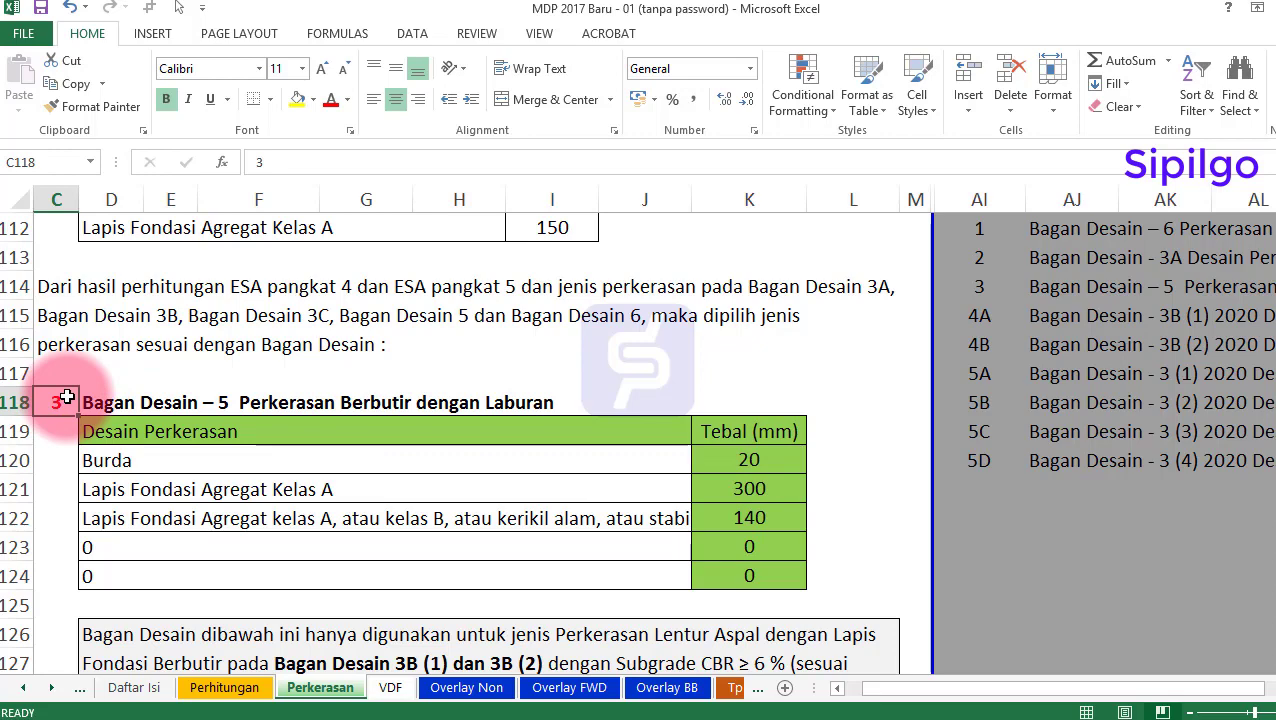
pyautogui.write('4a')
pyautogui.press('Return')
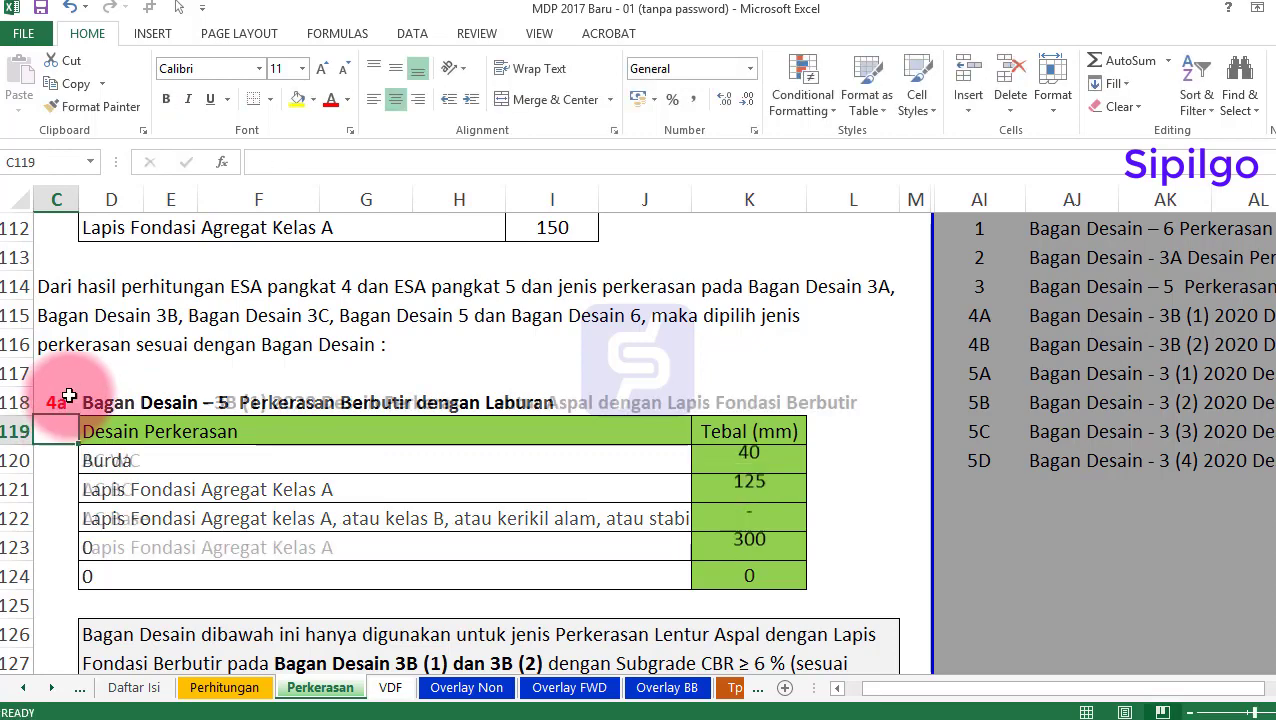
# Check the code cells of the 300 mm and 250 mm CTB tables and set the chosen design's alternative code to 5a
pyautogui.scroll(3, 255, 444)
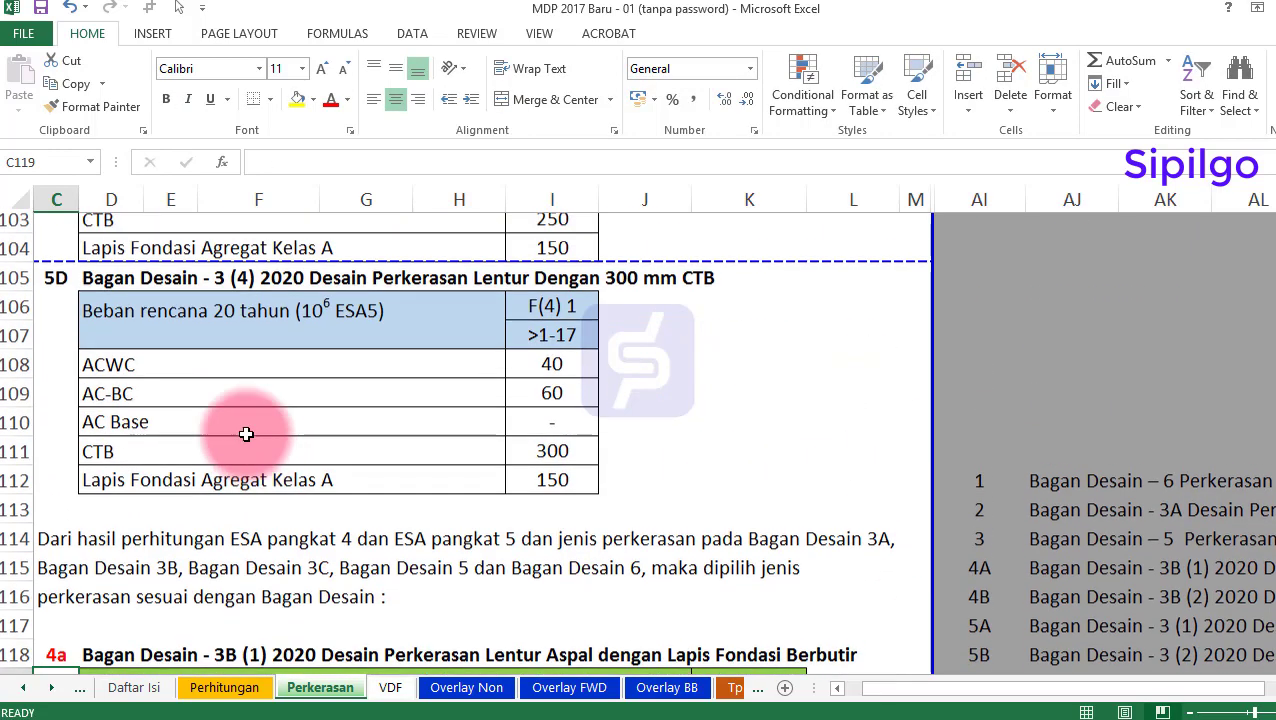
pyautogui.click(40, 308)
pyautogui.scroll(2, 307, 430)
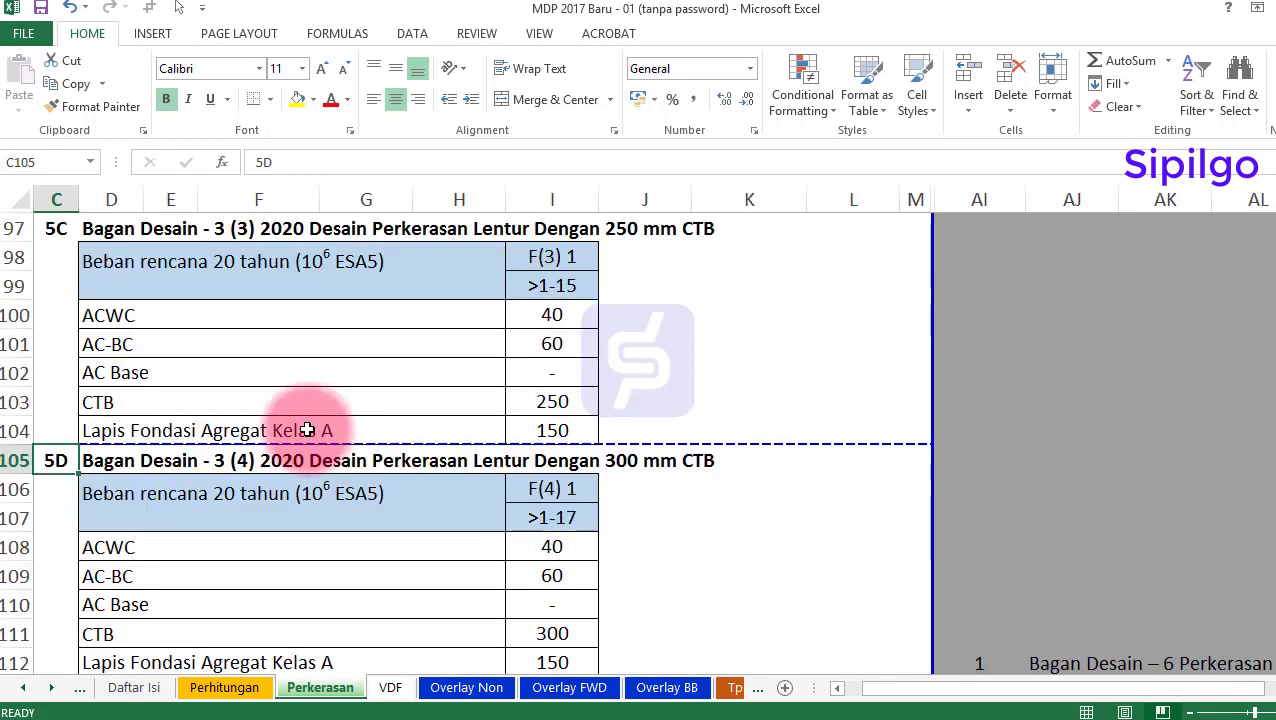
pyautogui.click(60, 226)
pyautogui.scroll(-5, 513, 557)
pyautogui.click(45, 402)
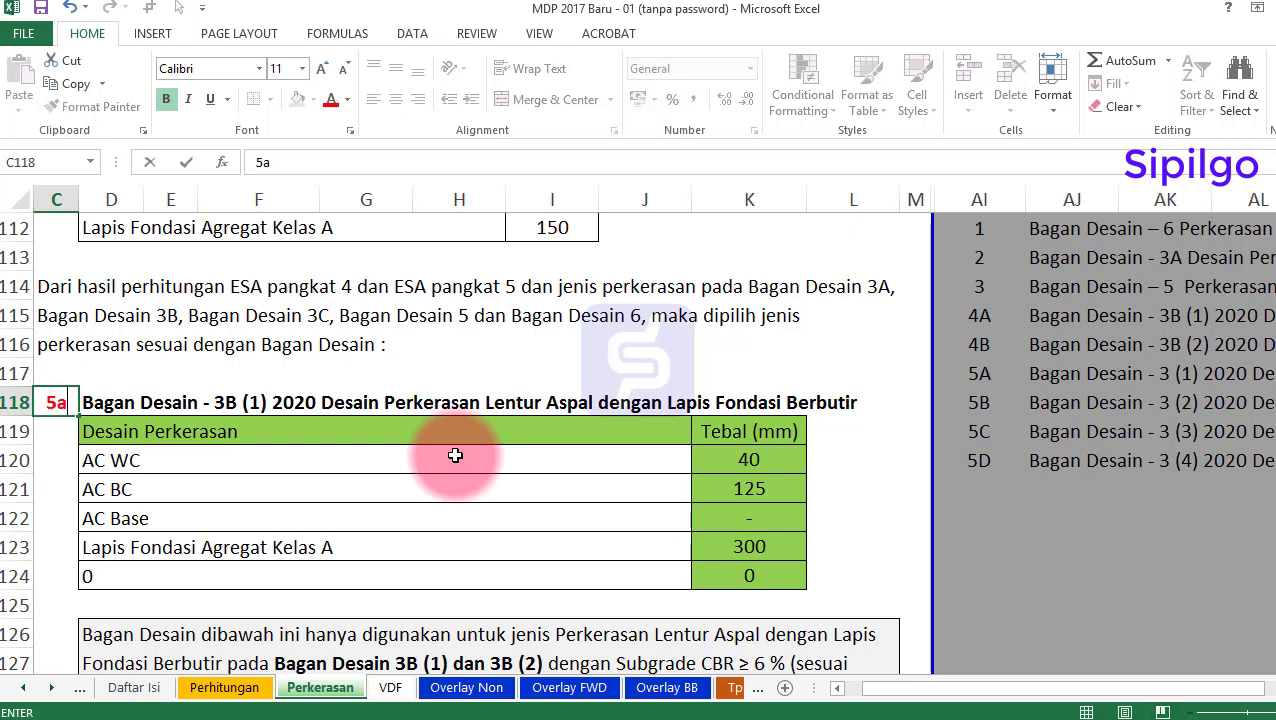
pyautogui.press('Return')
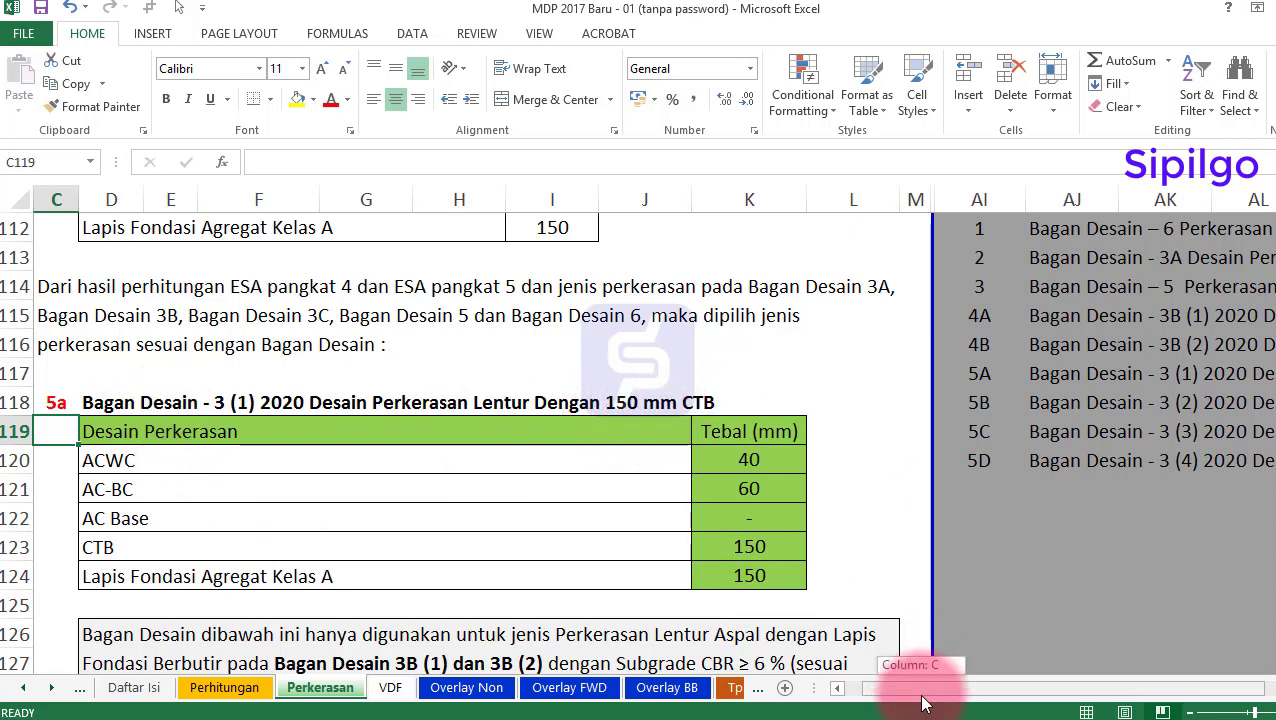
# Check entry 5A in the grey reference list and set the chosen design's alternative code to 5b
pyautogui.moveTo(922, 697); pyautogui.dragTo(969, 697)
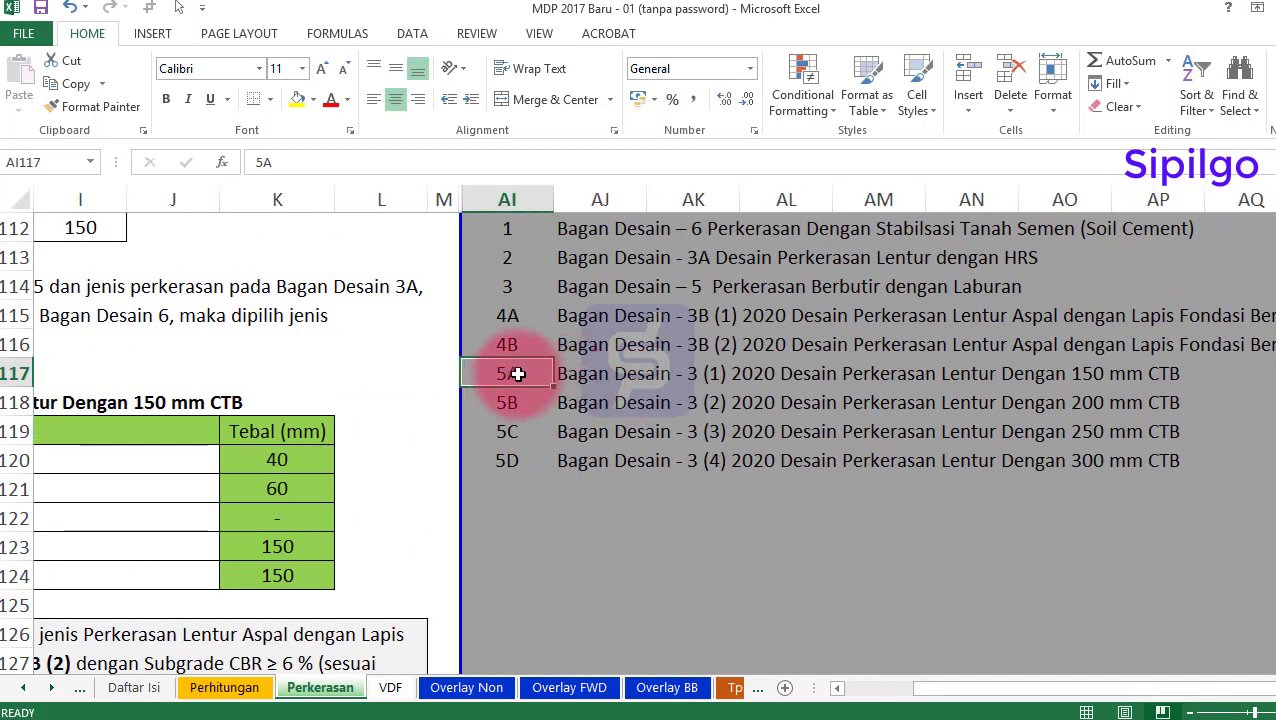
pyautogui.moveTo(1059, 684); pyautogui.dragTo(912, 681)
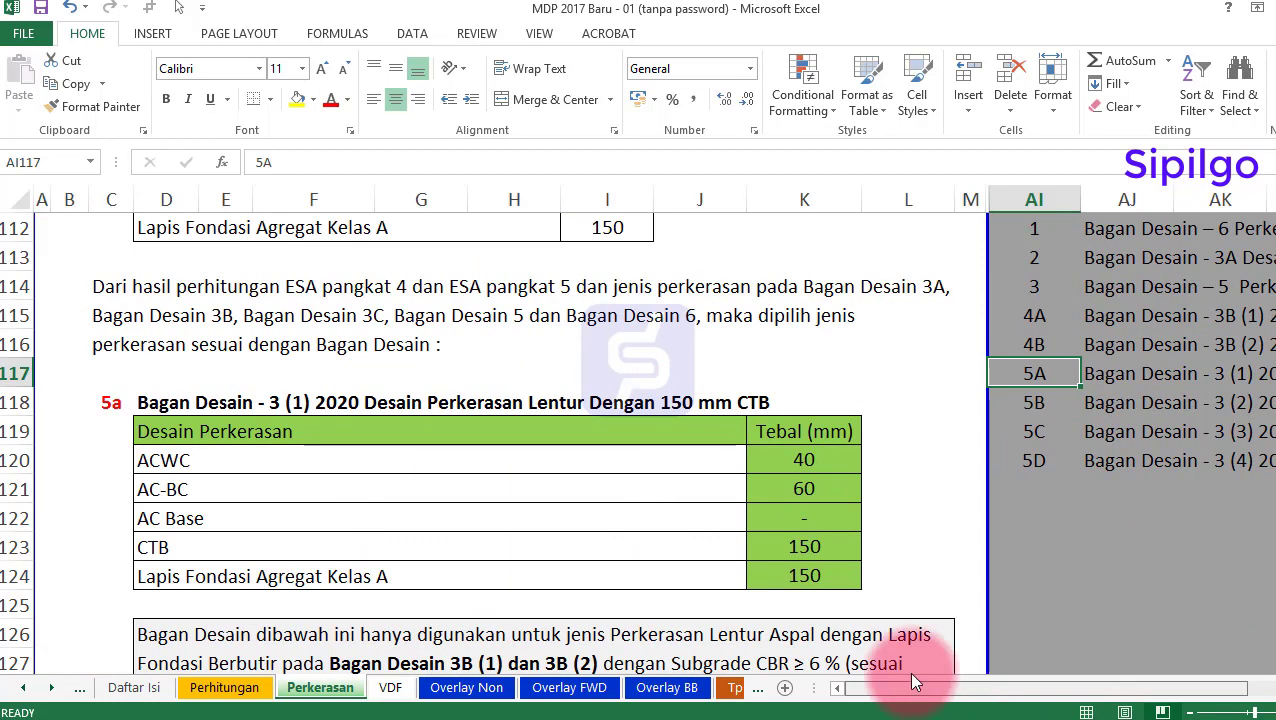
pyautogui.click(111, 402)
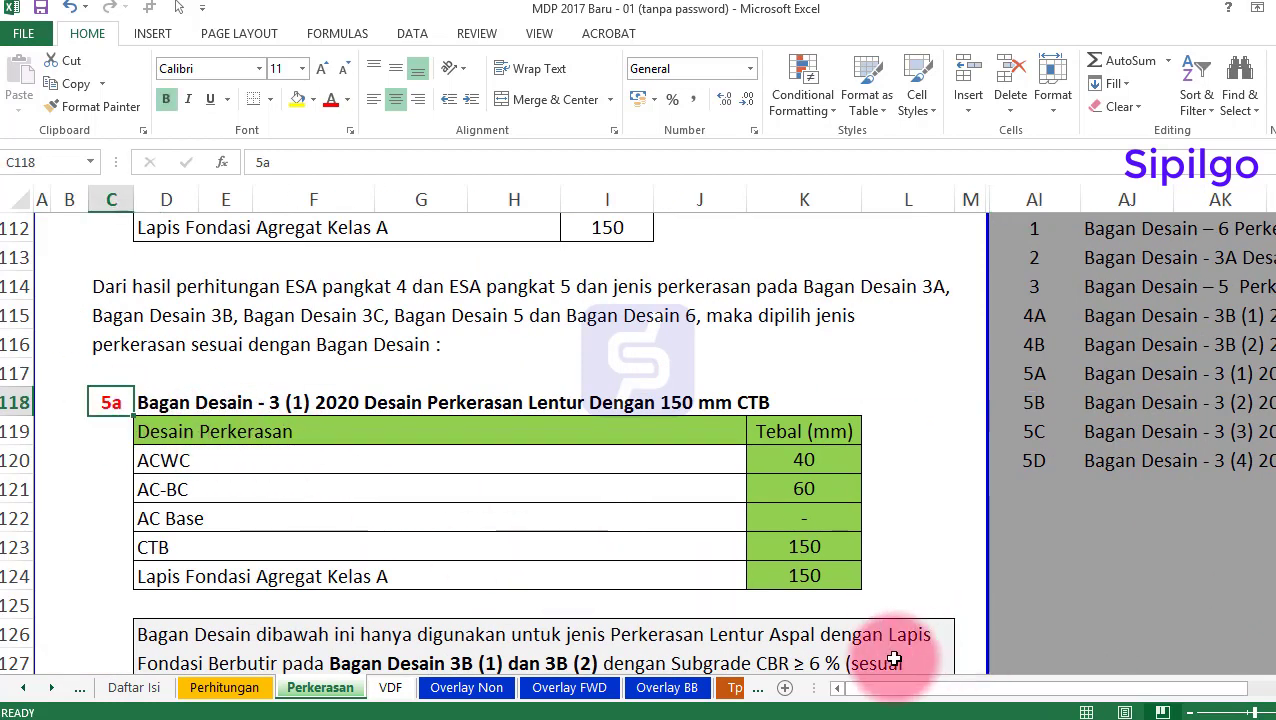
pyautogui.write('5')
pyautogui.press('Return')
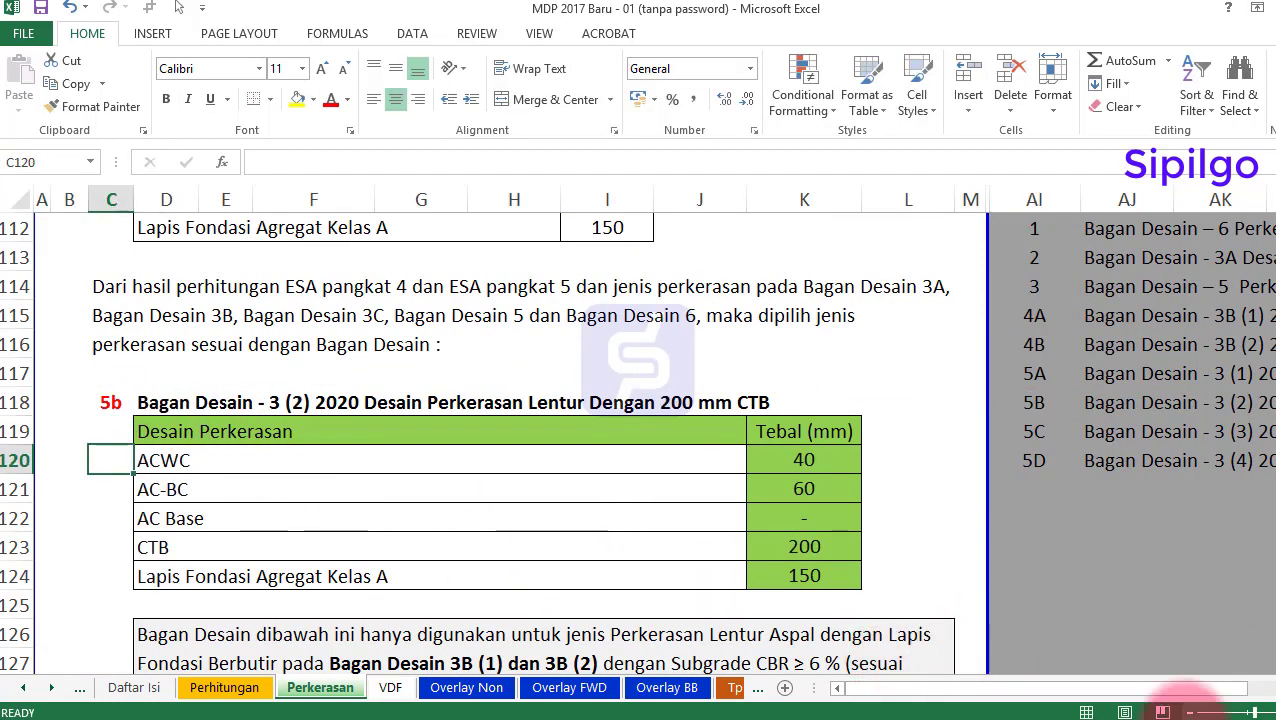
# Compare entries 5B and 5C in the grey reference list and set the chosen design's alternative code to 5c
pyautogui.moveTo(1143, 692); pyautogui.dragTo(1182, 692)
pyautogui.moveTo(504, 399); pyautogui.dragTo(1131, 403)
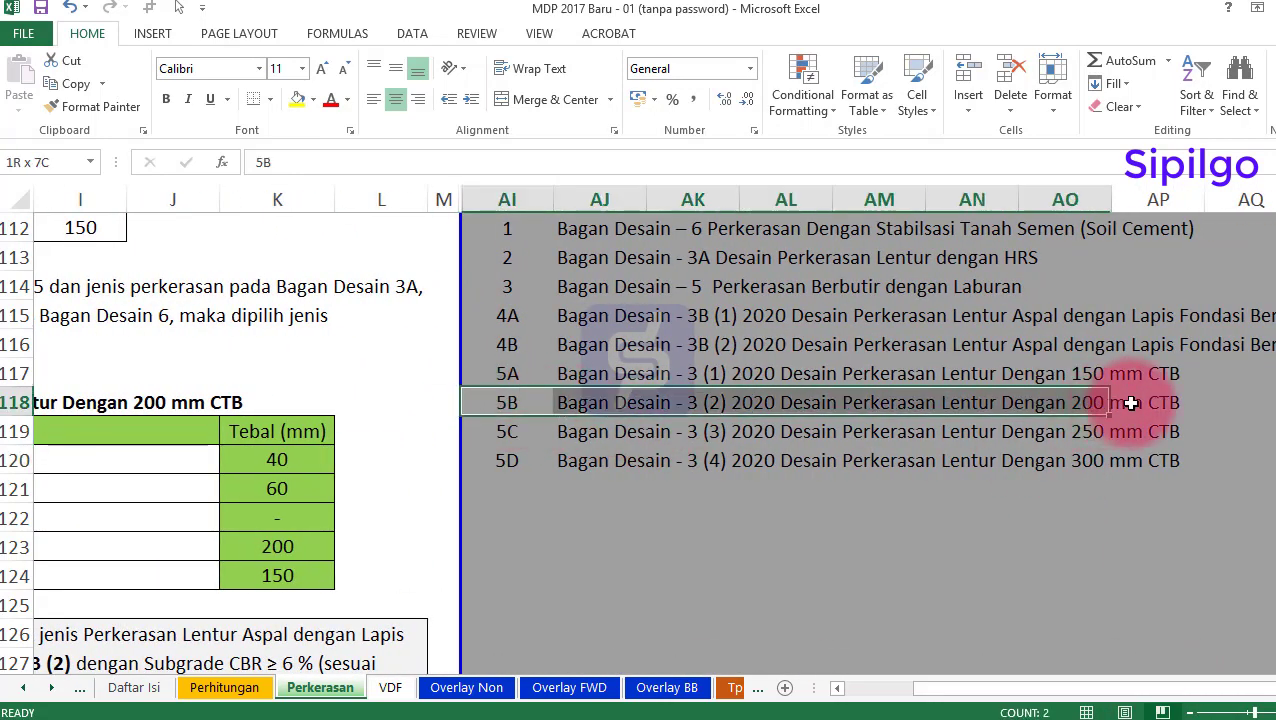
pyautogui.moveTo(507, 431); pyautogui.dragTo(1210, 435)
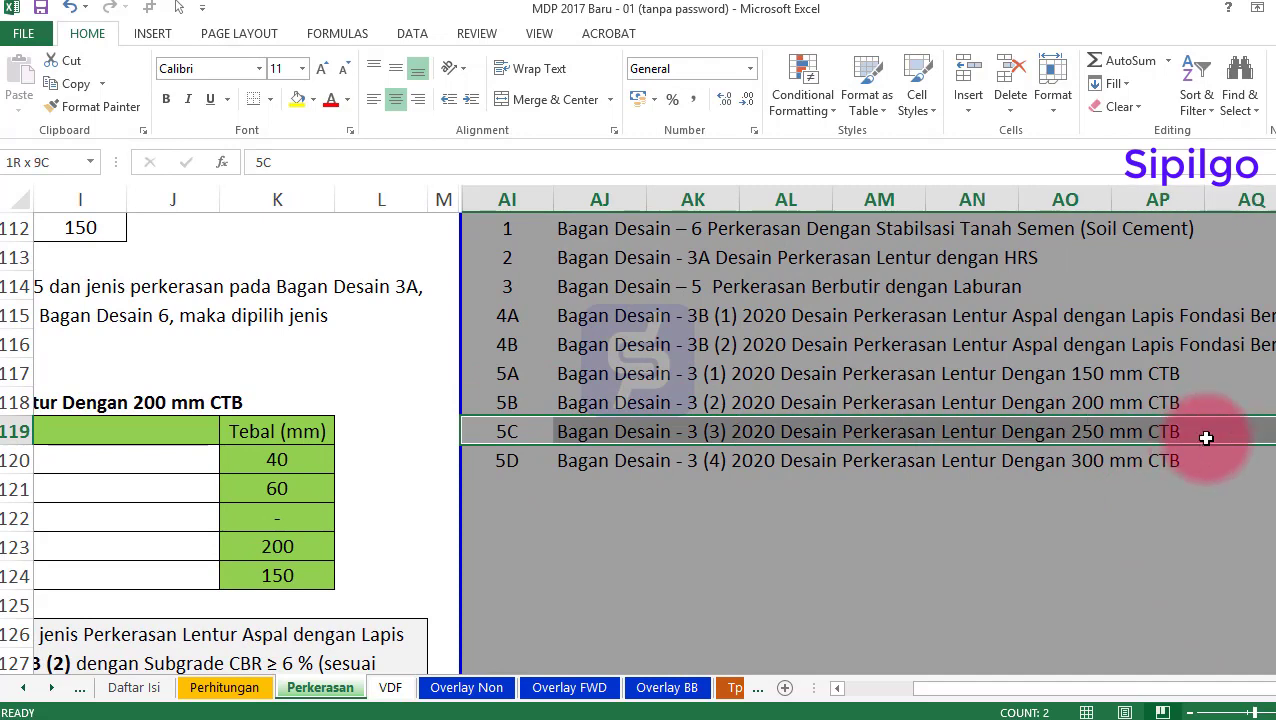
pyautogui.moveTo(1131, 688); pyautogui.dragTo(826, 690)
pyautogui.click(110, 401)
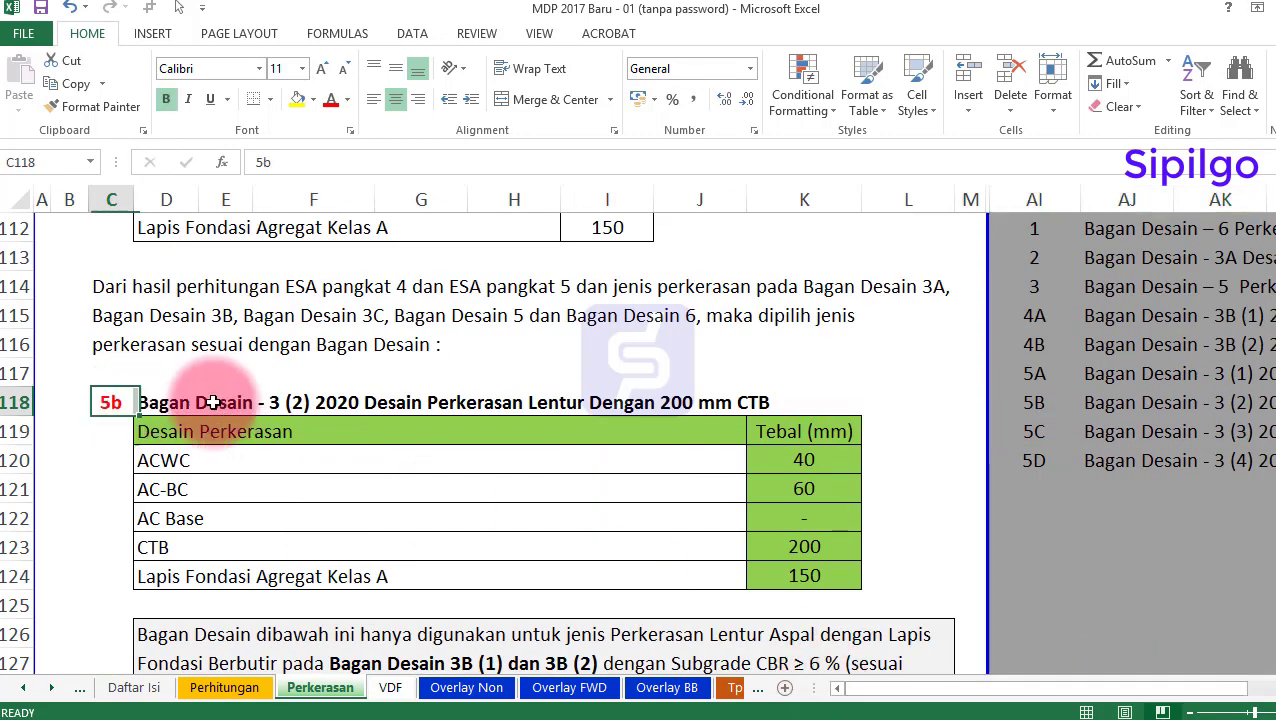
pyautogui.write('5')
pyautogui.press('Return')
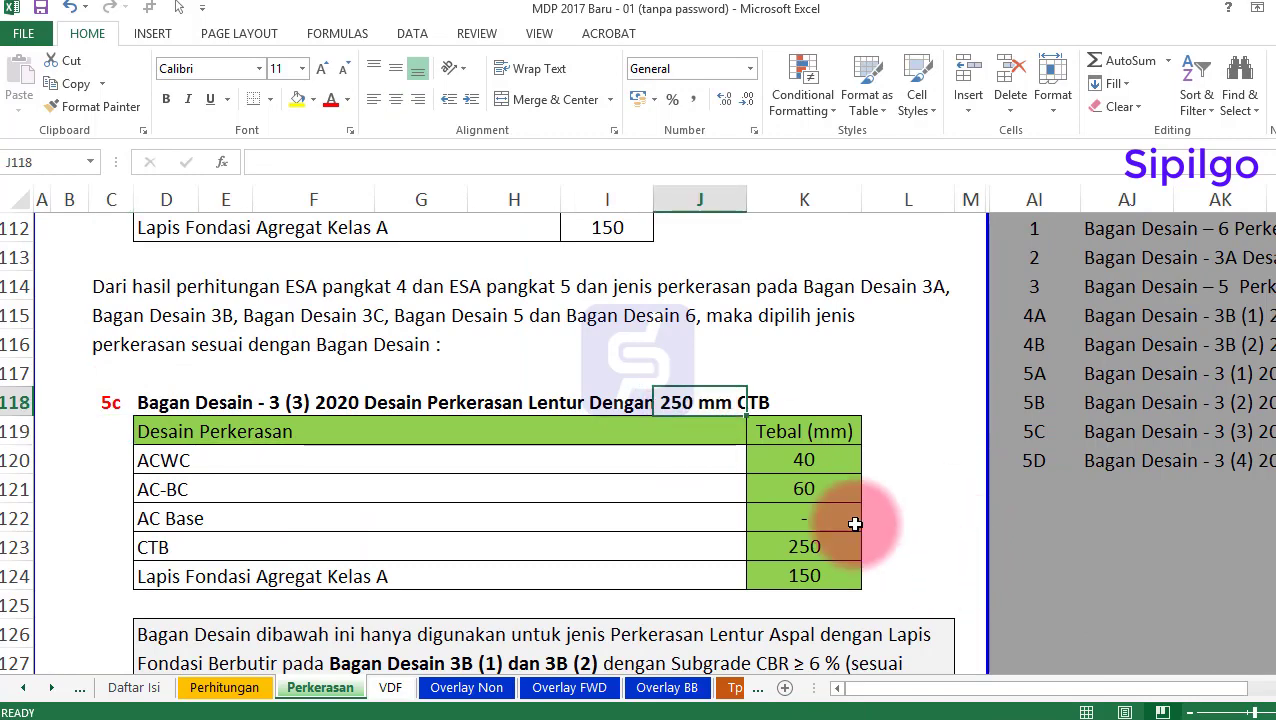
# Examine the chosen design's AC-BC and Lapis Fondasi Agregat Kelas A thicknesses, and the Bagan Desain 3C note with its Subgrade CBR table below
pyautogui.click(826, 486)
pyautogui.click(836, 568)
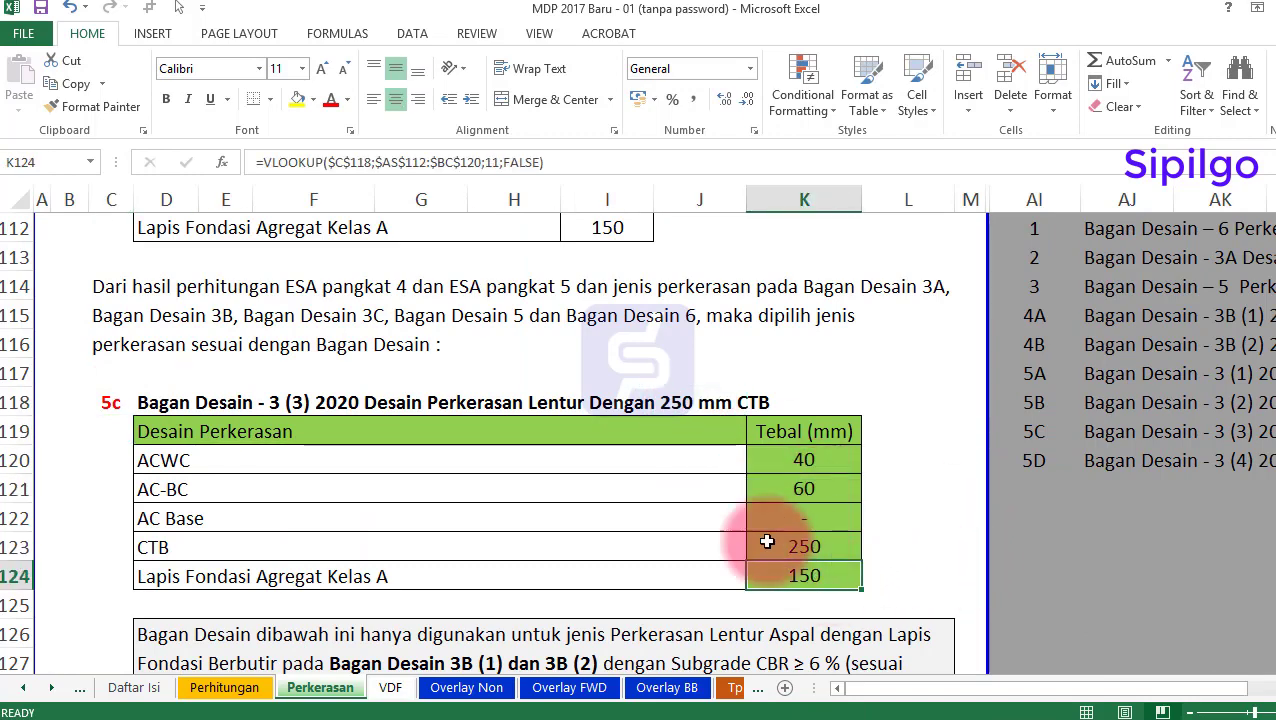
pyautogui.scroll(-2, 548, 521)
pyautogui.scroll(-2, 441, 521)
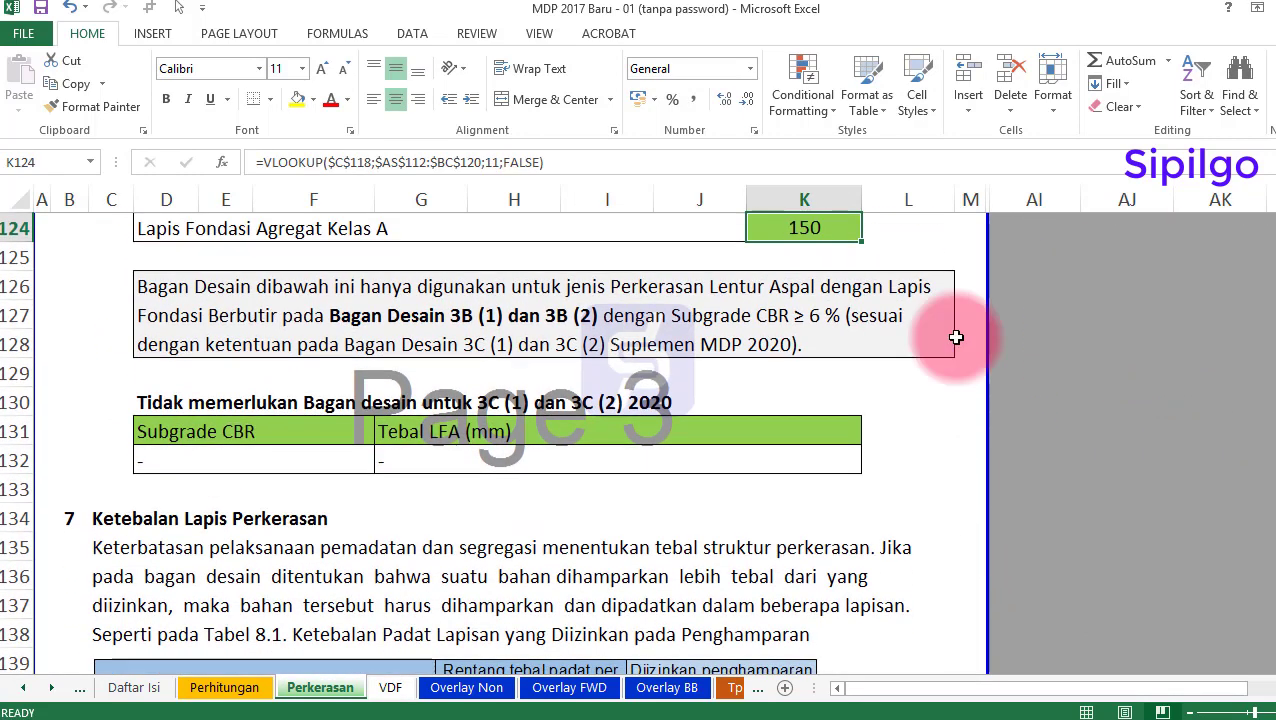
pyautogui.scroll(1, 244, 431)
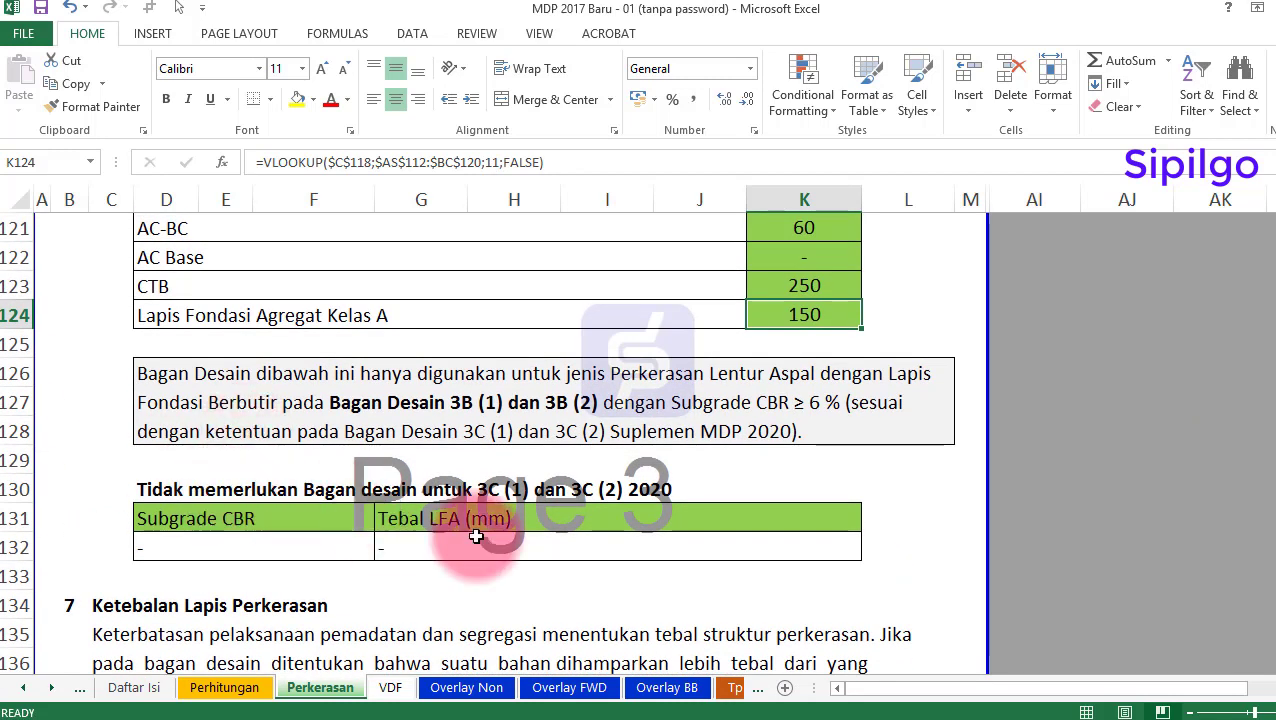
pyautogui.scroll(1, 476, 537)
pyautogui.click(445, 508)
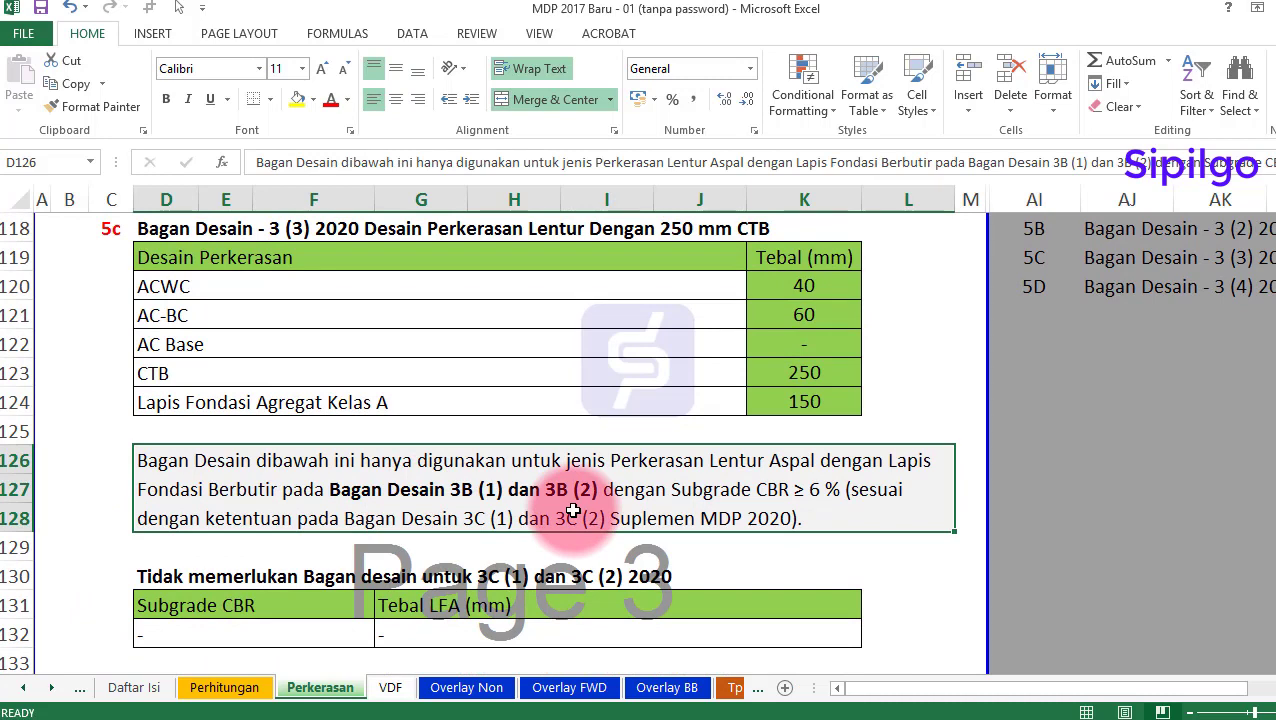
pyautogui.click(228, 633)
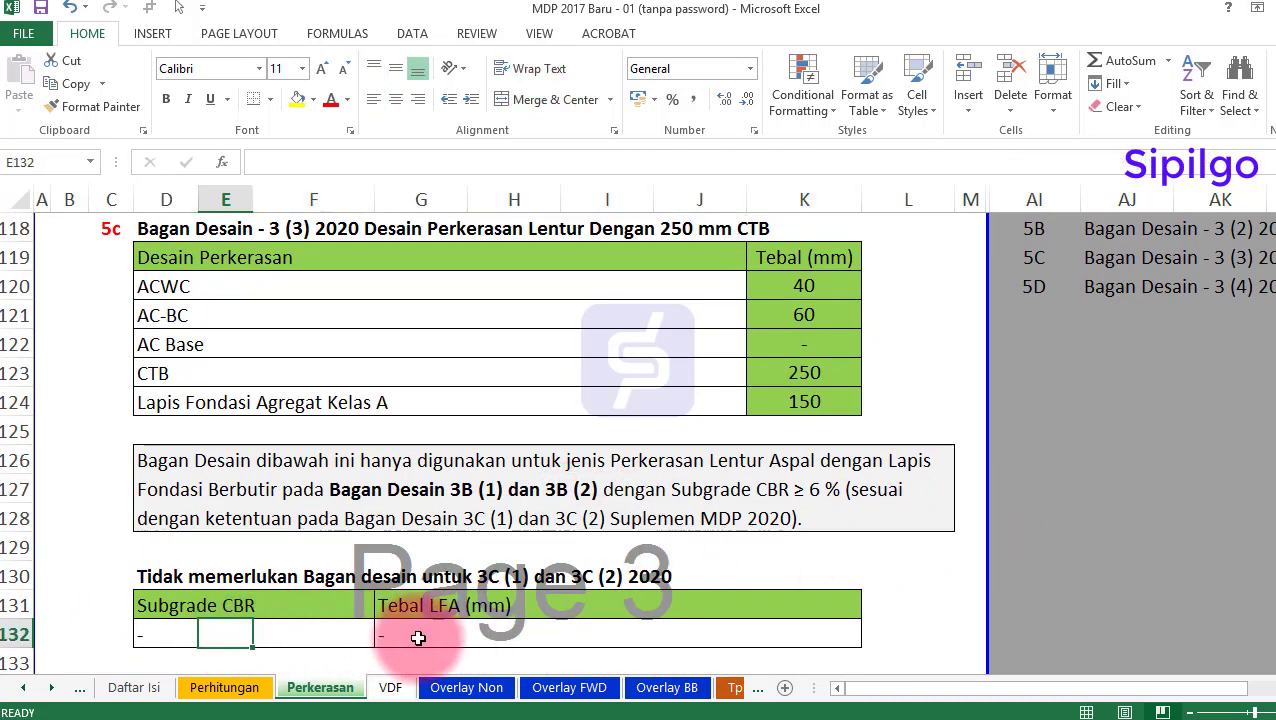
pyautogui.scroll(1, 418, 637)
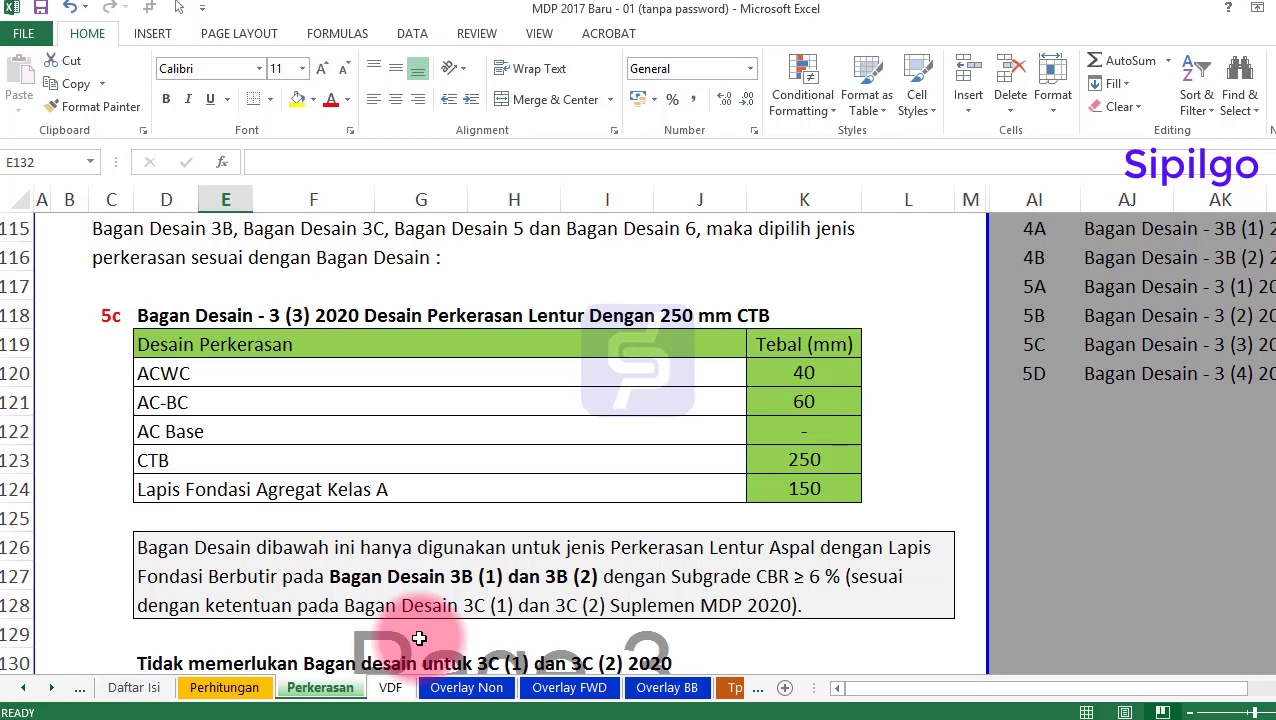
# Open the Laston sheet at the Bagan Desain - 3C (1) and 3C (2) tables
pyautogui.click(52, 688)
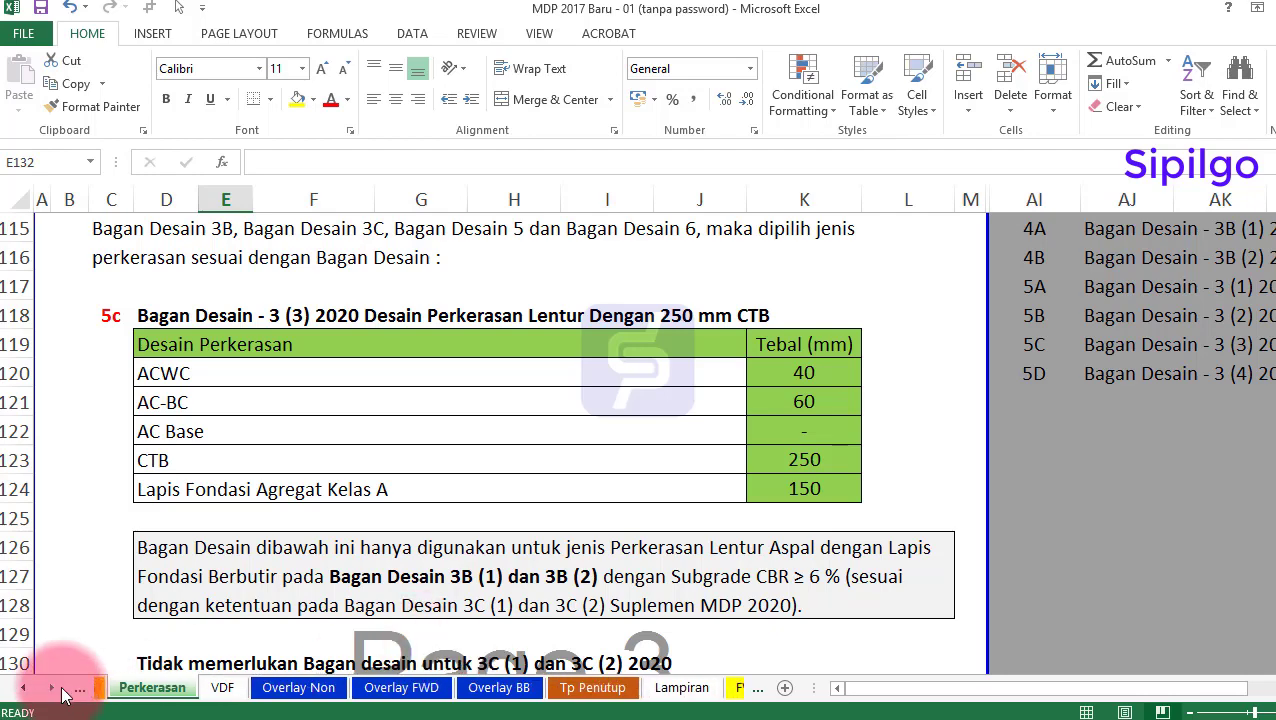
pyautogui.click(52, 688)
pyautogui.click(52, 688)
pyautogui.click(466, 688)
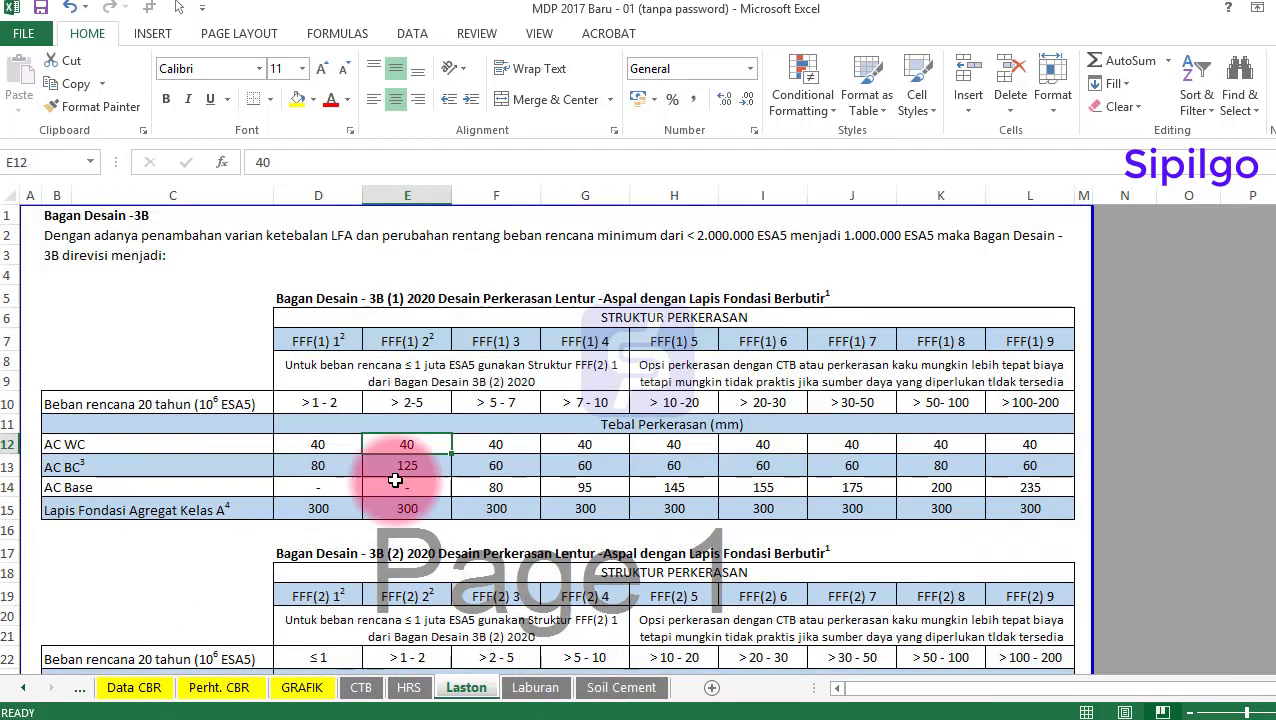
pyautogui.scroll(-12, 384, 468)
pyautogui.scroll(1, 380, 464)
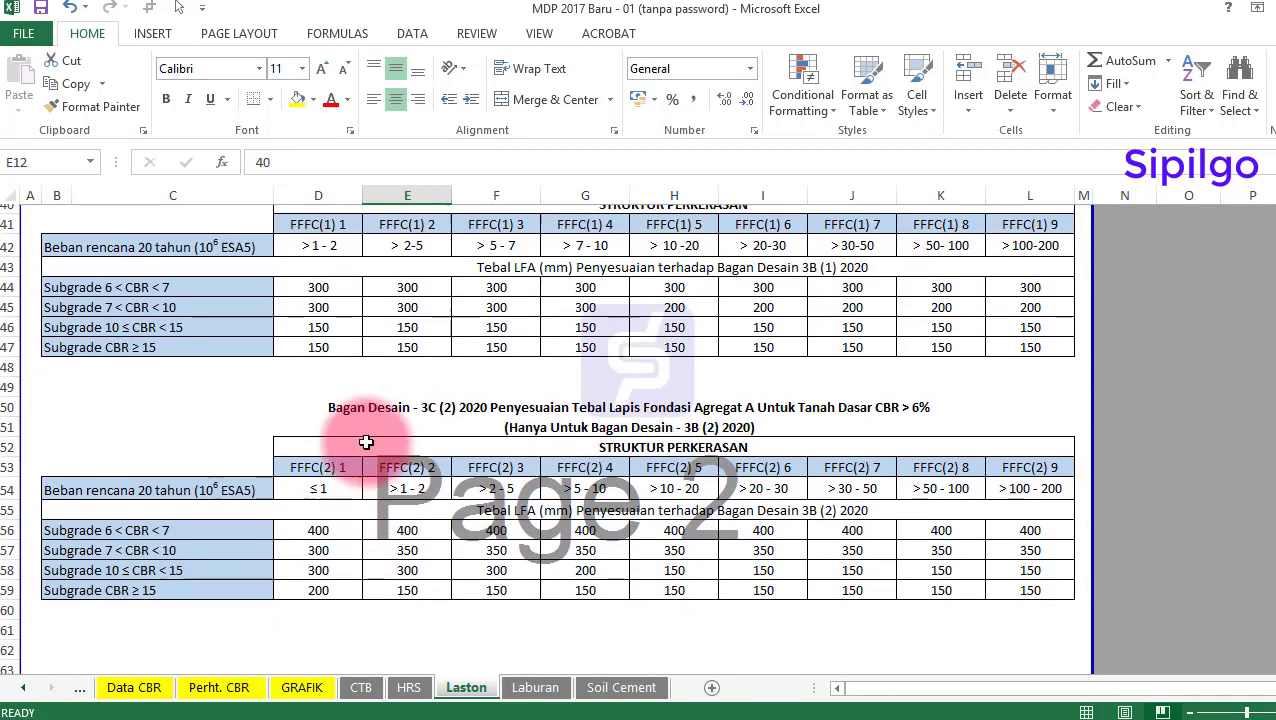
# Examine the LFA thicknesses by Subgrade CBR range for the >1 - 2 load class in the Bagan Desain - 3C (1) table
pyautogui.click(109, 290)
pyautogui.scroll(1, 280, 380)
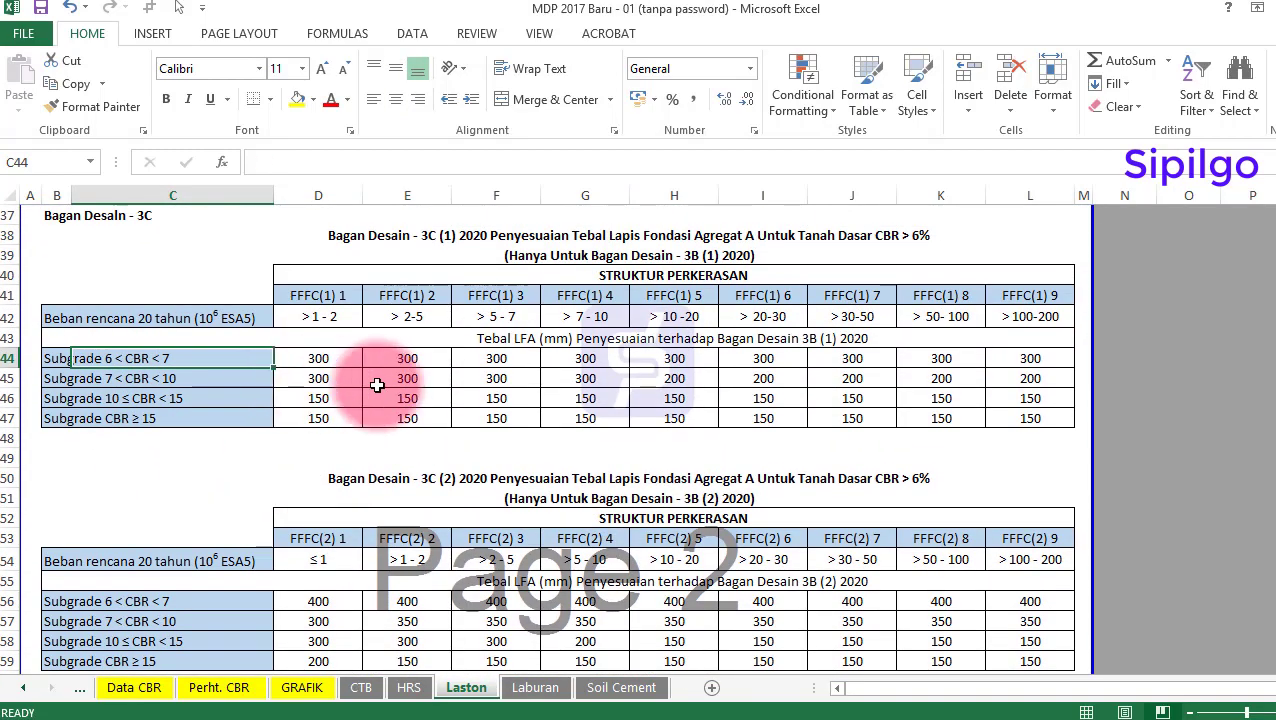
pyautogui.click(334, 315)
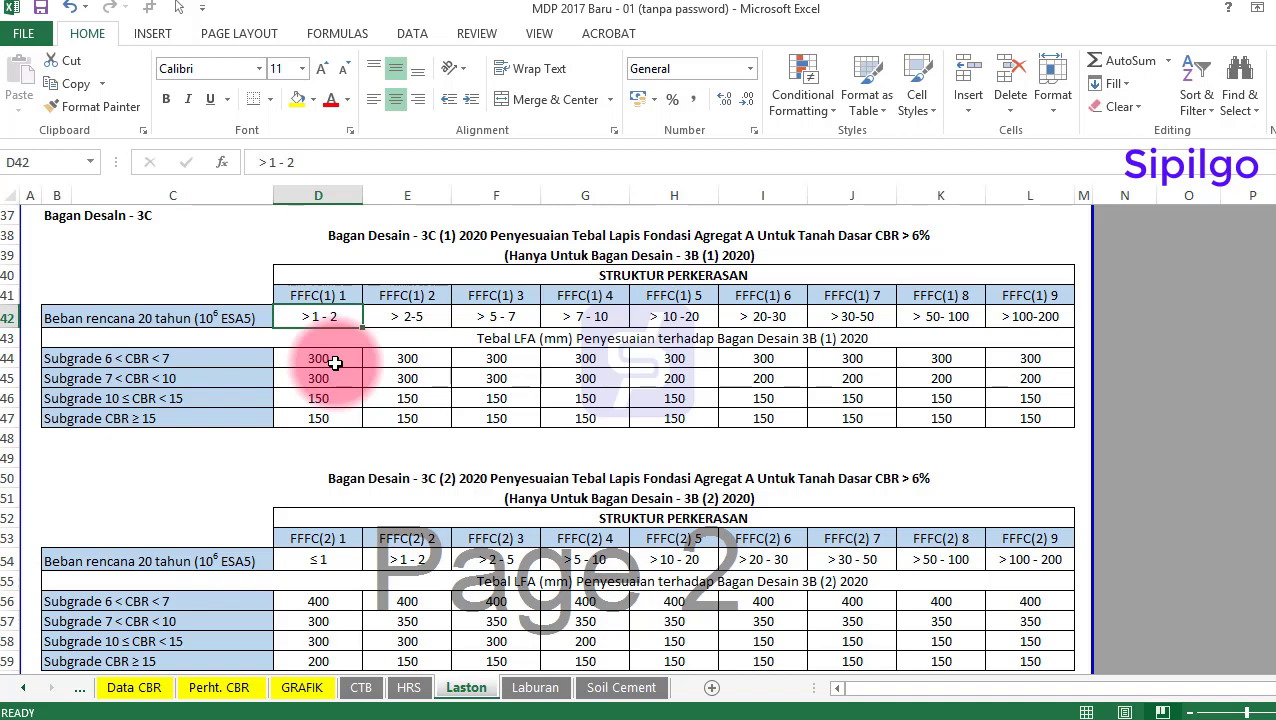
pyautogui.click(133, 362)
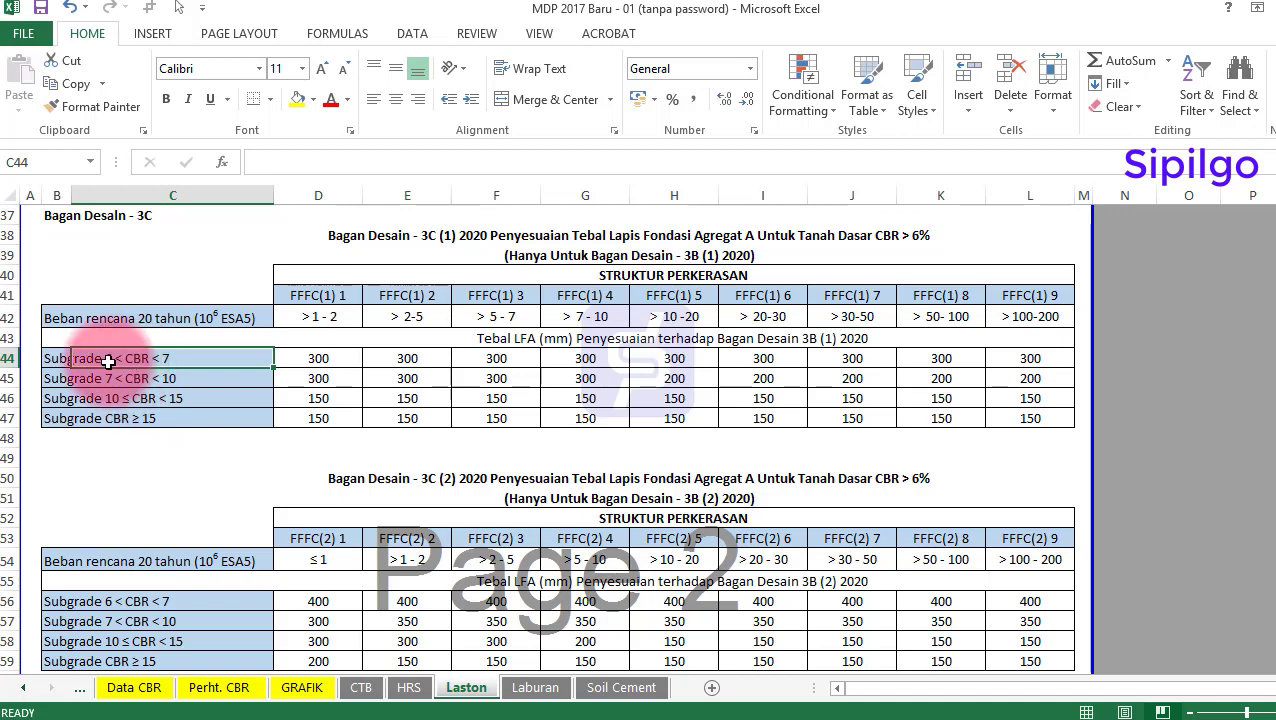
pyautogui.click(318, 362)
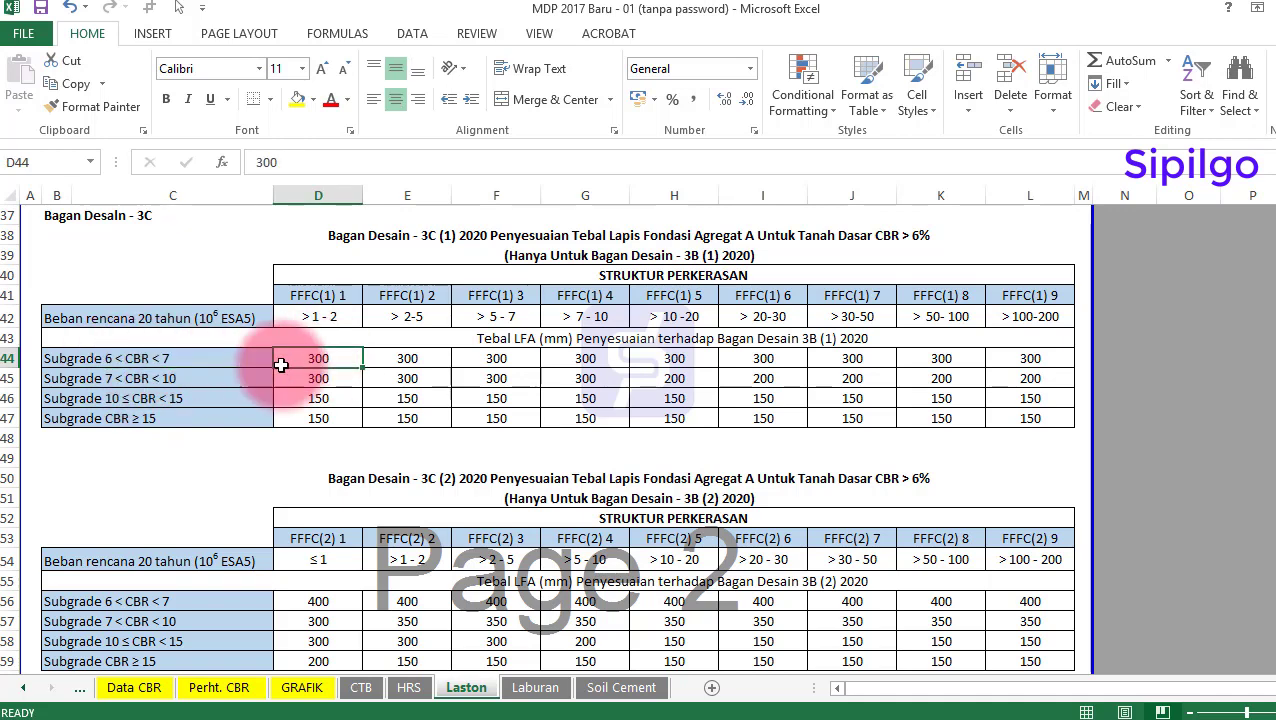
pyautogui.click(150, 379)
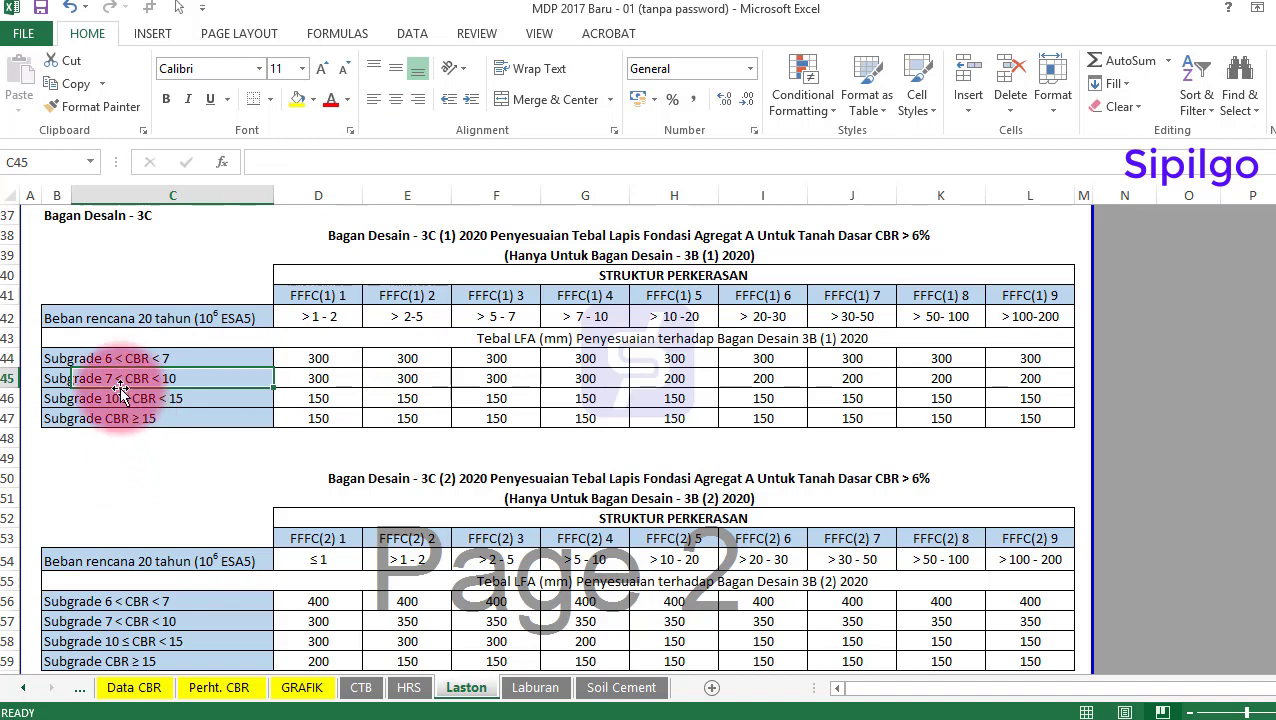
pyautogui.click(318, 379)
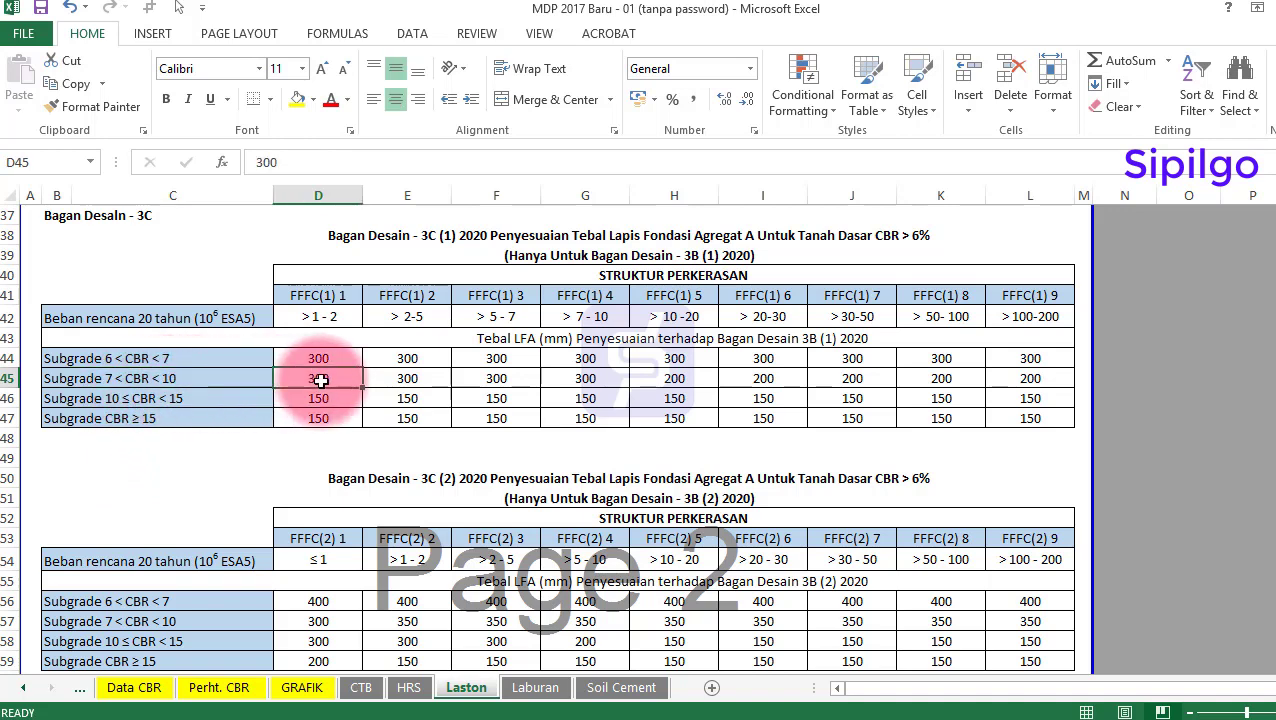
pyautogui.click(320, 420)
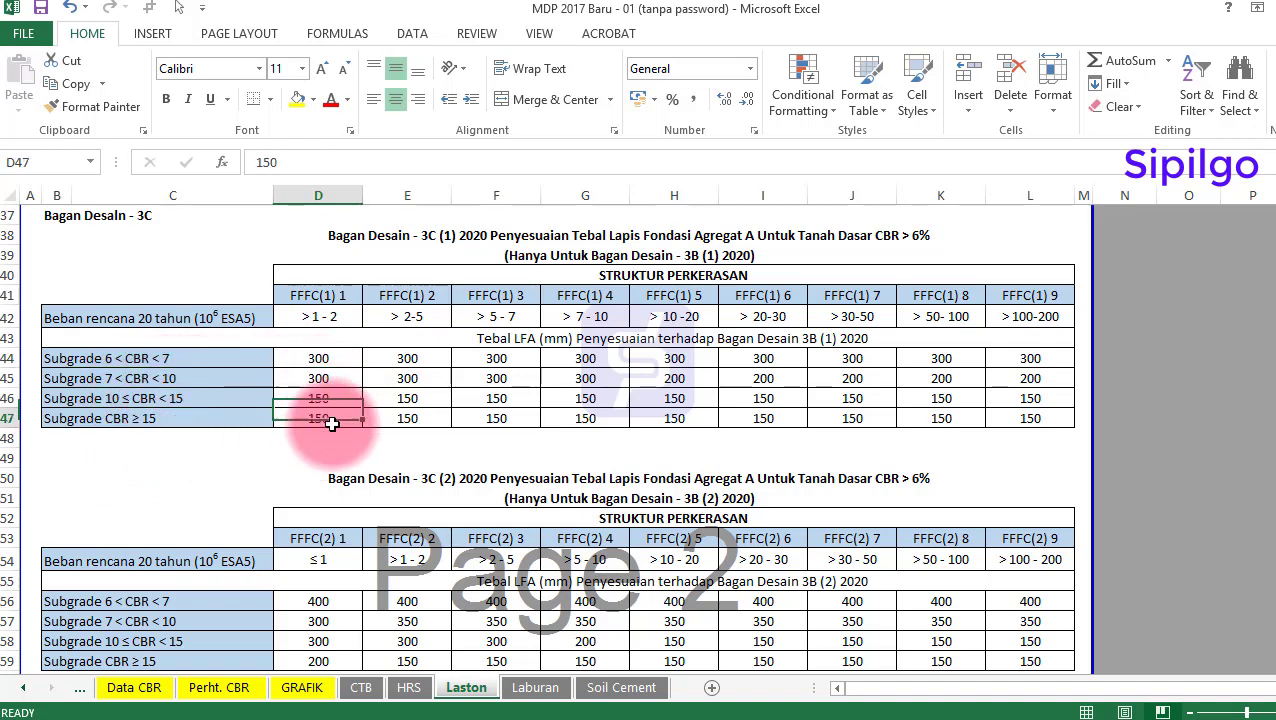
# Return to the Perkerasan sheet and check the Subgrade CBR and Tebal LFA row below the Bagan Desain 3C note
pyautogui.click(26, 690)
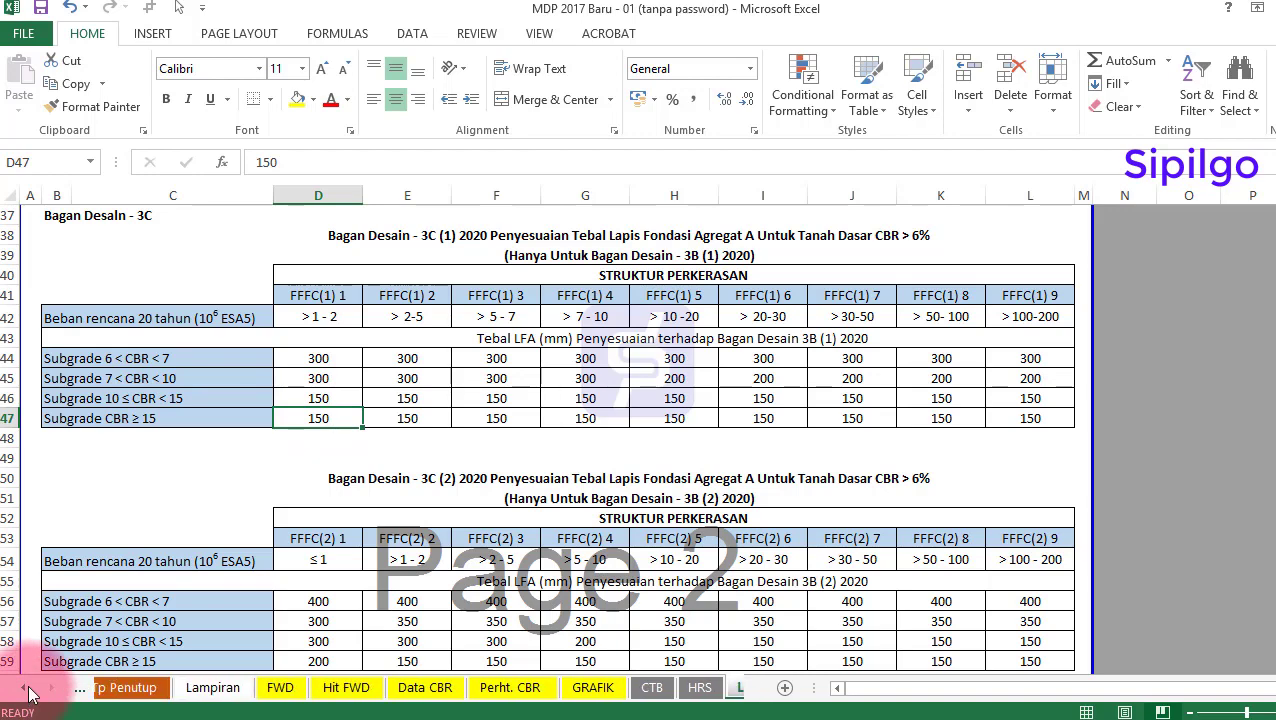
pyautogui.click(318, 688)
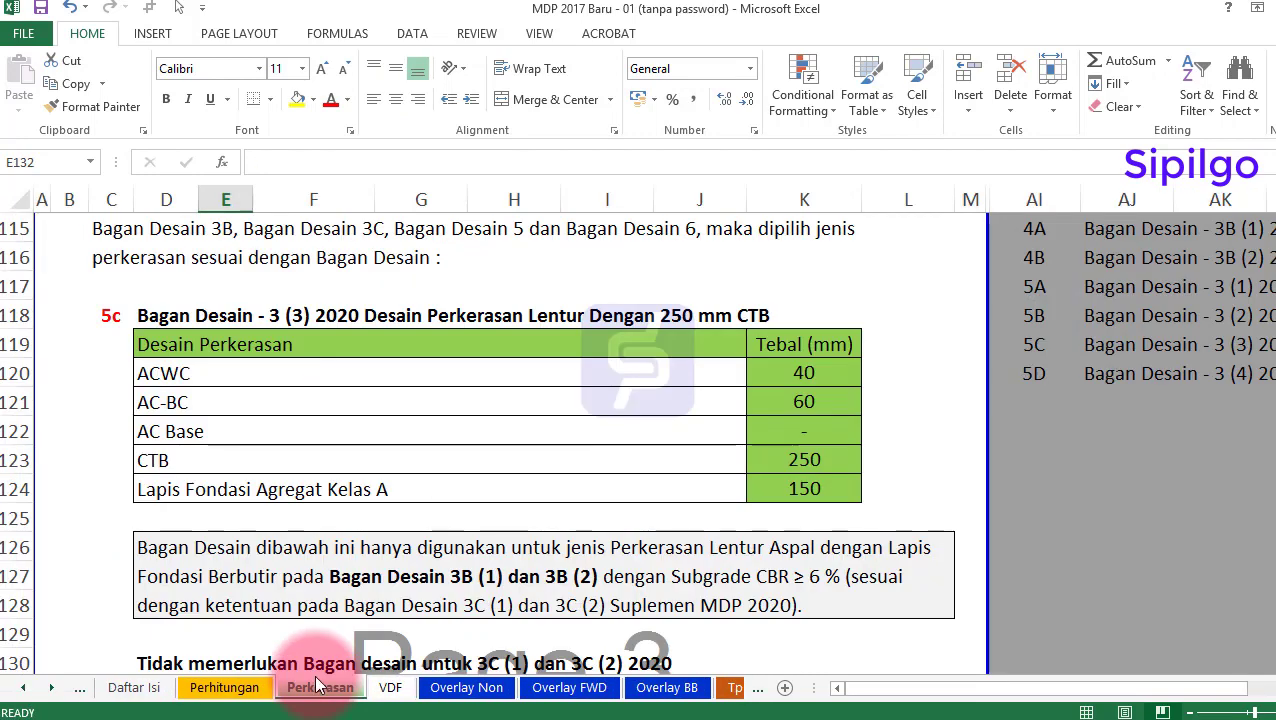
pyautogui.scroll(-3, 400, 480)
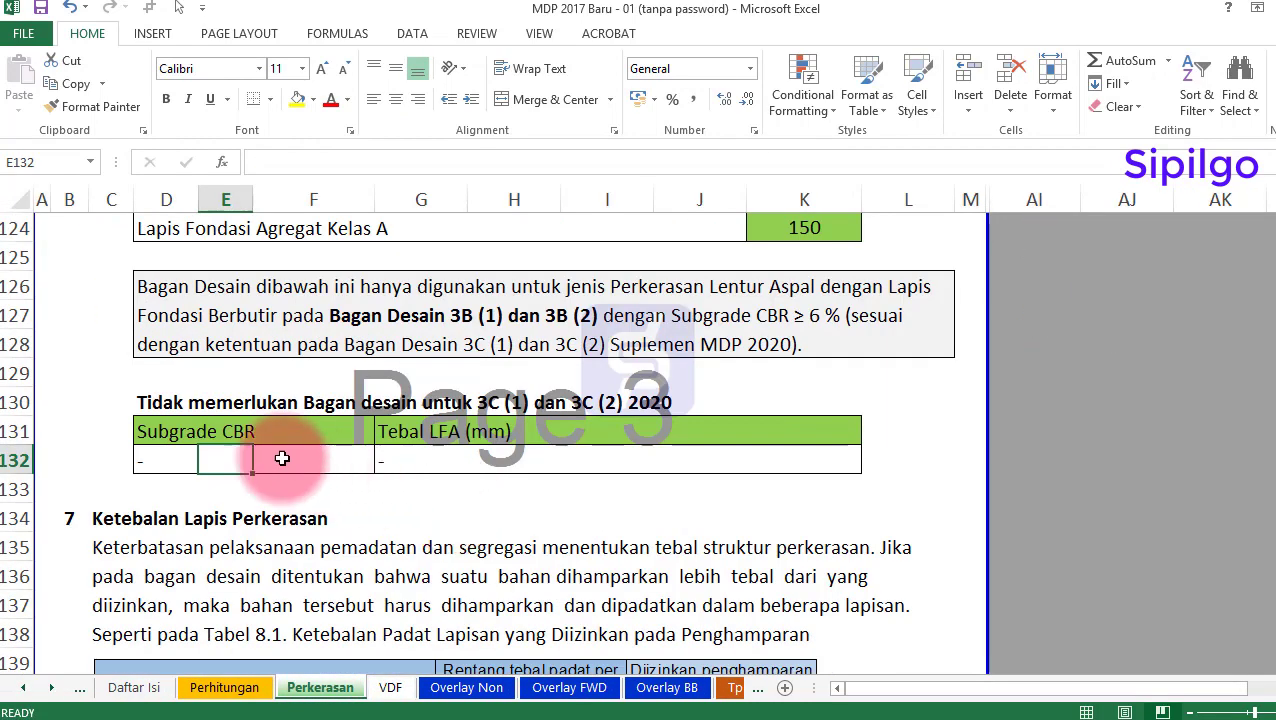
pyautogui.moveTo(185, 460); pyautogui.dragTo(797, 462)
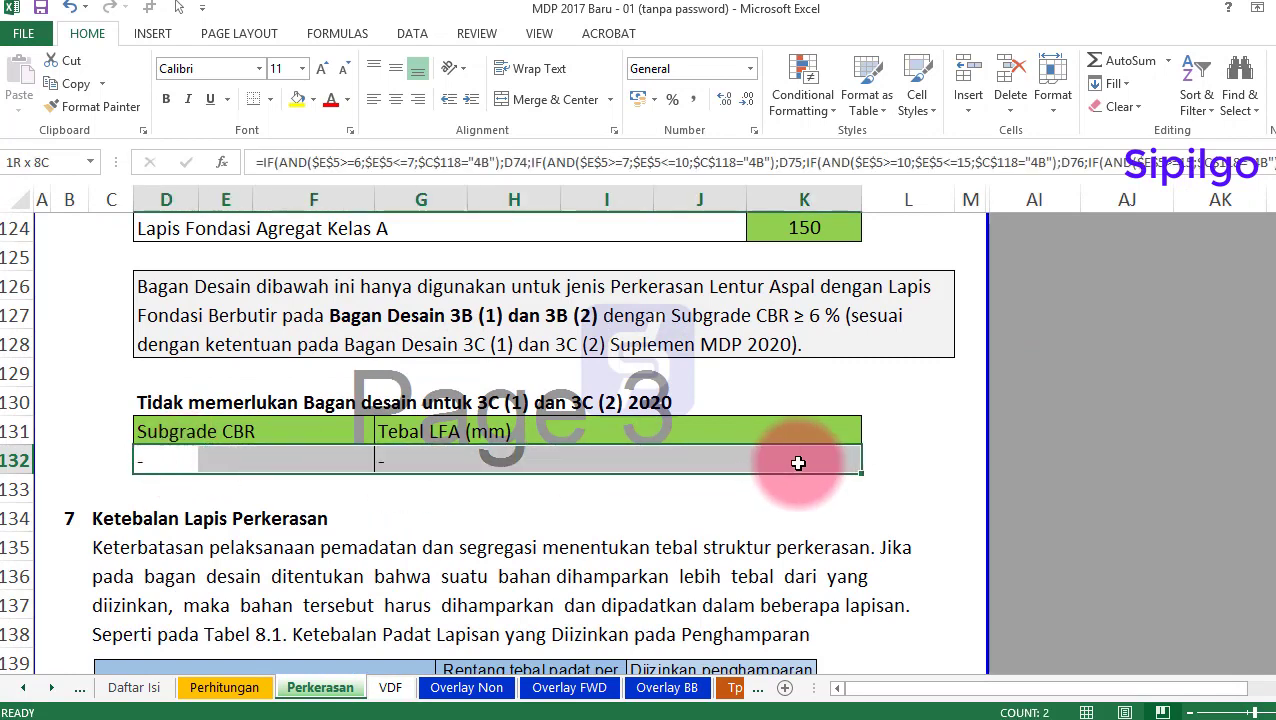
# Examine section 7, Ketebalan Lapis Perkerasan, and its table of compacted thickness ranges and permitted multi-layer spreading by material
pyautogui.click(618, 509)
pyautogui.scroll(-3, 610, 512)
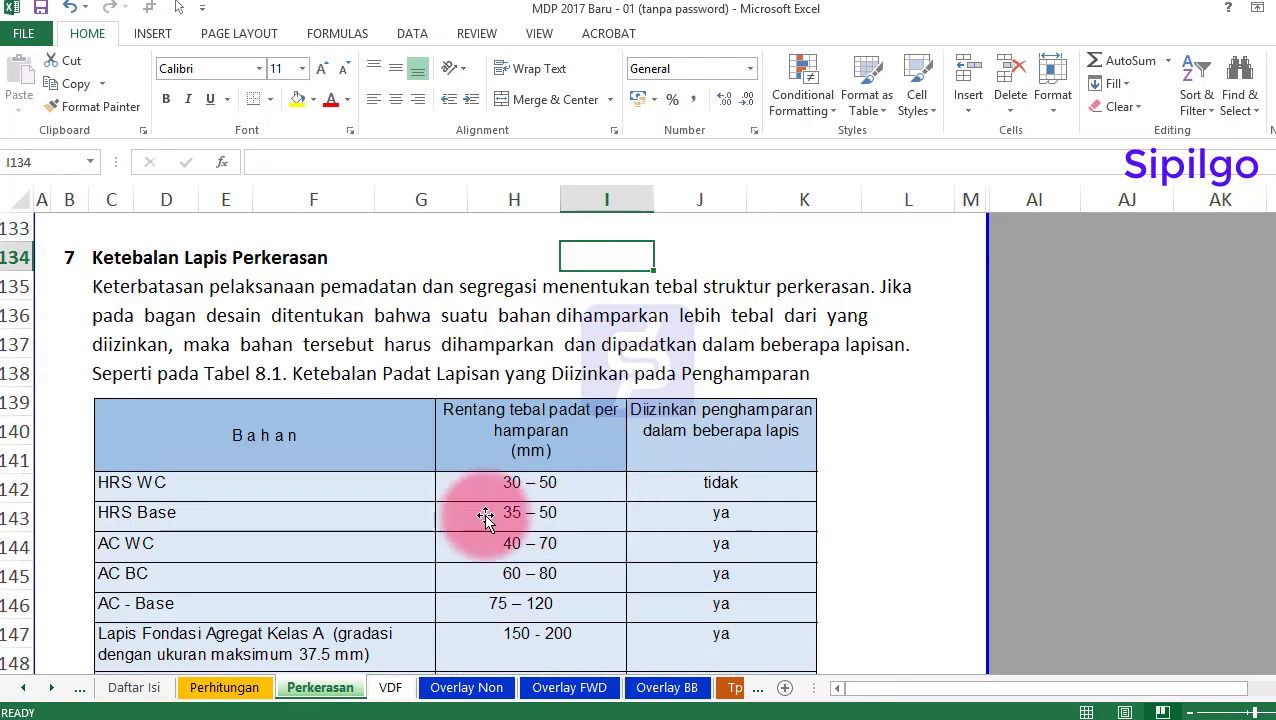
pyautogui.click(575, 320)
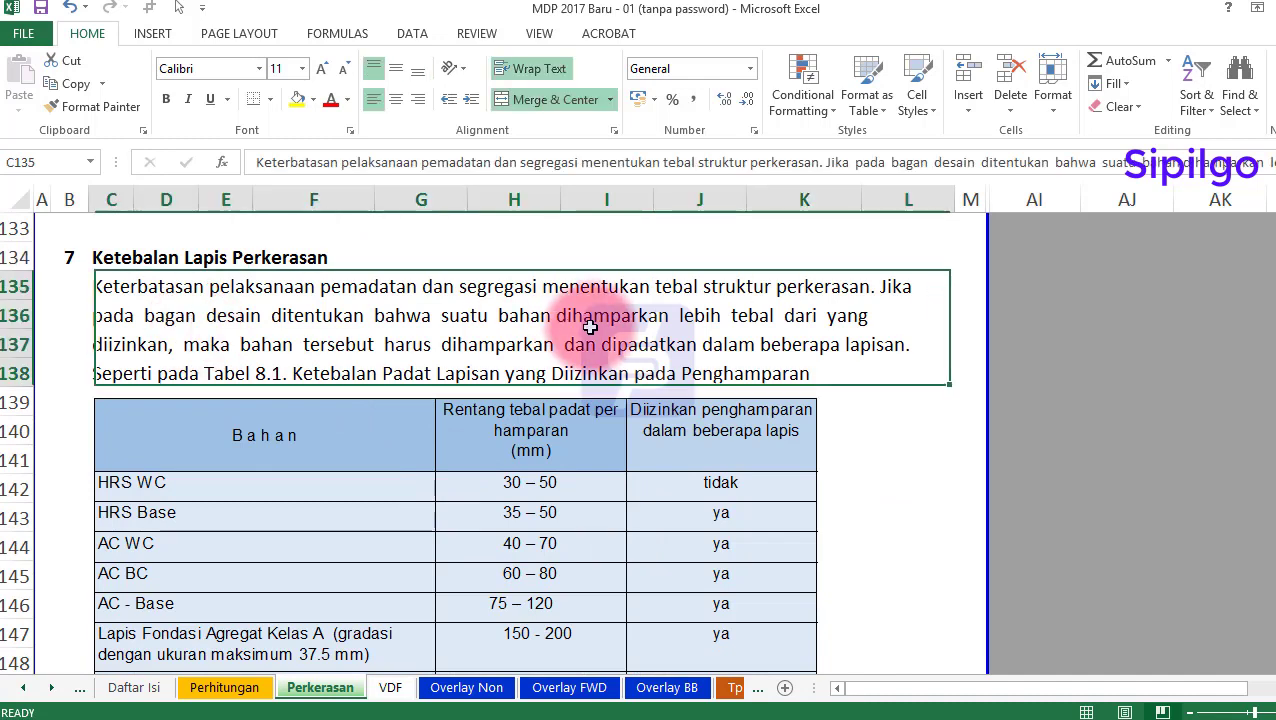
pyautogui.scroll(-1, 585, 330)
pyautogui.click(576, 402)
pyautogui.click(916, 379)
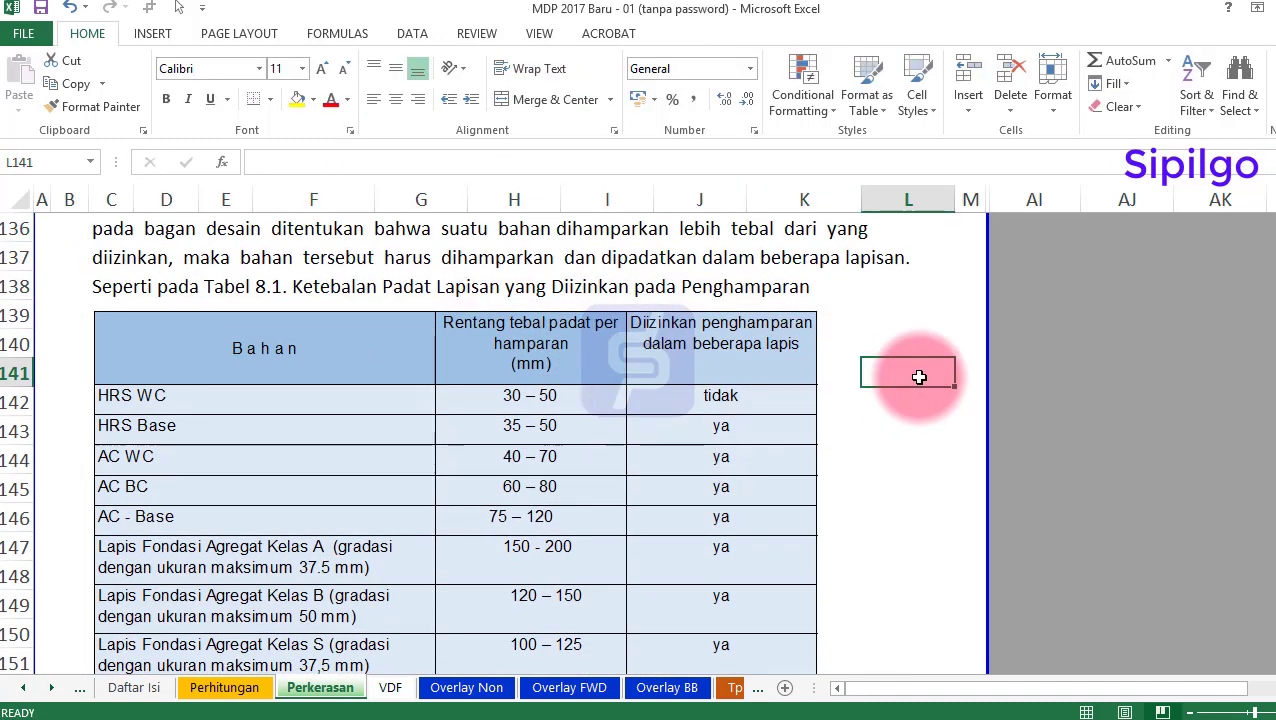
pyautogui.scroll(-1, 917, 373)
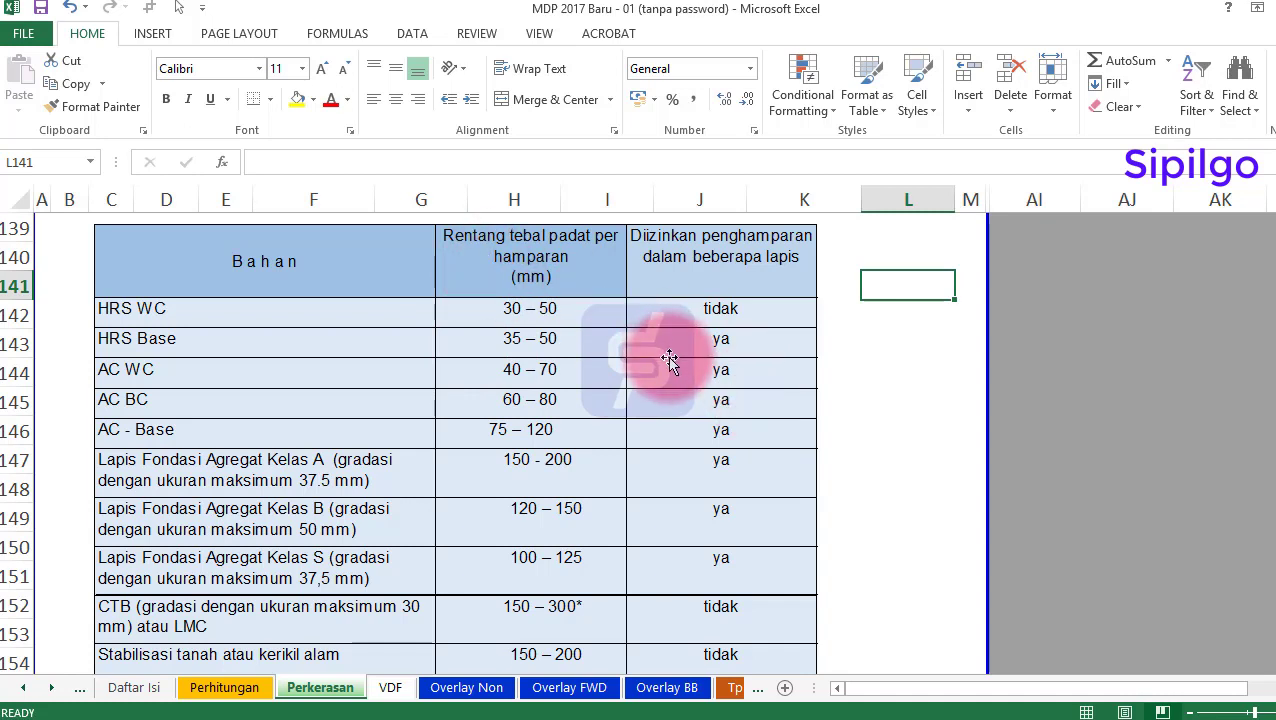
pyautogui.click(923, 378)
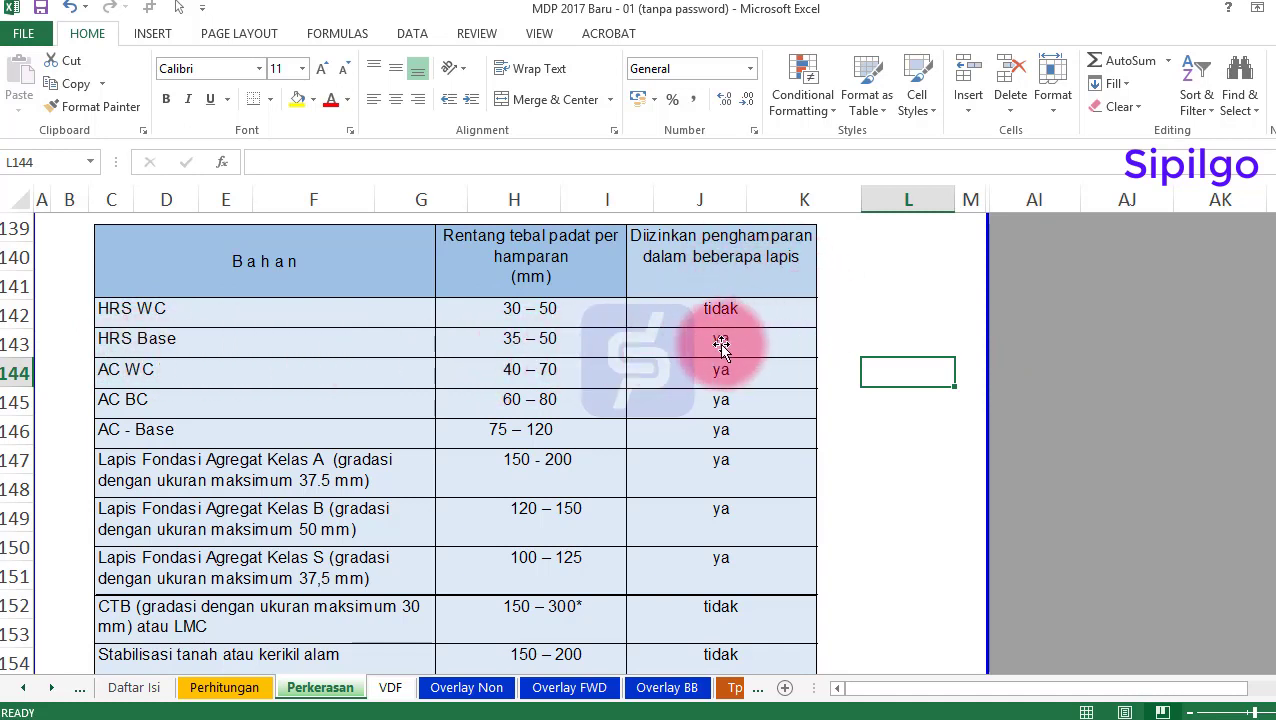
pyautogui.click(883, 339)
pyautogui.click(866, 308)
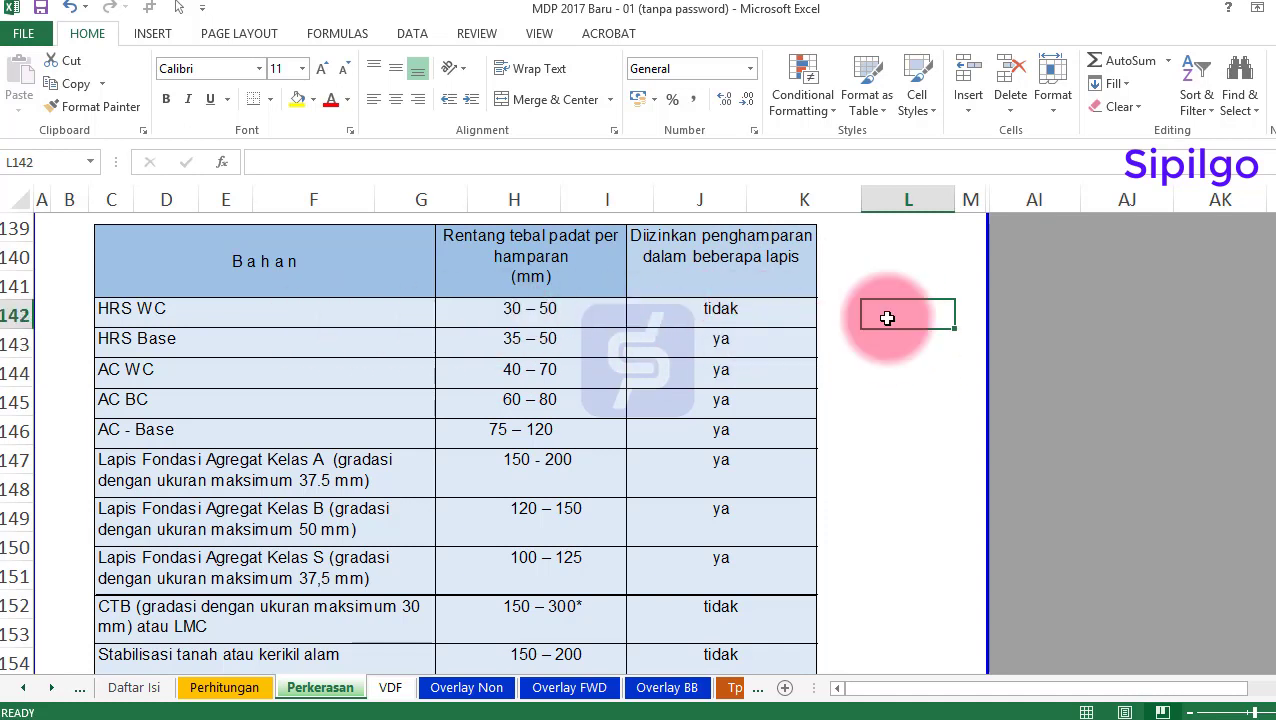
pyautogui.click(902, 350)
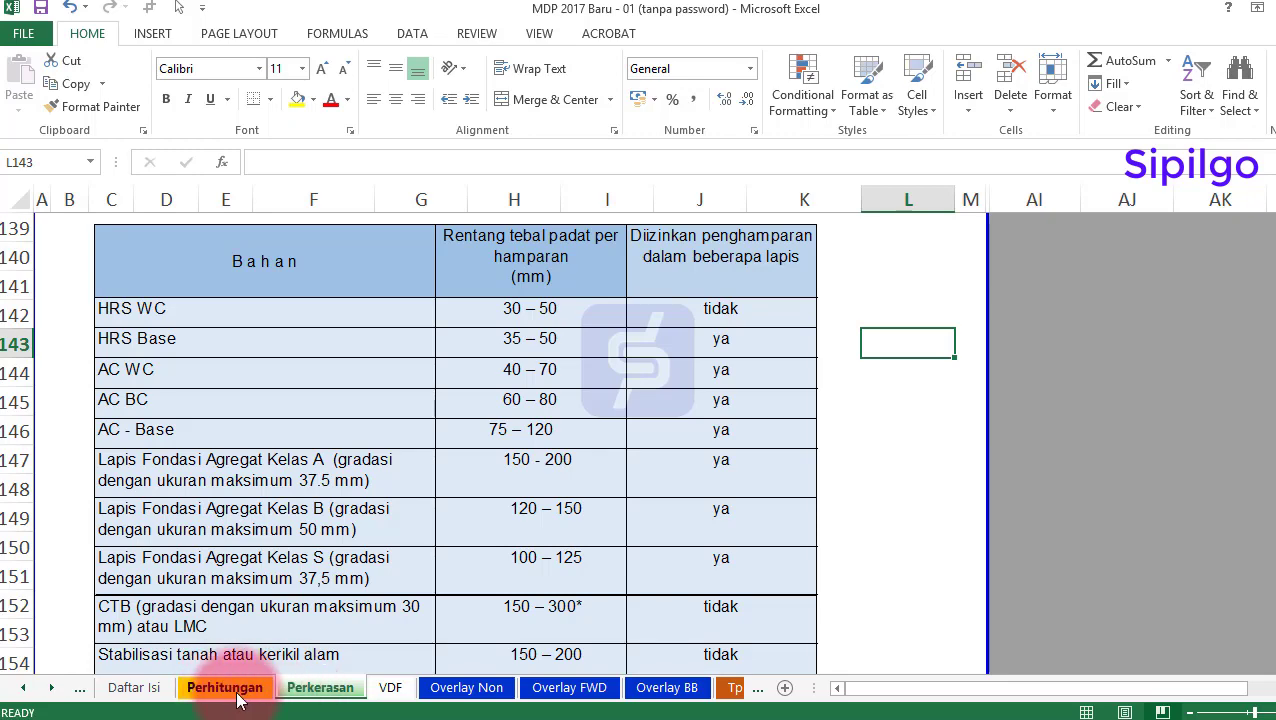
# Open the Overlay Non sheet and review the Pemilihan Struktur Perkerasan section and its selection factor (i)
pyautogui.click(467, 689)
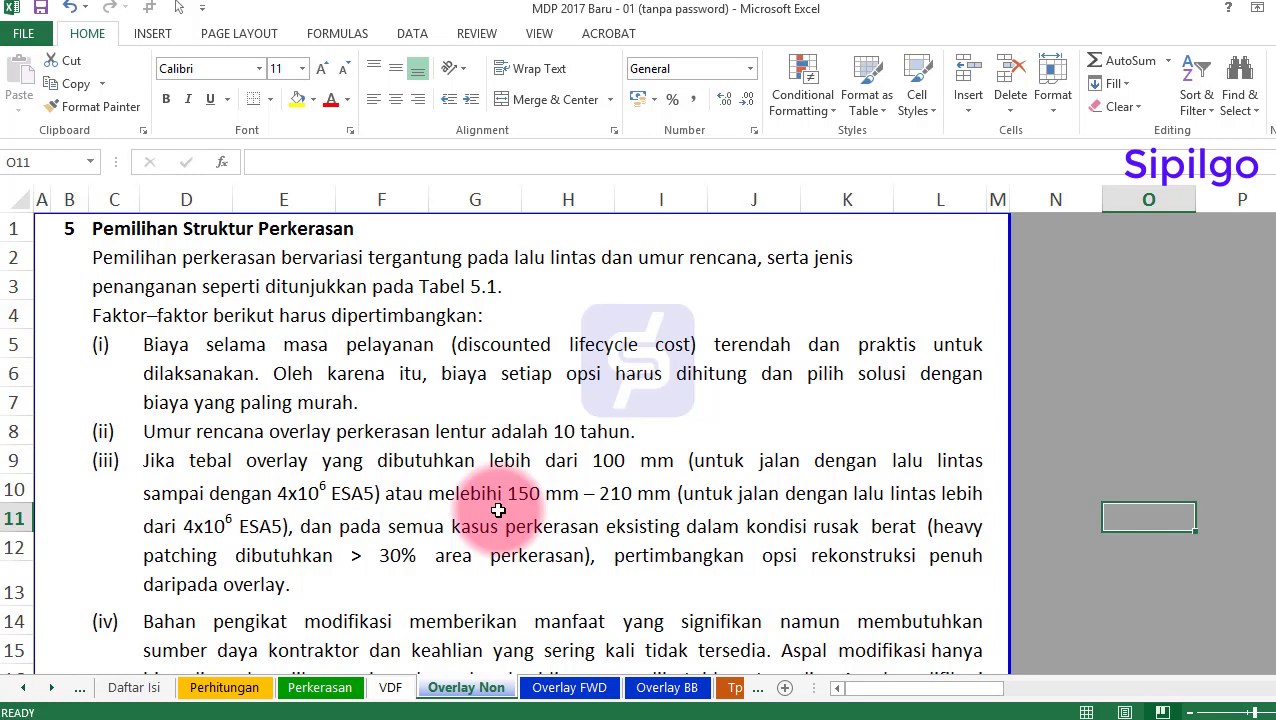
pyautogui.click(308, 438)
pyautogui.click(200, 290)
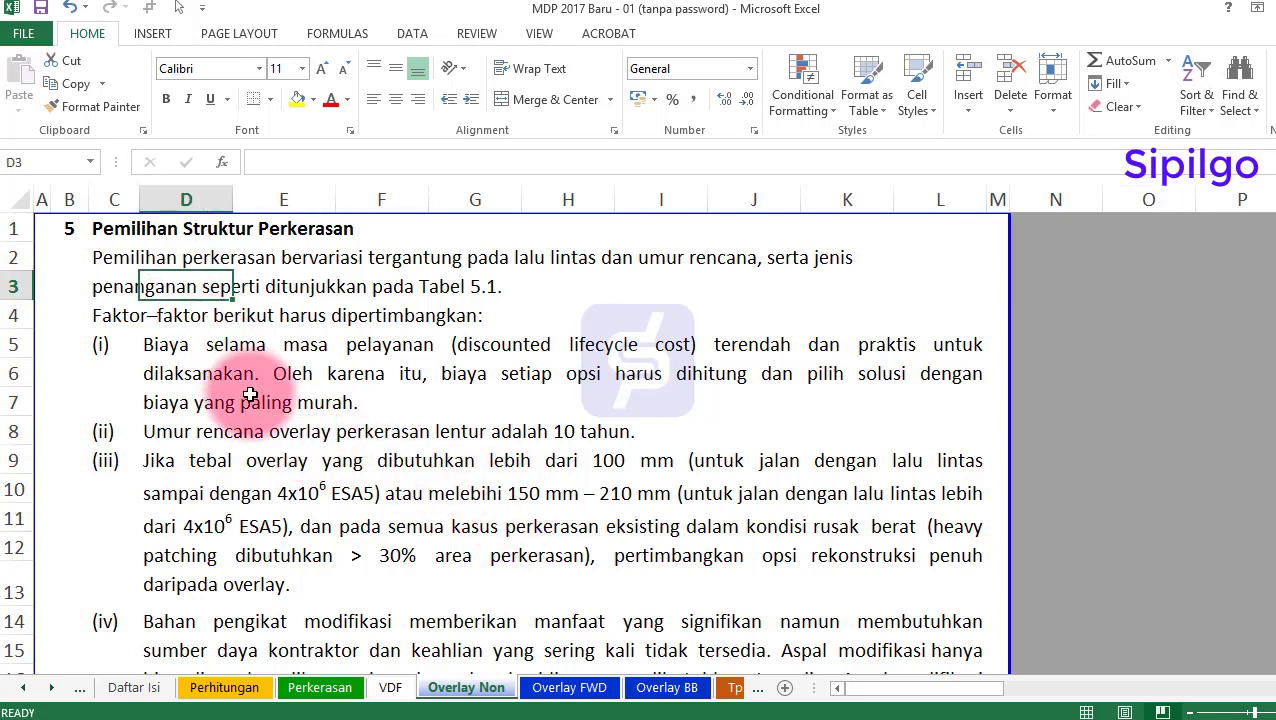
pyautogui.click(233, 365)
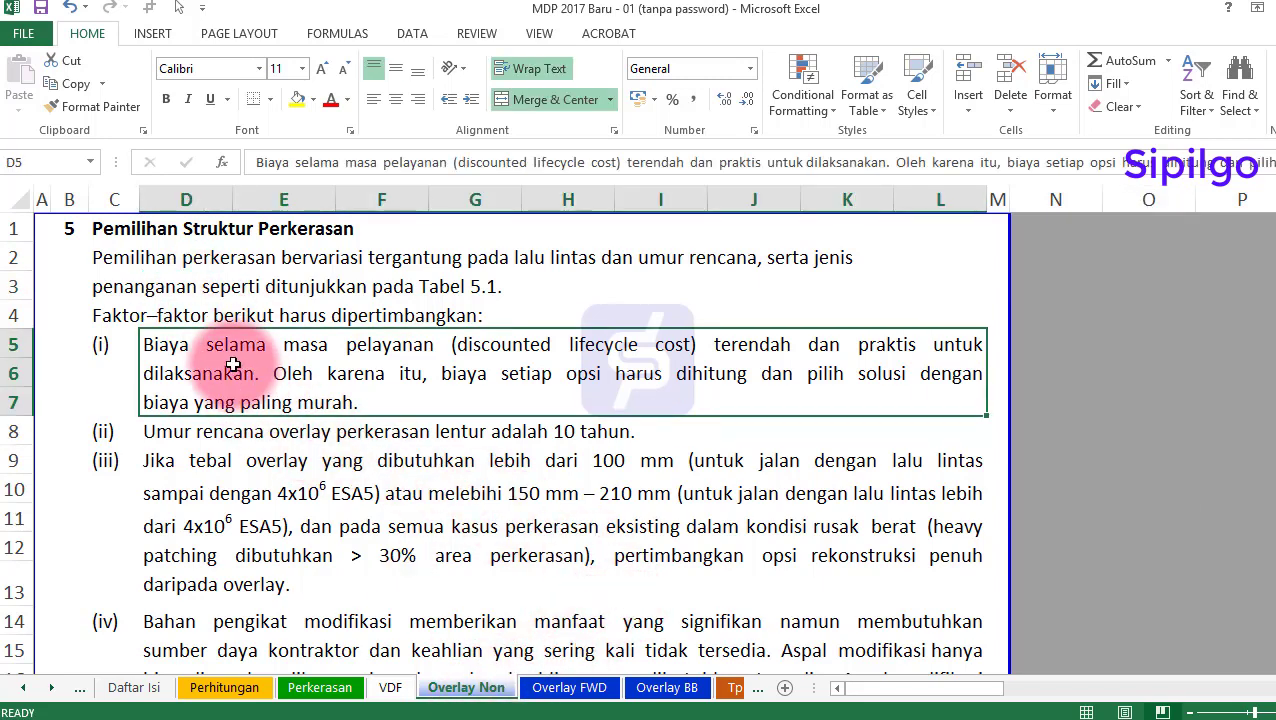
# Locate section 5, Struktur Fondasi Perkerasan, on the Perhitungan sheet above the Bagan Desain - 2 table and its notes
pyautogui.click(226, 689)
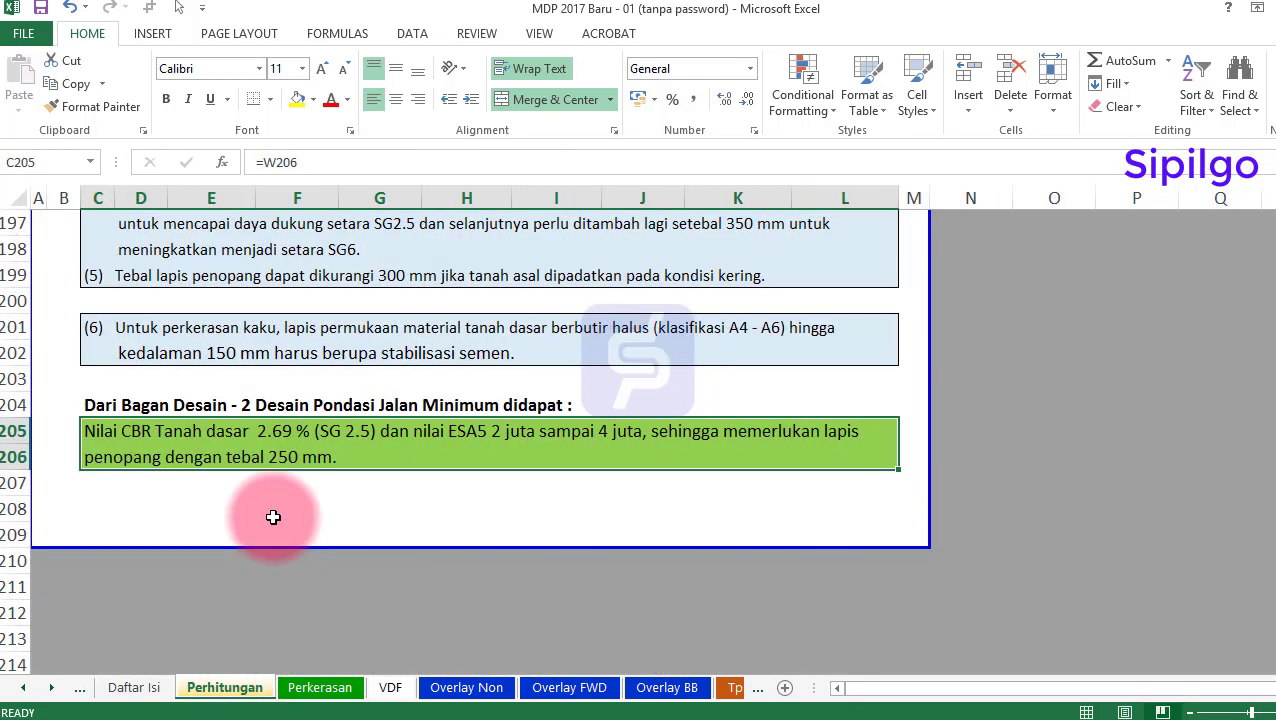
pyautogui.scroll(2, 180, 535)
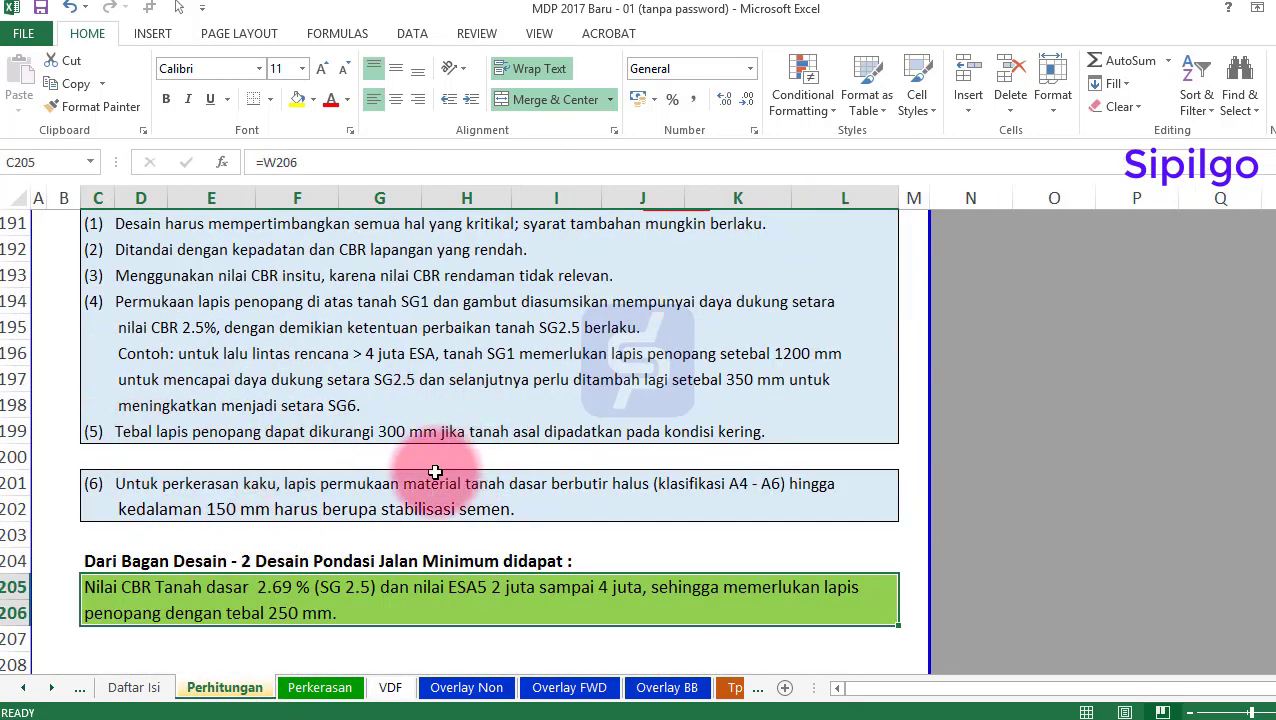
pyautogui.scroll(-1, 435, 472)
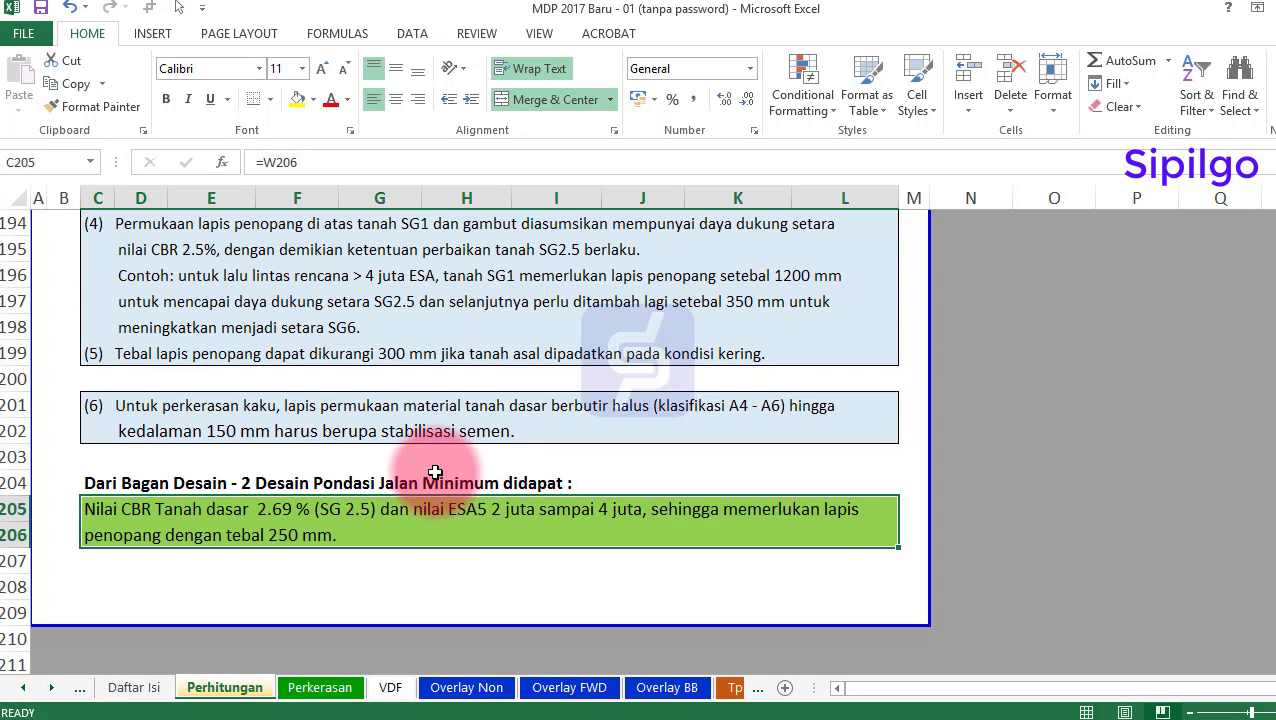
pyautogui.scroll(5, 435, 472)
pyautogui.scroll(5, 435, 472)
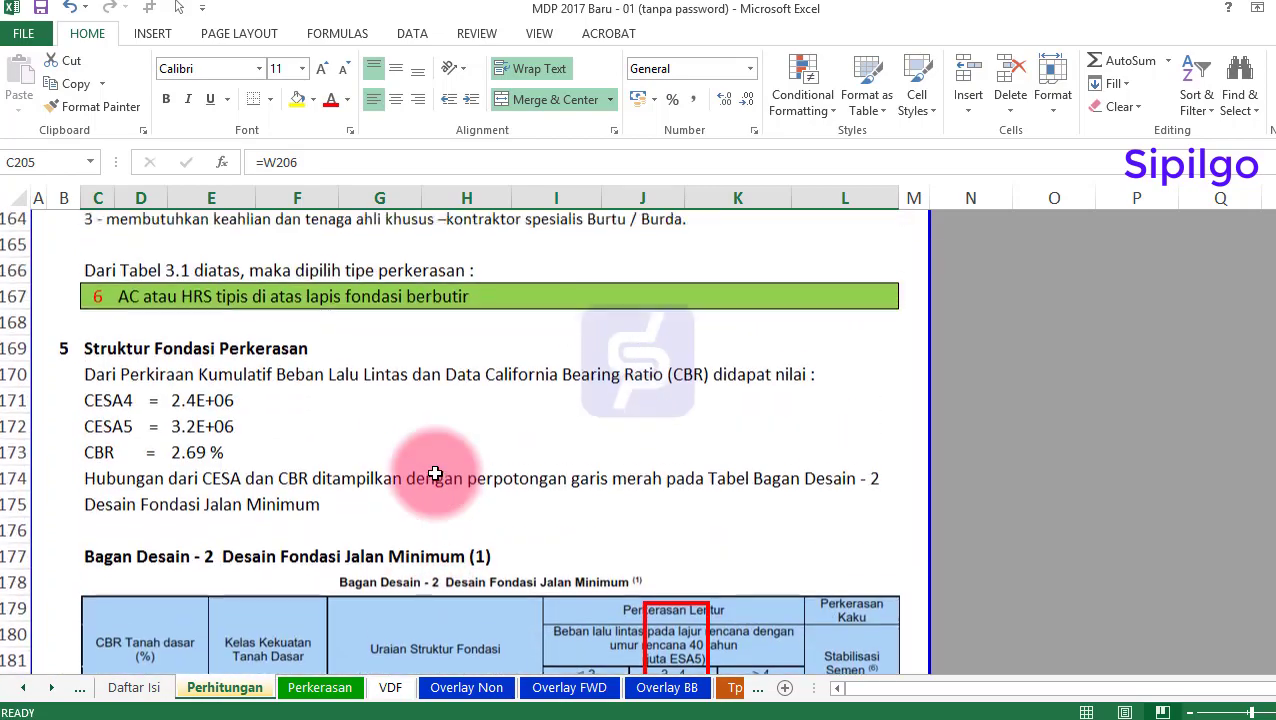
pyautogui.click(79, 356)
pyautogui.click(200, 354)
# Shorten the Perhitungan print area so it ends at row 168, leaving out section 5, Struktur Fondasi Perkerasan
pyautogui.scroll(-9, 384, 300)
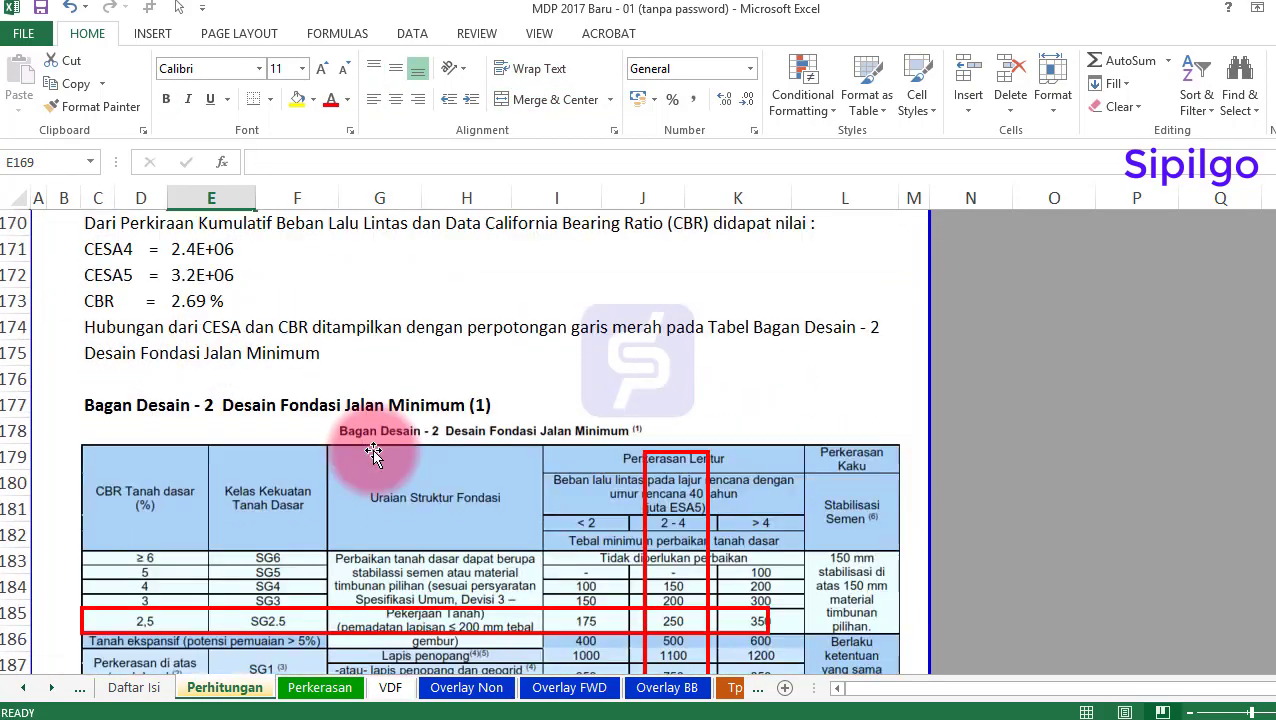
pyautogui.scroll(-2, 441, 655)
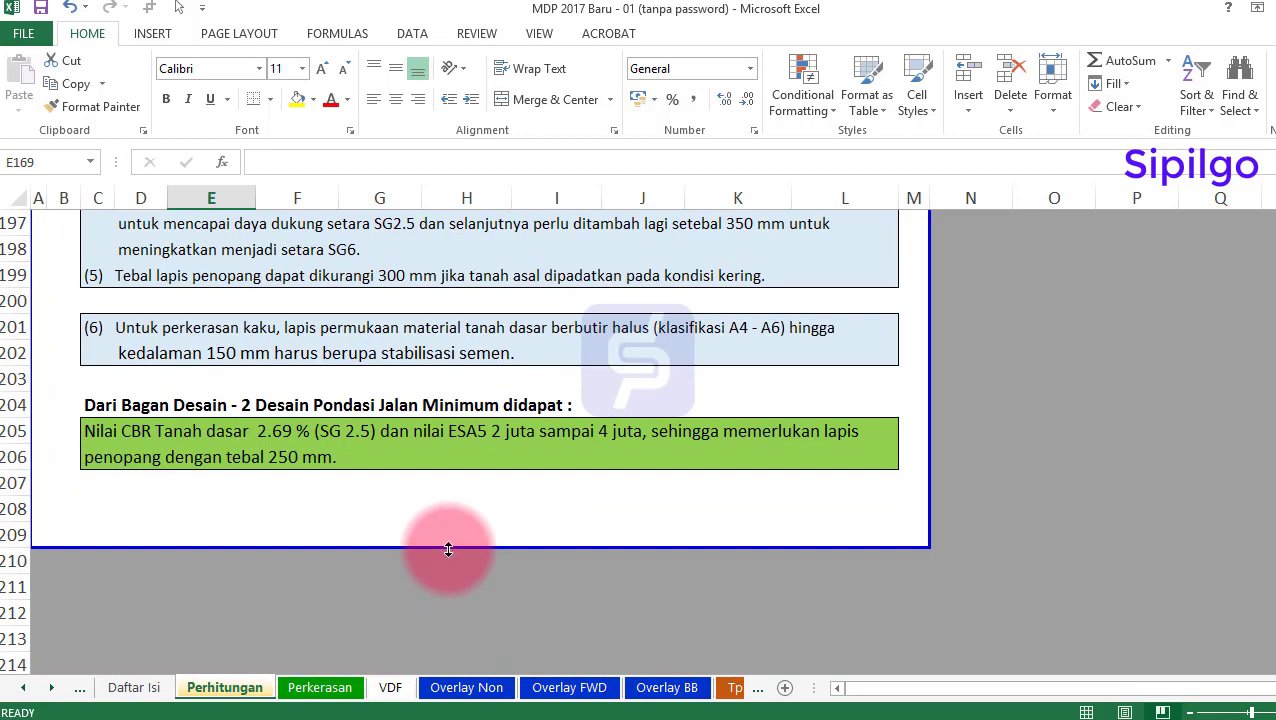
pyautogui.moveTo(448, 549); pyautogui.dragTo(446, 361)
pyautogui.click(430, 458)
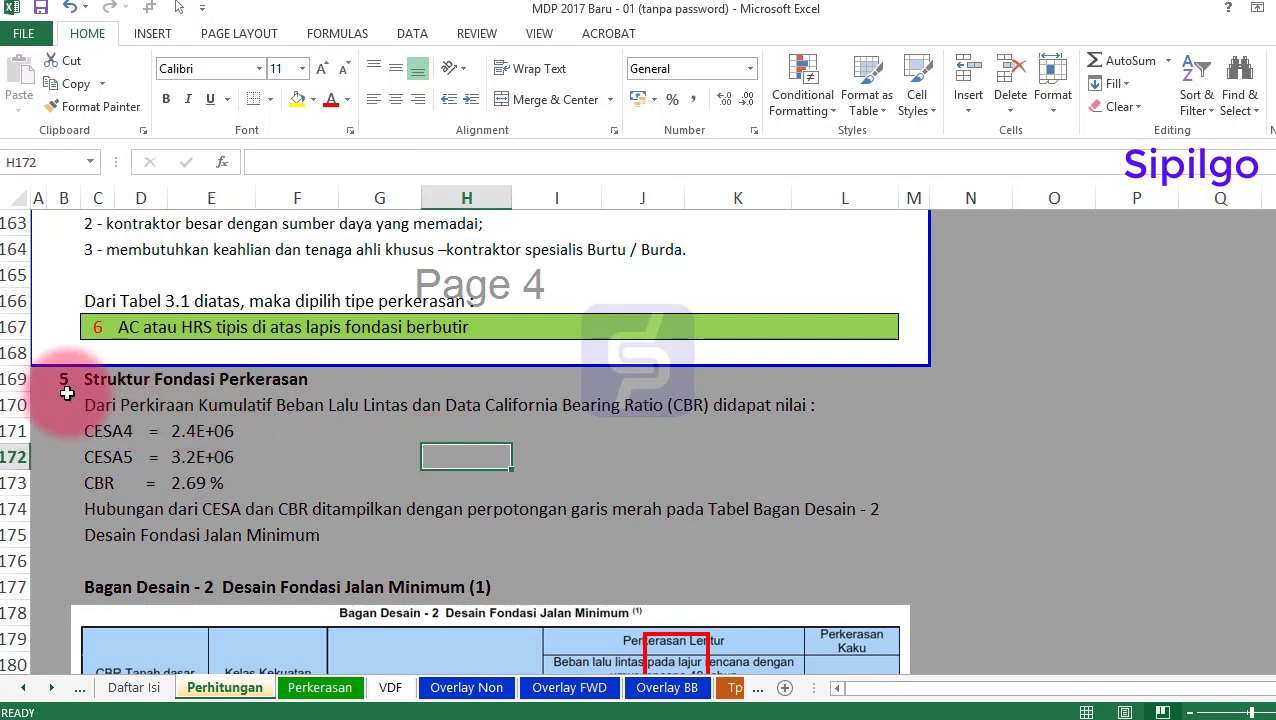
# Compare the section 5 heading on the Overlay Non sheet with the section 5 heading on the Perhitungan sheet
pyautogui.click(478, 690)
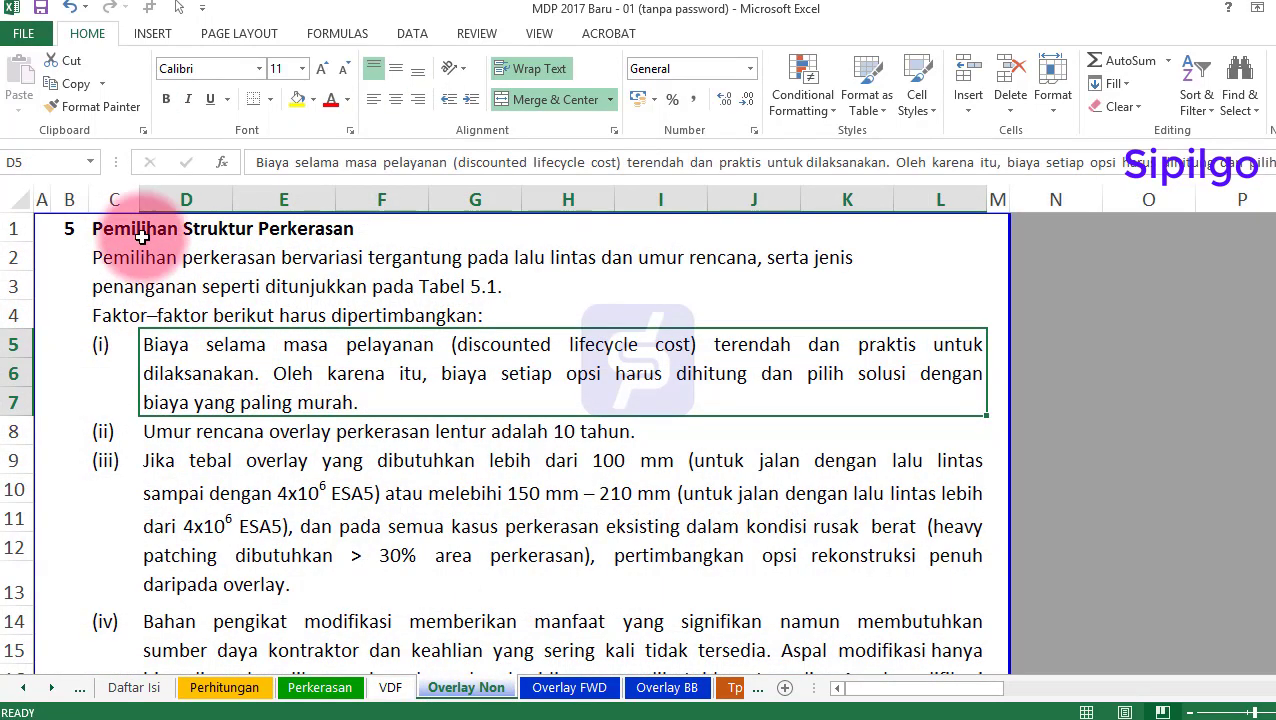
pyautogui.click(142, 233)
pyautogui.click(114, 232)
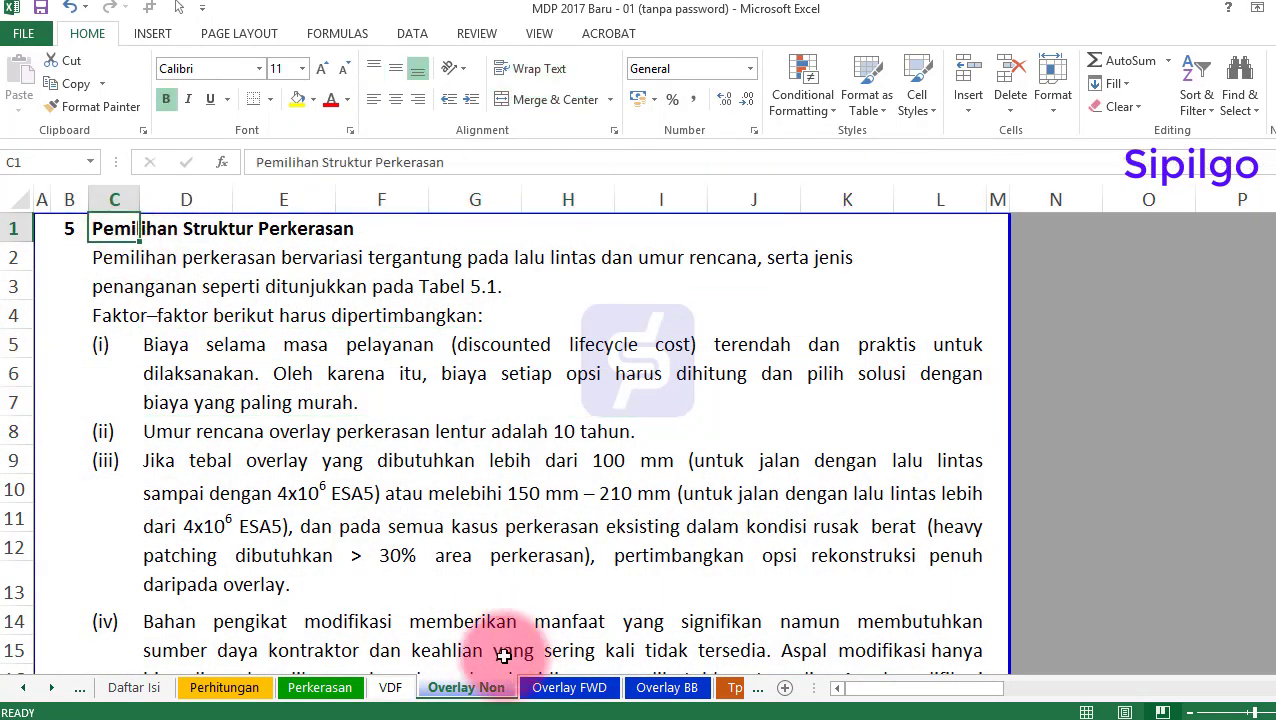
pyautogui.click(320, 688)
pyautogui.click(228, 688)
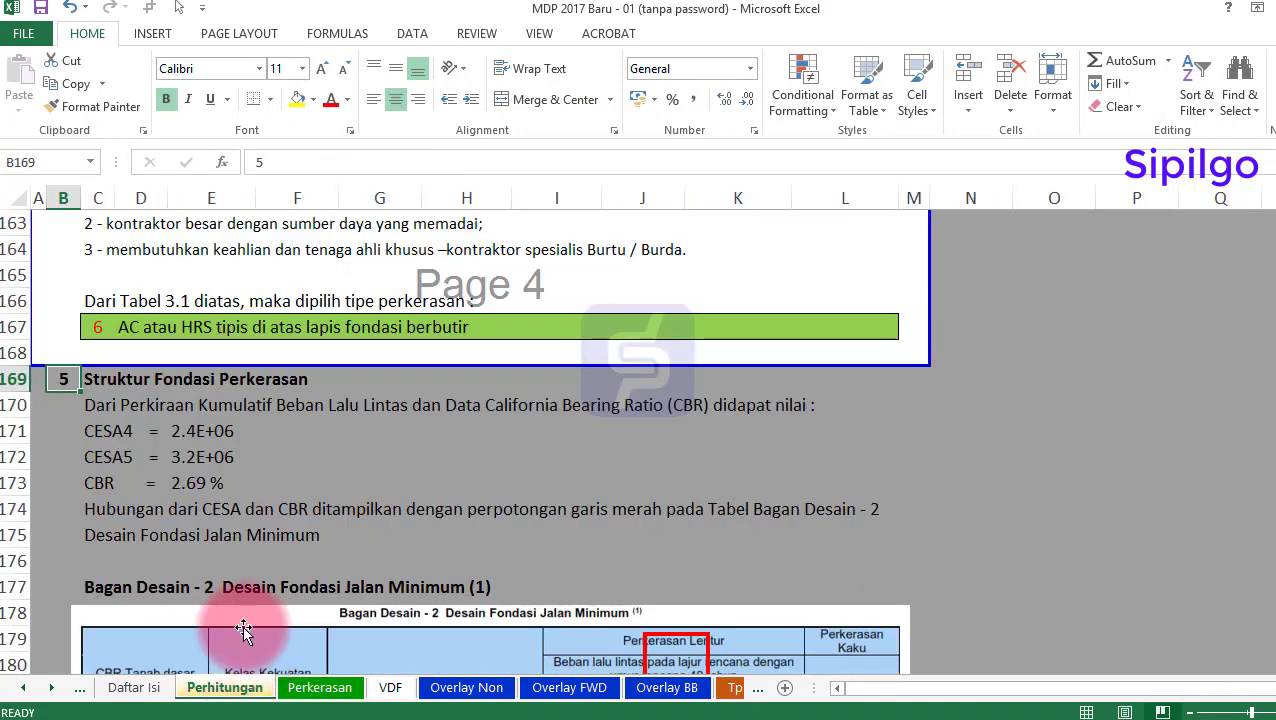
pyautogui.click(177, 412)
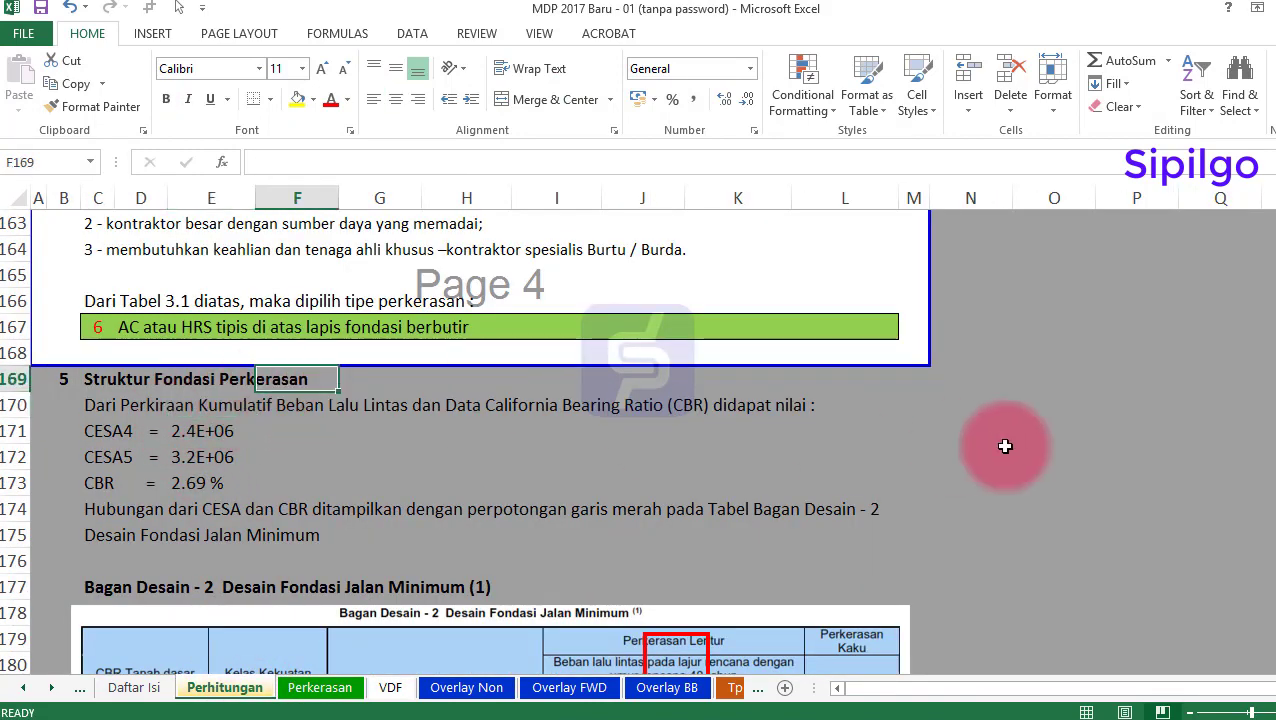
pyautogui.click(1002, 450)
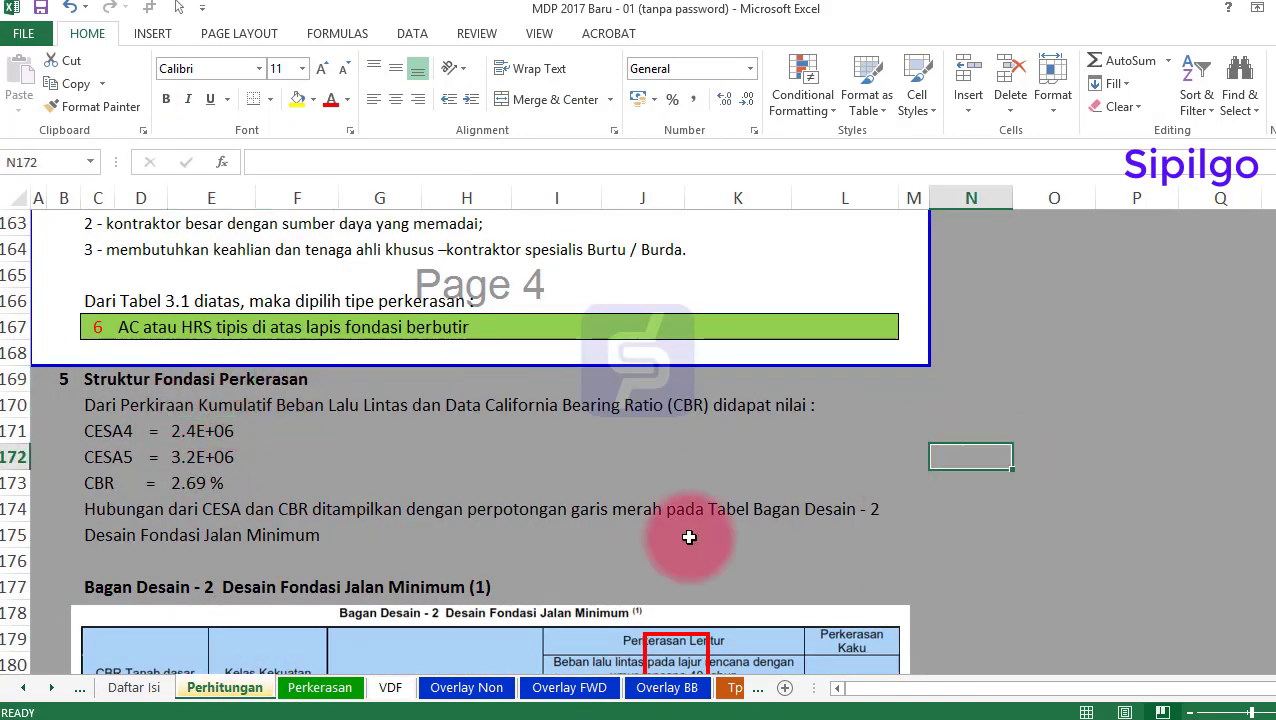
# Review section 5, Pemilihan Struktur Perkerasan, and Tabel 5.1 with its overlay and reconstruction options on the Overlay Non sheet
pyautogui.click(467, 688)
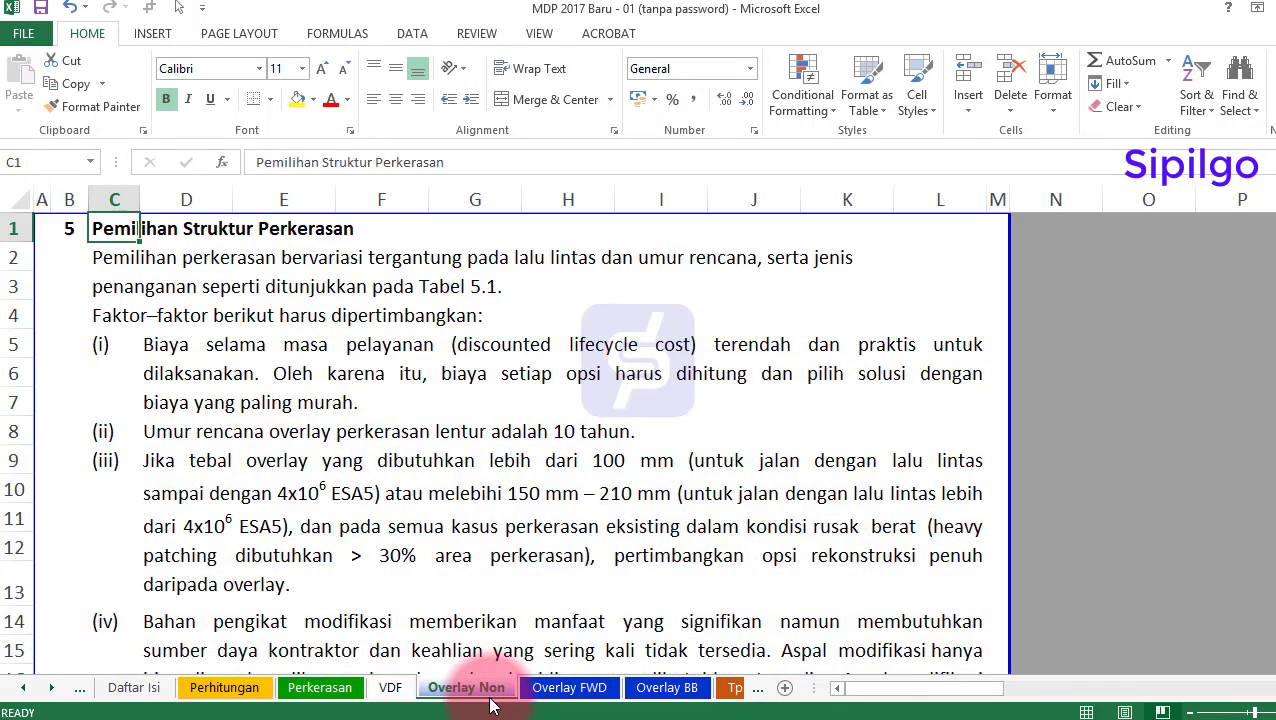
pyautogui.click(266, 373)
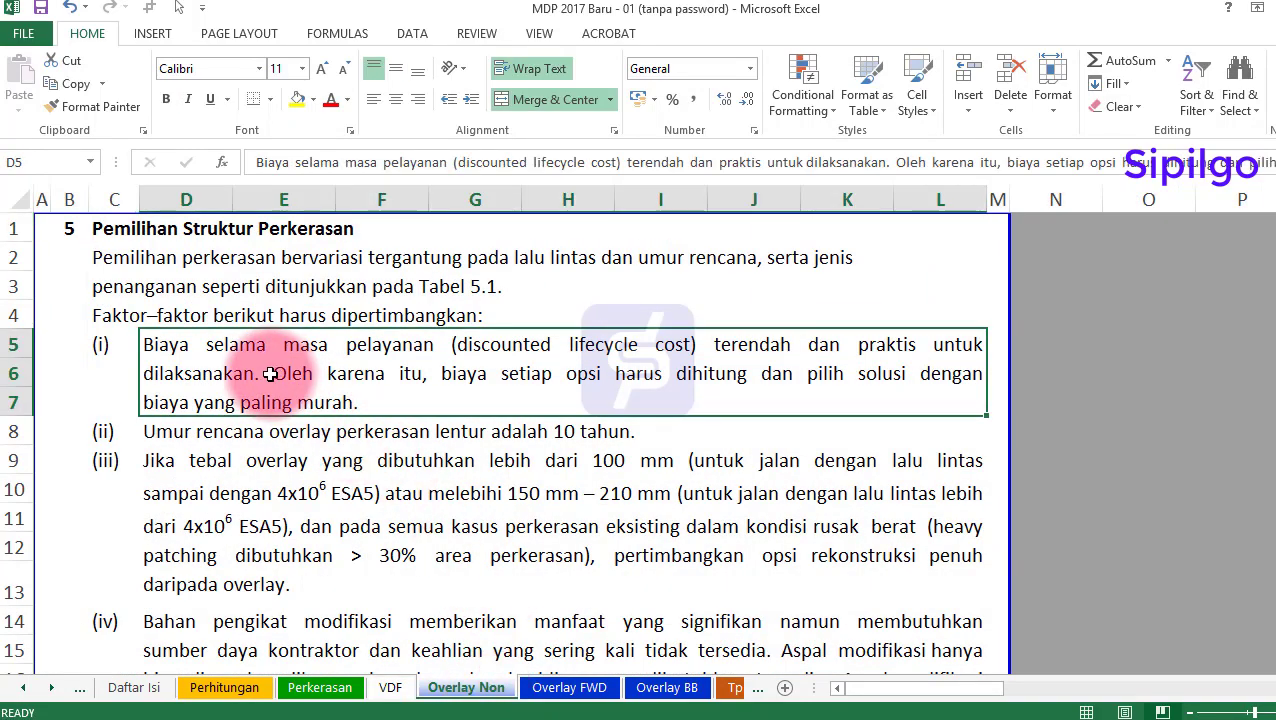
pyautogui.scroll(-7, 157, 419)
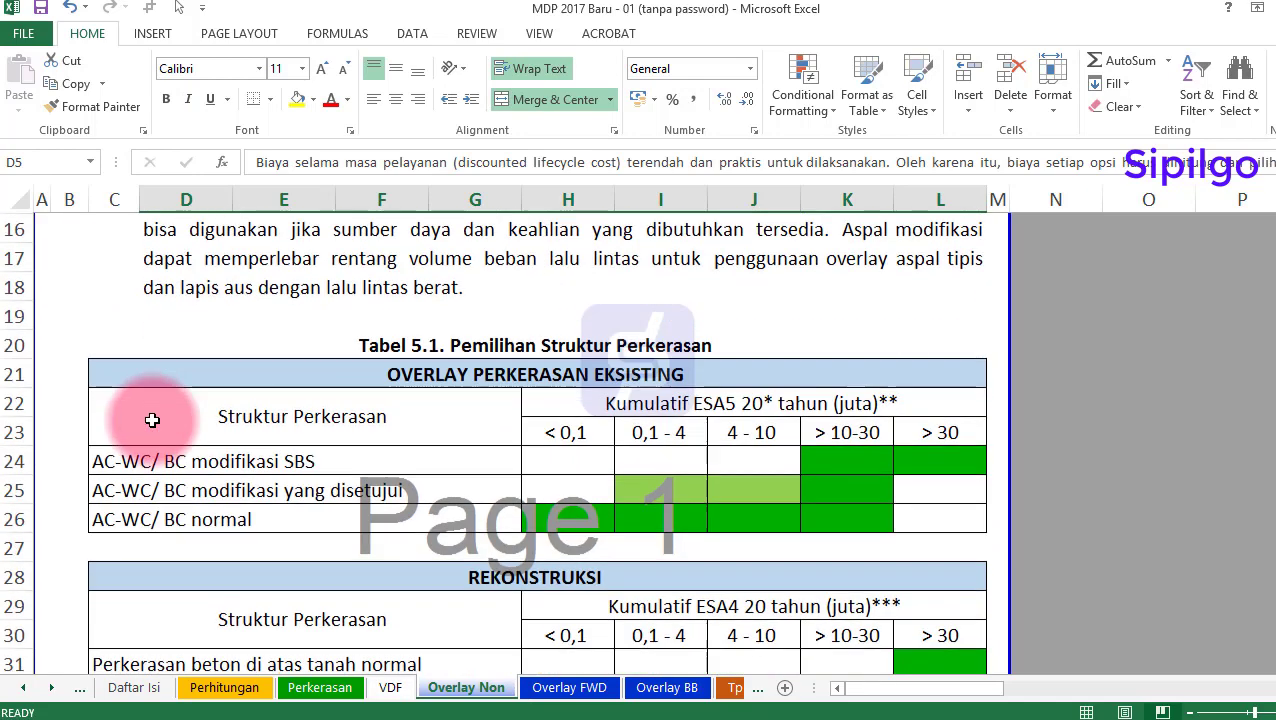
pyautogui.scroll(1, 152, 420)
pyautogui.click(421, 252)
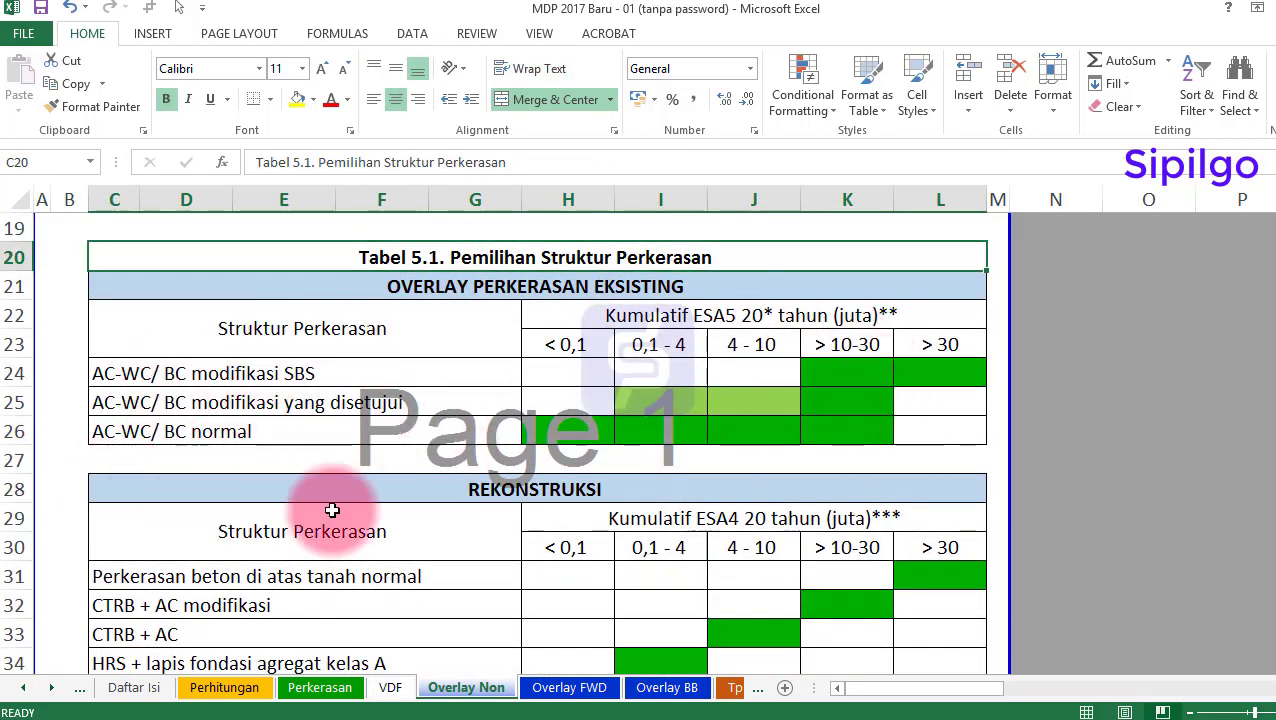
pyautogui.scroll(-11, 408, 439)
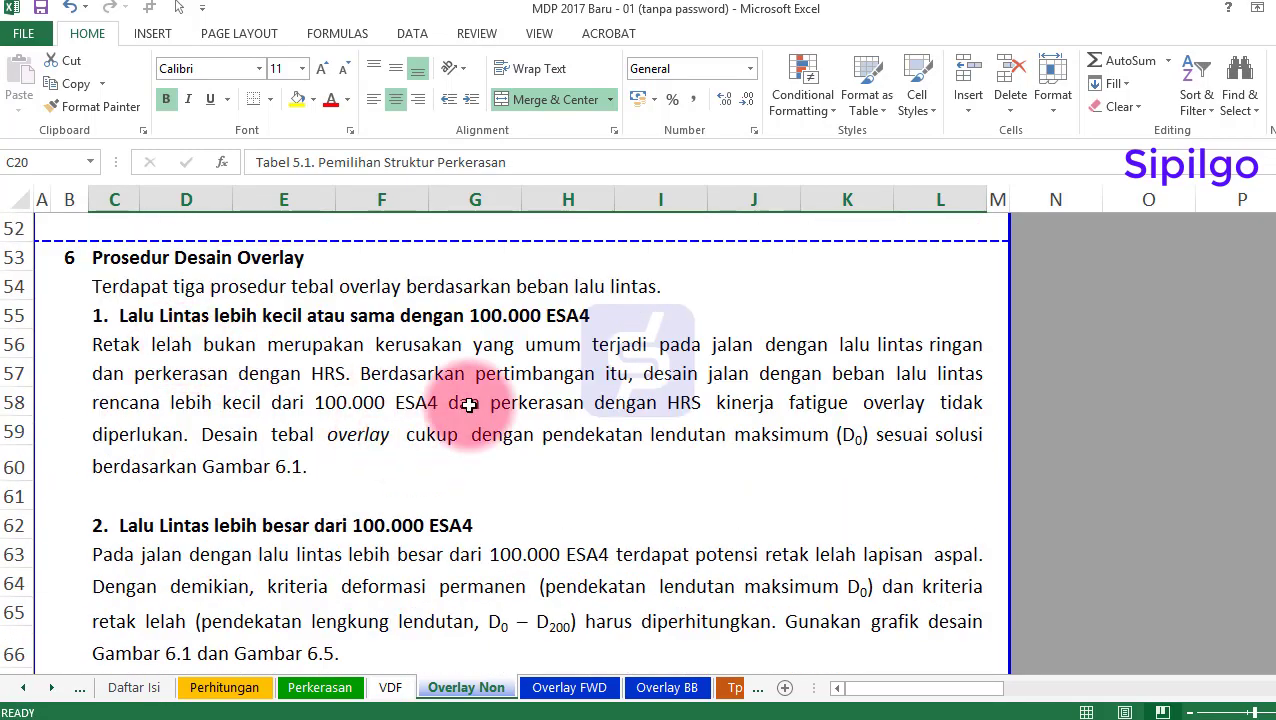
# Check the CESA4 and CESA5 values in section 7, Desain Tebal Overlay, and return to section 5 on the Perhitungan sheet
pyautogui.scroll(-6, 462, 418)
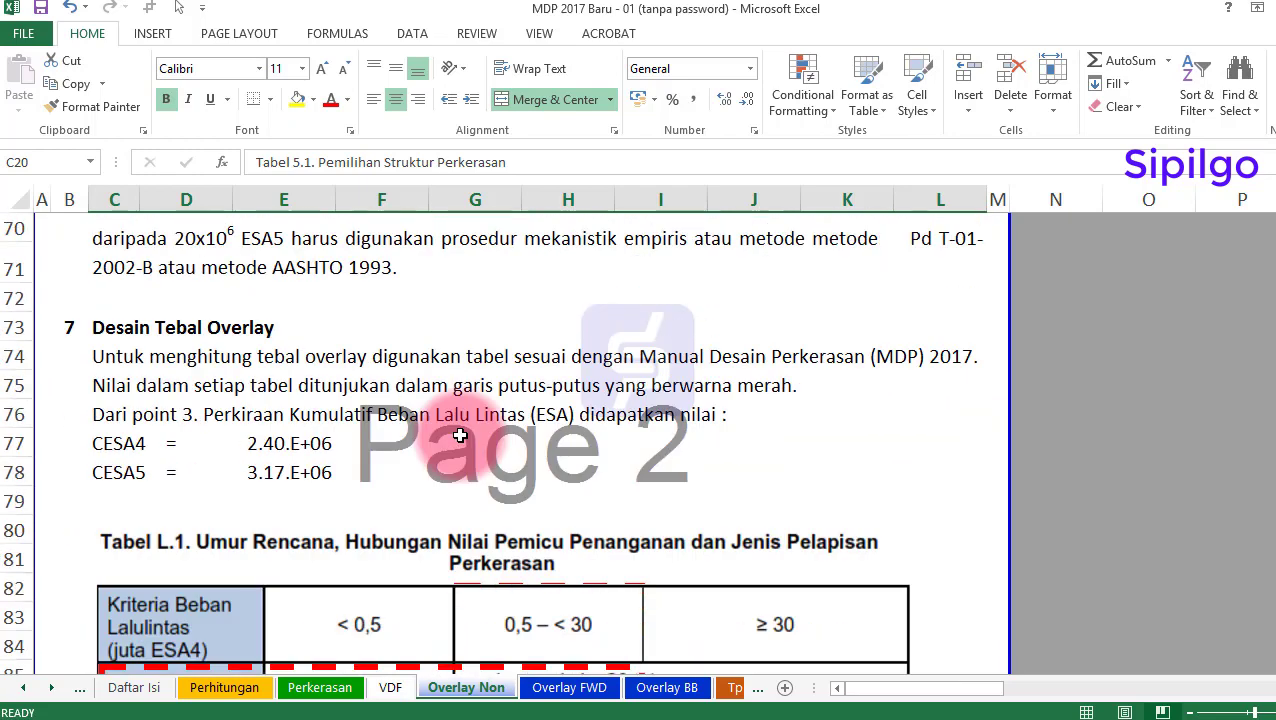
pyautogui.scroll(-2, 459, 435)
pyautogui.scroll(2, 459, 435)
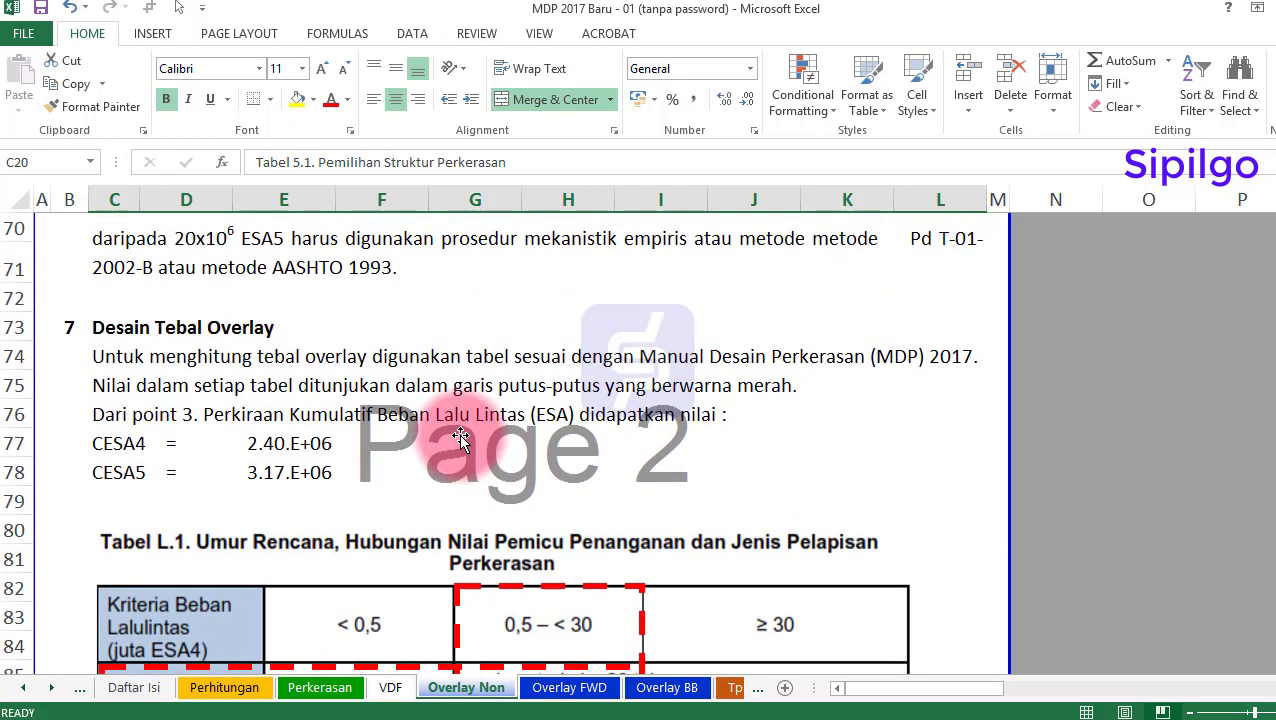
pyautogui.scroll(-1, 460, 437)
pyautogui.scroll(-1, 460, 437)
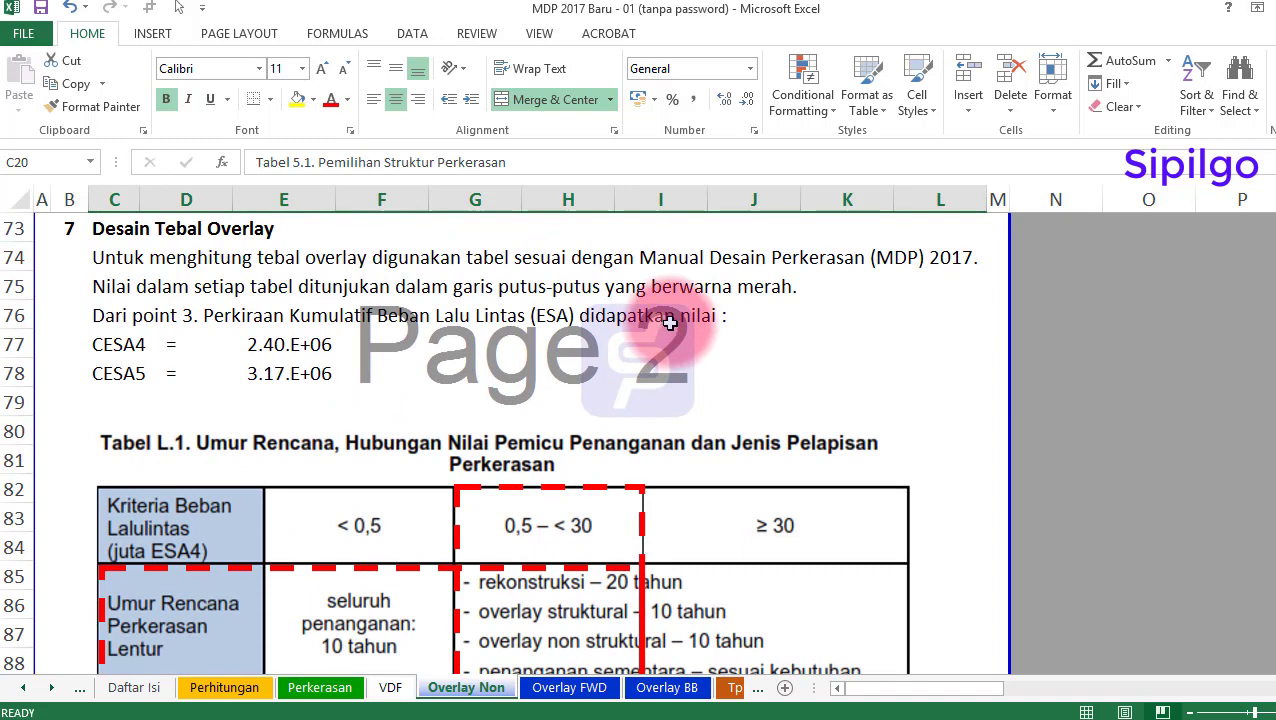
pyautogui.moveTo(288, 346); pyautogui.dragTo(288, 373)
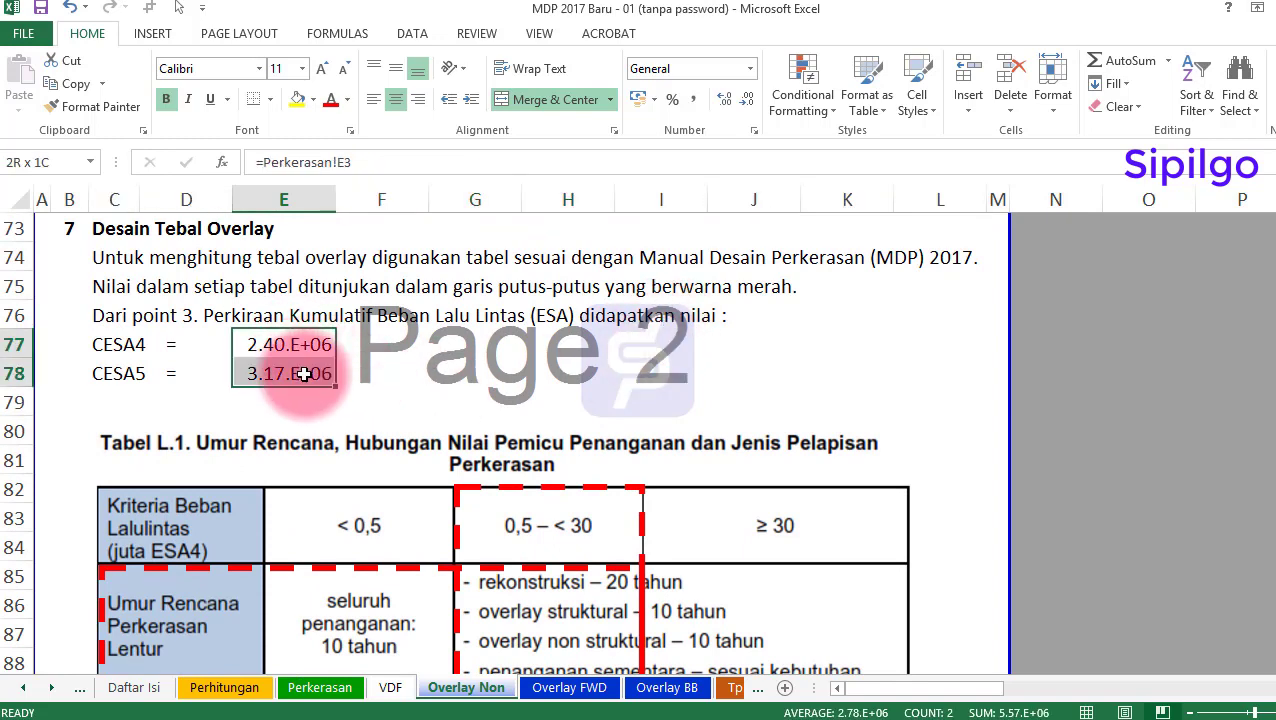
pyautogui.click(525, 393)
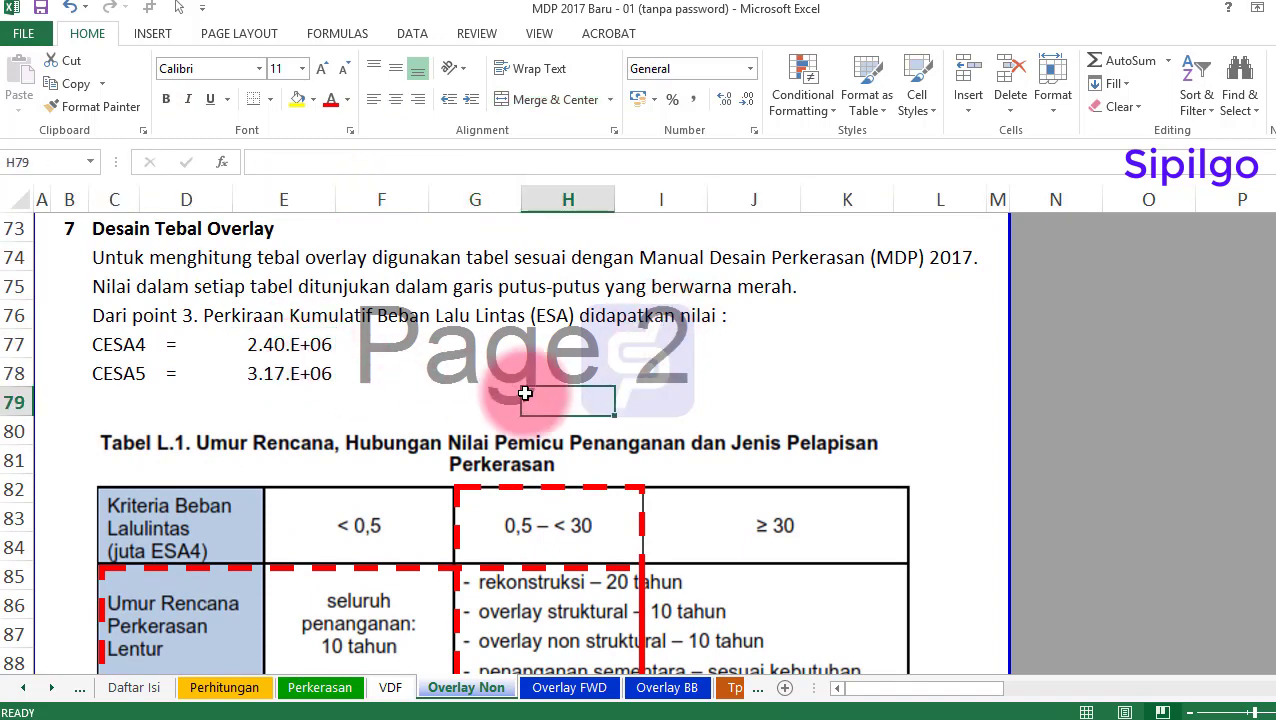
pyautogui.click(225, 688)
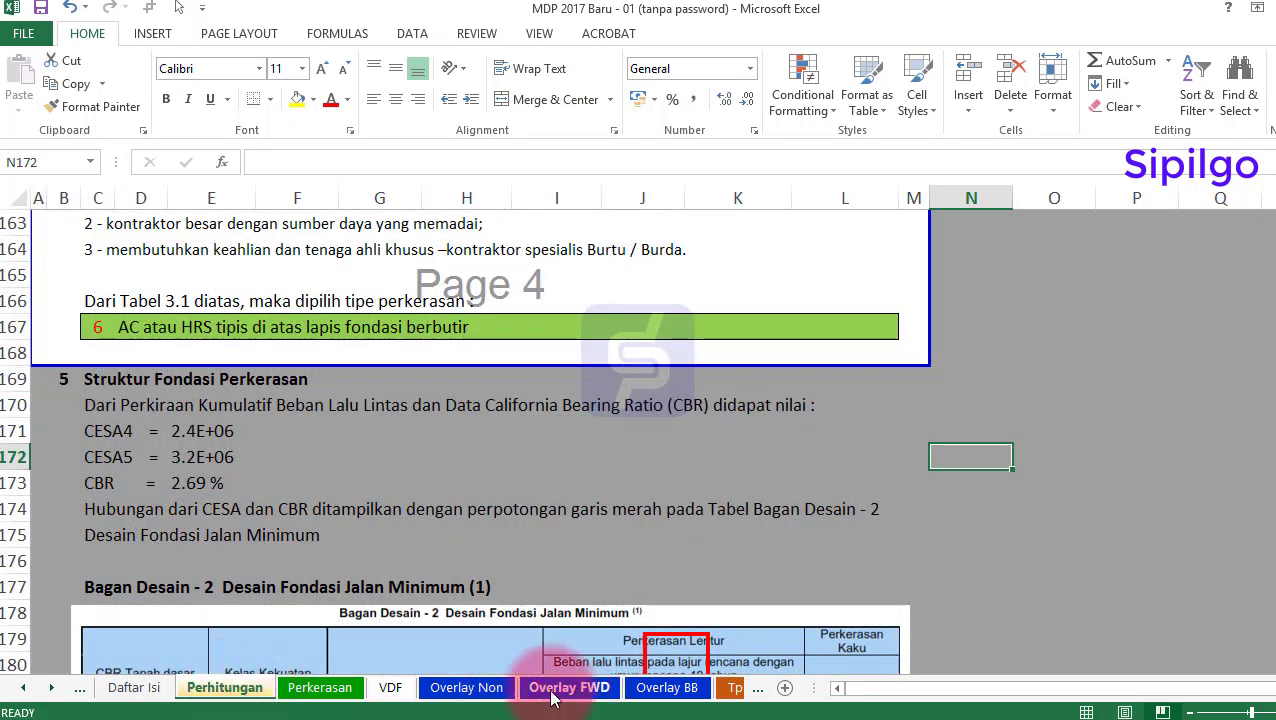
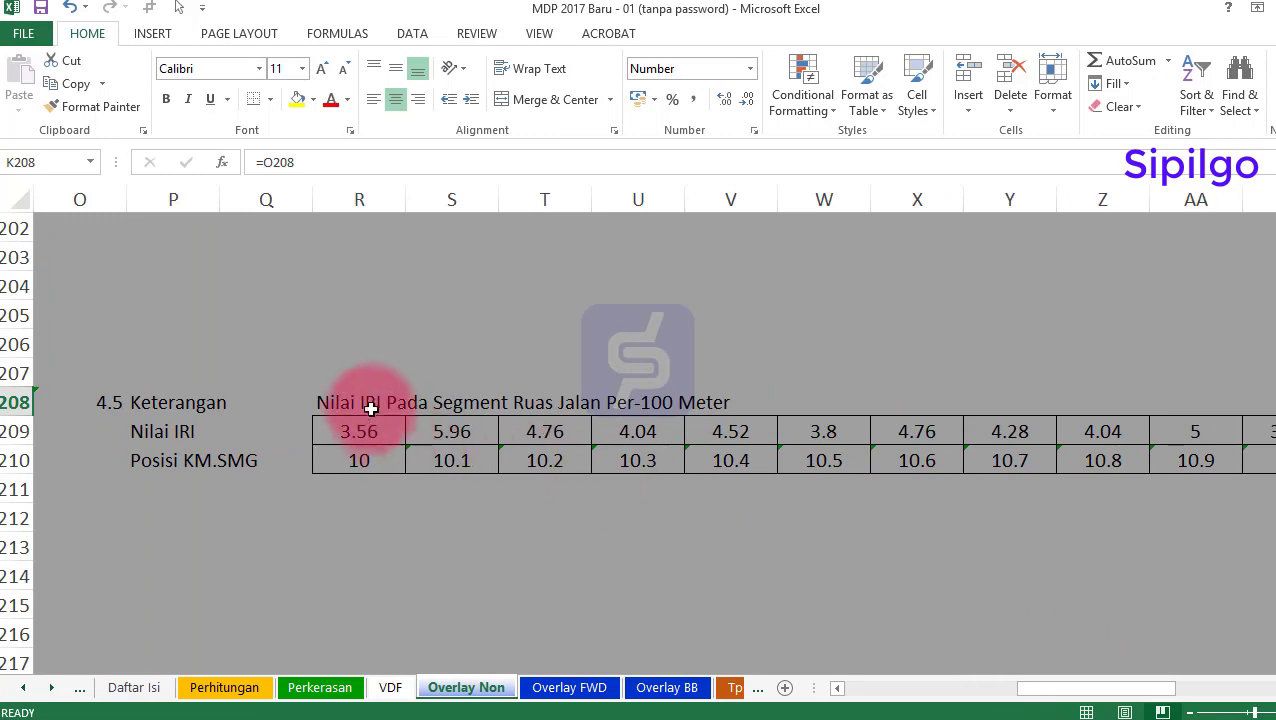
# Examine the Nilai IRI row for the first 100-metre road segments beside the report on the Overlay Non sheet
pyautogui.click(194, 424)
pyautogui.click(370, 438)
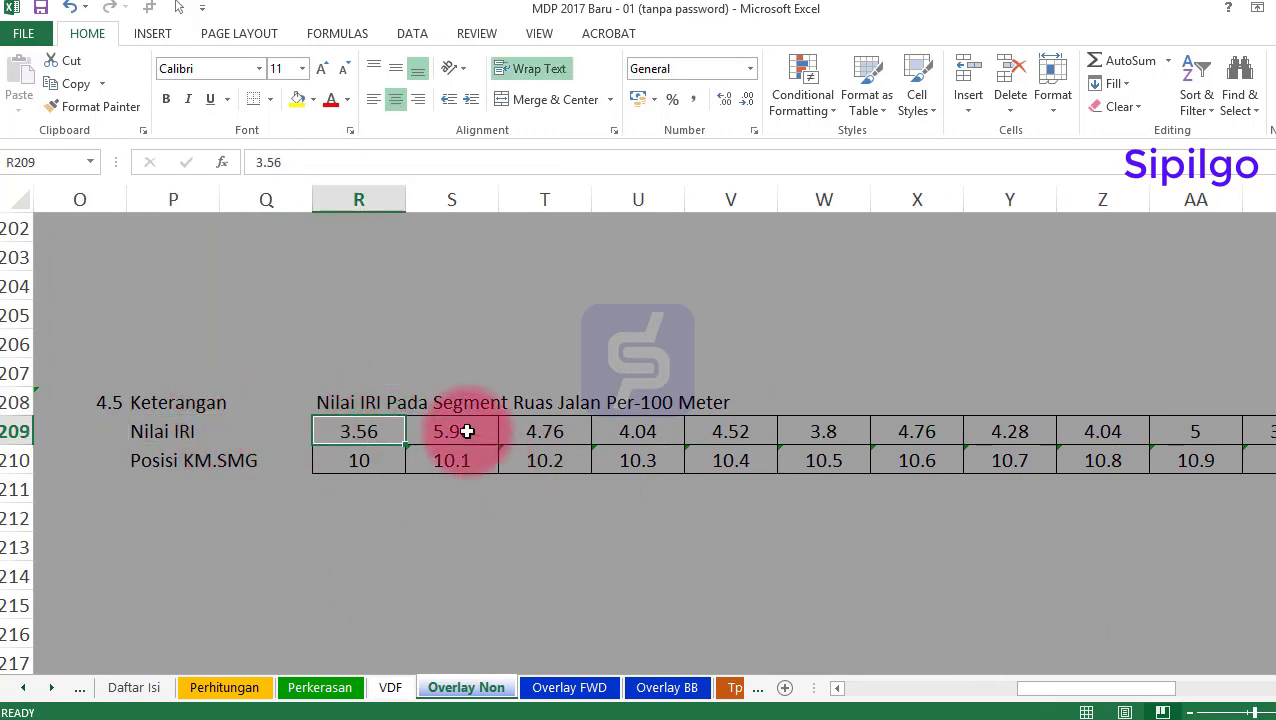
pyautogui.click(462, 432)
pyautogui.click(545, 431)
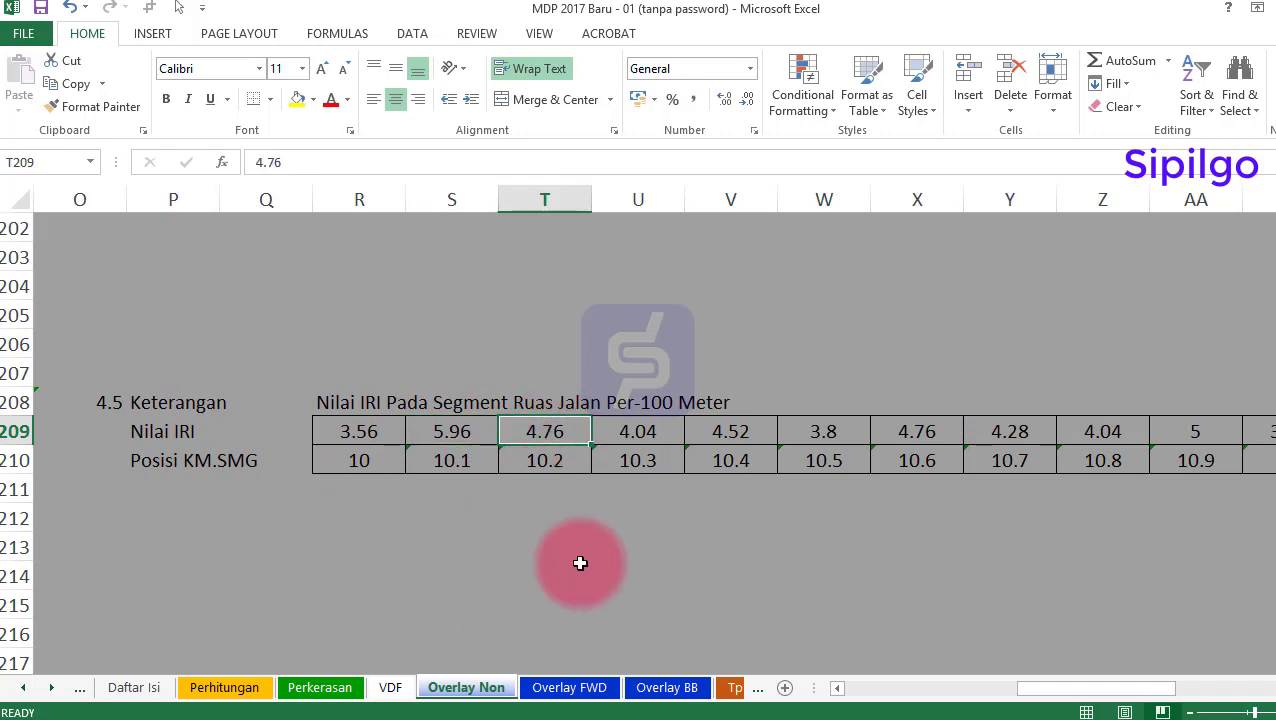
pyautogui.click(634, 431)
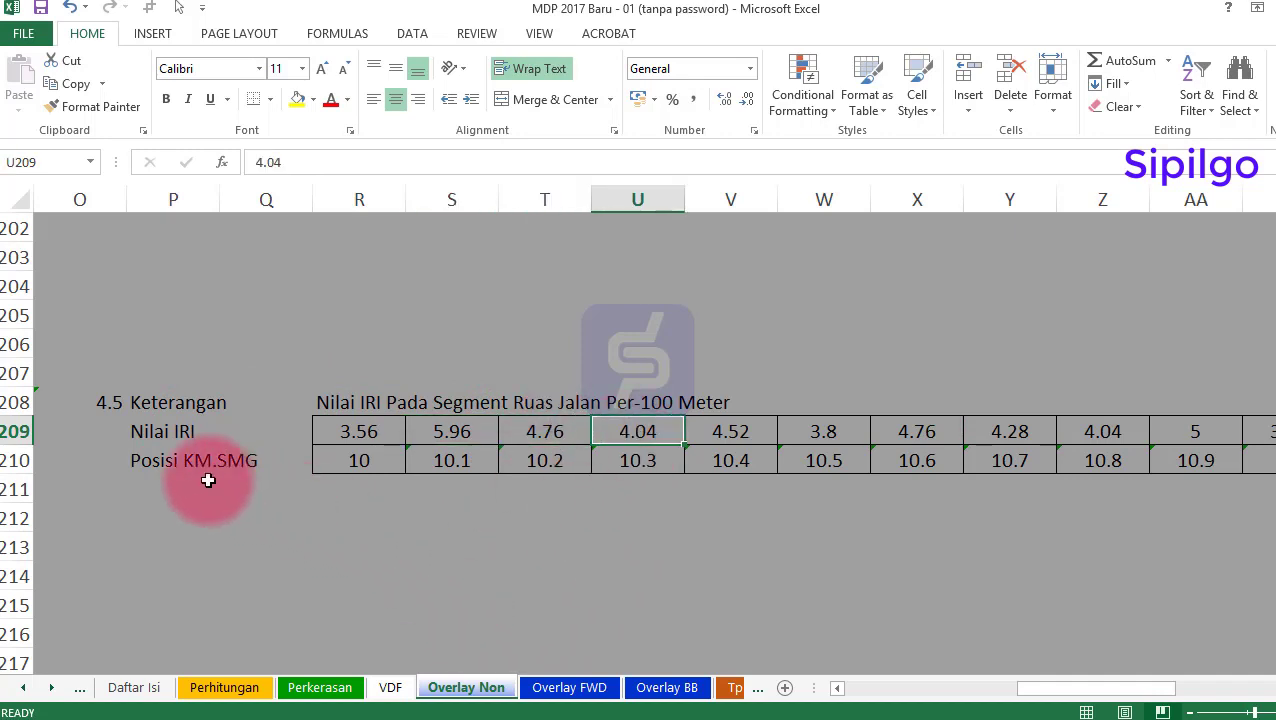
# Examine the Posisi KM.SMG row and how its formulas advance the station from one road segment to the next
pyautogui.click(166, 462)
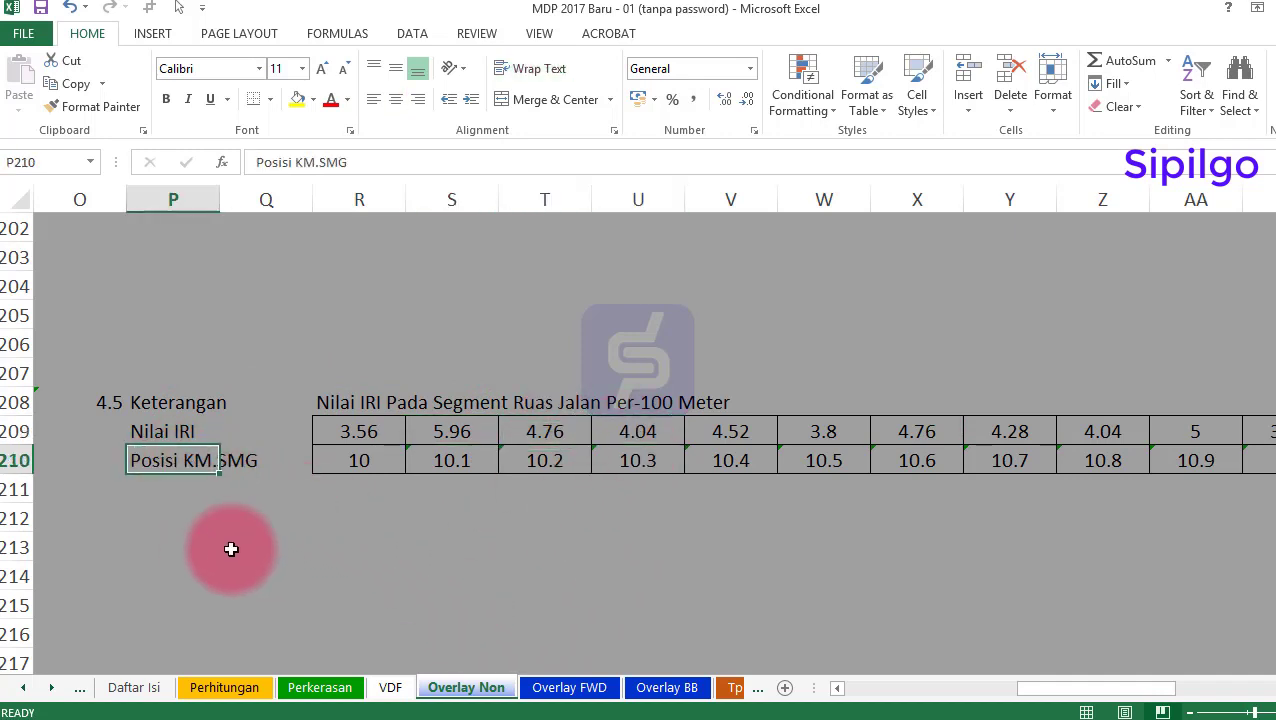
pyautogui.click(375, 464)
pyautogui.click(464, 460)
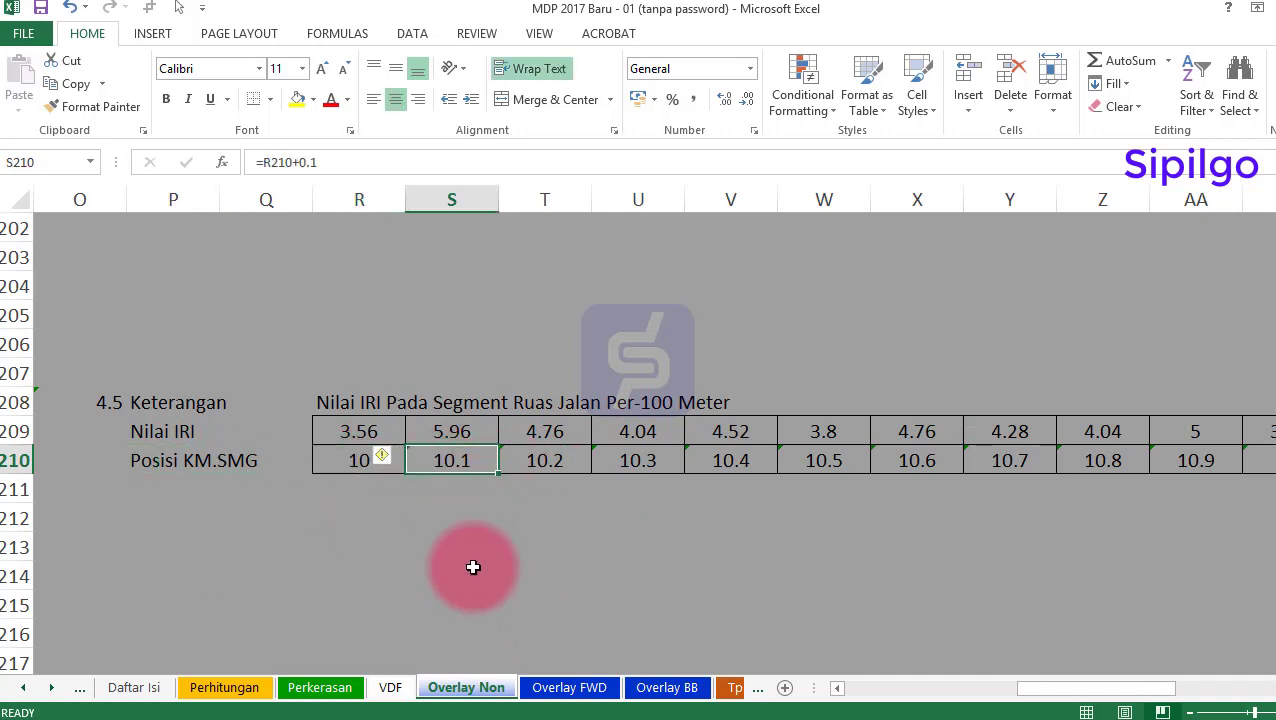
pyautogui.click(564, 464)
pyautogui.click(649, 461)
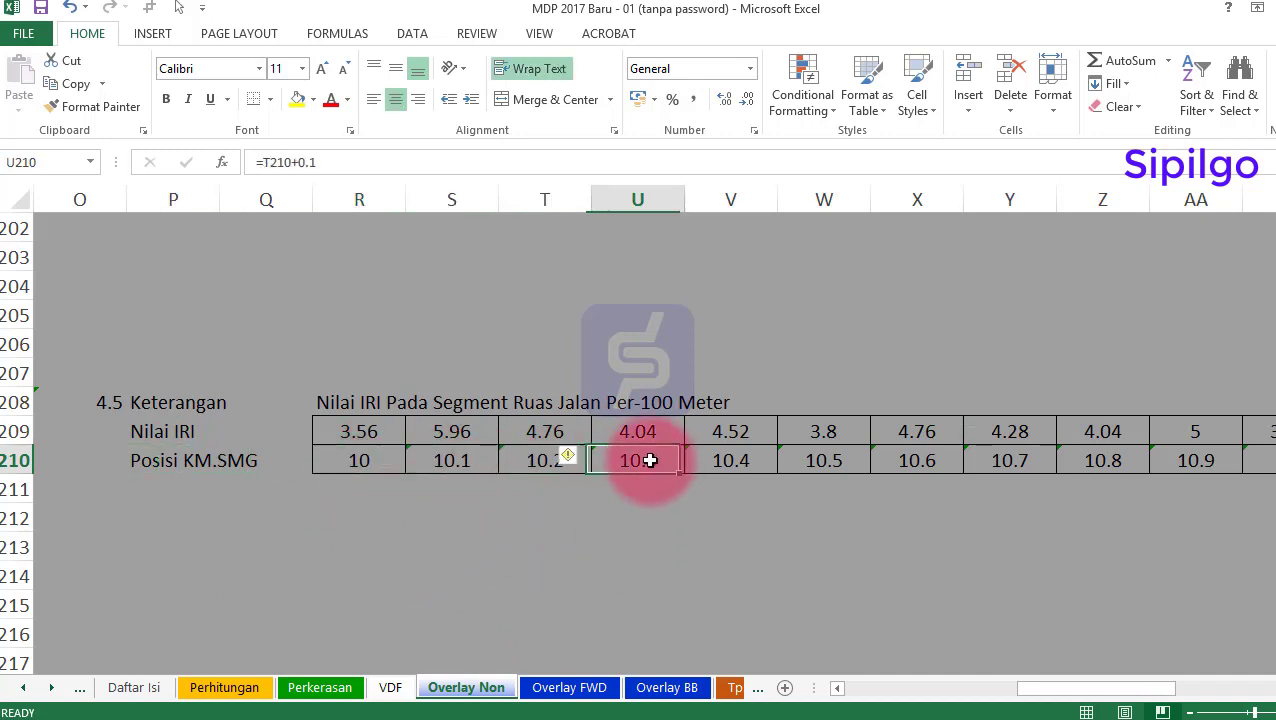
pyautogui.click(710, 465)
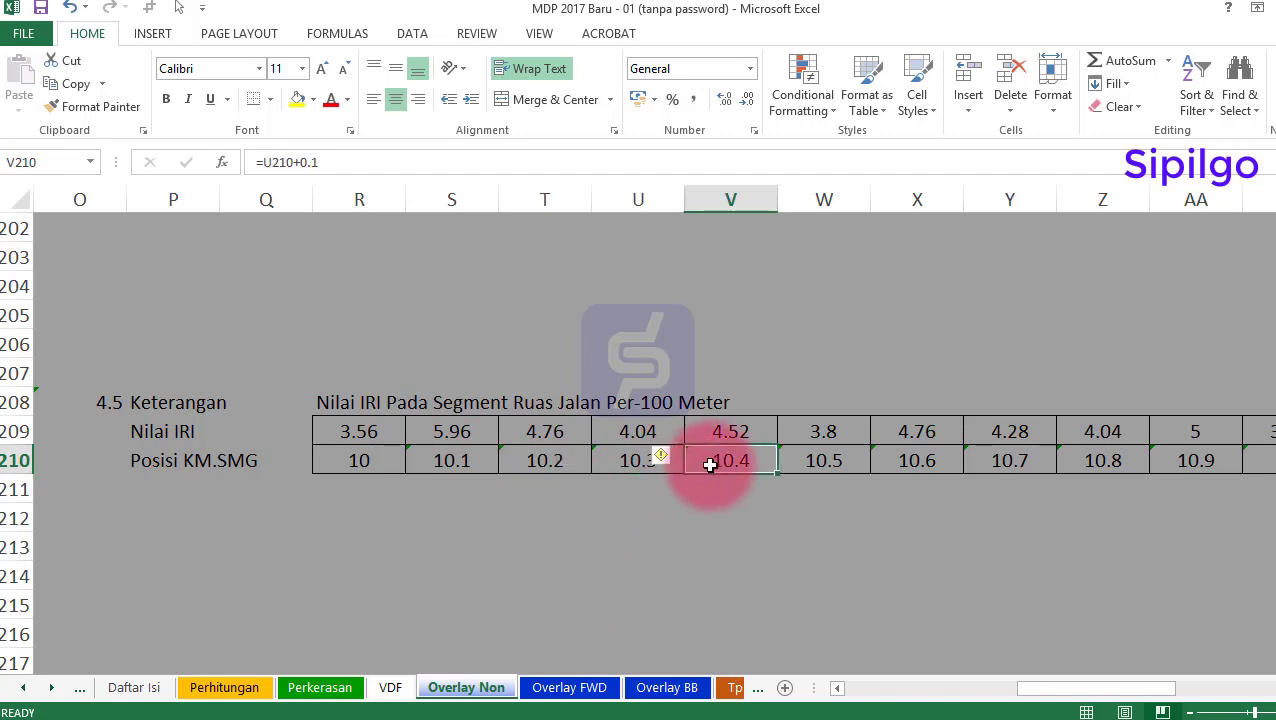
pyautogui.click(812, 463)
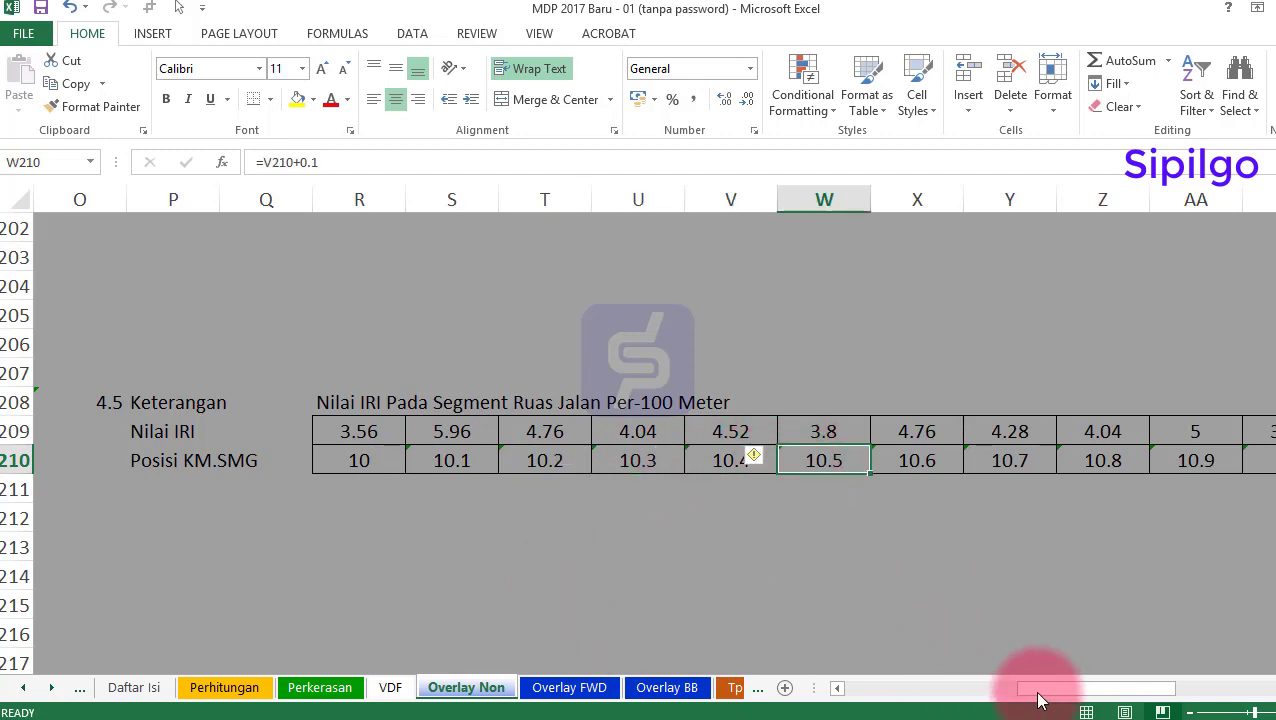
# Trace the segment IRI data to the average IRI in O208 and its linked report cell K208
pyautogui.moveTo(1050, 690); pyautogui.dragTo(1016, 690)
pyautogui.moveTo(568, 431); pyautogui.dragTo(1017, 447)
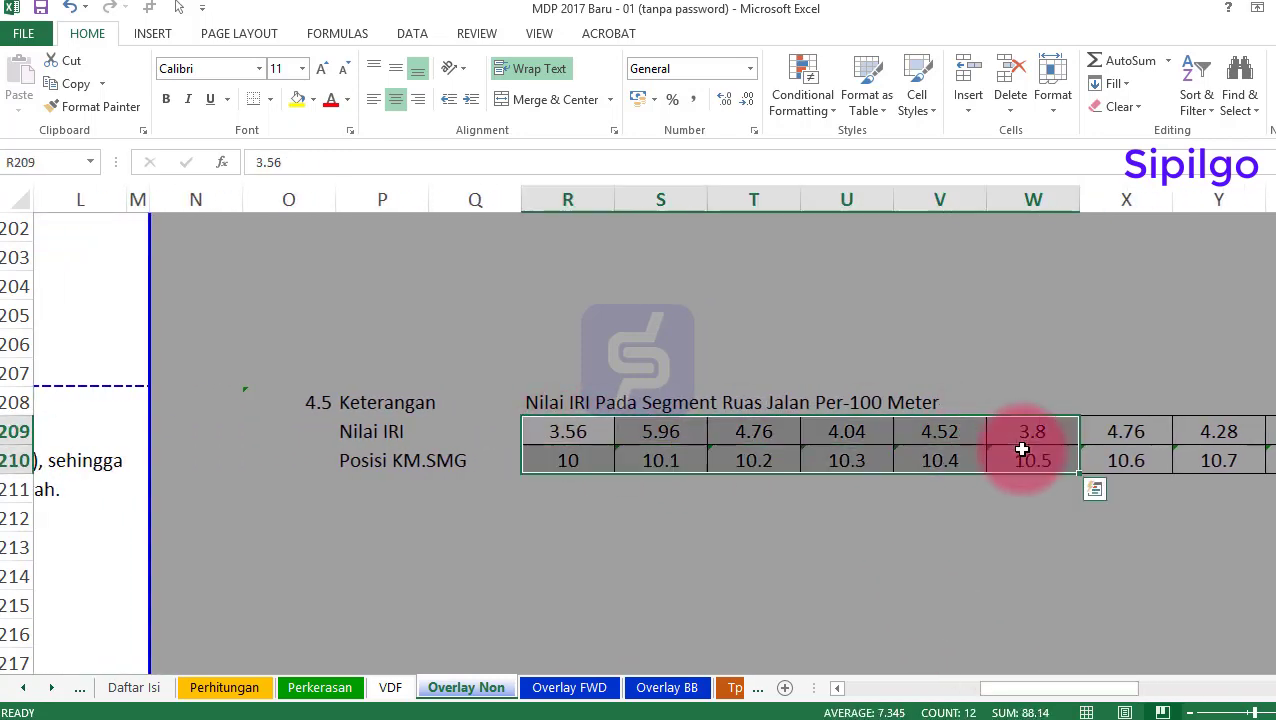
pyautogui.moveTo(1062, 690); pyautogui.dragTo(975, 690)
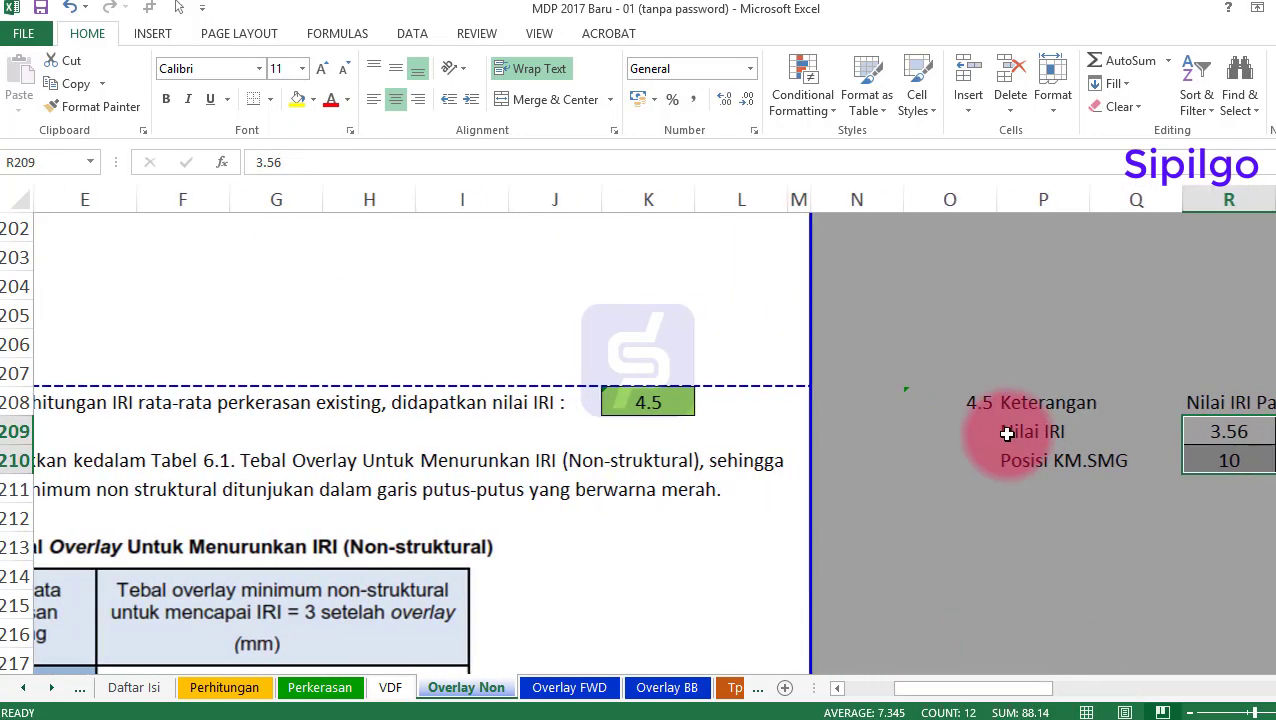
pyautogui.click(970, 405)
pyautogui.click(636, 404)
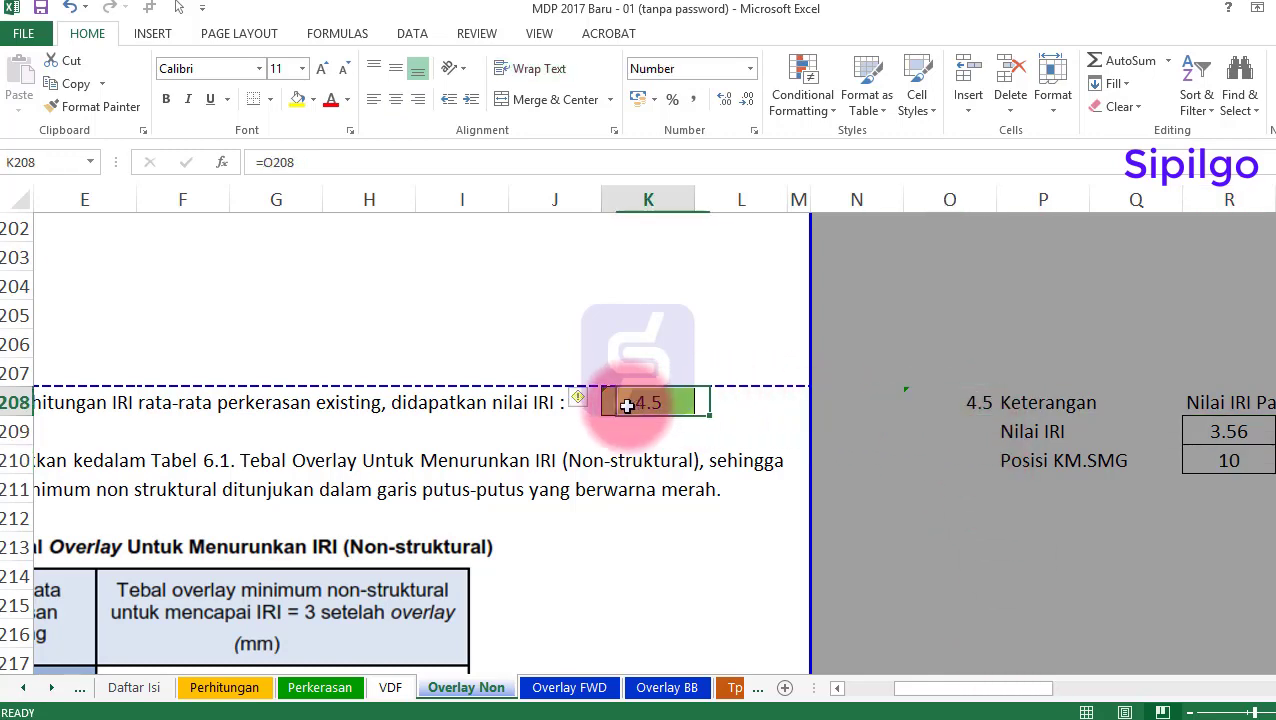
pyautogui.moveTo(1012, 690); pyautogui.dragTo(960, 690)
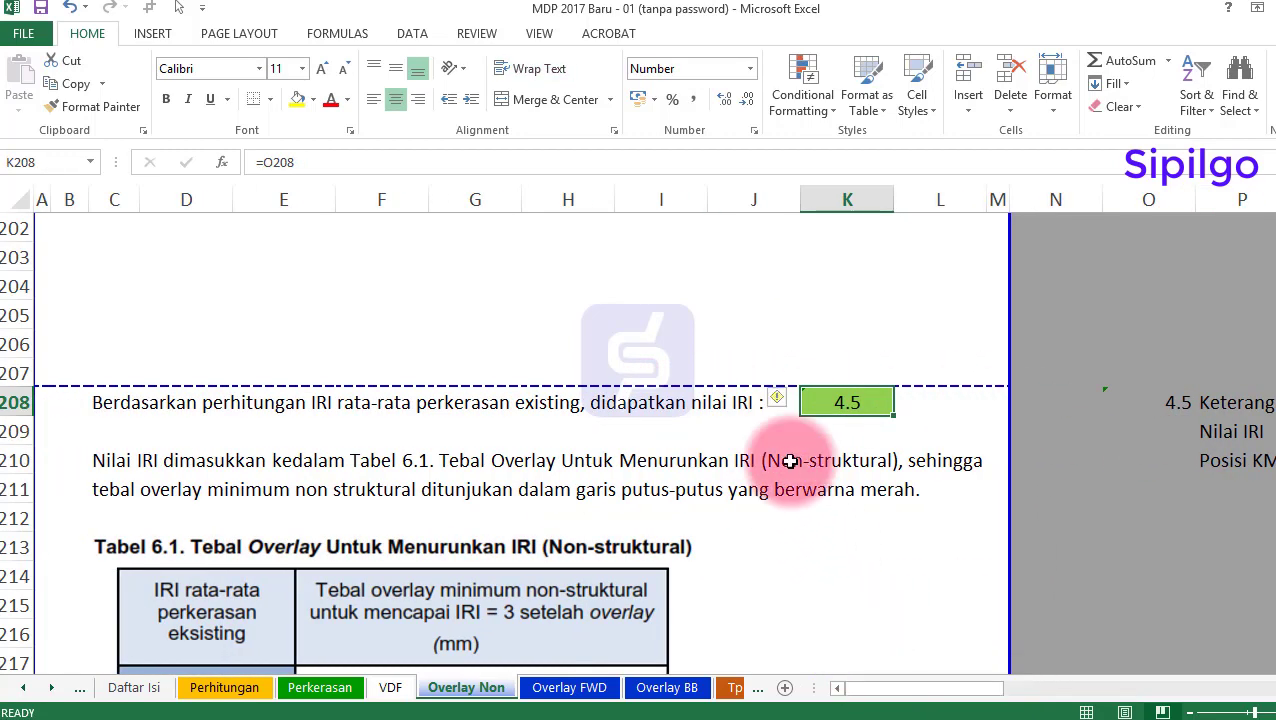
# Look up the minimum non-structural overlay thickness for the average IRI in Tabel 6.1 using the red dashed marker
pyautogui.scroll(-1, 830, 380)
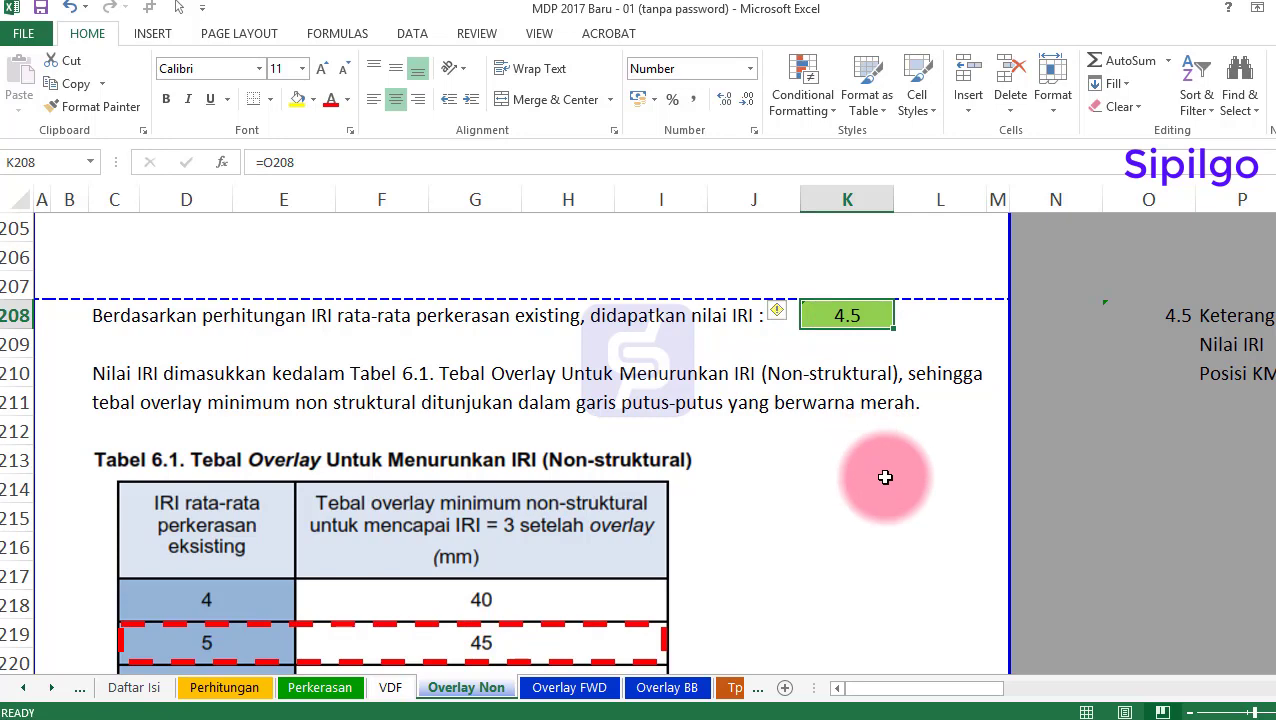
pyautogui.scroll(-2, 885, 477)
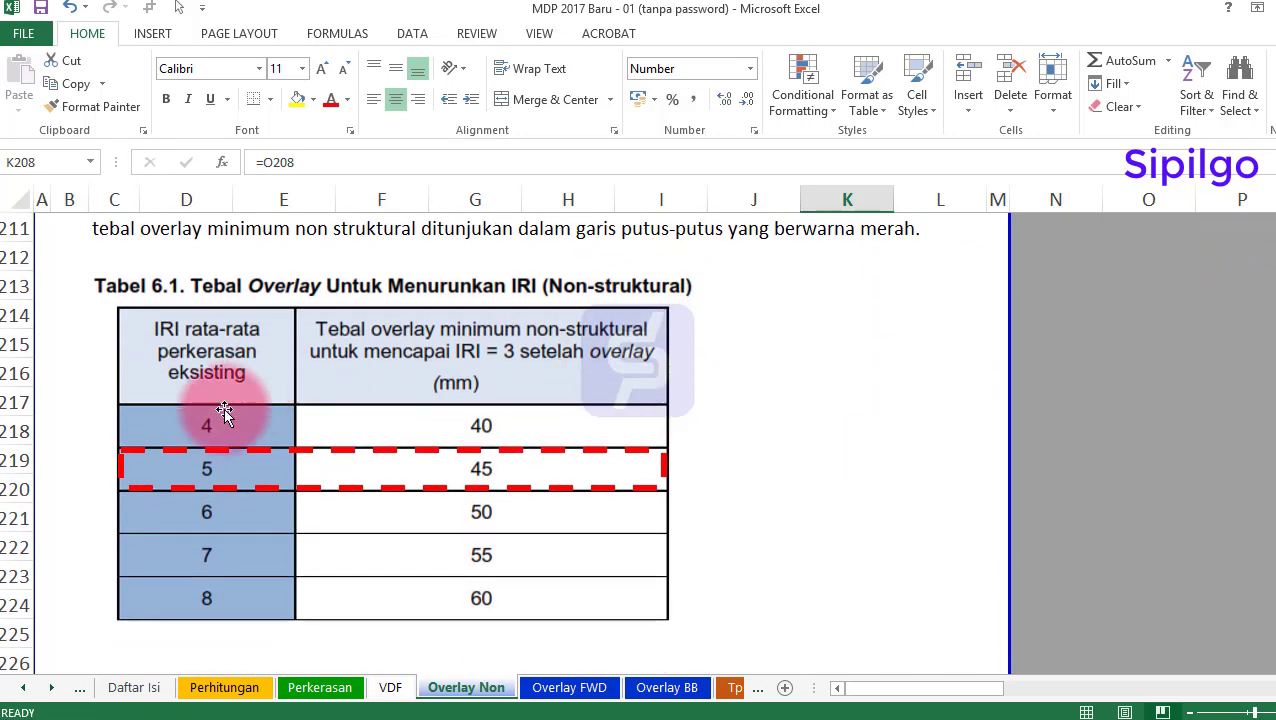
pyautogui.click(202, 427)
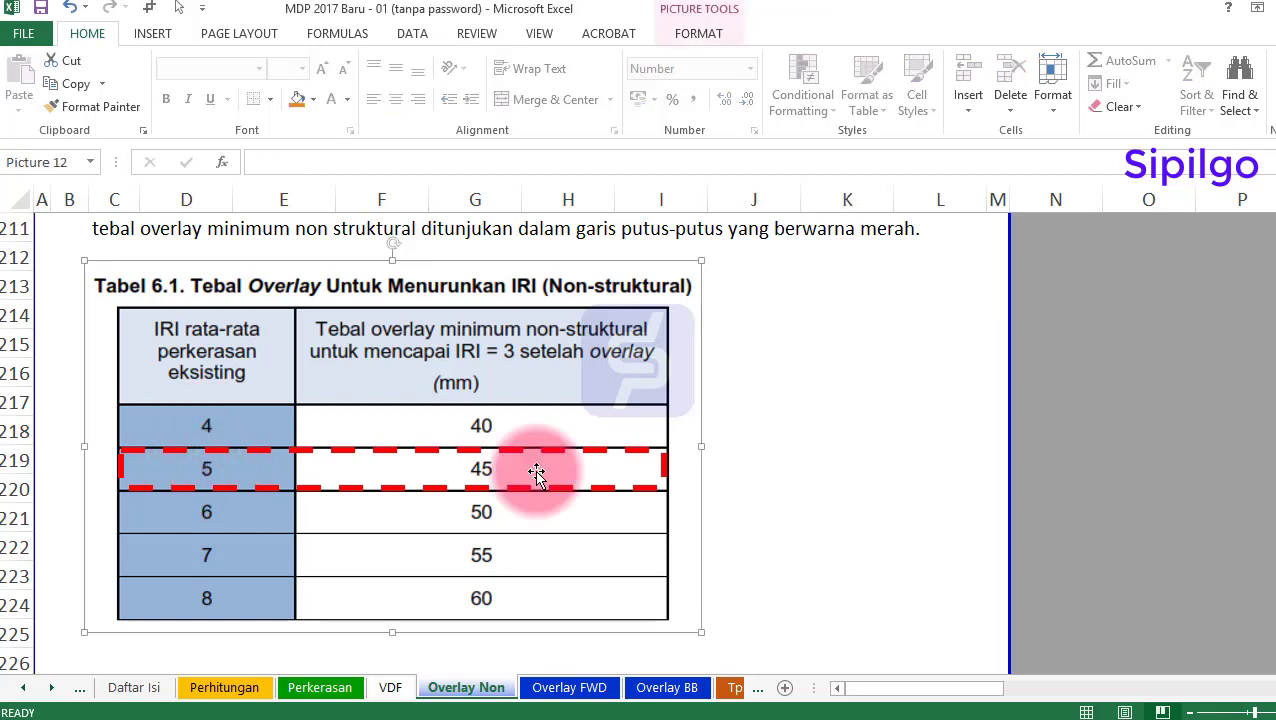
pyautogui.click(906, 466)
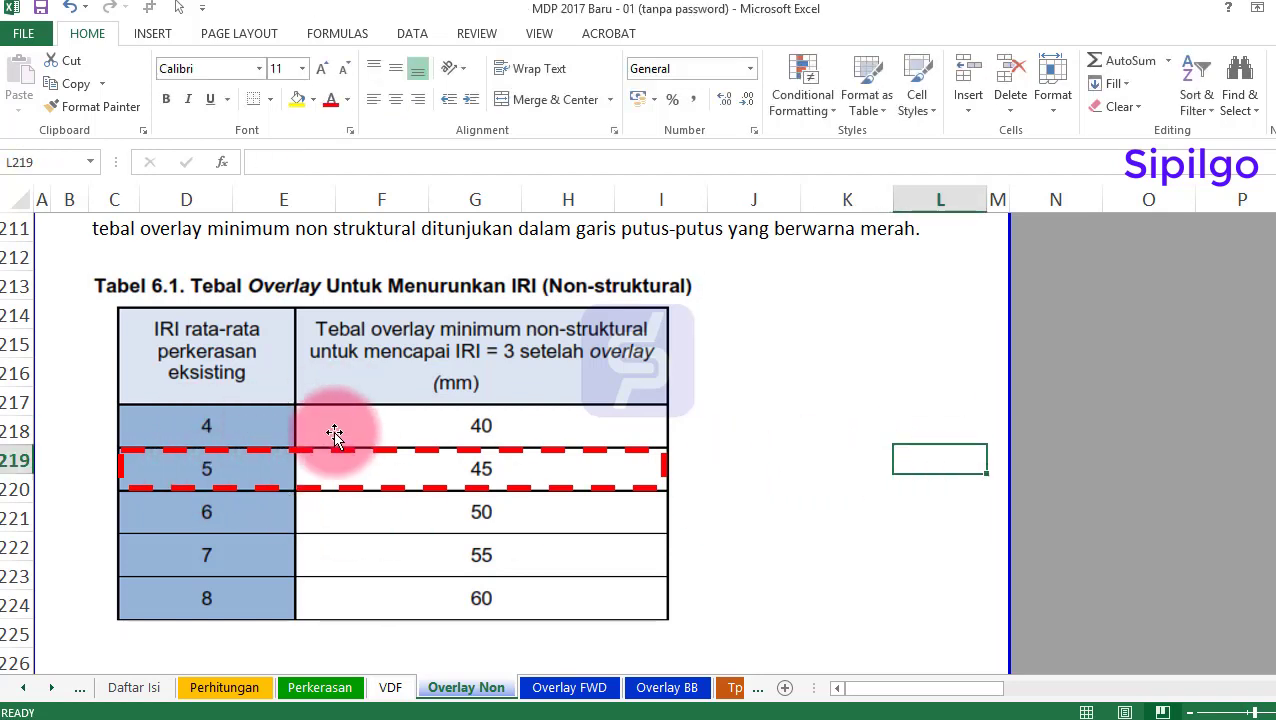
pyautogui.click(265, 490)
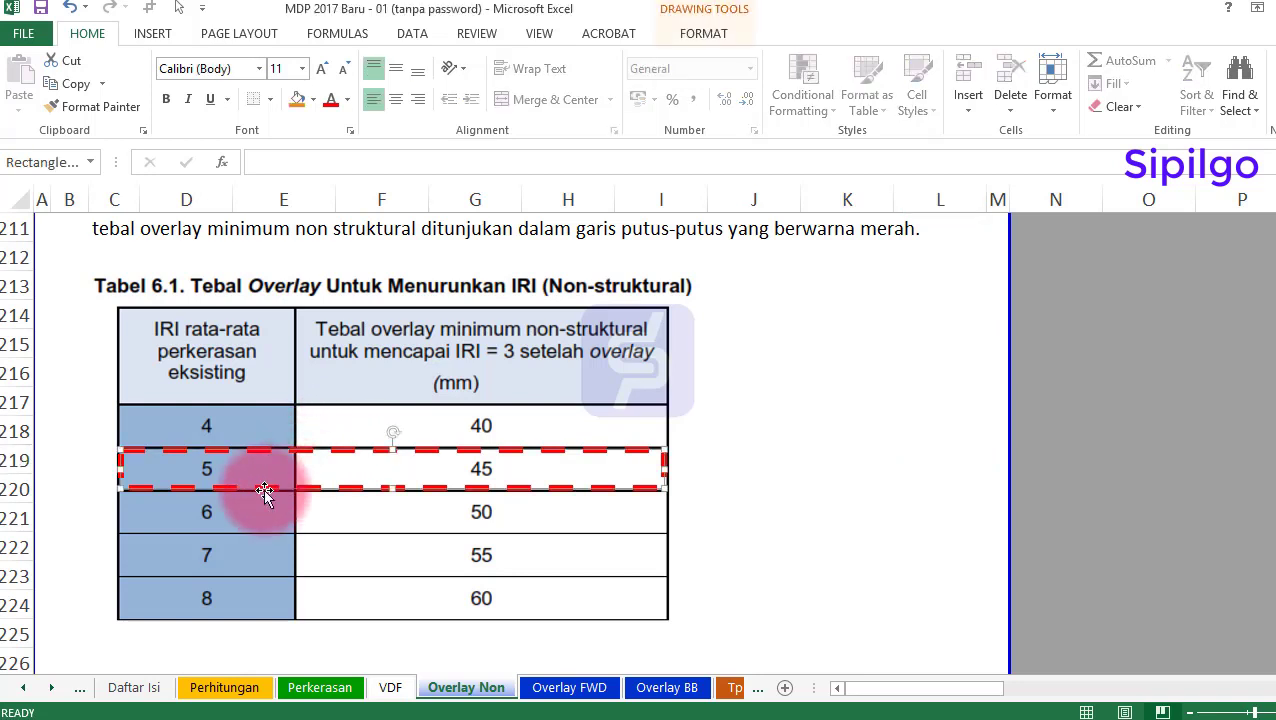
pyautogui.click(757, 493)
pyautogui.click(189, 426)
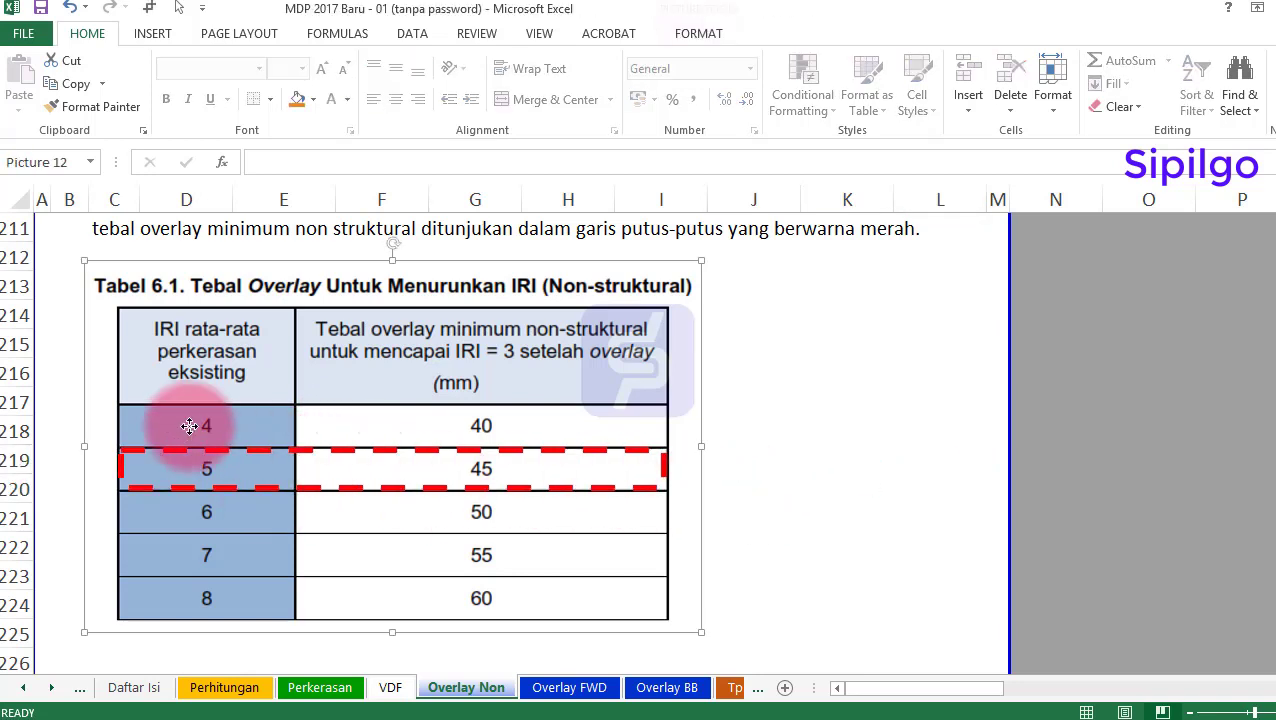
pyautogui.click(262, 489)
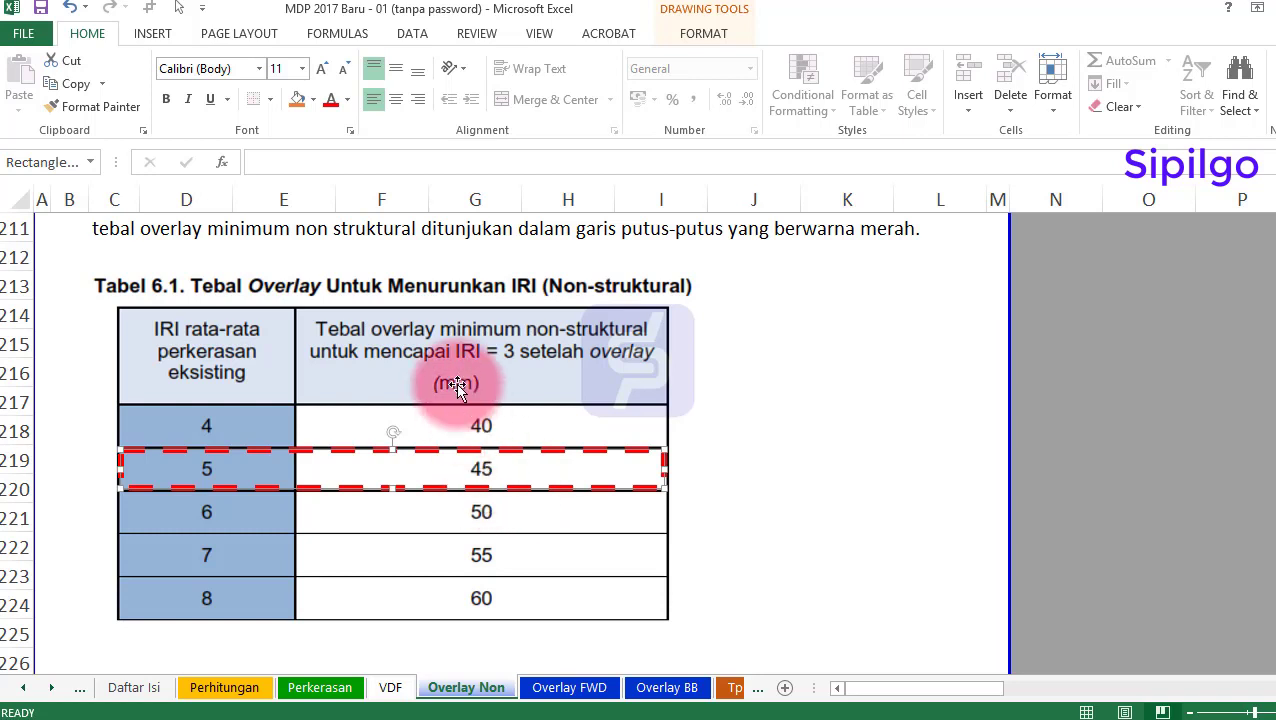
pyautogui.click(760, 433)
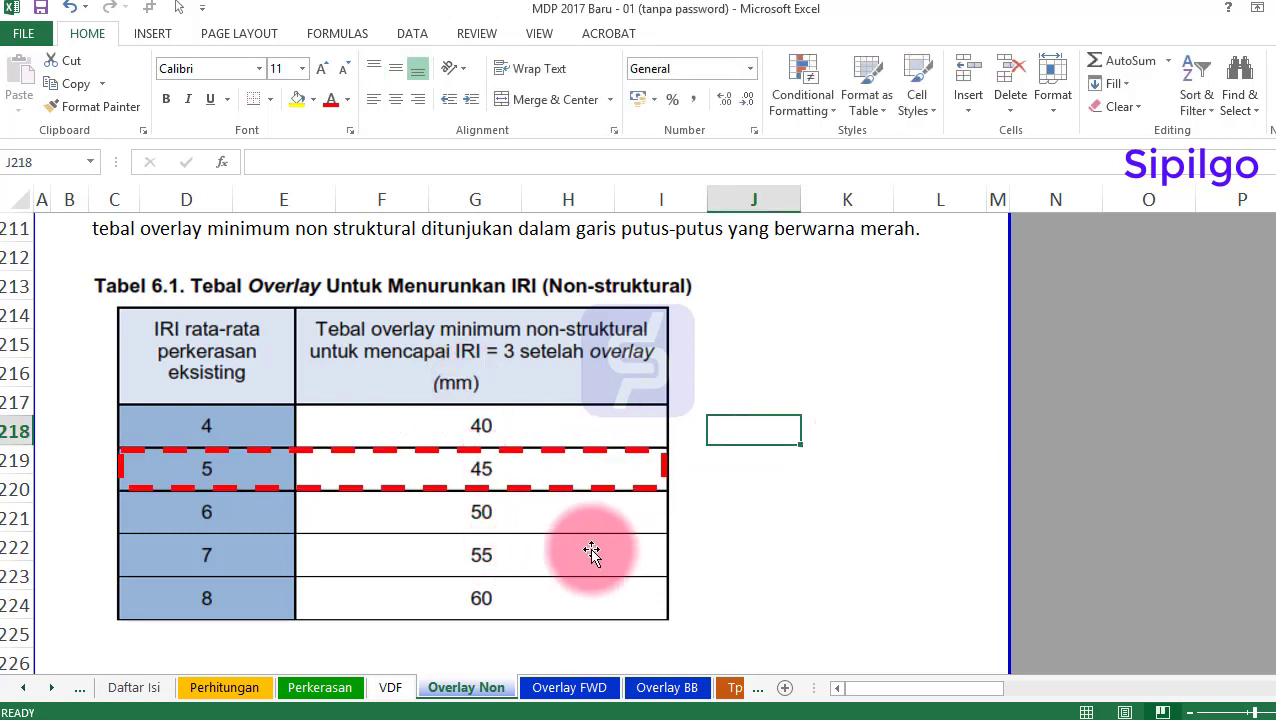
pyautogui.scroll(-1, 587, 578)
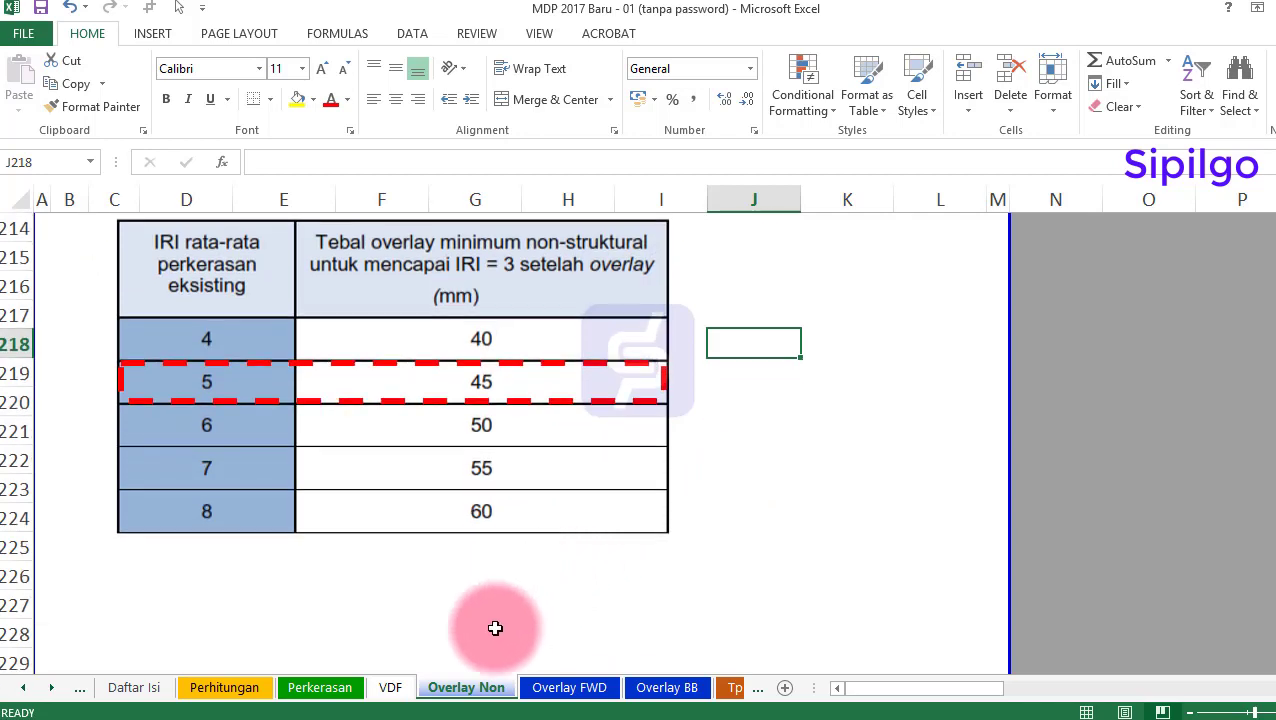
# Open the Overlay FWD sheet and review the Overlay Struktural section down to its Falling Weight Deflectometer deflection data
pyautogui.click(568, 688)
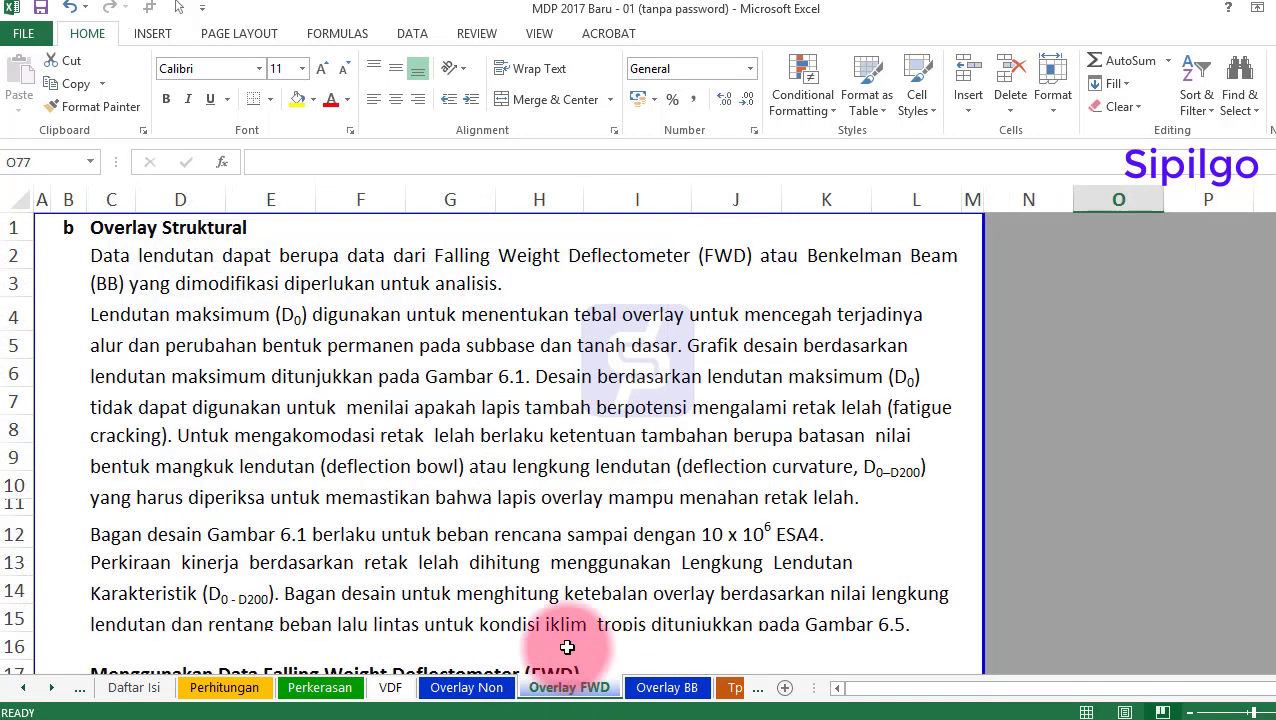
pyautogui.click(122, 251)
pyautogui.click(250, 452)
pyautogui.scroll(-4, 250, 456)
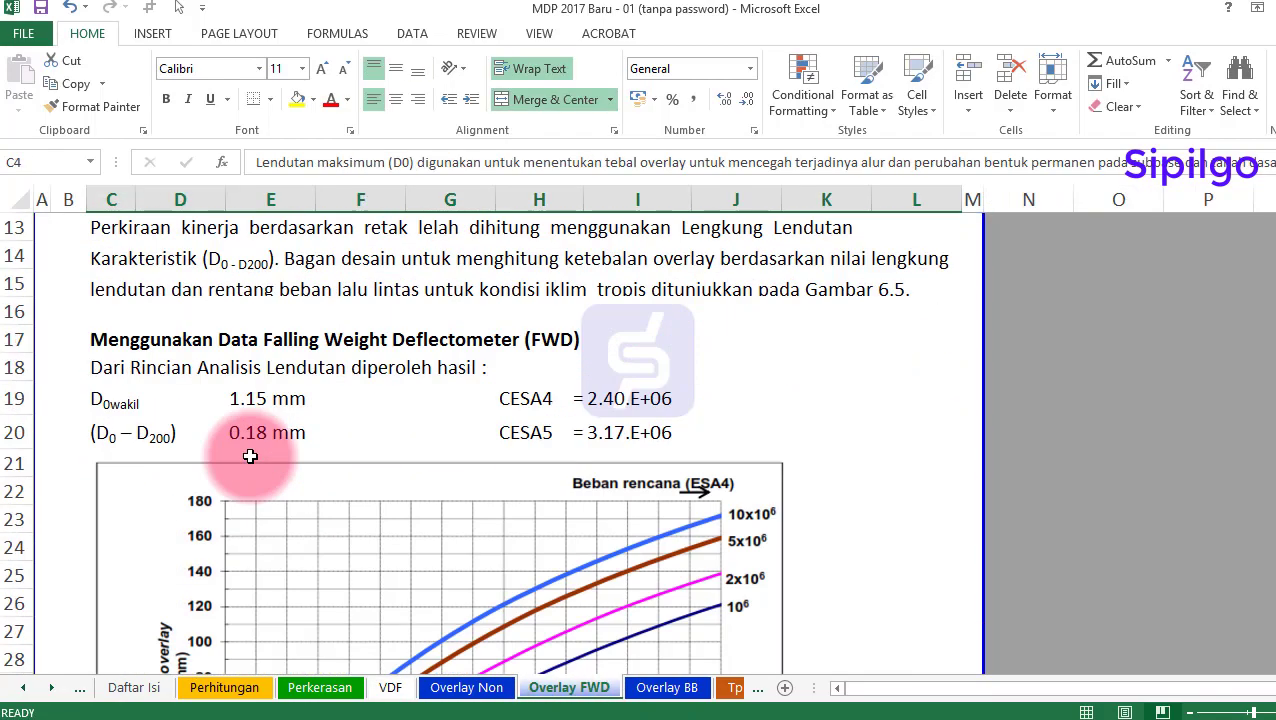
# Compare the section headings of the Overlay Non and Overlay FWD sheets, ending on the Overlay Struktural title
pyautogui.scroll(4, 250, 456)
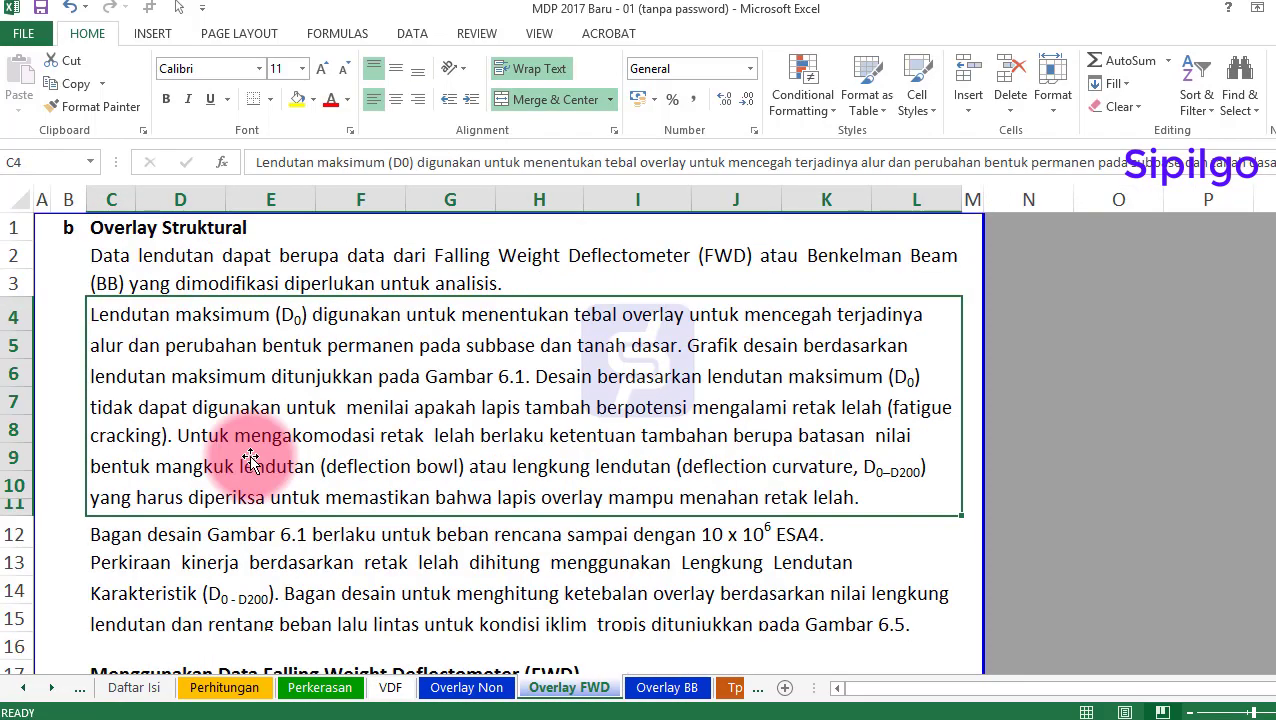
pyautogui.click(462, 689)
pyautogui.scroll(5, 299, 507)
pyautogui.scroll(5, 299, 507)
pyautogui.scroll(-2, 296, 512)
pyautogui.click(66, 403)
pyautogui.click(565, 687)
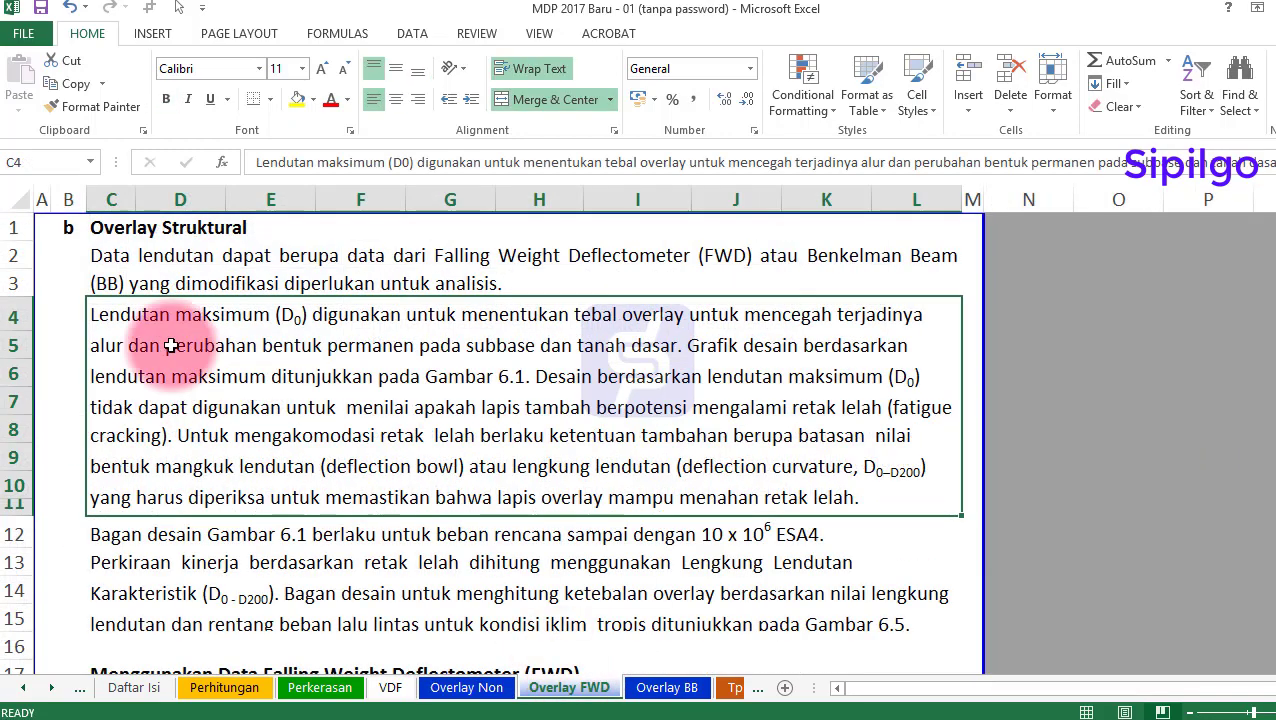
pyautogui.click(95, 228)
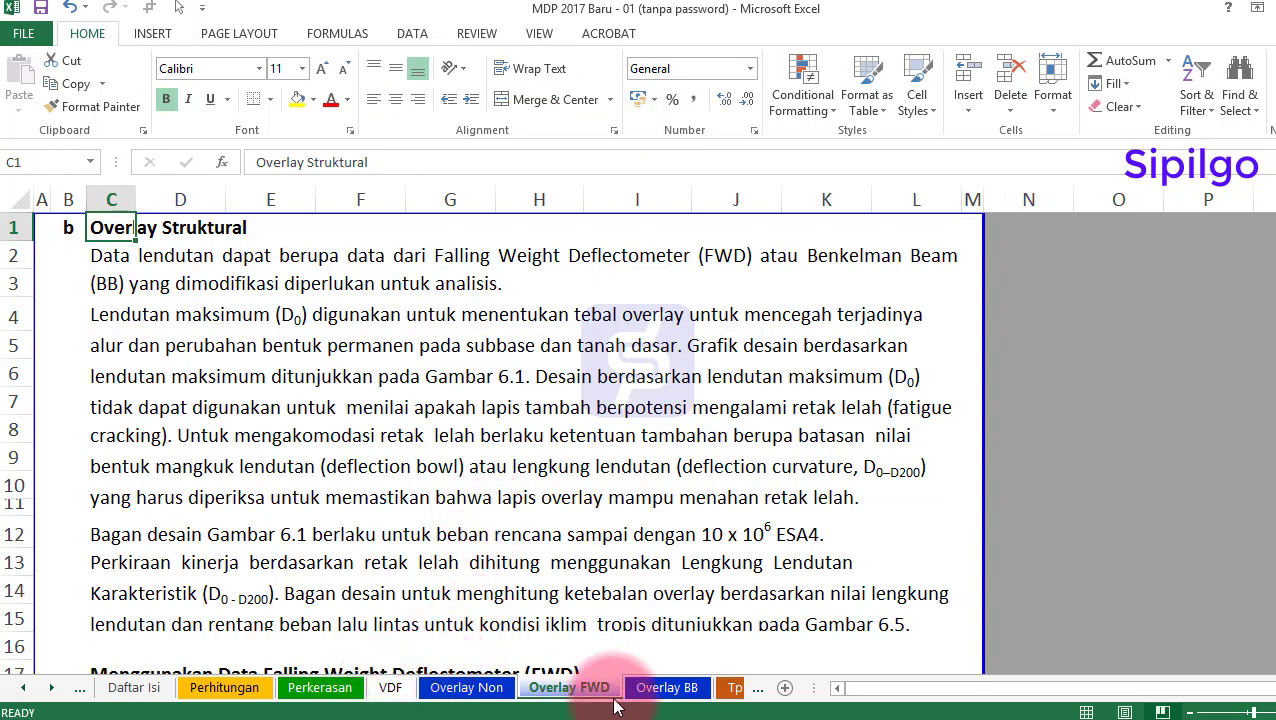
# Check the source formula behind the D0wakil result in E19 of the Falling Weight Deflectometer section
pyautogui.click(424, 534)
pyautogui.scroll(-4, 400, 530)
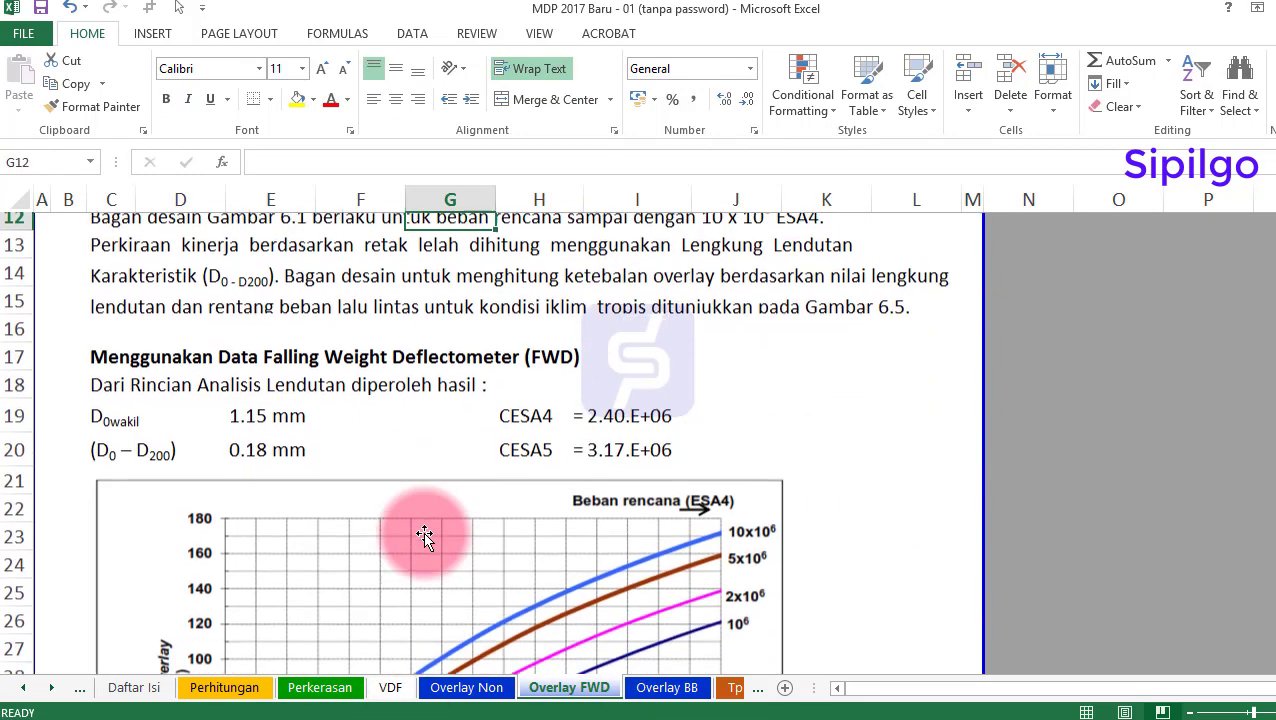
pyautogui.click(262, 398)
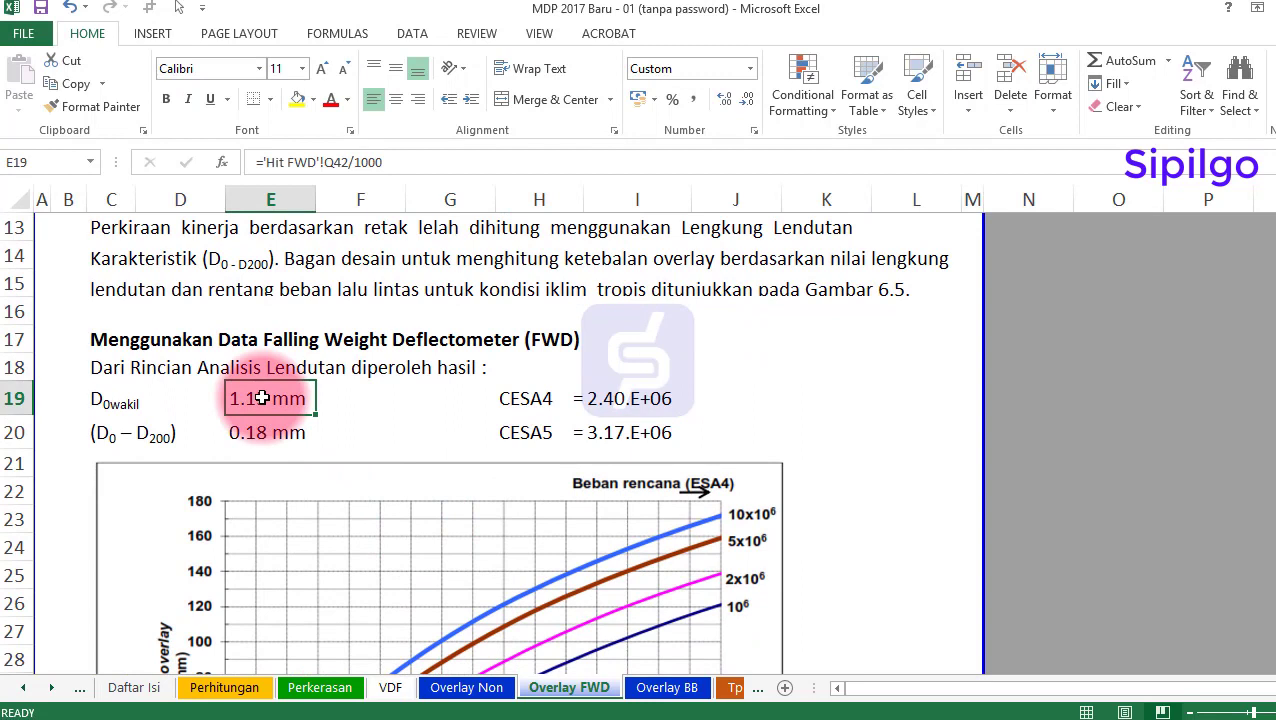
pyautogui.click(278, 396)
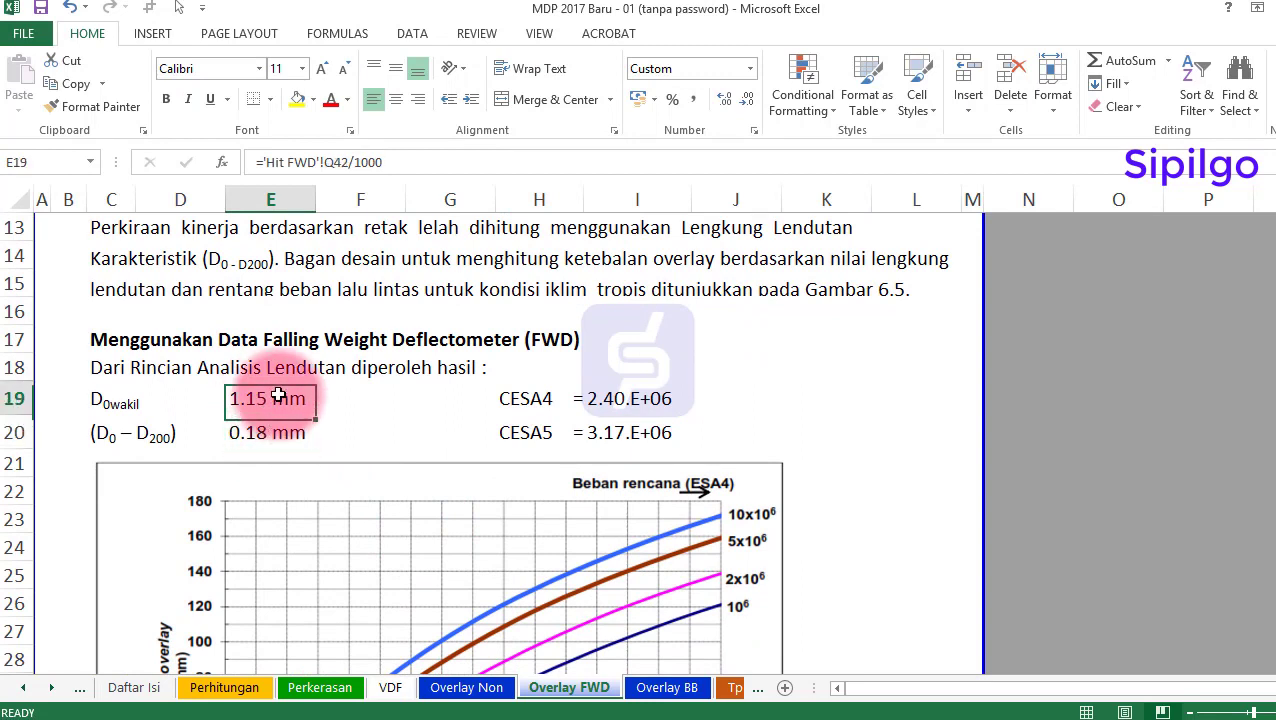
# Open the FWD sheet and review its Data Lendutan table from the first station to the last
pyautogui.click(52, 688)
pyautogui.click(52, 688)
pyautogui.click(52, 688)
pyautogui.click(52, 688)
pyautogui.click(298, 688)
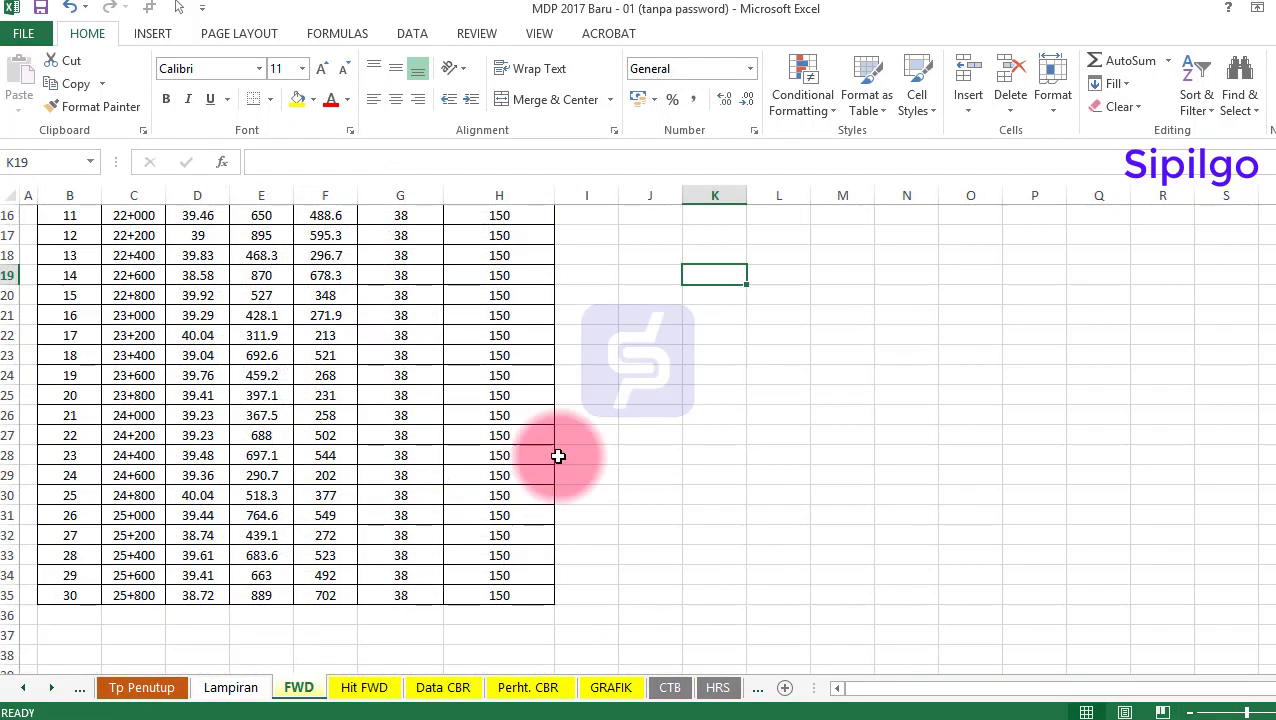
pyautogui.scroll(5, 579, 452)
pyautogui.click(67, 318)
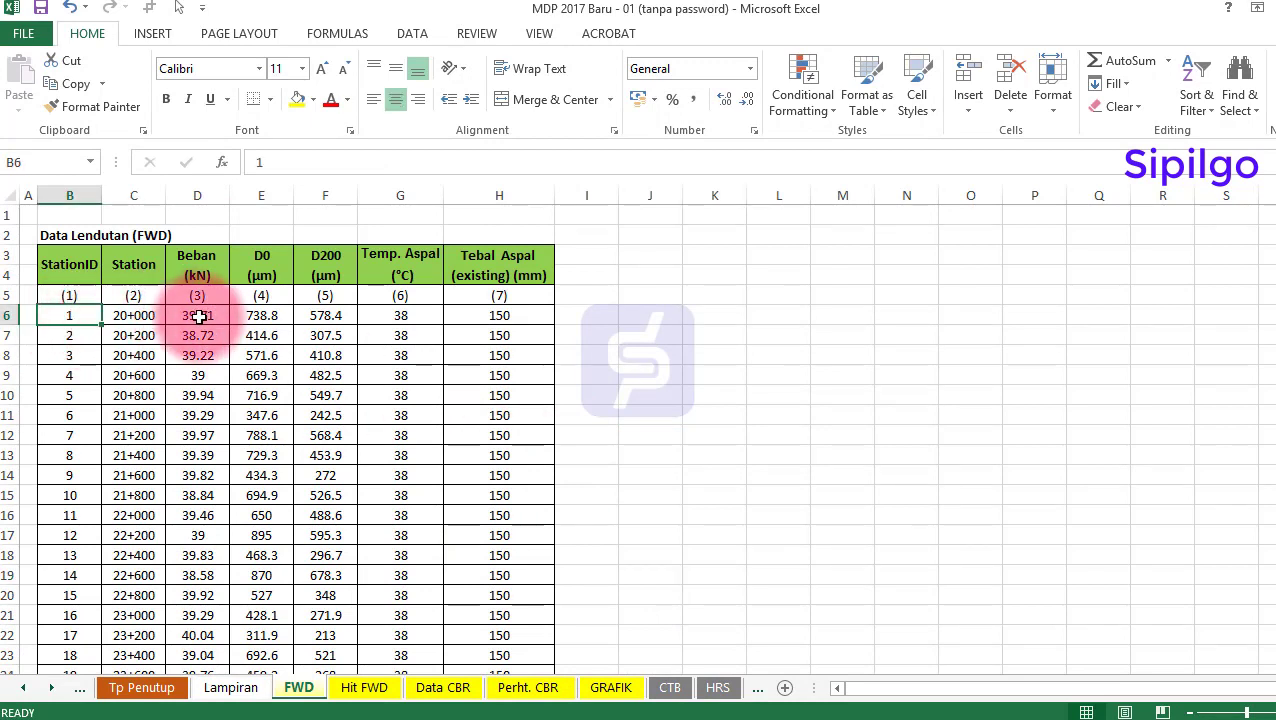
pyautogui.click(715, 332)
pyautogui.scroll(-5, 421, 504)
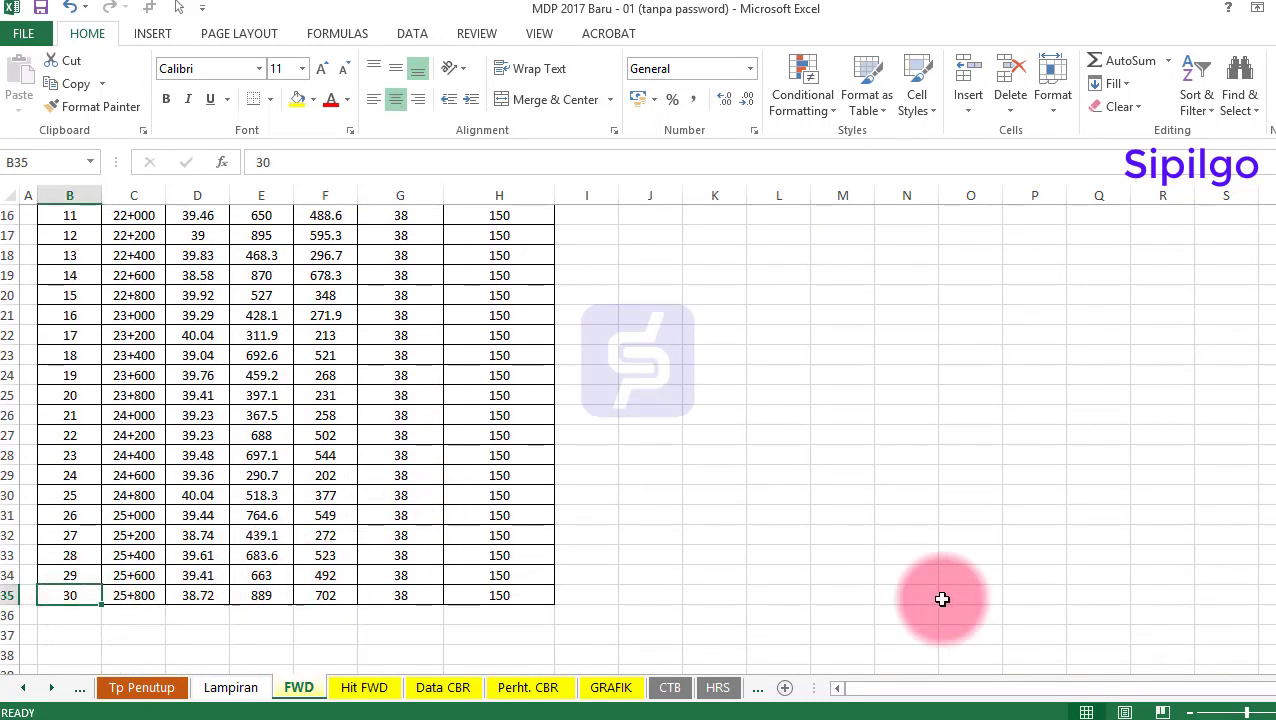
pyautogui.scroll(1, 233, 598)
pyautogui.scroll(-1, 233, 598)
pyautogui.scroll(5, 232, 580)
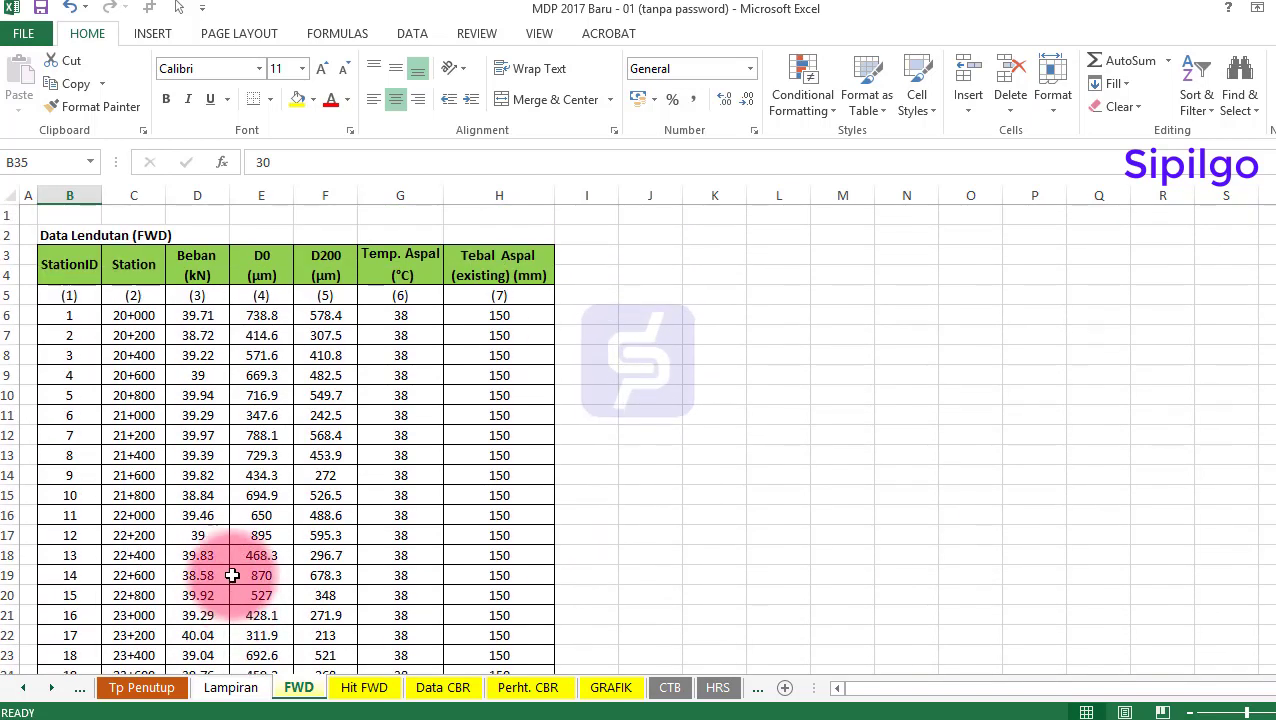
# Inspect the station, D0 and asphalt temperature entries in the row for station ID 2
pyautogui.click(133, 333)
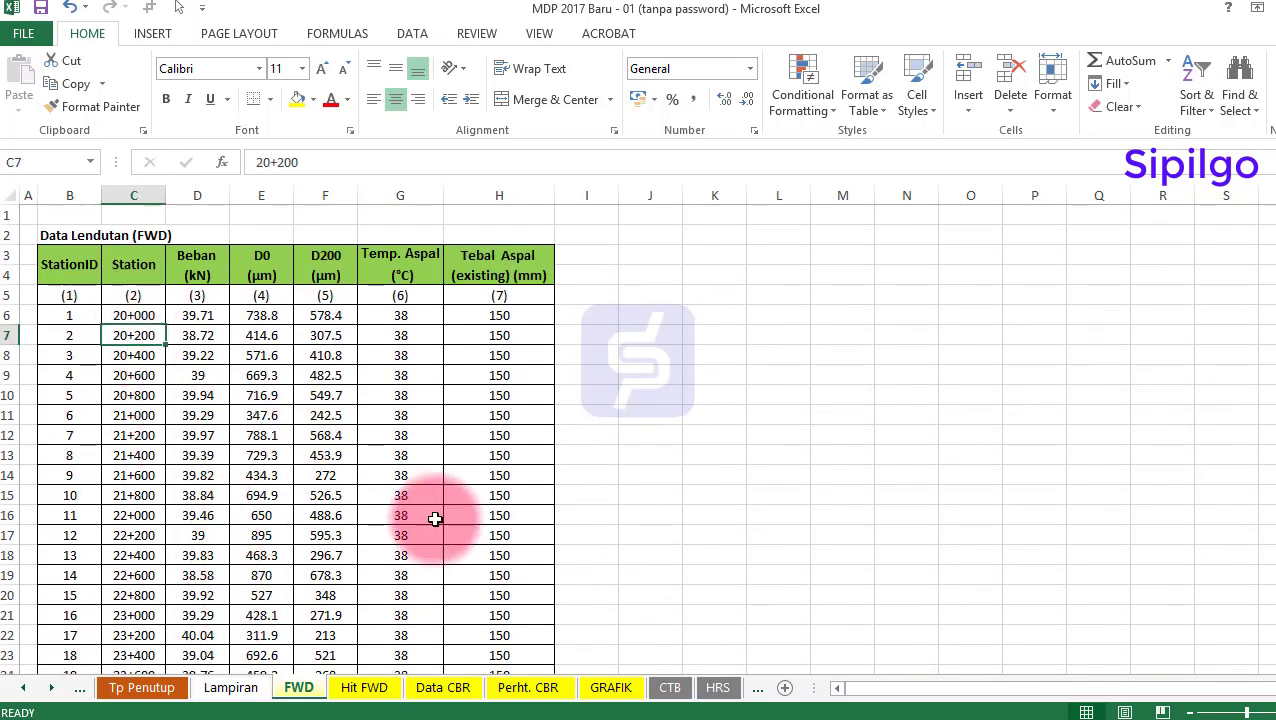
pyautogui.click(250, 338)
pyautogui.click(390, 336)
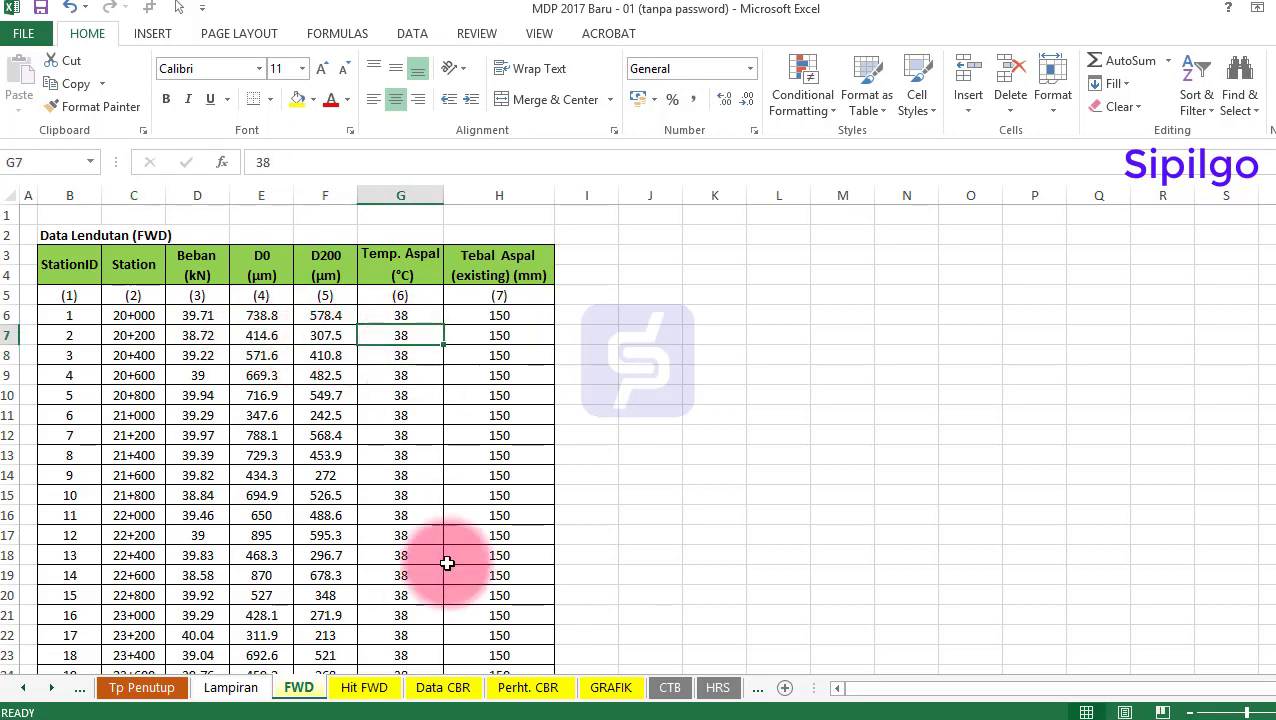
# Open the Hit FWD sheet and check how the Rincian Analisis Lendutan table calculates corrected D0 and links its stations
pyautogui.click(360, 690)
pyautogui.click(925, 444)
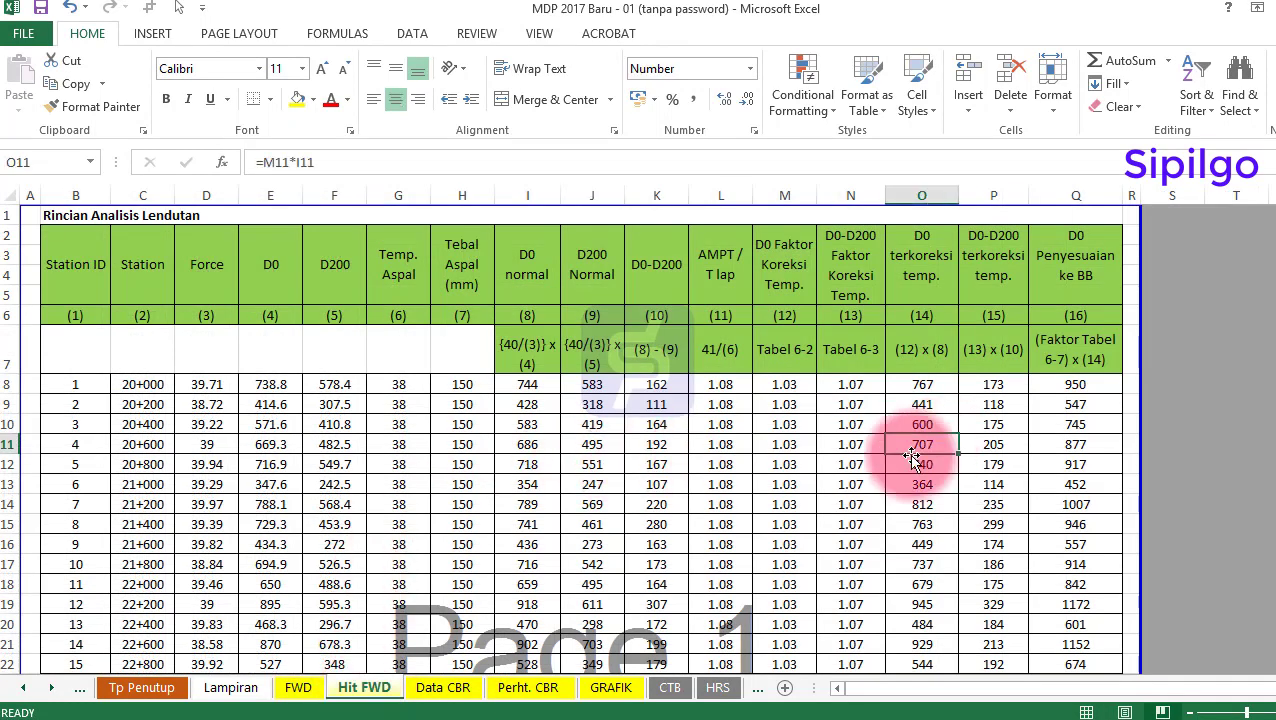
pyautogui.click(138, 384)
pyautogui.scroll(-8, 483, 453)
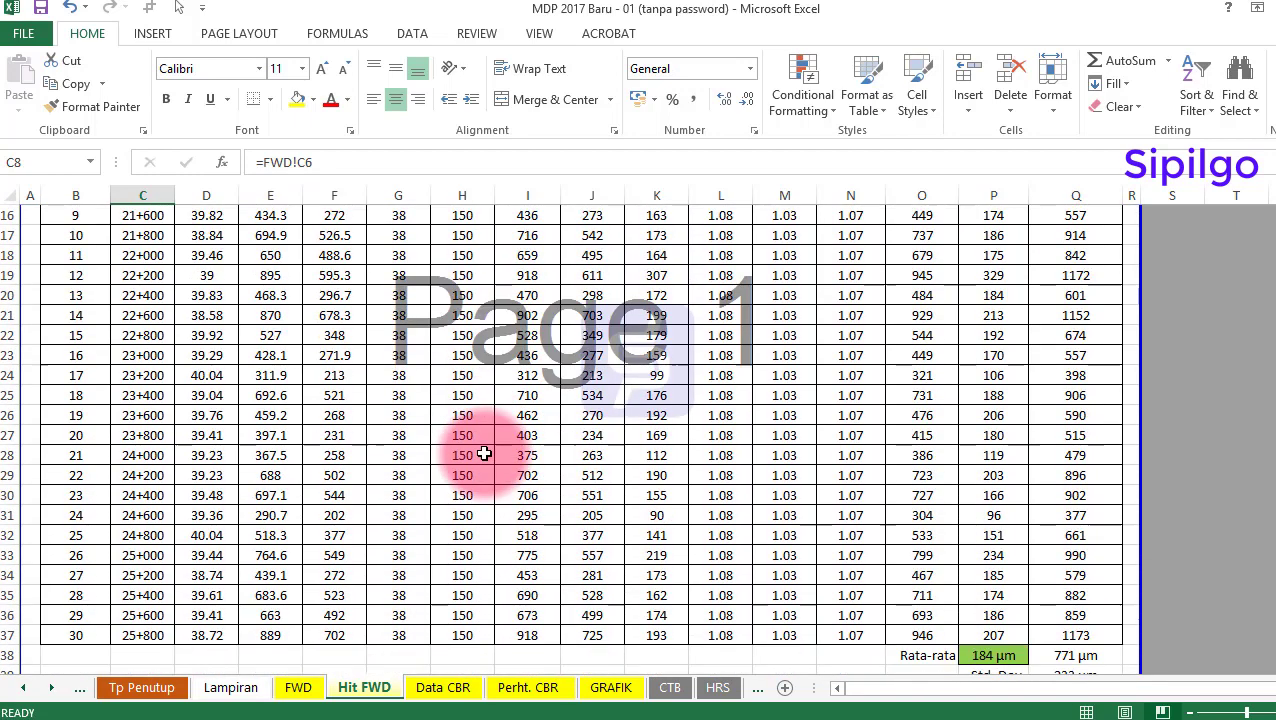
# Inspect the average, variation coefficient and data uniformity formulas below the deflection analysis table
pyautogui.click(995, 476)
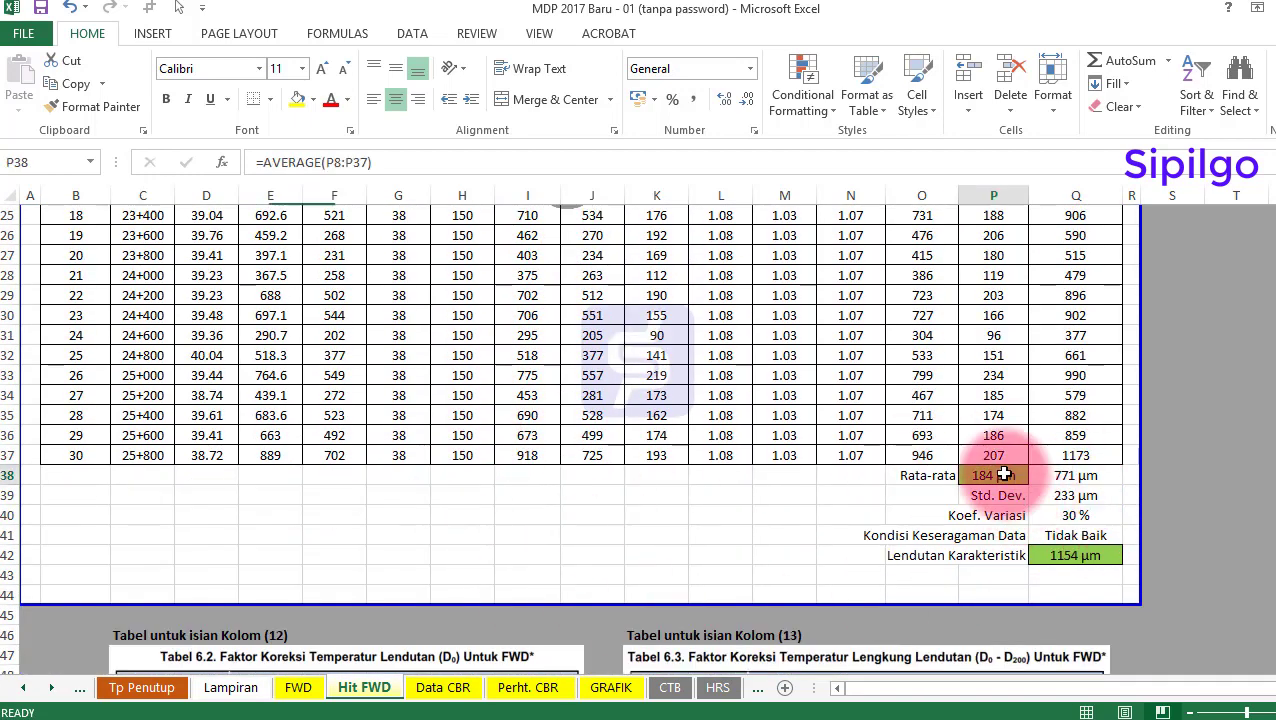
pyautogui.click(1075, 478)
pyautogui.click(1075, 515)
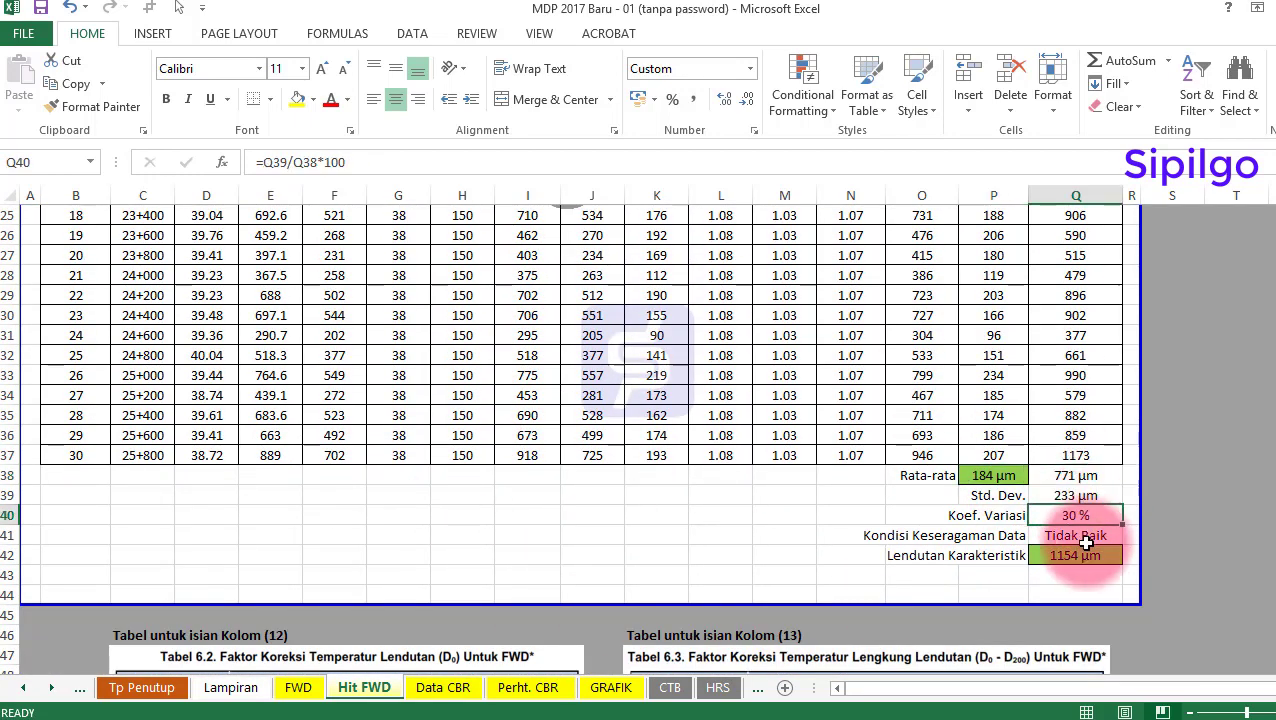
pyautogui.click(1075, 535)
pyautogui.scroll(3, 830, 508)
pyautogui.scroll(5, 755, 509)
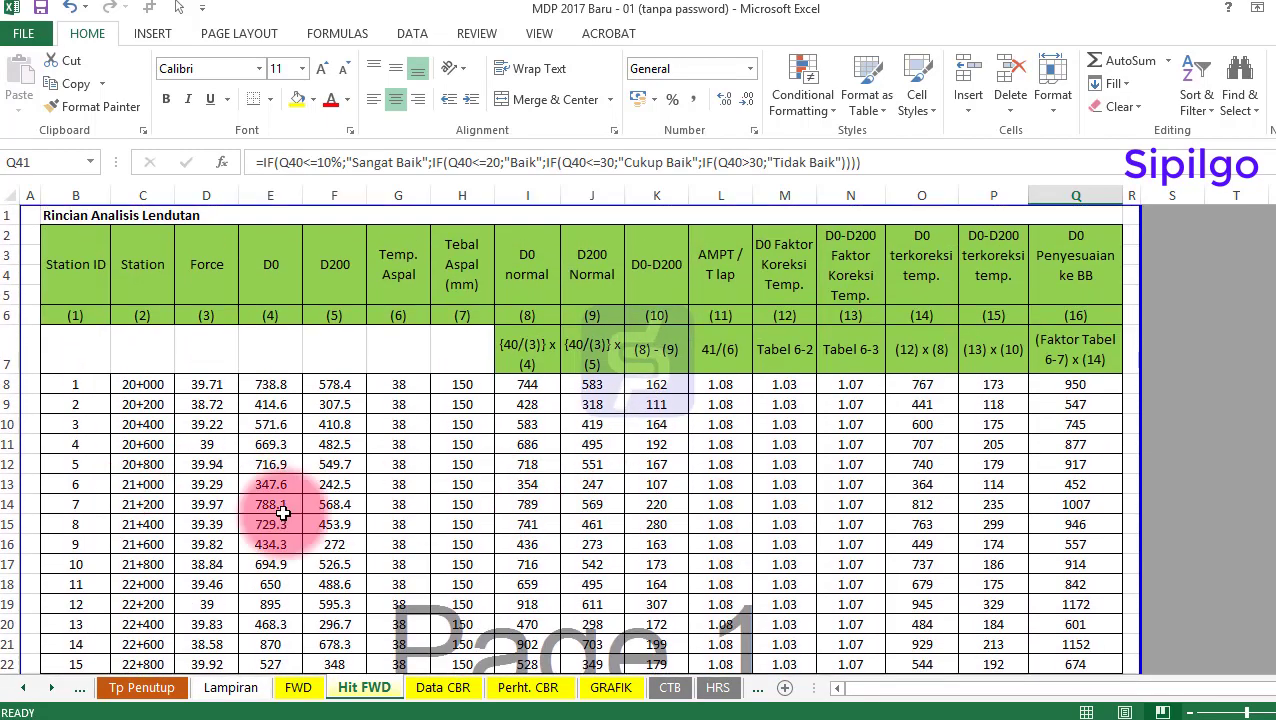
# Compare the raw deflection data on the FWD sheet with the analysis table on the Hit FWD sheet
pyautogui.click(266, 689)
pyautogui.click(292, 689)
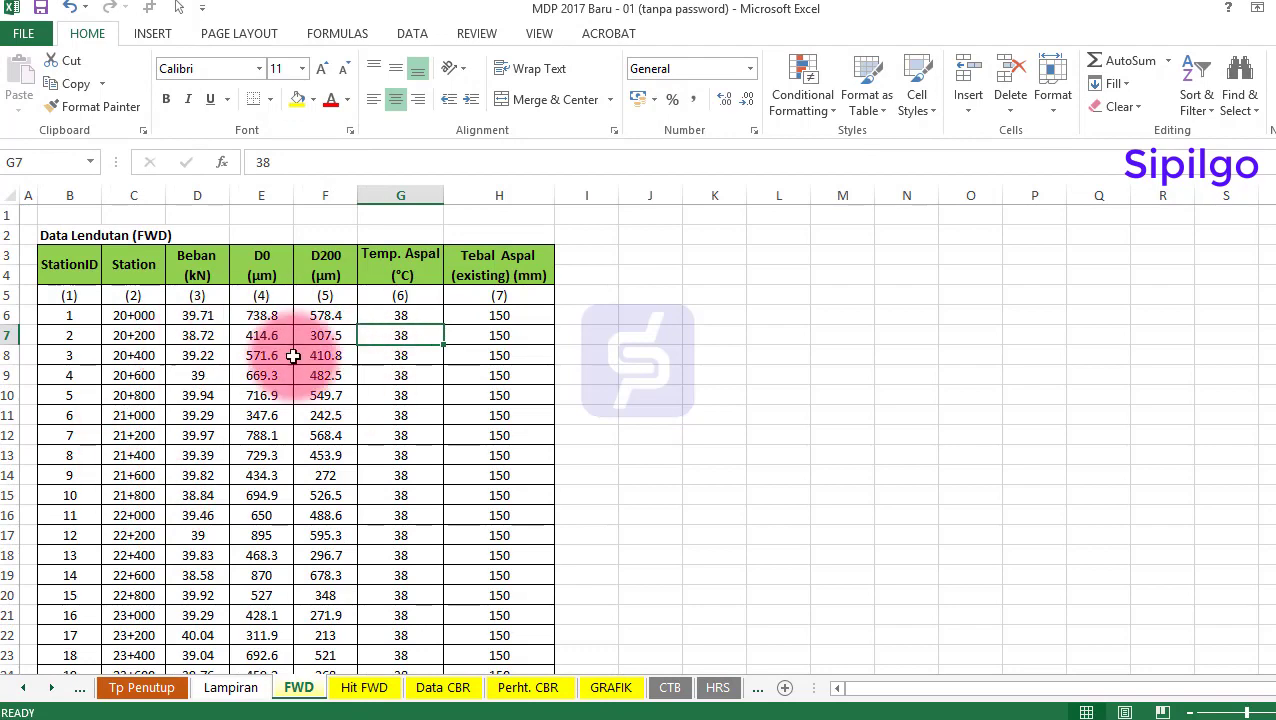
pyautogui.click(364, 689)
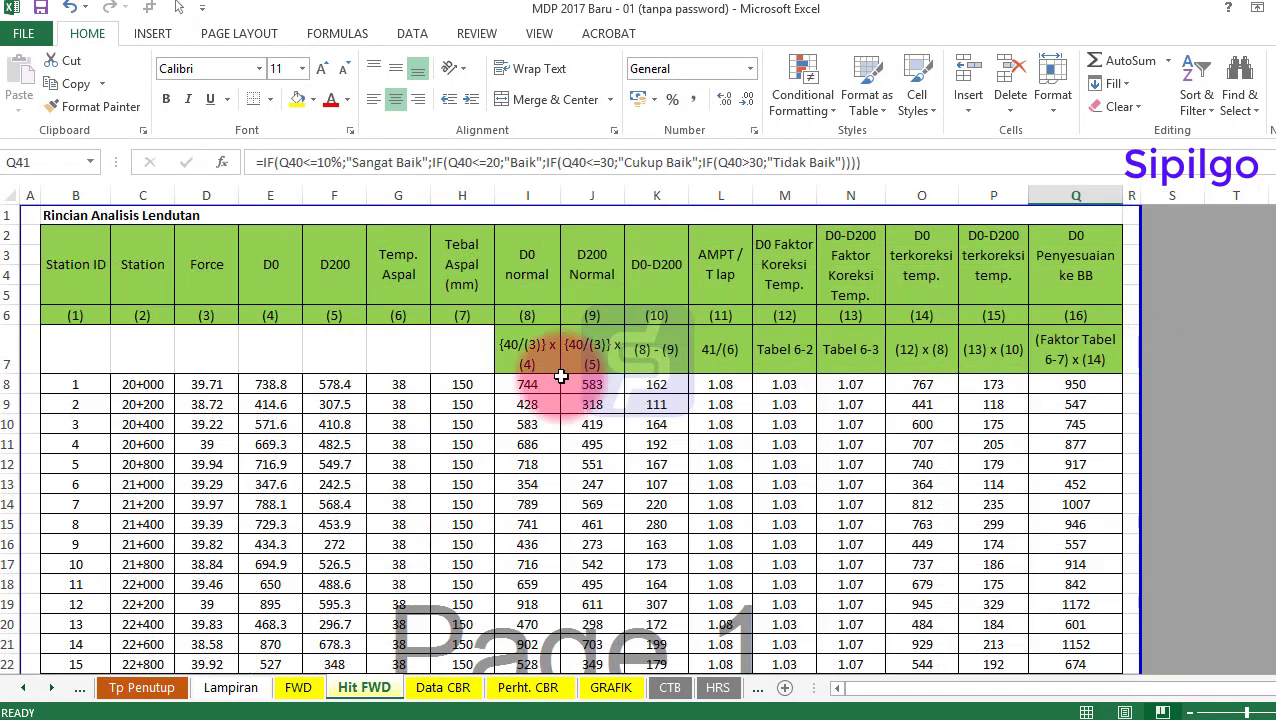
# Highlight the AMPT/T lap and correction factor columns, and locate their lookup values in Tabel 6.2 and Tabel 6.3
pyautogui.moveTo(712, 388); pyautogui.dragTo(849, 557)
pyautogui.scroll(6, 749, 477)
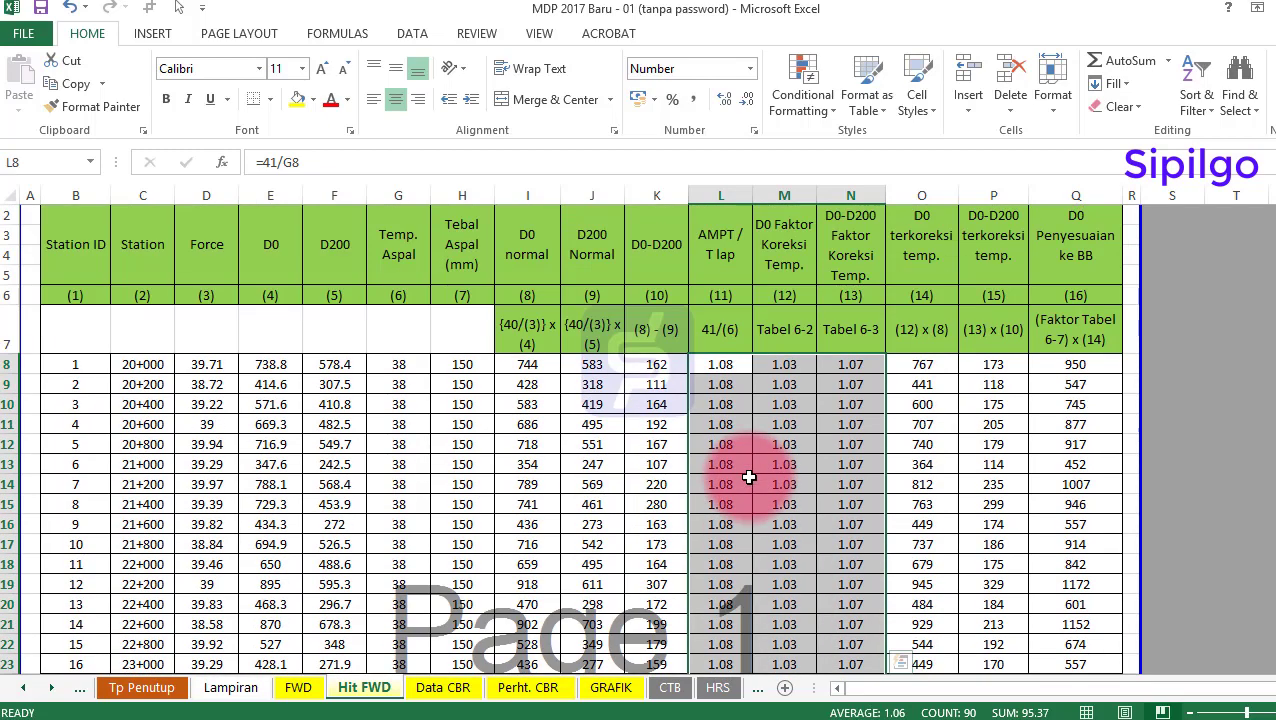
pyautogui.scroll(-11, 749, 477)
pyautogui.scroll(-3, 749, 477)
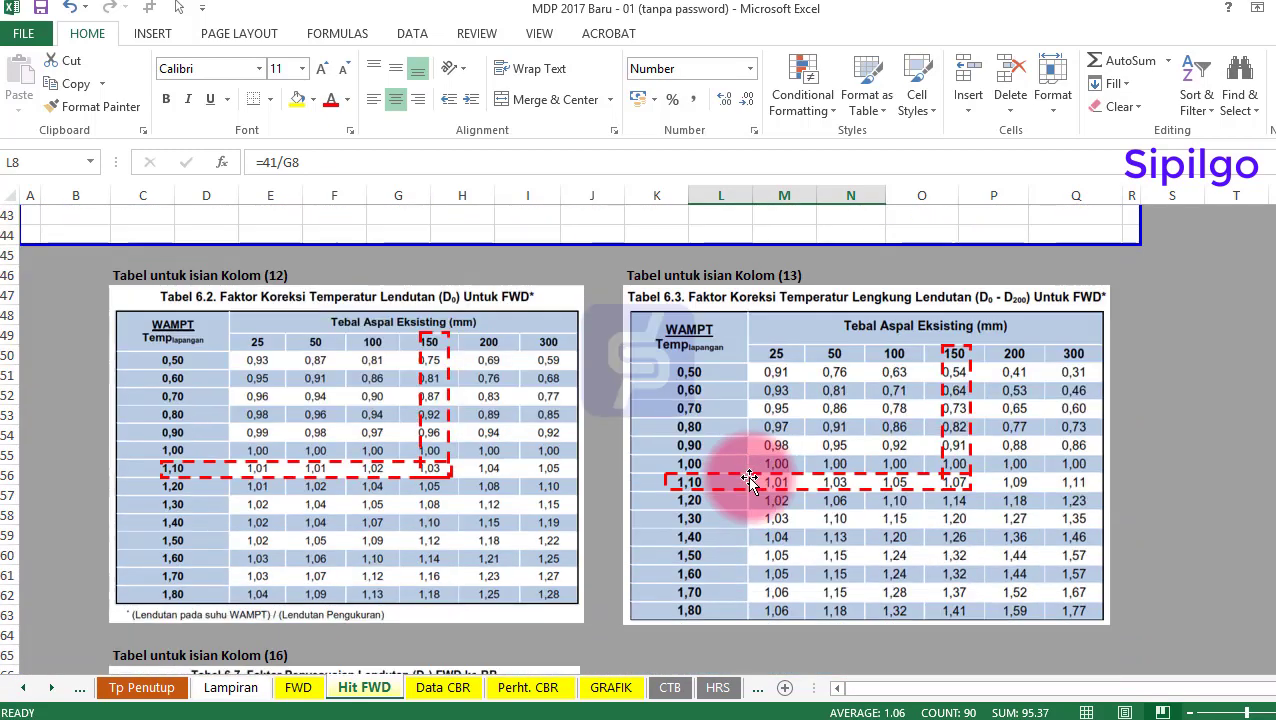
pyautogui.click(57, 490)
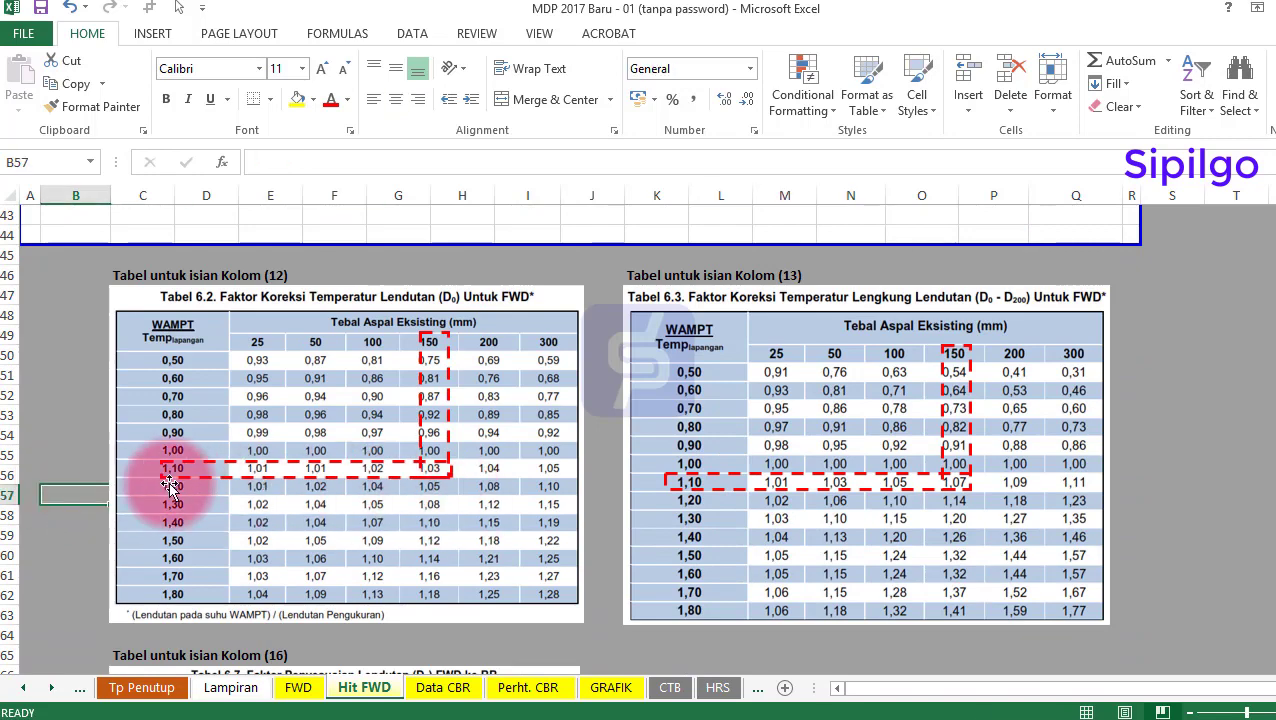
# Match the column 12 and 13 correction factors to Tabel 6.2 and 6.3, and view Tabel 6.7 for column 16
pyautogui.scroll(6, 457, 500)
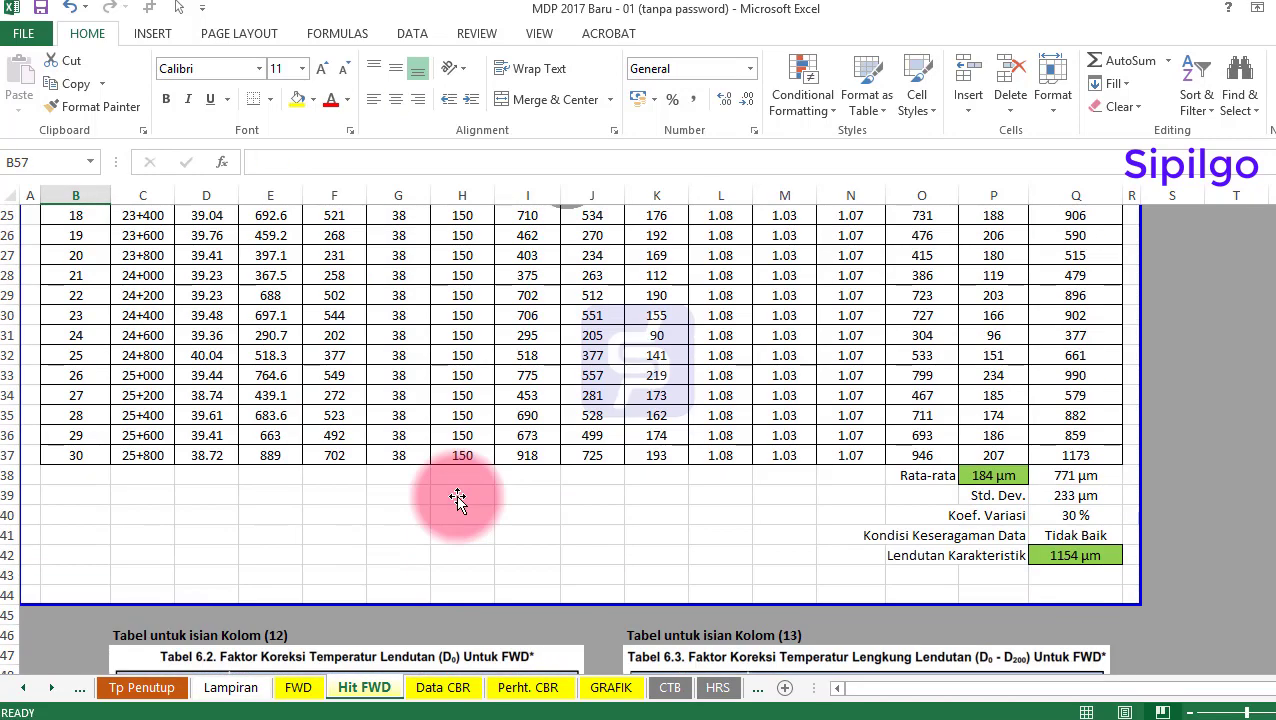
pyautogui.click(784, 395)
pyautogui.scroll(-4, 784, 474)
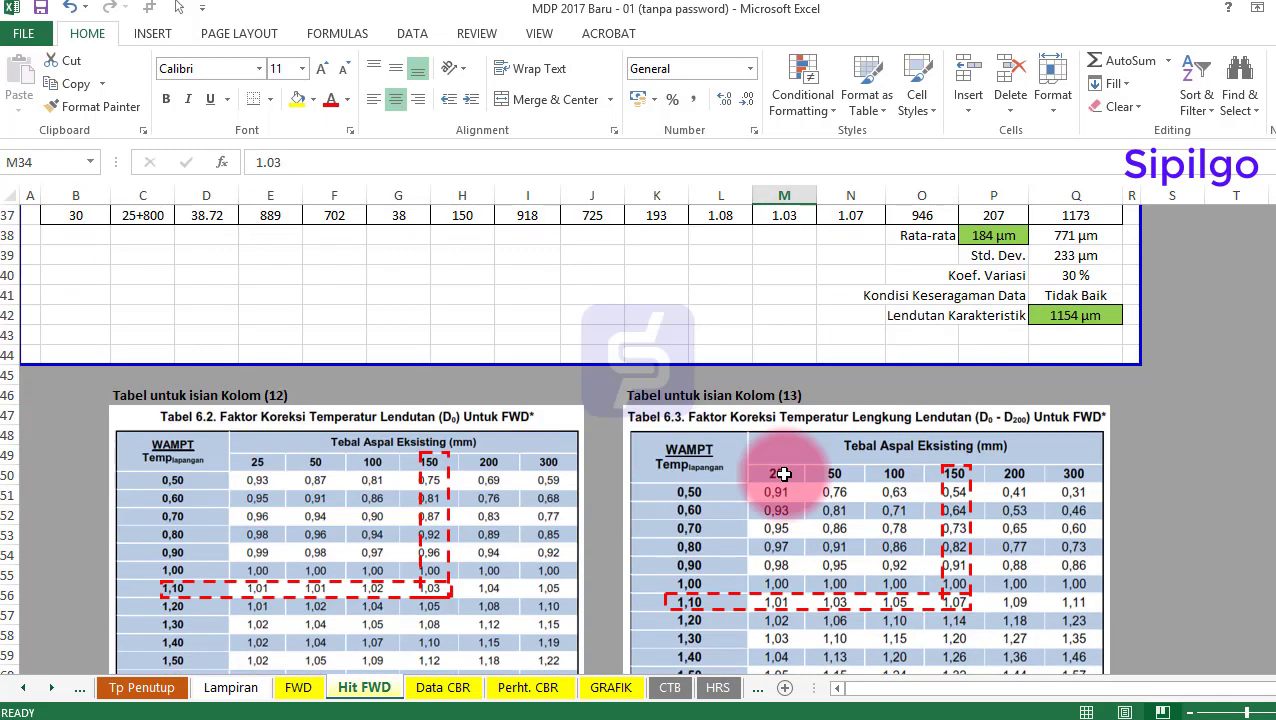
pyautogui.scroll(5, 849, 655)
pyautogui.click(854, 416)
pyautogui.scroll(-5, 853, 421)
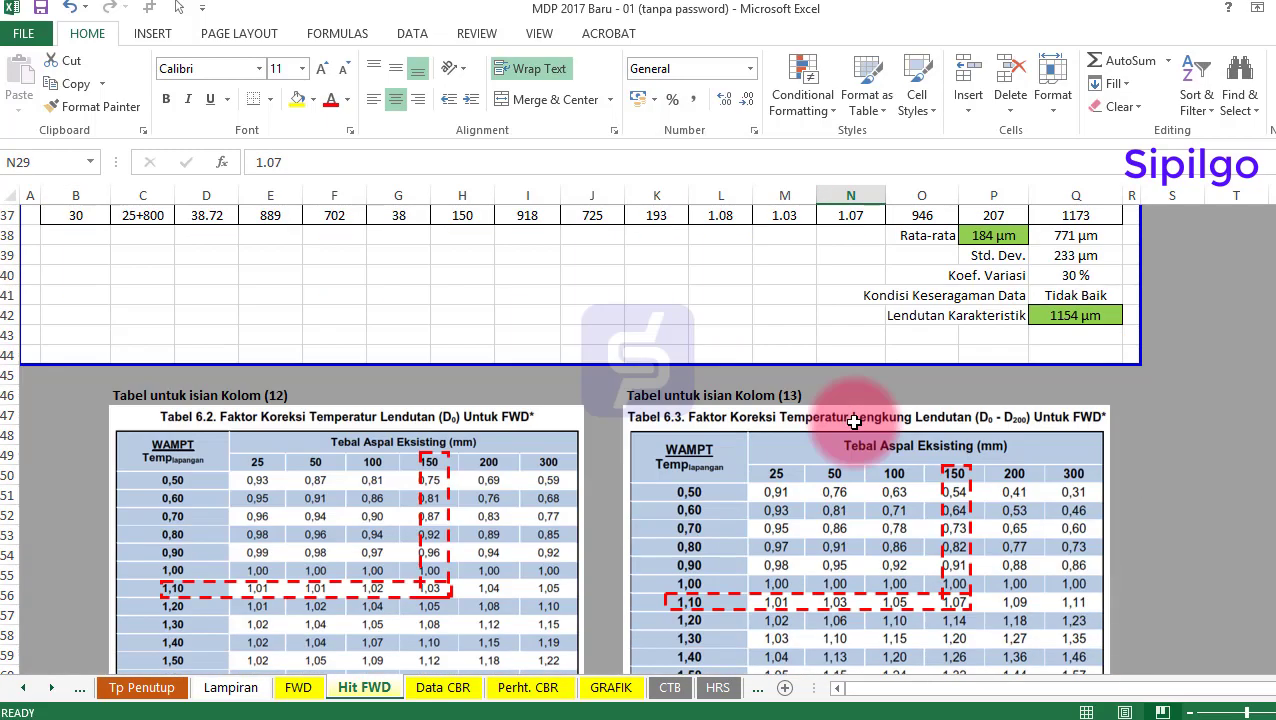
pyautogui.scroll(-7, 851, 421)
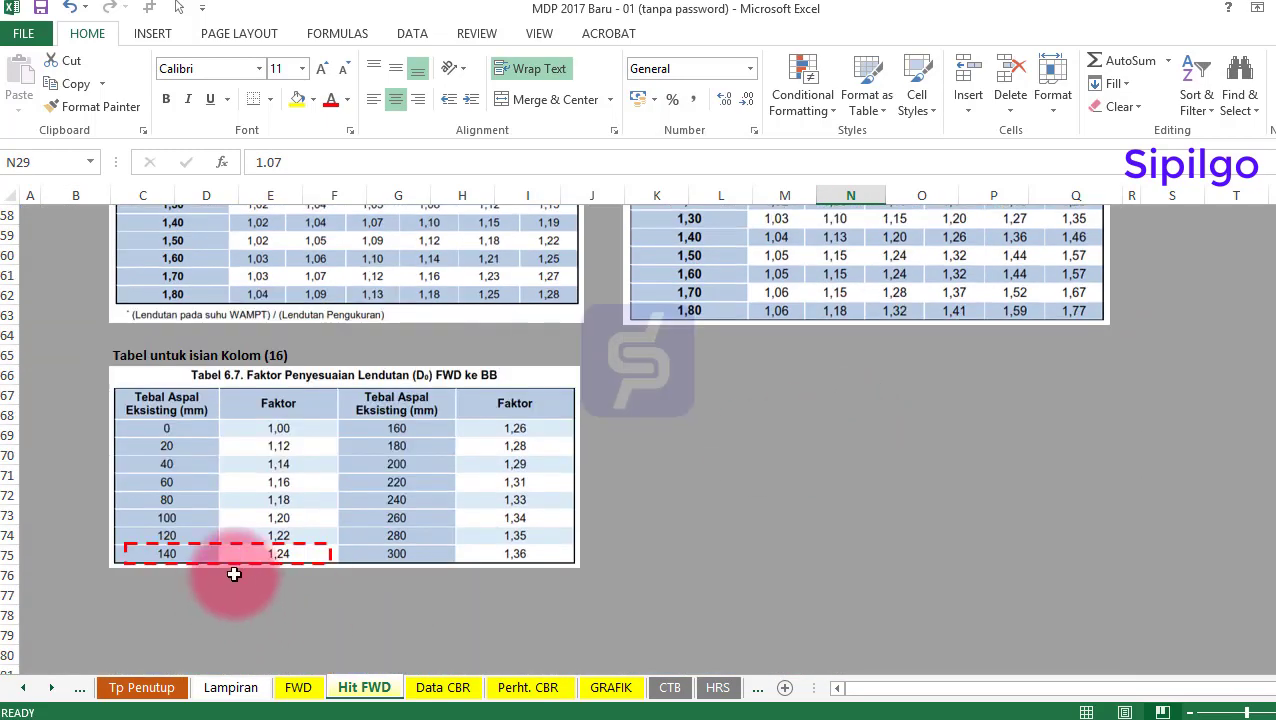
pyautogui.scroll(15, 772, 563)
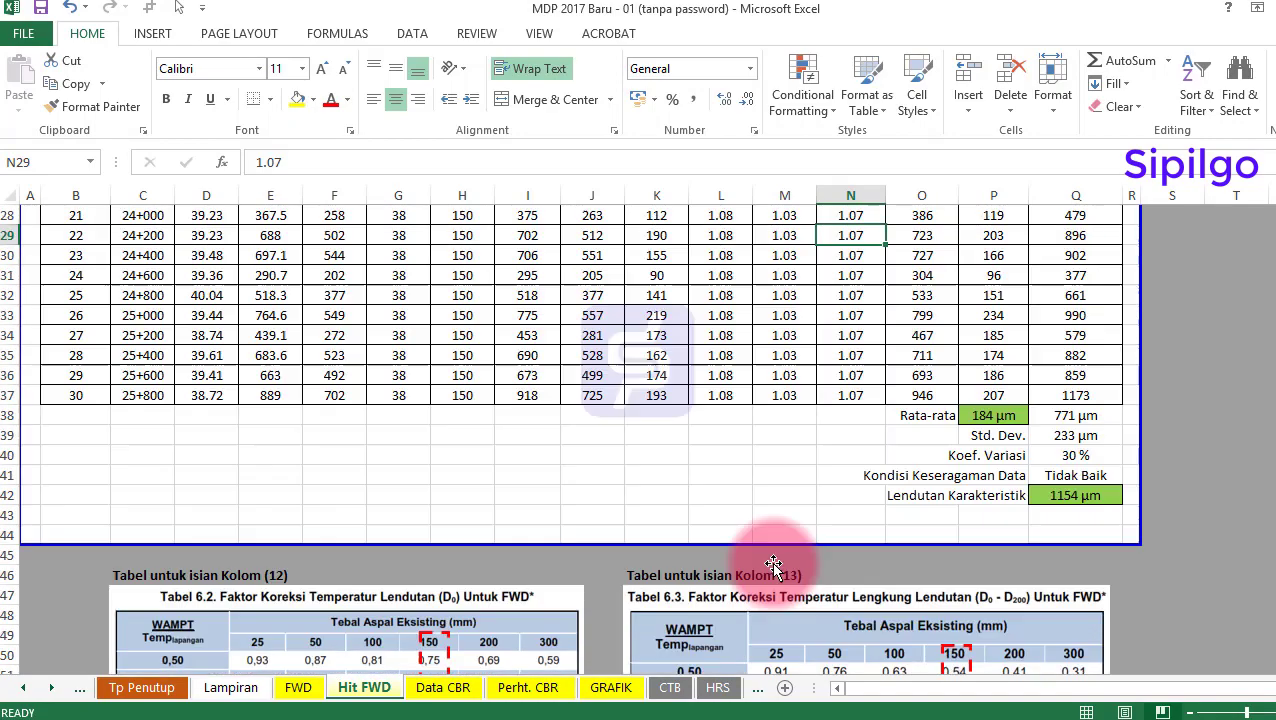
# Trace the analysis columns from AMPT/T lap and the correction factors to the corrected D0-D200 and the BB-adjusted D0
pyautogui.click(722, 373)
pyautogui.scroll(3, 815, 424)
pyautogui.click(736, 420)
pyautogui.click(795, 404)
pyautogui.click(862, 404)
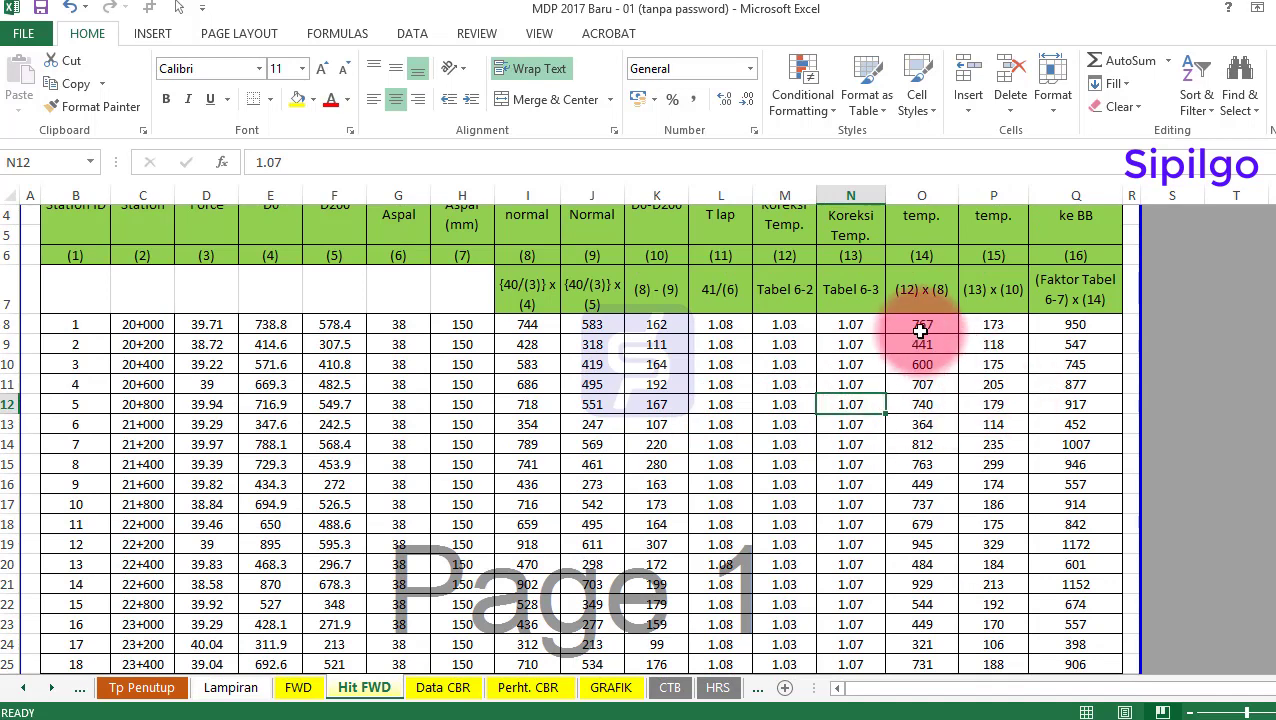
pyautogui.click(989, 337)
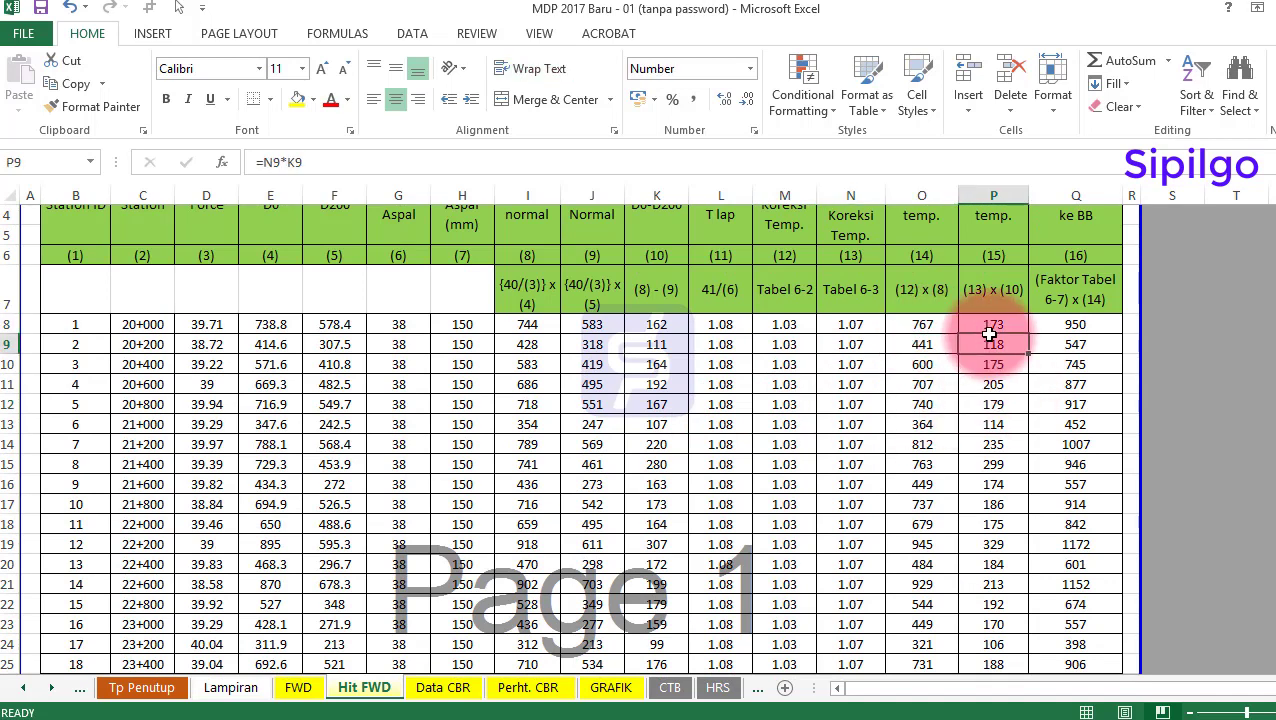
pyautogui.click(1055, 327)
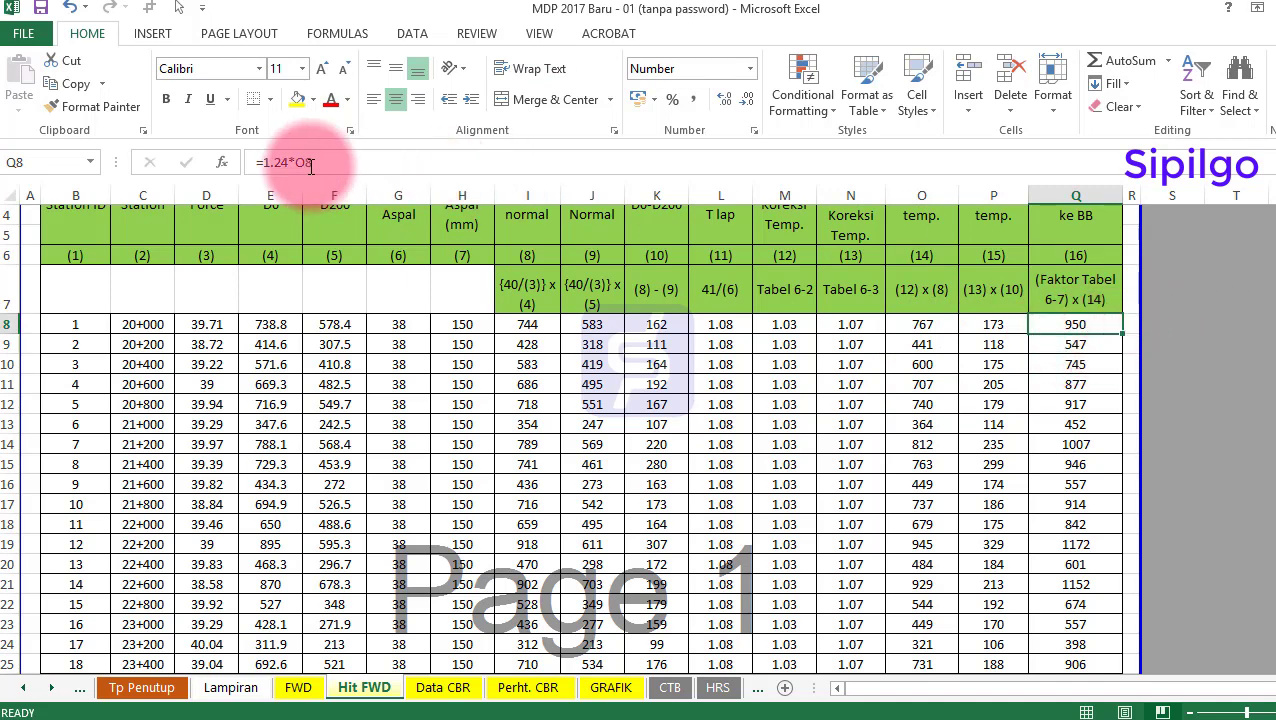
# Inspect the cells referenced by the BB adjustment formula in Q8 and locate its factor in Tabel 6.7
pyautogui.doubleClick(1083, 322)
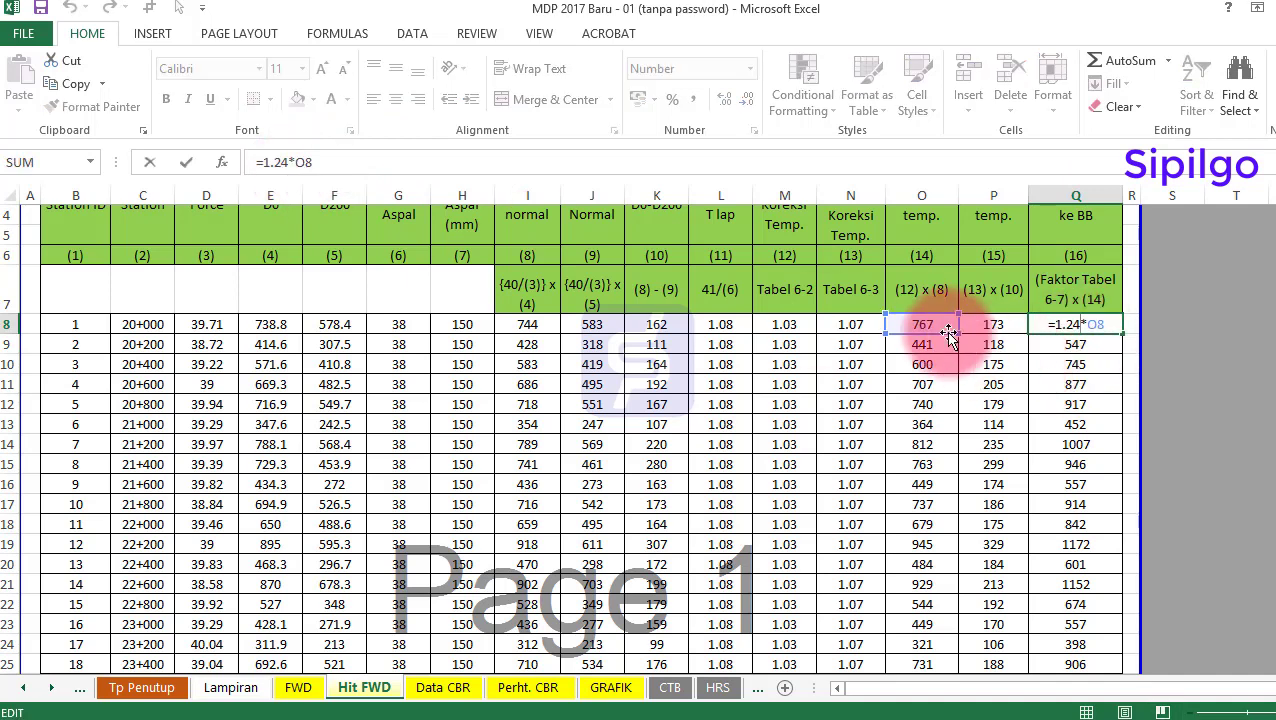
pyautogui.scroll(1, 928, 335)
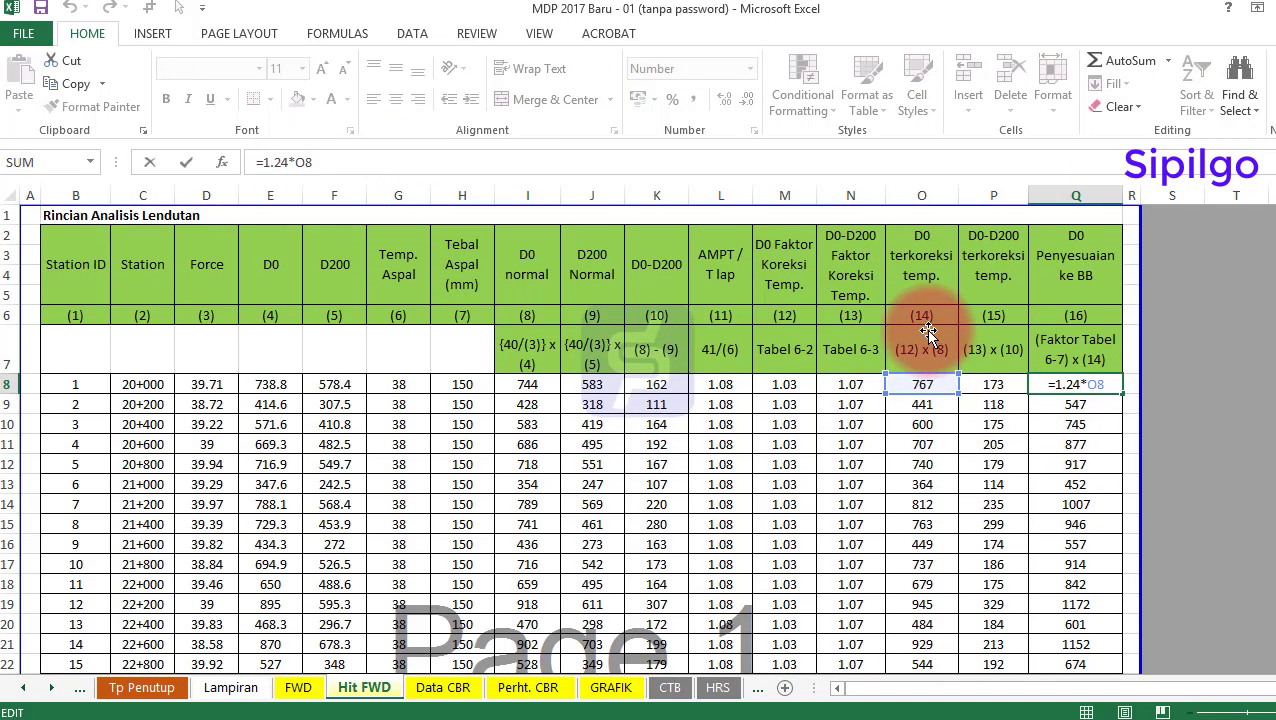
pyautogui.press('Escape')
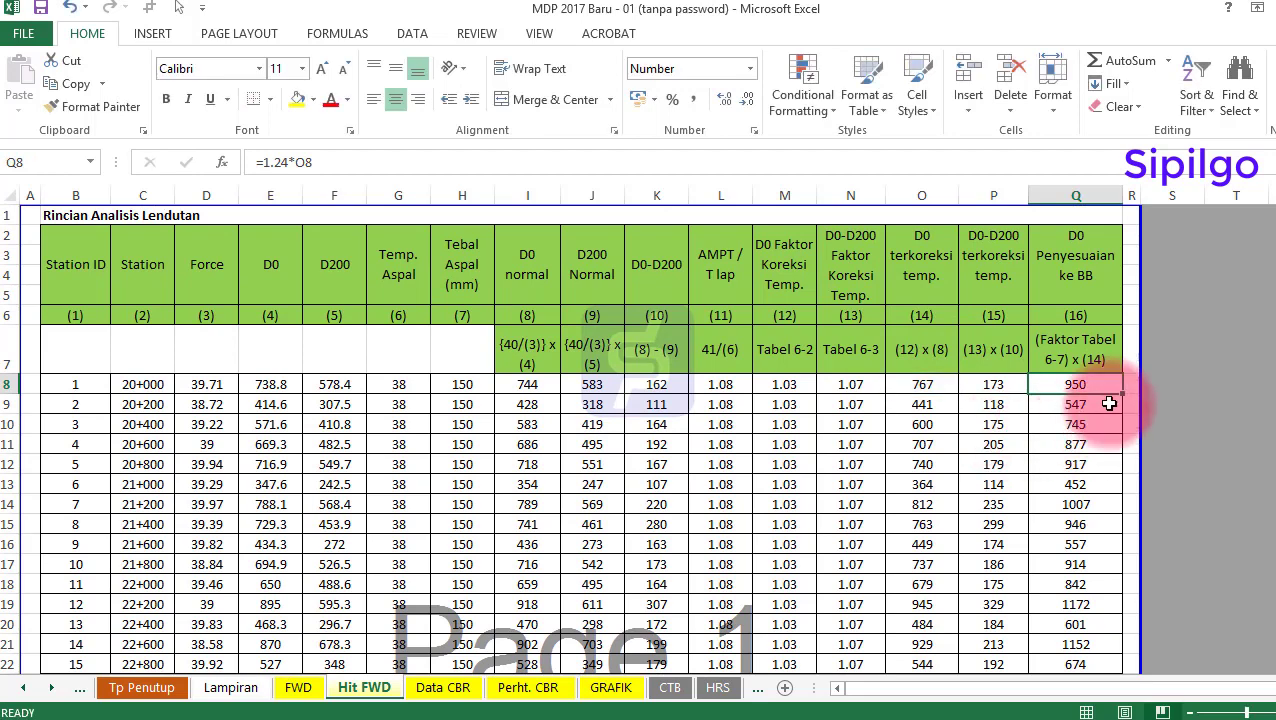
pyautogui.scroll(-15, 766, 489)
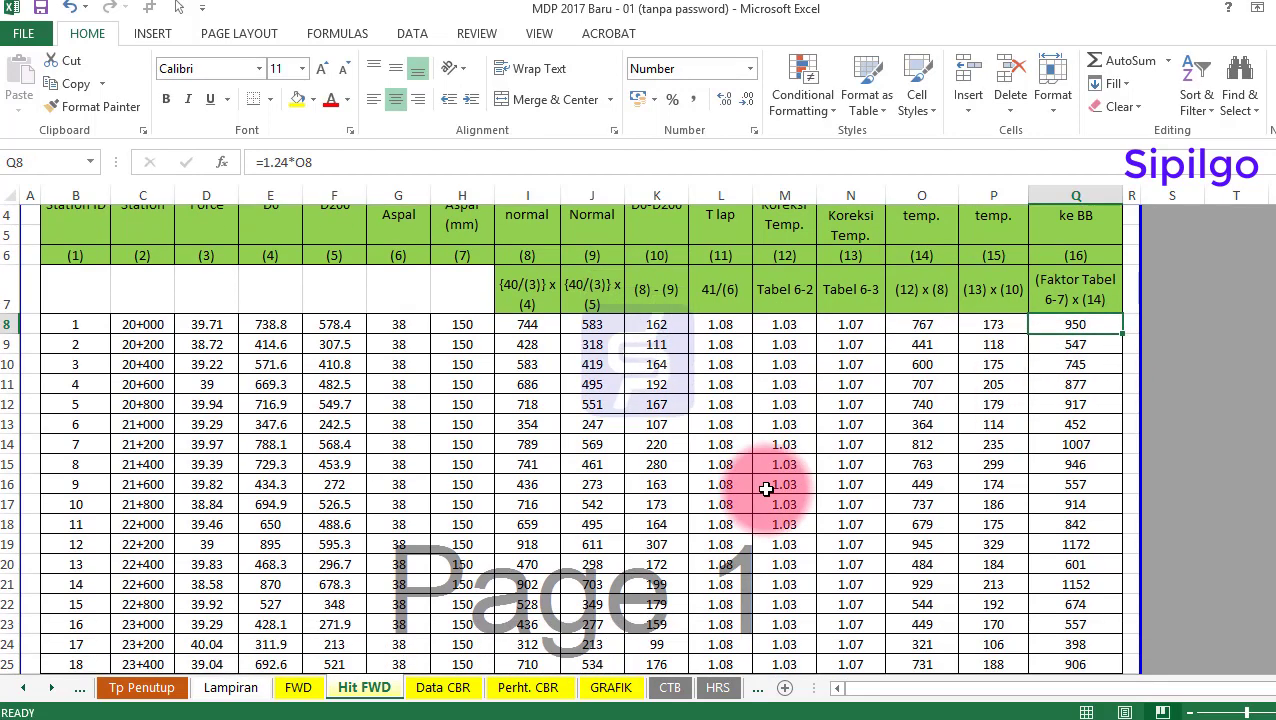
pyautogui.scroll(-6, 766, 489)
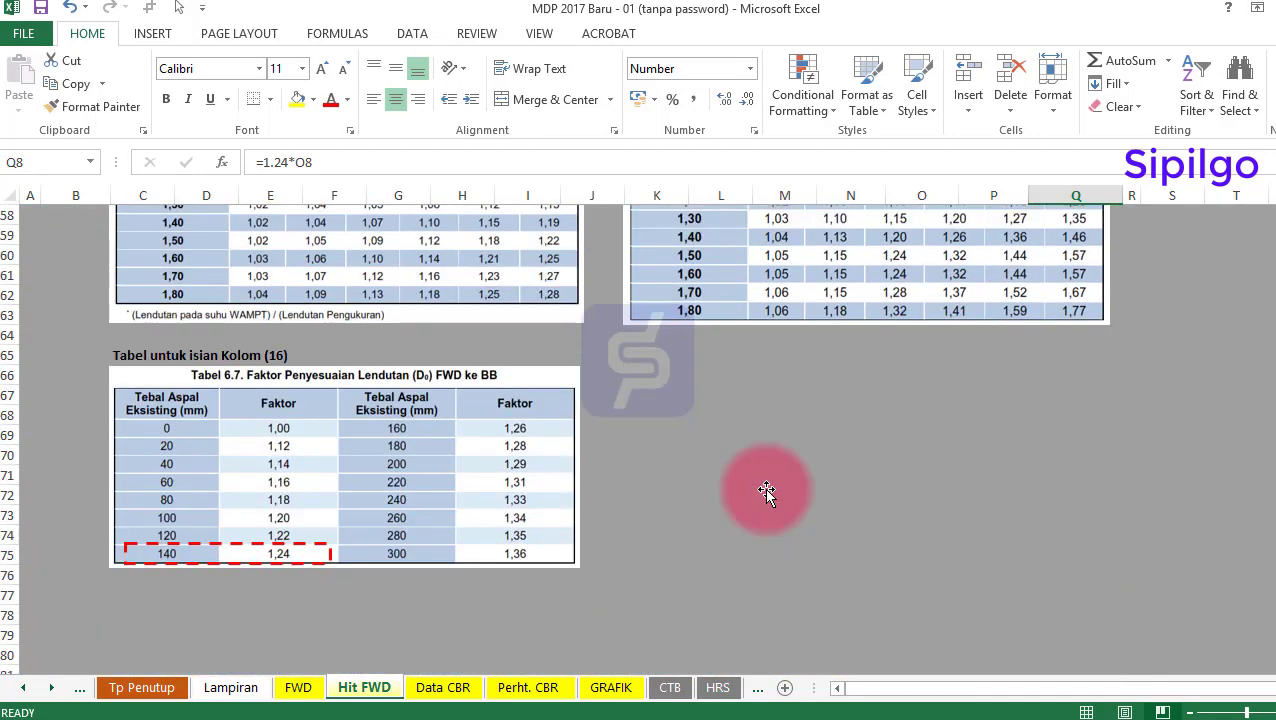
# Review the asphalt thickness and factor columns of Tabel 6.7, used to fill in column 16
pyautogui.scroll(3, 684, 507)
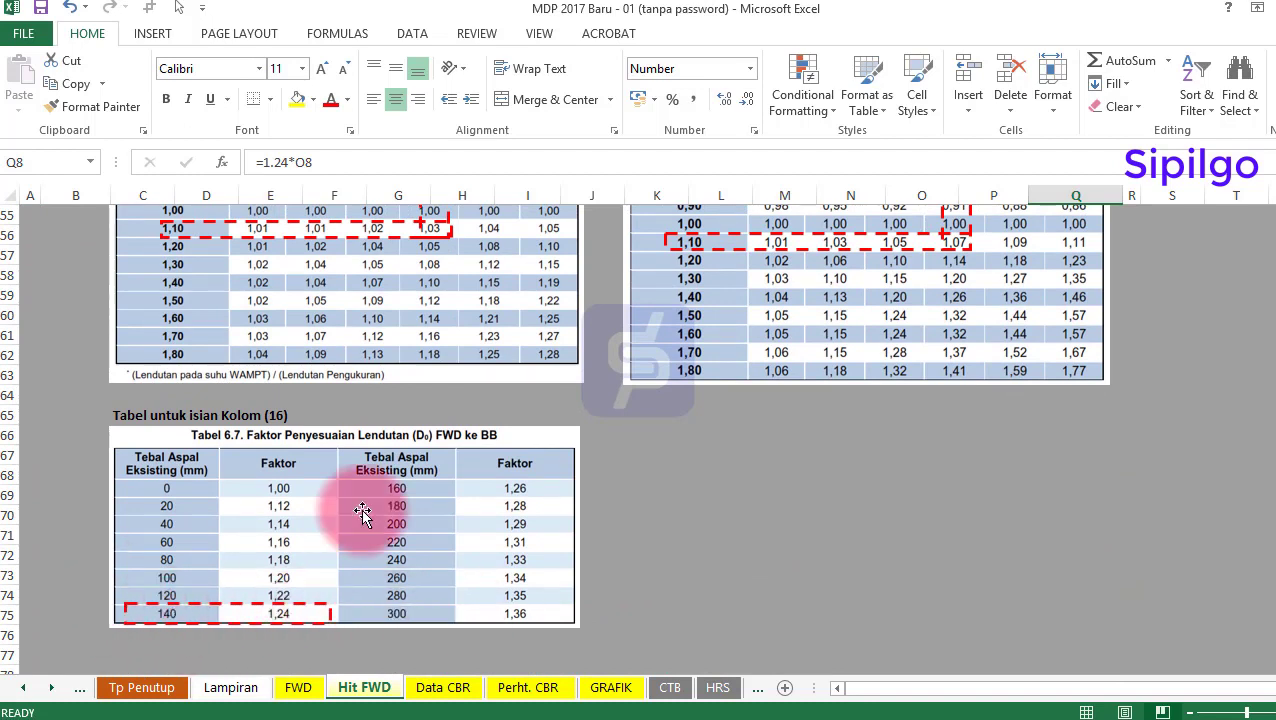
pyautogui.click(820, 510)
pyautogui.click(786, 550)
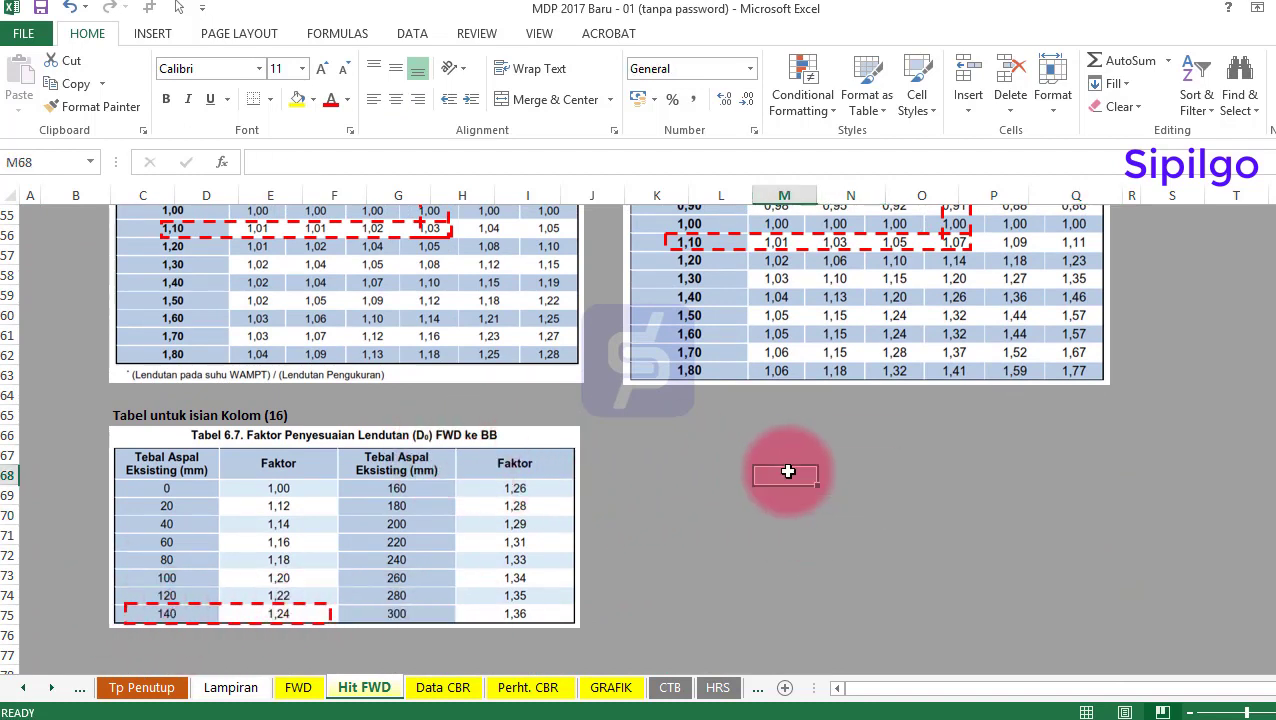
pyautogui.click(720, 430)
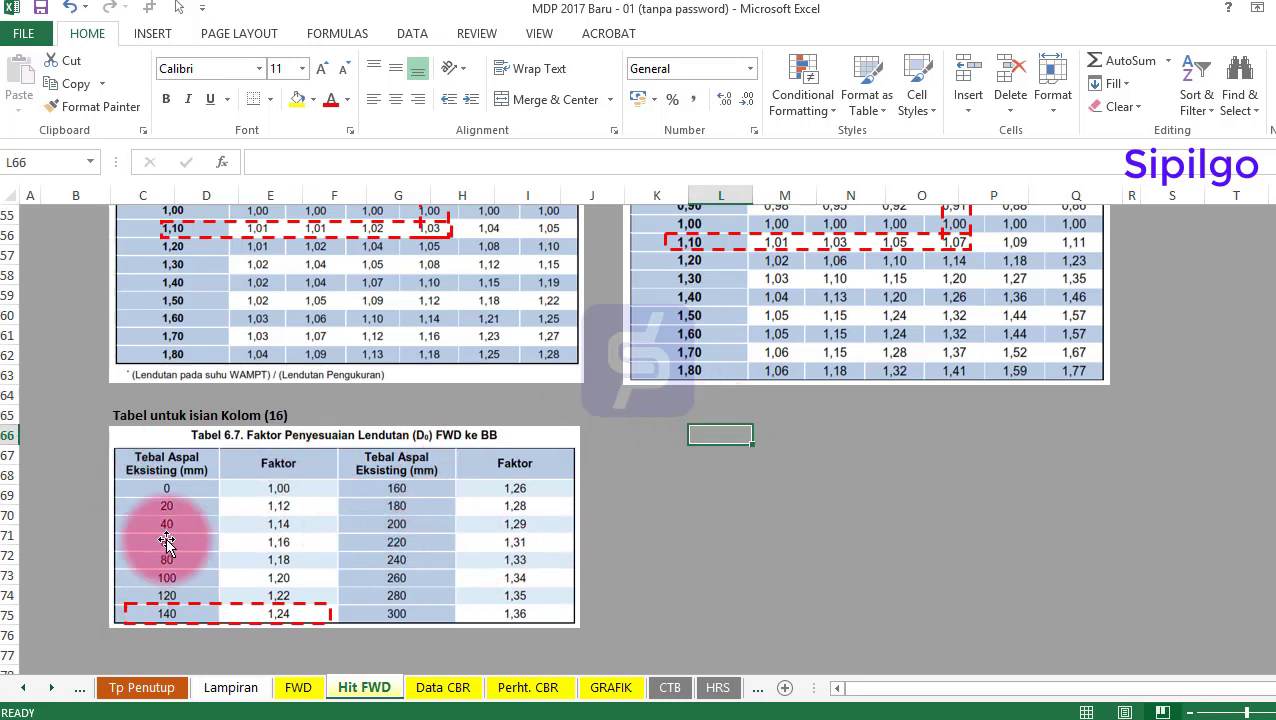
# Switch to Adobe Acrobat, view the source manuals Buku MDP 2017 and Suplemen MDP 2017, and return to the Excel workbook
pyautogui.click(390, 718)
pyautogui.click(278, 660)
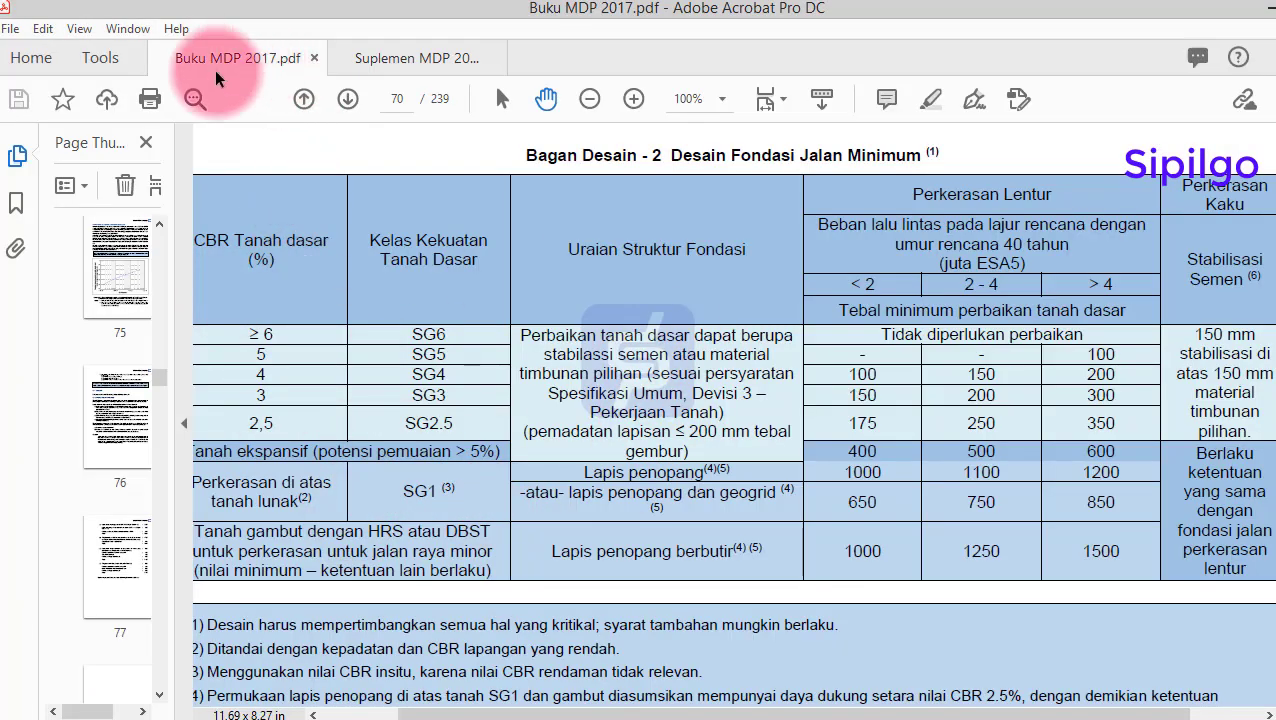
pyautogui.click(395, 58)
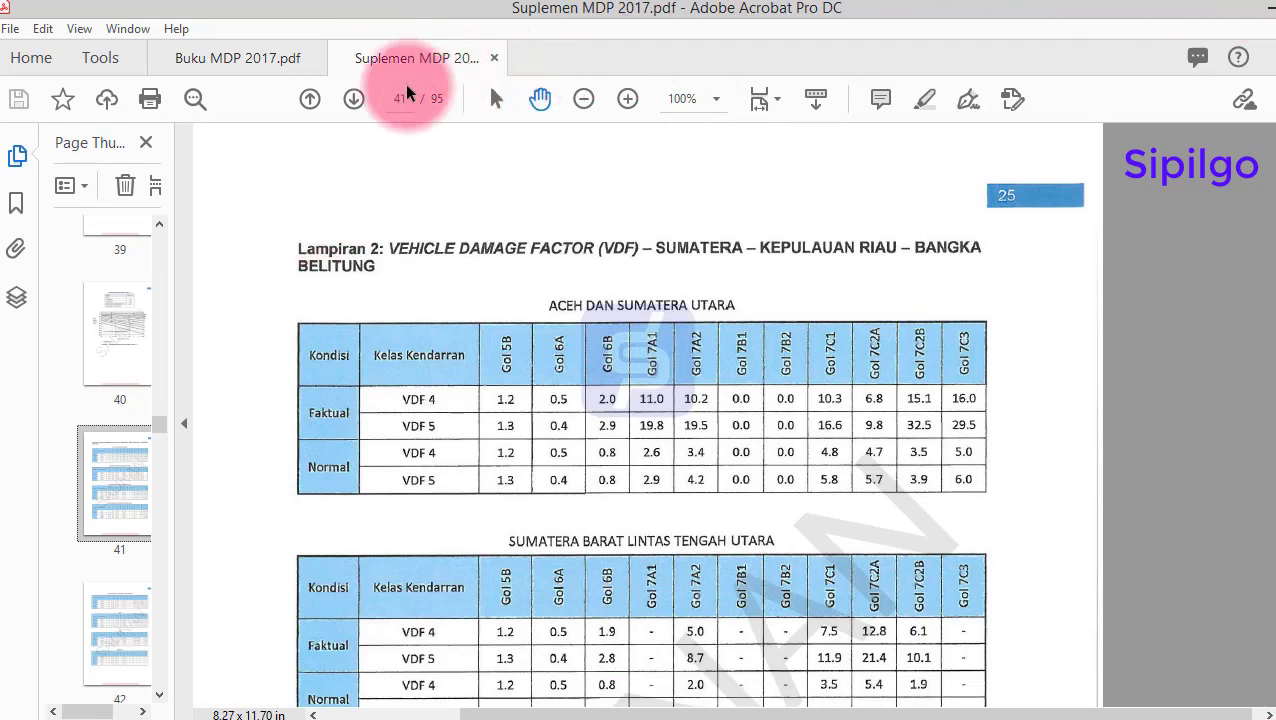
pyautogui.click(271, 67)
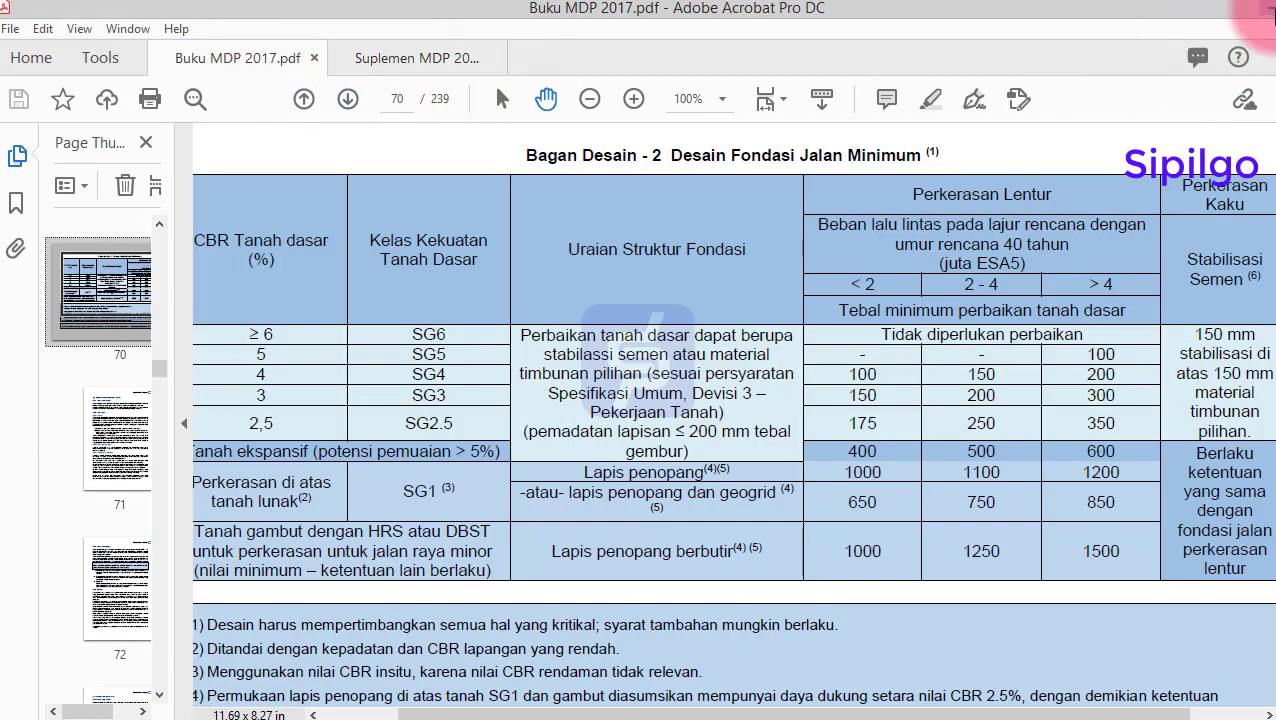
pyautogui.click(1258, 8)
# Go to the Overlay FWD sheet and inspect the CESA4 and CESA5 cells in the FWD results
pyautogui.click(35, 690)
pyautogui.click(35, 690)
pyautogui.click(30, 690)
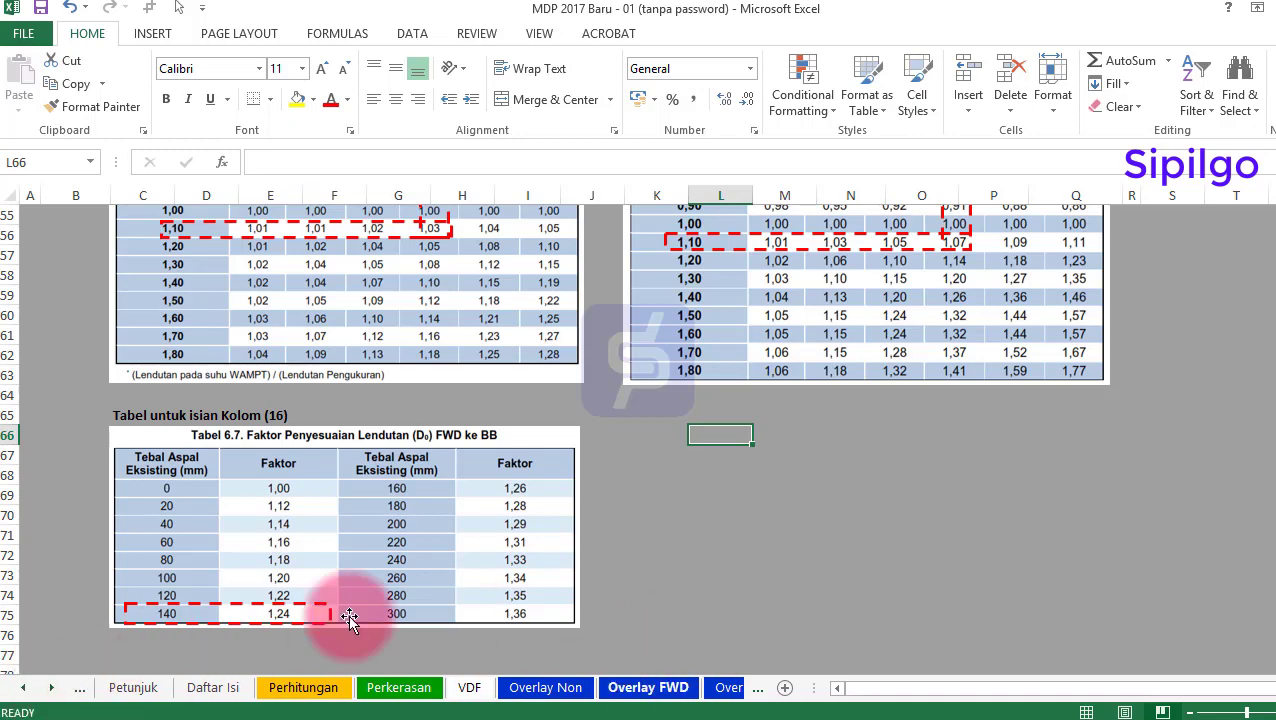
pyautogui.click(562, 688)
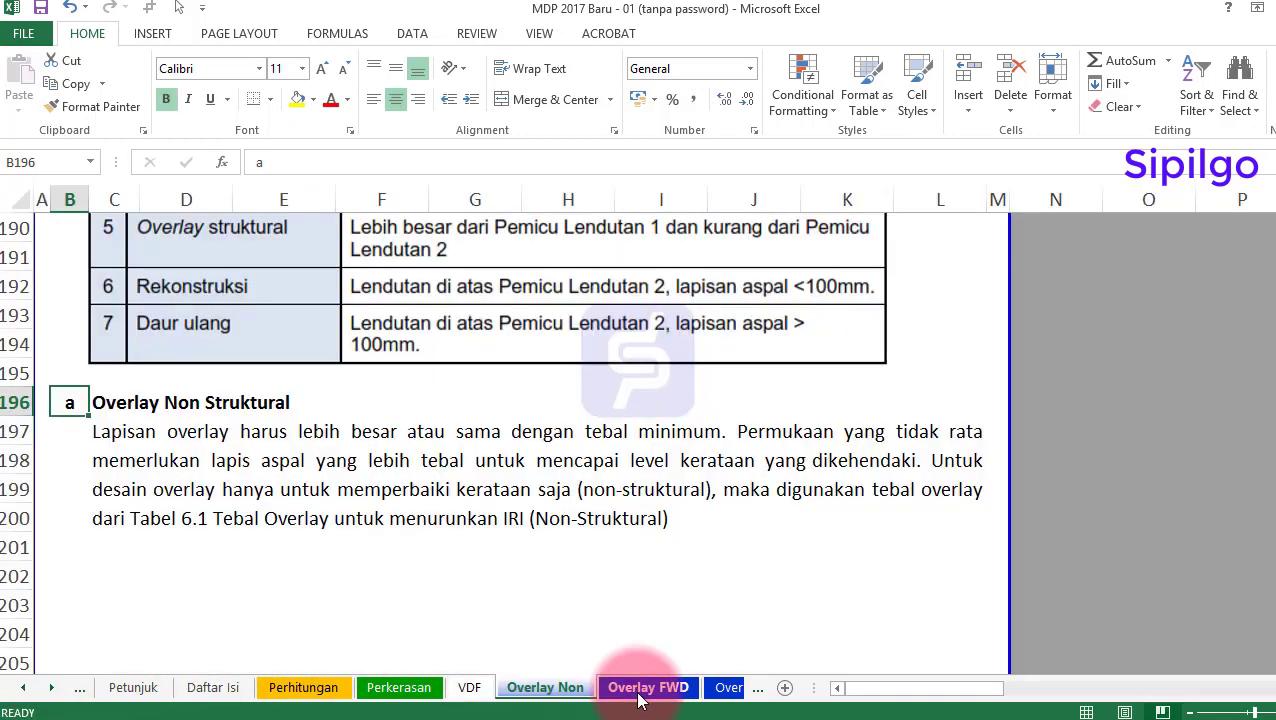
pyautogui.click(645, 688)
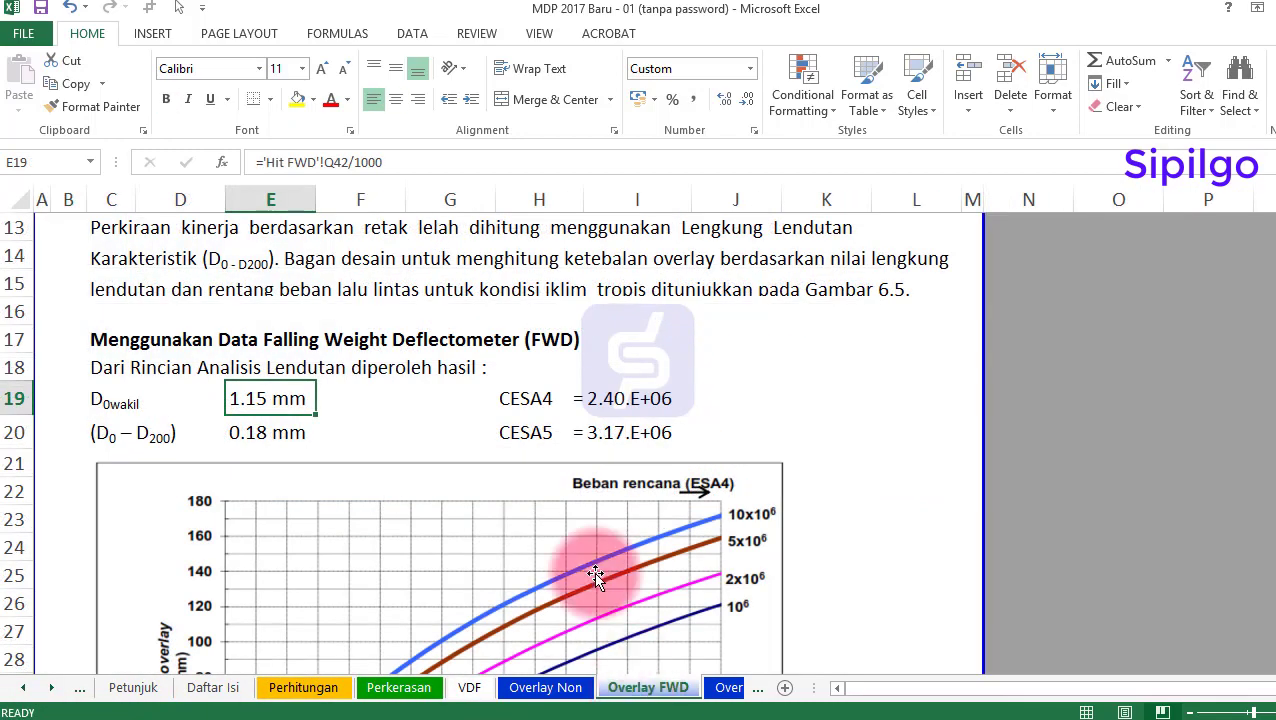
pyautogui.click(660, 400)
pyautogui.click(667, 433)
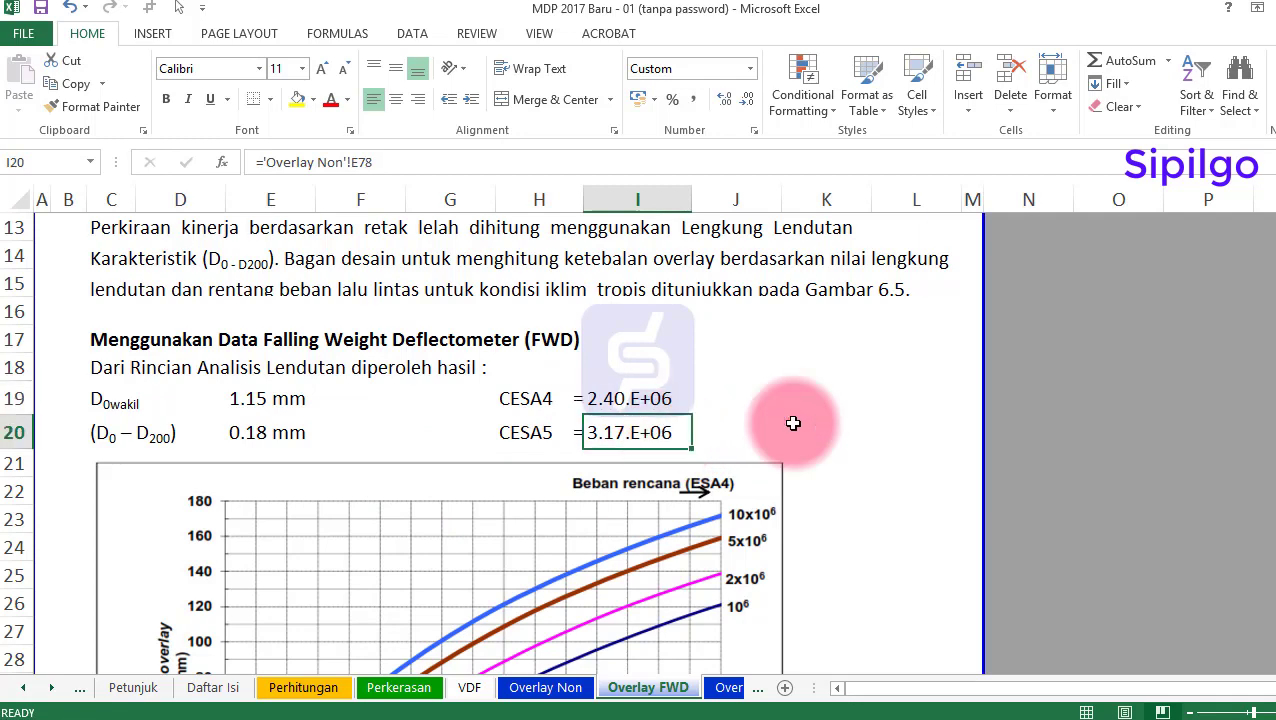
# View the Gambar 6.1 overlay thickness chart below the FWD results on the Overlay FWD sheet
pyautogui.click(915, 416)
pyautogui.scroll(-2, 915, 416)
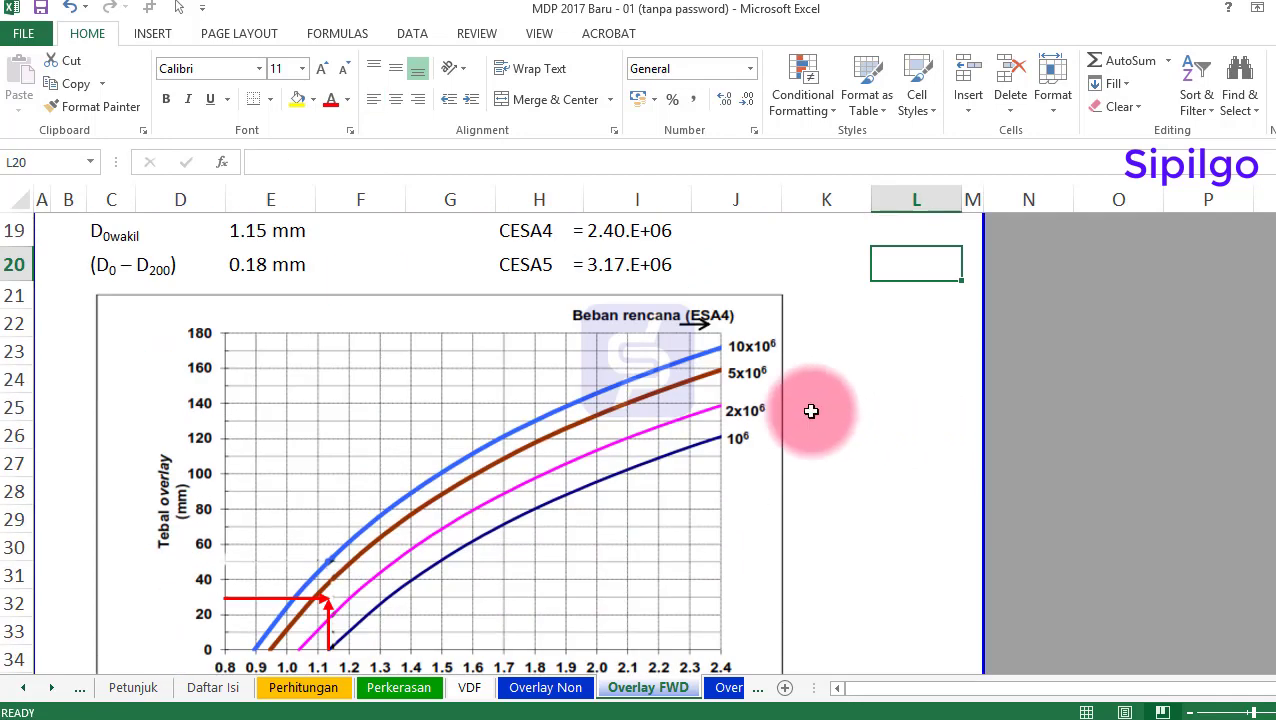
pyautogui.scroll(-2, 932, 432)
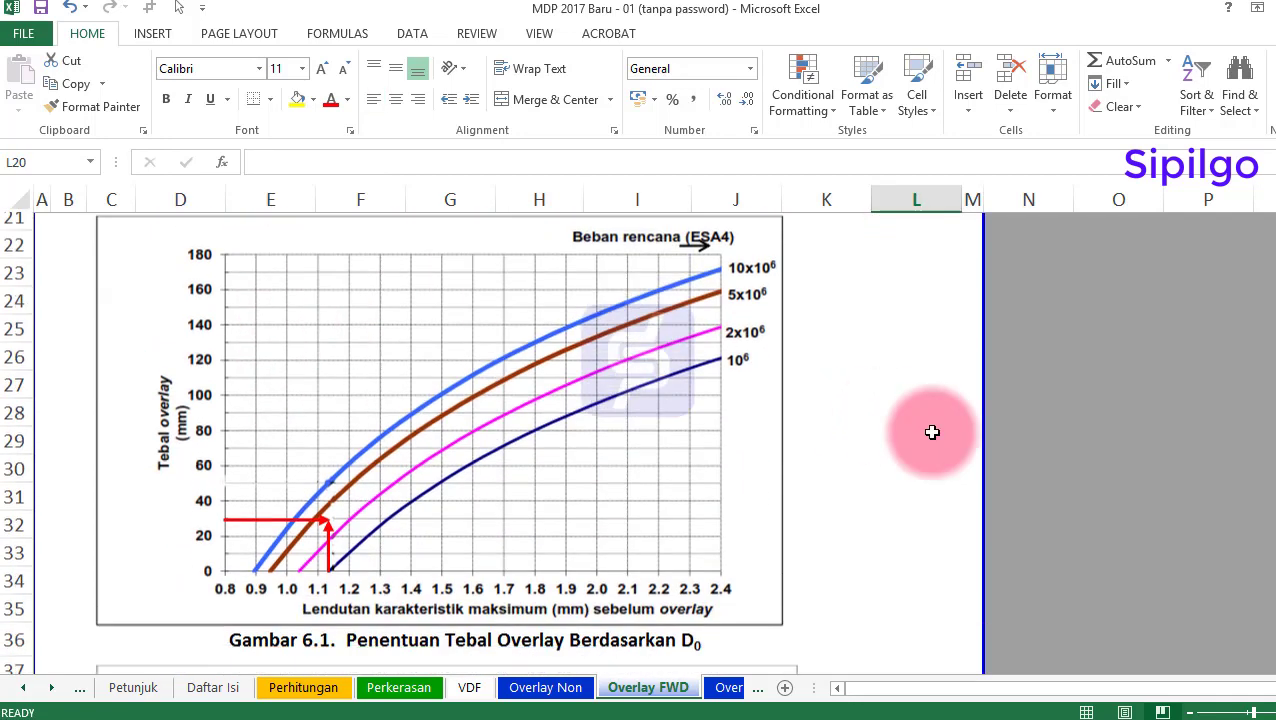
pyautogui.scroll(2, 932, 432)
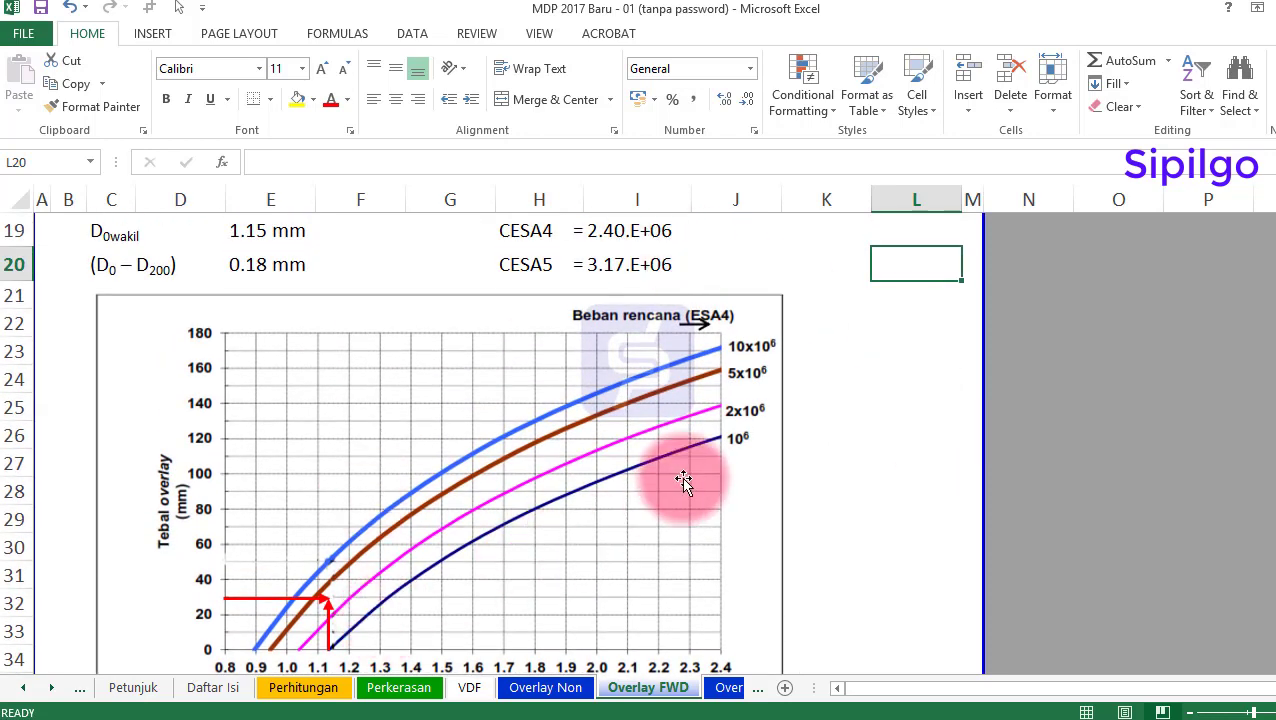
pyautogui.scroll(1, 626, 341)
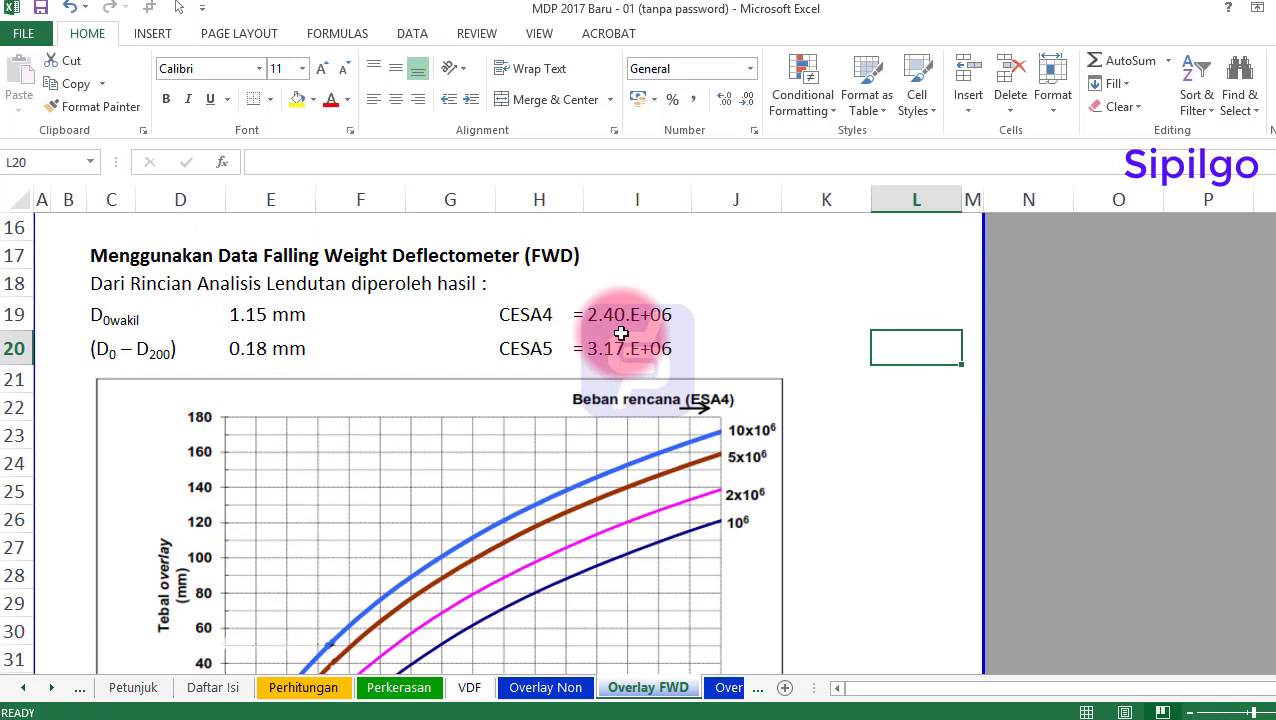
# Compare the CESA4 value in I19 with the ESA4 design load curves of Gambar 6.1 to read the overlay thickness
pyautogui.click(663, 318)
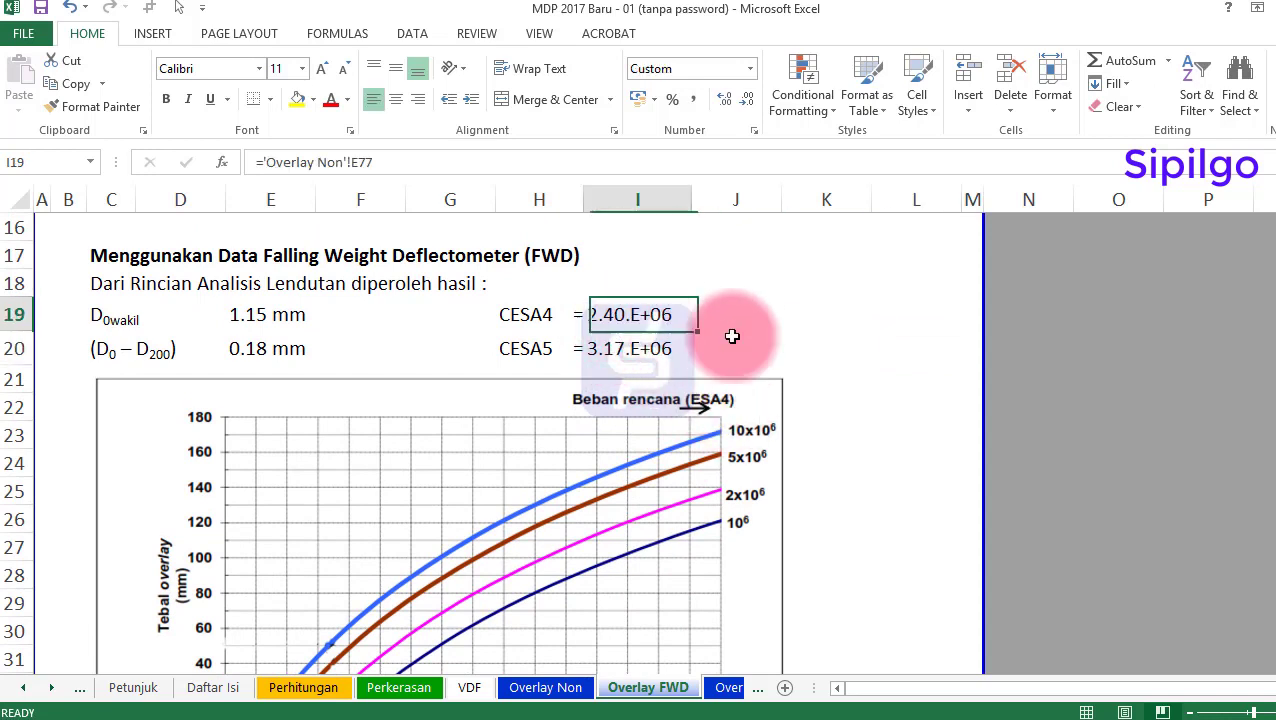
pyautogui.scroll(-1, 916, 424)
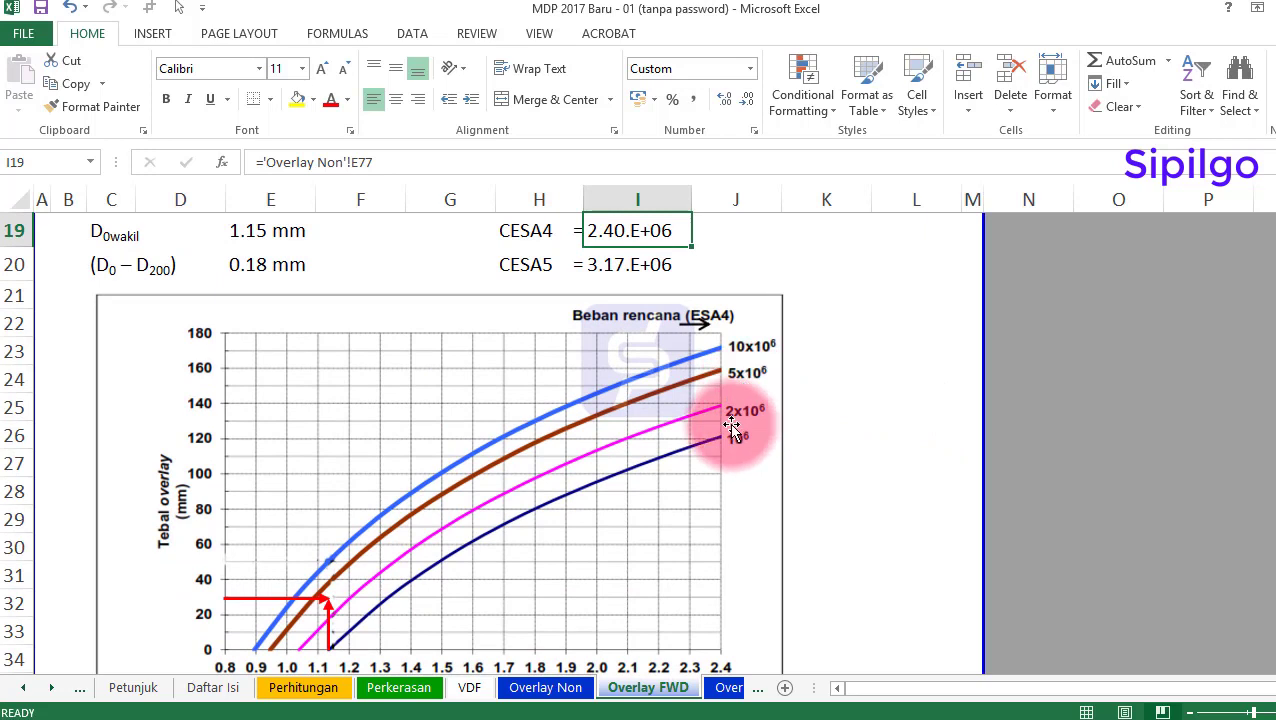
pyautogui.scroll(1, 712, 440)
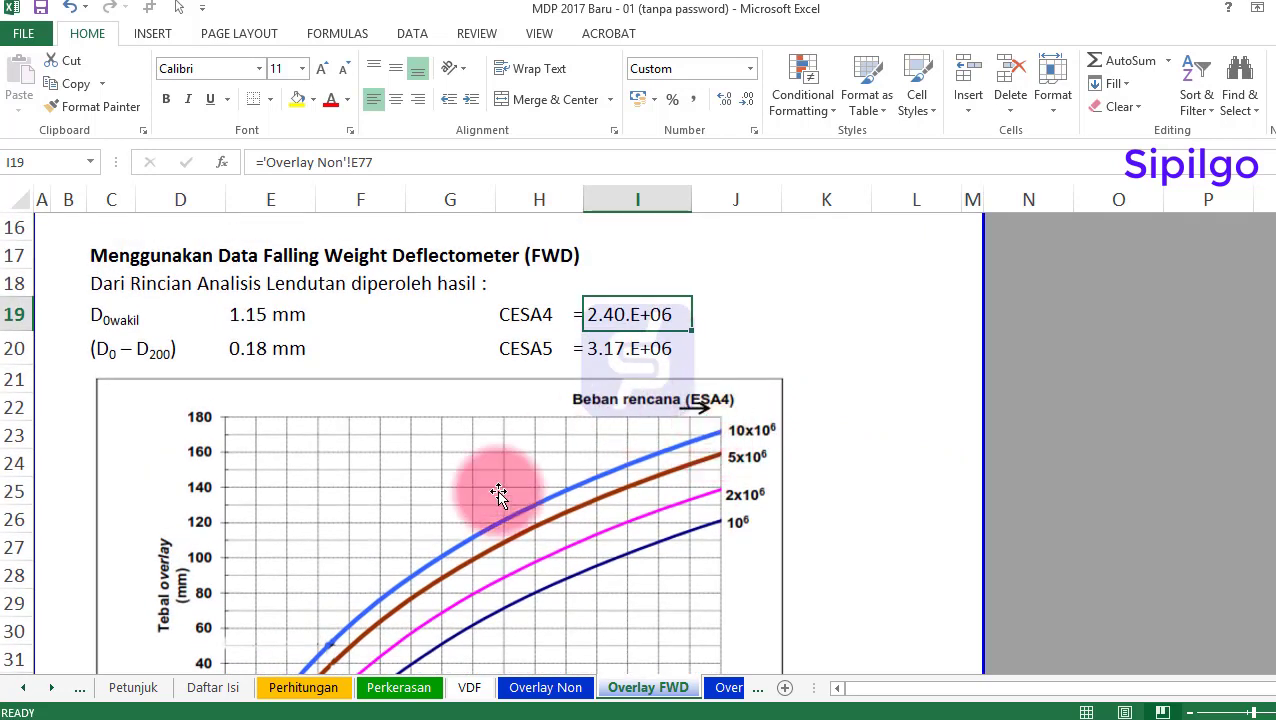
pyautogui.click(897, 400)
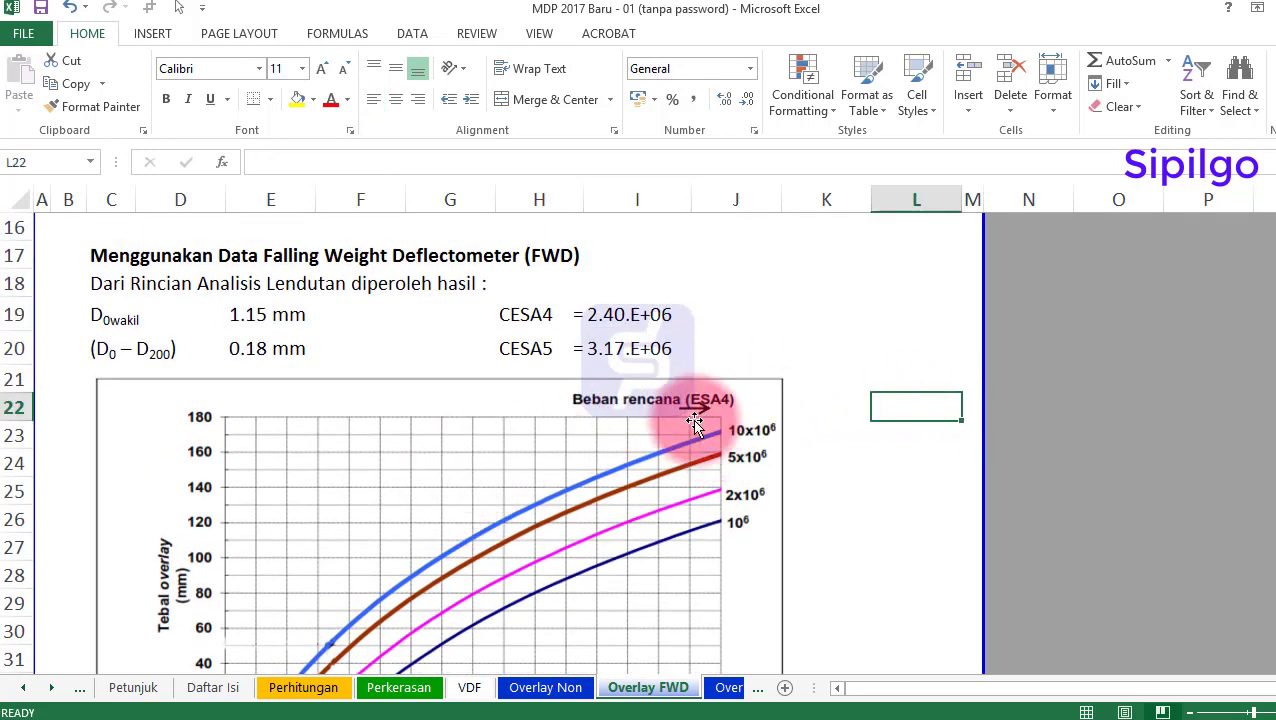
pyautogui.scroll(-1, 698, 421)
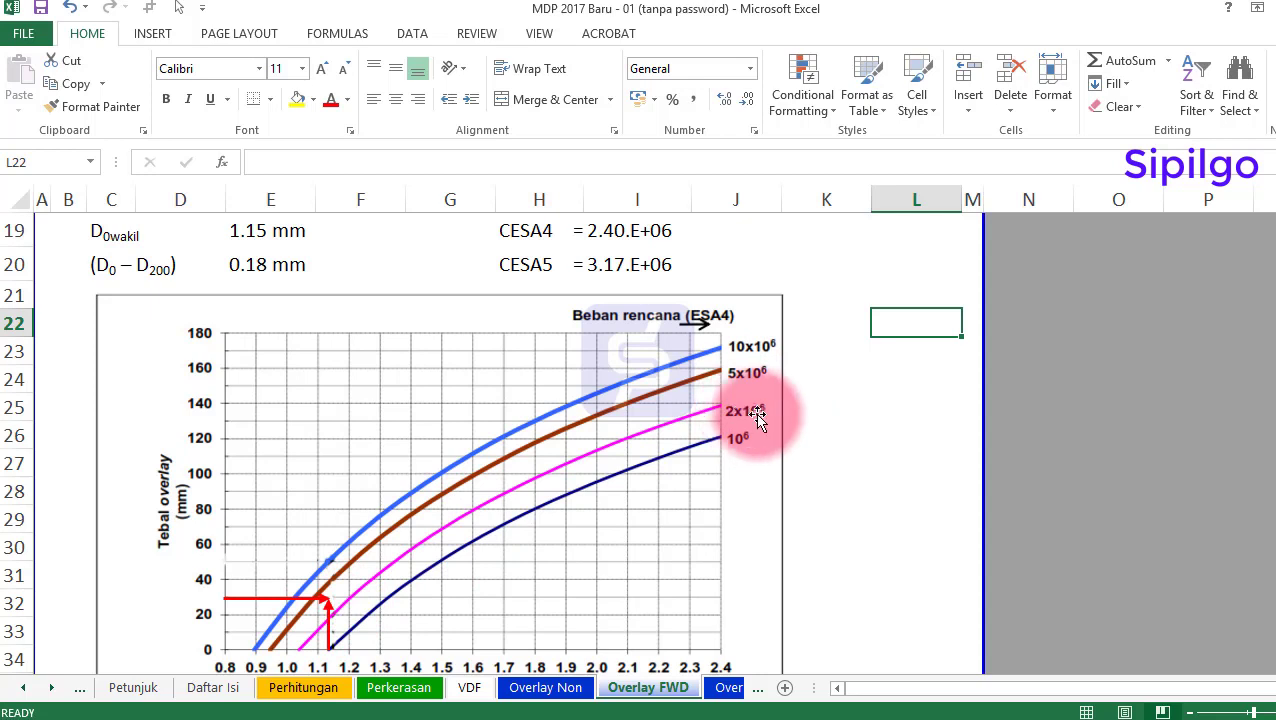
pyautogui.click(602, 231)
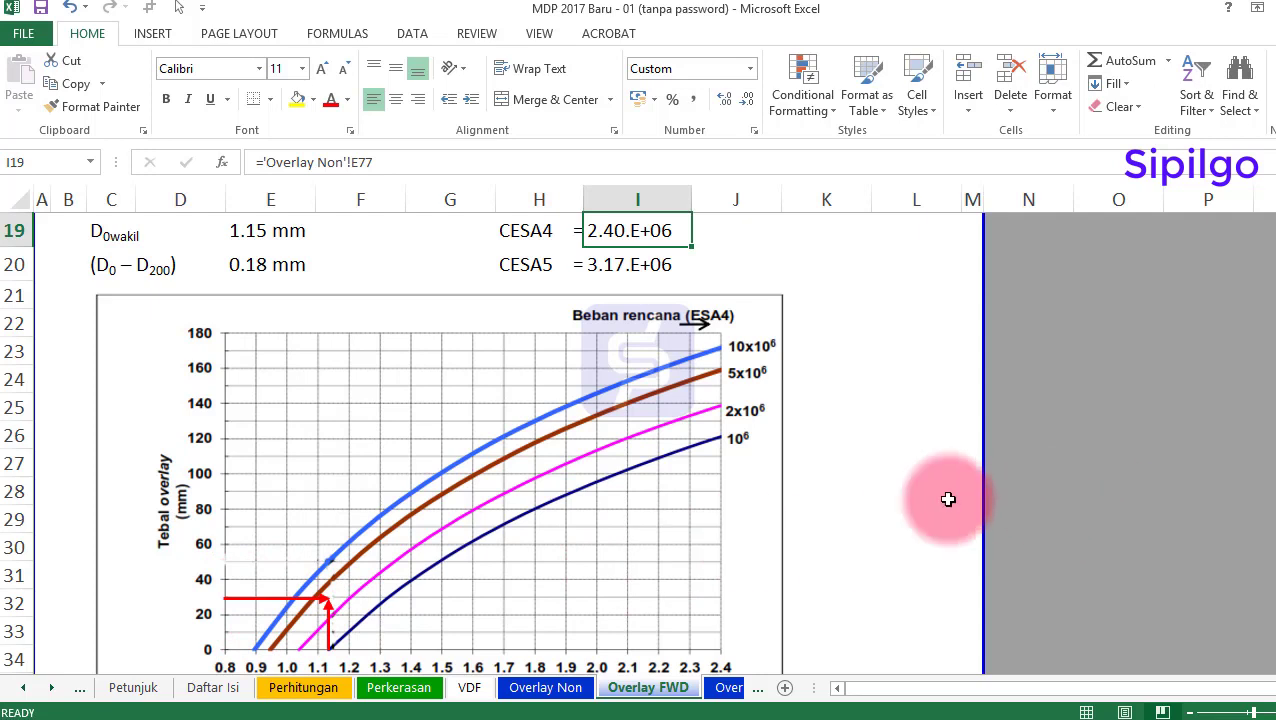
pyautogui.click(903, 492)
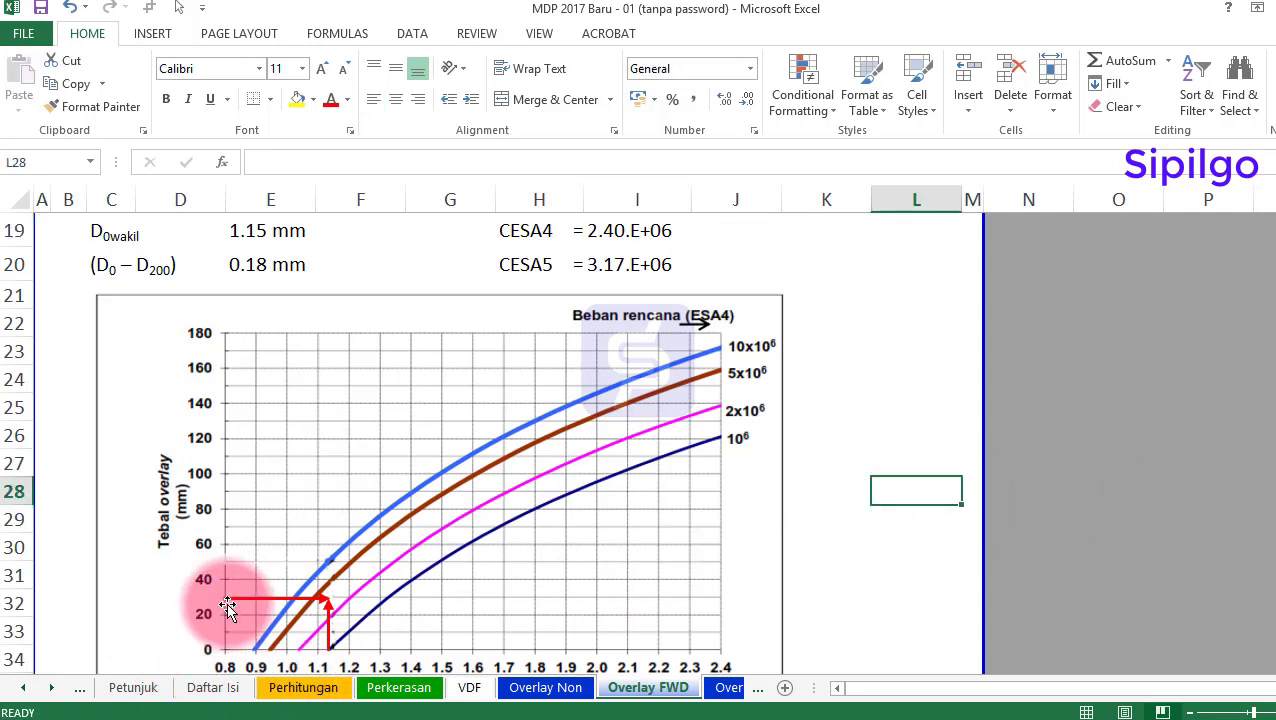
# Review the thin and thick overlay charts in Gambar 6.5a and 6.5b, and read the Kesimpulan text below them
pyautogui.scroll(-7, 907, 515)
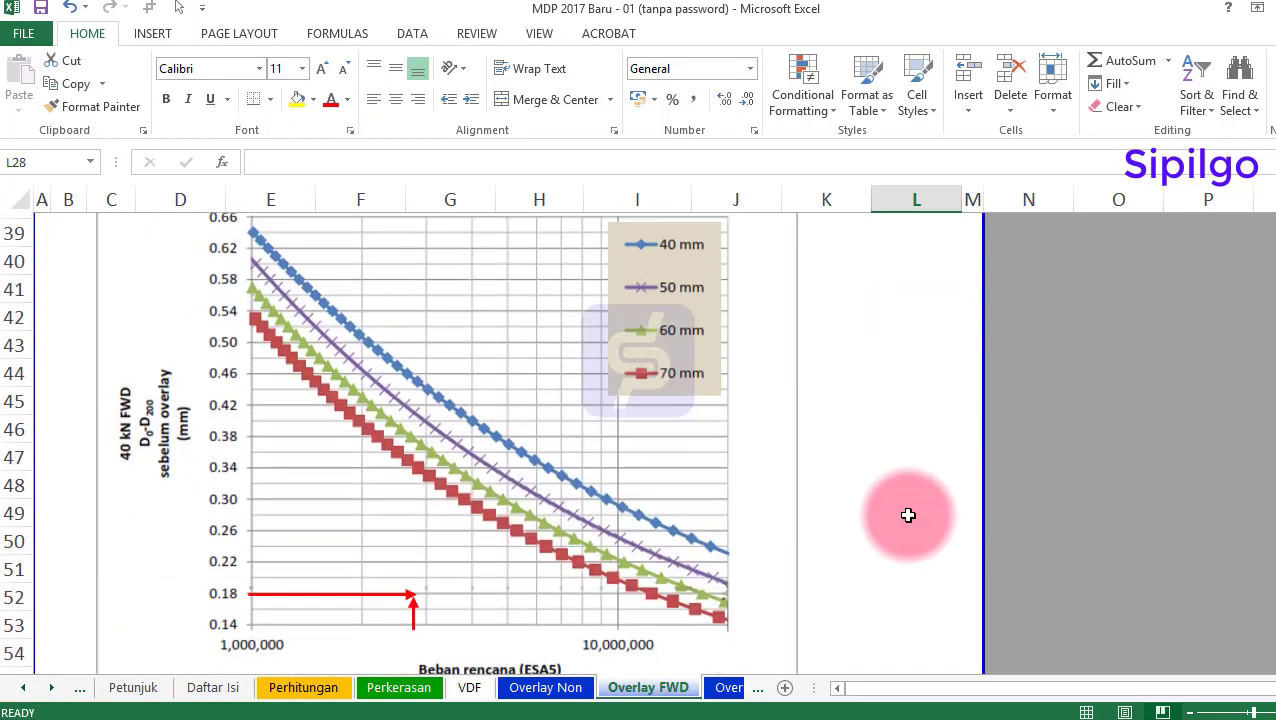
pyautogui.scroll(-1, 907, 515)
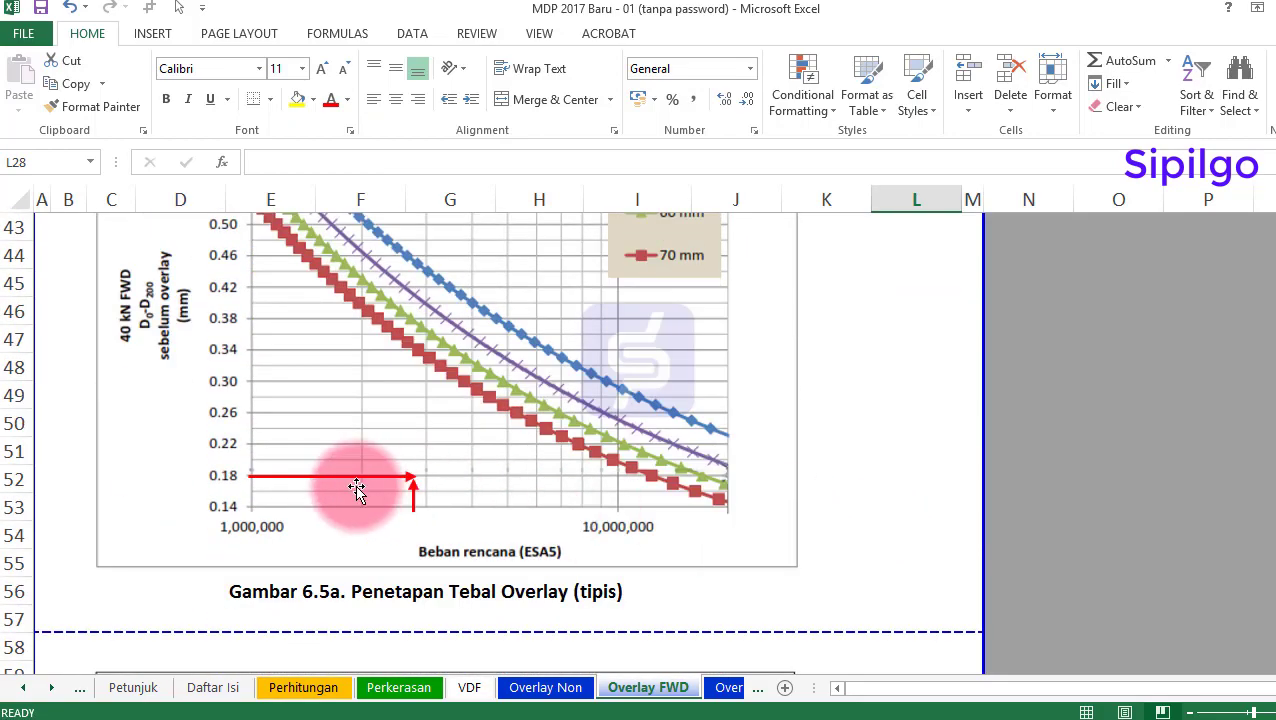
pyautogui.scroll(-1, 357, 488)
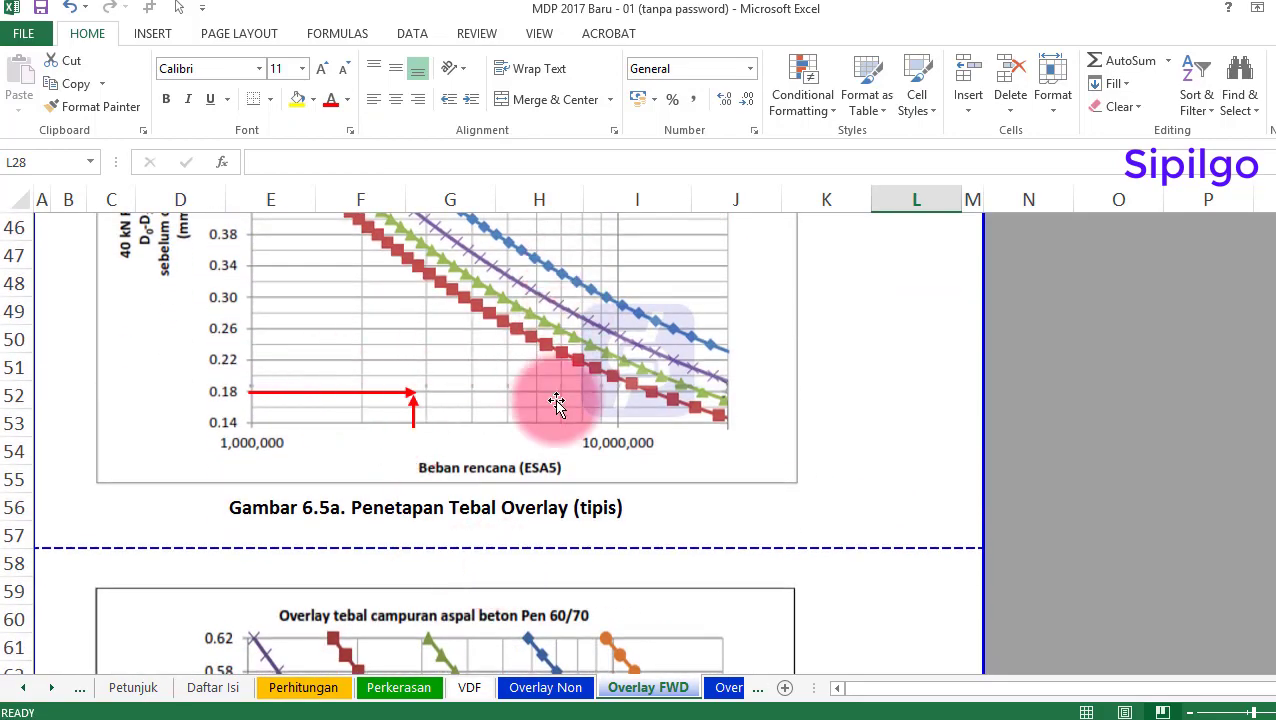
pyautogui.scroll(-7, 557, 403)
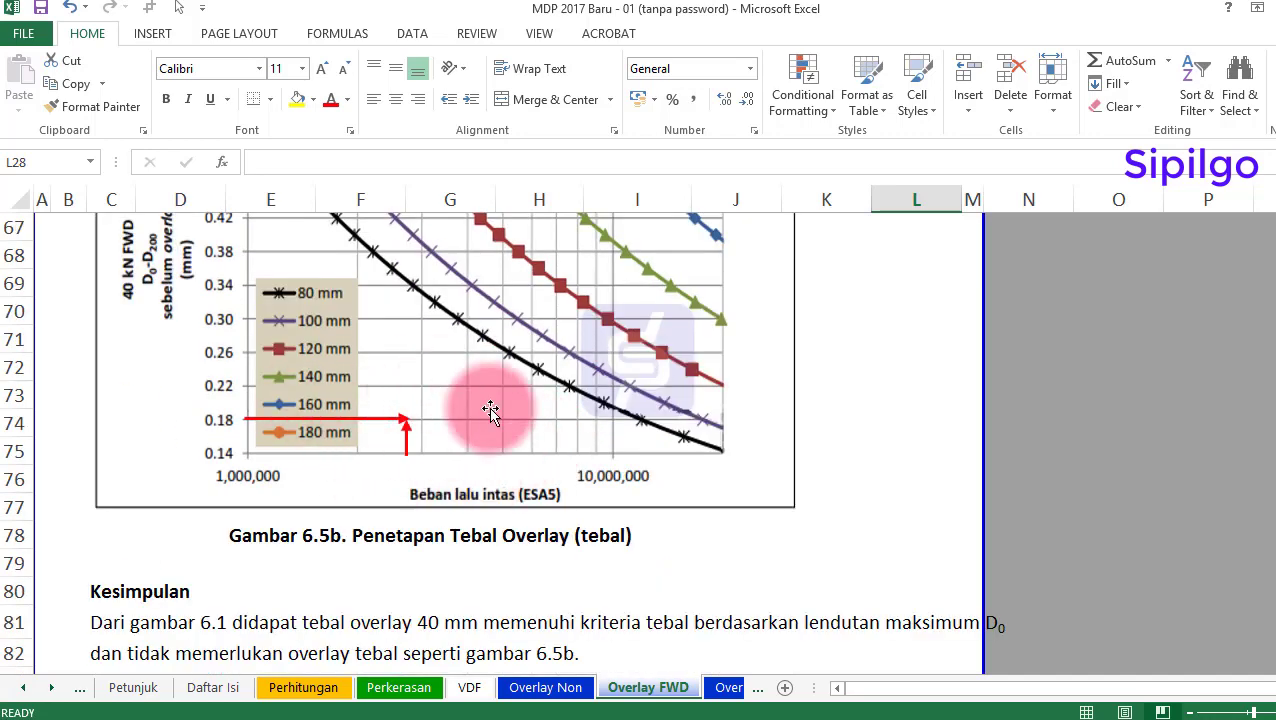
pyautogui.scroll(-2, 490, 410)
pyautogui.click(578, 456)
pyautogui.click(758, 505)
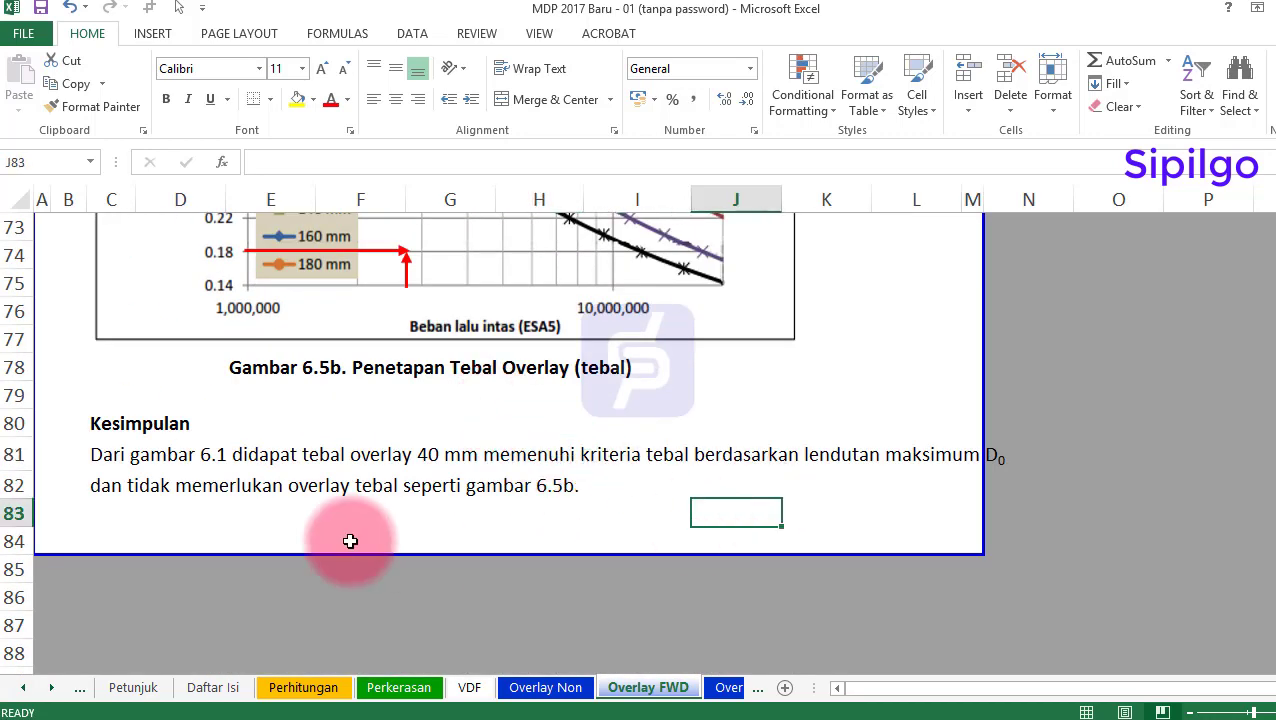
pyautogui.click(684, 537)
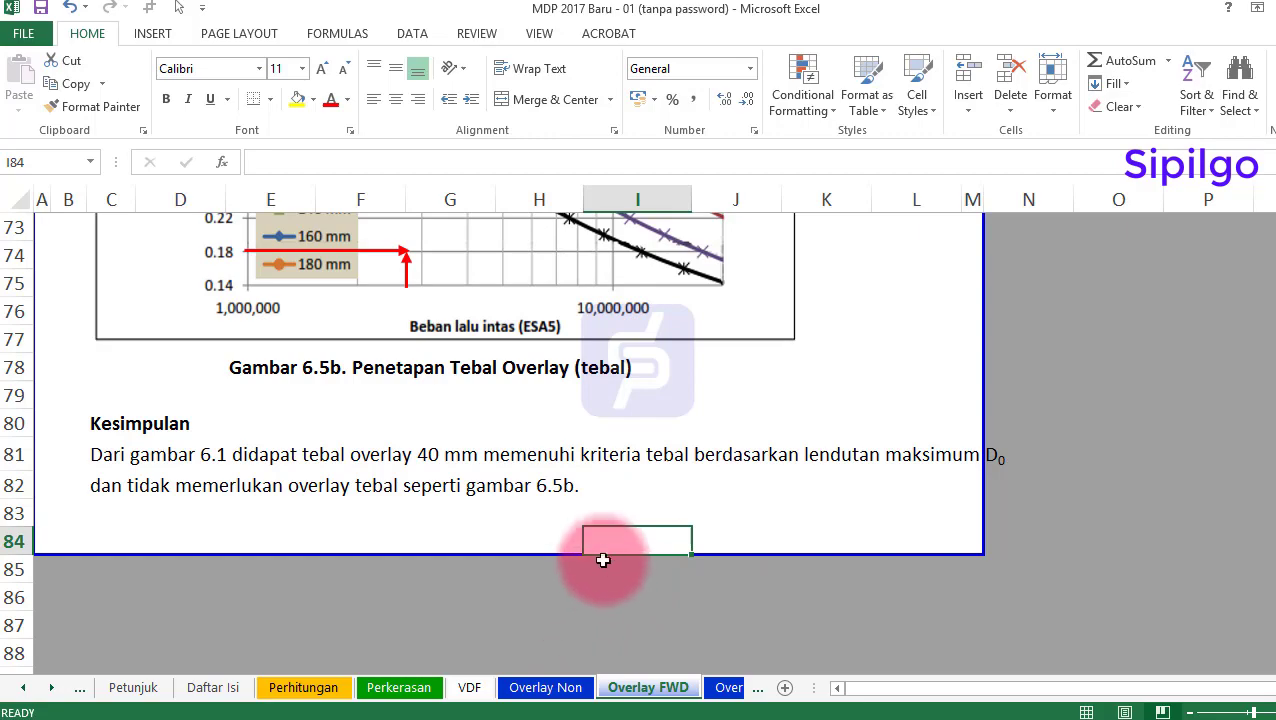
# Open the Overlay BB sheet and inspect its introductory text and the Benkelman Beam D0wakil, CESA4 and CESA5 values
pyautogui.click(727, 690)
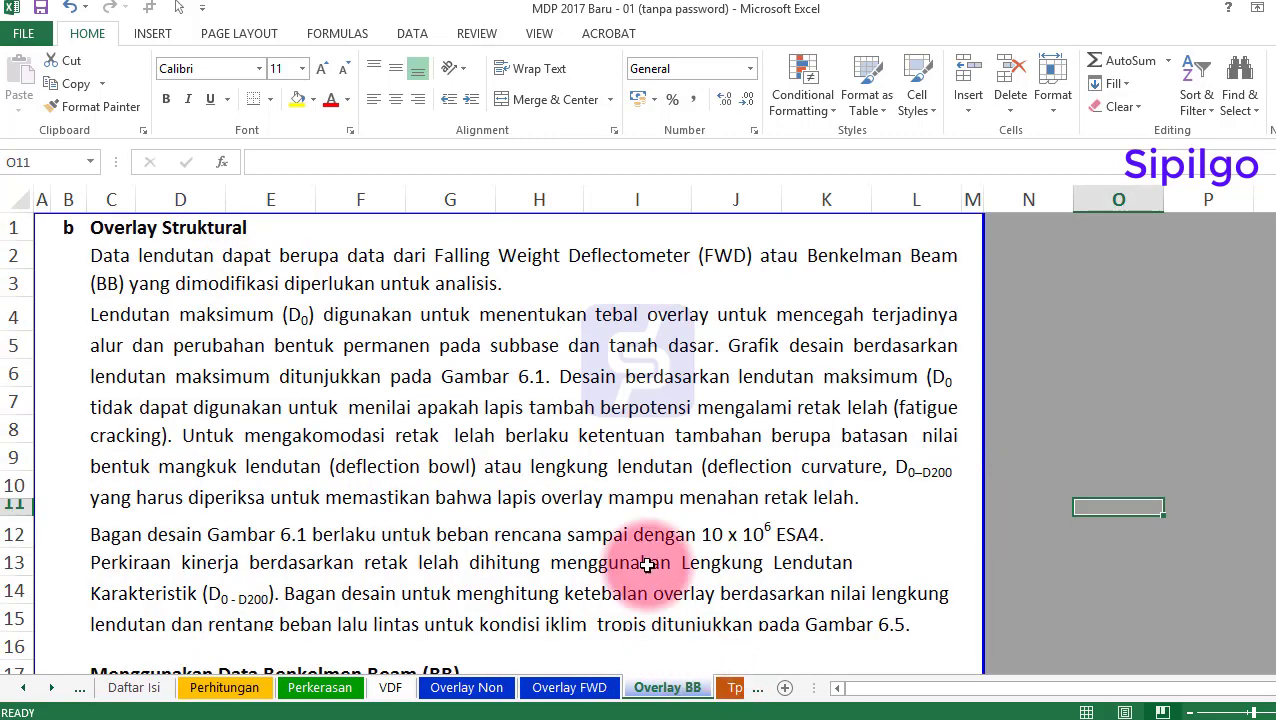
pyautogui.click(318, 360)
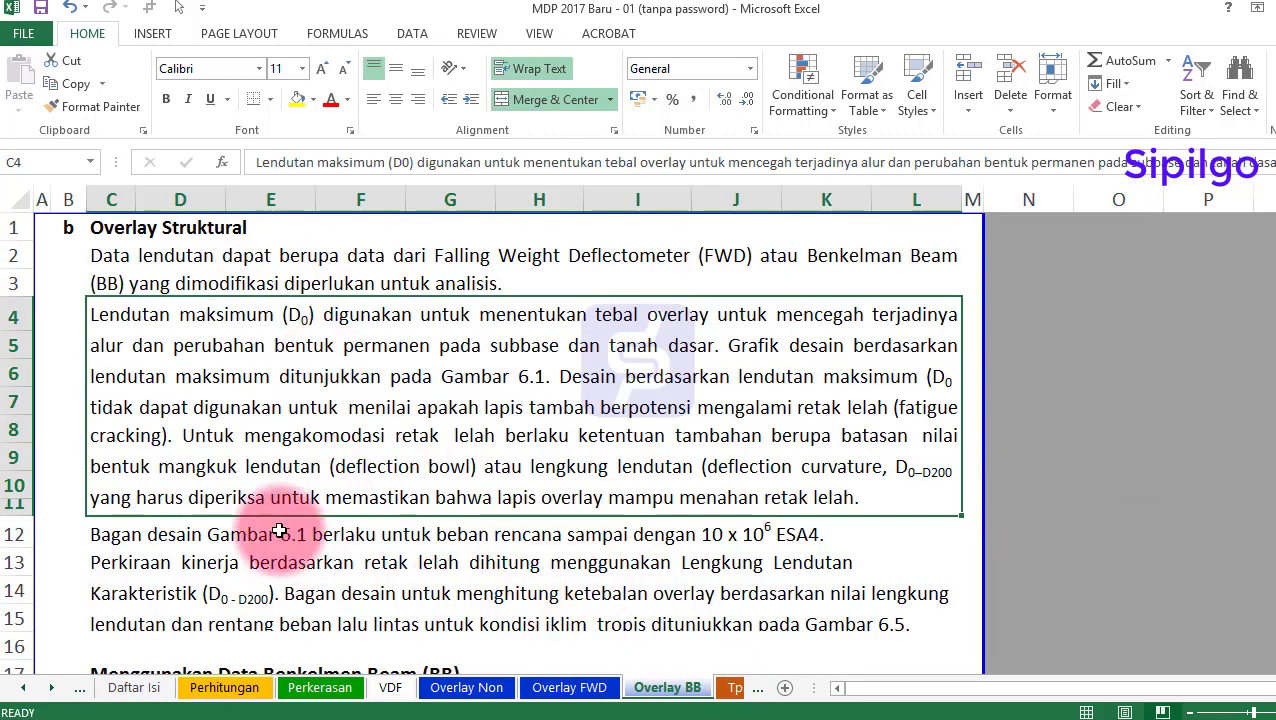
pyautogui.scroll(-3, 300, 510)
pyautogui.click(119, 415)
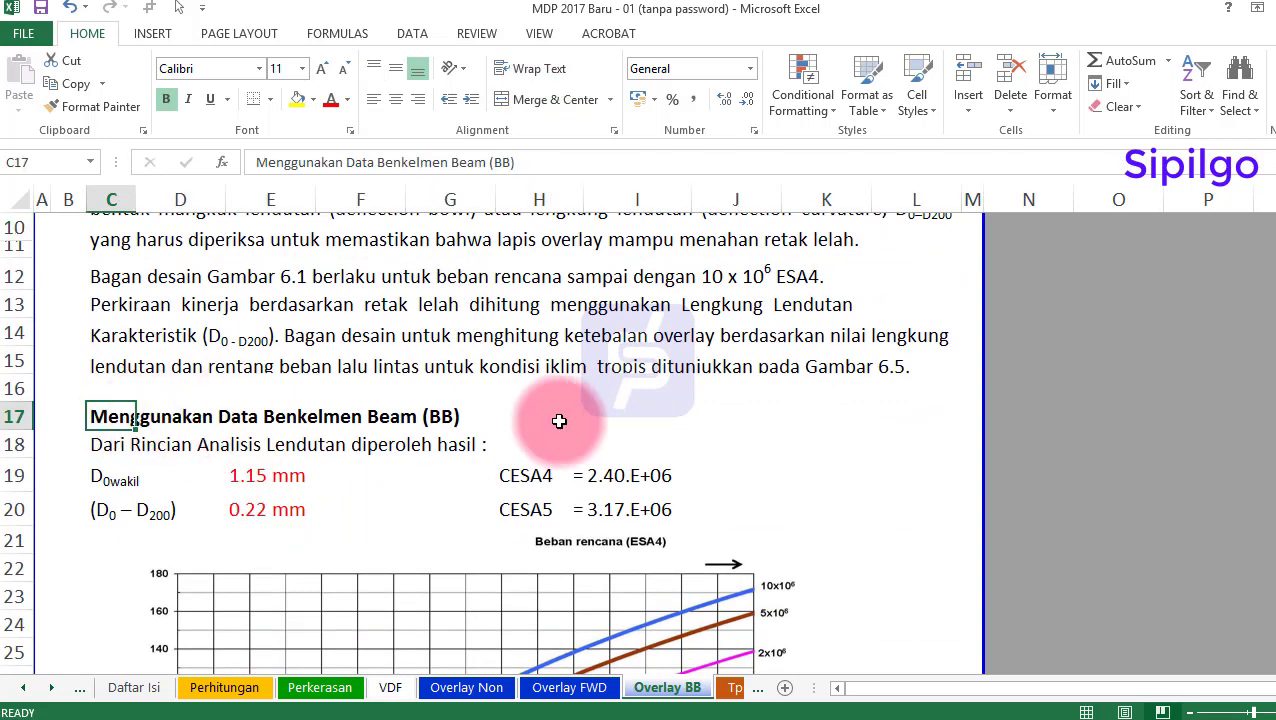
pyautogui.click(250, 474)
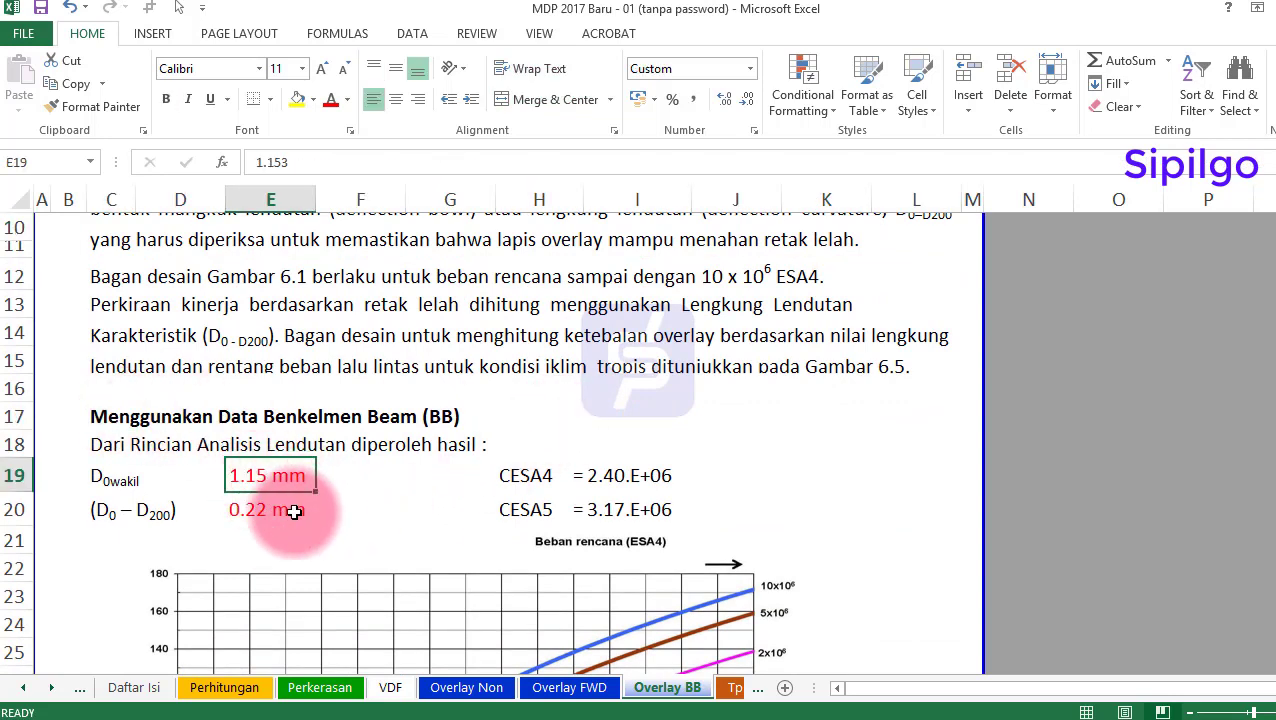
pyautogui.click(640, 478)
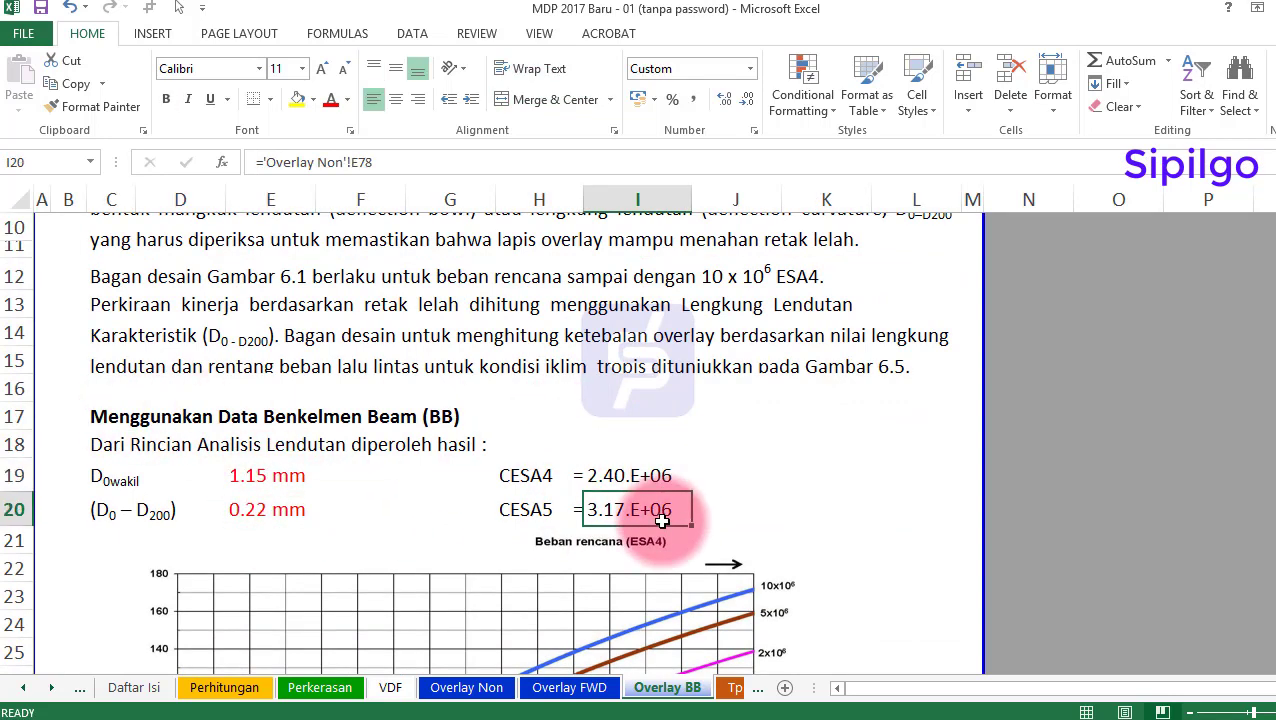
# Examine the marked overlay thickness in the Overlay BB sheet's Gambar 6.1 against the D0wakil value in E19
pyautogui.scroll(-4, 325, 524)
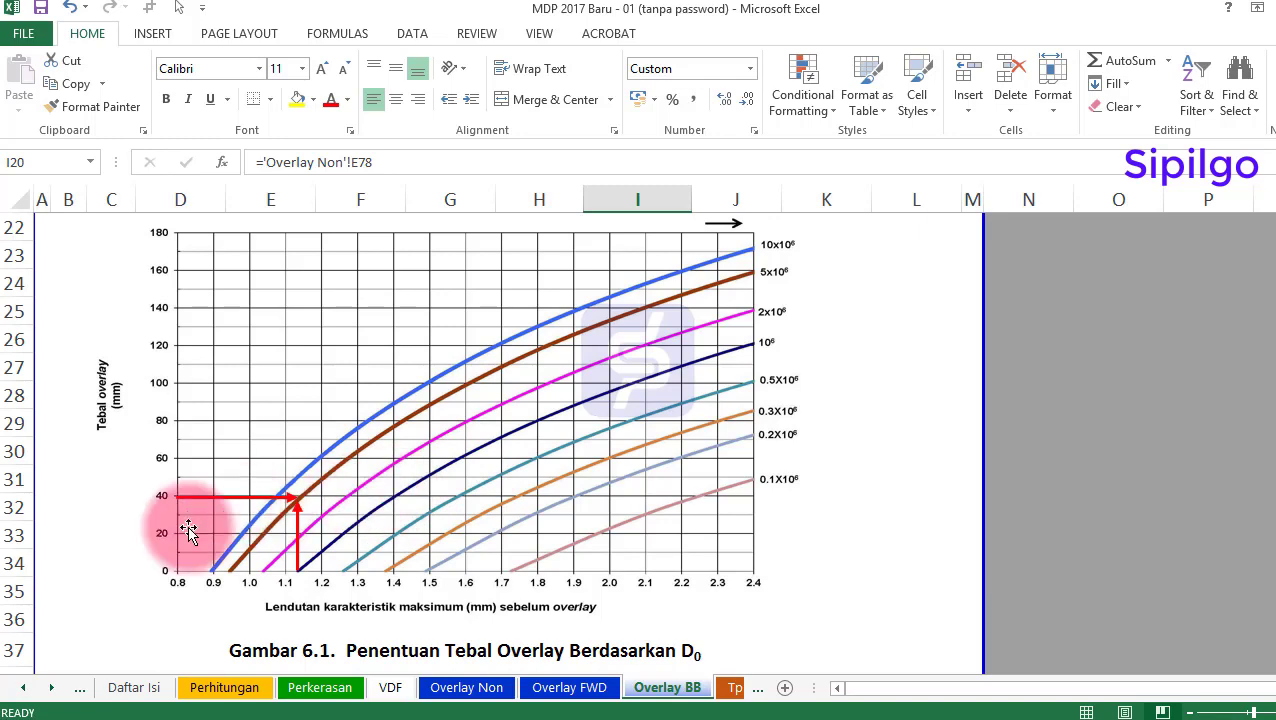
pyautogui.scroll(1, 189, 530)
pyautogui.scroll(1, 189, 530)
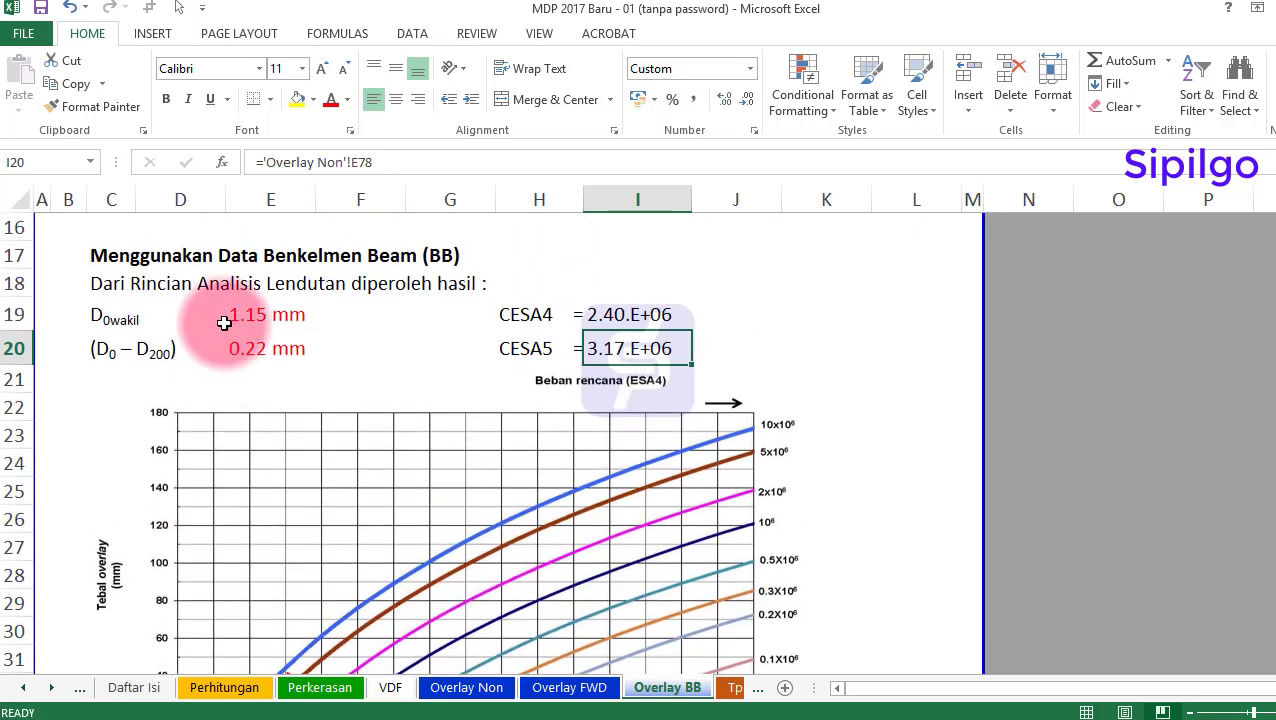
pyautogui.click(224, 322)
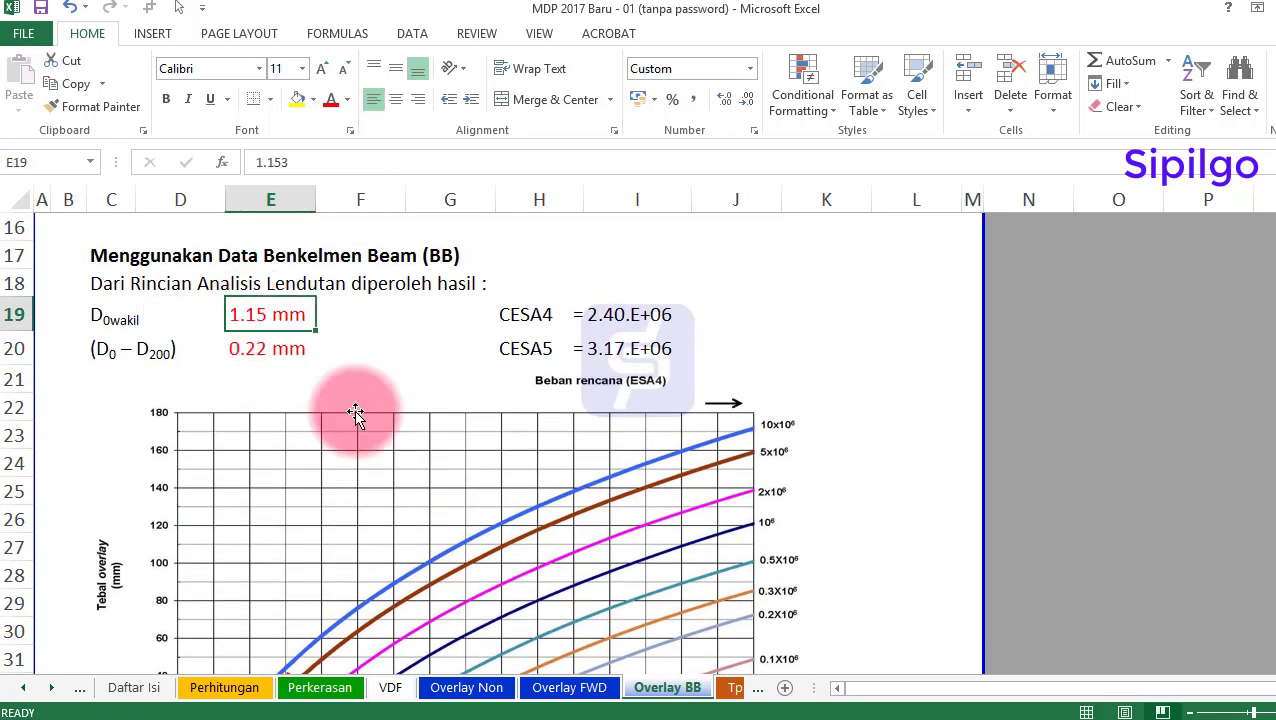
# Compare the Overlay BB sheet's CESA4 value in I19 and the D0wakil value with the curves and marked thickness in Gambar 6.1
pyautogui.scroll(-4, 356, 414)
pyautogui.scroll(4, 314, 421)
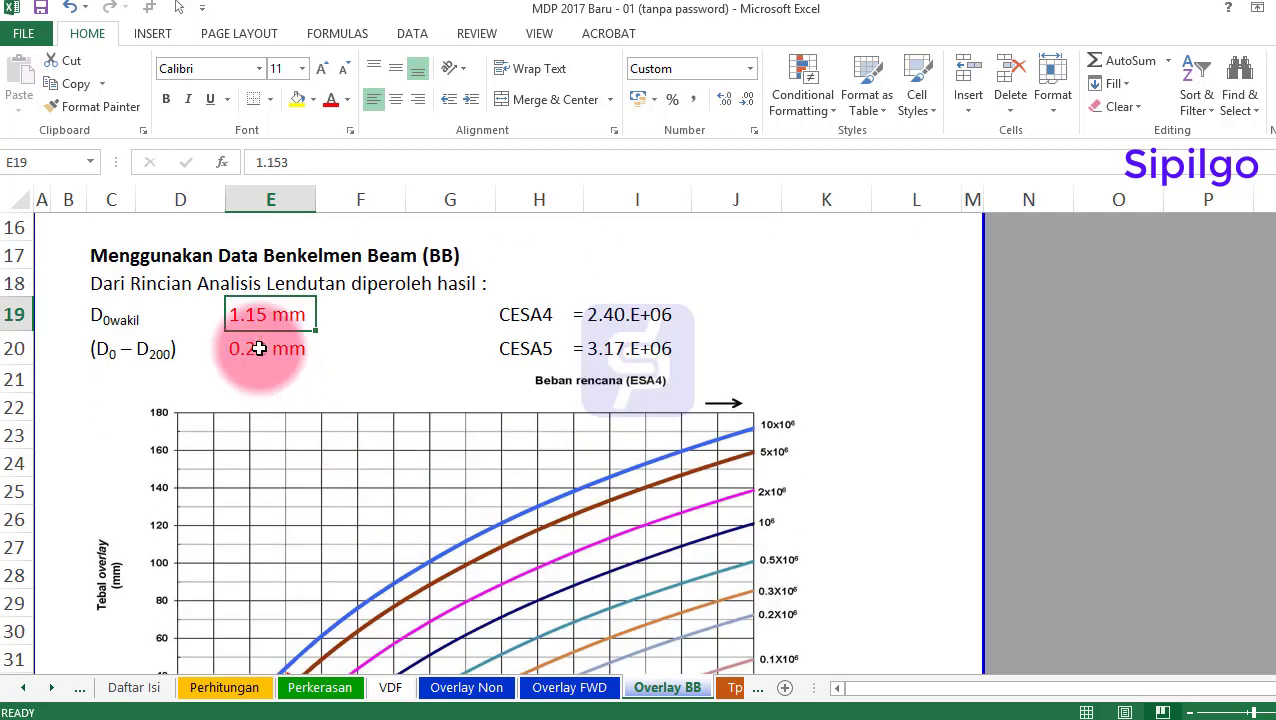
pyautogui.scroll(-1, 398, 323)
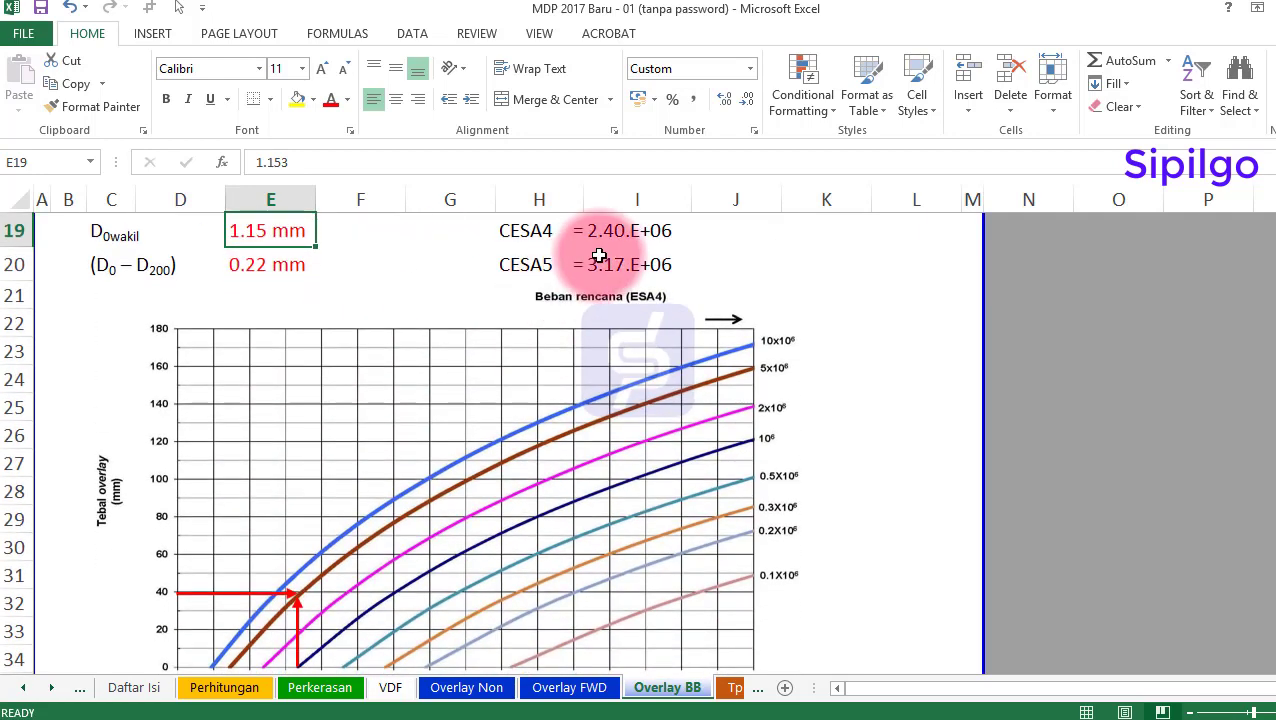
pyautogui.click(613, 238)
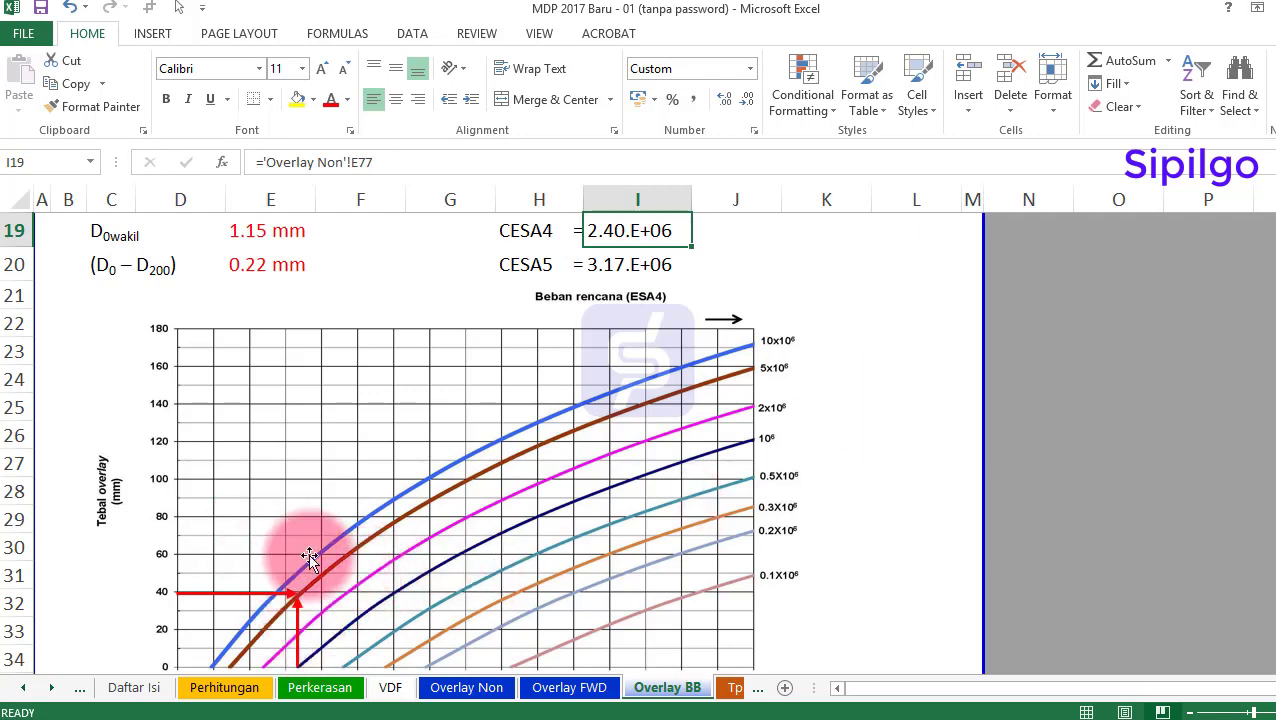
pyautogui.scroll(-3, 399, 553)
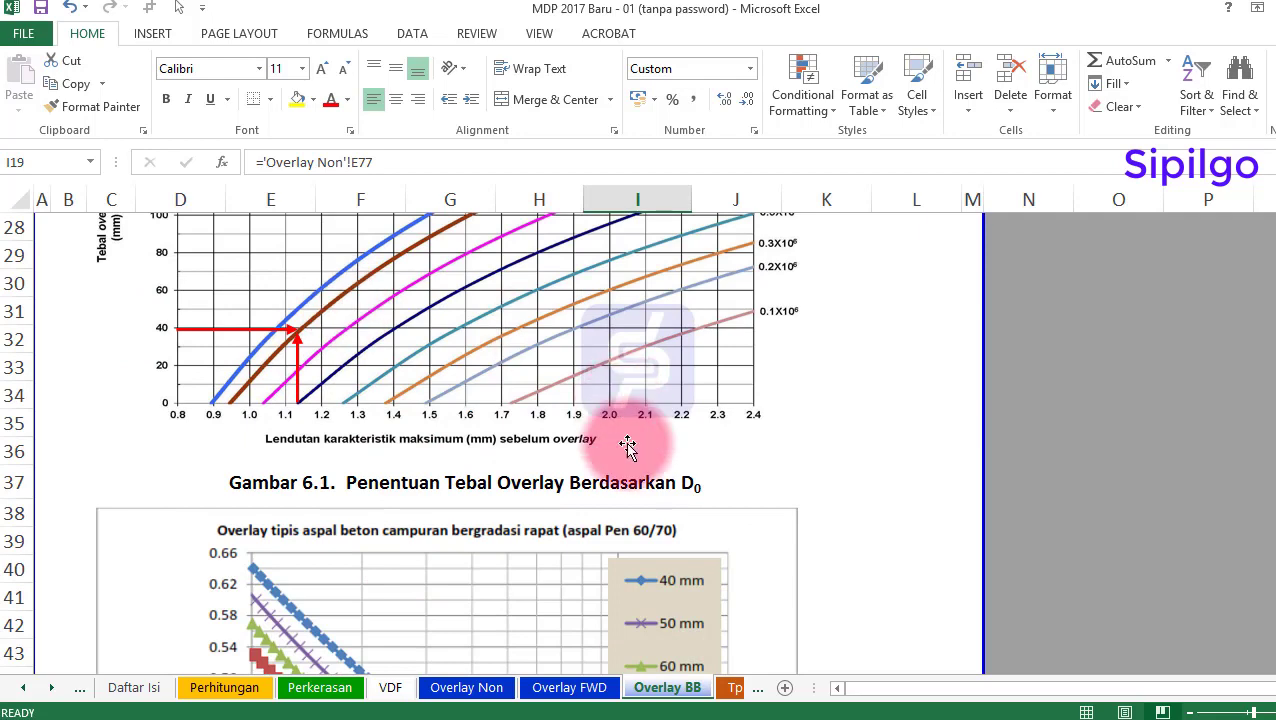
# Review the thin and thick overlay charts on the Overlay BB sheet and read the Kesimpulan text in rows 80 and 81
pyautogui.scroll(-9, 630, 445)
pyautogui.scroll(-3, 630, 445)
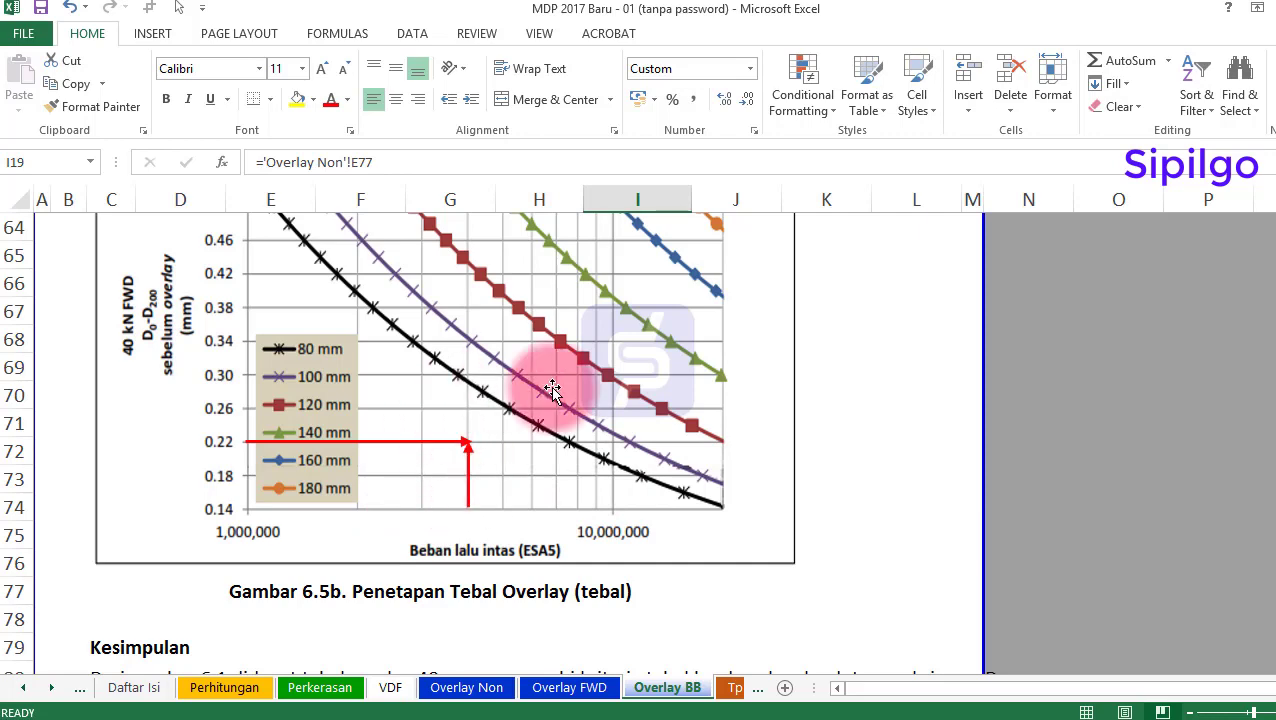
pyautogui.scroll(-3, 584, 541)
pyautogui.click(442, 424)
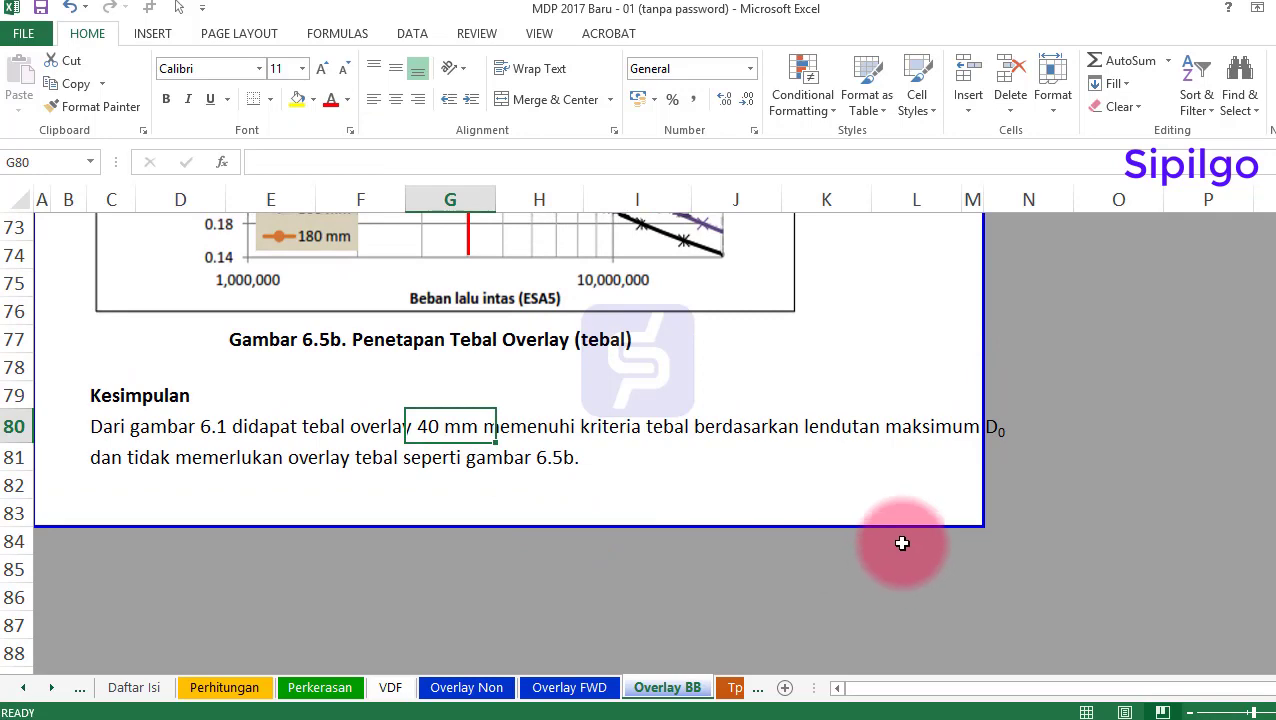
pyautogui.click(670, 512)
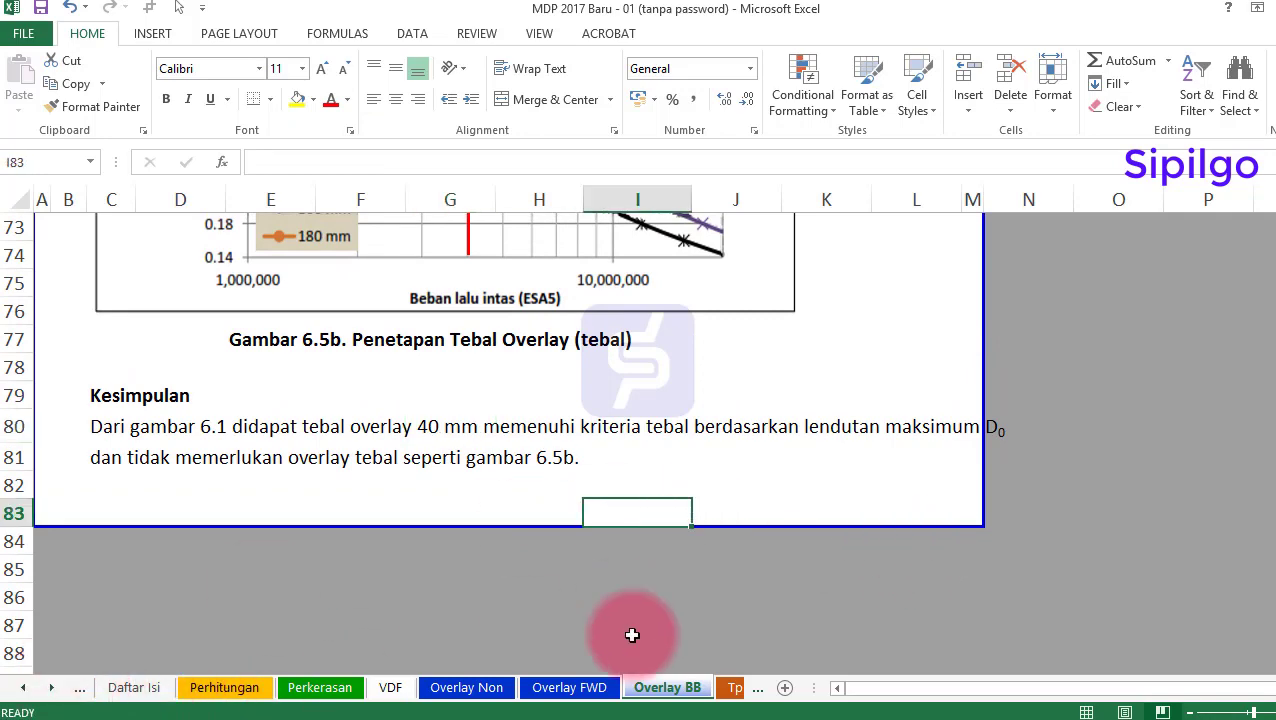
# Recap the three overlay types by viewing the Overlay Non, Overlay FWD and Overlay BB sheets in turn, ending on Overlay BB
pyautogui.click(460, 688)
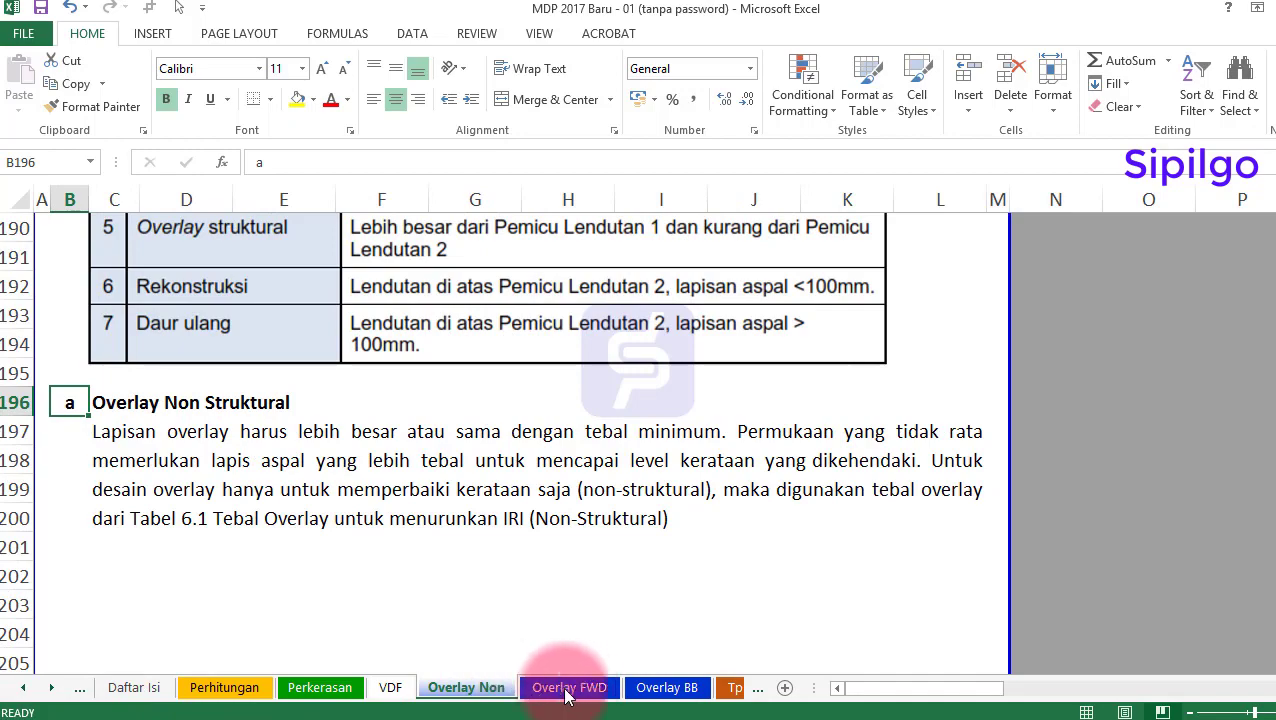
pyautogui.click(558, 688)
pyautogui.click(667, 690)
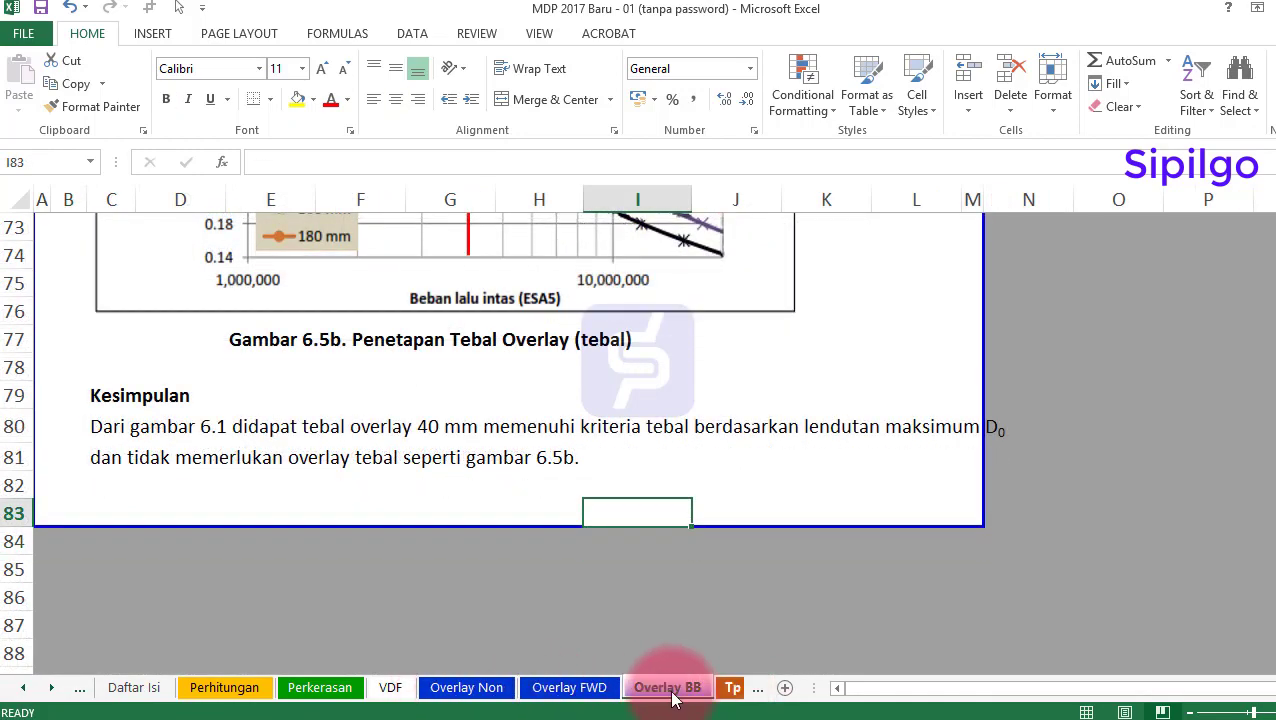
pyautogui.click(497, 700)
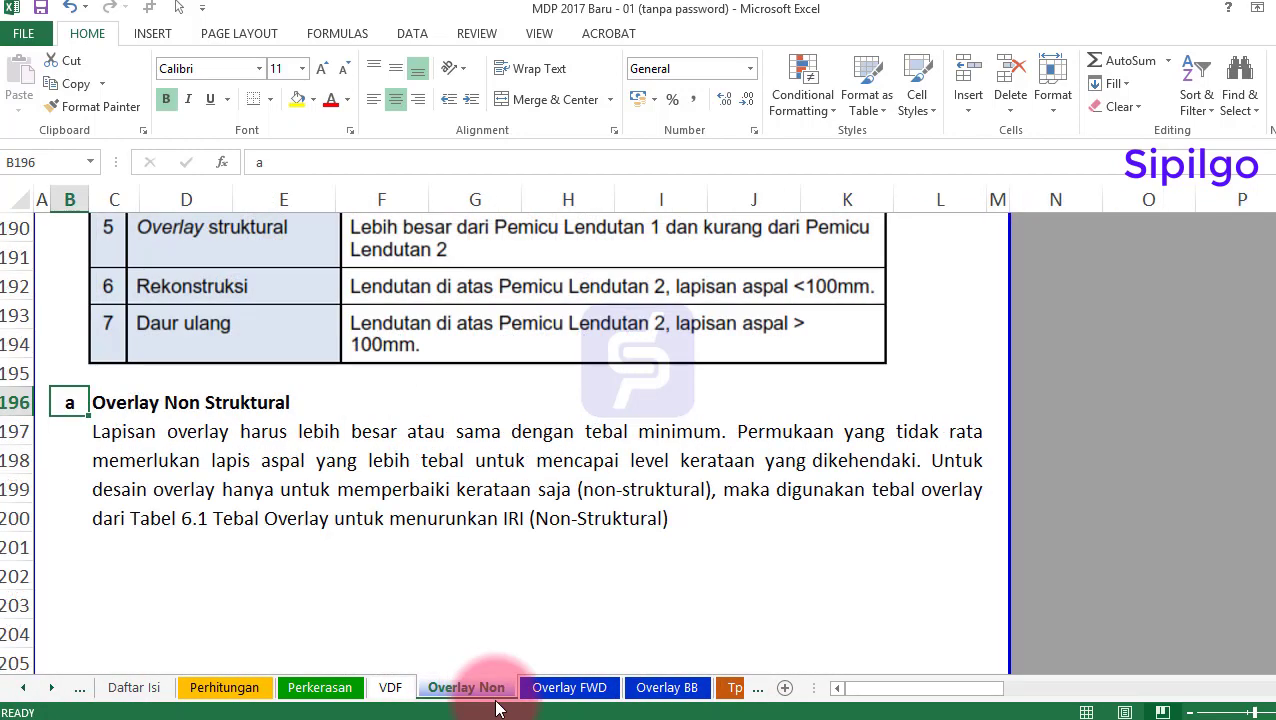
pyautogui.click(563, 690)
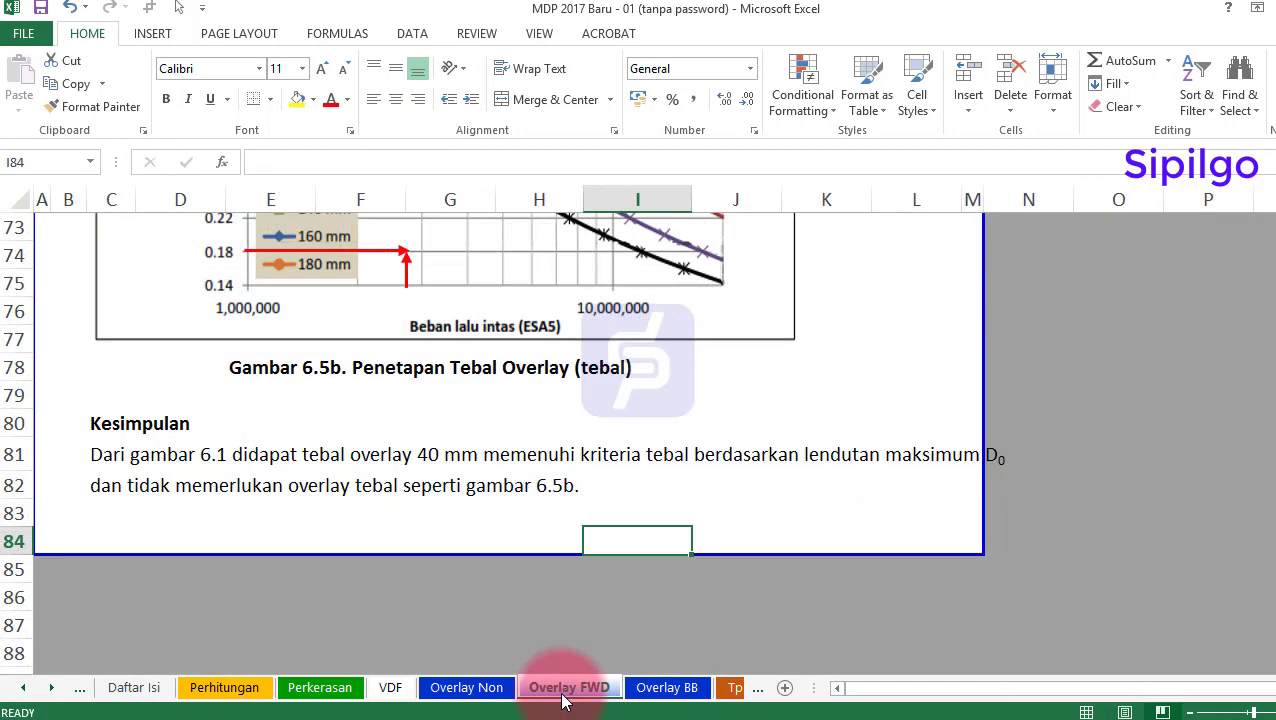
pyautogui.click(655, 690)
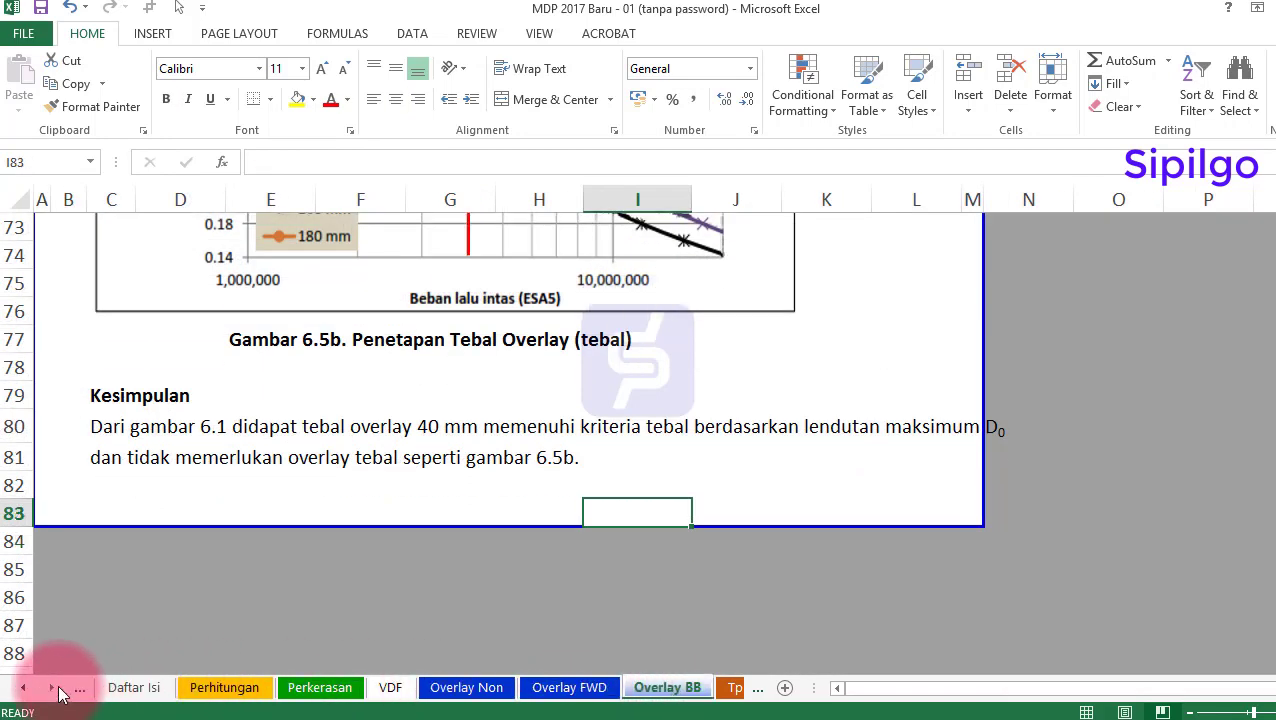
# Open the Tp Penutup sheet and go to the beginning of its Perkerasan Tanpa Penutup calculation
pyautogui.click(56, 688)
pyautogui.click(56, 688)
pyautogui.click(56, 688)
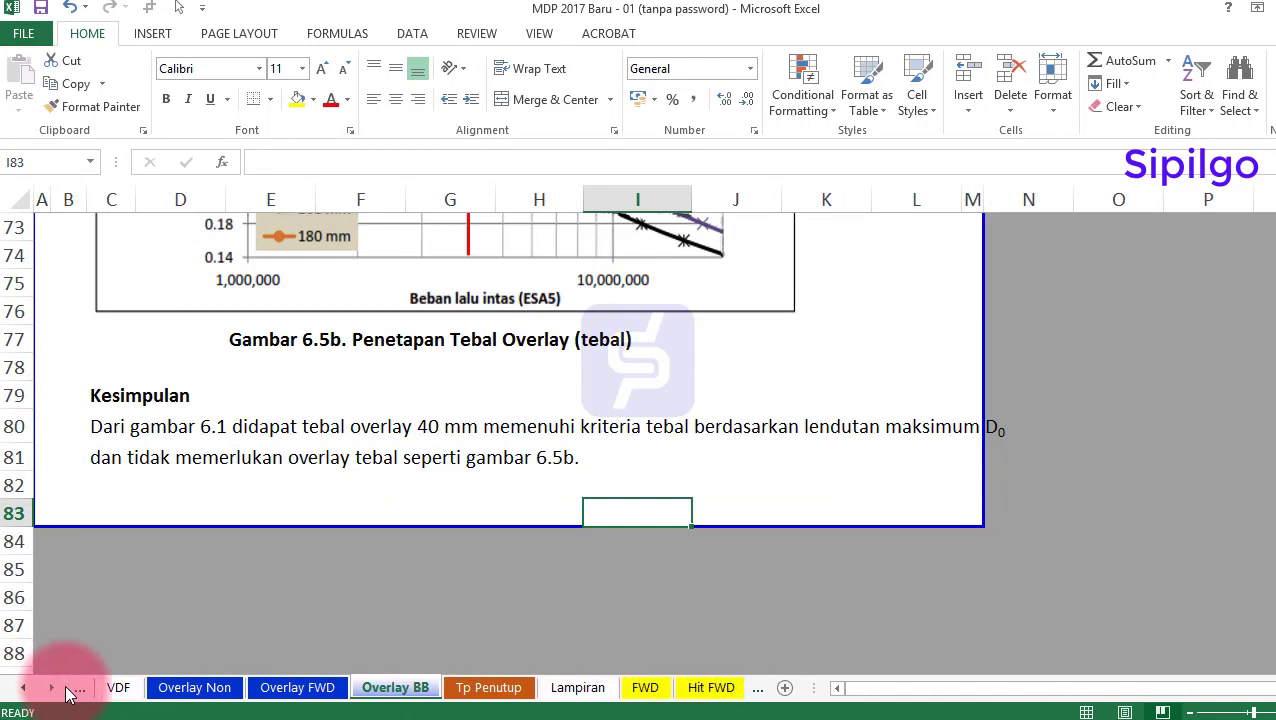
pyautogui.click(580, 598)
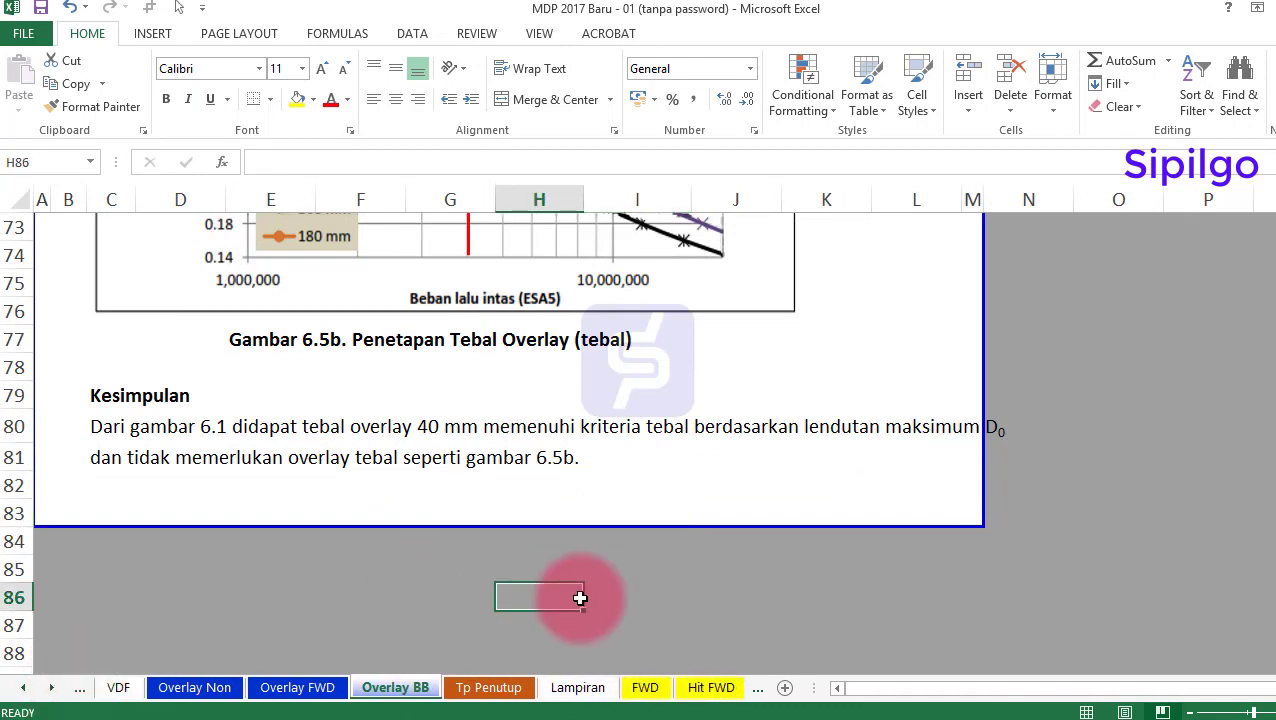
pyautogui.click(466, 698)
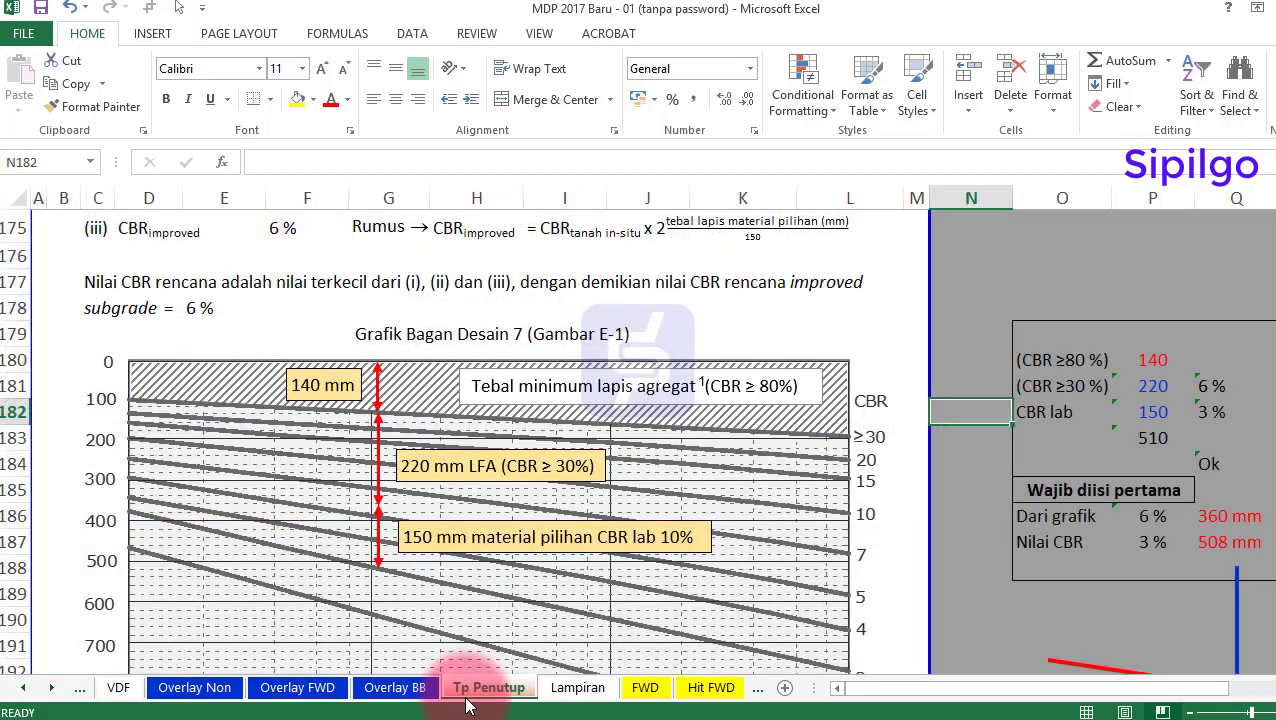
pyautogui.scroll(14, 466, 705)
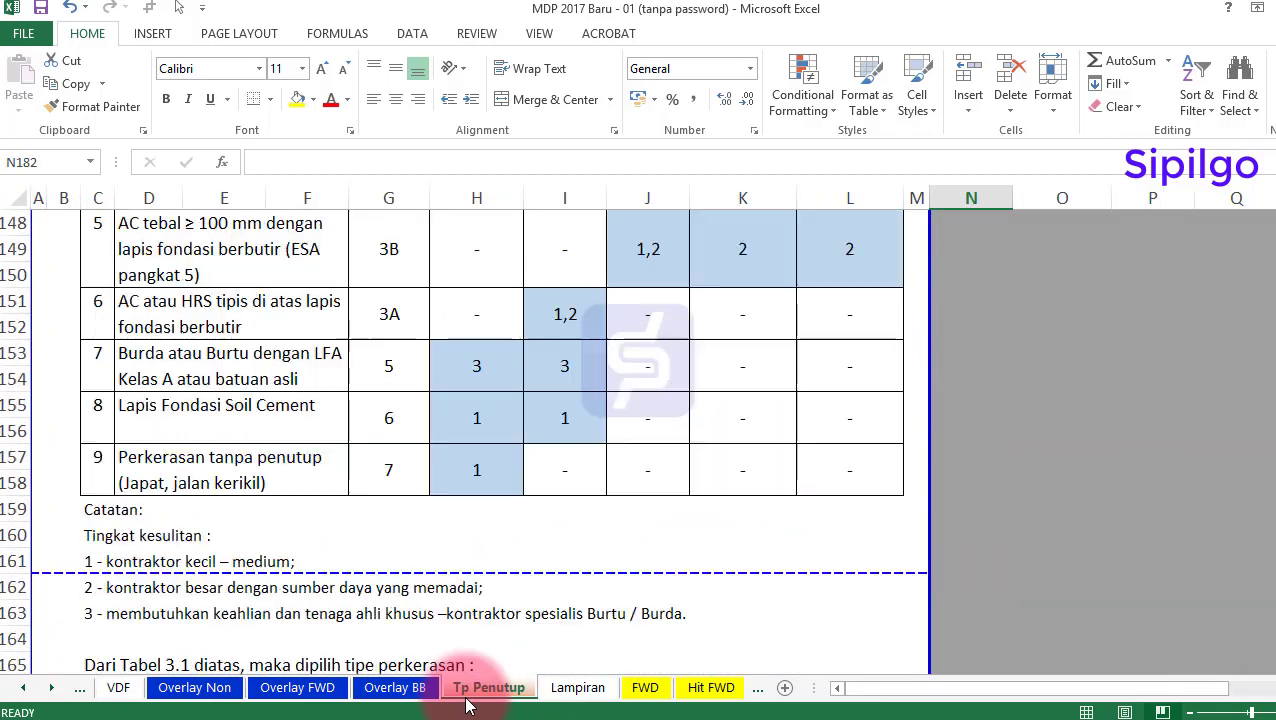
pyautogui.scroll(20, 466, 705)
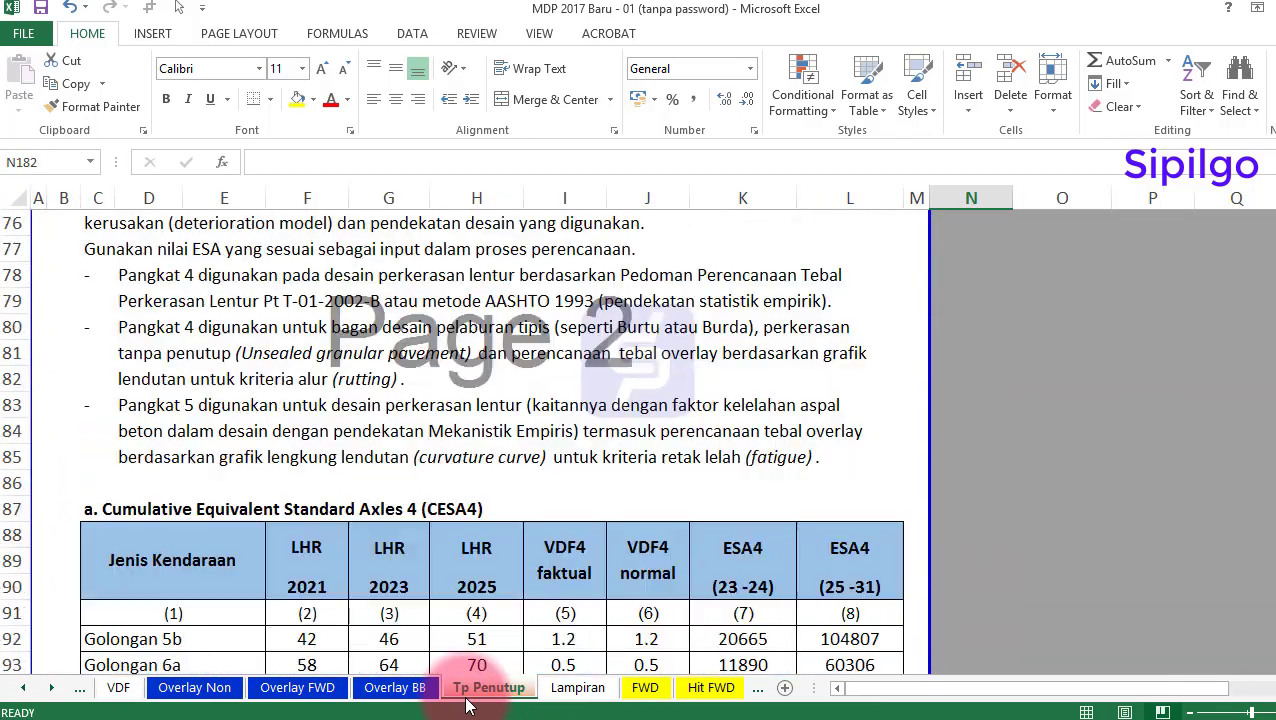
pyautogui.scroll(18, 466, 705)
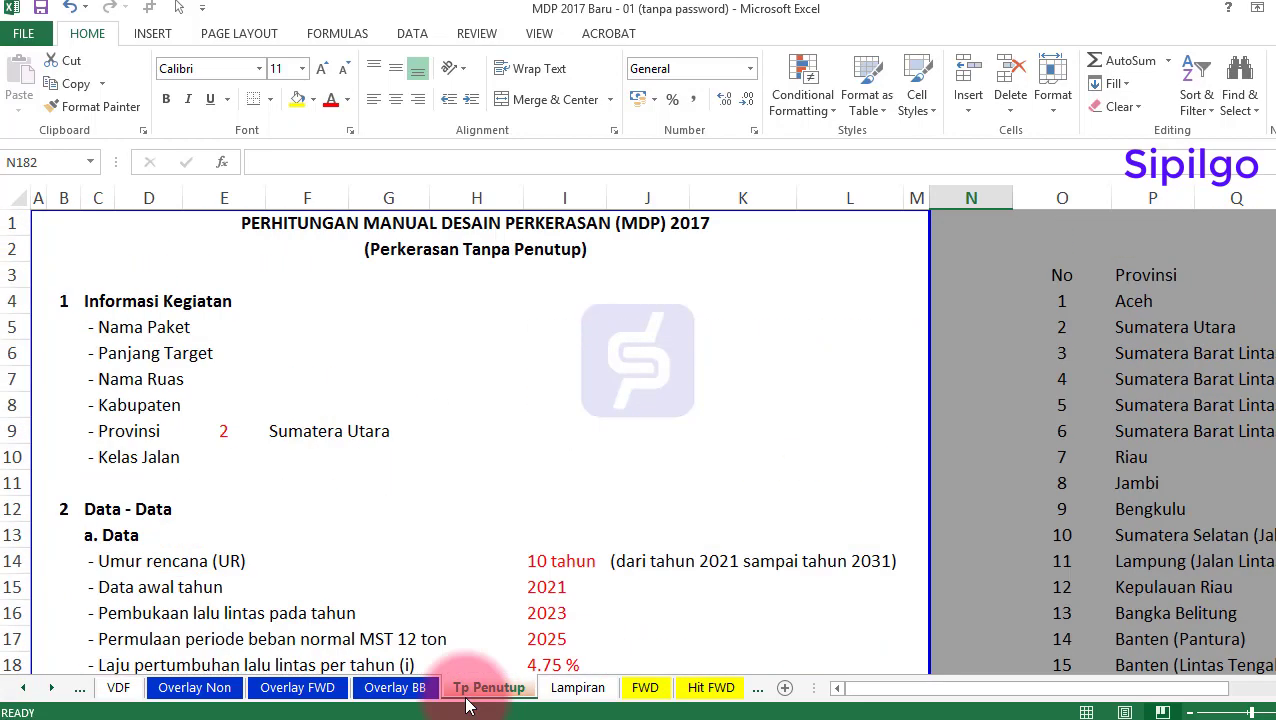
# Examine the Perkerasan Tanpa Penutup title and the Informasi Kegiatan block, including the Provinsi entry in row 9
pyautogui.click(561, 385)
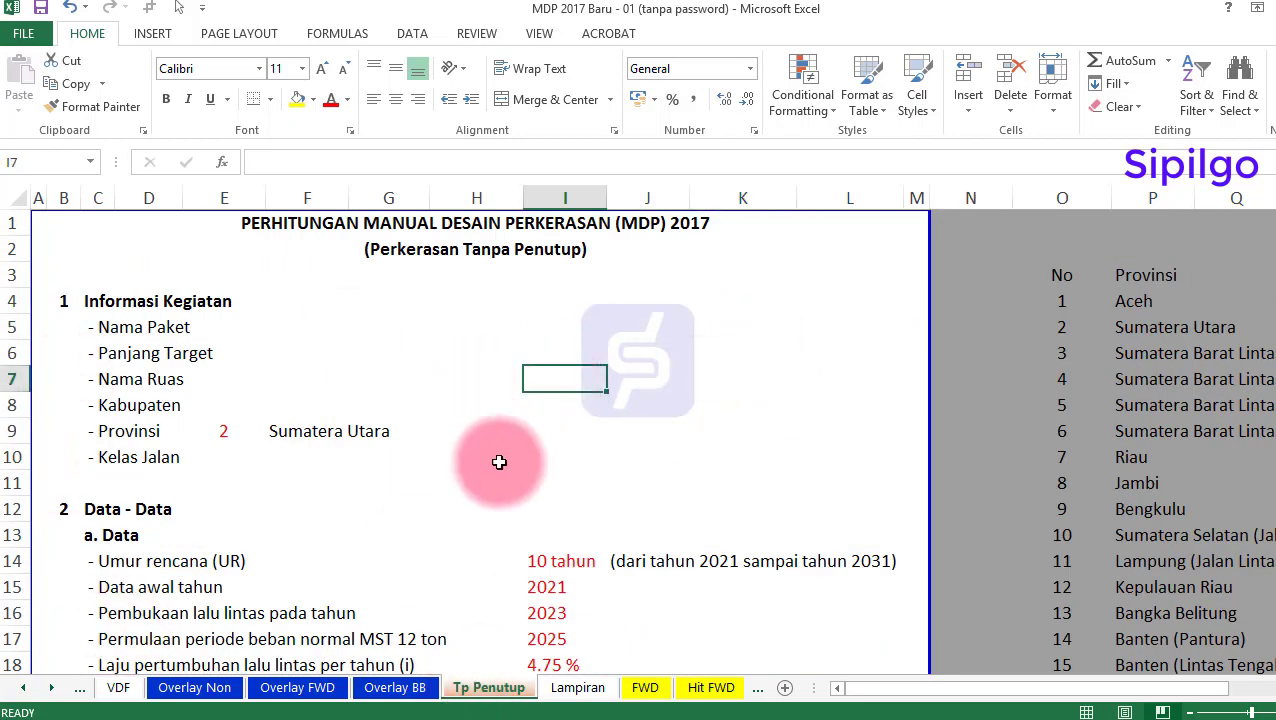
pyautogui.click(218, 428)
pyautogui.click(477, 426)
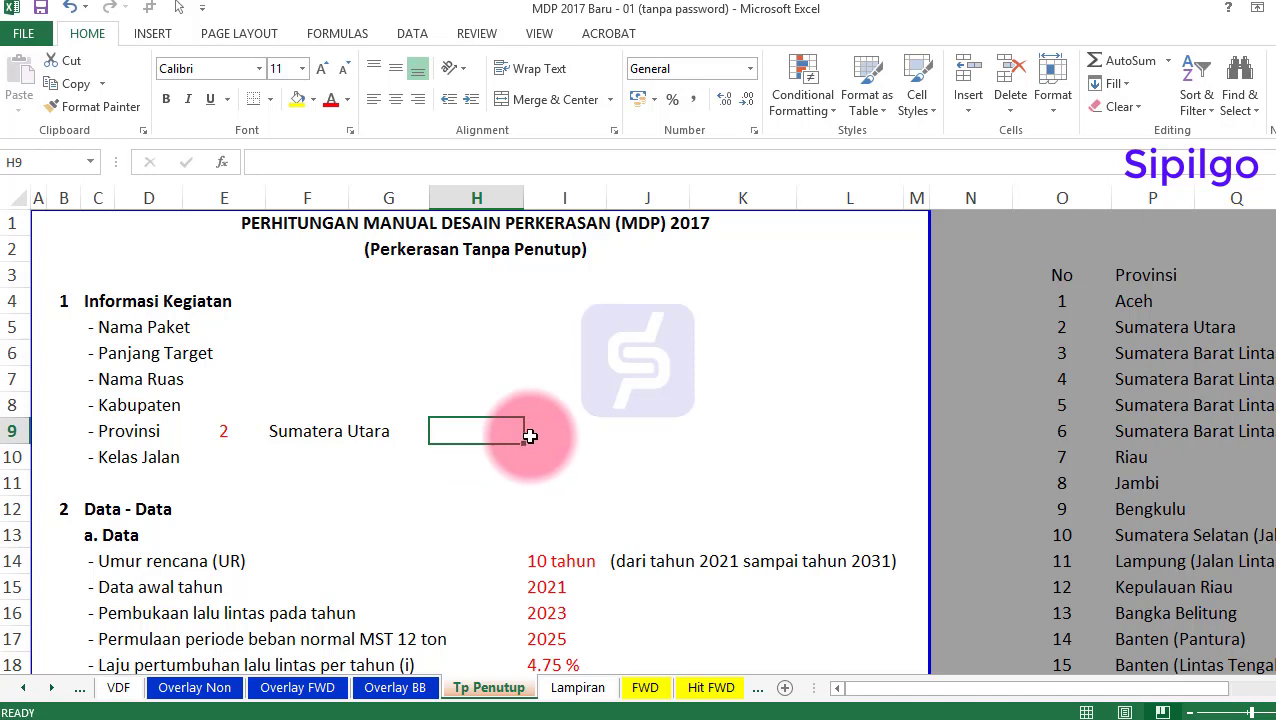
pyautogui.click(470, 250)
pyautogui.click(550, 410)
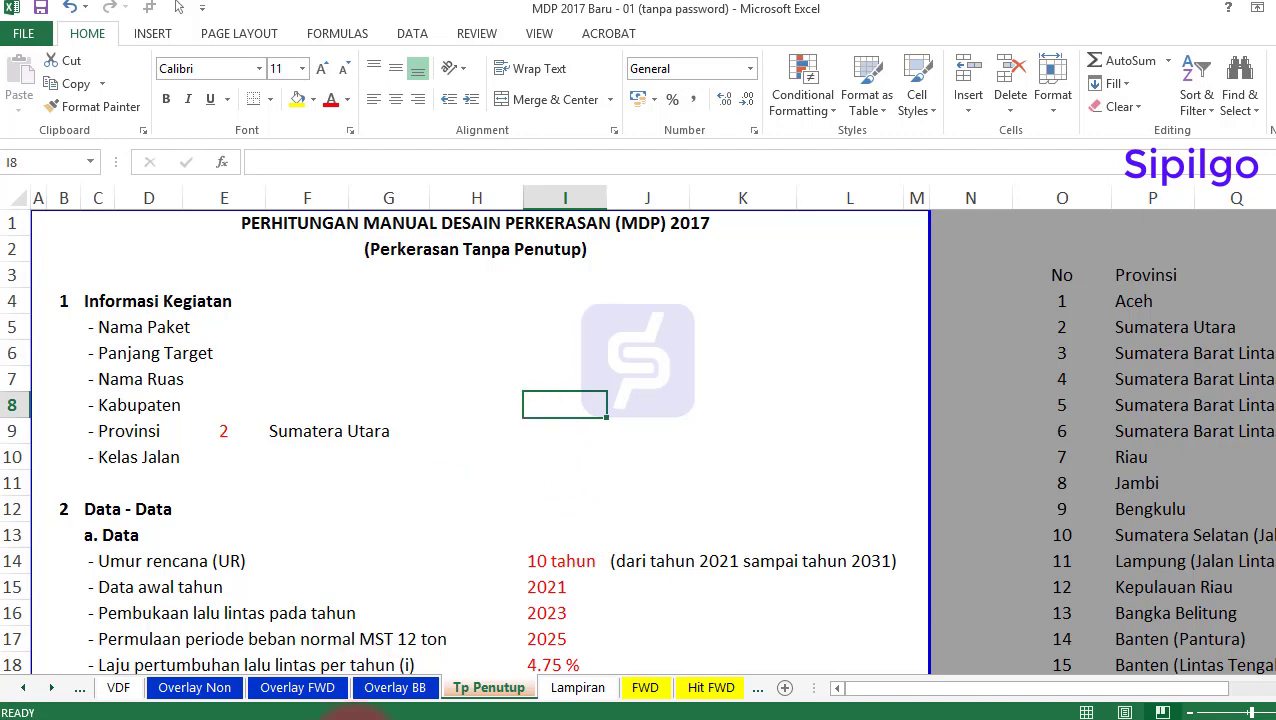
# Switch to Suplemen MDP 2017.pdf in Adobe Acrobat and locate the Bagan Desain 7 (2020) chart on PDF page 32
pyautogui.click(443, 648)
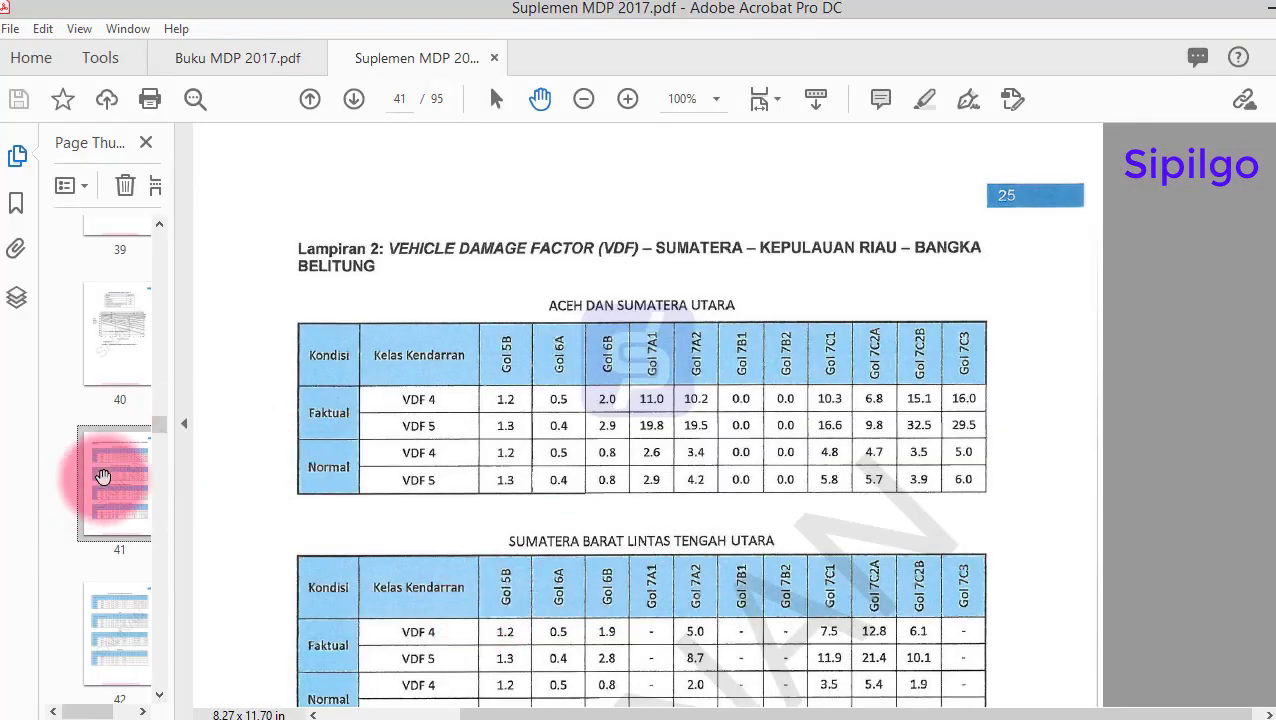
pyautogui.scroll(3, 105, 470)
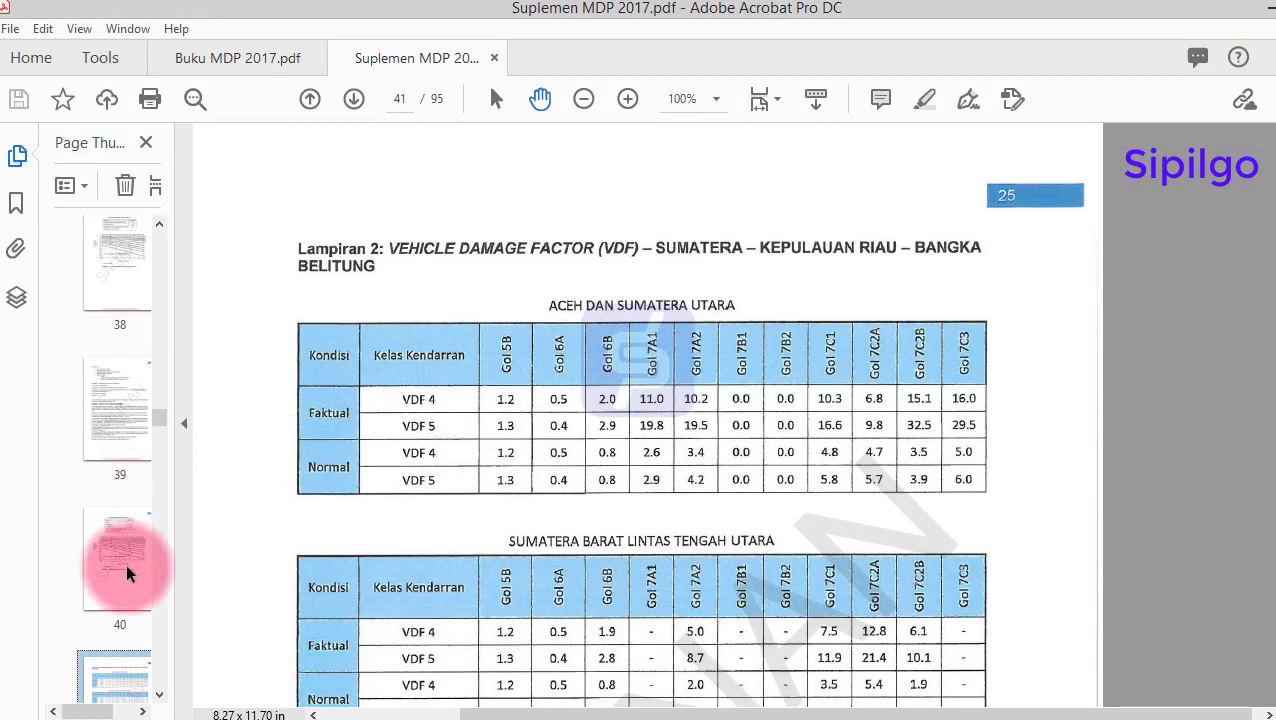
pyautogui.click(131, 573)
pyautogui.scroll(5, 547, 466)
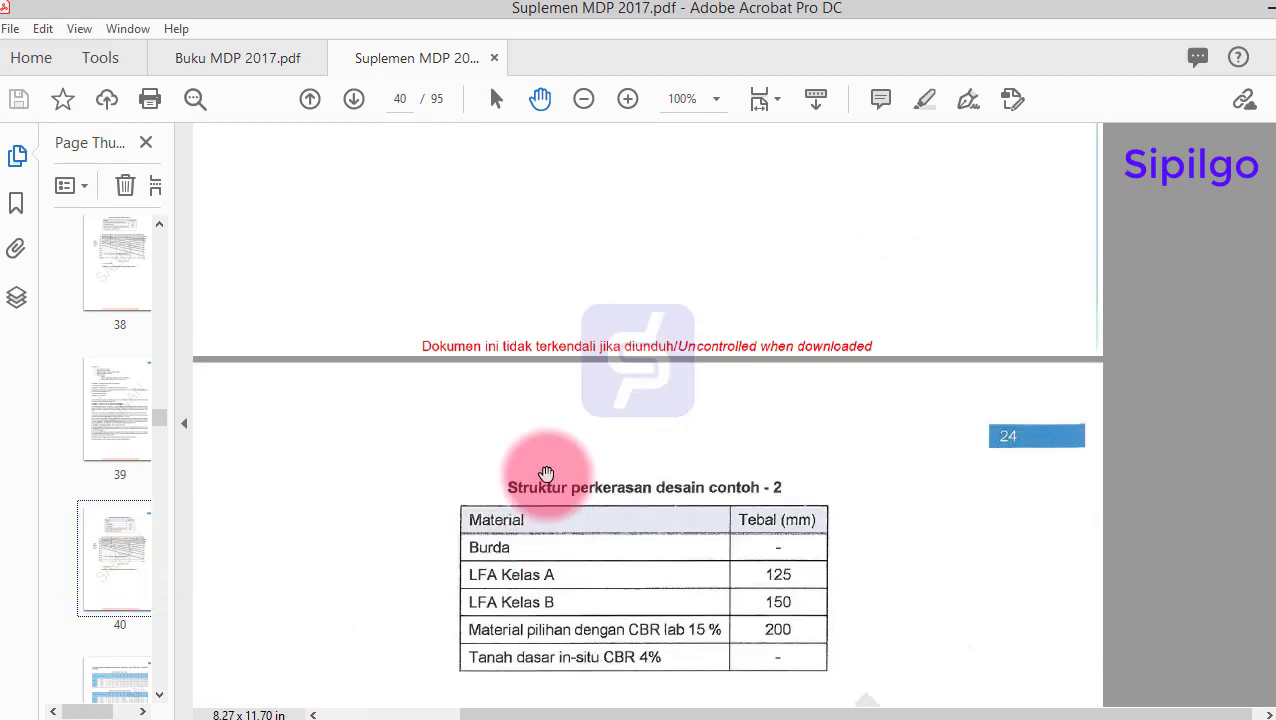
pyautogui.scroll(5, 100, 430)
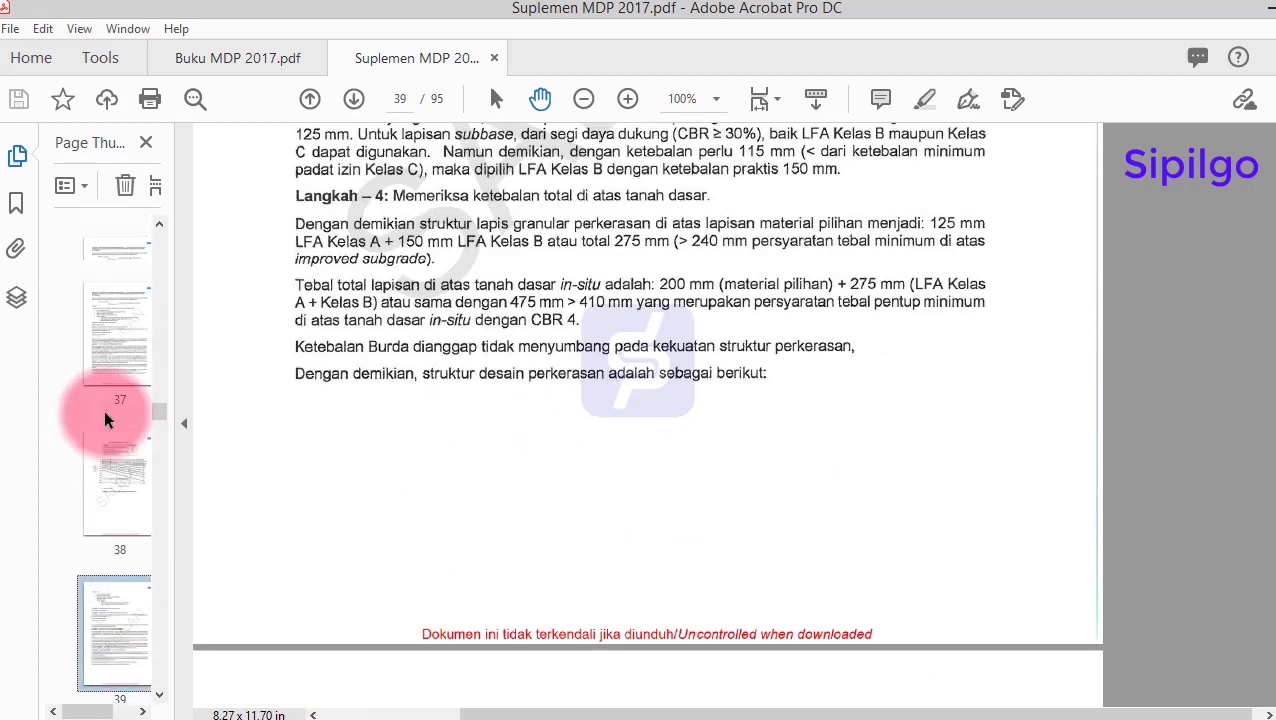
pyautogui.scroll(6, 105, 420)
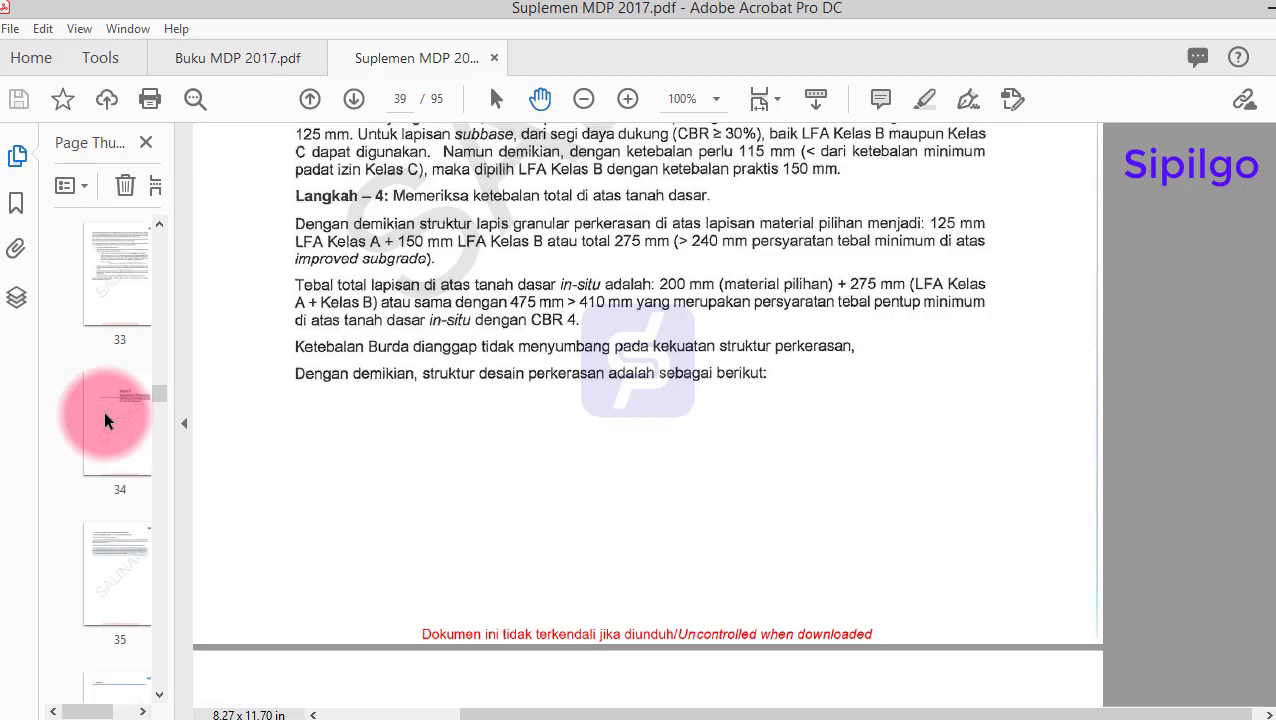
pyautogui.scroll(2, 107, 421)
pyautogui.click(128, 500)
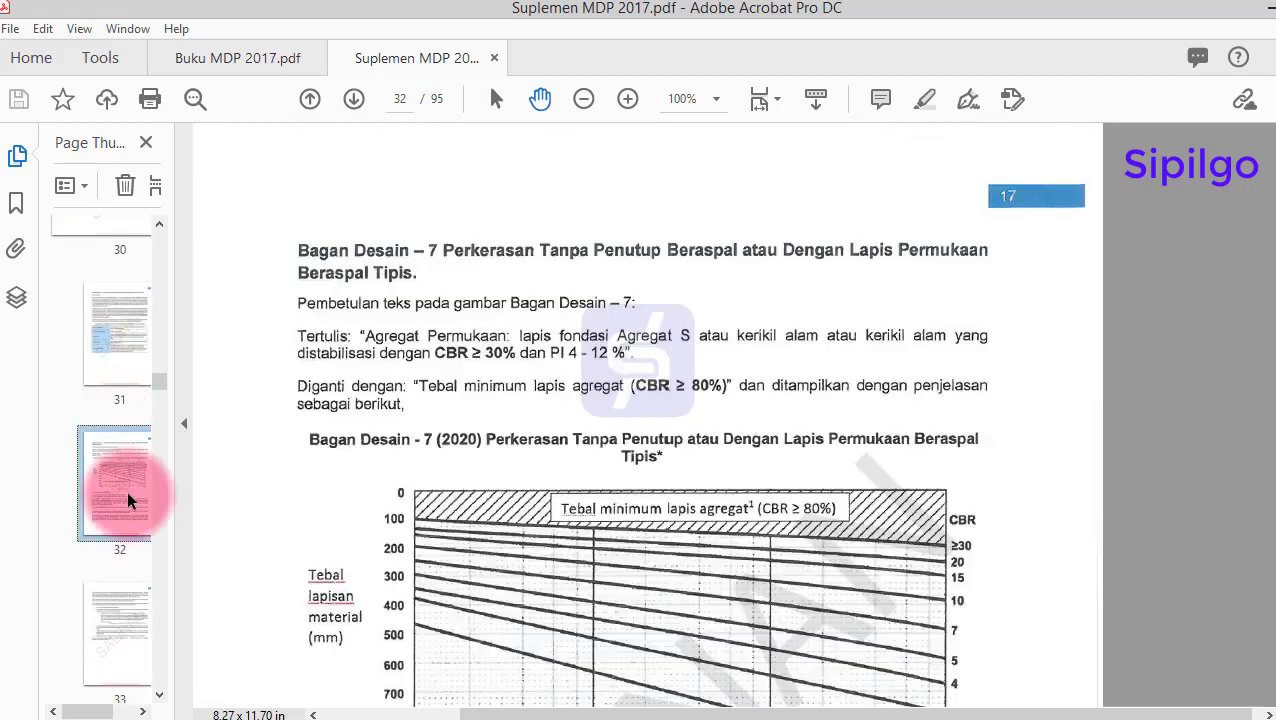
# Browse from the Bagan Desain 7 explanation to the worked example Contoh 1 in Lampiran 1 E (2020) on PDF page 37
pyautogui.scroll(-15, 447, 445)
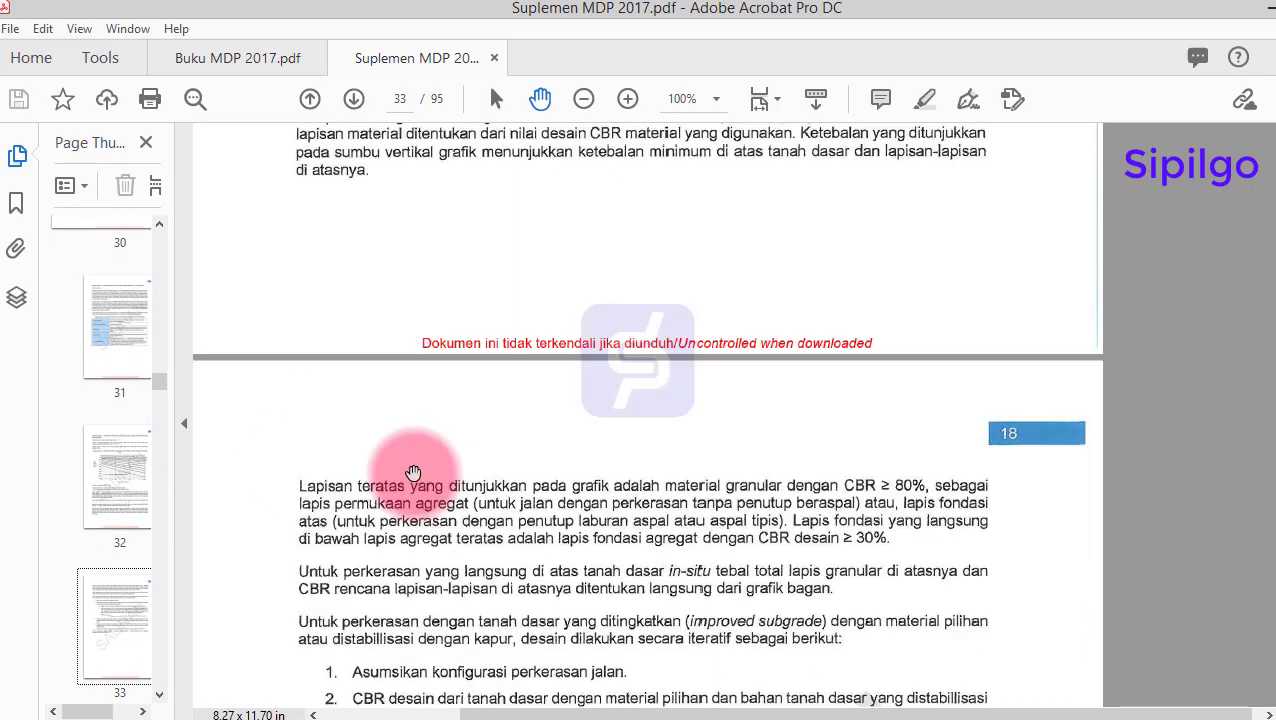
pyautogui.scroll(-18, 415, 478)
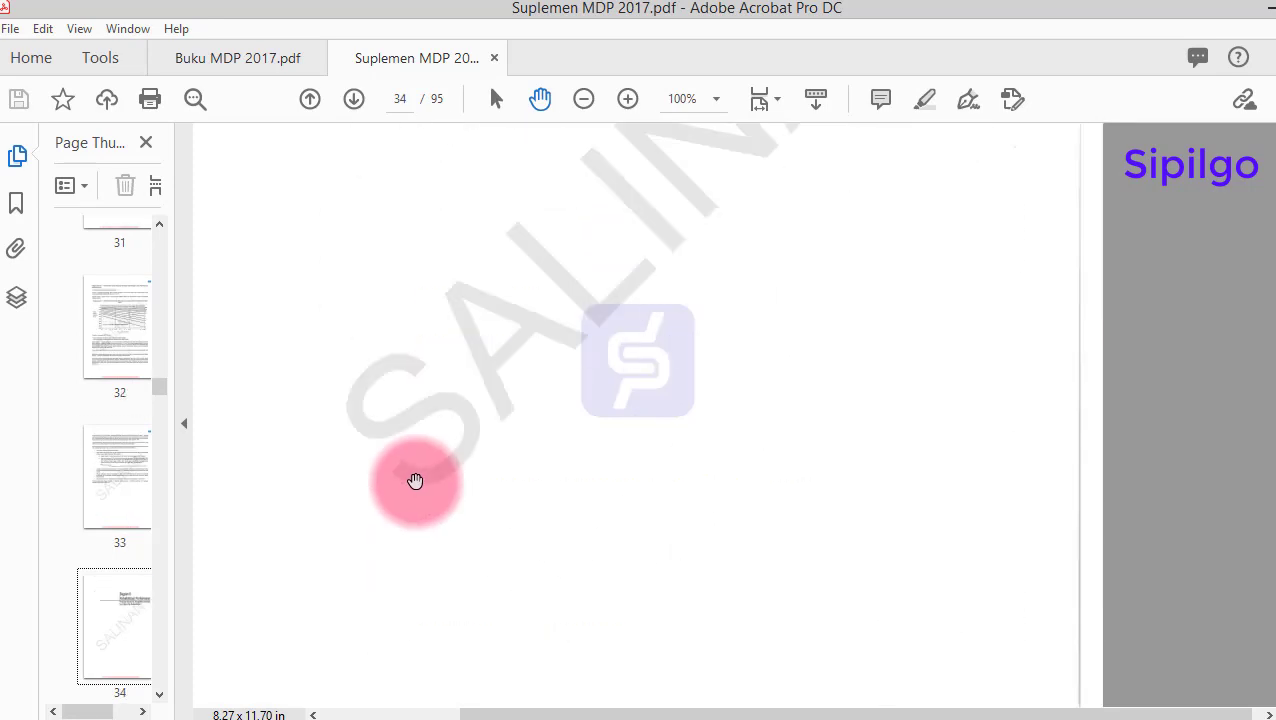
pyautogui.scroll(-20, 417, 481)
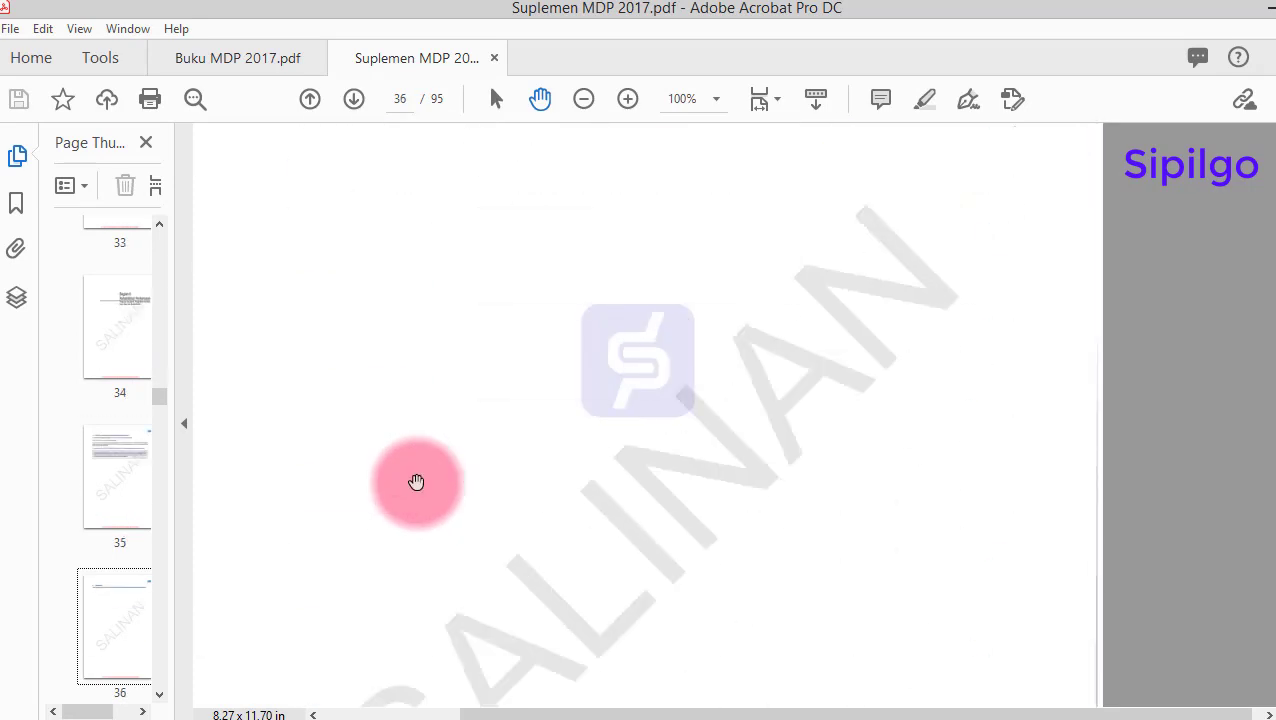
pyautogui.scroll(-12, 416, 482)
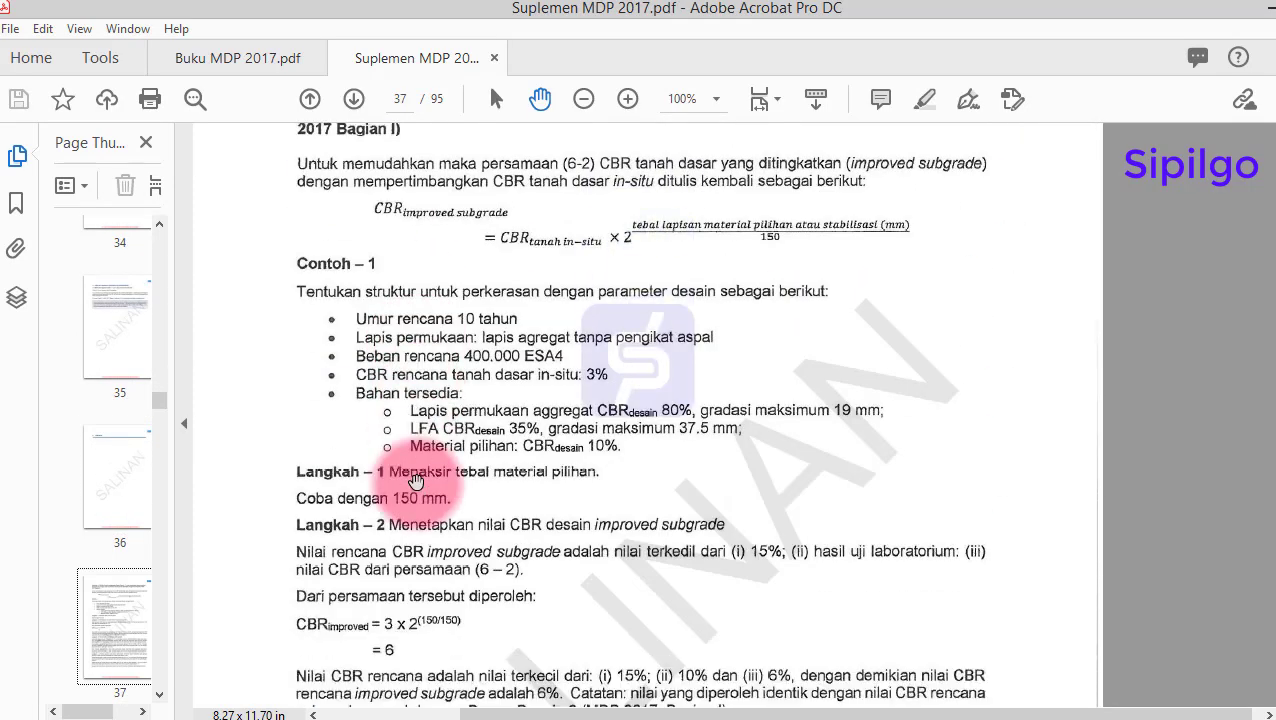
pyautogui.scroll(1, 432, 432)
pyautogui.scroll(1, 428, 410)
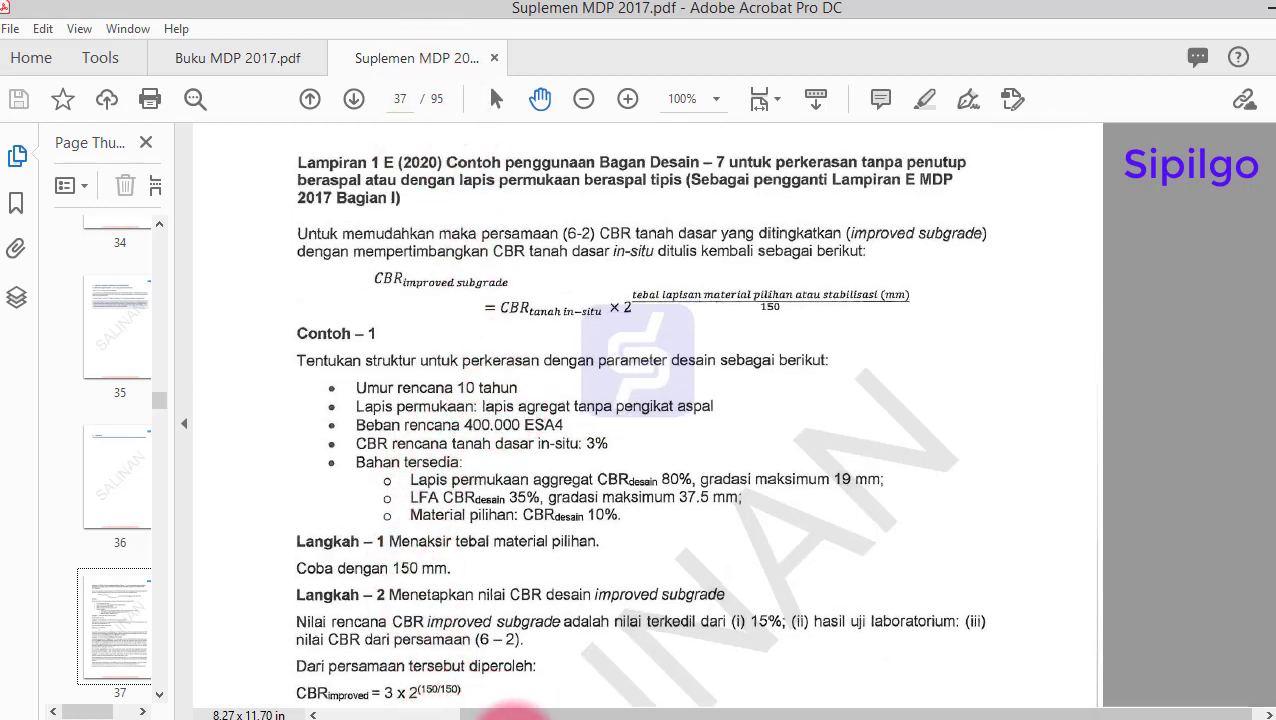
# Return to the Tp Penutup sheet in Excel and inspect the province code in E9 and the design inputs under Data
pyautogui.click(515, 714)
pyautogui.click(535, 429)
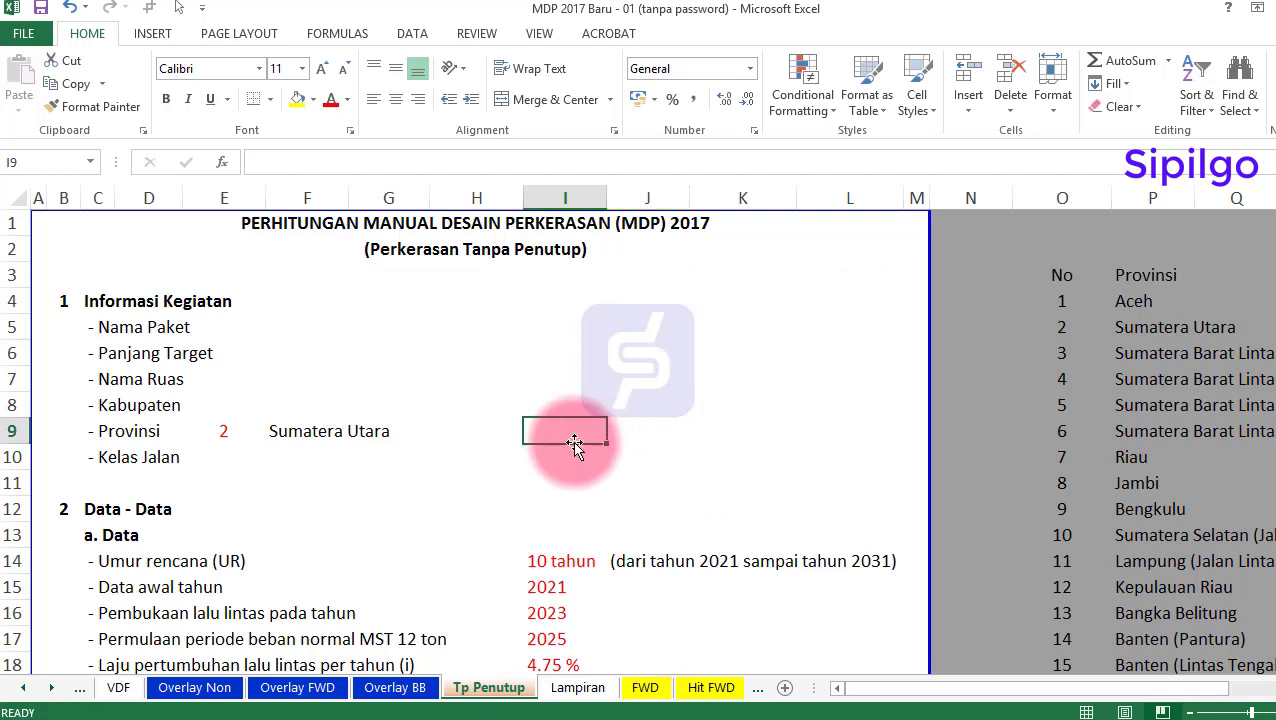
pyautogui.click(236, 428)
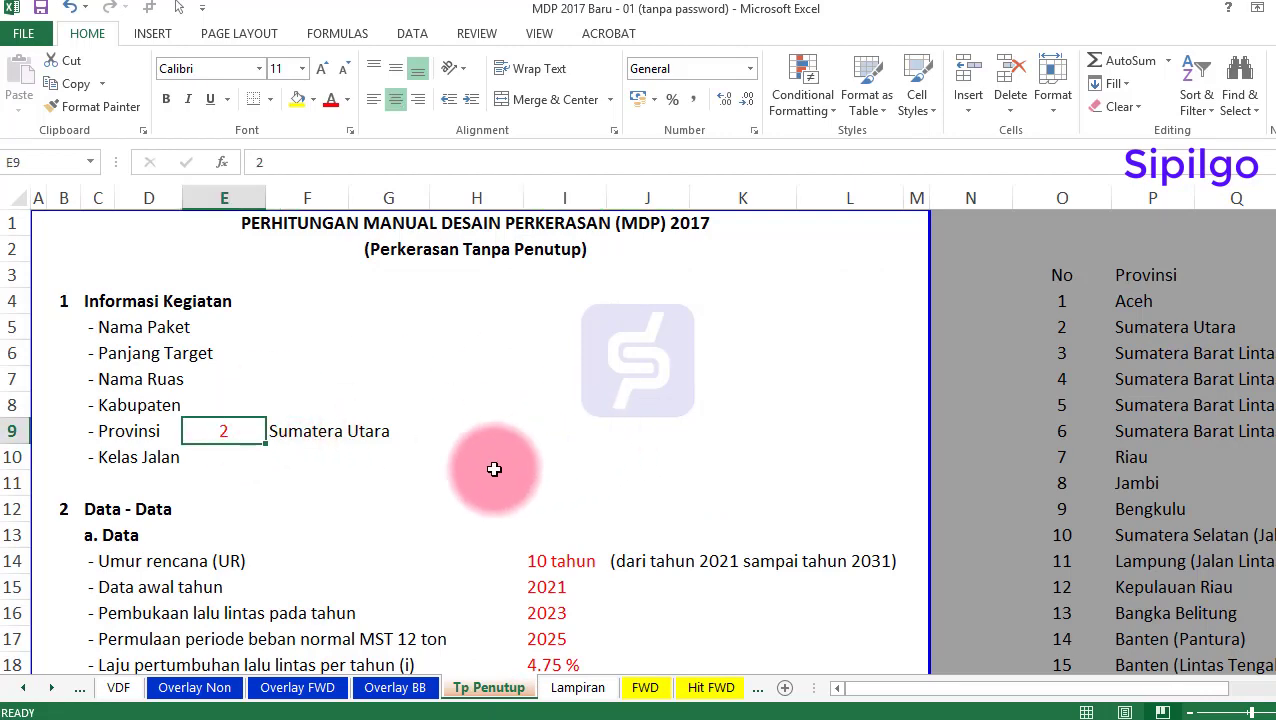
pyautogui.scroll(-3, 494, 466)
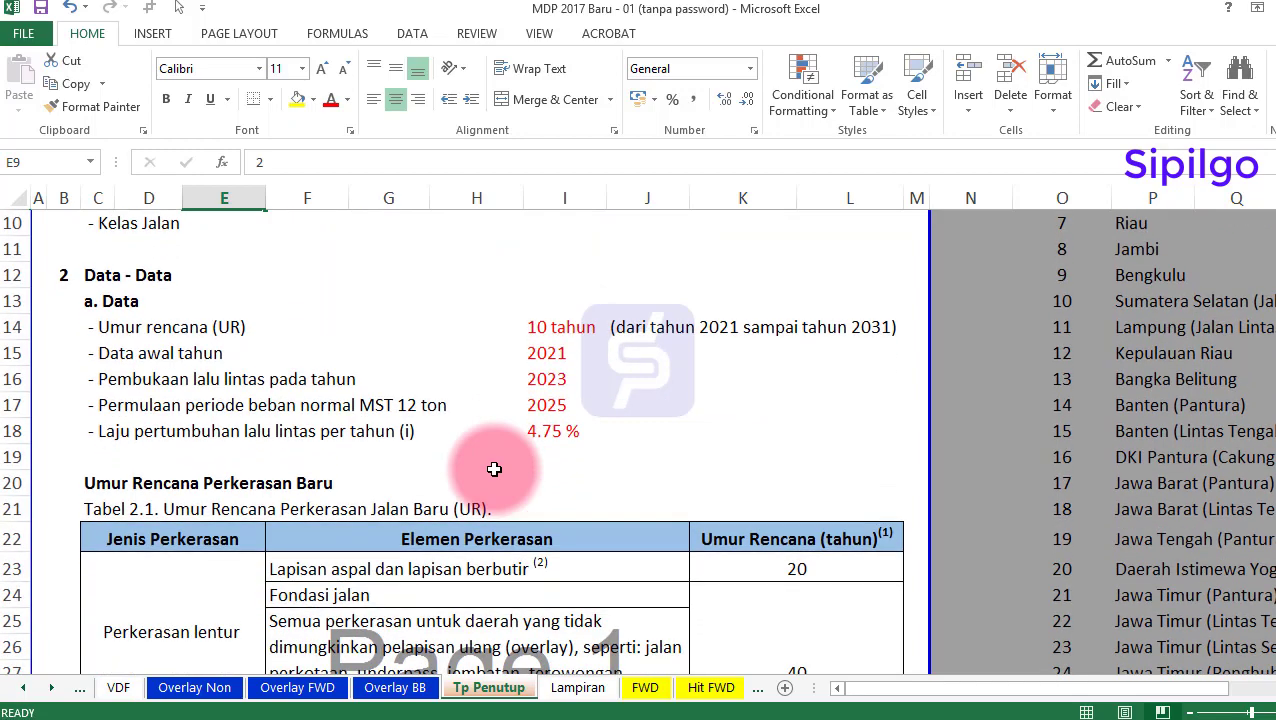
# Examine Tabel 2.1 on pavement design life, focusing on the Jalan tanpa penutup row and its Umur Rencana entry
pyautogui.scroll(-1, 494, 469)
pyautogui.click(165, 268)
pyautogui.scroll(-2, 177, 450)
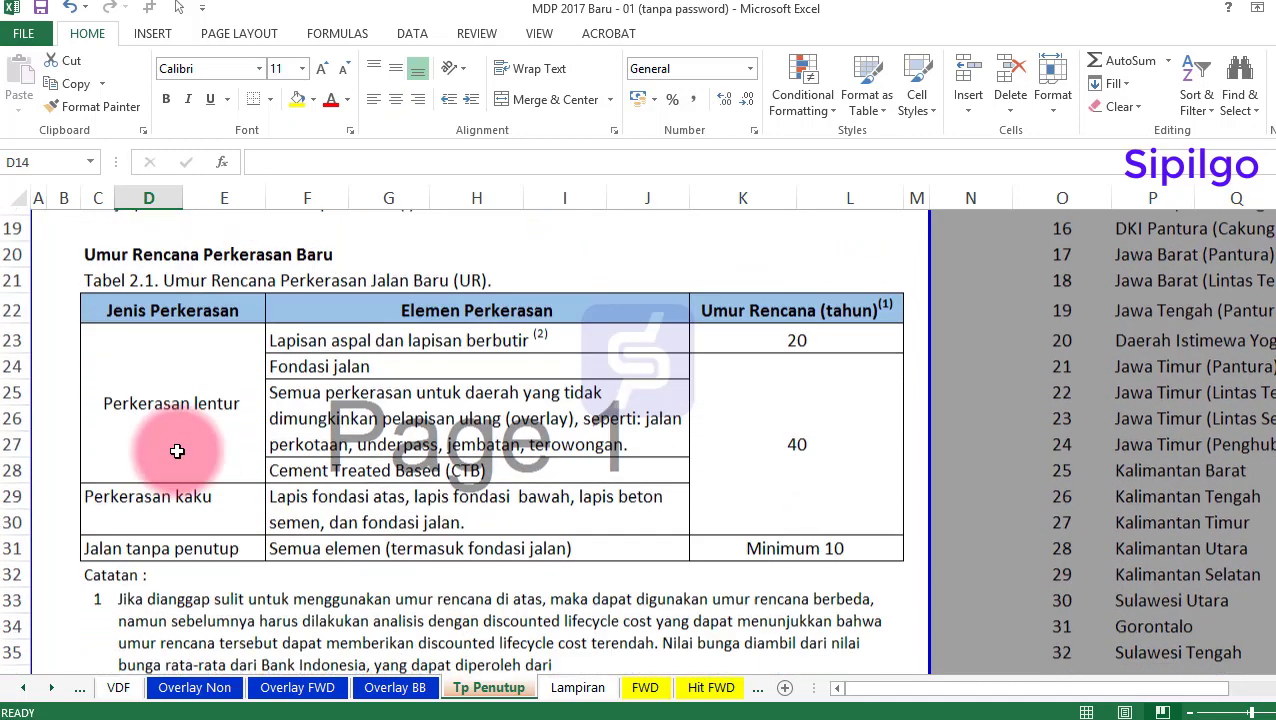
pyautogui.click(95, 274)
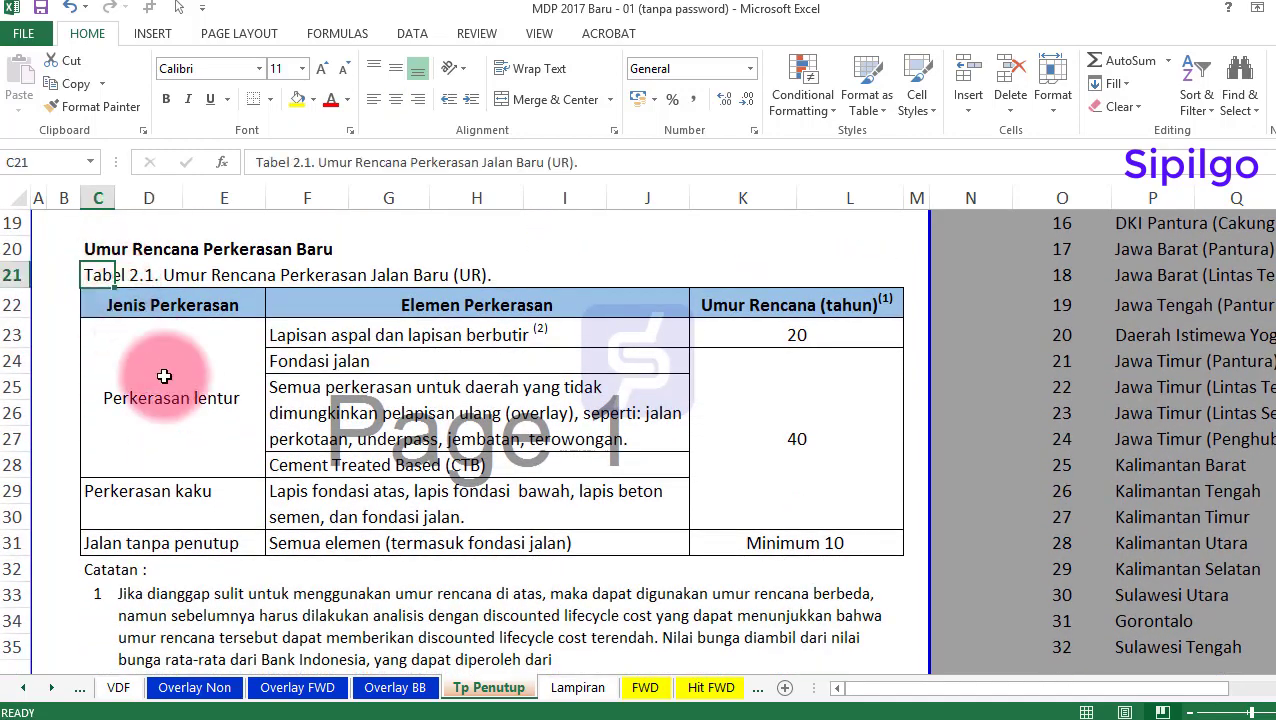
pyautogui.click(121, 543)
pyautogui.click(829, 541)
pyautogui.click(526, 690)
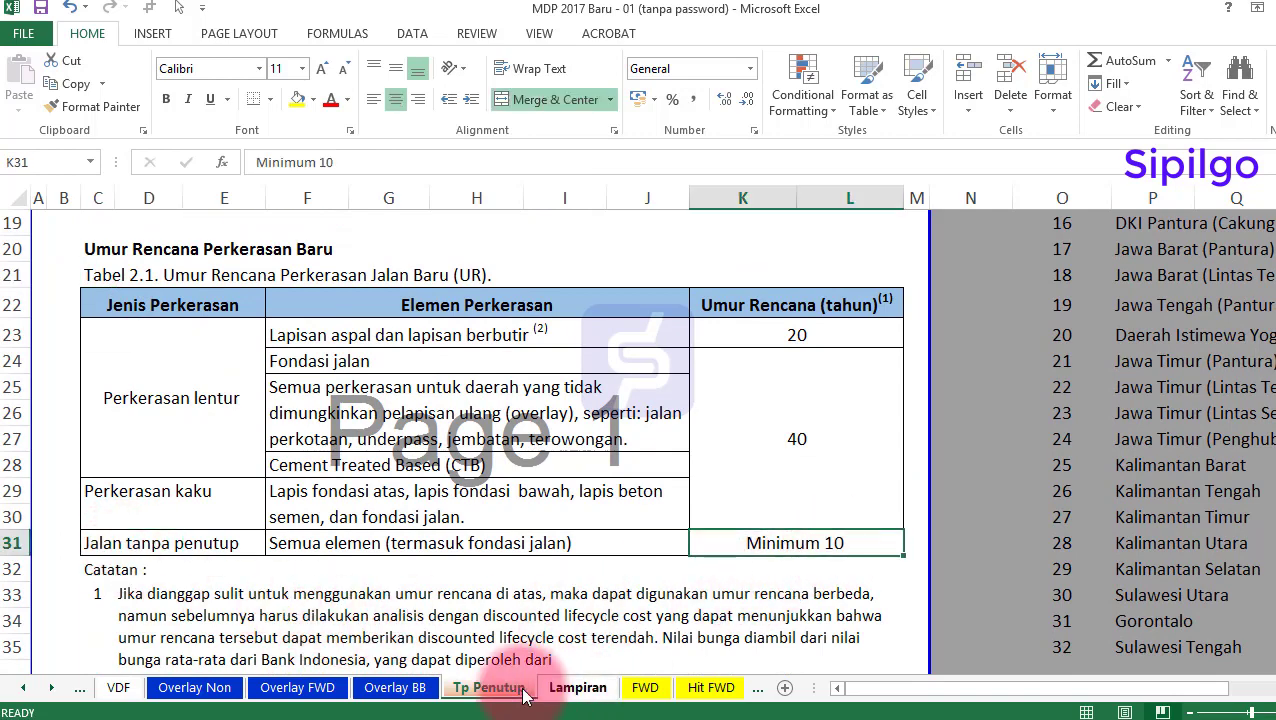
# Review the design inputs in I14 to I18, from Umur rencana through the annual traffic growth rate
pyautogui.scroll(4, 430, 553)
pyautogui.click(568, 405)
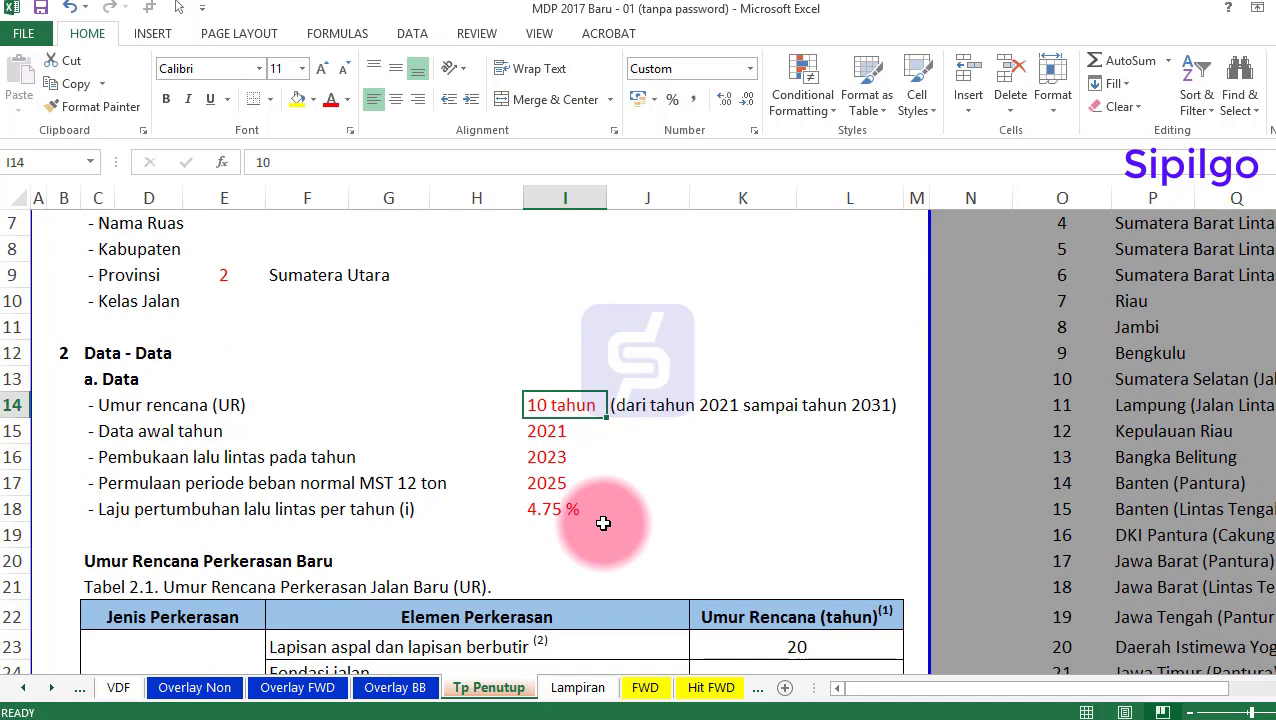
pyautogui.click(545, 432)
pyautogui.click(570, 460)
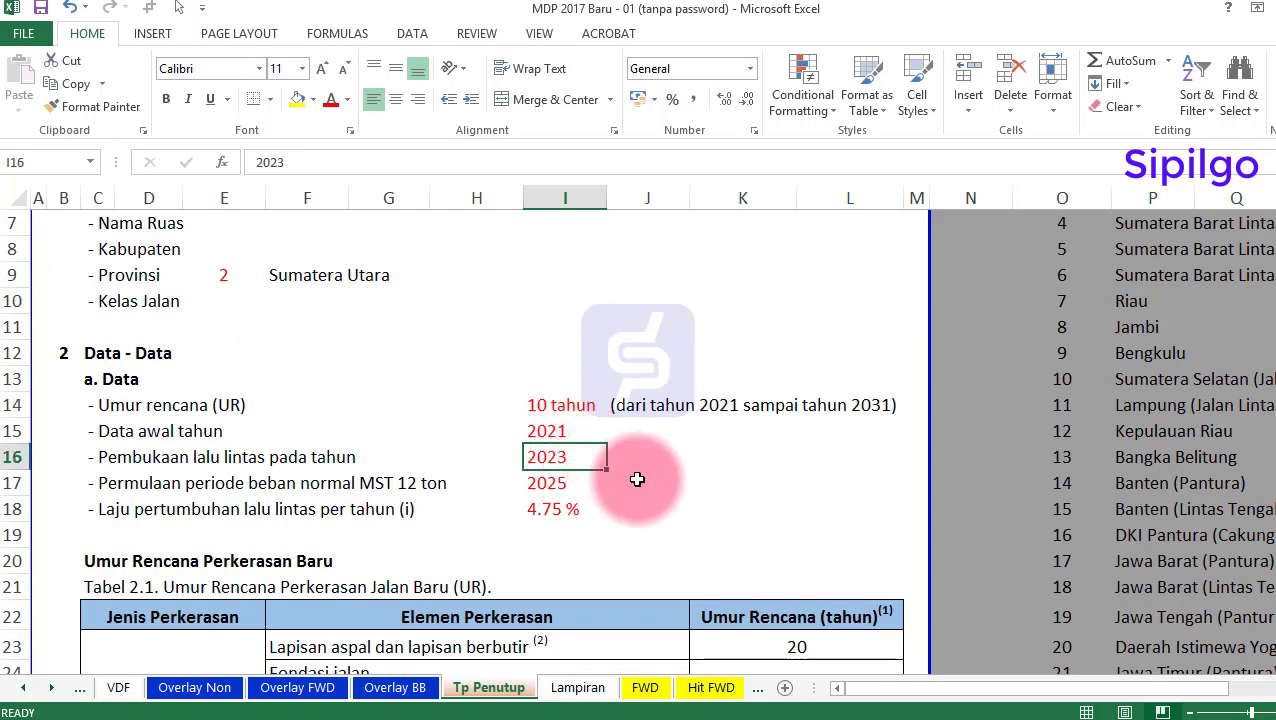
pyautogui.click(563, 488)
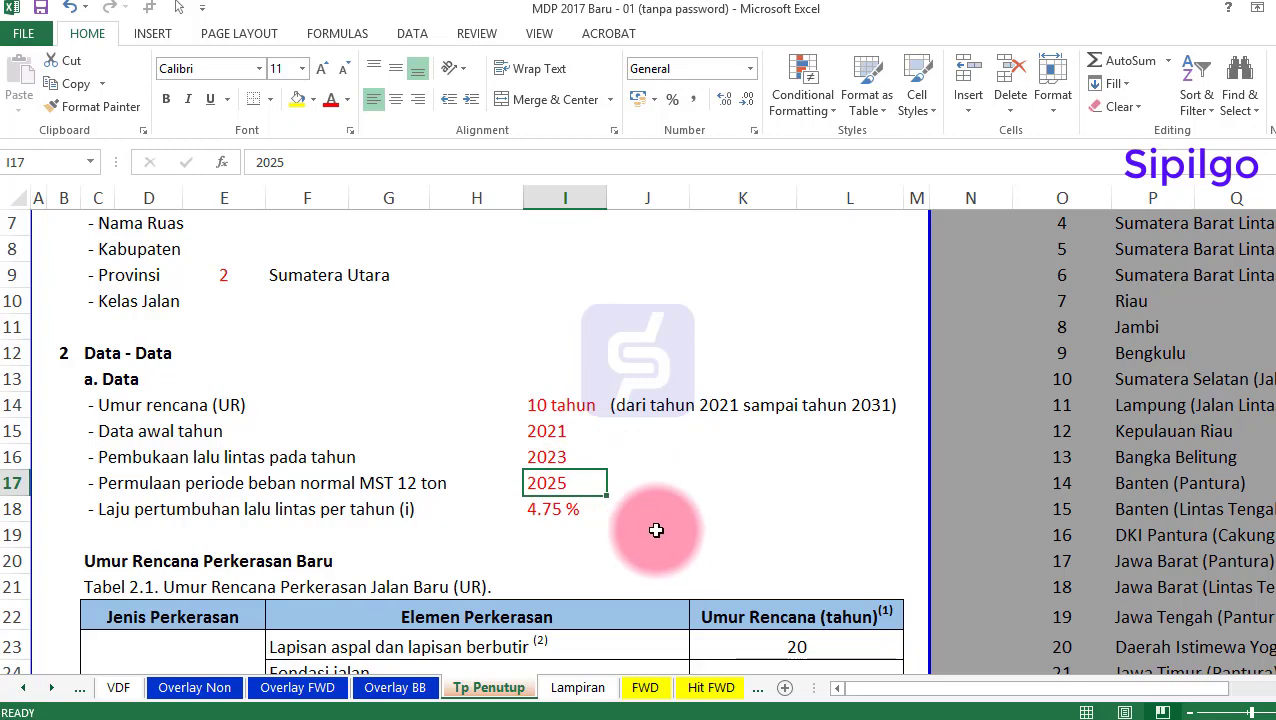
pyautogui.click(565, 509)
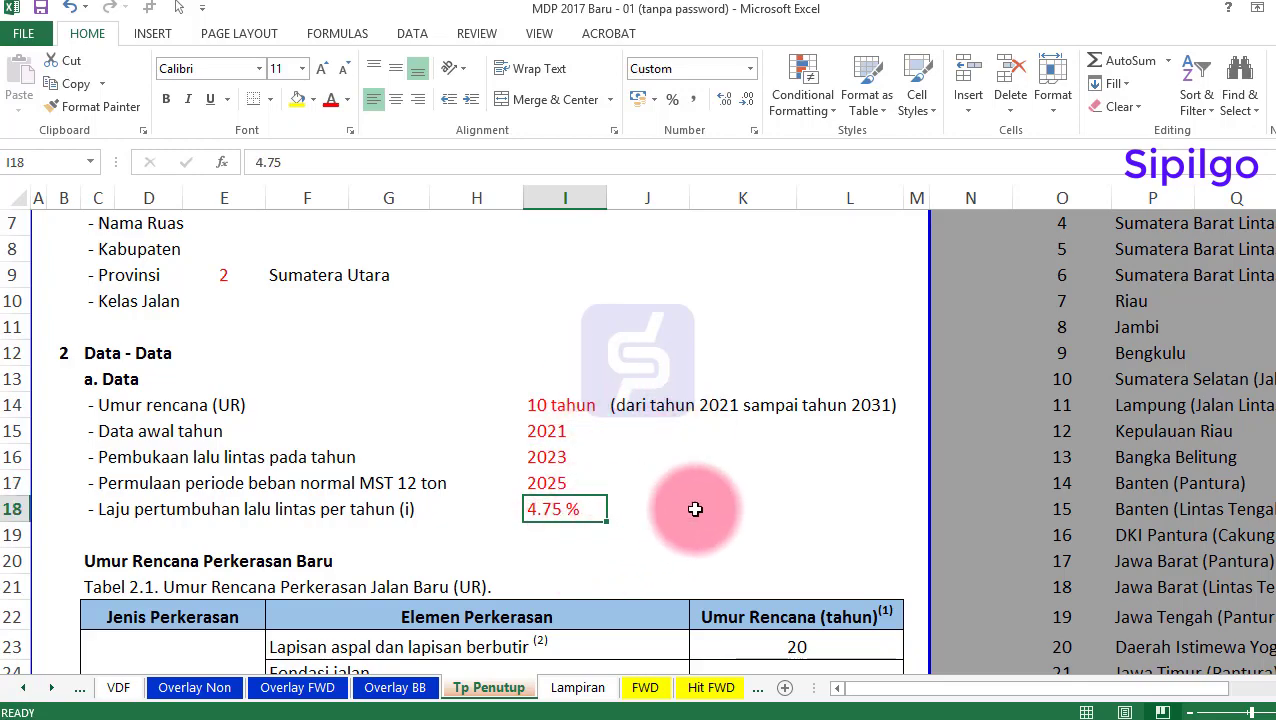
# Set Laju pertumbuhan lalu lintas per tahun (i) in I18 to 4.83, the Sumatra factor for Arteri dan perkotaan in Tabel 4.1
pyautogui.scroll(-1, 695, 509)
pyautogui.scroll(-1, 695, 509)
pyautogui.scroll(3, 688, 495)
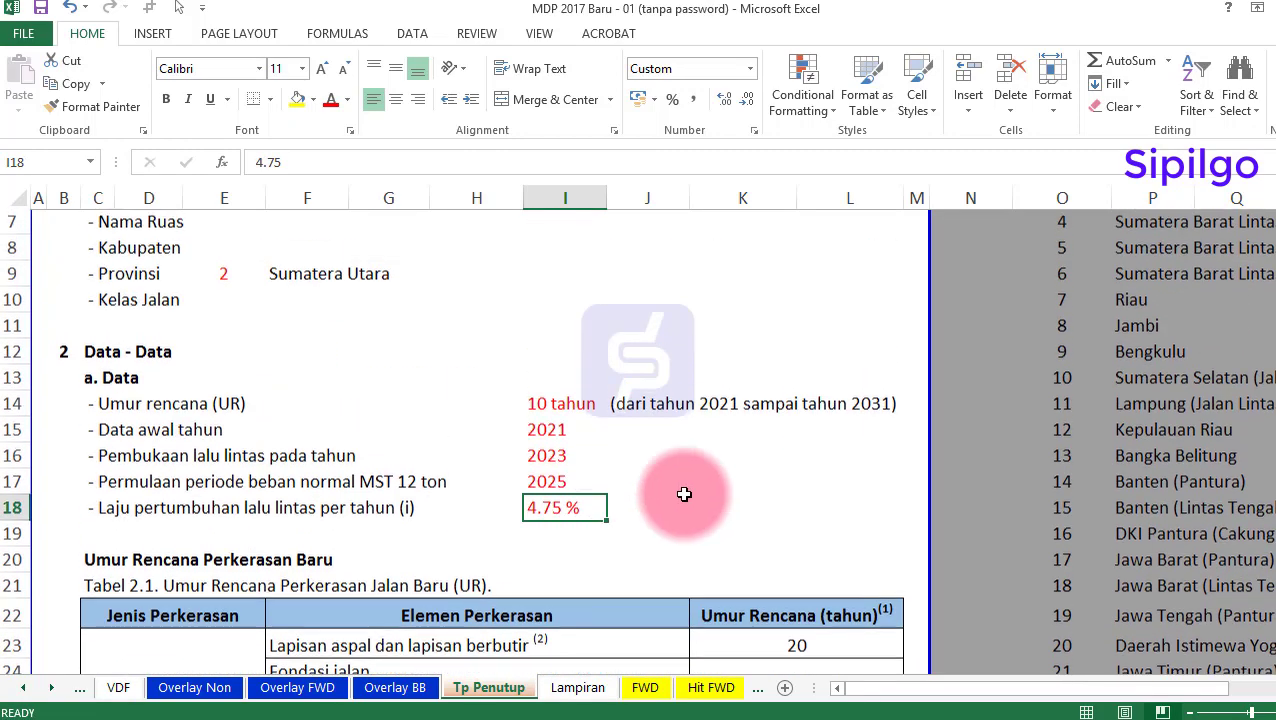
pyautogui.click(320, 280)
pyautogui.scroll(-8, 519, 488)
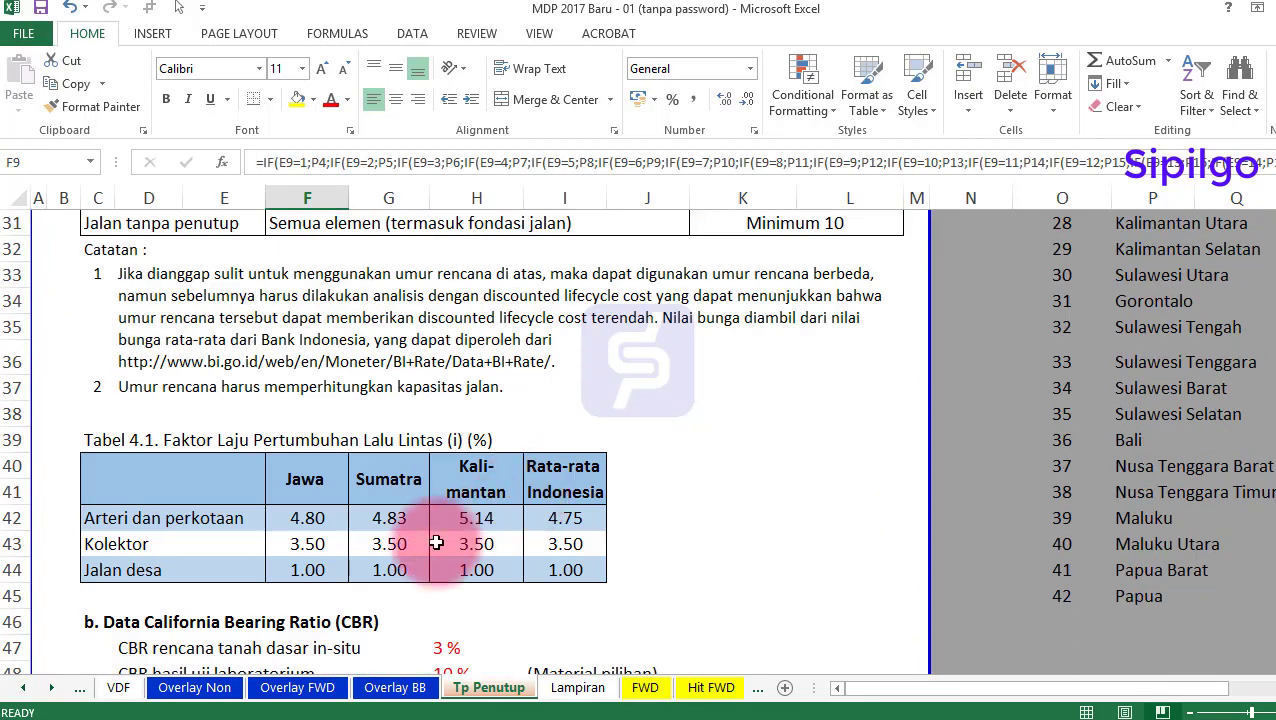
pyautogui.click(391, 515)
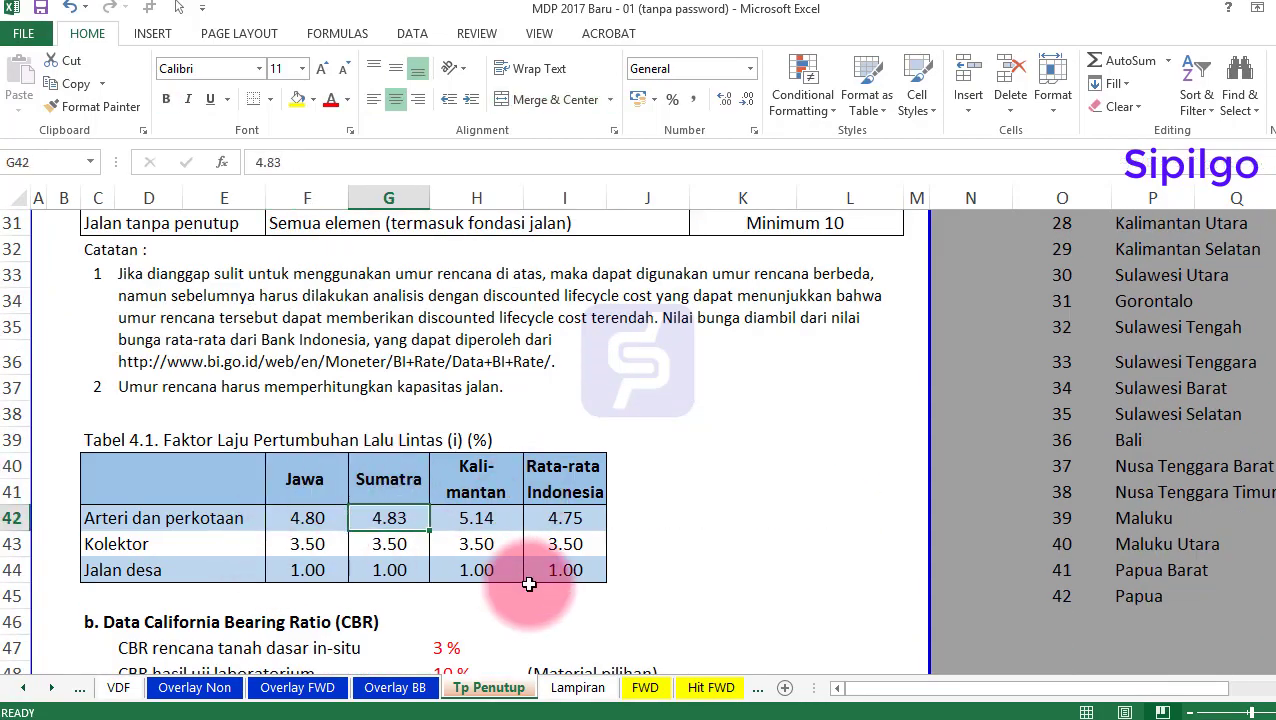
pyautogui.scroll(6, 529, 584)
pyautogui.click(555, 362)
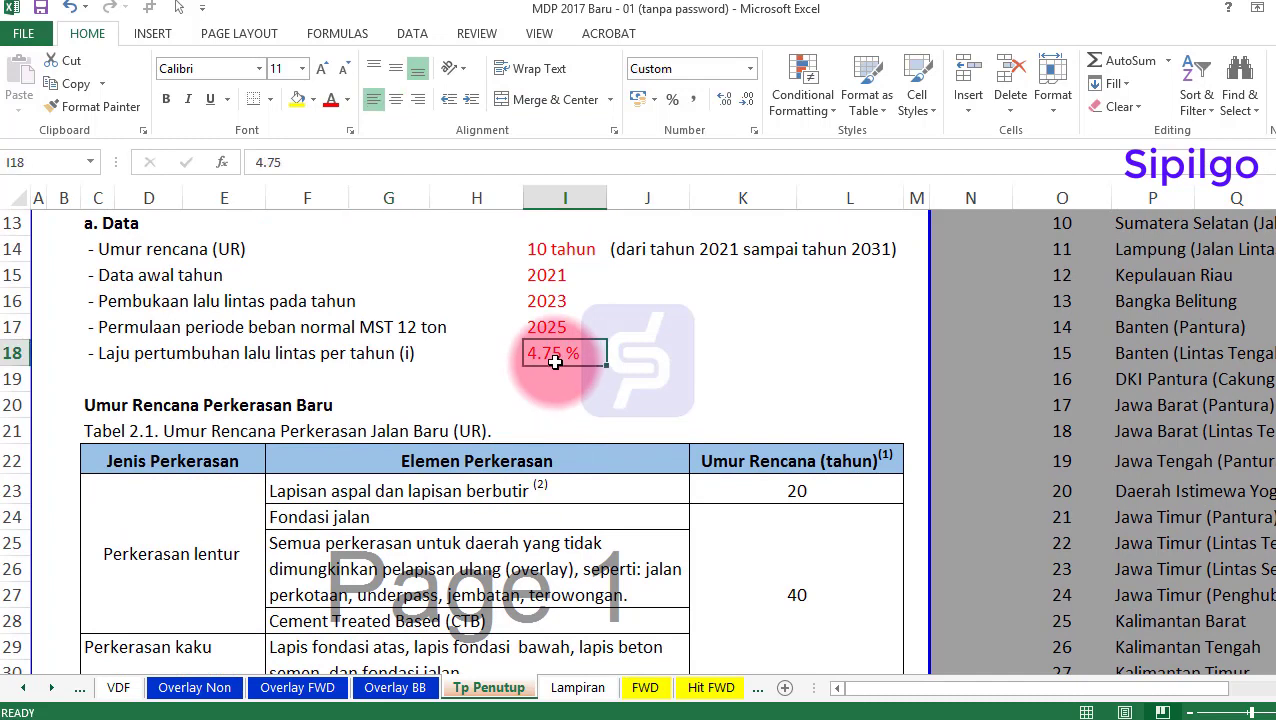
pyautogui.write('4')
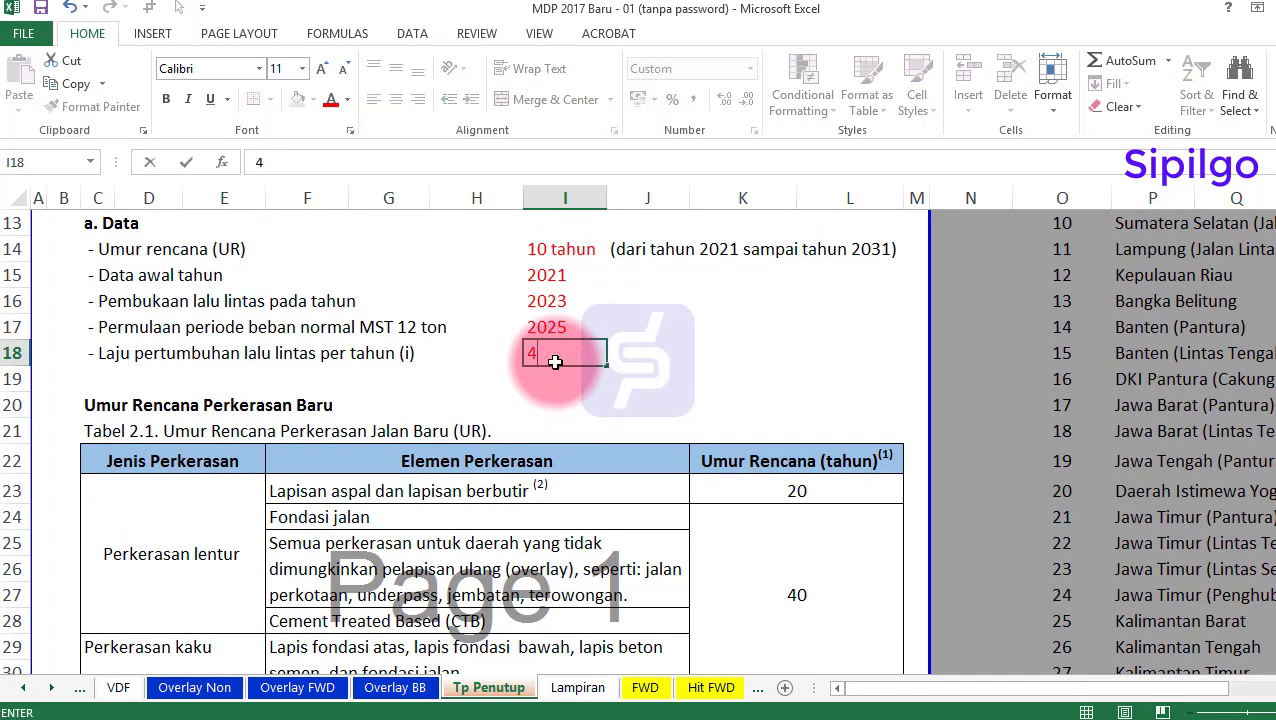
pyautogui.write('.83')
pyautogui.press('Return')
pyautogui.click(672, 327)
pyautogui.scroll(-4, 677, 333)
pyautogui.scroll(-1, 677, 333)
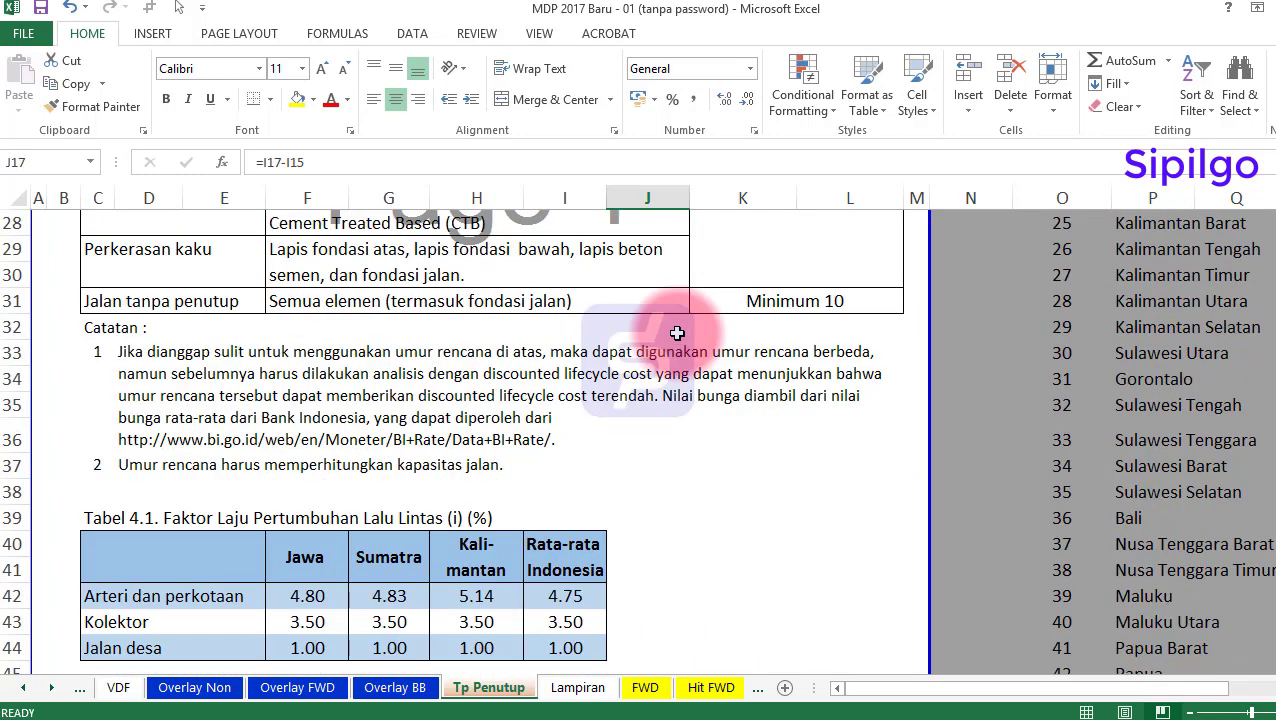
pyautogui.click(389, 596)
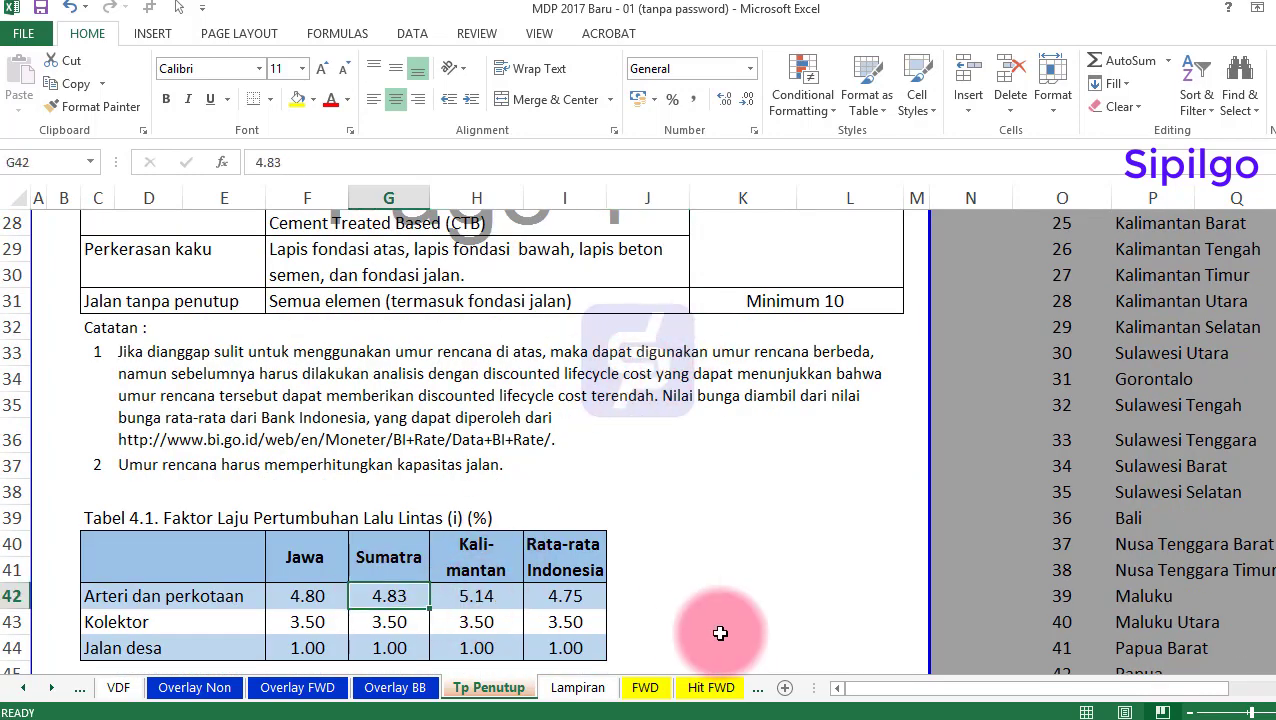
# Examine the California Bearing Ratio data, comparing the in-situ subgrade CBR in H47 with the laboratory CBR in H48
pyautogui.scroll(-4, 720, 633)
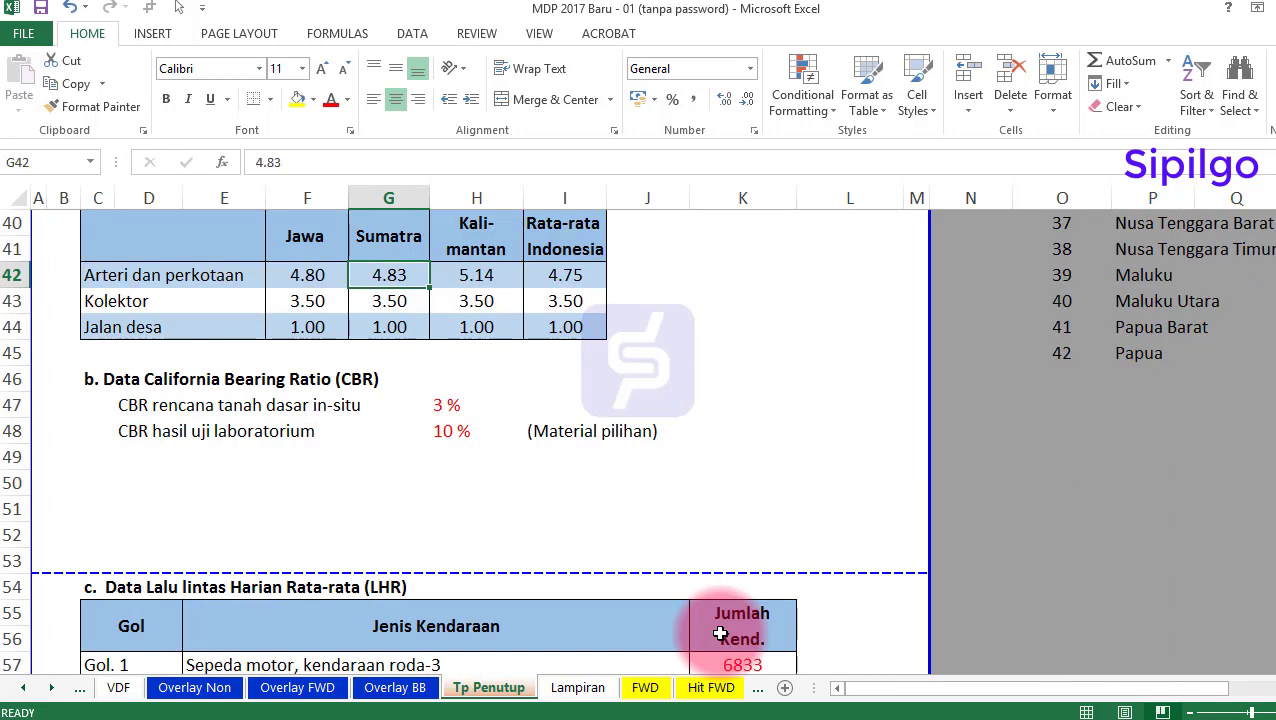
pyautogui.scroll(2, 720, 632)
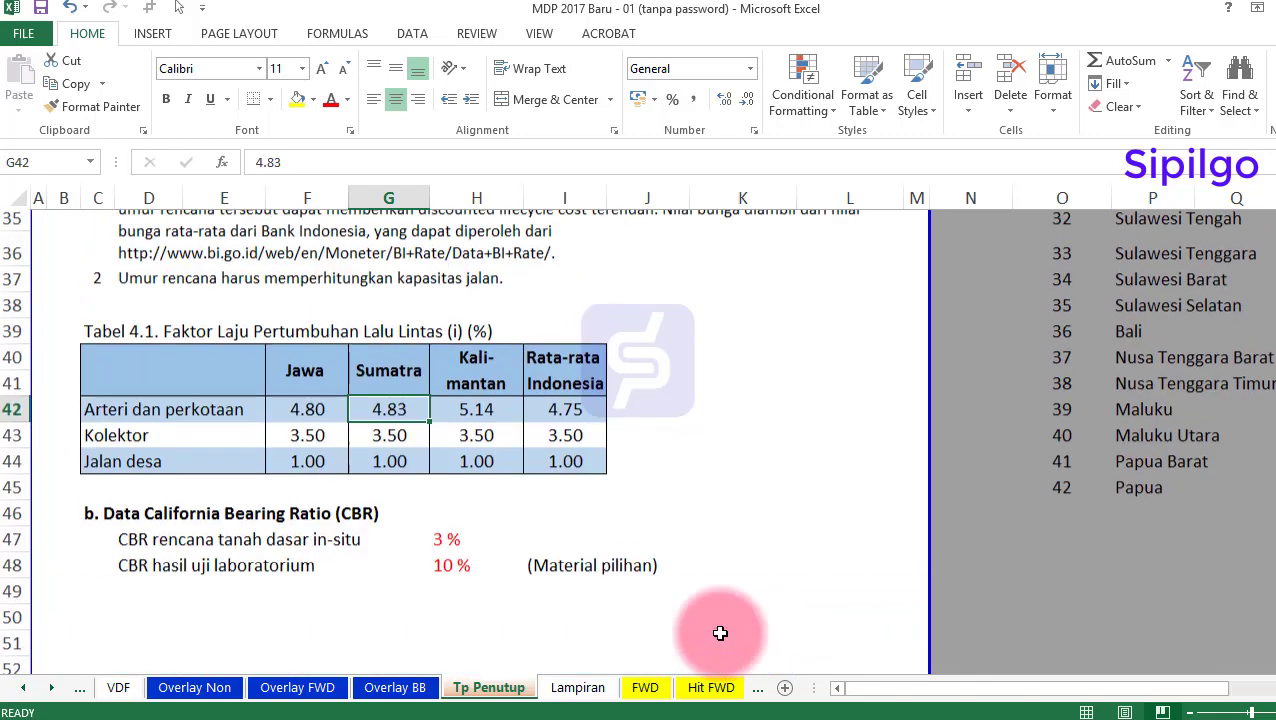
pyautogui.scroll(-1, 720, 632)
pyautogui.scroll(-1, 720, 632)
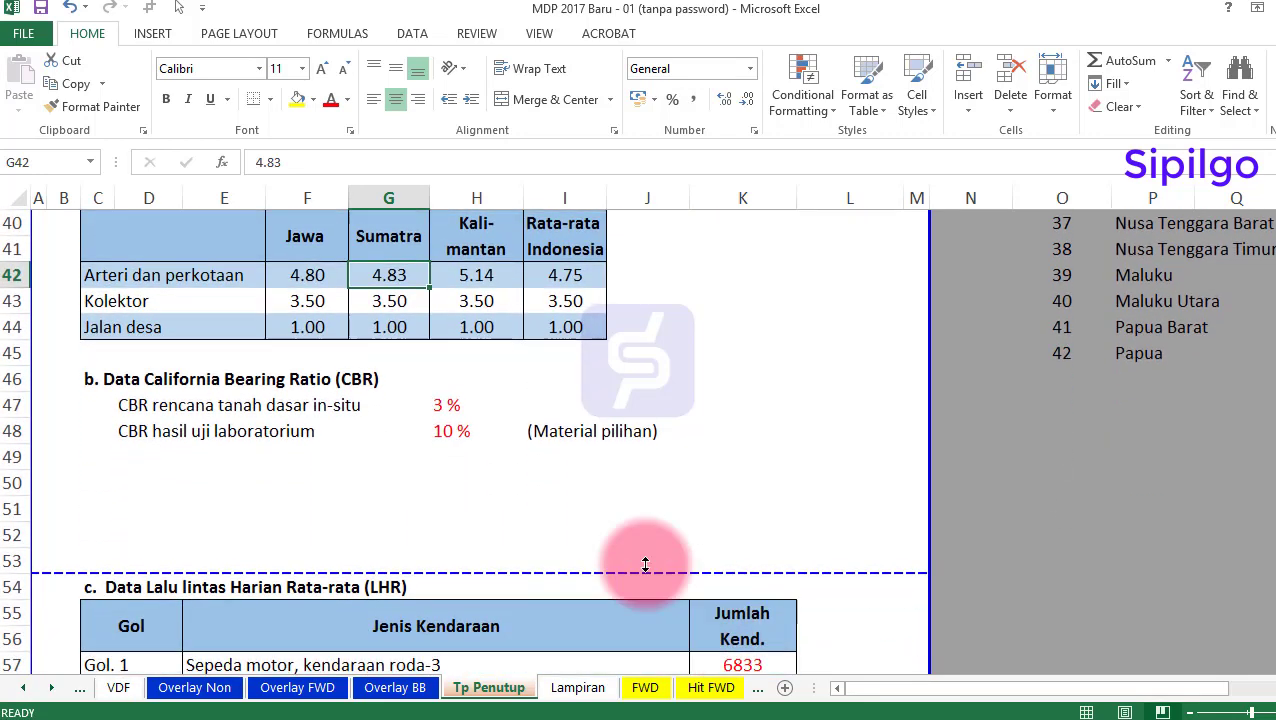
pyautogui.click(447, 404)
pyautogui.click(455, 431)
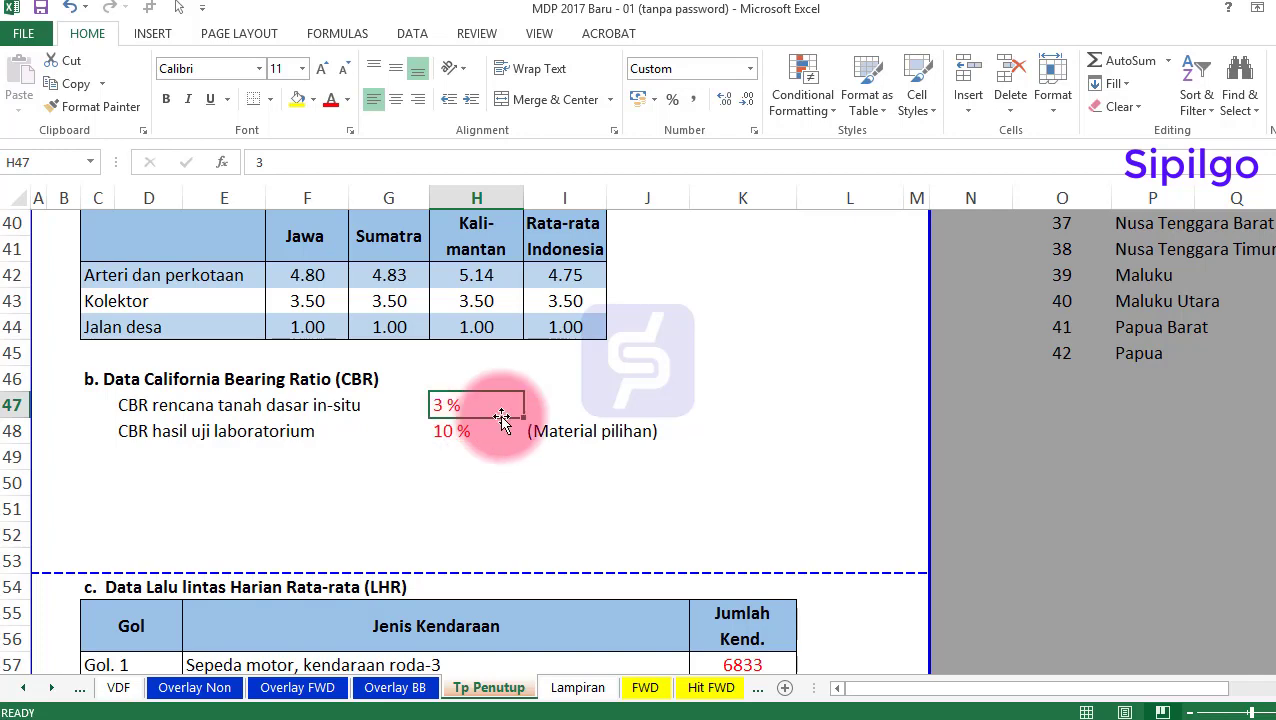
pyautogui.click(492, 431)
pyautogui.scroll(-1, 548, 468)
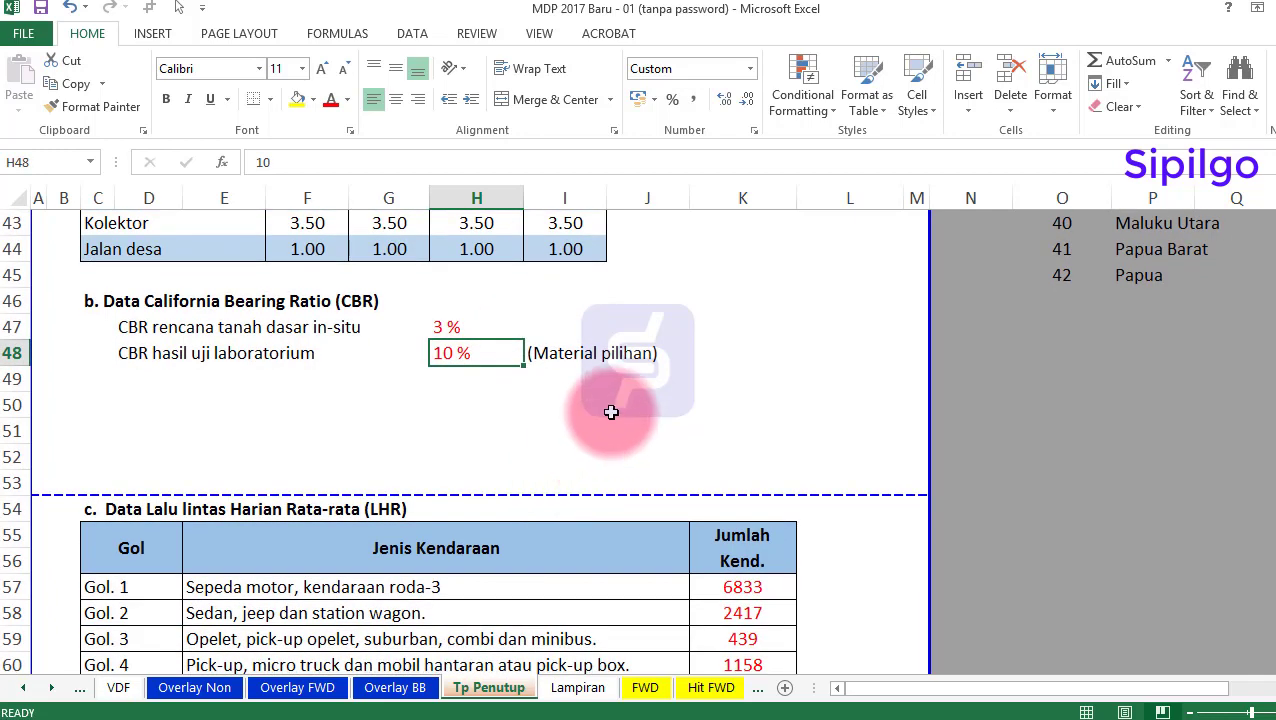
pyautogui.click(608, 410)
pyautogui.click(578, 386)
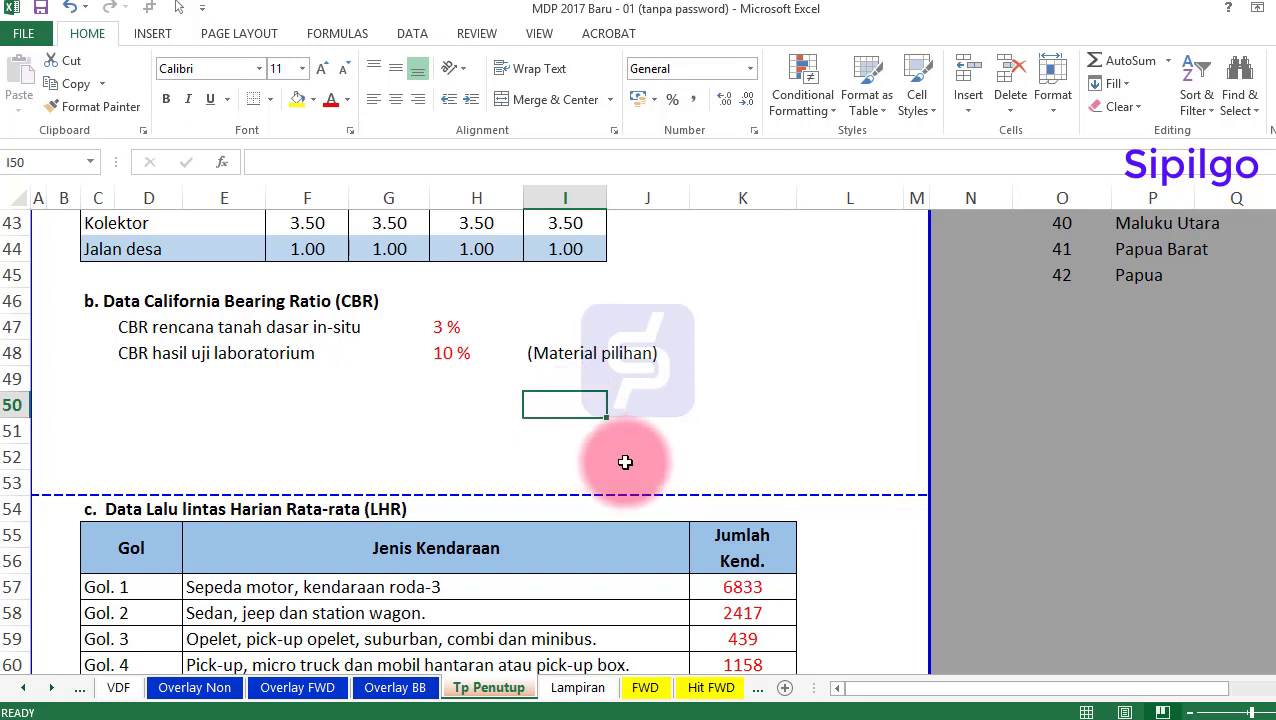
pyautogui.click(447, 324)
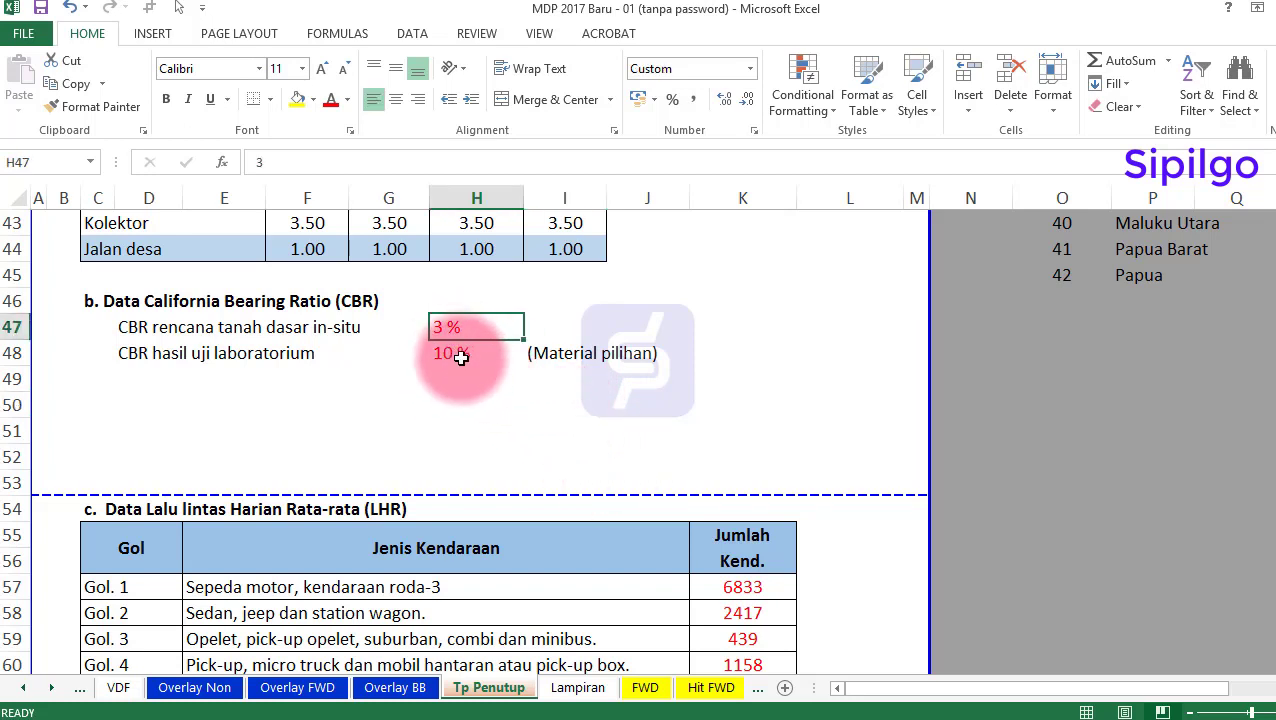
pyautogui.click(461, 357)
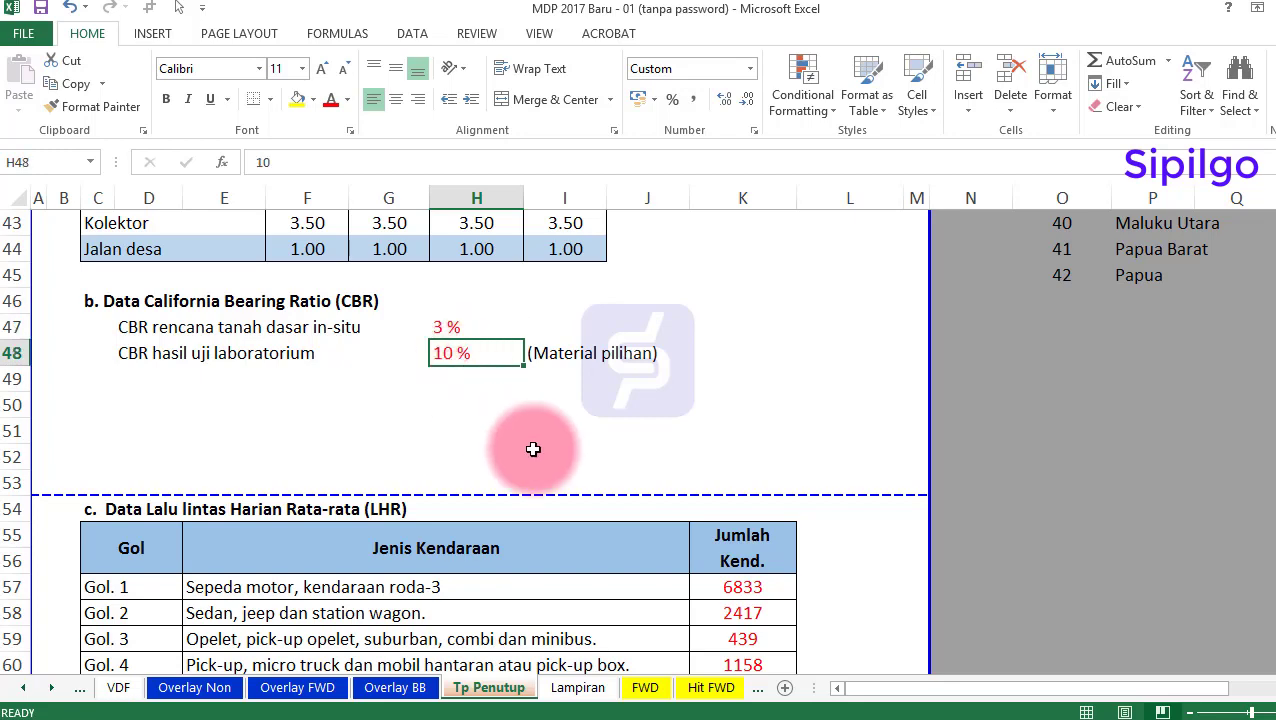
# Review the daily traffic (LHR) table's vehicle counts from Gol. 1 in K57 to Gol. 7C3 in K72
pyautogui.scroll(-3, 533, 449)
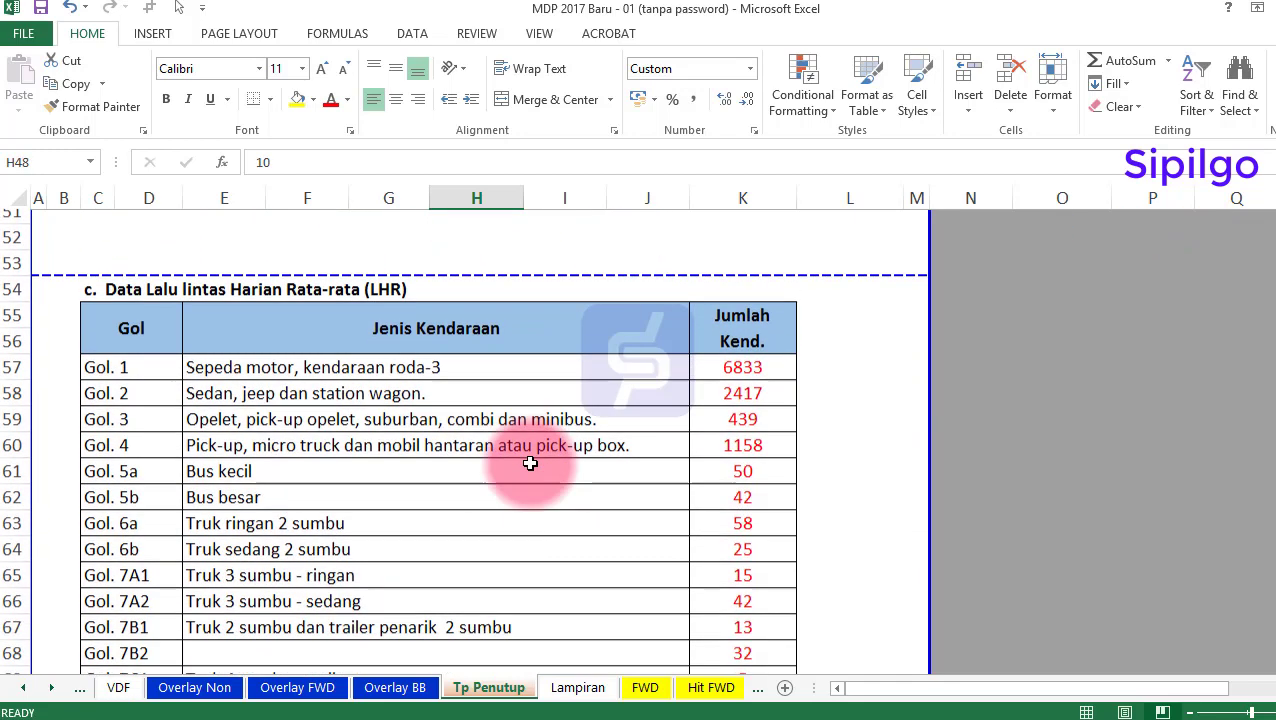
pyautogui.click(745, 355)
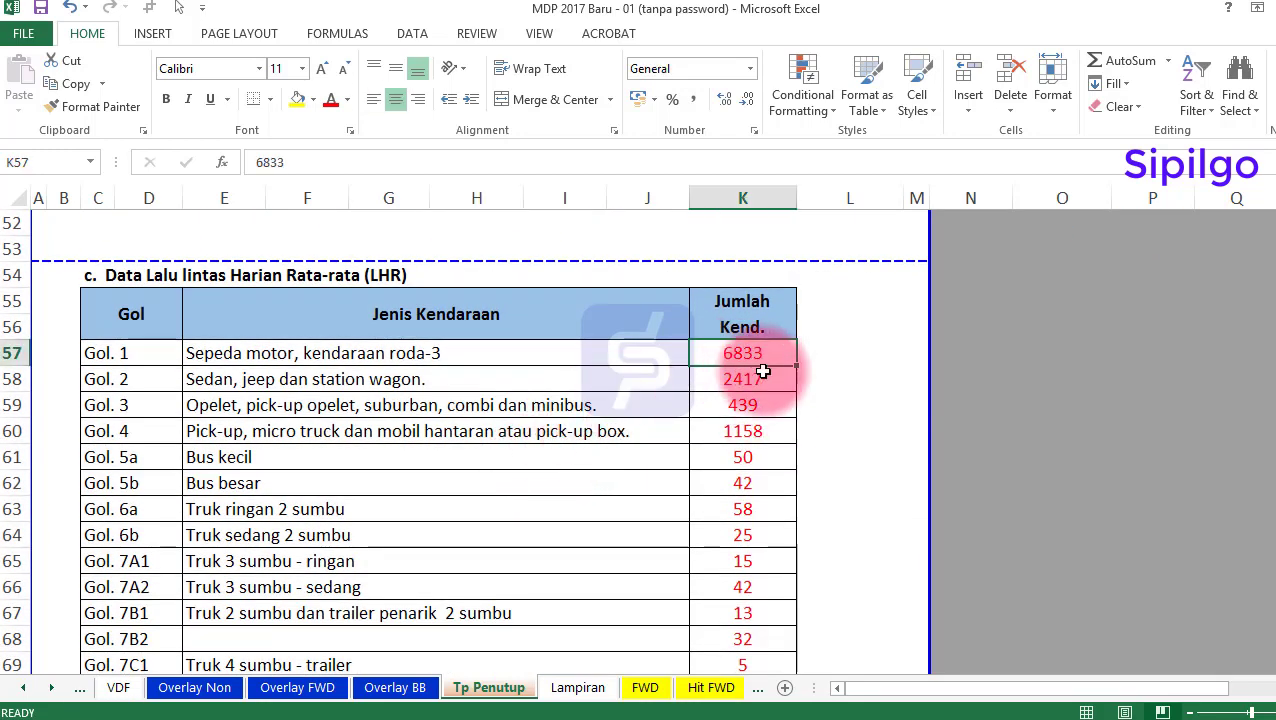
pyautogui.scroll(-1, 745, 340)
pyautogui.moveTo(743, 280); pyautogui.dragTo(758, 501)
pyautogui.scroll(-3, 753, 504)
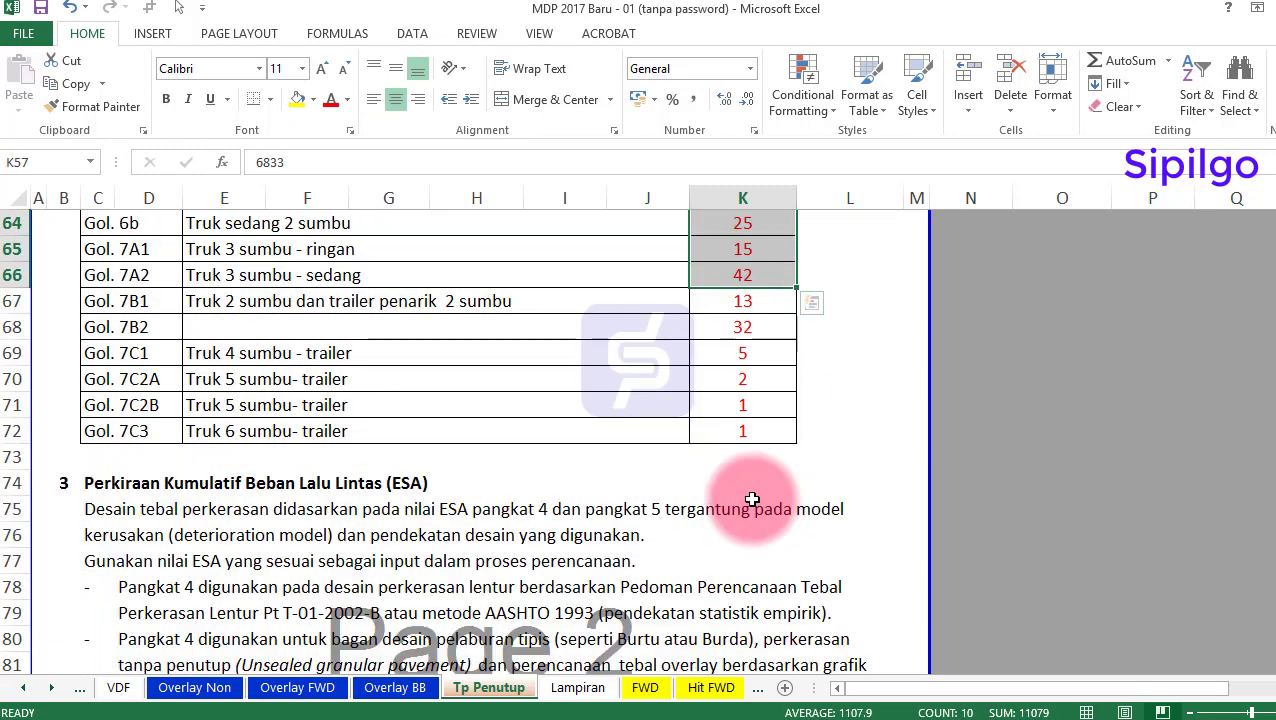
pyautogui.click(757, 430)
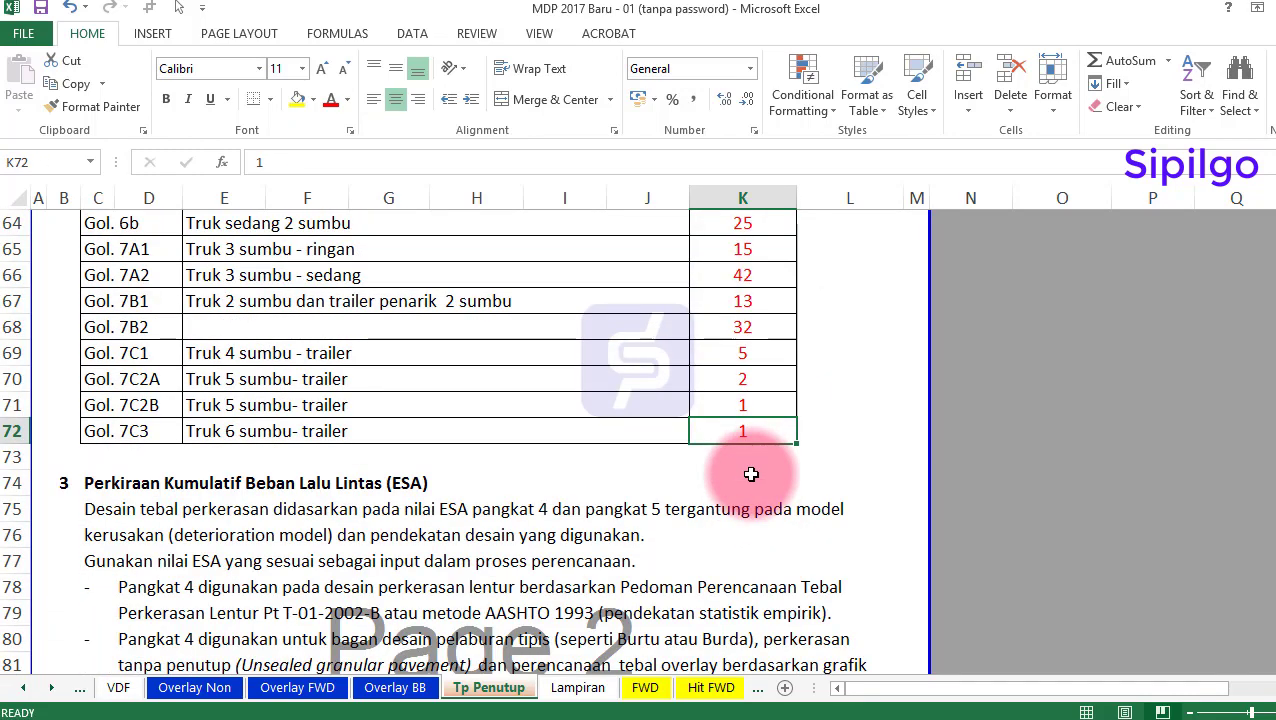
# Inspect the cumulative traffic load section, checking the CESA4 total in K104 and the CESA5 total in K125
pyautogui.click(550, 477)
pyautogui.scroll(-4, 550, 475)
pyautogui.scroll(-5, 550, 477)
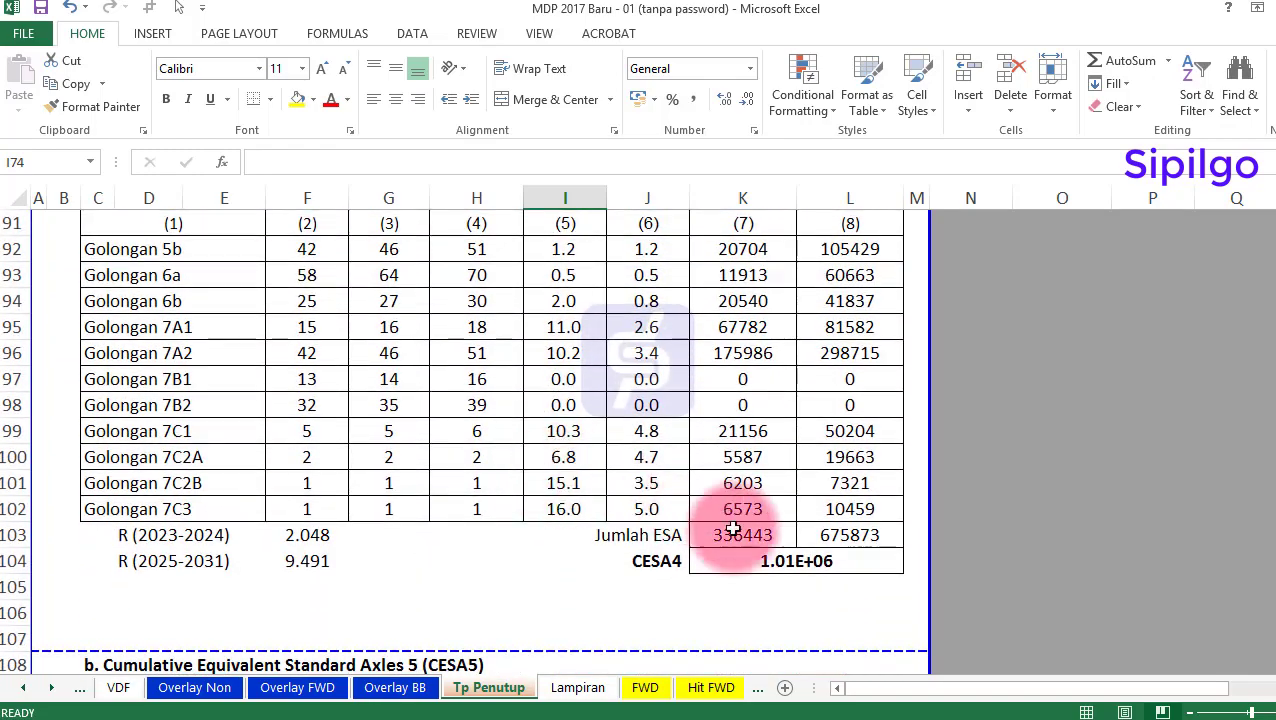
pyautogui.click(766, 561)
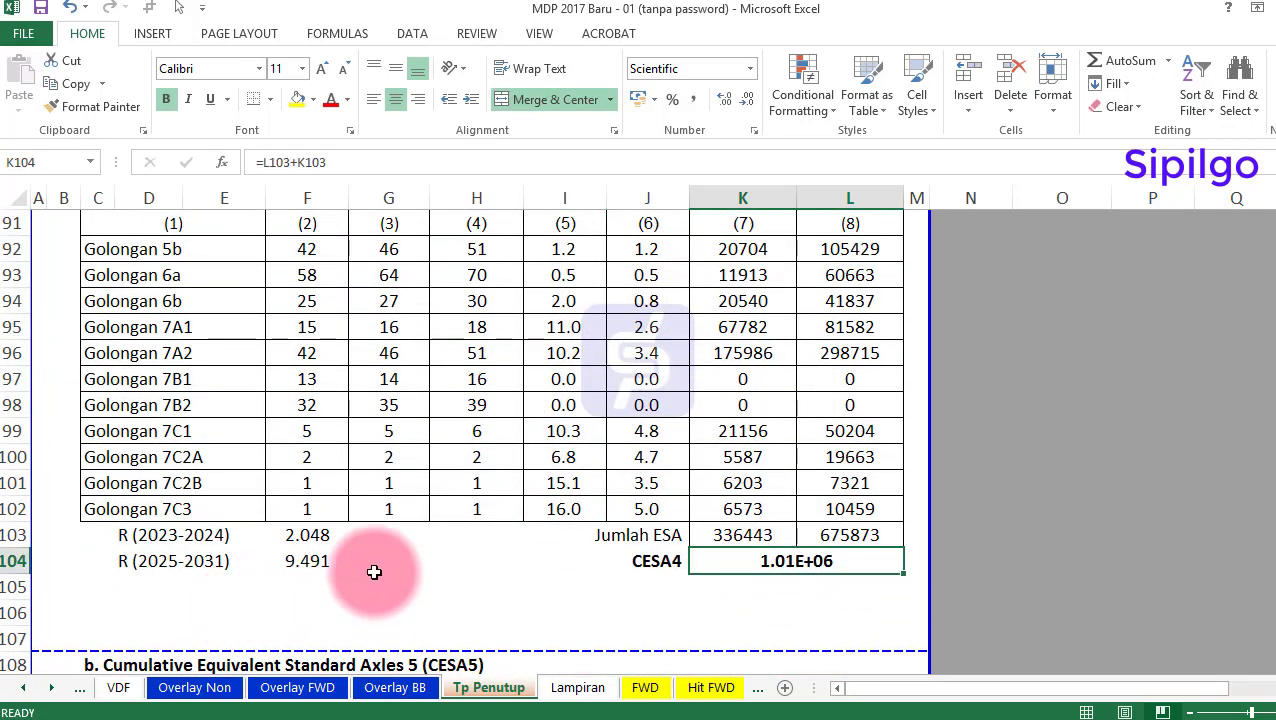
pyautogui.scroll(-8, 374, 572)
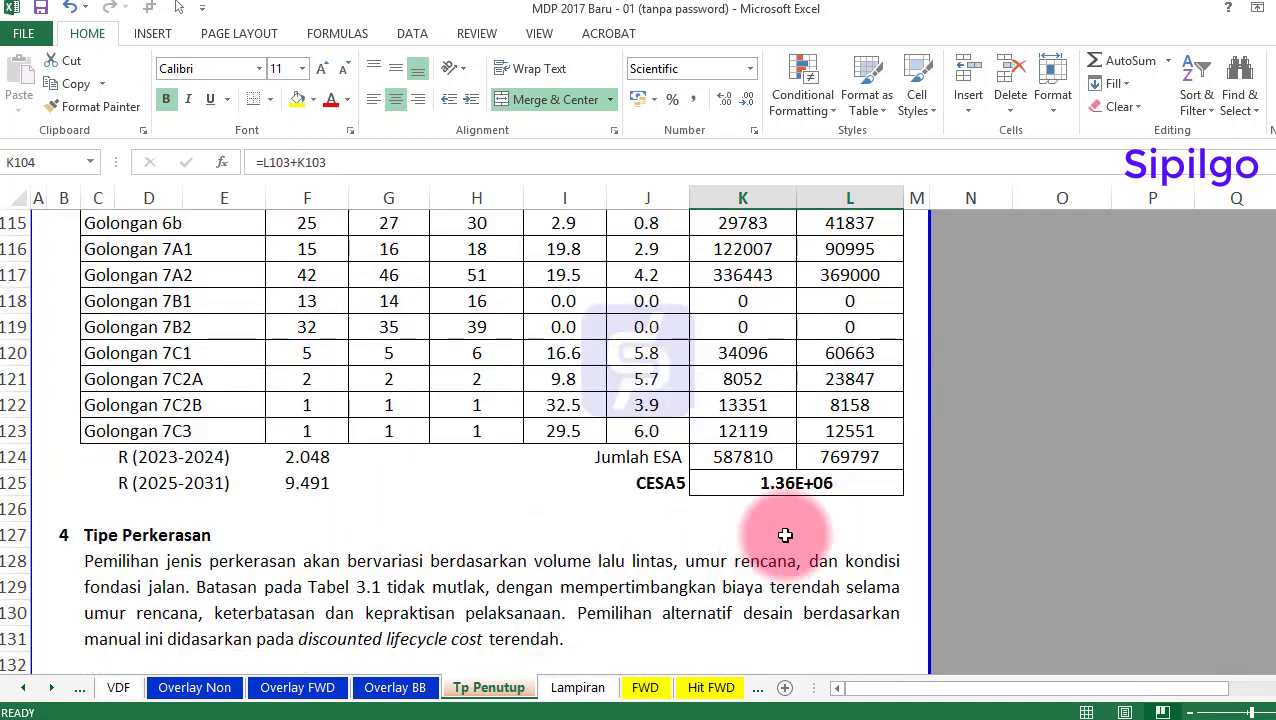
pyautogui.click(775, 484)
# Examine Tabel 3.1 for the Perkerasan tanpa penutup row and the selected pavement type number in C166
pyautogui.scroll(-4, 600, 566)
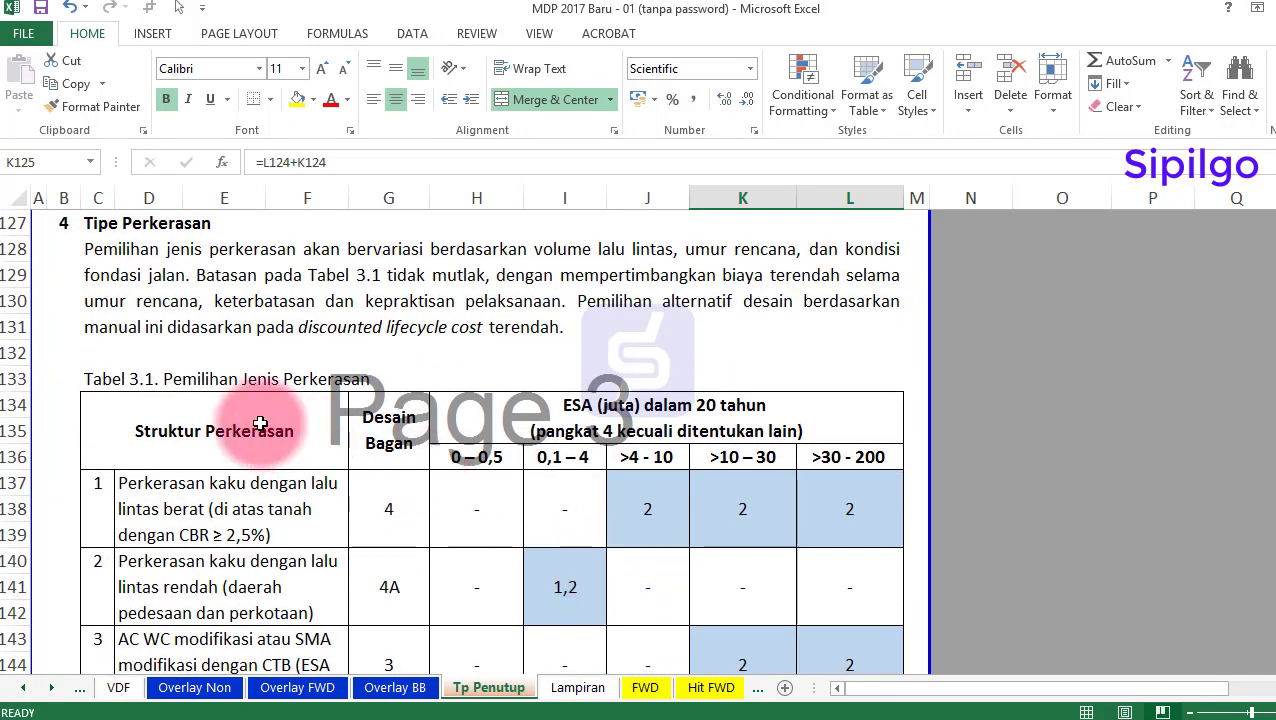
pyautogui.scroll(-8, 260, 423)
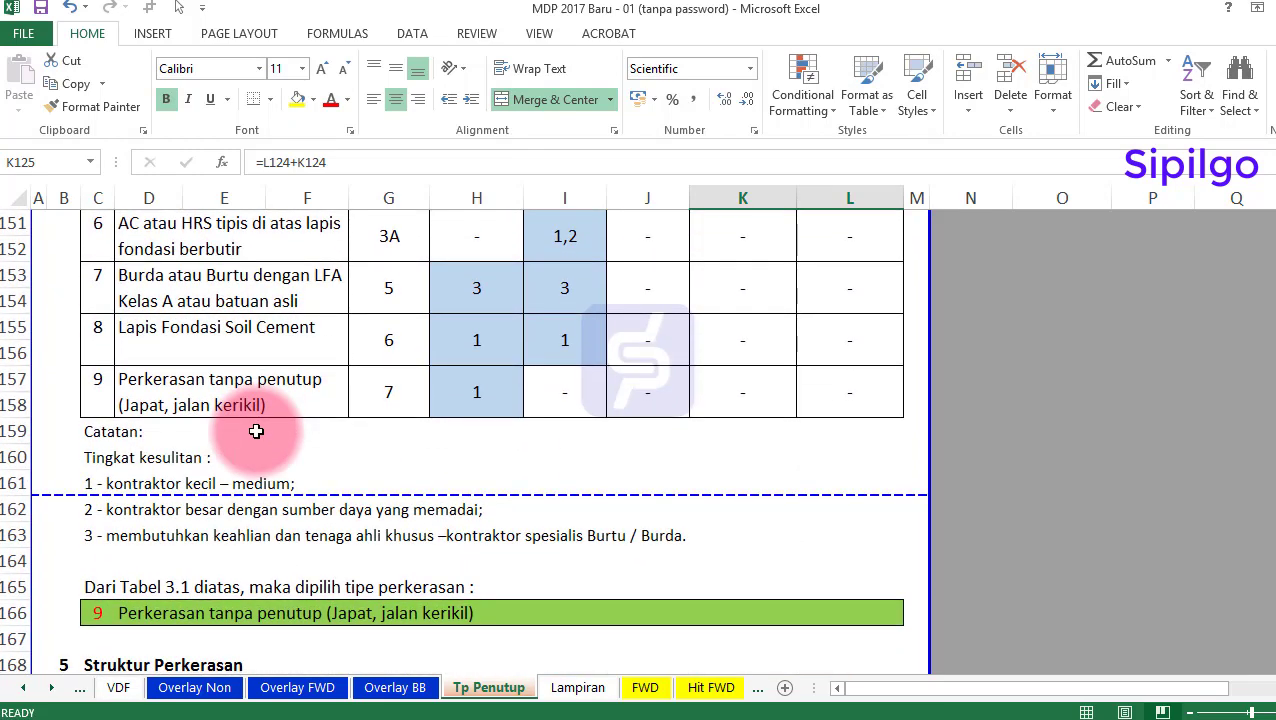
pyautogui.click(130, 392)
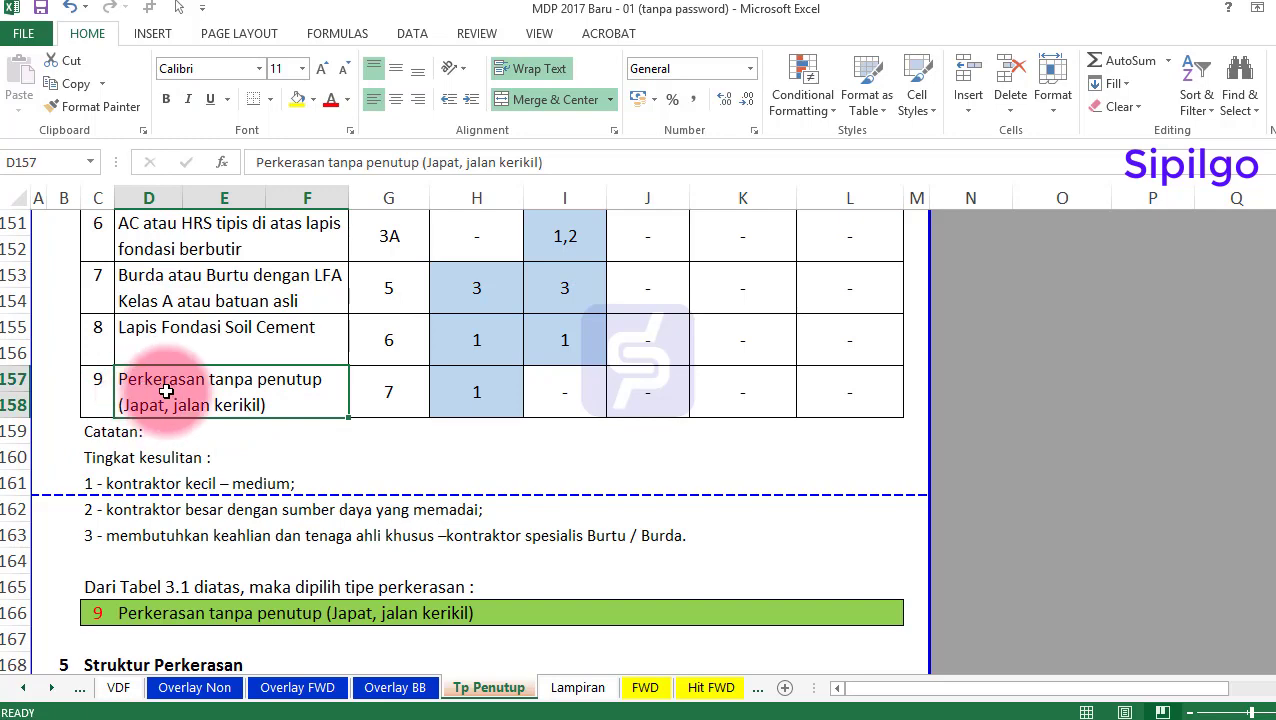
pyautogui.click(116, 609)
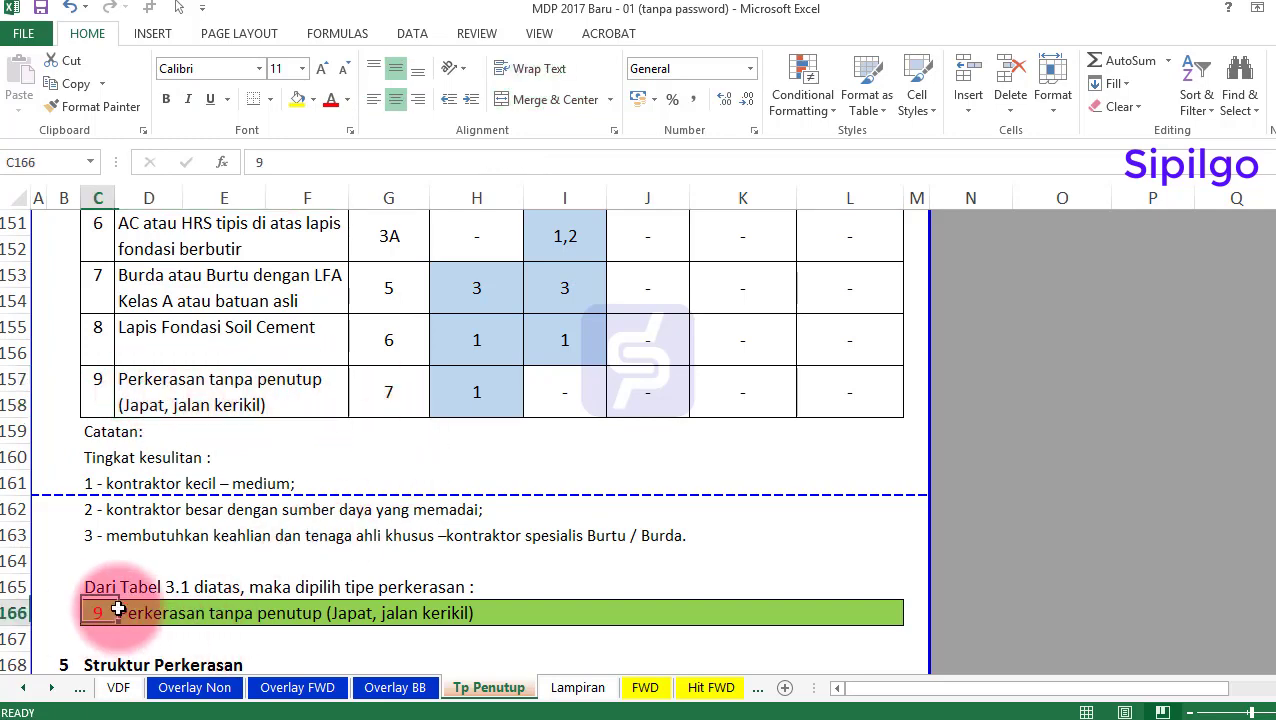
pyautogui.click(481, 508)
# Examine the Struktur Perkerasan section, including the improved subgrade CBR formula and the start of the Grafik Bagan Desain 7
pyautogui.scroll(-4, 478, 508)
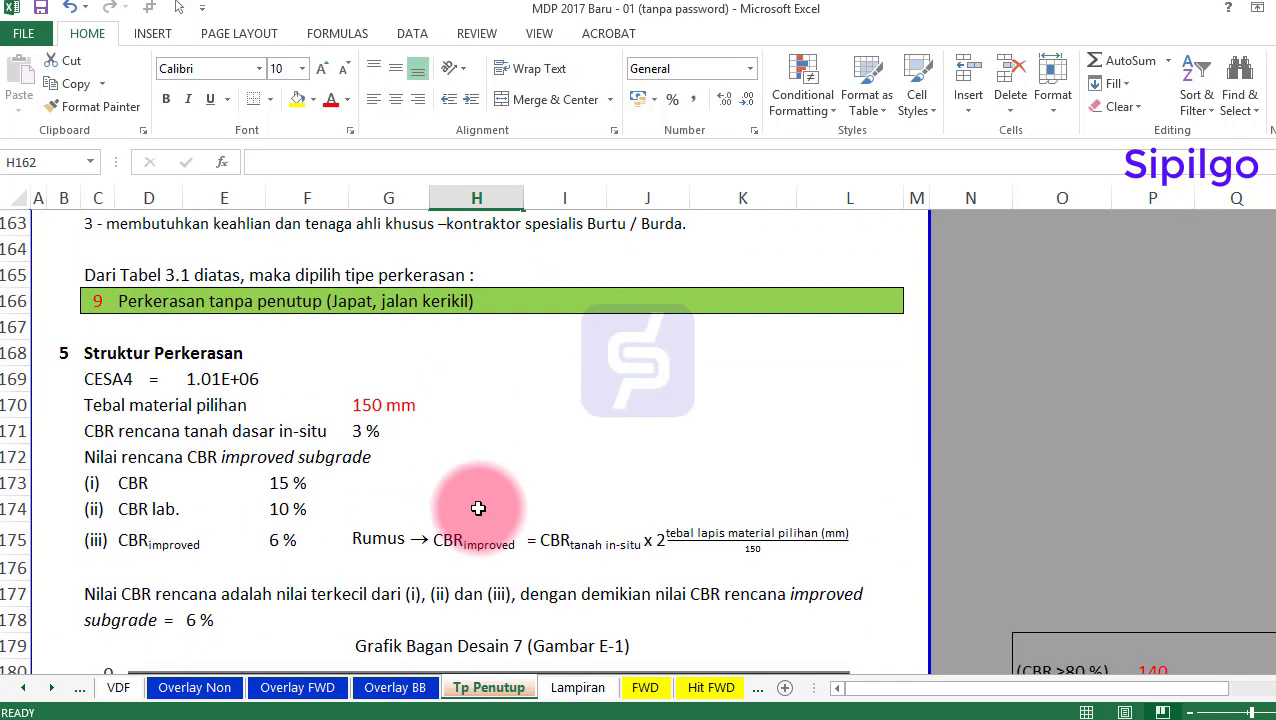
pyautogui.scroll(-2, 478, 508)
pyautogui.scroll(1, 478, 508)
pyautogui.scroll(-1, 480, 510)
pyautogui.scroll(1, 480, 510)
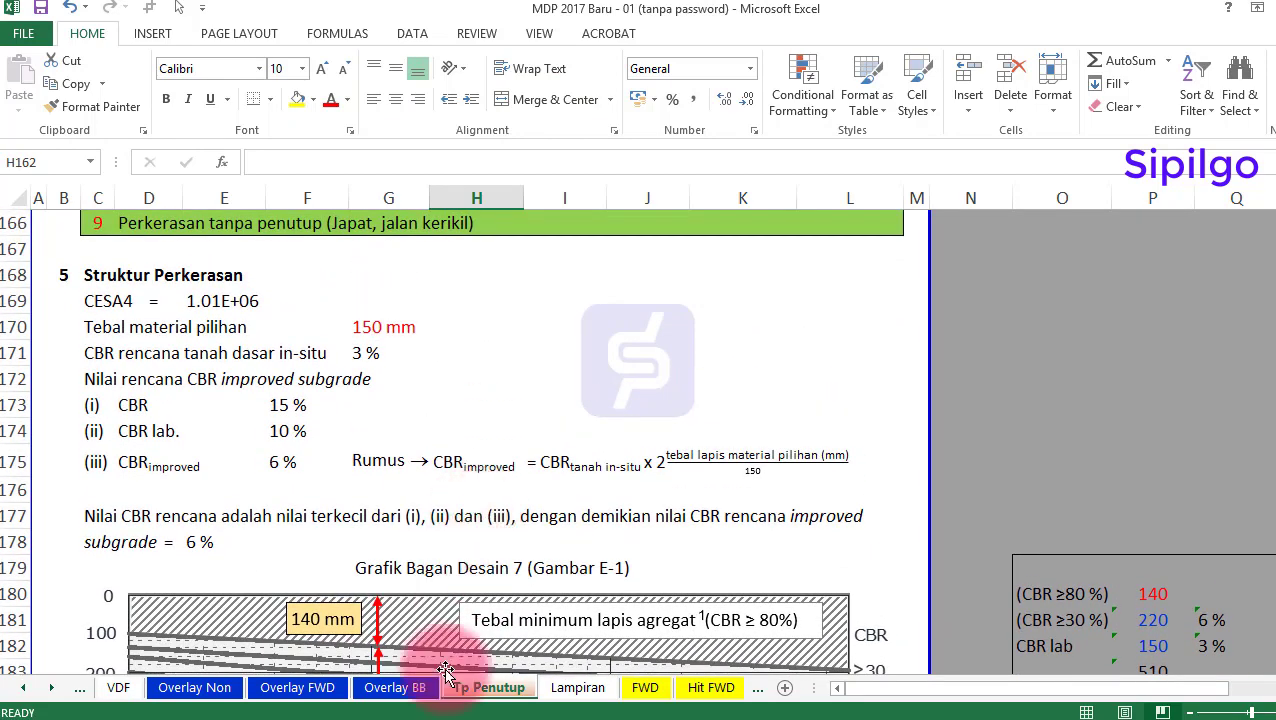
# Switch to the Suplemen MDP 2017 PDF and read Contoh – 1 through its pavement structure table and Bagan Desain 7 chart
pyautogui.moveTo(410, 712)
pyautogui.click(513, 649)
pyautogui.moveTo(502, 436); pyautogui.dragTo(502, 388)
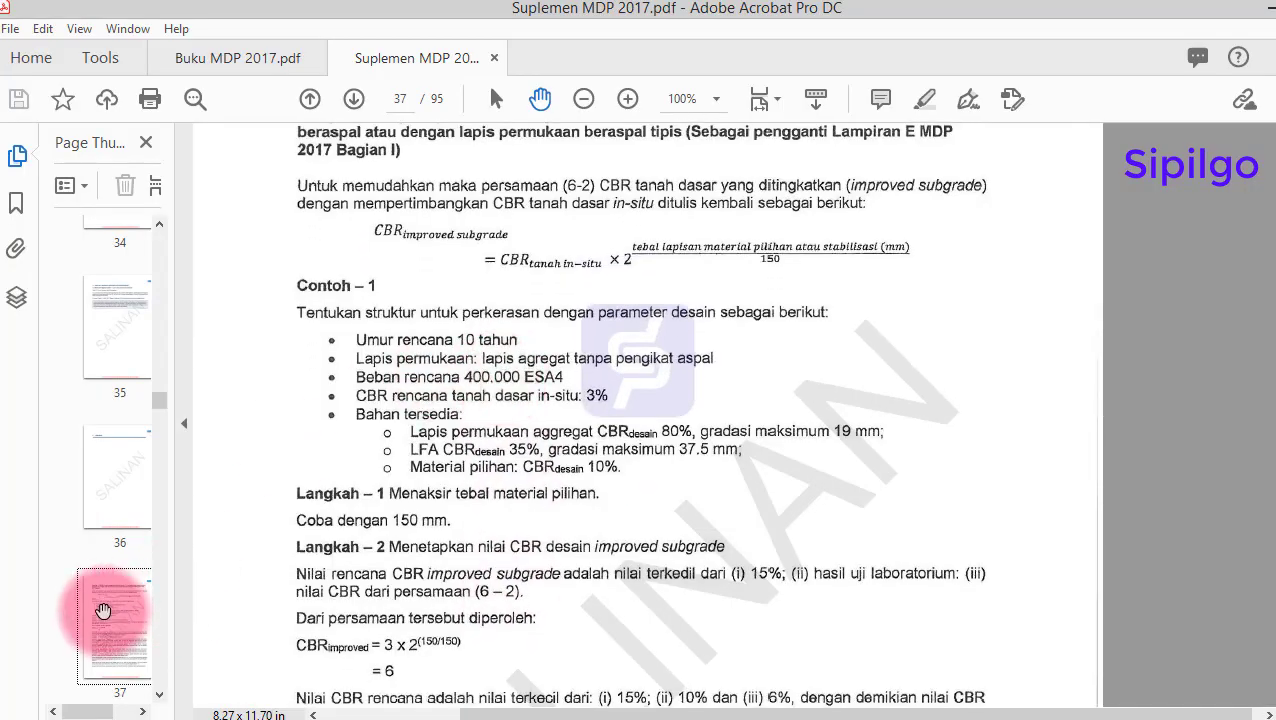
pyautogui.scroll(-2, 120, 627)
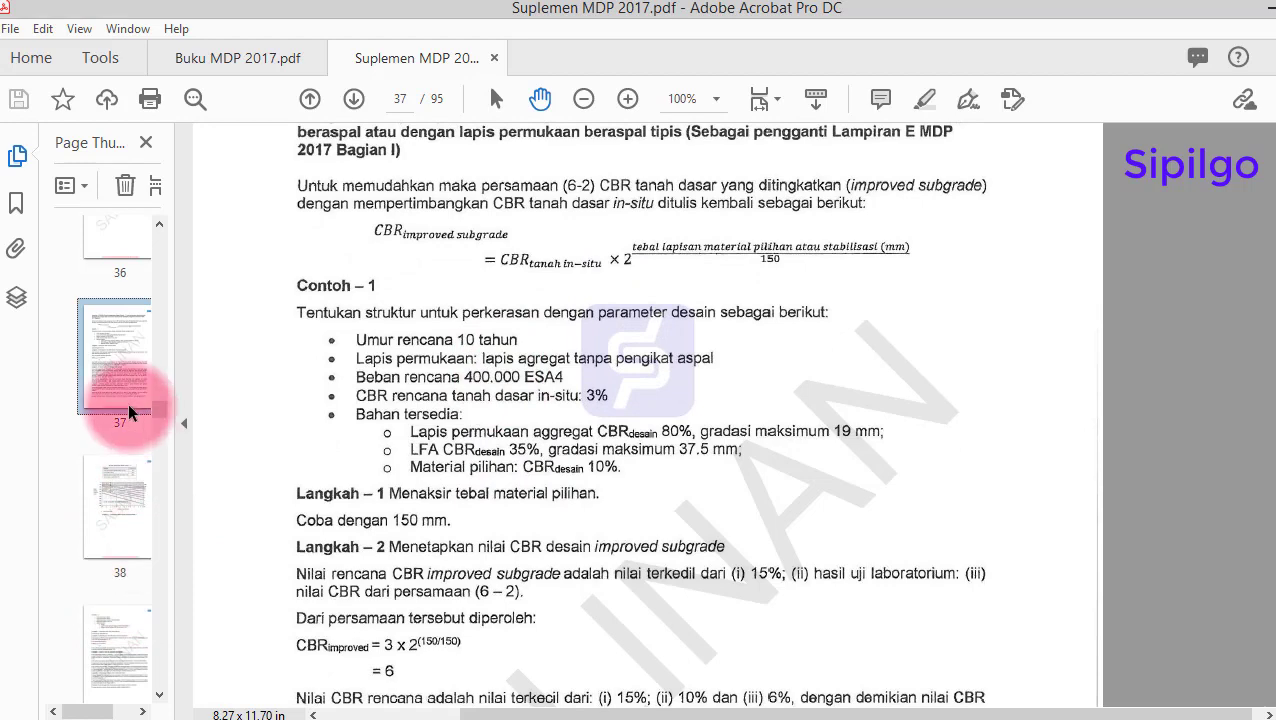
pyautogui.moveTo(607, 446); pyautogui.dragTo(611, 360)
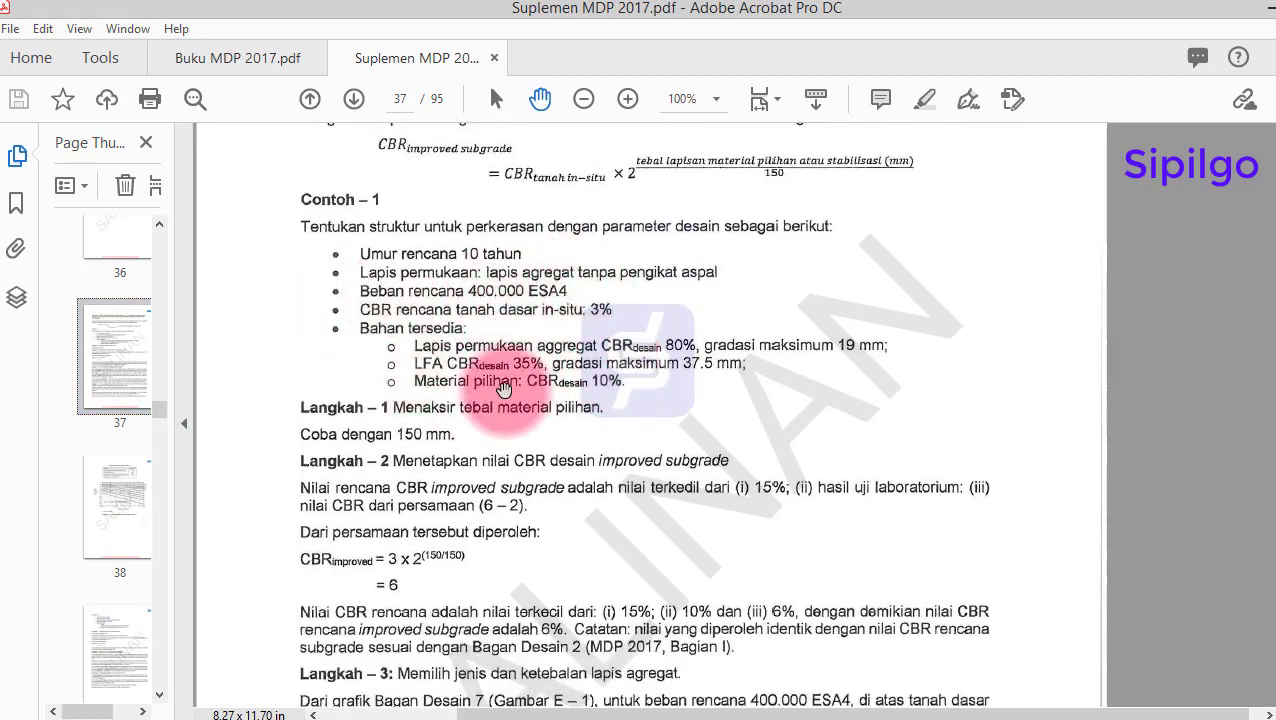
pyautogui.moveTo(490, 405); pyautogui.dragTo(474, 369)
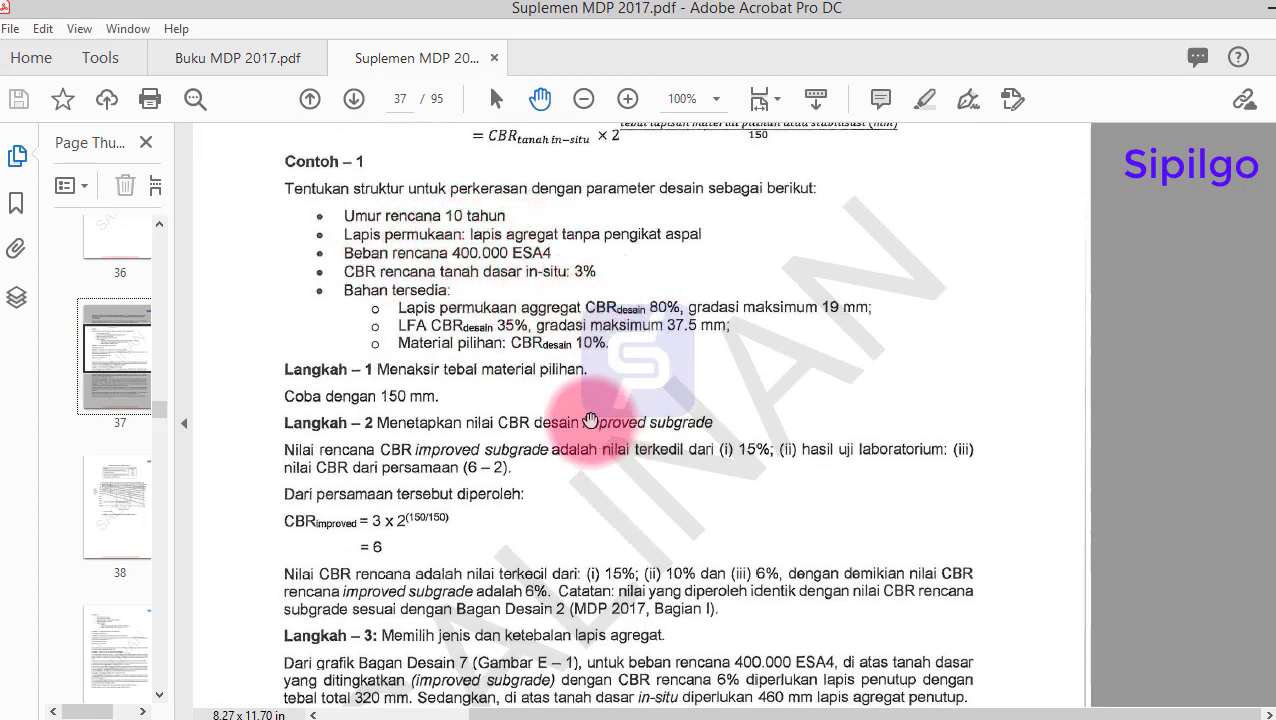
pyautogui.scroll(-5, 607, 433)
pyautogui.scroll(-15, 607, 433)
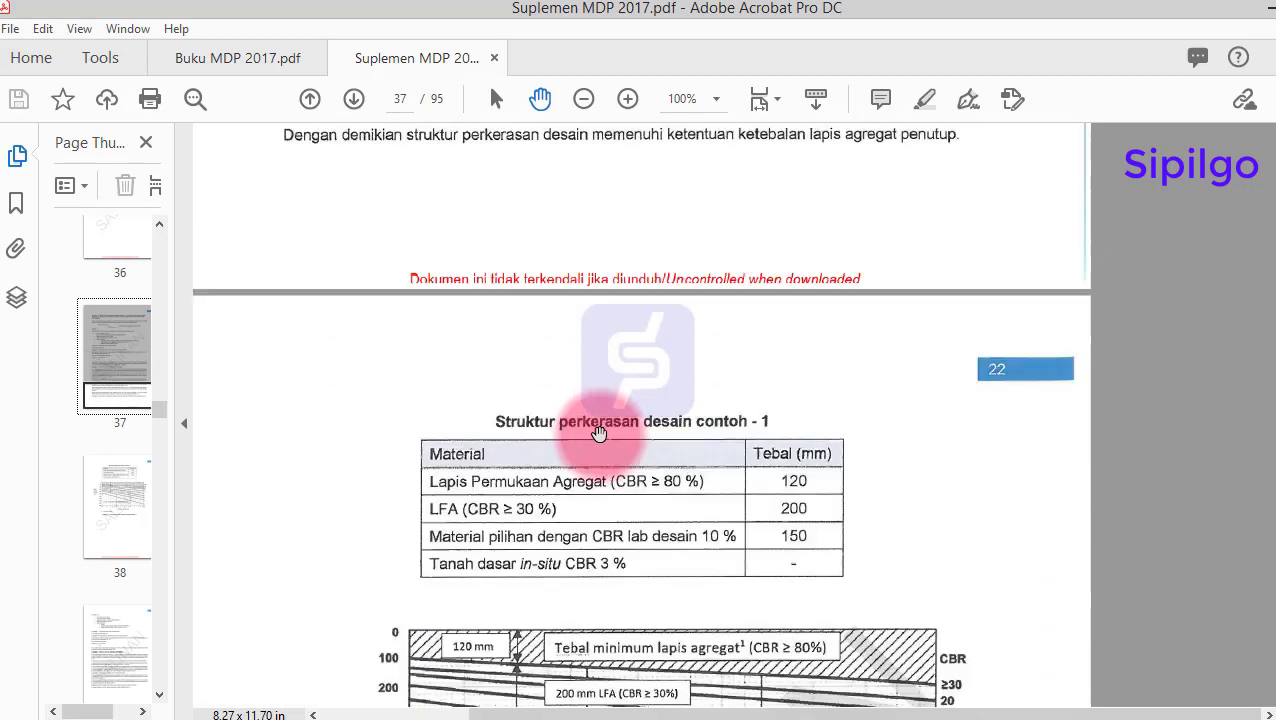
pyautogui.scroll(1, 590, 414)
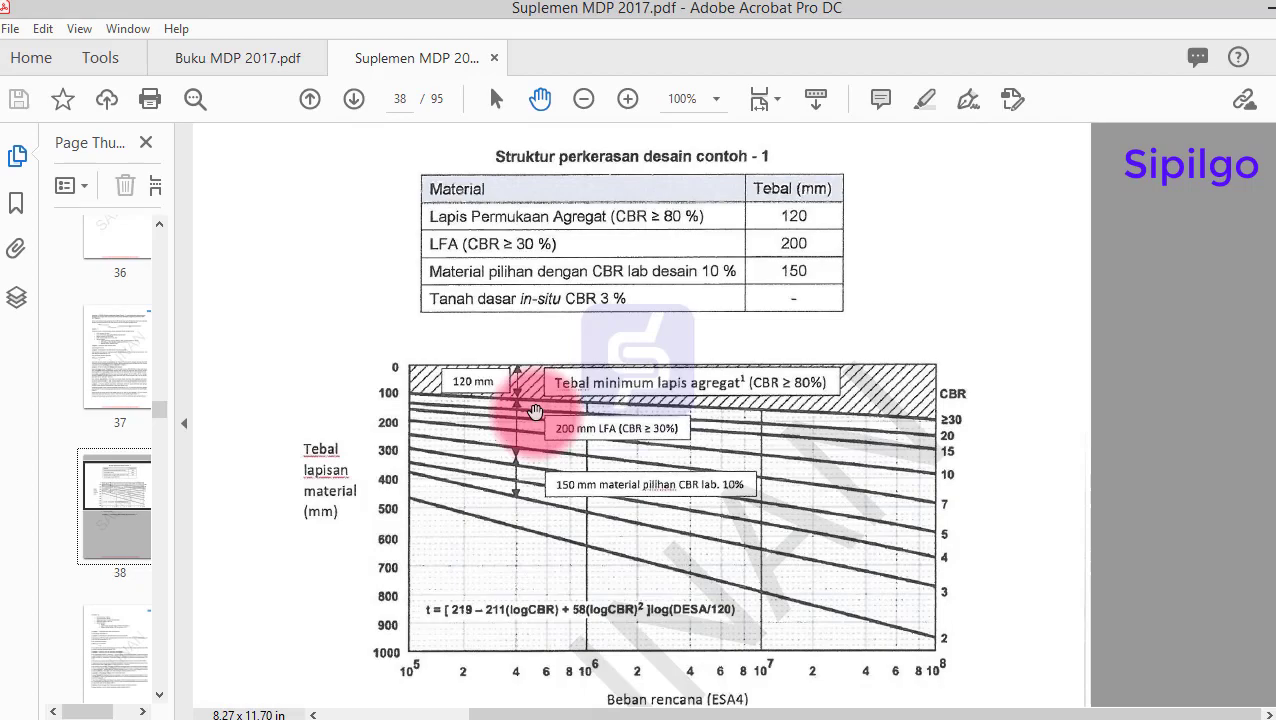
# Return to the Excel workbook's Tp Penutup sheet and inspect the CESA4 value in E169 under Struktur Perkerasan
pyautogui.click(510, 719)
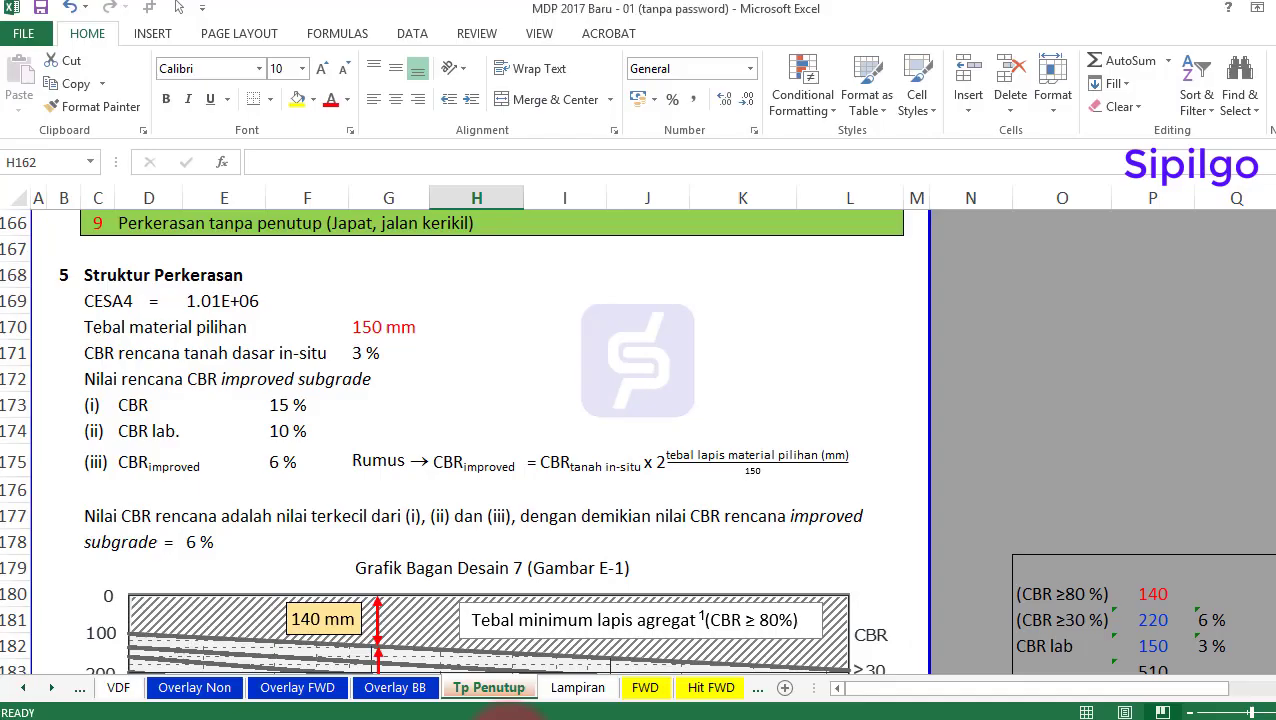
pyautogui.click(1018, 432)
pyautogui.scroll(-1, 660, 470)
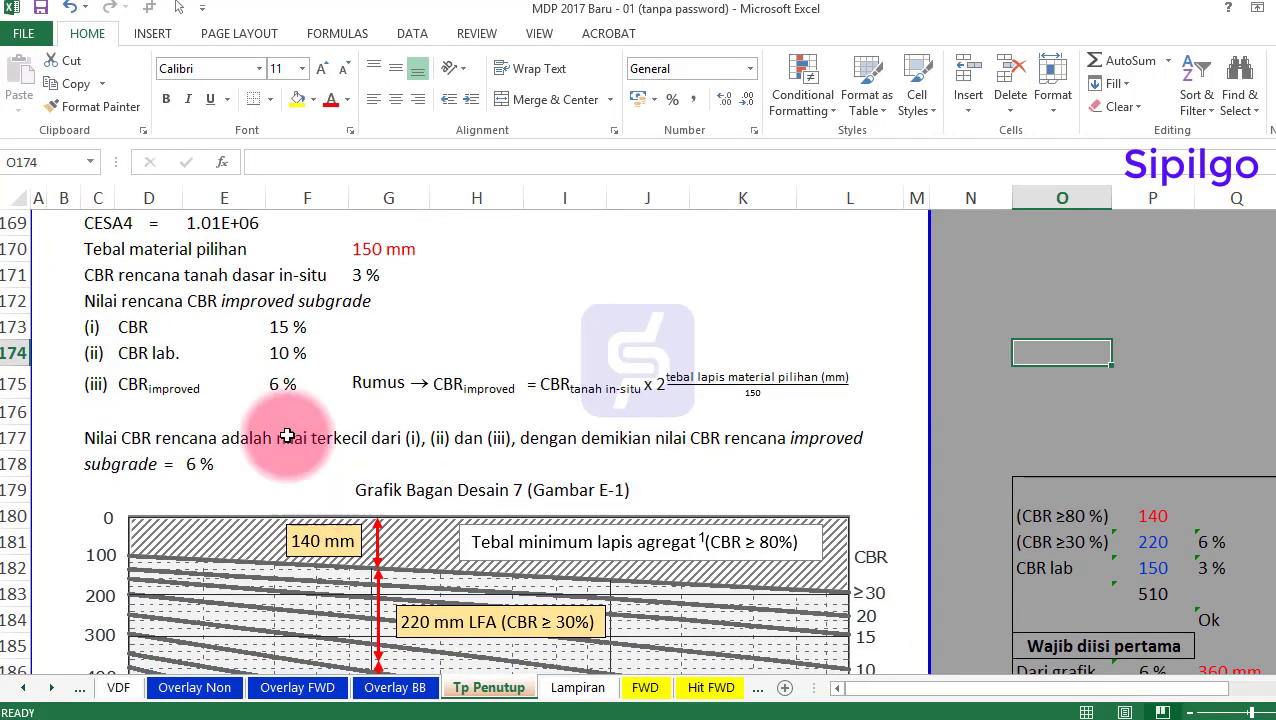
pyautogui.click(1050, 409)
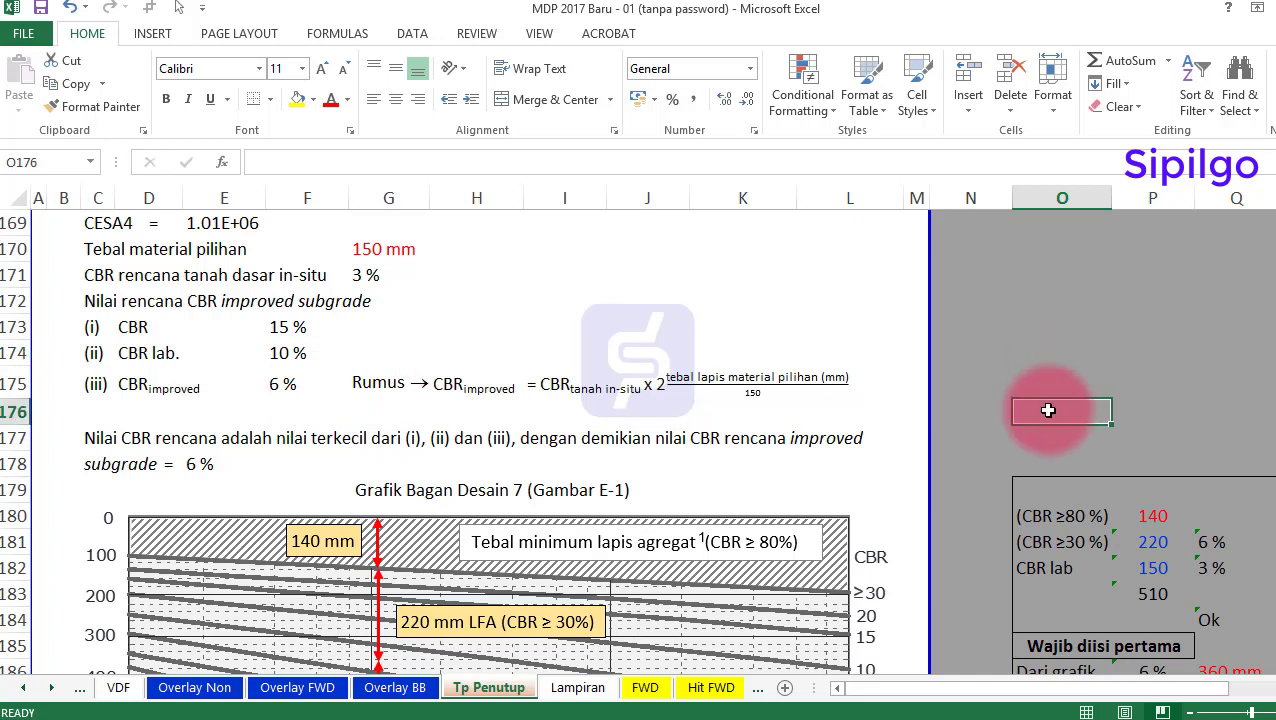
pyautogui.scroll(1, 1048, 410)
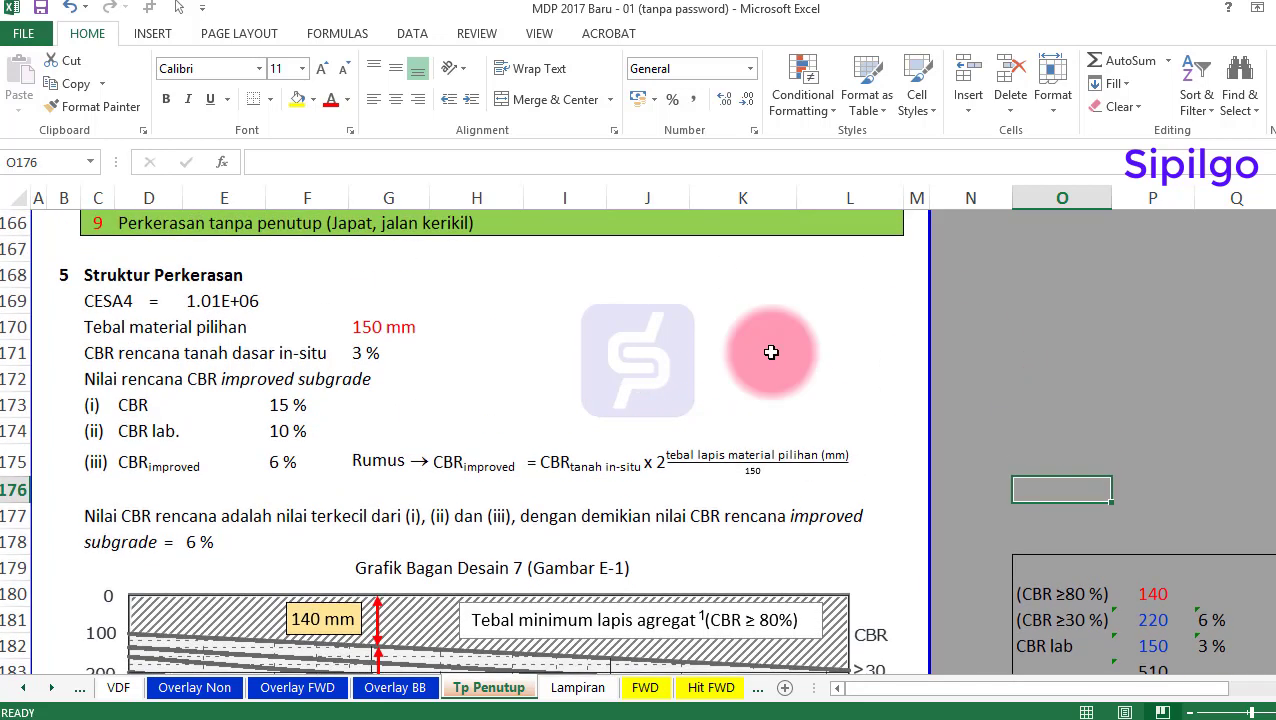
pyautogui.click(100, 301)
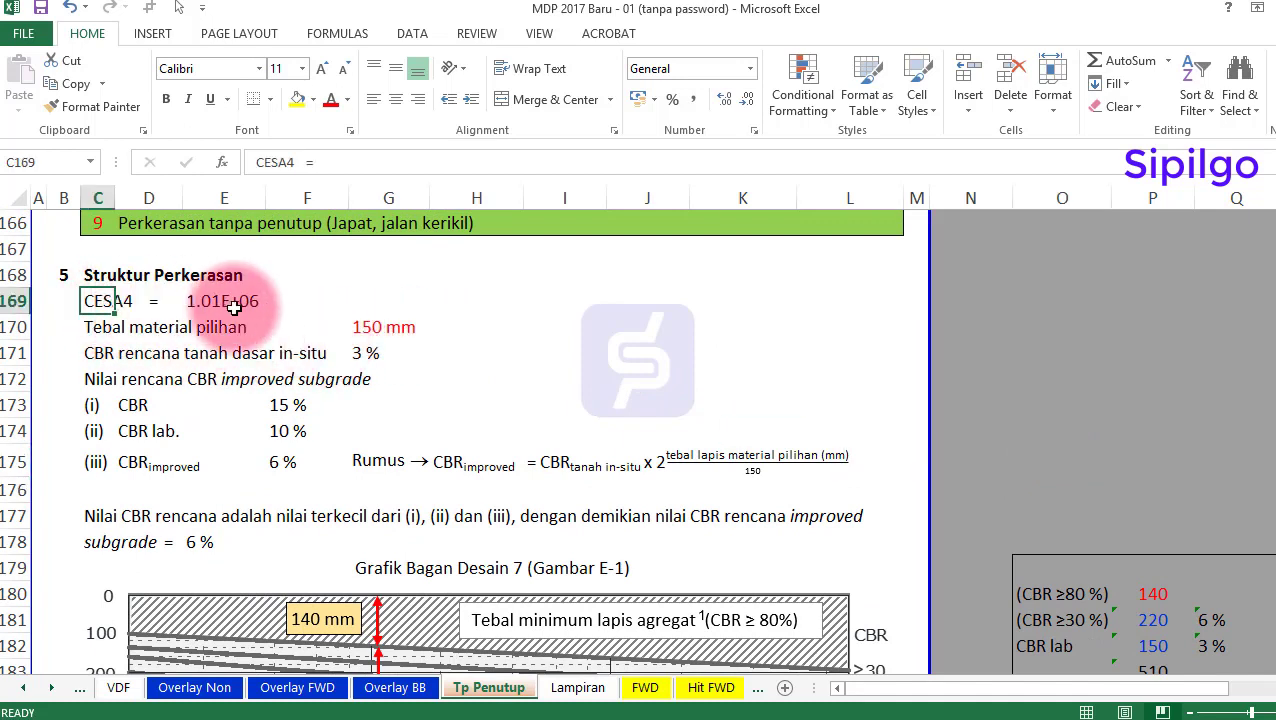
pyautogui.click(234, 308)
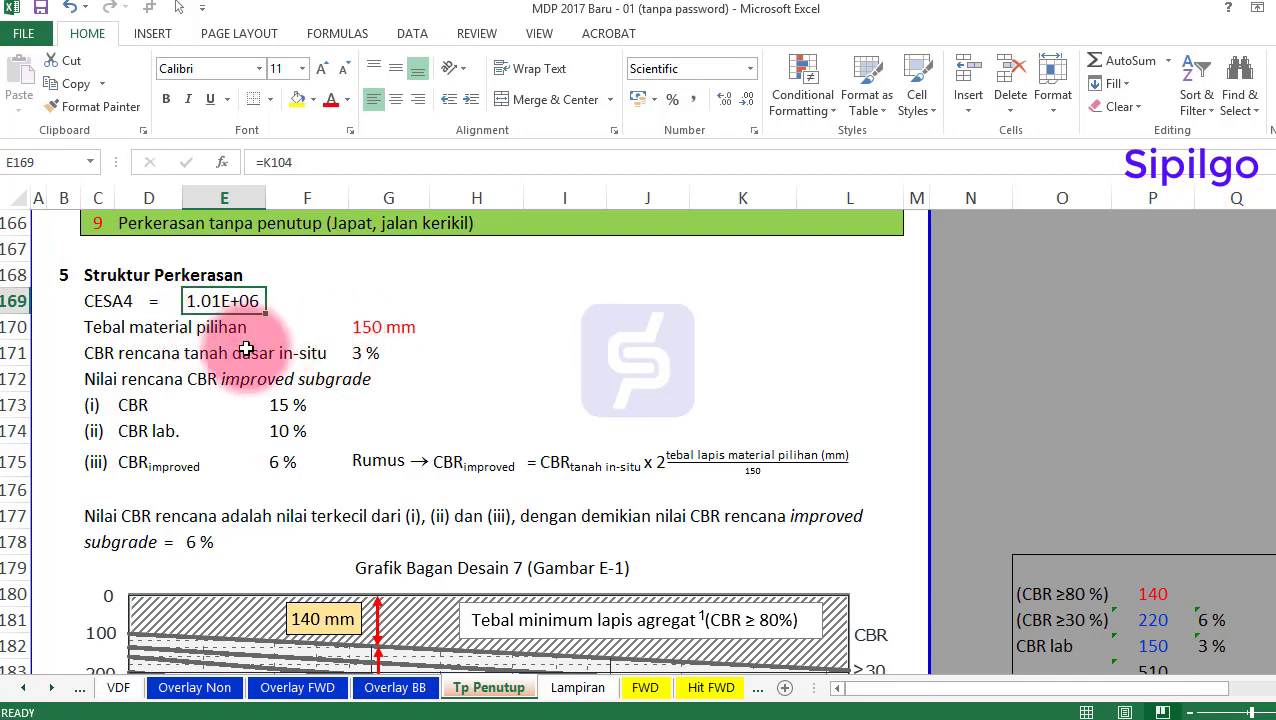
# Move the vertical blue line onto the Bagan Desain 7 chart, aligning it with the CESA4 load of 1.01E+06 on the horizontal axis
pyautogui.scroll(-5, 386, 409)
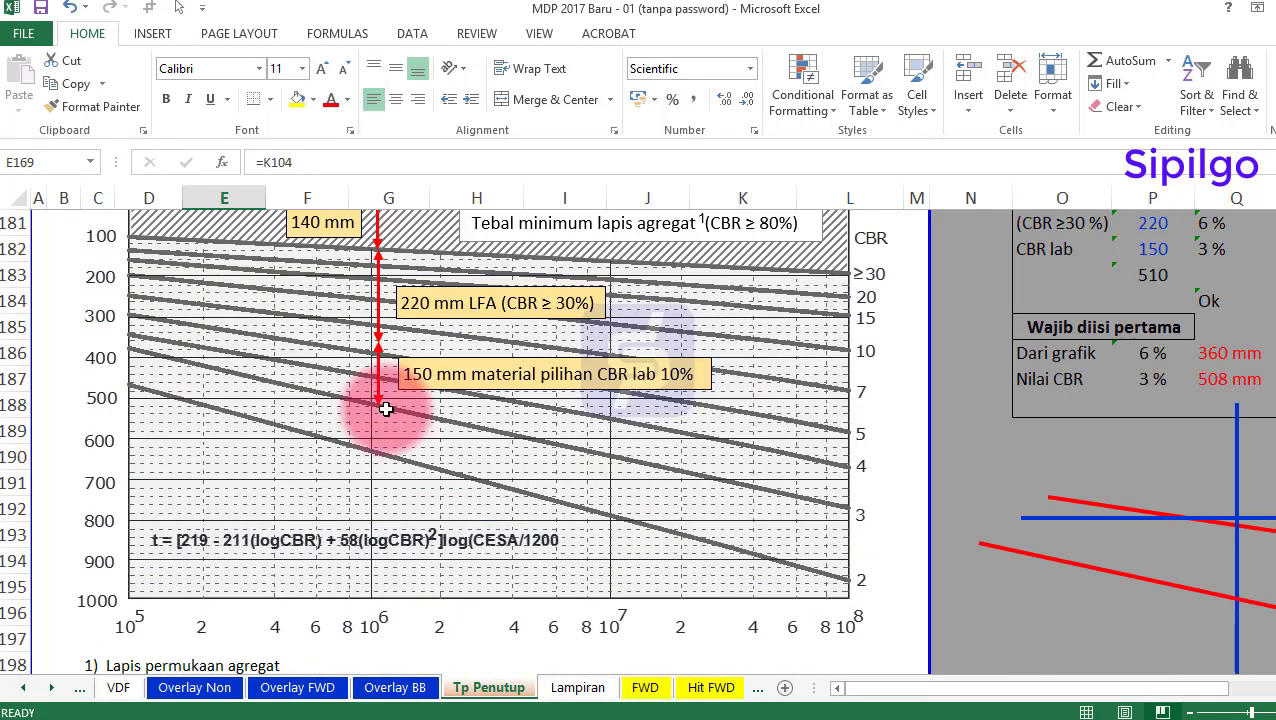
pyautogui.moveTo(1237, 484)
pyautogui.mouseDown()
pyautogui.moveTo(1040, 413)
pyautogui.moveTo(561, 357)
pyautogui.moveTo(898, 360)
pyautogui.moveTo(382, 305)
pyautogui.moveTo(697, 351)
pyautogui.mouseUp()
pyautogui.moveTo(697, 521); pyautogui.dragTo(444, 393)
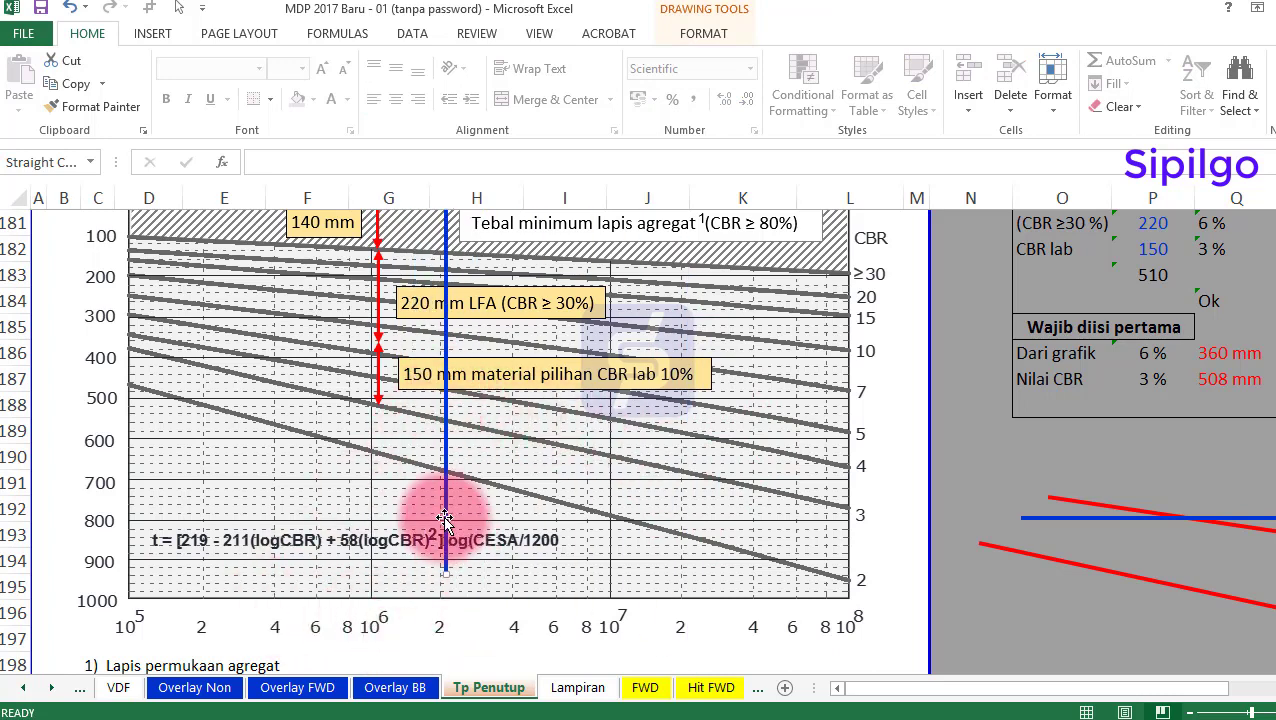
pyautogui.moveTo(442, 506); pyautogui.dragTo(422, 541)
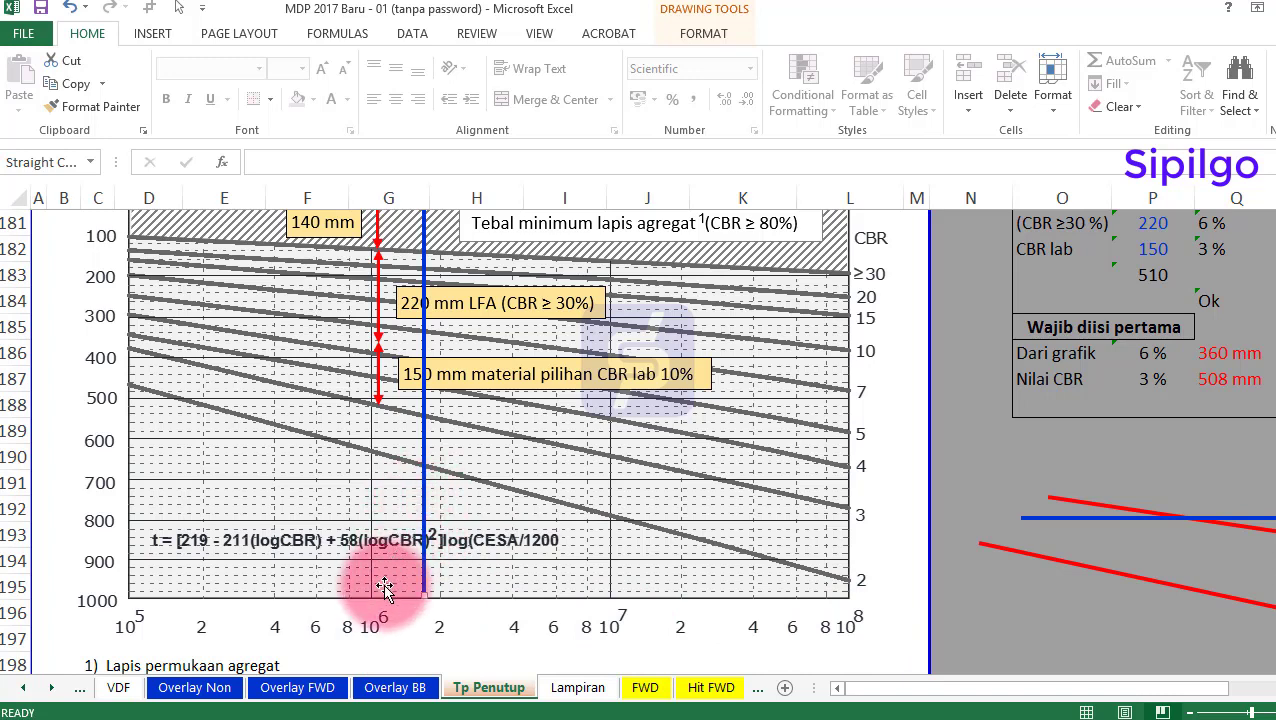
pyautogui.moveTo(425, 459); pyautogui.dragTo(384, 480)
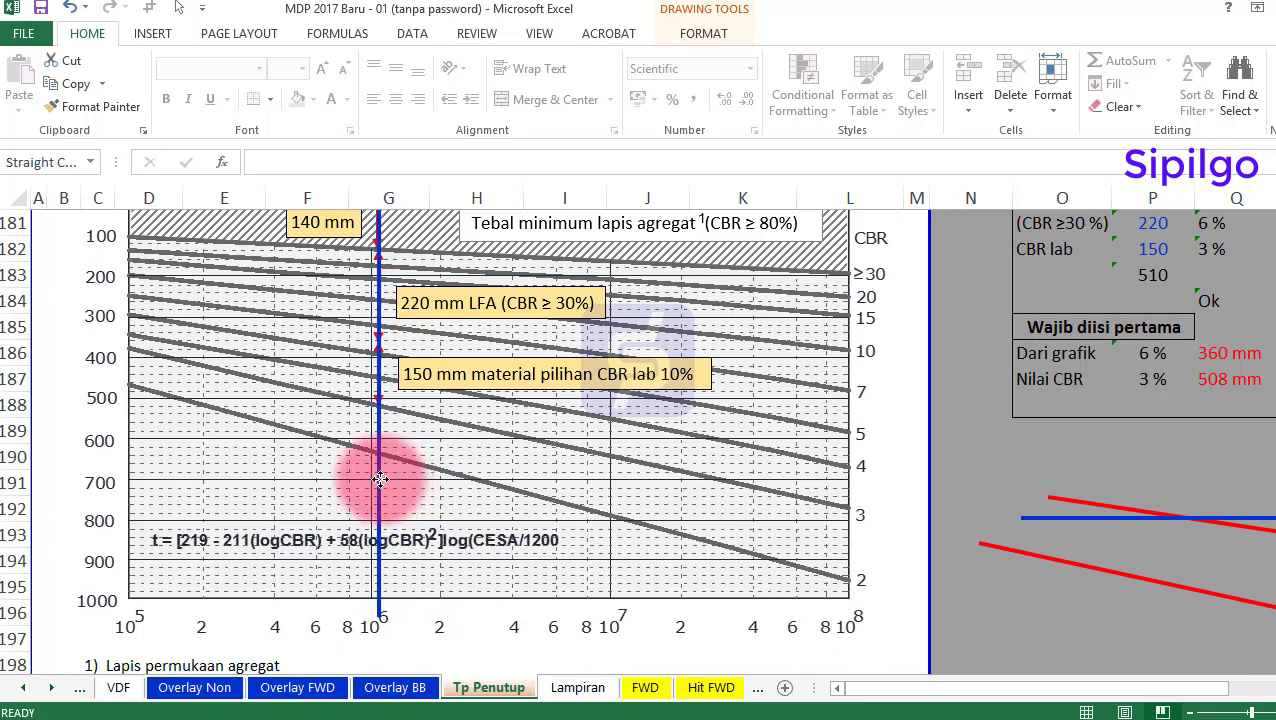
# Compare the vertical blue line's position on the chart with the CESA4 value in E169 and the CBR values above
pyautogui.scroll(4, 528, 608)
pyautogui.scroll(1, 270, 330)
pyautogui.click(212, 300)
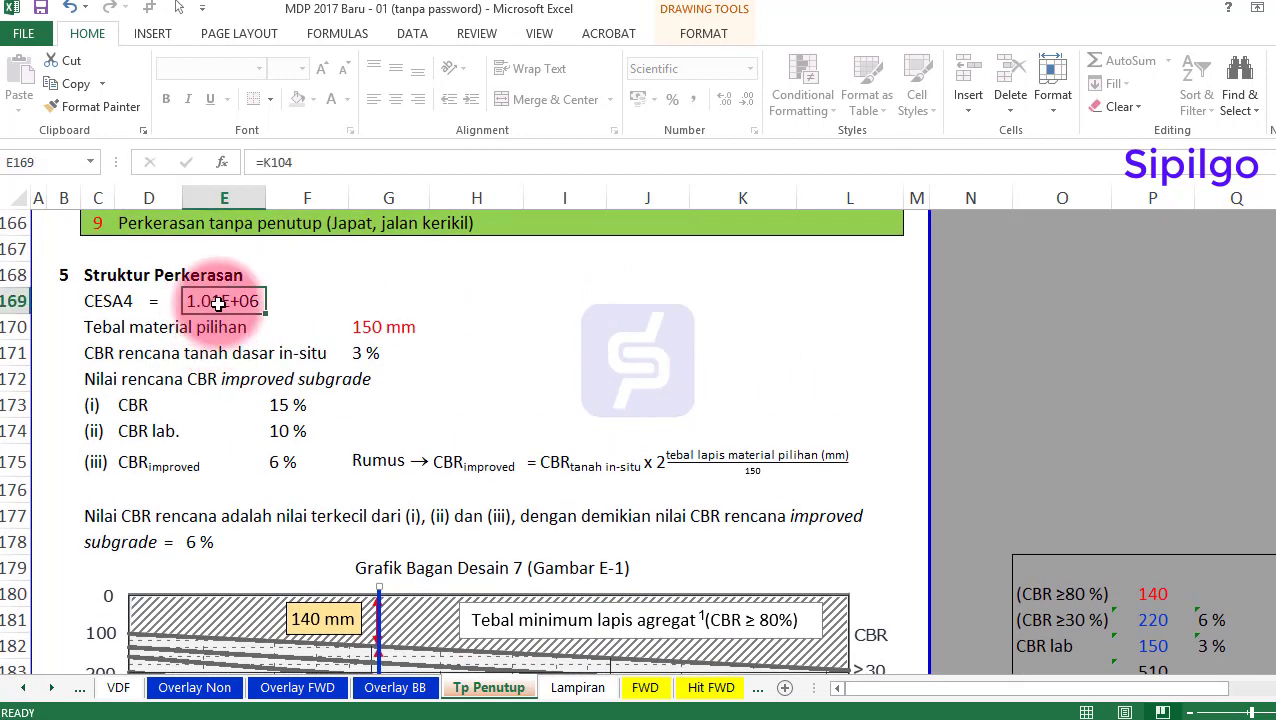
pyautogui.scroll(-3, 500, 495)
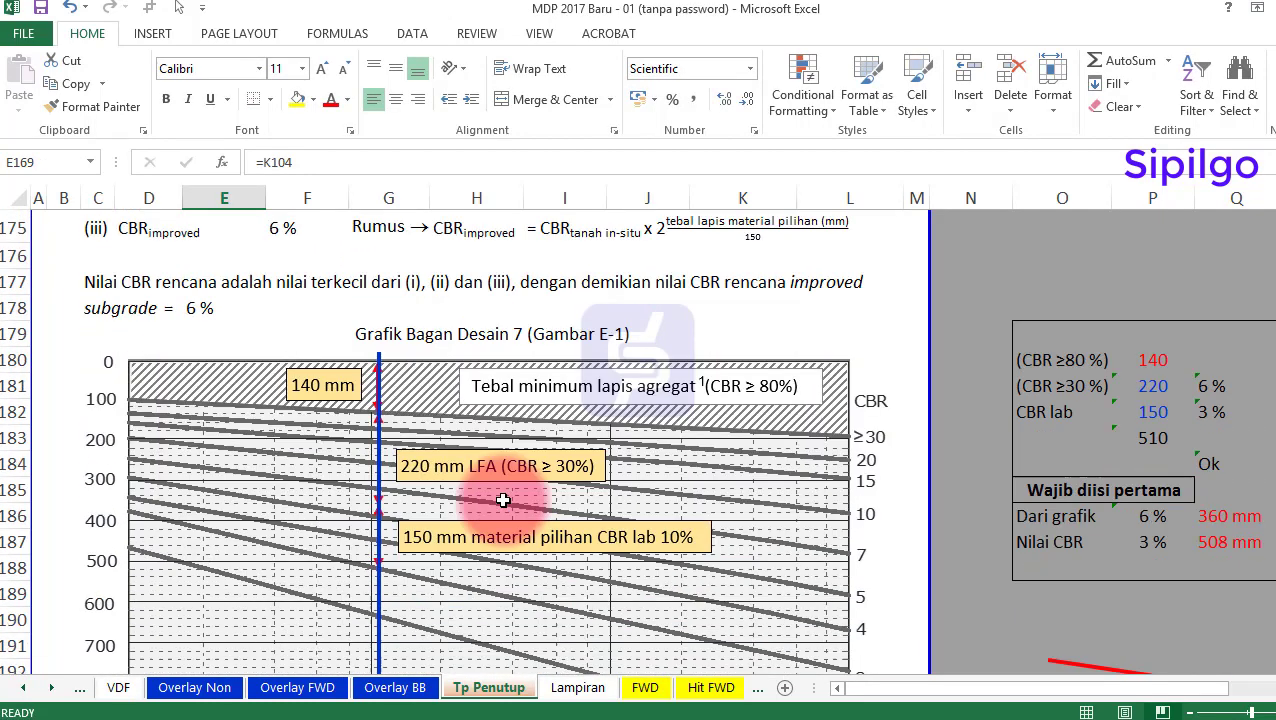
pyautogui.click(380, 585)
pyautogui.scroll(-4, 405, 575)
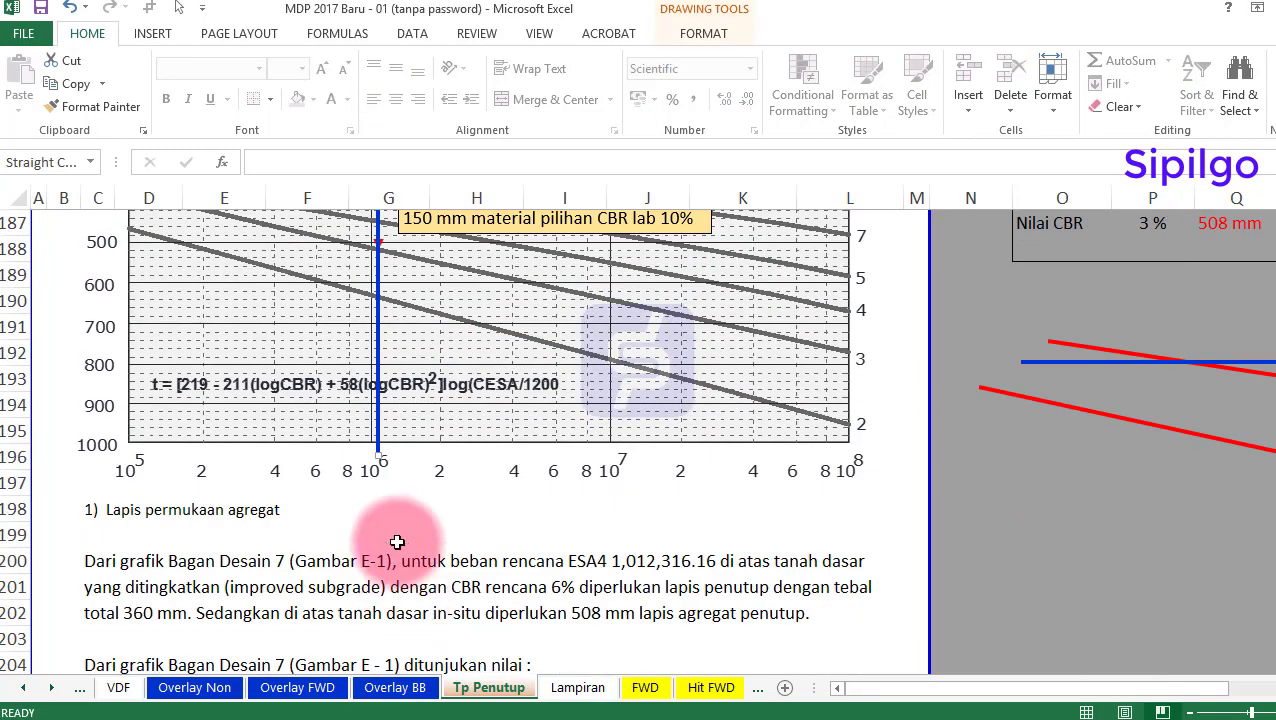
pyautogui.scroll(2, 410, 500)
pyautogui.scroll(2, 417, 519)
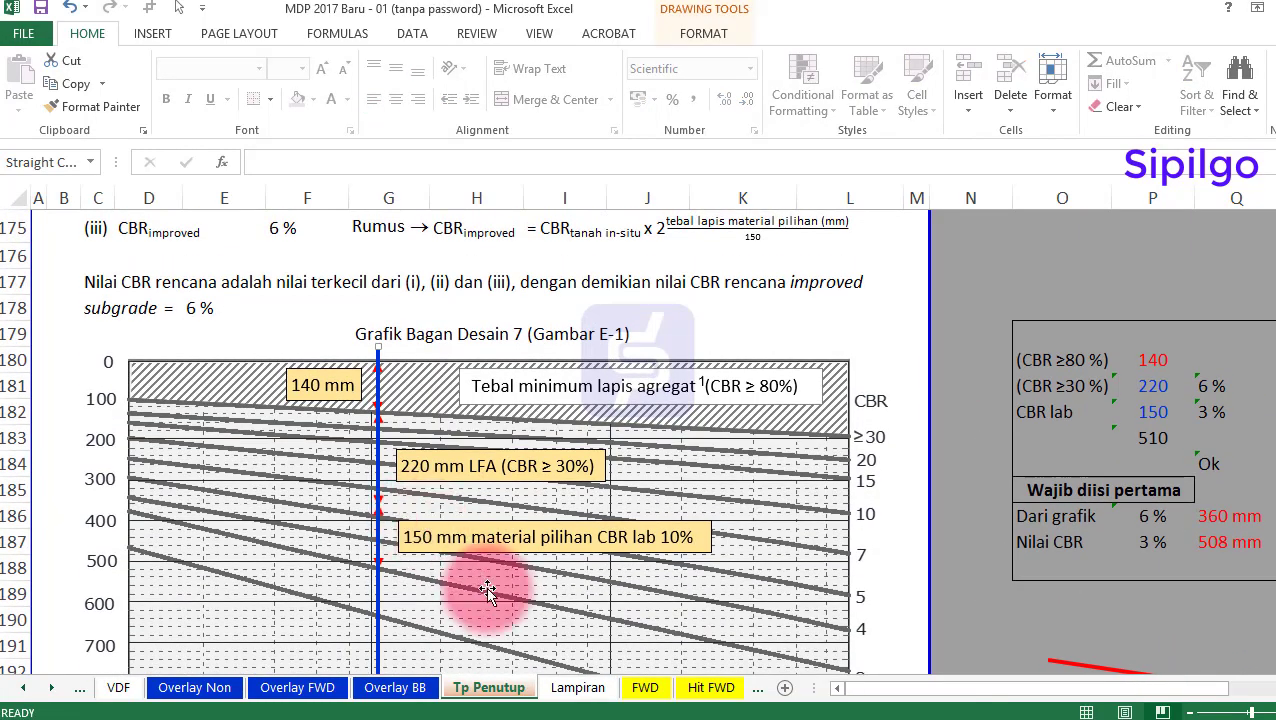
pyautogui.scroll(1, 487, 598)
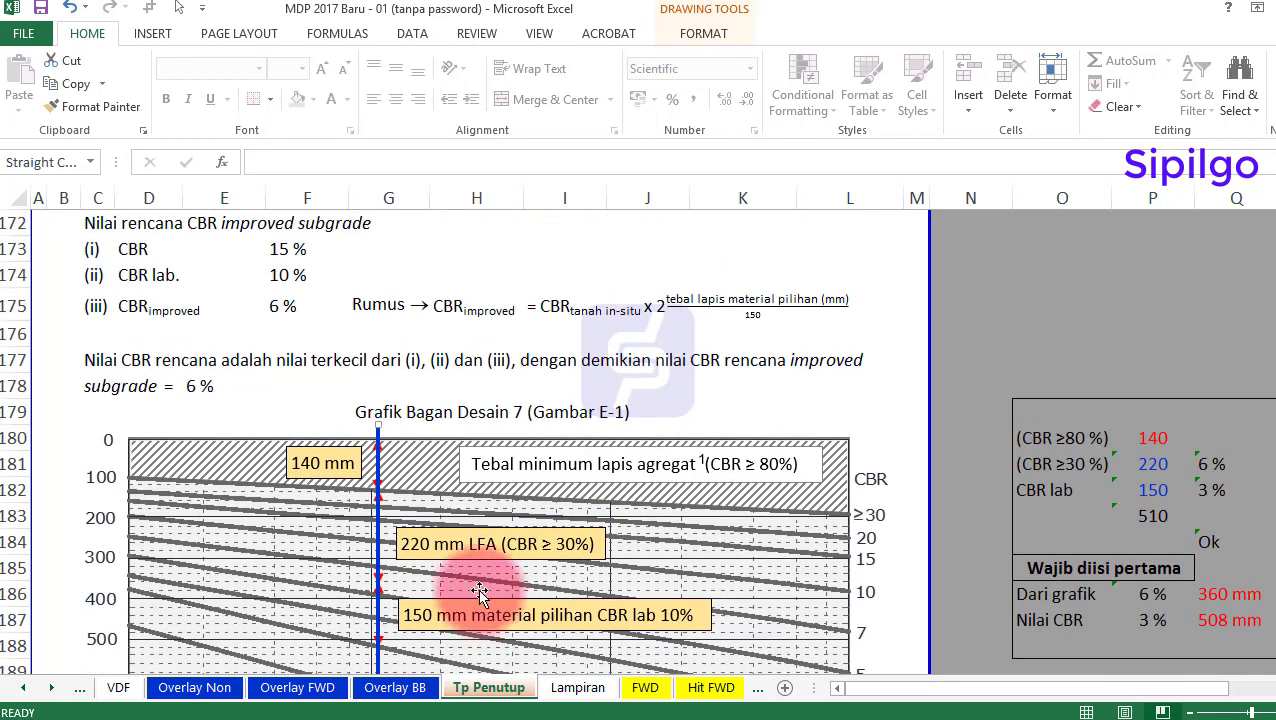
pyautogui.scroll(2, 395, 457)
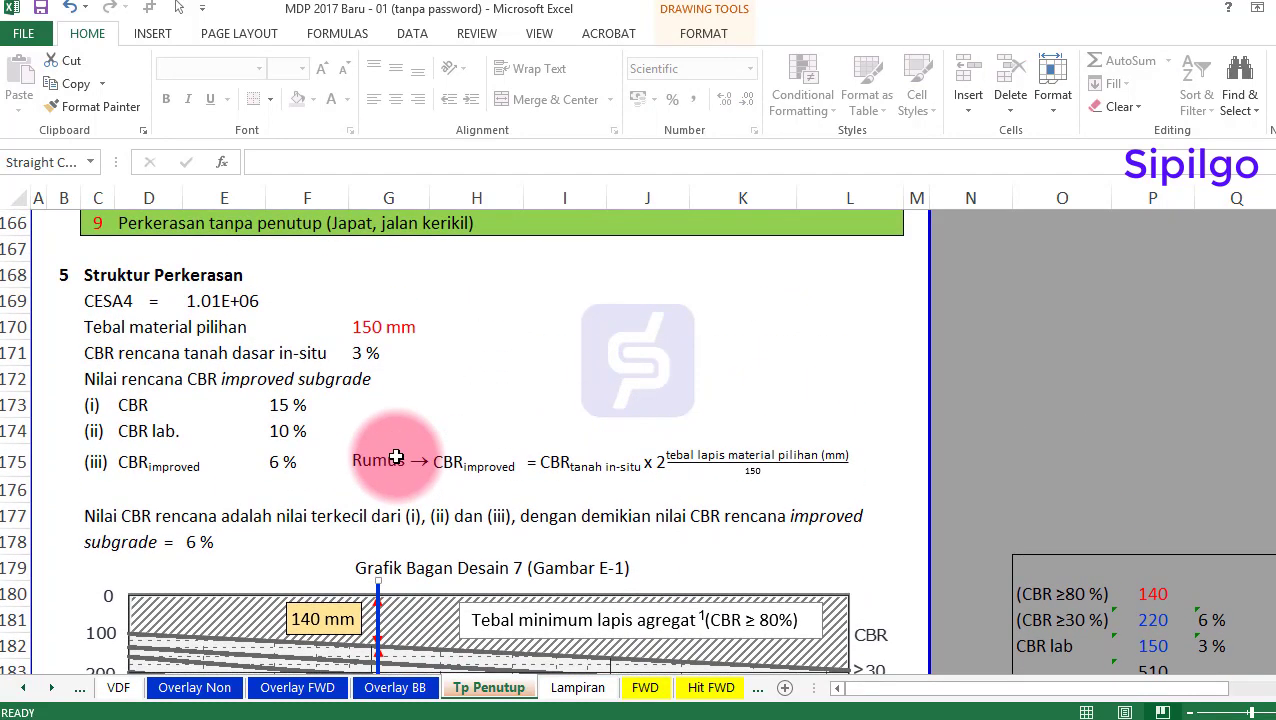
pyautogui.scroll(-2, 396, 457)
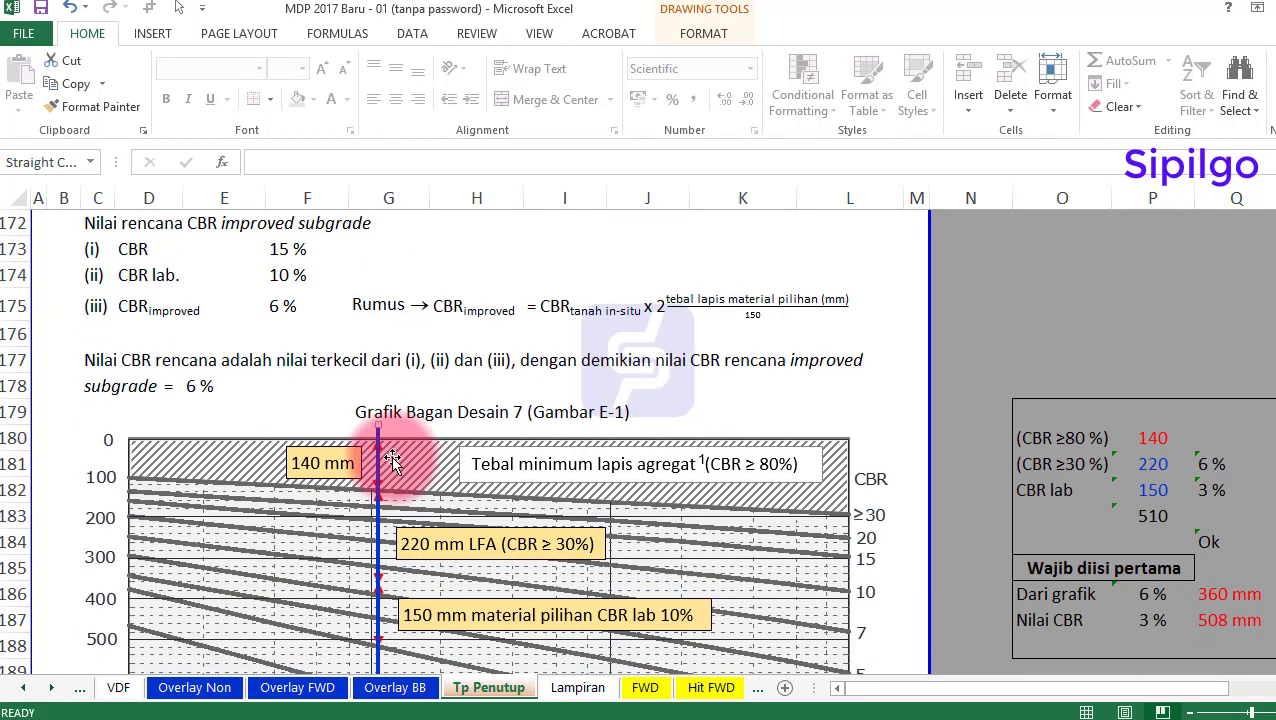
pyautogui.scroll(2, 393, 460)
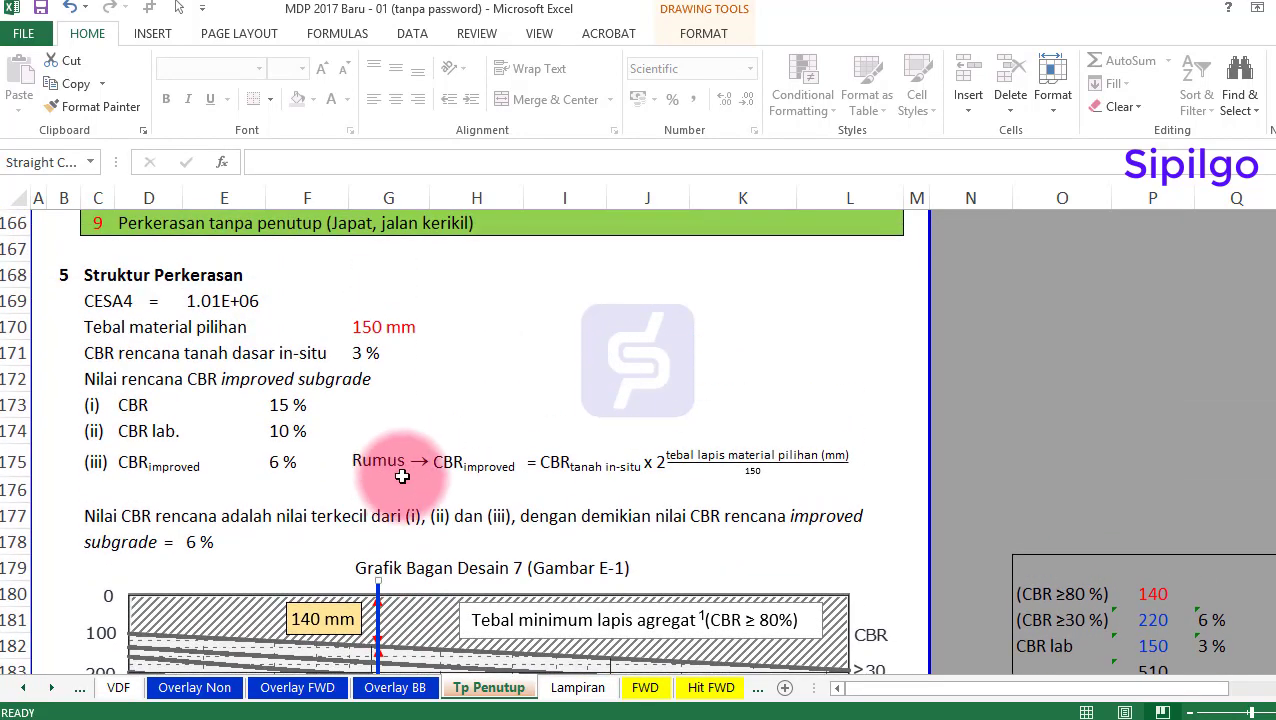
# Check the in-situ subgrade CBR in G171 and overlay the lower red line on the chart's matching CBR 3 curve
pyautogui.click(110, 358)
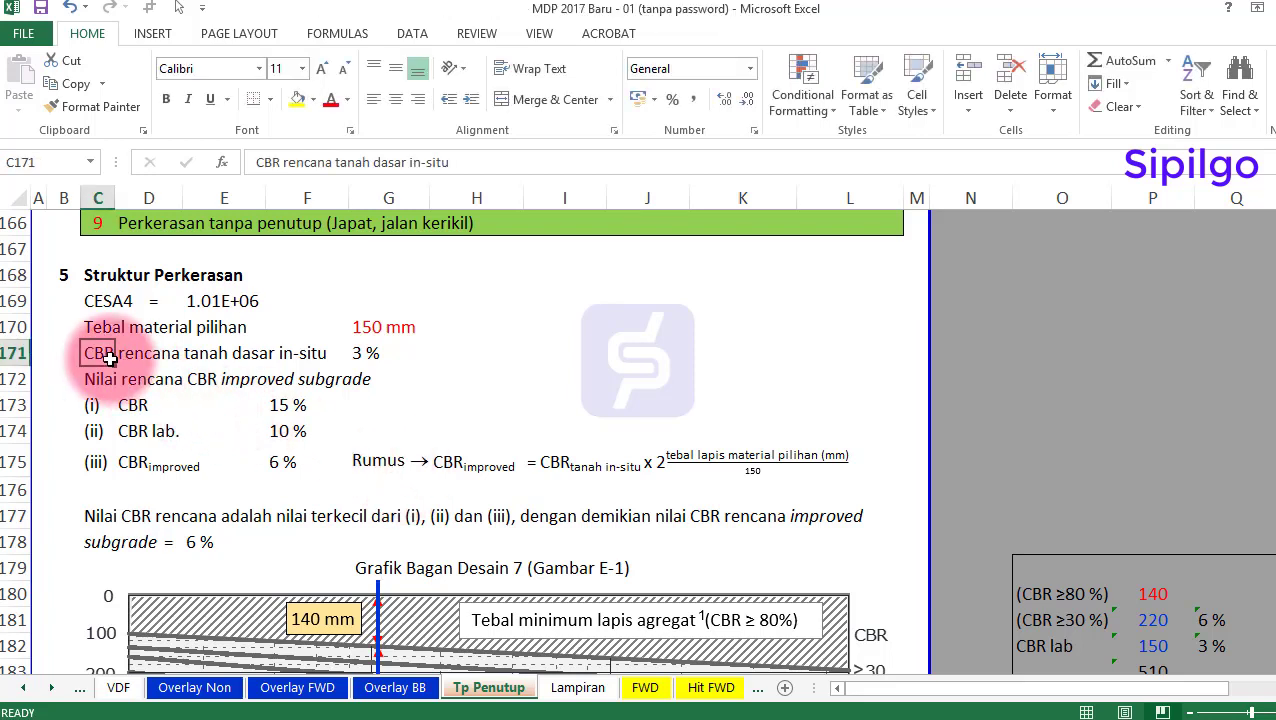
pyautogui.click(263, 360)
pyautogui.click(372, 353)
pyautogui.scroll(-5, 524, 418)
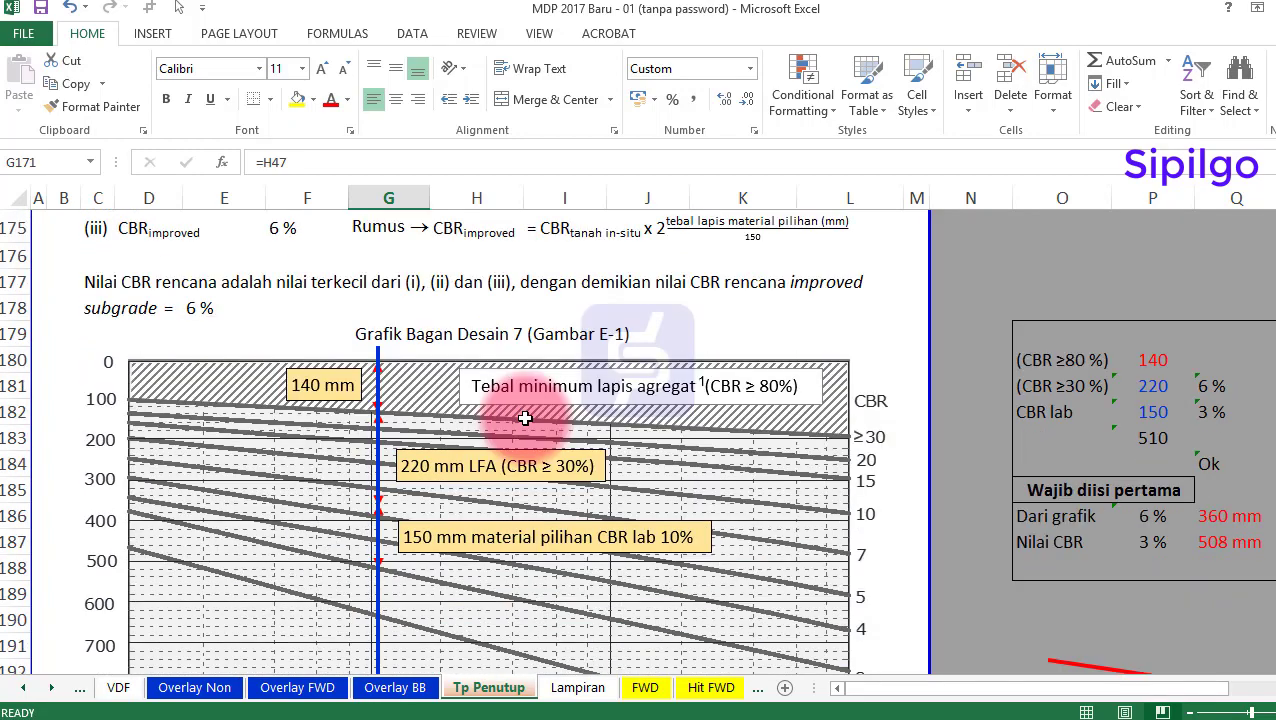
pyautogui.scroll(1, 527, 420)
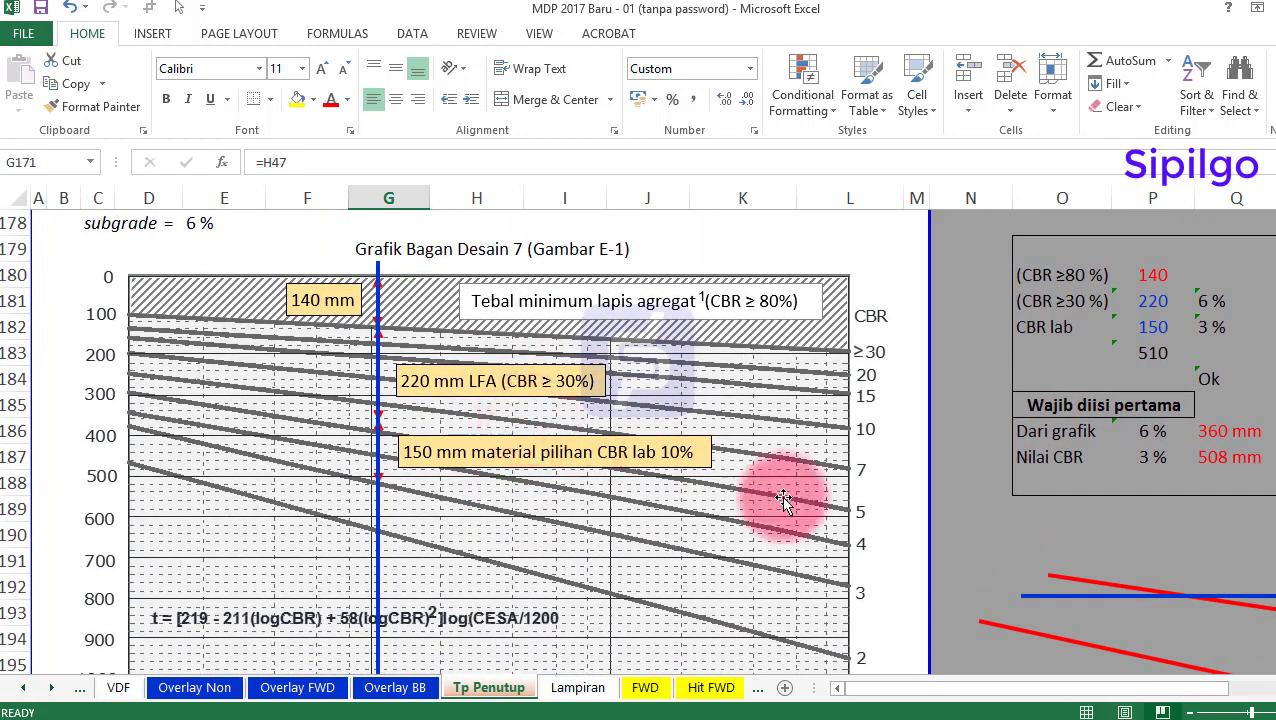
pyautogui.moveTo(1070, 640); pyautogui.dragTo(229, 450)
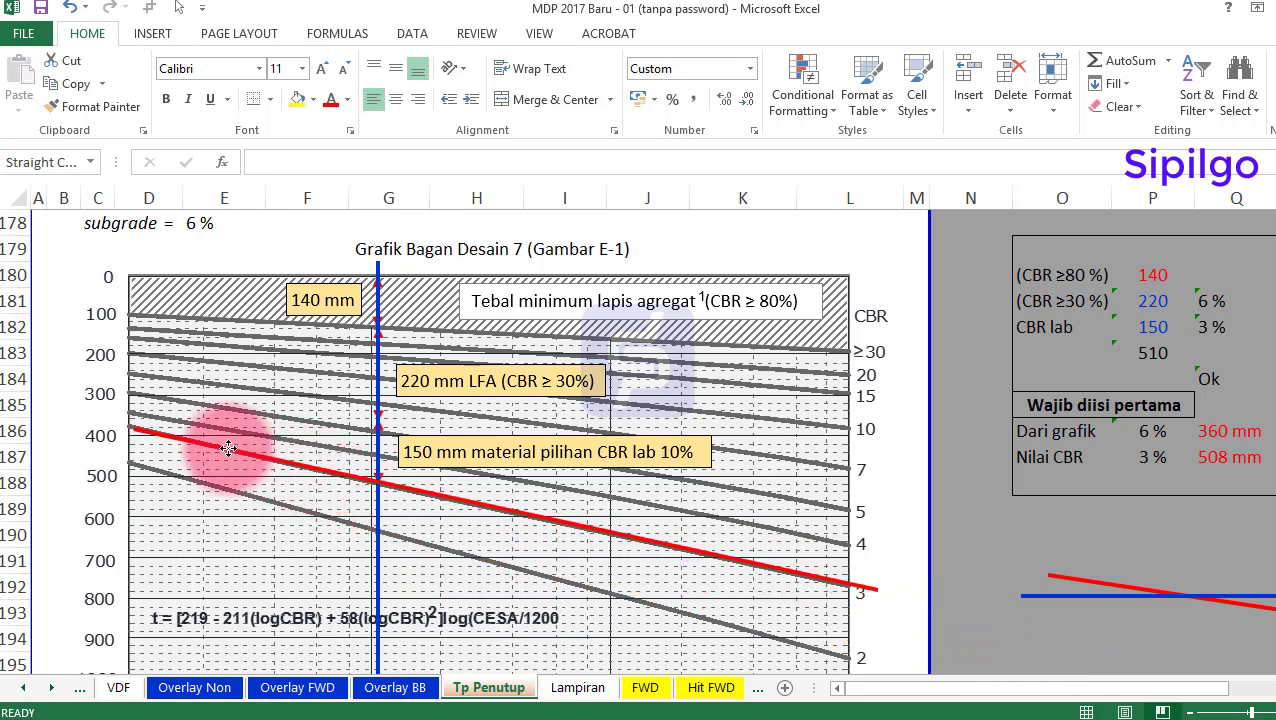
pyautogui.click(219, 447)
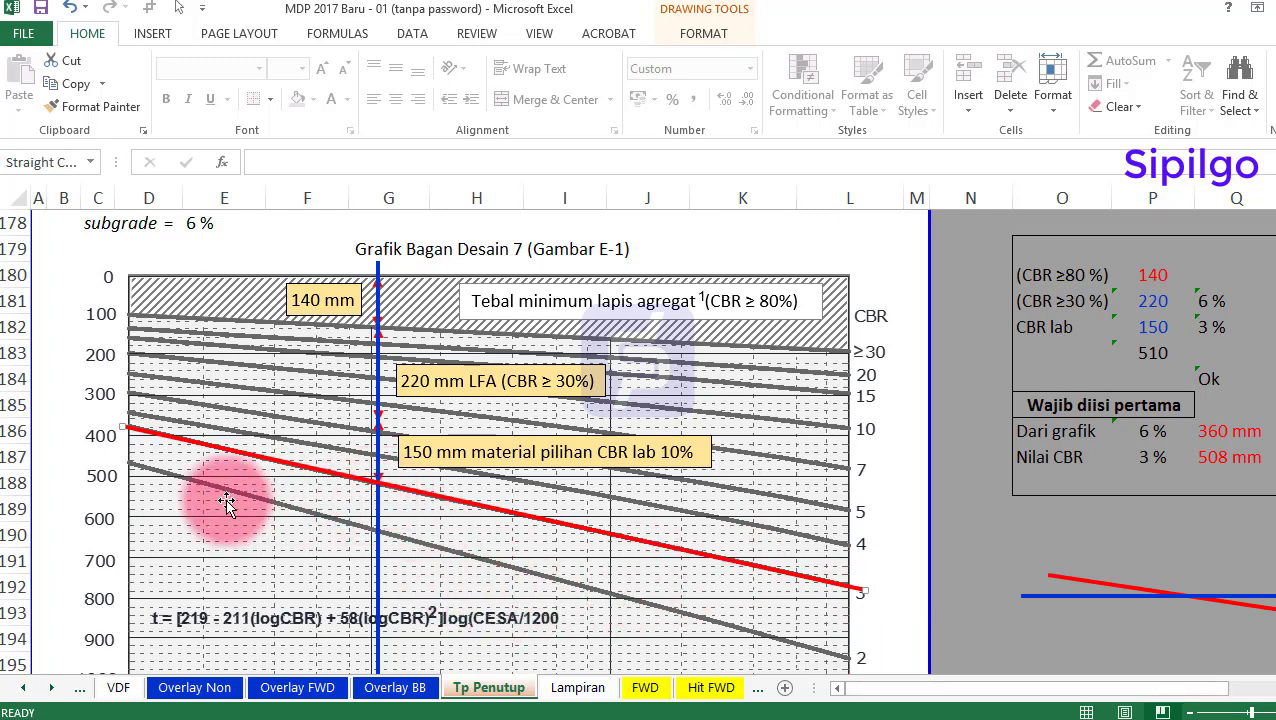
# Move the horizontal blue line to where the red and vertical blue lines cross, and compare its thickness reading with Q187
pyautogui.moveTo(1111, 593); pyautogui.dragTo(165, 485)
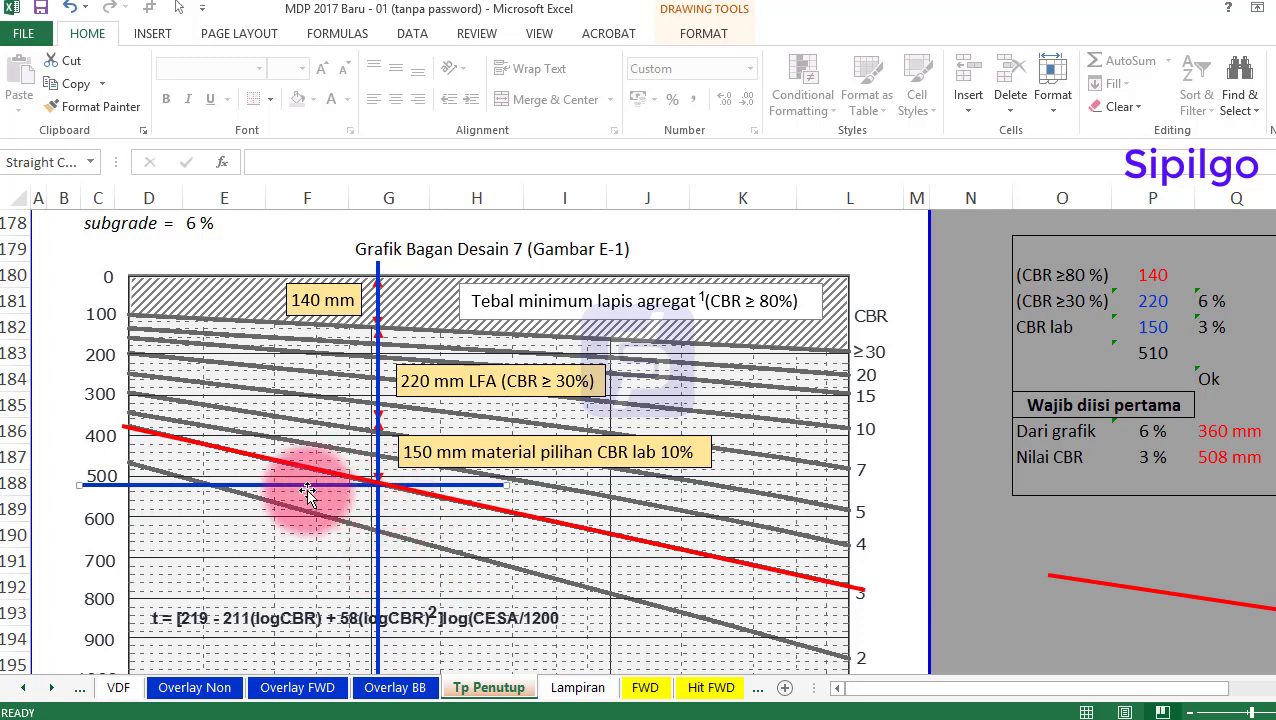
pyautogui.moveTo(308, 494); pyautogui.dragTo(302, 491)
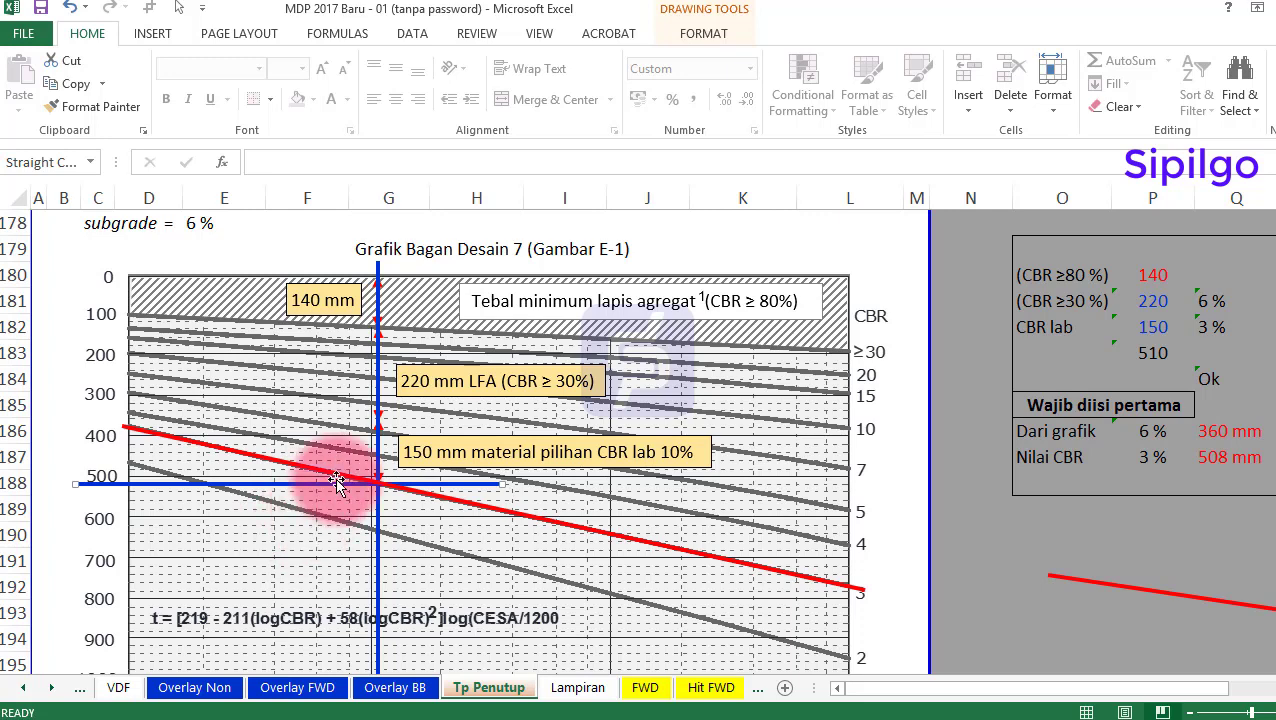
pyautogui.click(1220, 462)
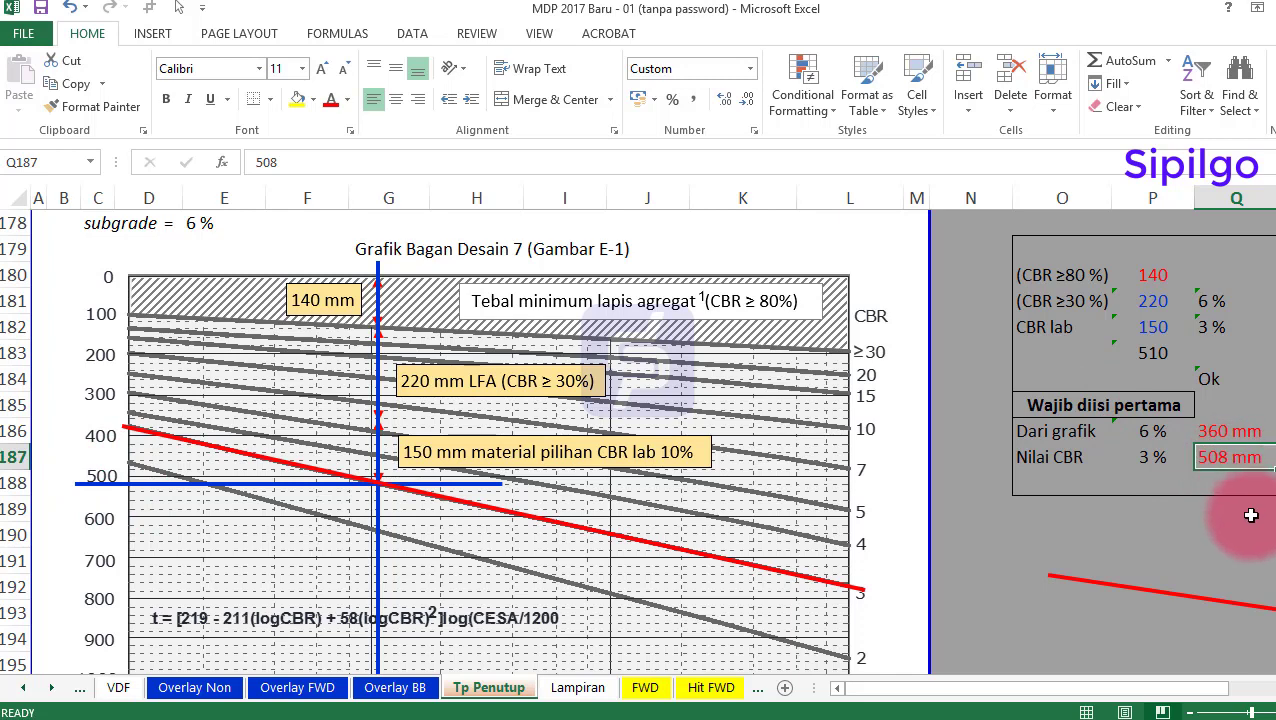
pyautogui.click(1022, 404)
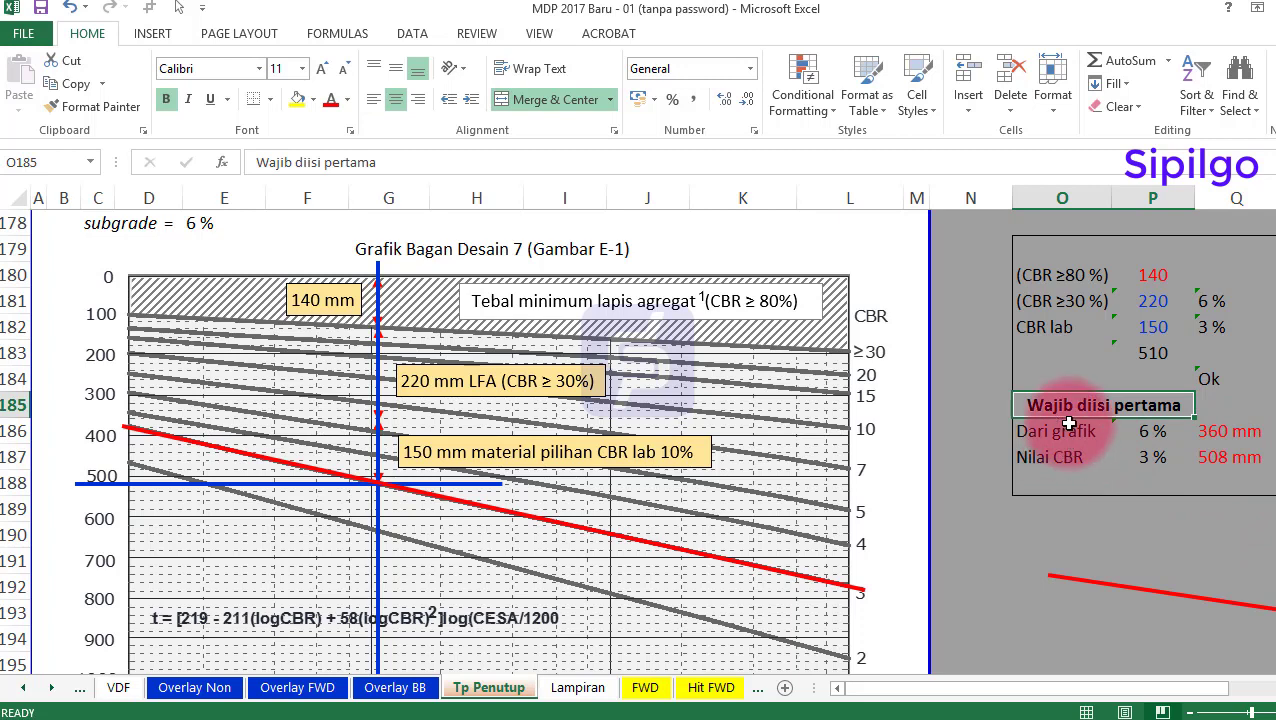
pyautogui.click(1227, 457)
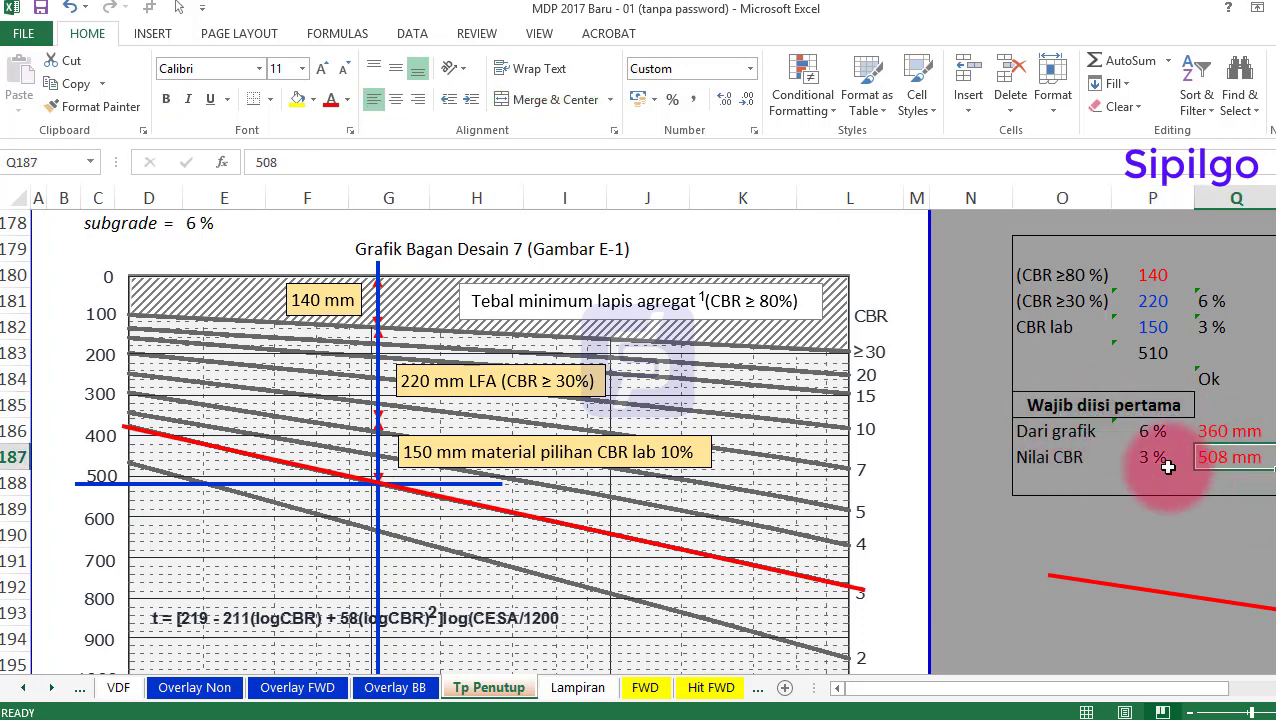
pyautogui.click(450, 485)
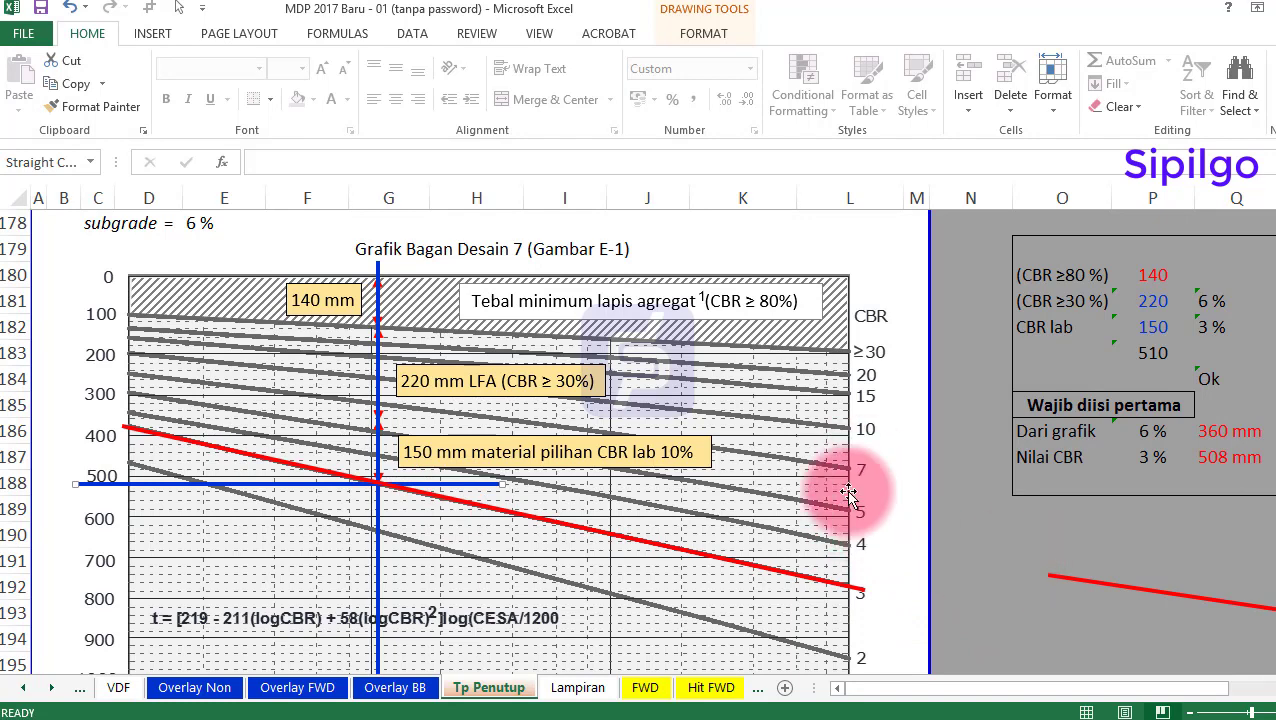
# Move the second red line onto the Bagan Desain 7 chart, placing it between the CBR 5 and CBR 7 curves for CBR 6
pyautogui.moveTo(1135, 588); pyautogui.dragTo(216, 423)
pyautogui.click(203, 405)
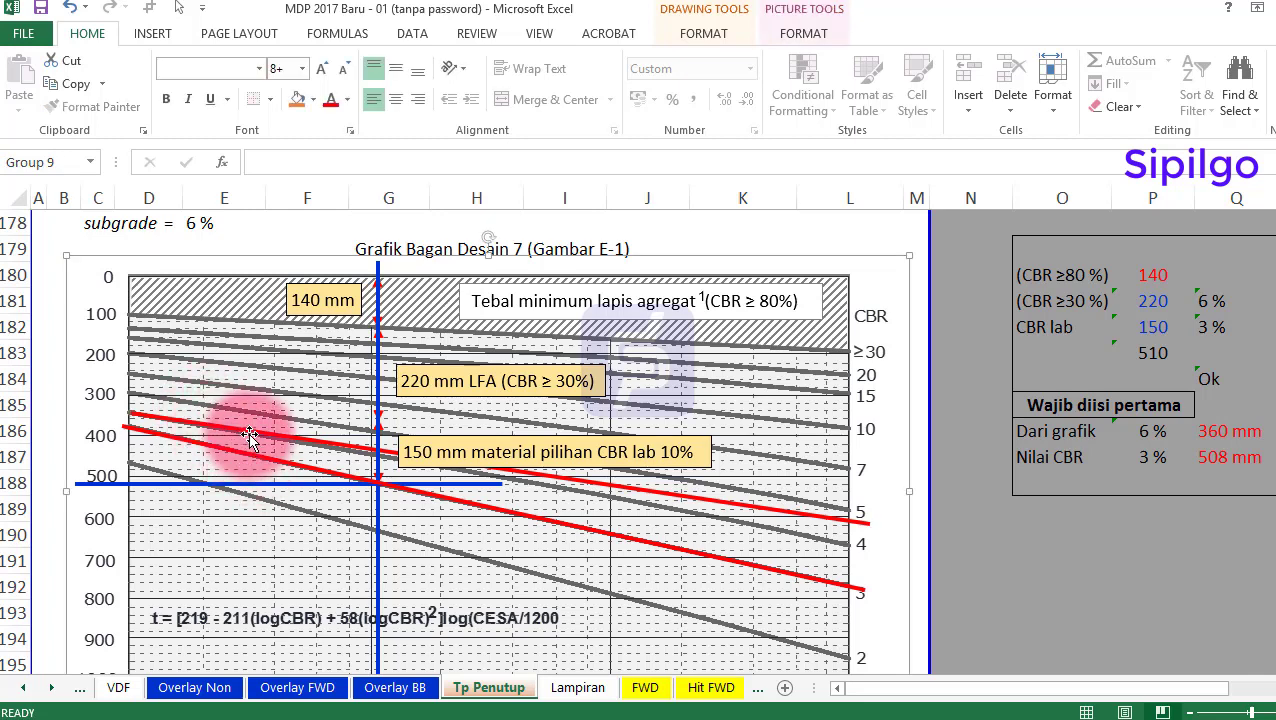
pyautogui.click(911, 527)
pyautogui.click(192, 421)
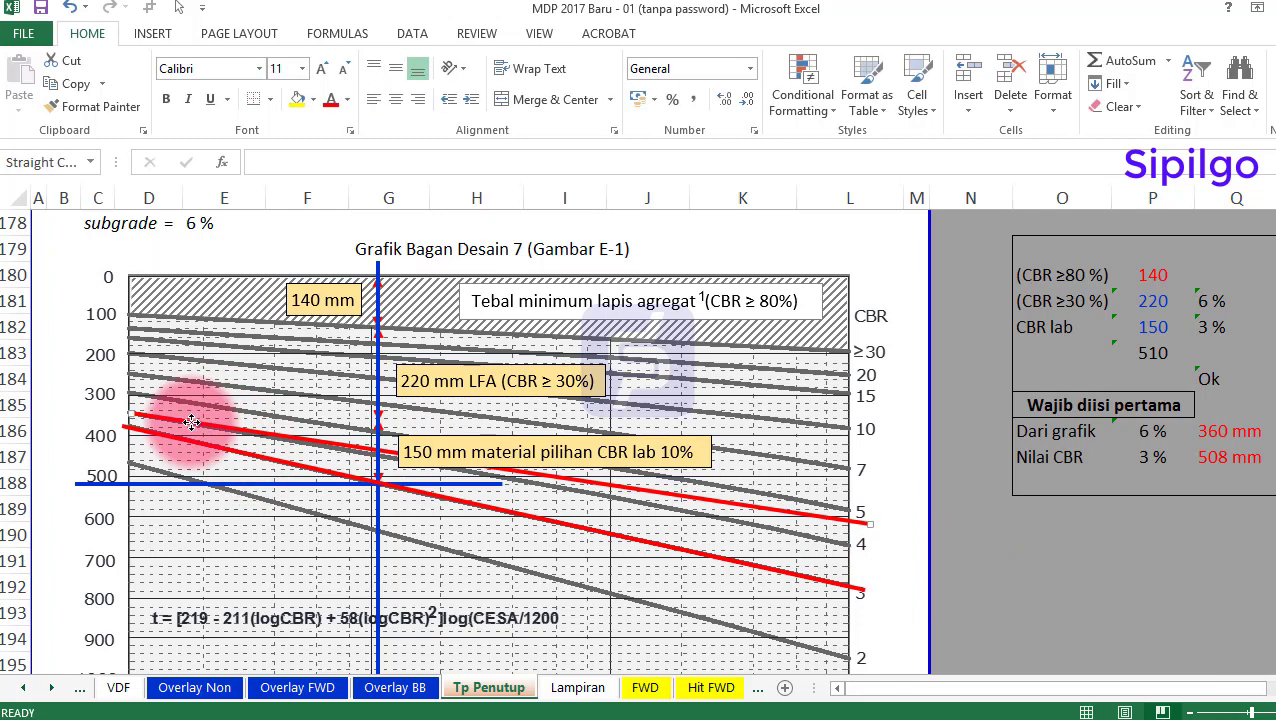
pyautogui.moveTo(192, 421); pyautogui.dragTo(189, 396)
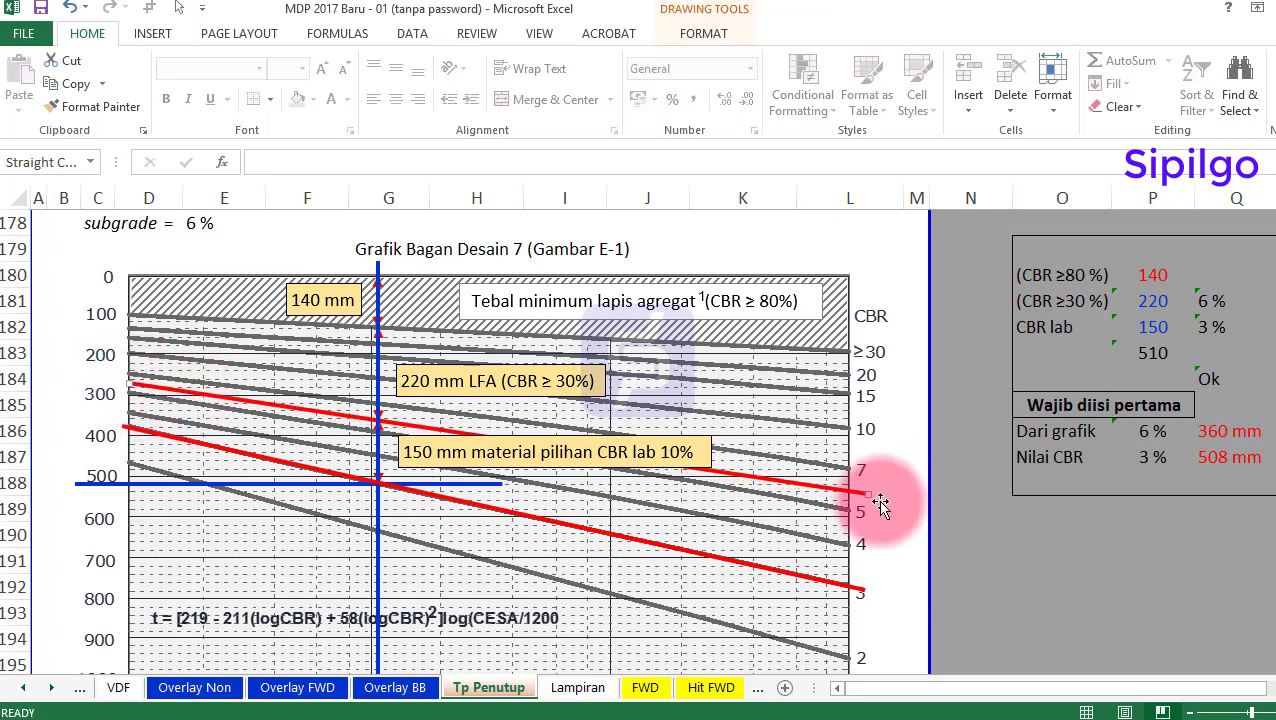
pyautogui.moveTo(866, 490); pyautogui.dragTo(860, 488)
pyautogui.click(1082, 618)
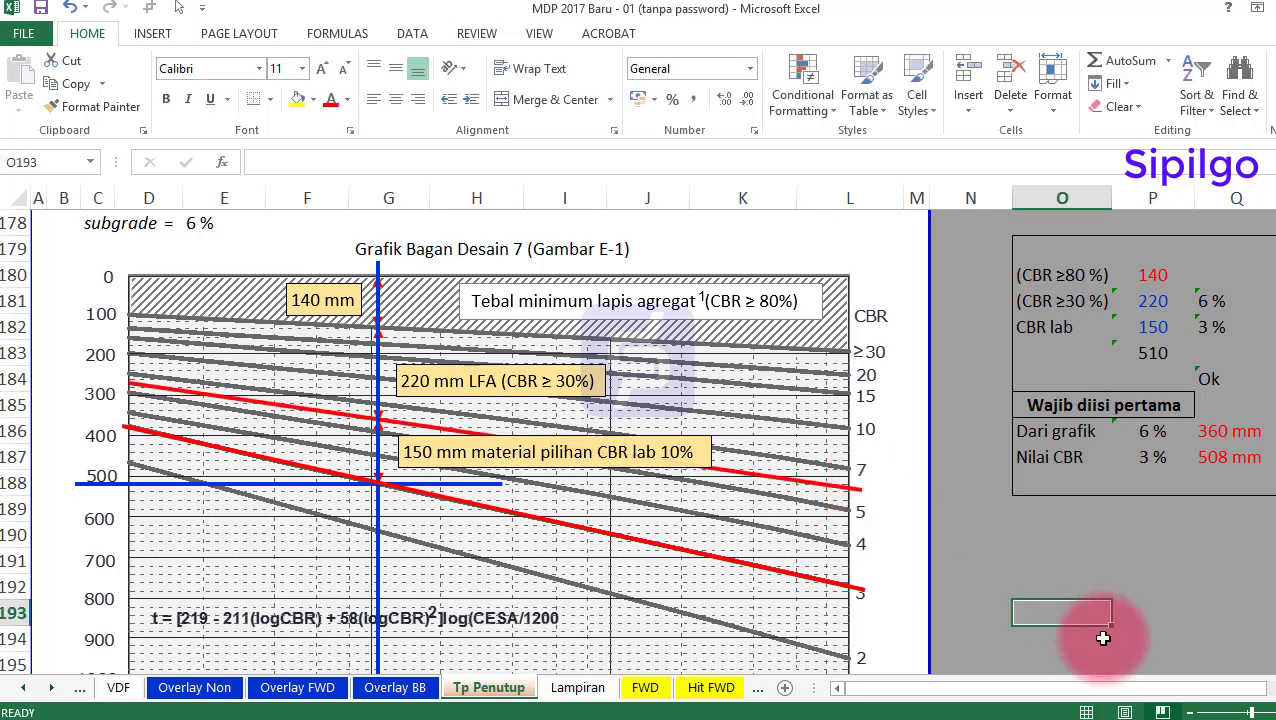
# Move the horizontal blue line to where the upper red and vertical blue lines cross, and compare its thickness reading with Q186 and Q187
pyautogui.click(245, 485)
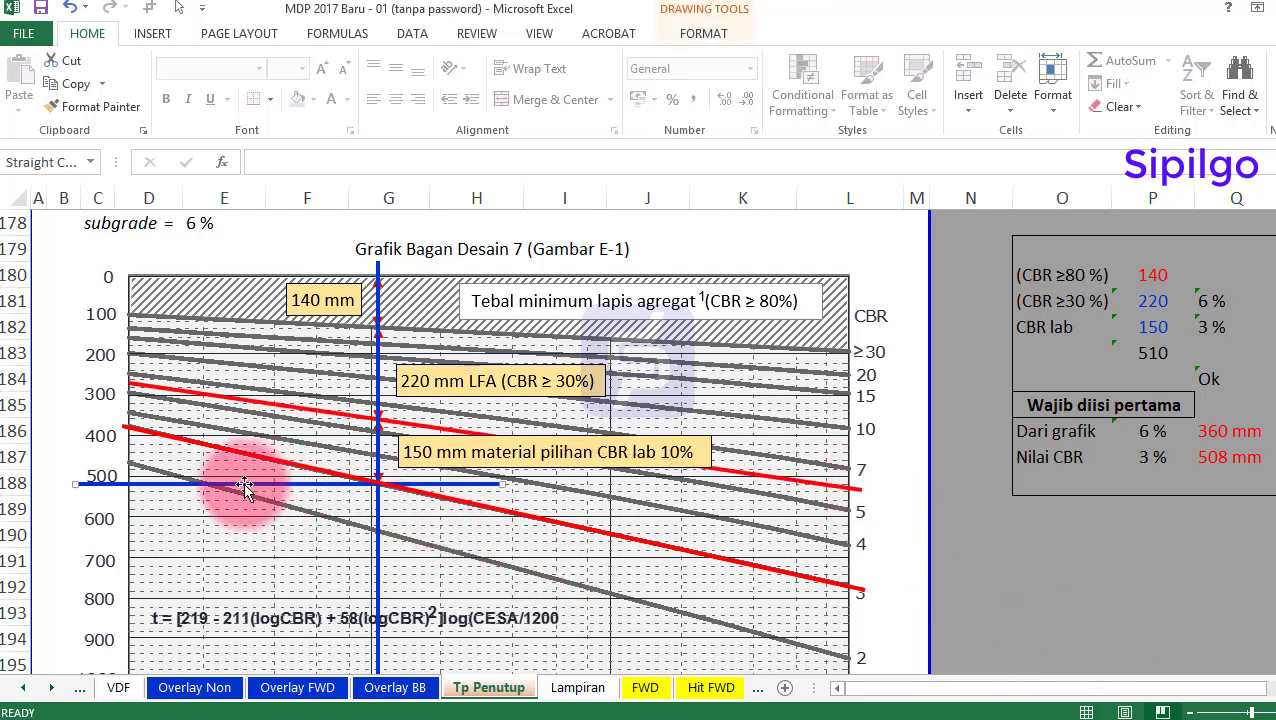
pyautogui.moveTo(245, 485); pyautogui.dragTo(240, 422)
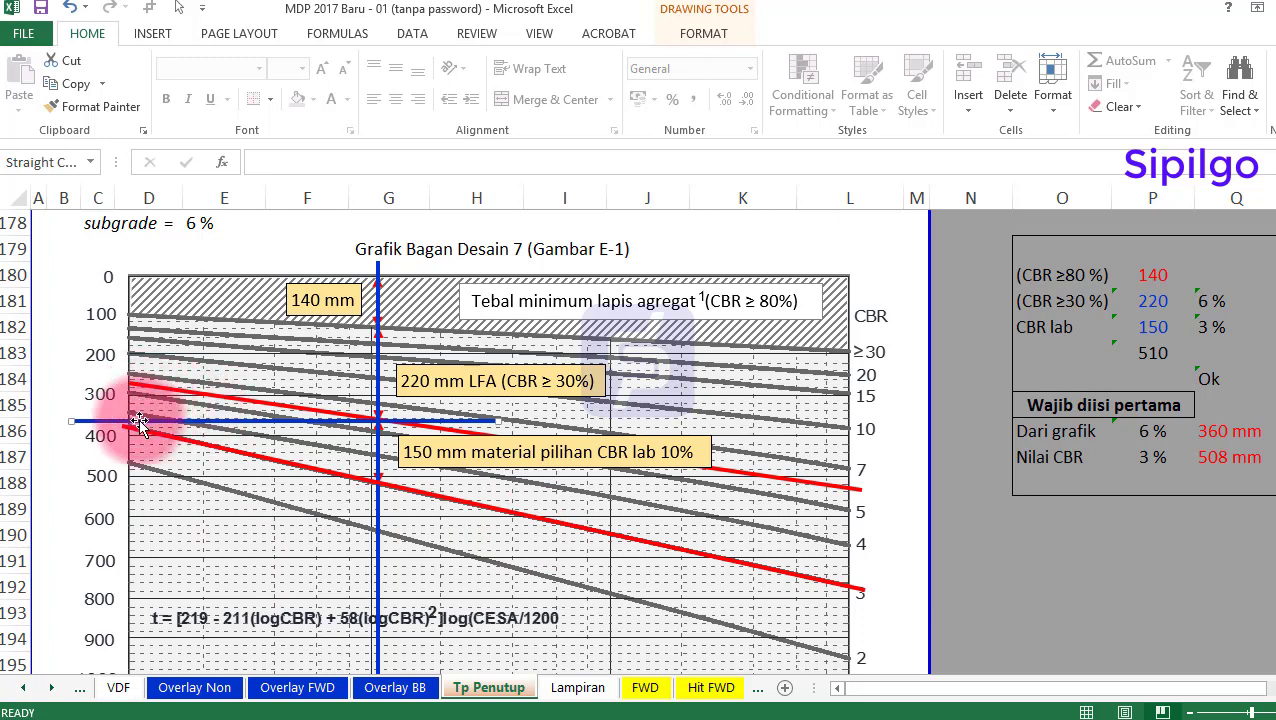
pyautogui.click(1205, 435)
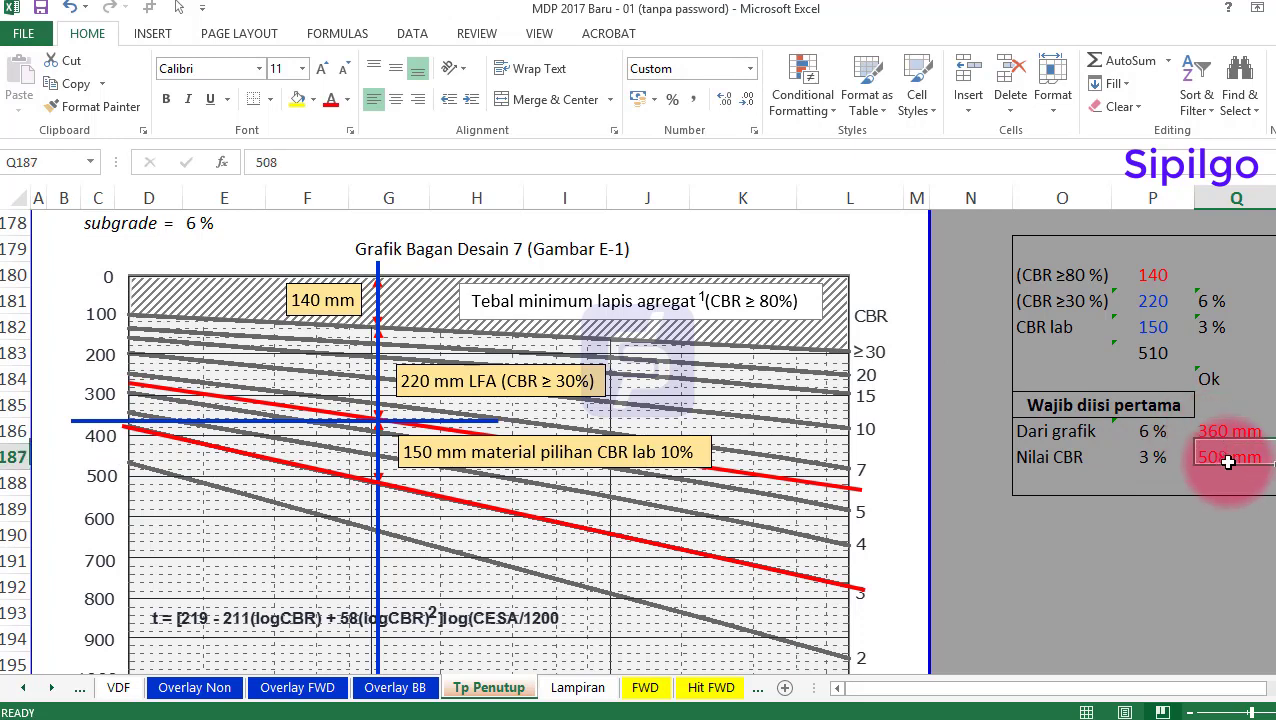
pyautogui.click(1240, 457)
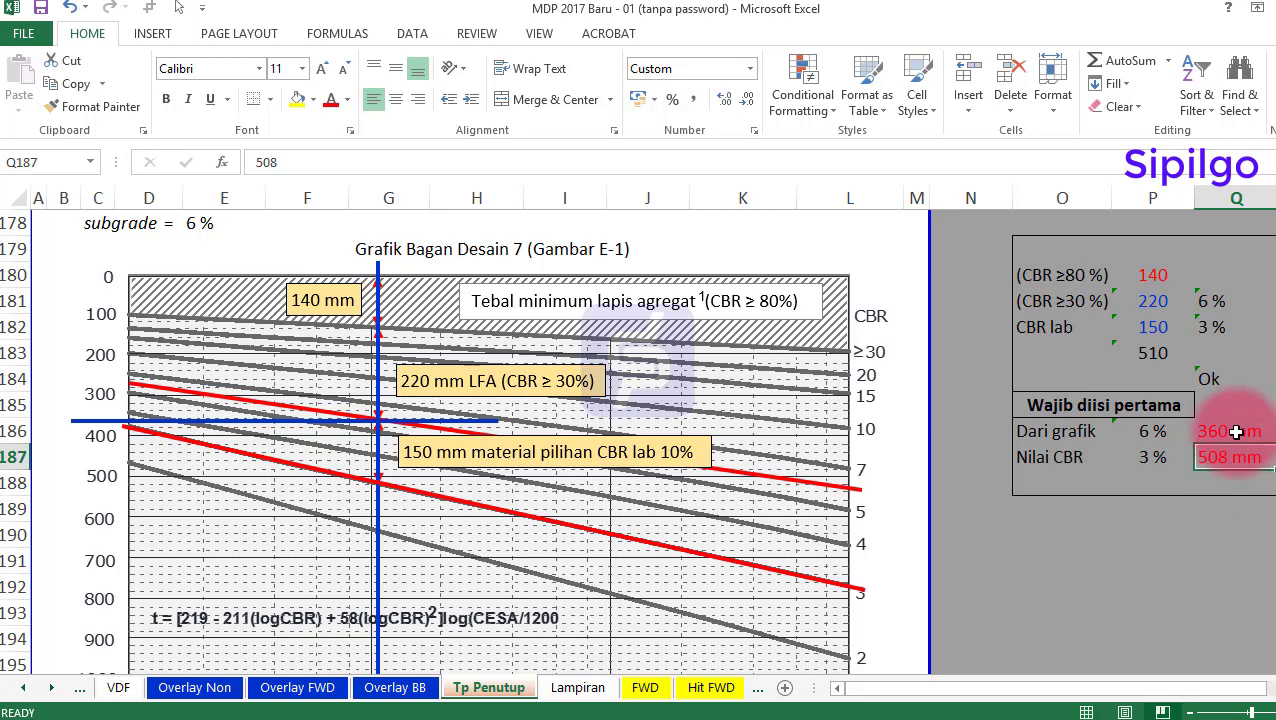
# Move the horizontal blue line to where the vertical line meets the hatched aggregate zone's lower edge, and compare its reading with P180 and the chart label
pyautogui.scroll(2, 510, 535)
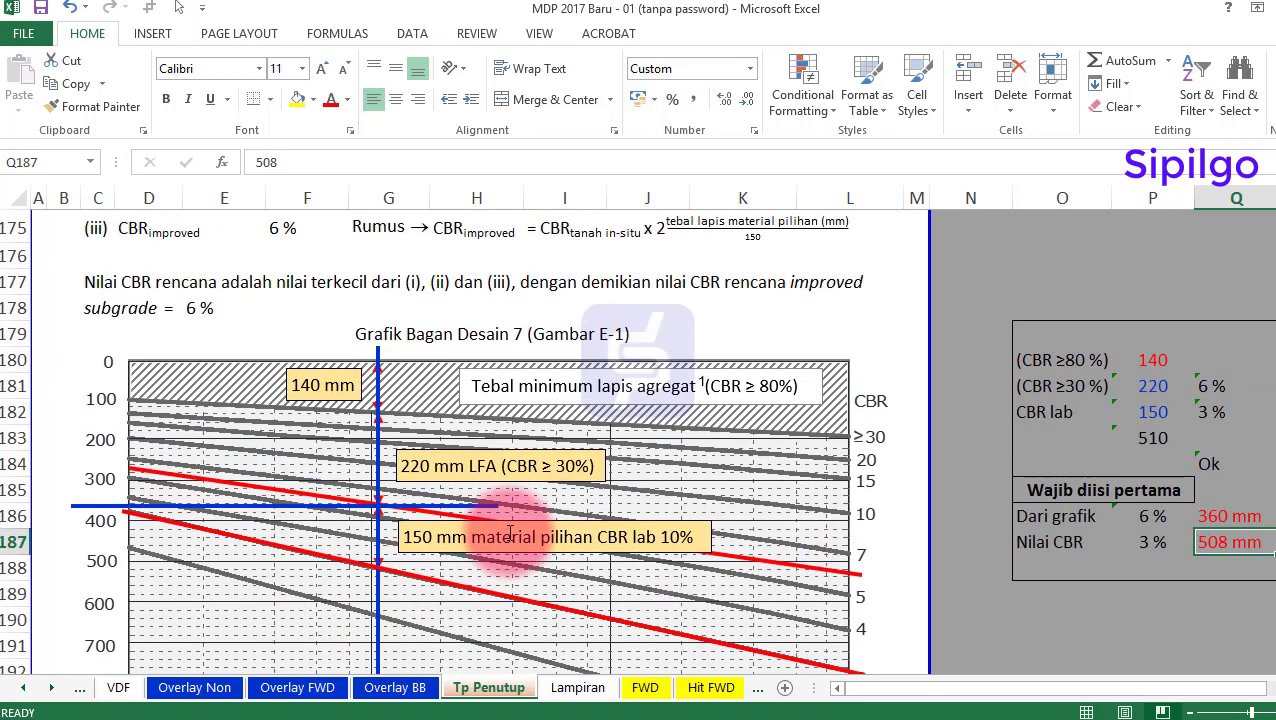
pyautogui.scroll(1, 510, 535)
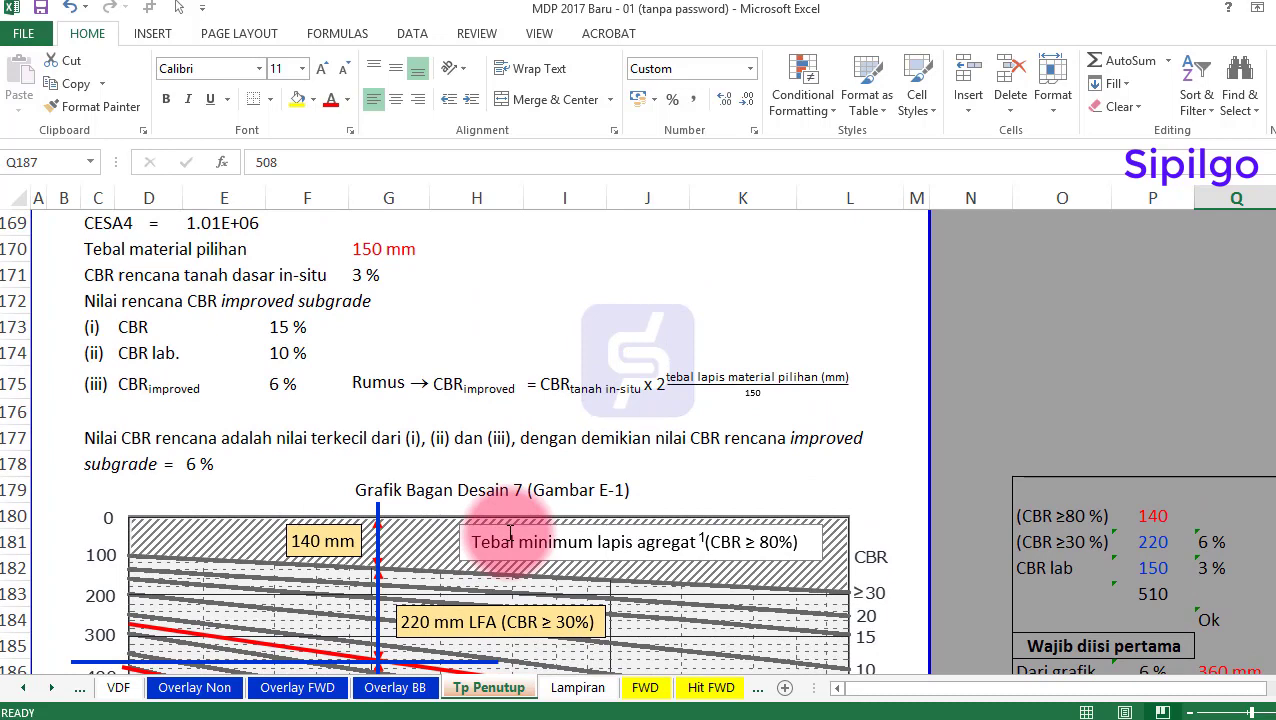
pyautogui.scroll(-2, 510, 530)
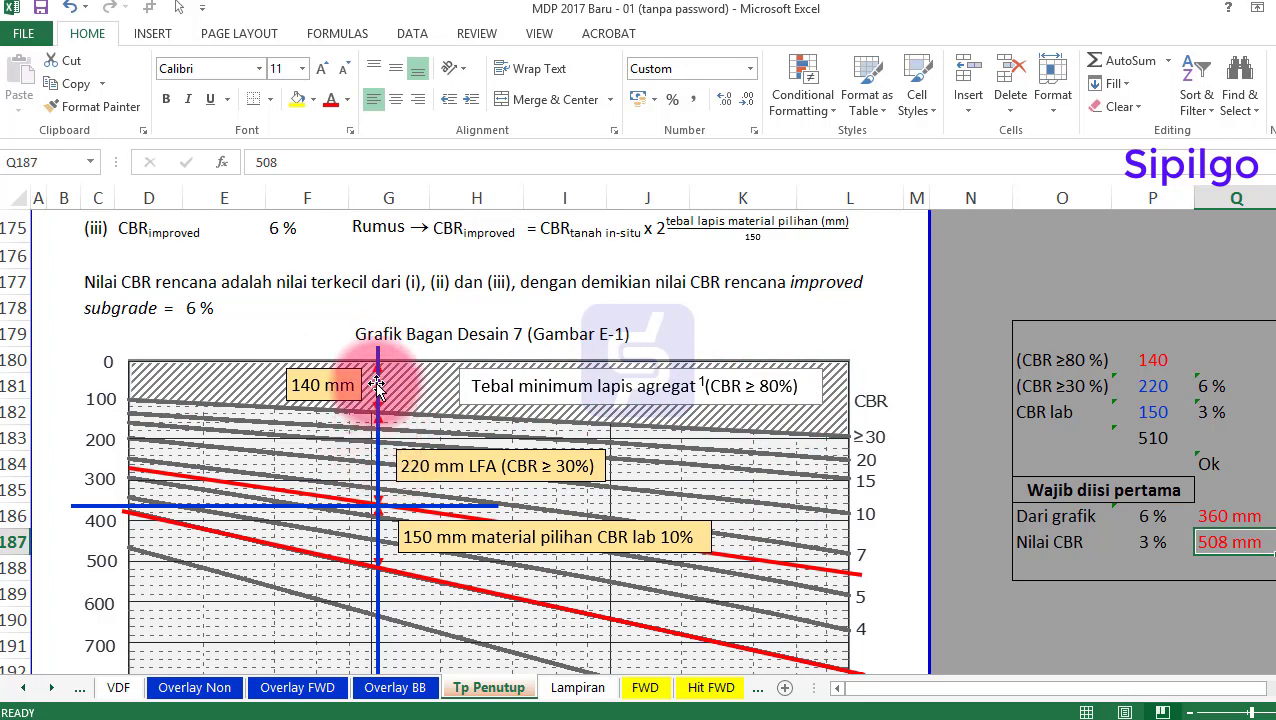
pyautogui.click(136, 506)
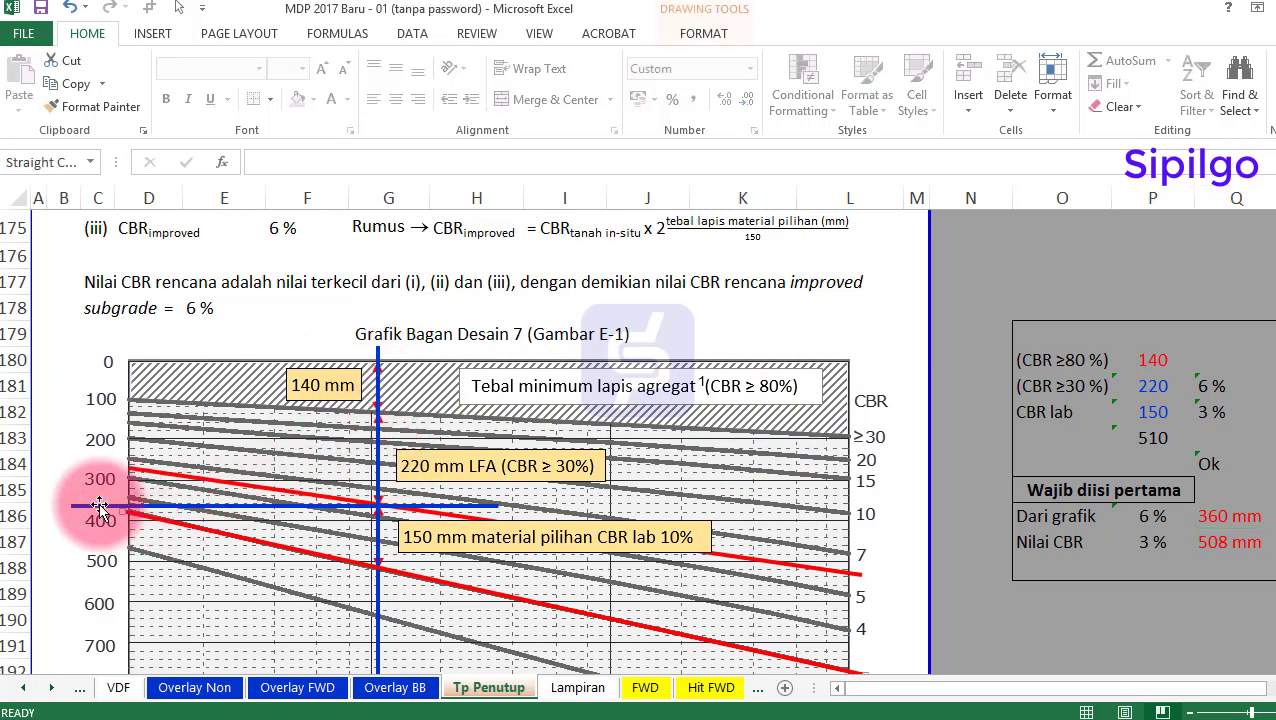
pyautogui.moveTo(100, 506); pyautogui.dragTo(99, 413)
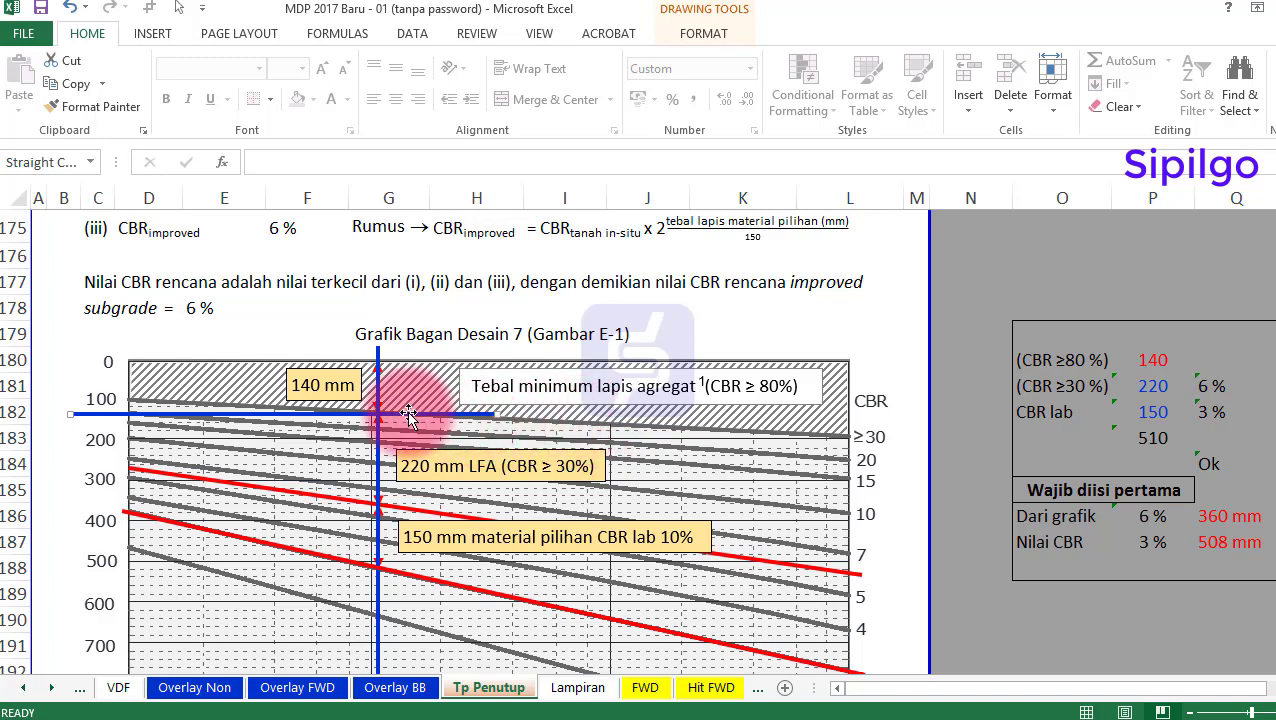
pyautogui.moveTo(398, 413); pyautogui.dragTo(395, 414)
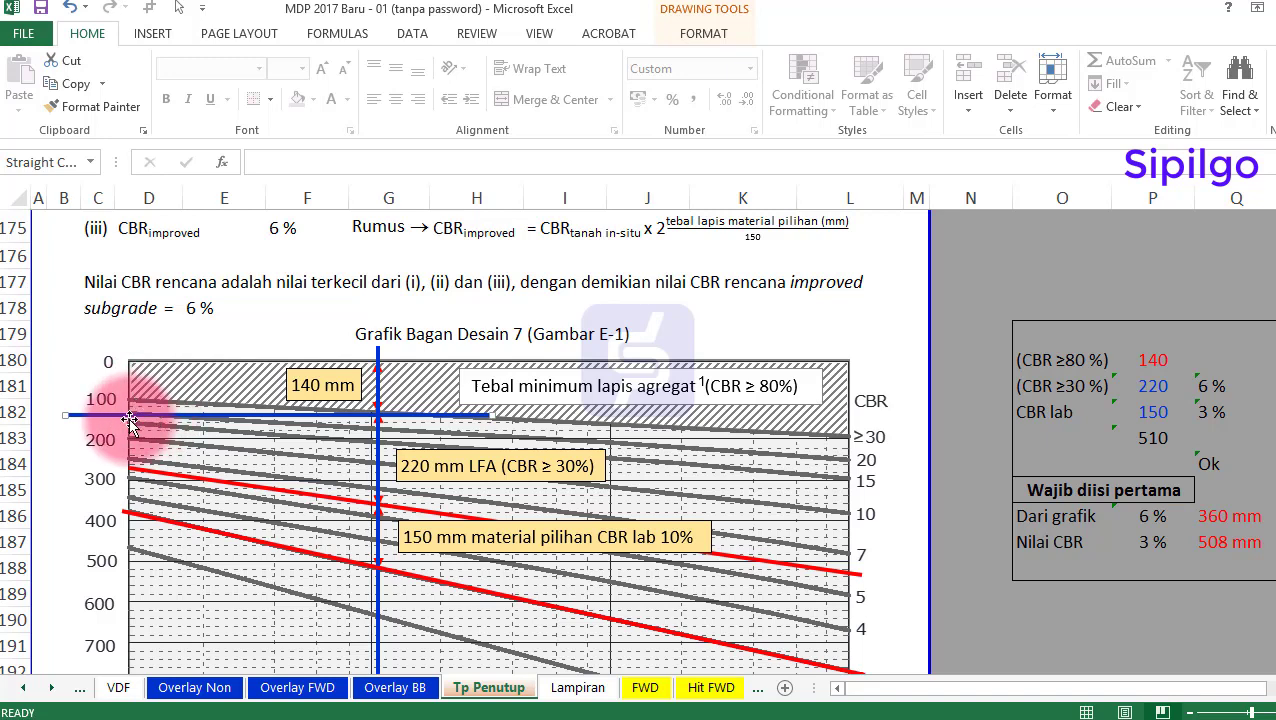
pyautogui.click(1148, 360)
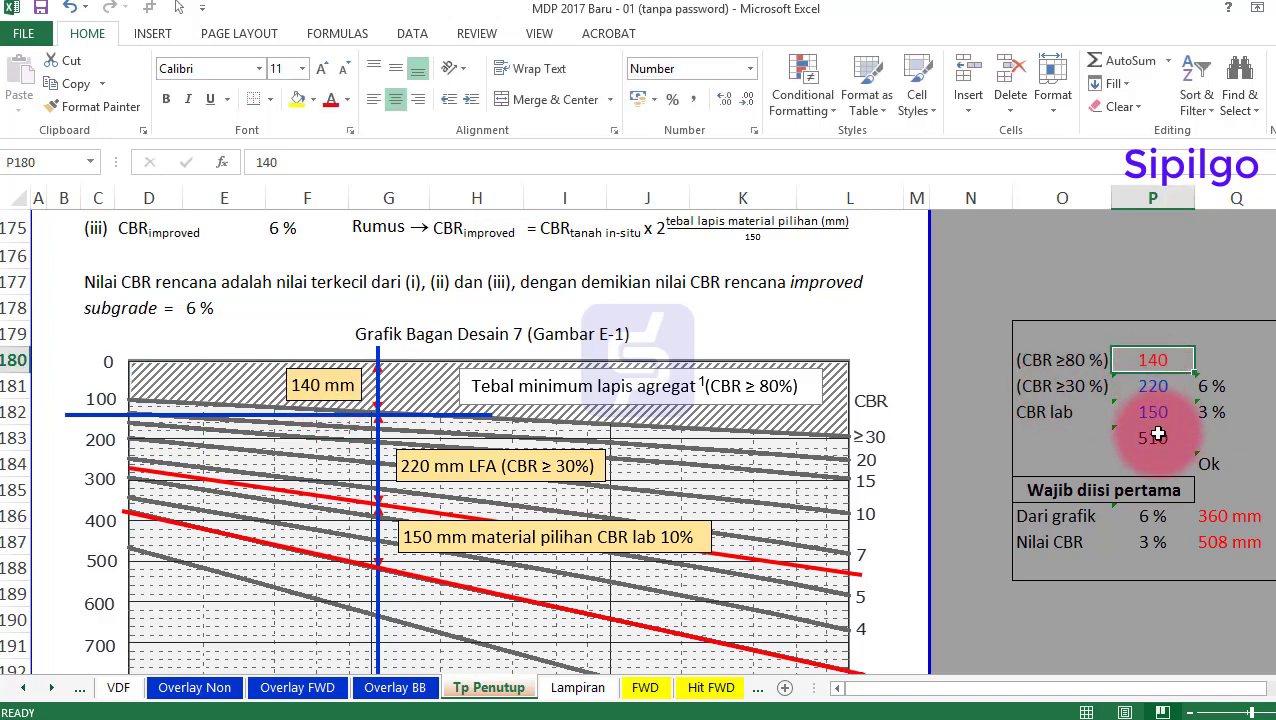
pyautogui.click(319, 388)
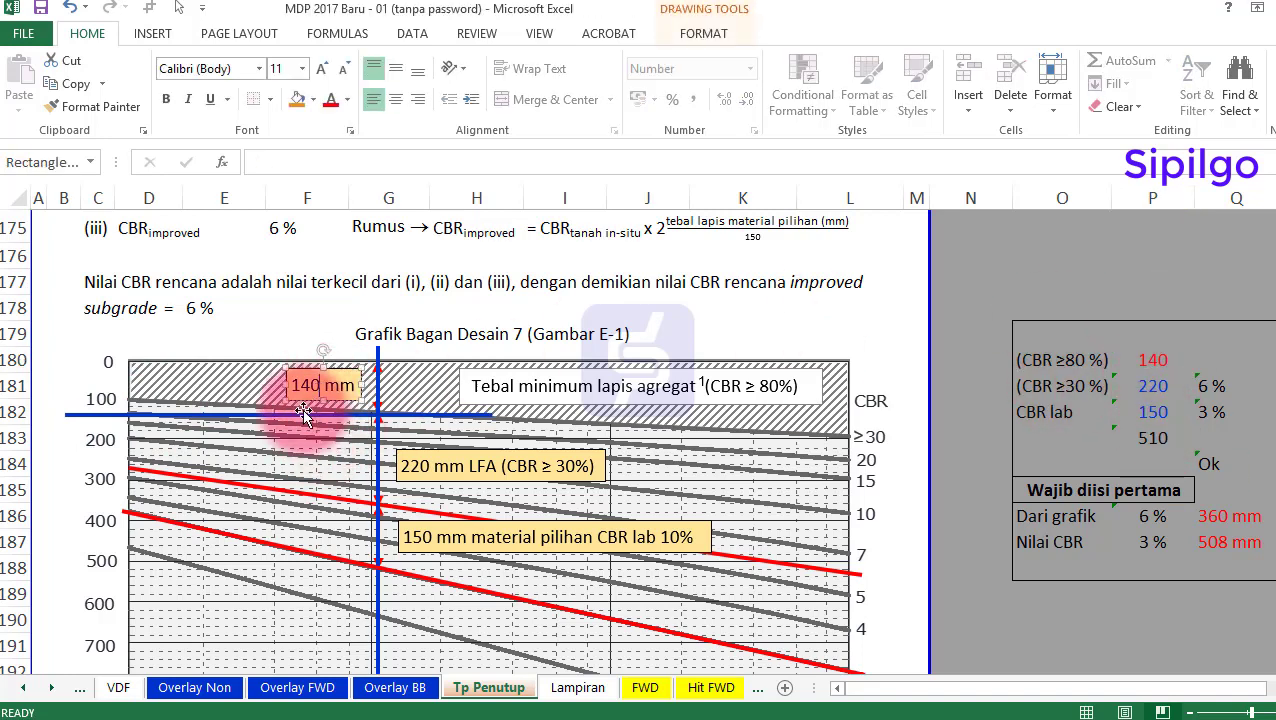
pyautogui.click(962, 375)
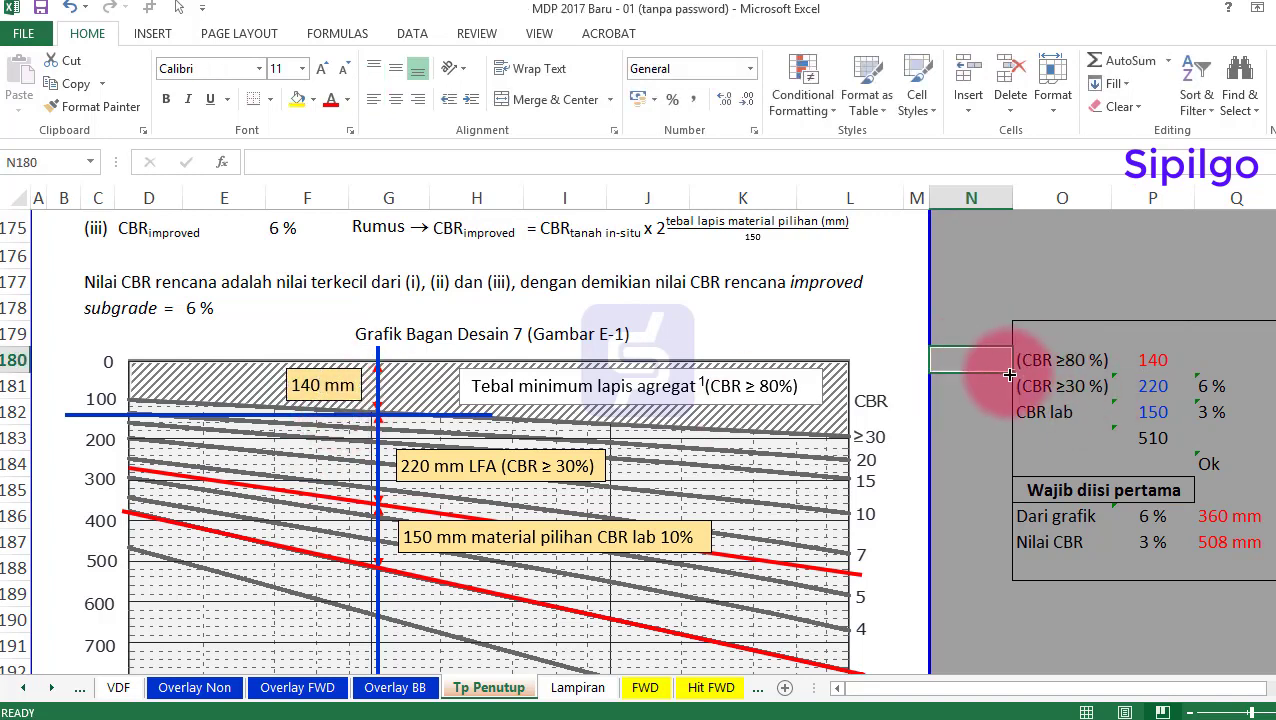
# Examine the layer thickness values and formulas in P180 to P182 and their sum in P183
pyautogui.click(1157, 358)
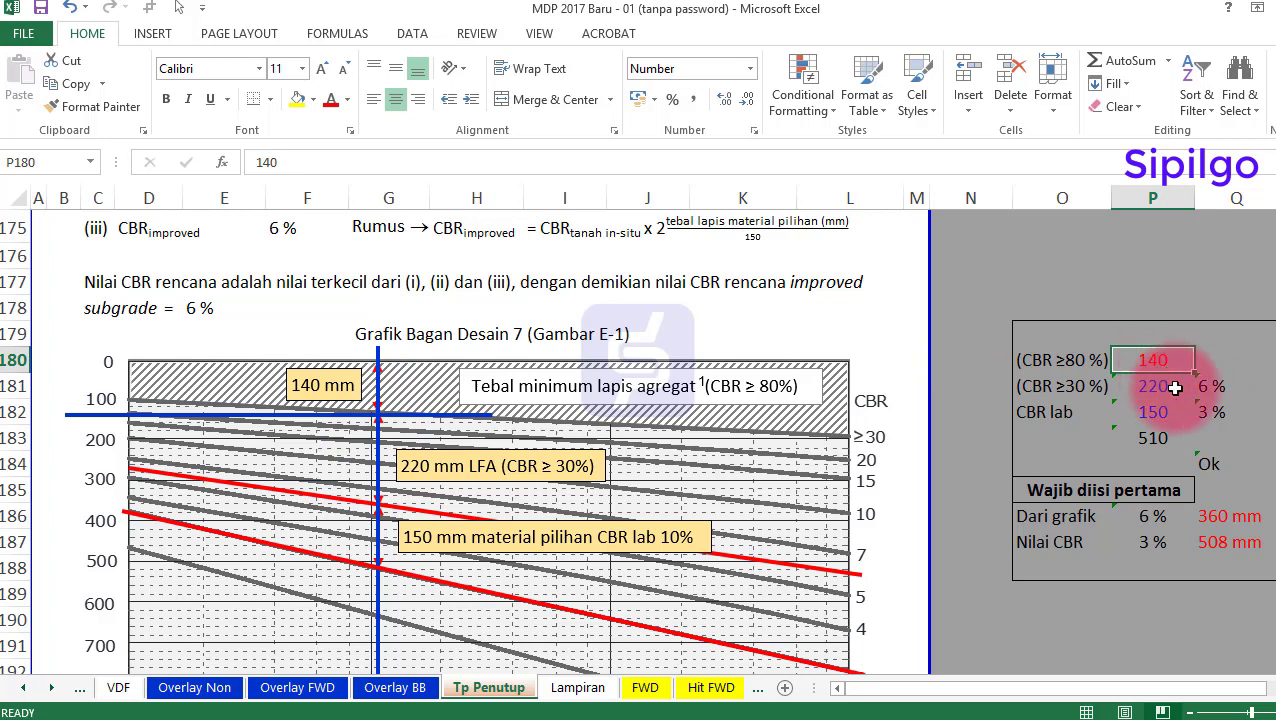
pyautogui.click(1162, 386)
pyautogui.click(1164, 414)
pyautogui.click(1160, 386)
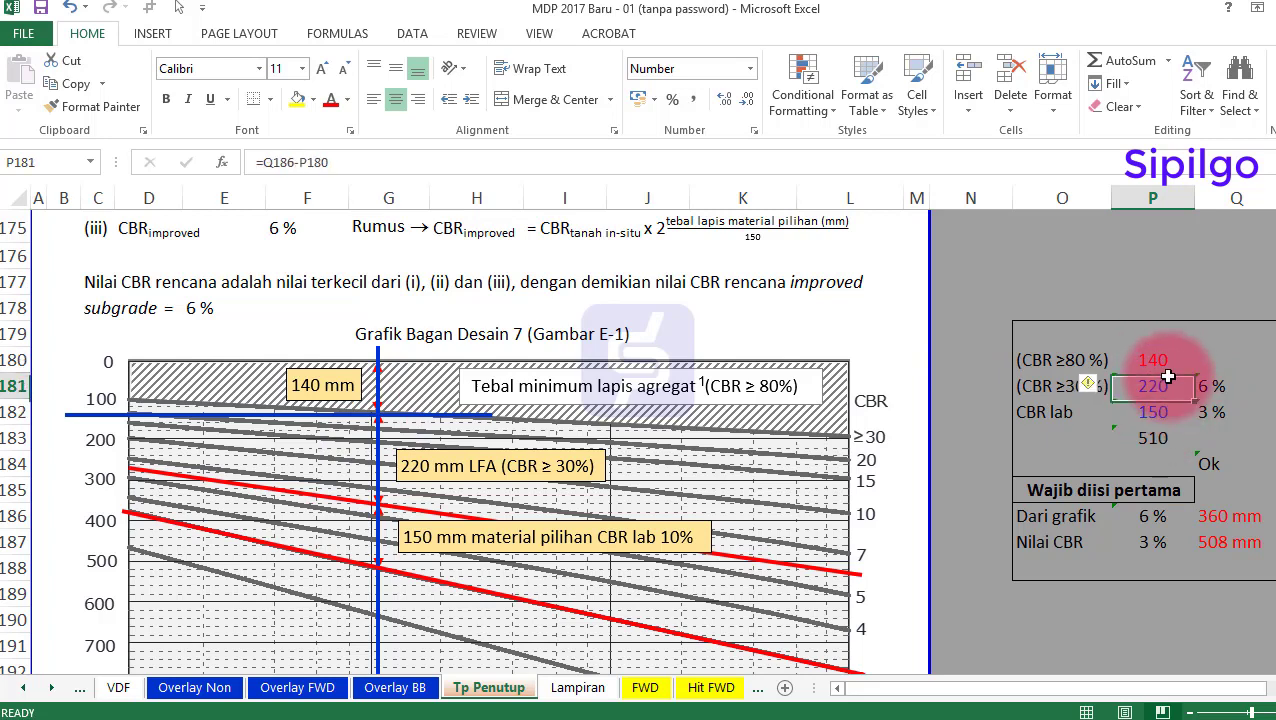
pyautogui.click(1167, 418)
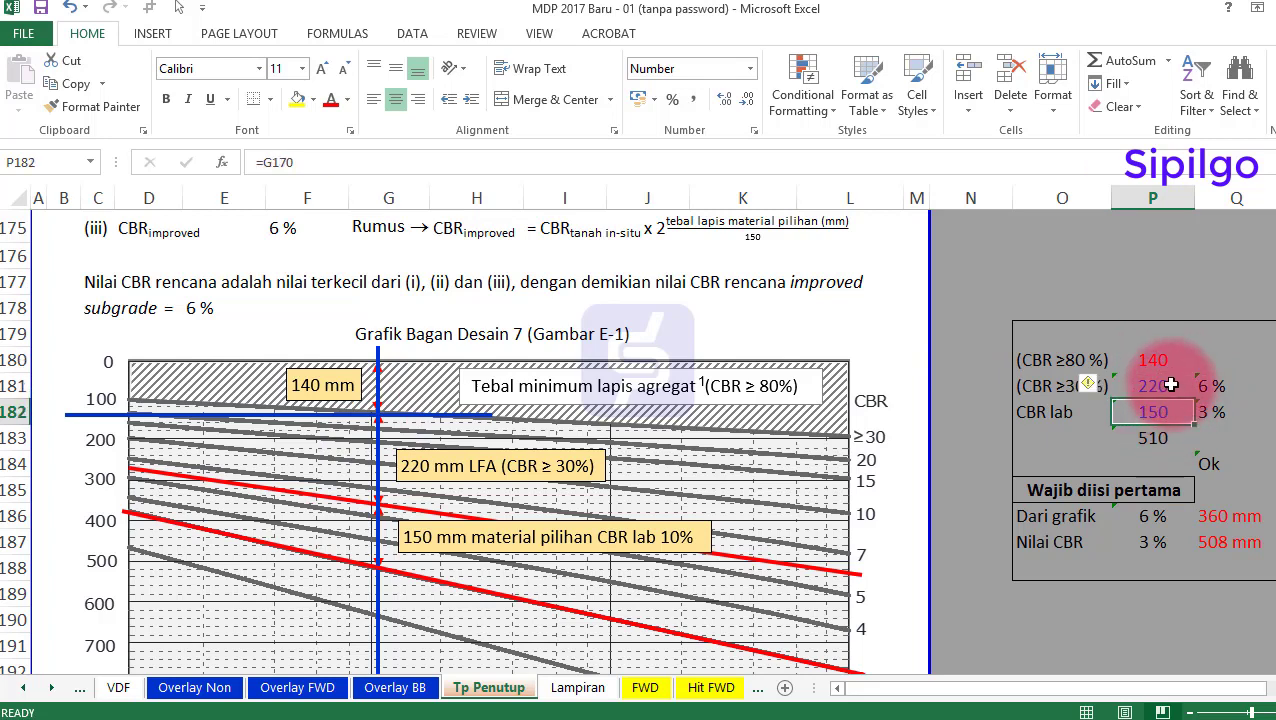
pyautogui.click(1163, 440)
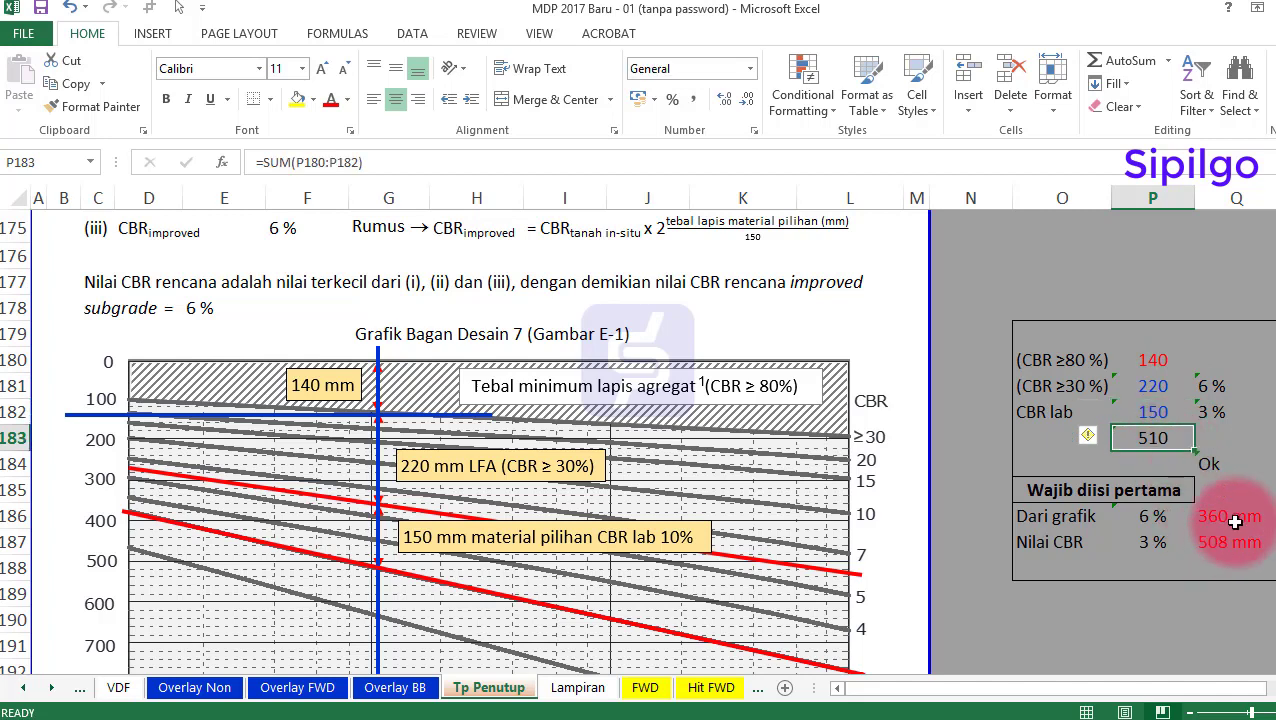
# Examine the check formula in Q184, comparing the total layer thickness in P183 with the in-situ thickness from the chart in Q187
pyautogui.click(1213, 468)
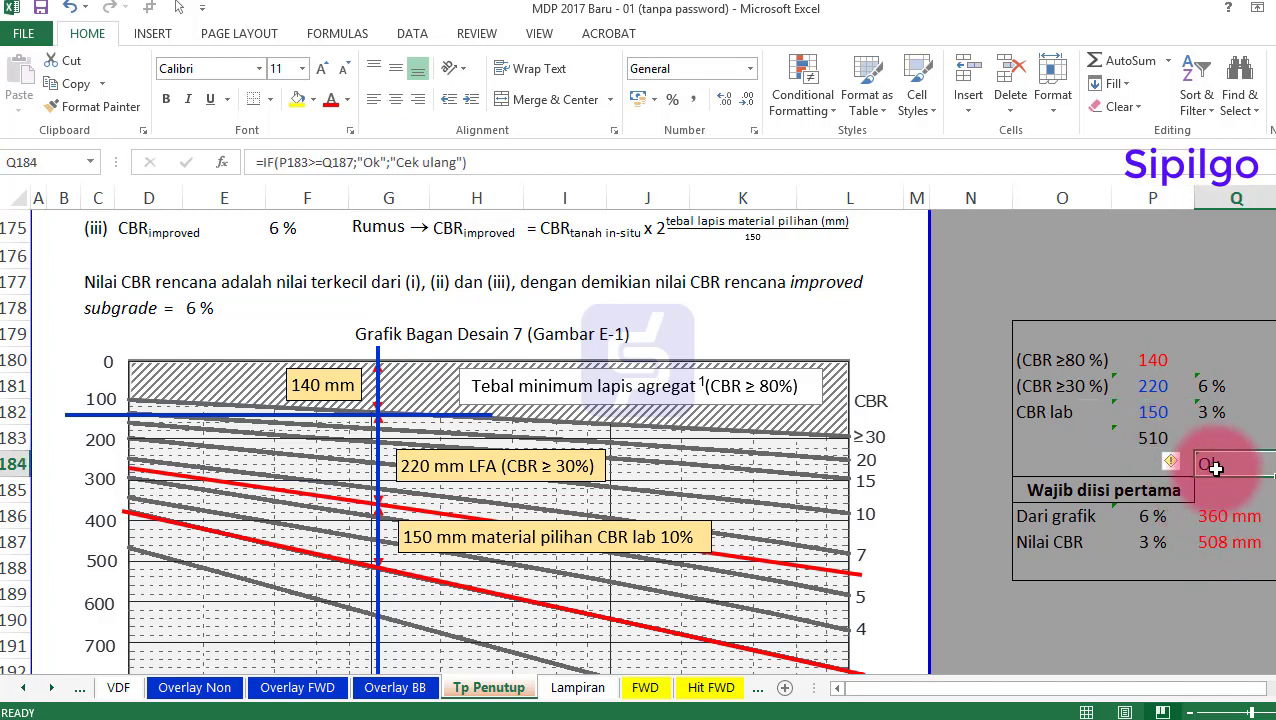
pyautogui.click(1153, 438)
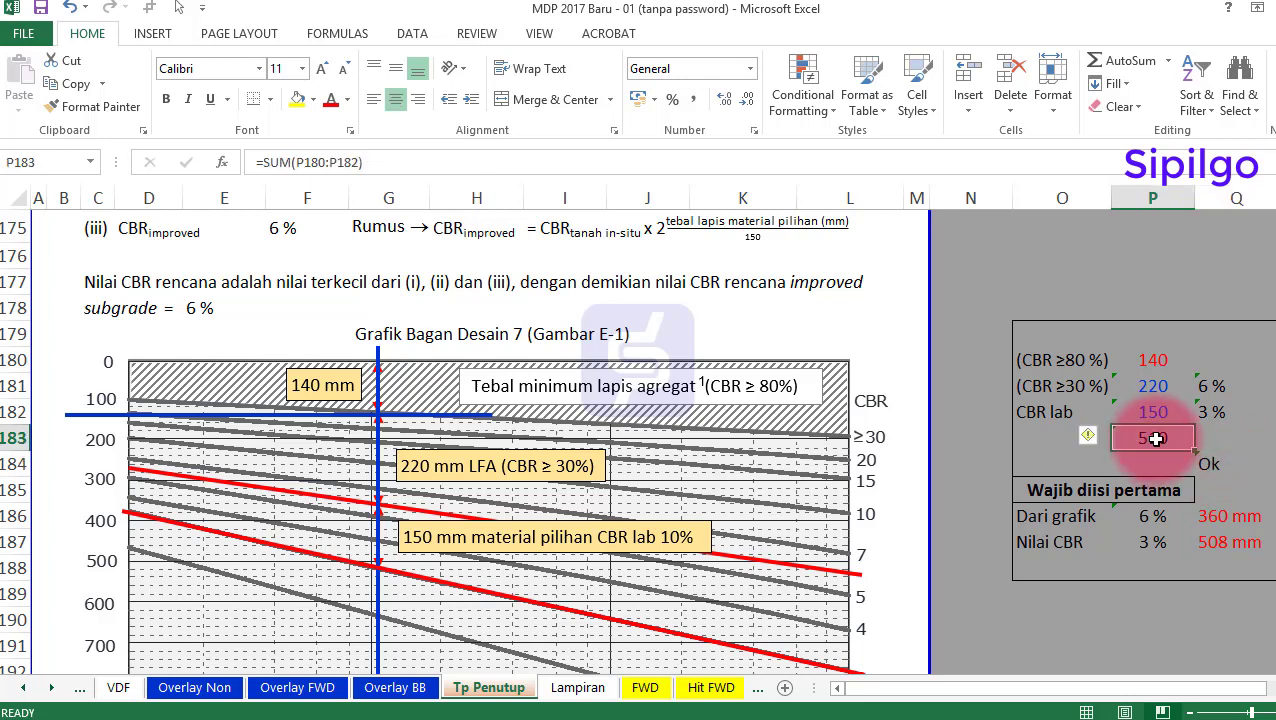
pyautogui.click(1228, 548)
pyautogui.click(1226, 462)
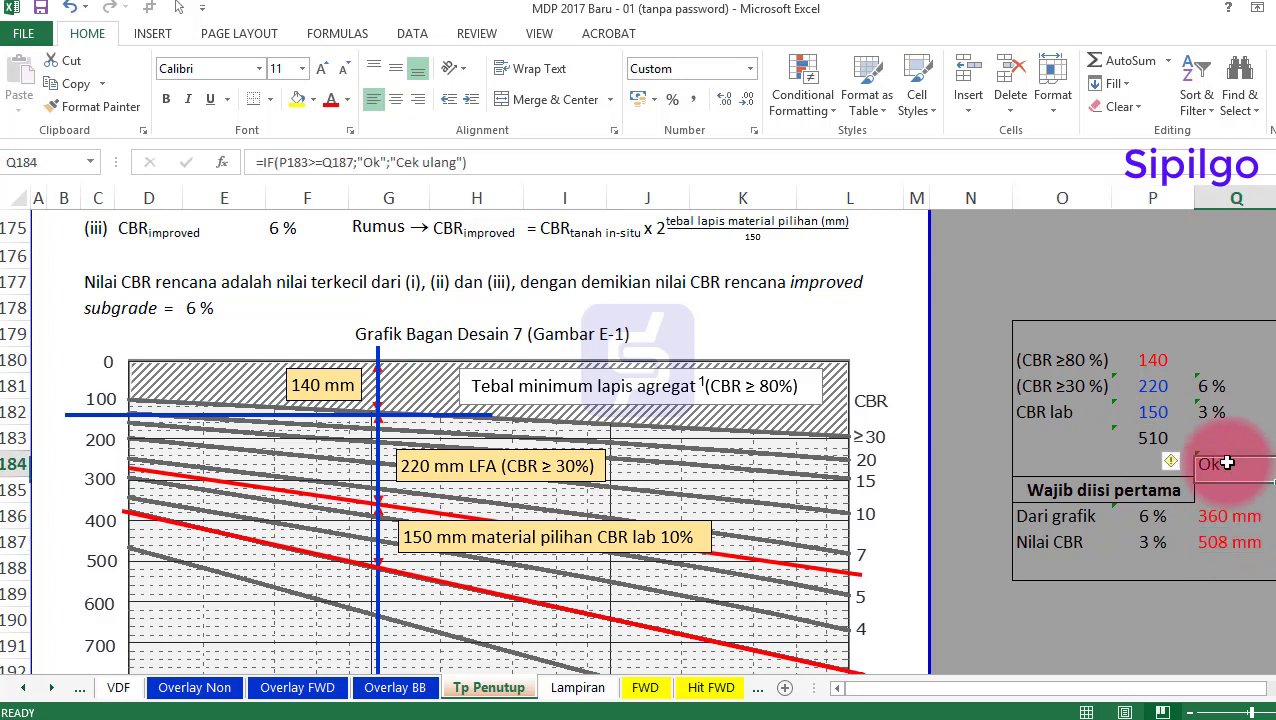
pyautogui.click(1160, 437)
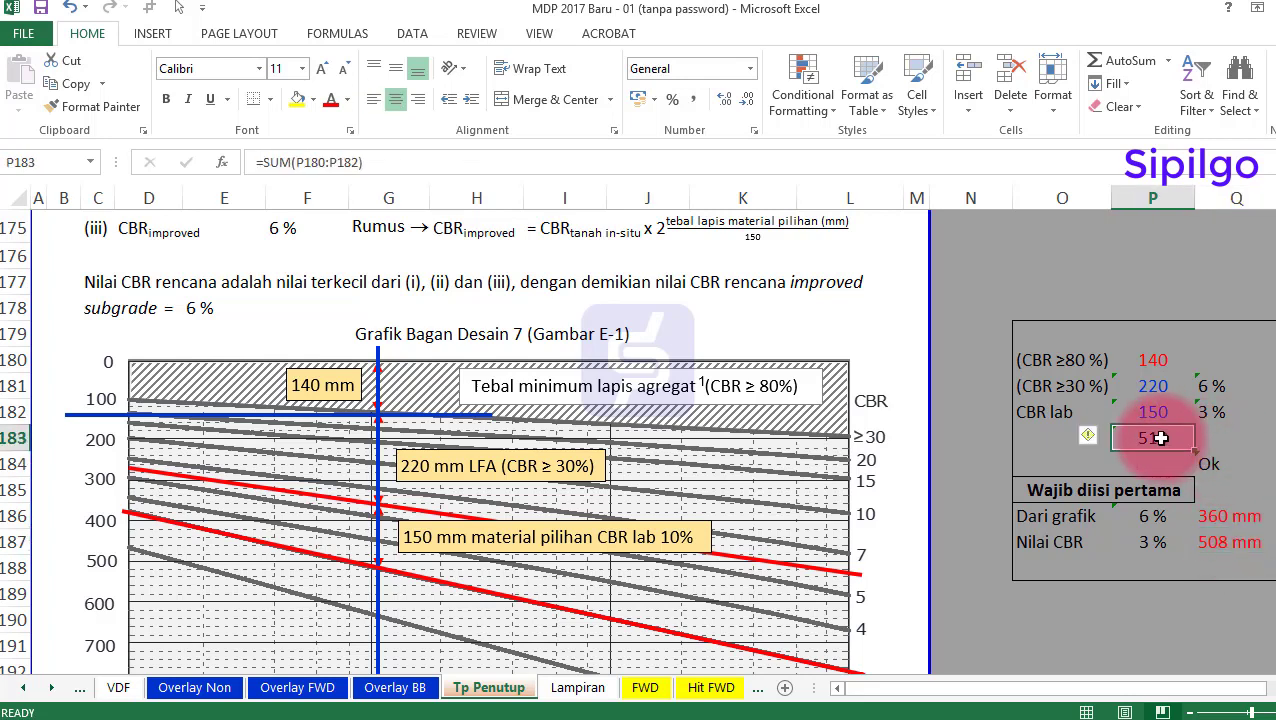
pyautogui.click(1231, 546)
pyautogui.moveTo(1219, 689); pyautogui.dragTo(1263, 697)
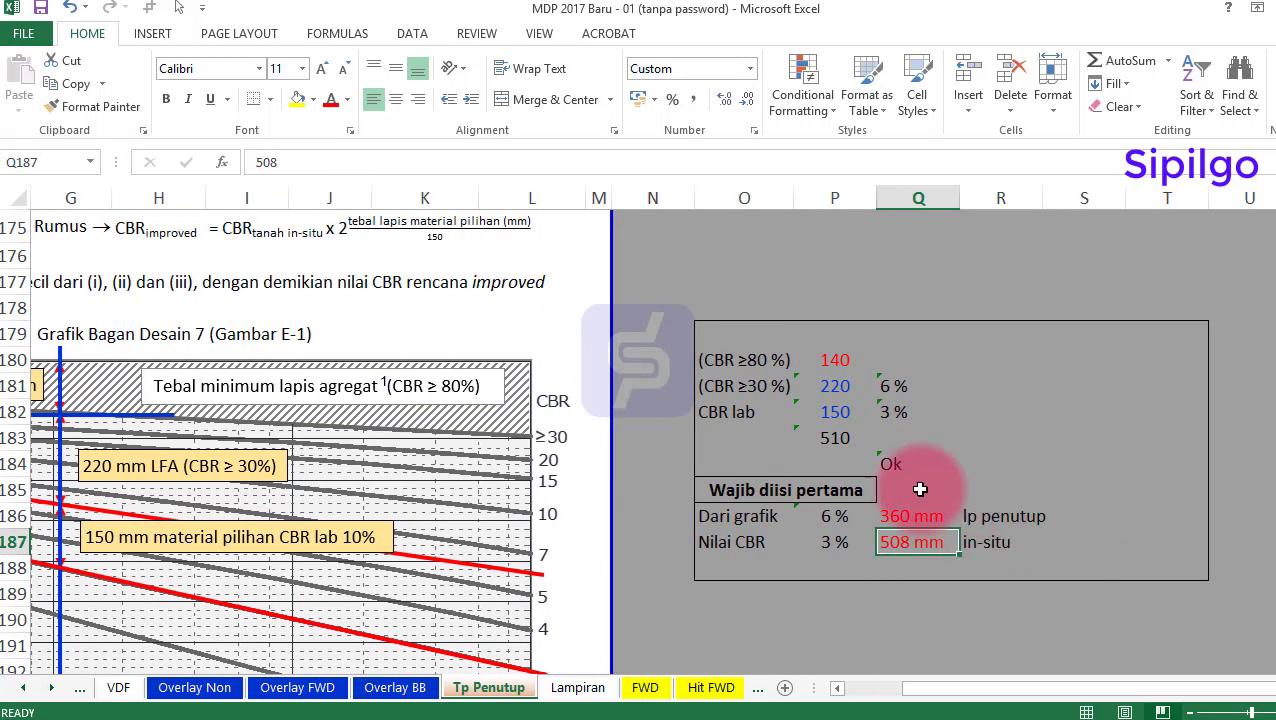
pyautogui.click(845, 440)
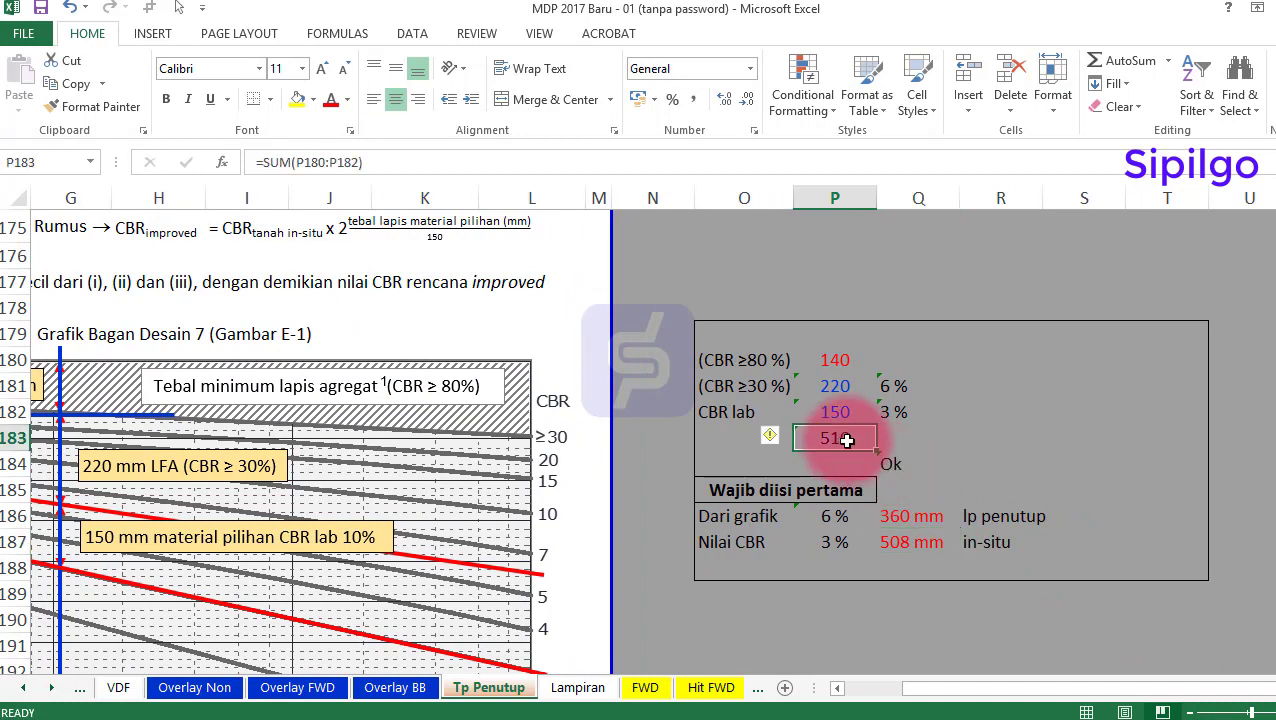
pyautogui.click(909, 545)
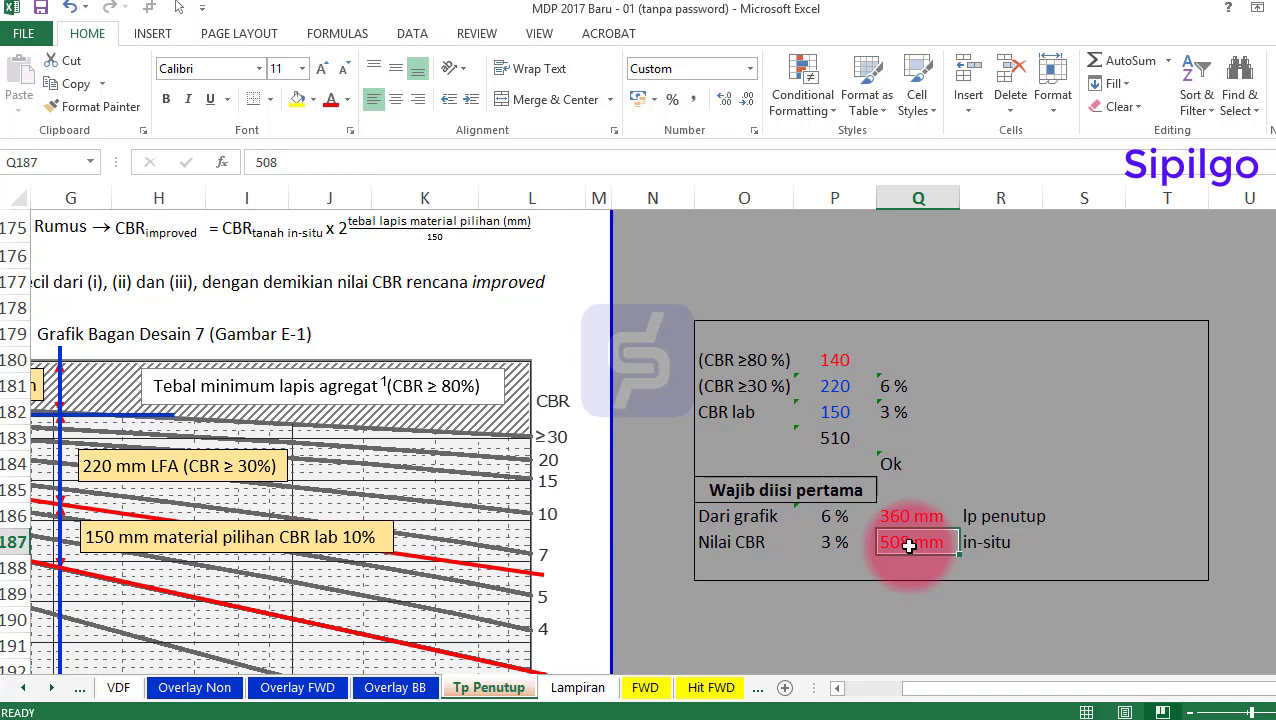
pyautogui.click(891, 462)
pyautogui.click(840, 437)
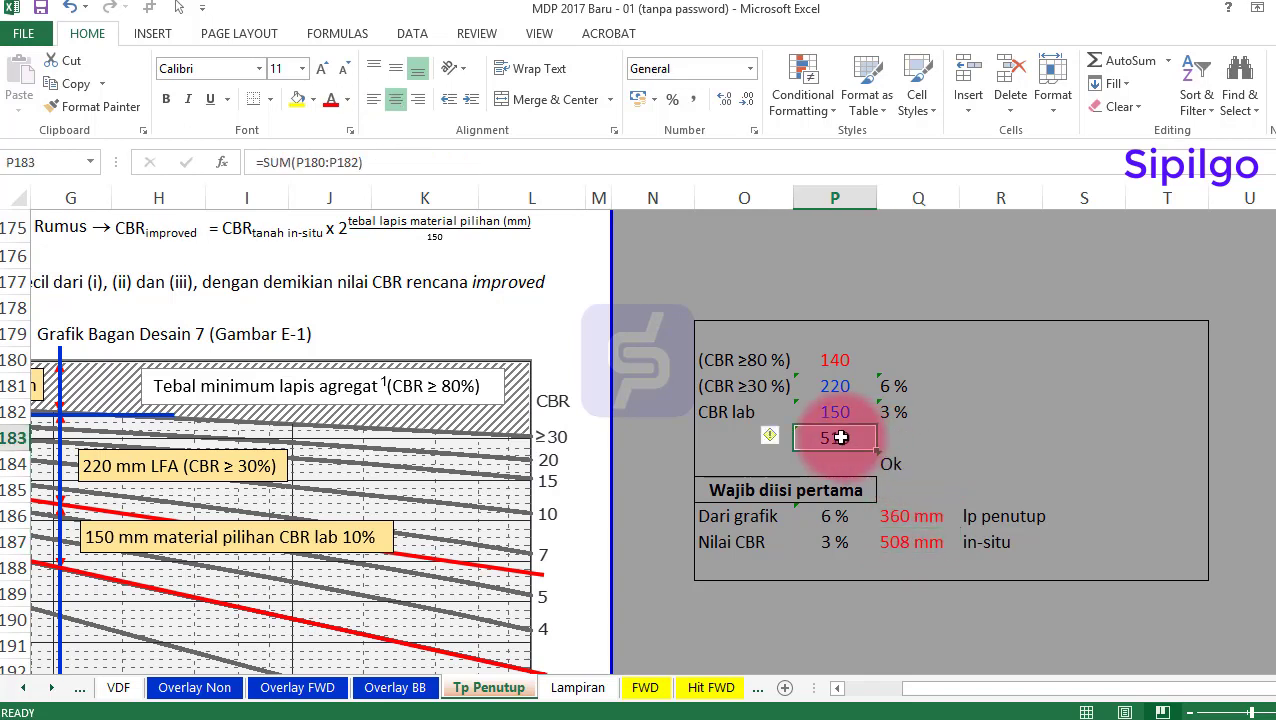
pyautogui.click(922, 547)
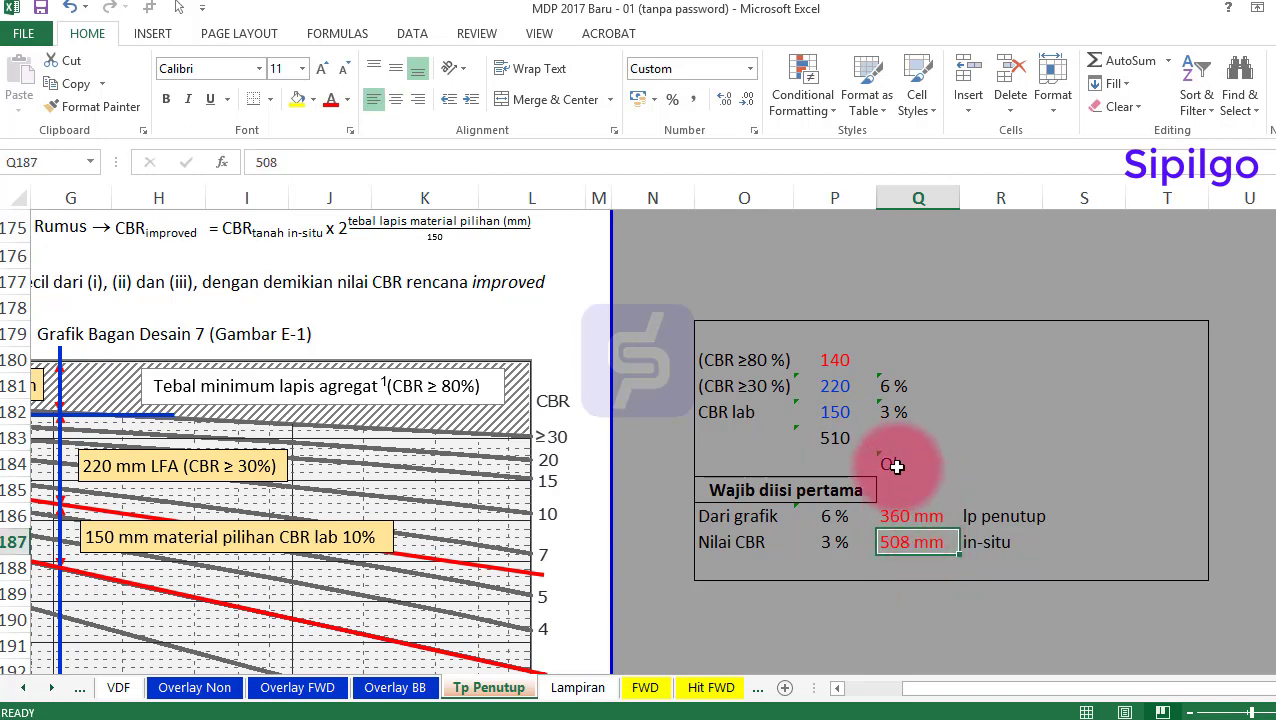
# Overwrite the total thickness in P183 with 500 to test the check in Q184
pyautogui.click(838, 437)
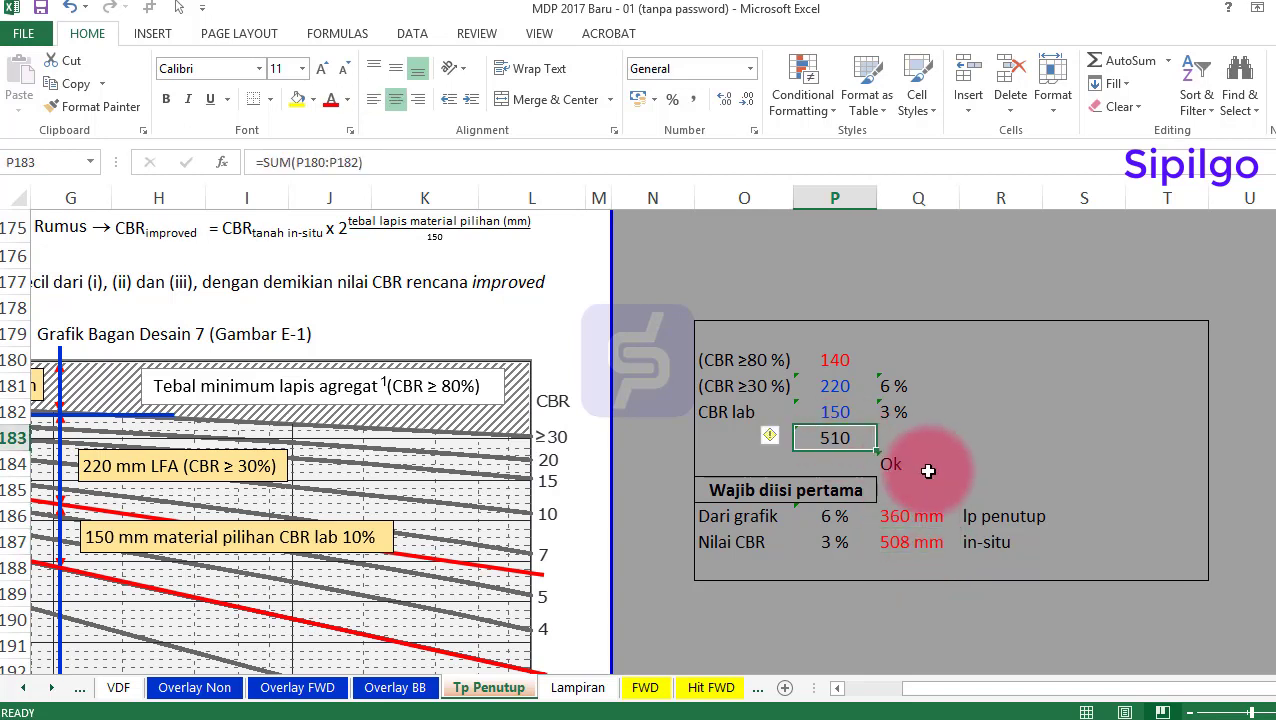
pyautogui.write('5')
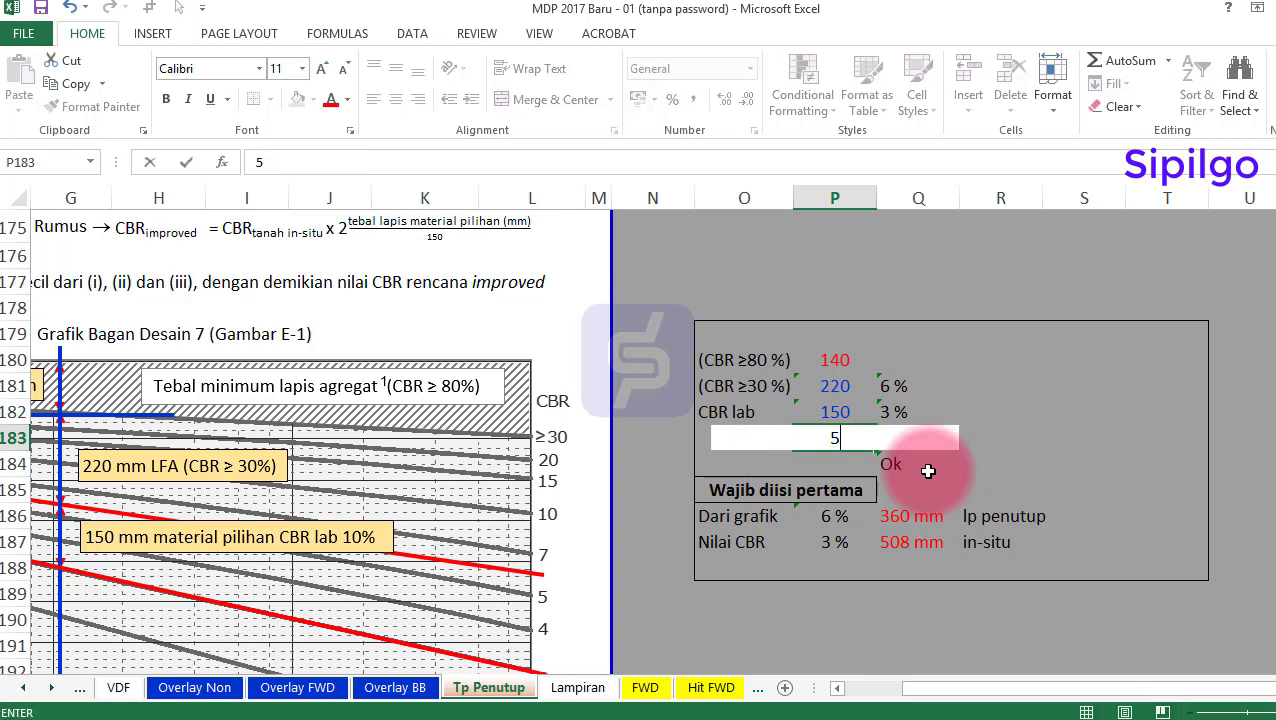
pyautogui.press('Return')
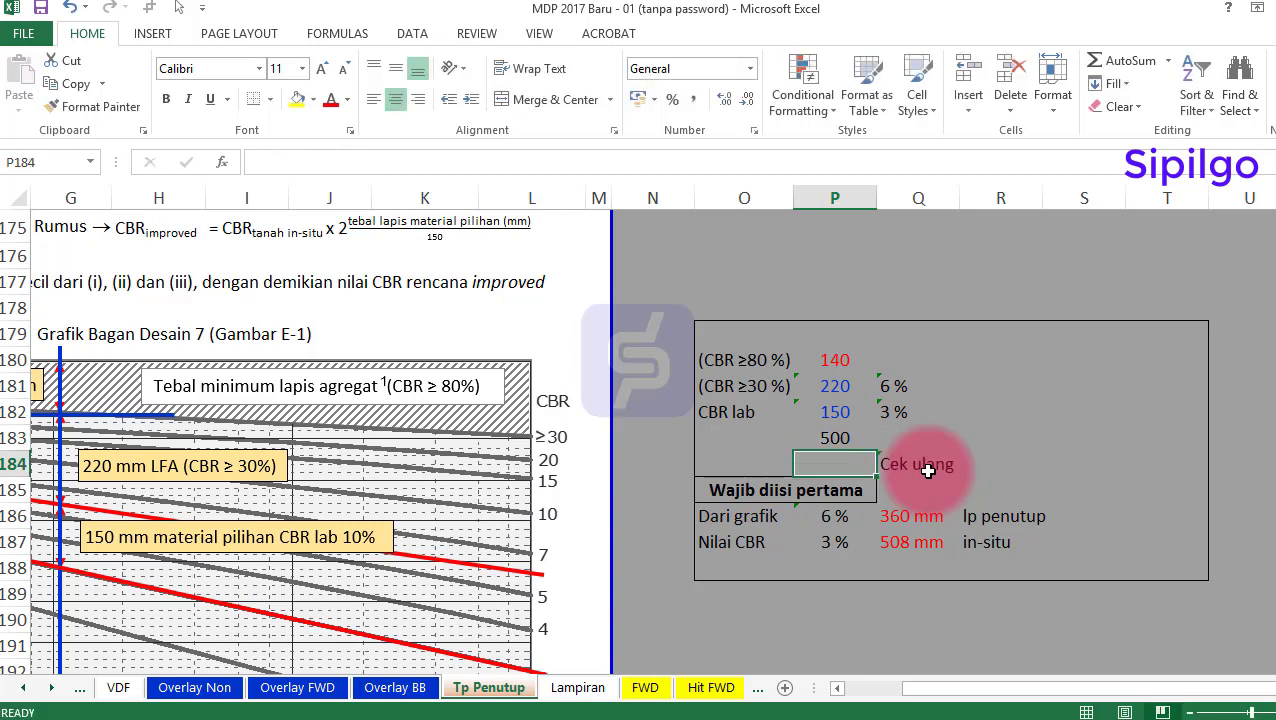
pyautogui.click(928, 470)
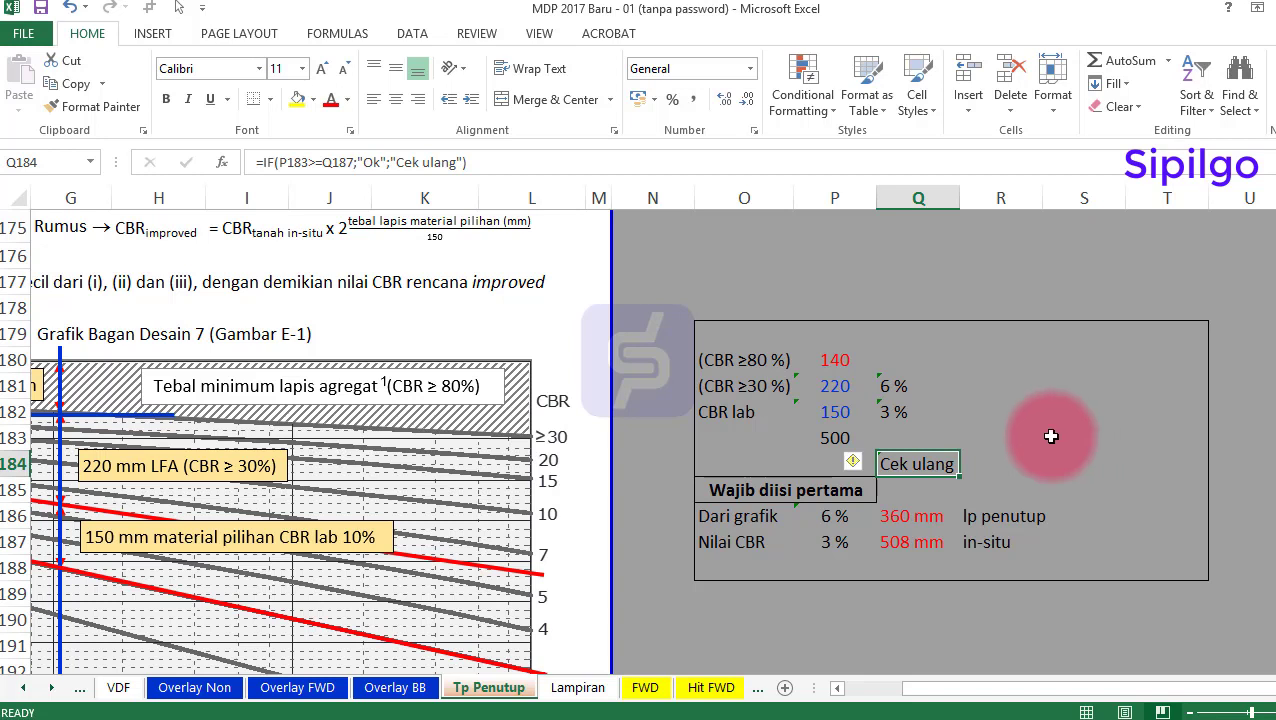
pyautogui.click(830, 437)
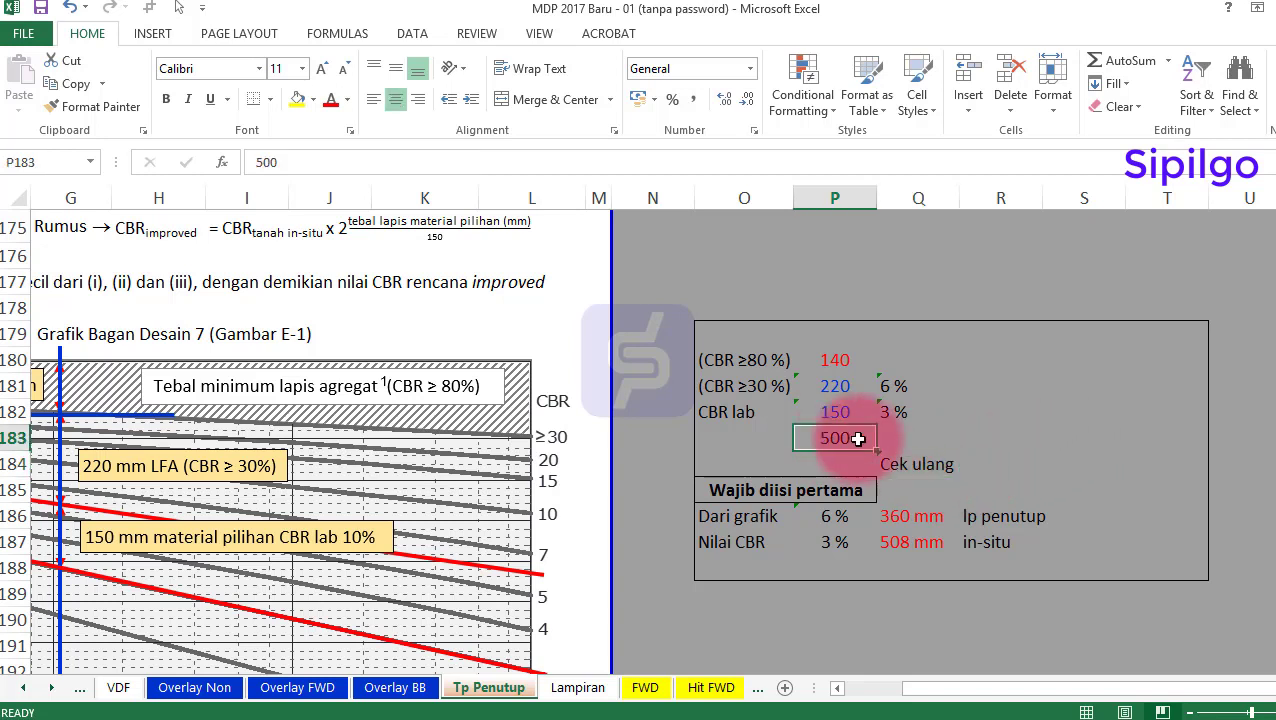
# Undo the overwrite of the total thickness in P183 and recheck the result in Q184 against the in-situ thickness in Q187
pyautogui.hotkey('ctrl', 'z')
pyautogui.click(983, 439)
pyautogui.click(854, 443)
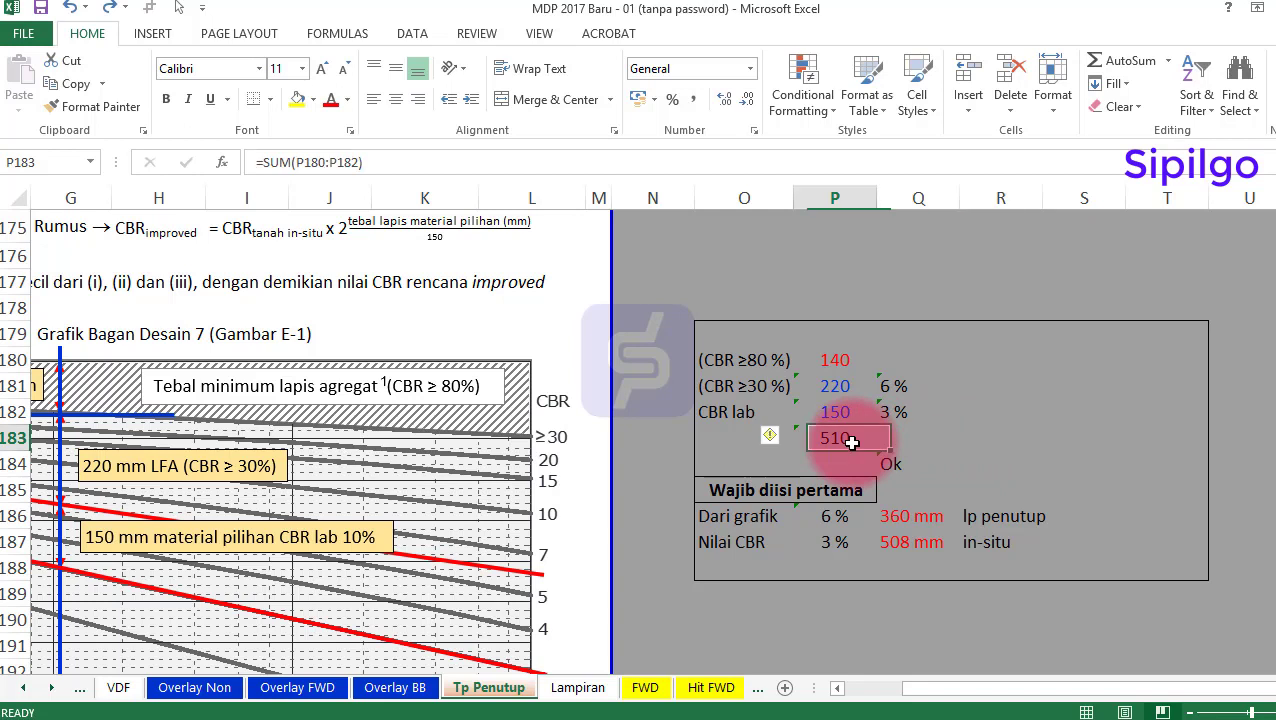
pyautogui.click(906, 542)
pyautogui.click(899, 471)
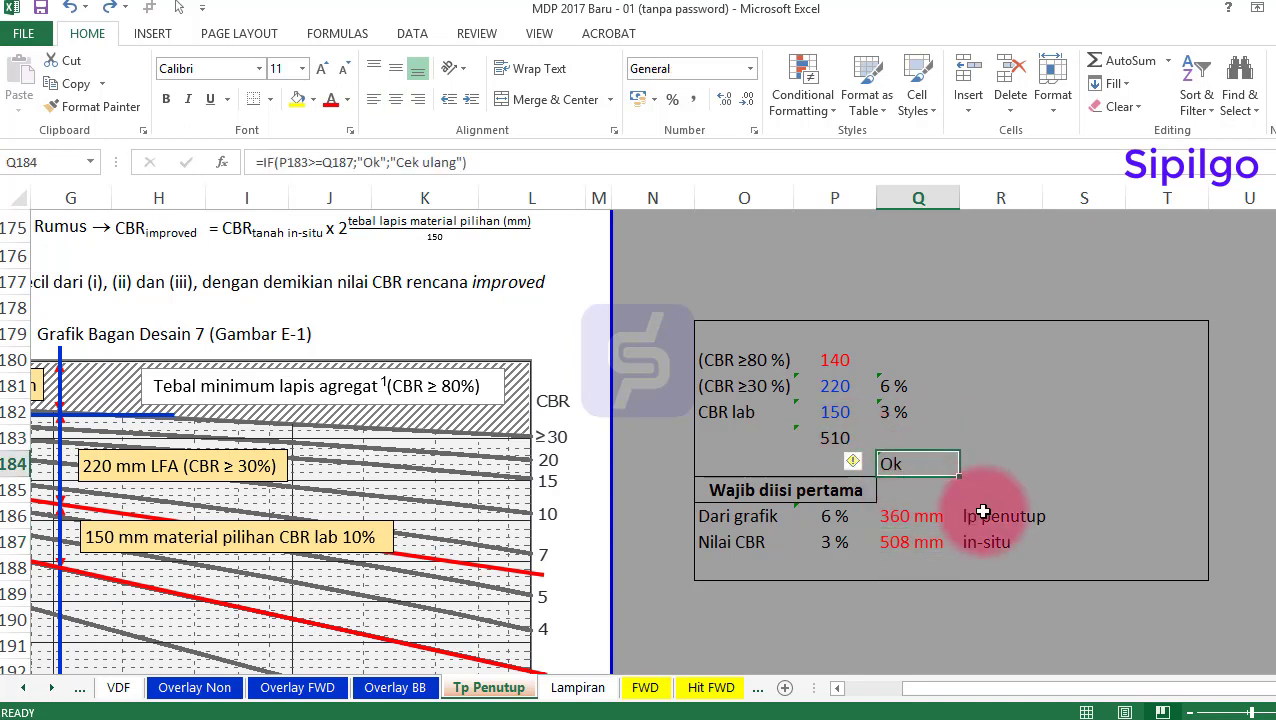
pyautogui.click(1021, 469)
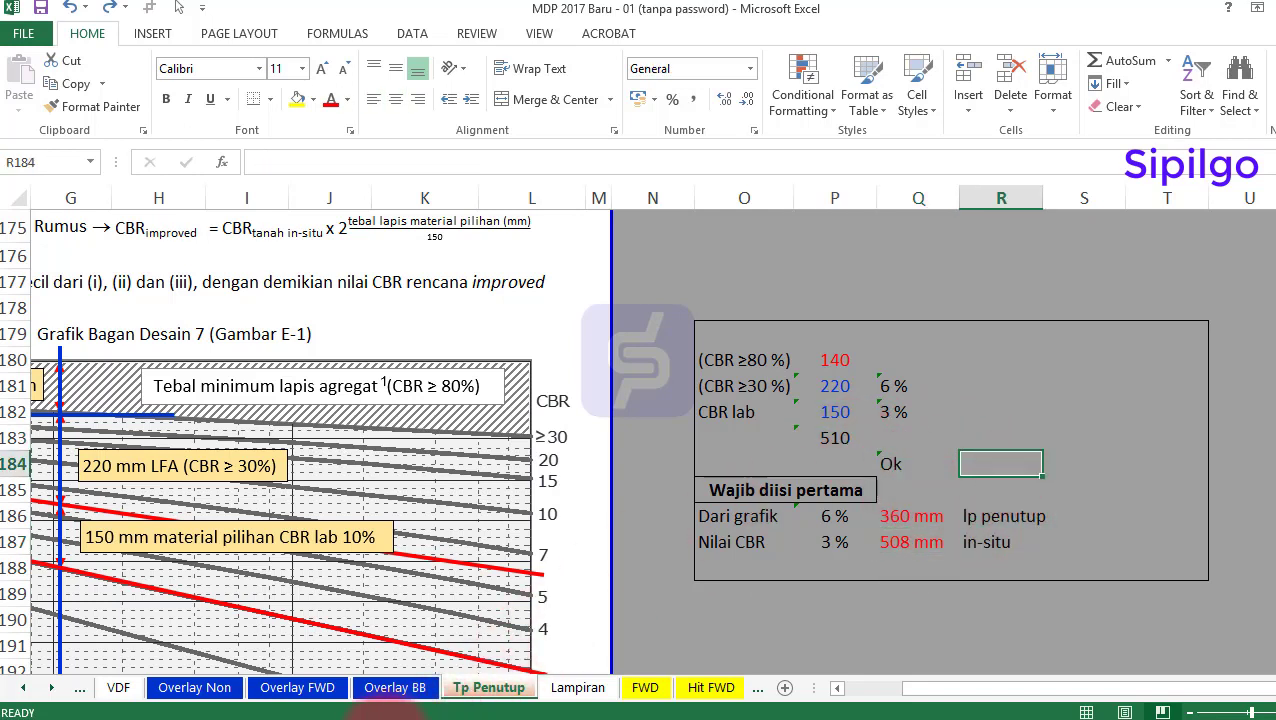
# Compare the example 1 thickness table and chart in the Suplemen MDP 2017 PDF with the Bagan Desain 7 chart in the Tp Penutup sheet
pyautogui.moveTo(440, 700)
pyautogui.click(457, 643)
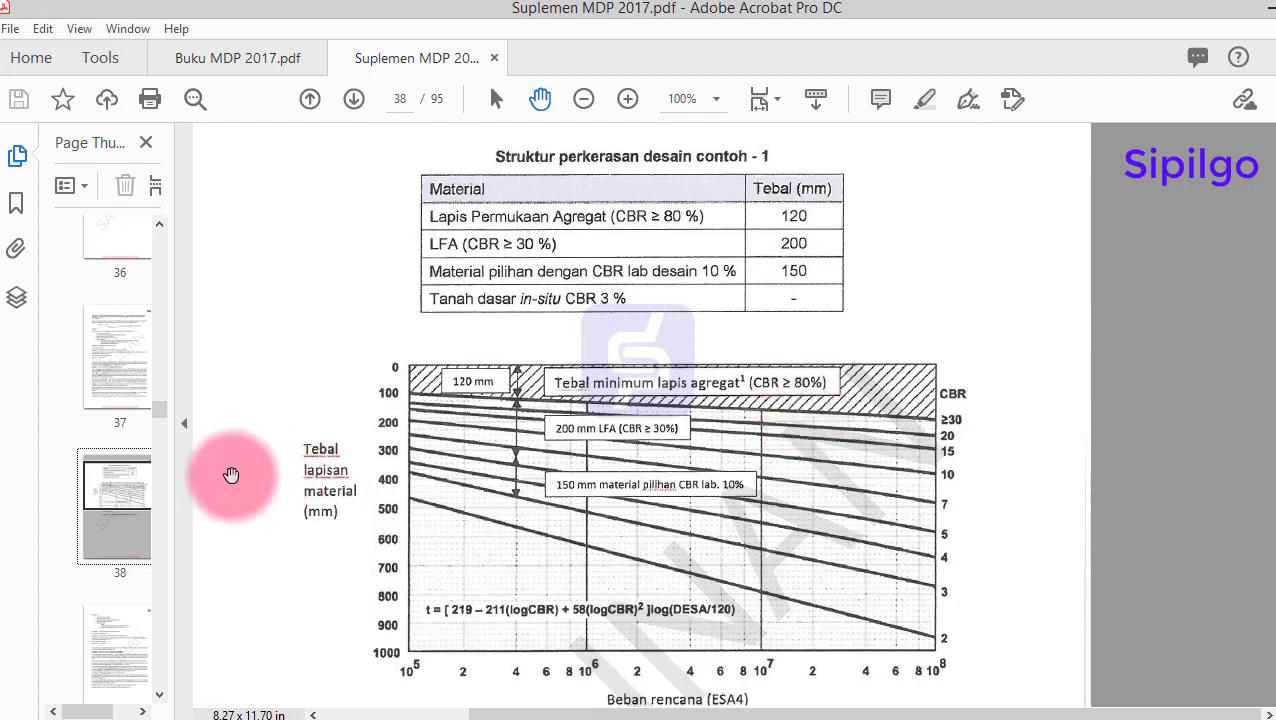
pyautogui.click(110, 522)
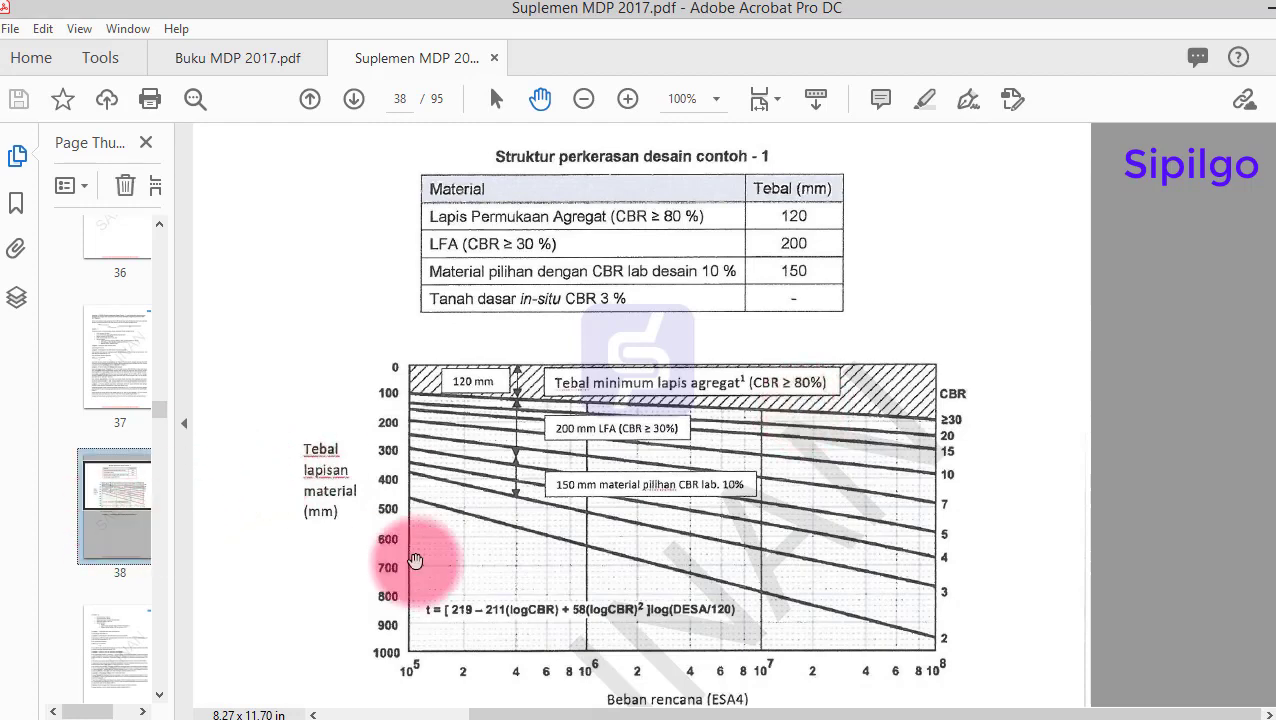
pyautogui.click(518, 719)
pyautogui.click(815, 640)
pyautogui.moveTo(1000, 688); pyautogui.dragTo(905, 688)
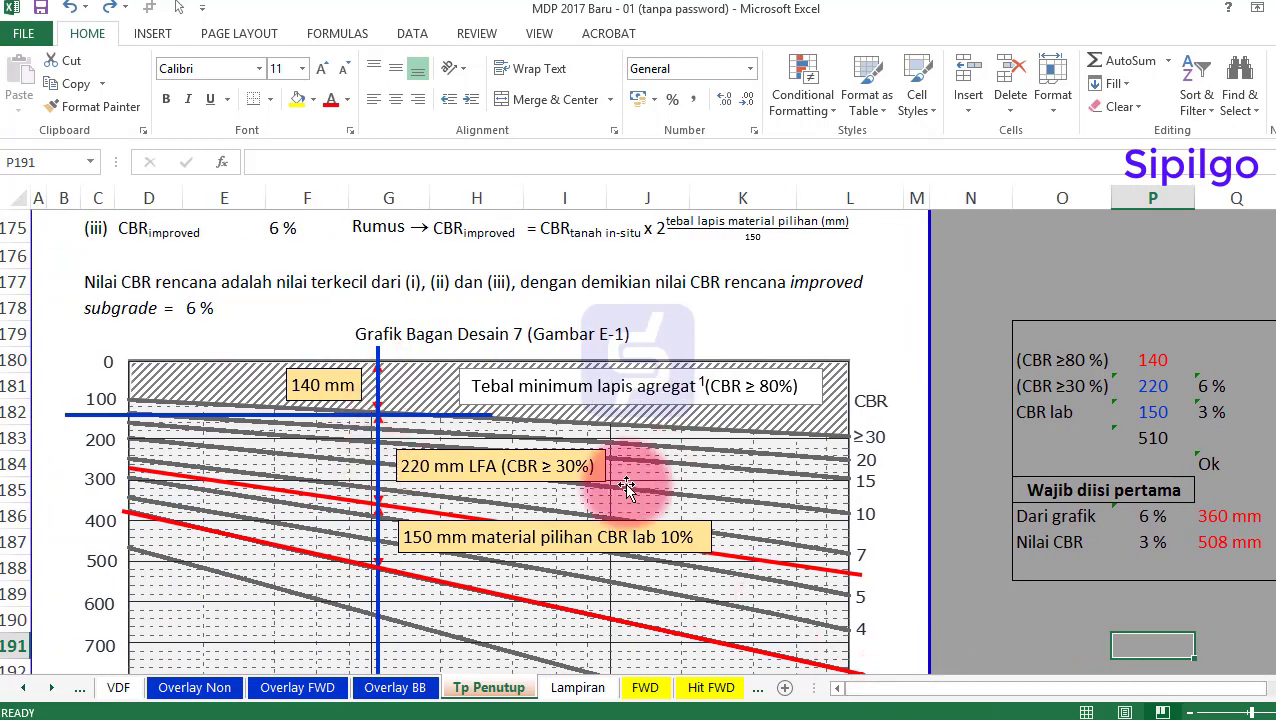
pyautogui.moveTo(450, 692)
pyautogui.click(500, 590)
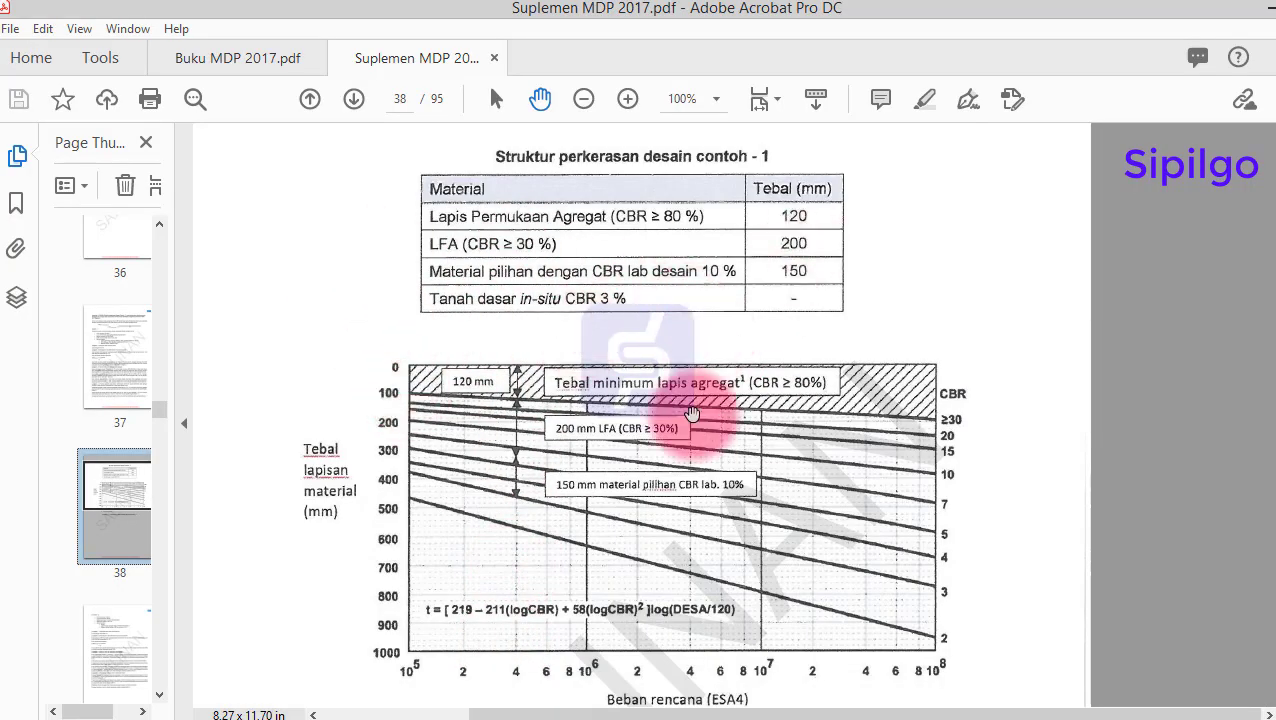
pyautogui.click(1245, 8)
pyautogui.click(578, 690)
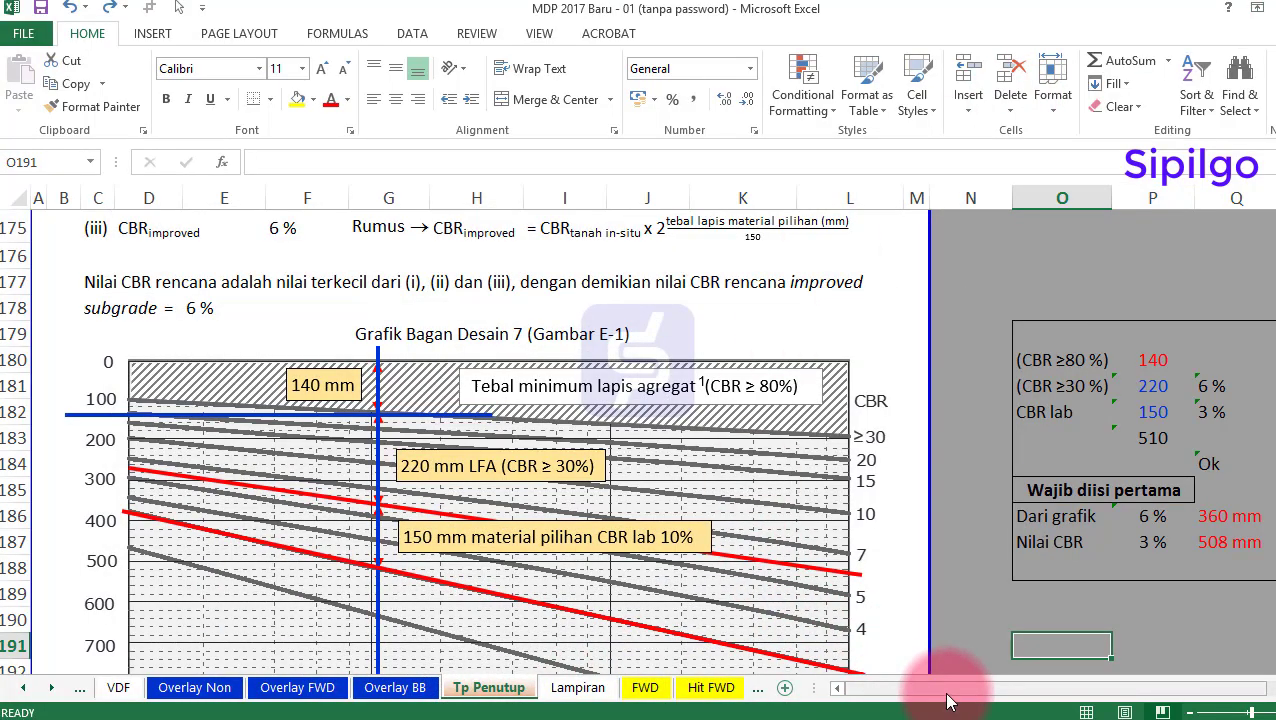
# Look back over the Tp Penutup sheet's pavement structure and CBR data, and view the Perhitungan and Perkerasan sheets
pyautogui.scroll(16, 341, 528)
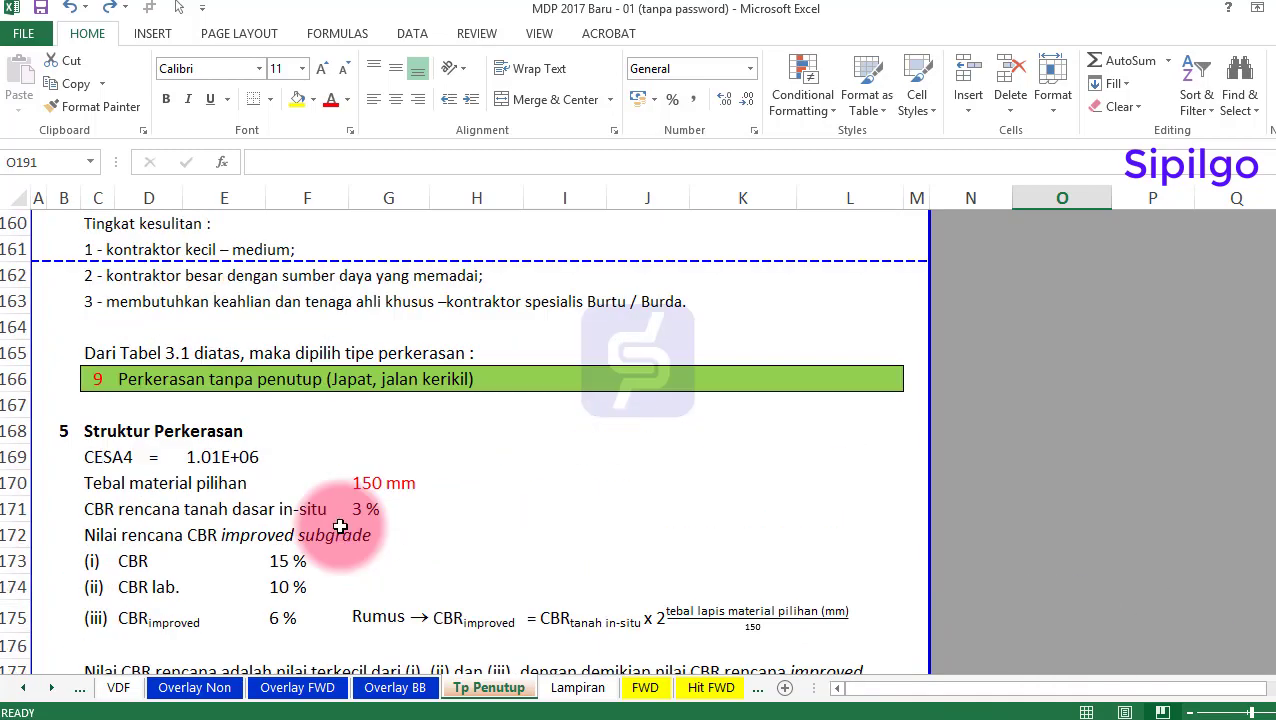
pyautogui.scroll(20, 341, 528)
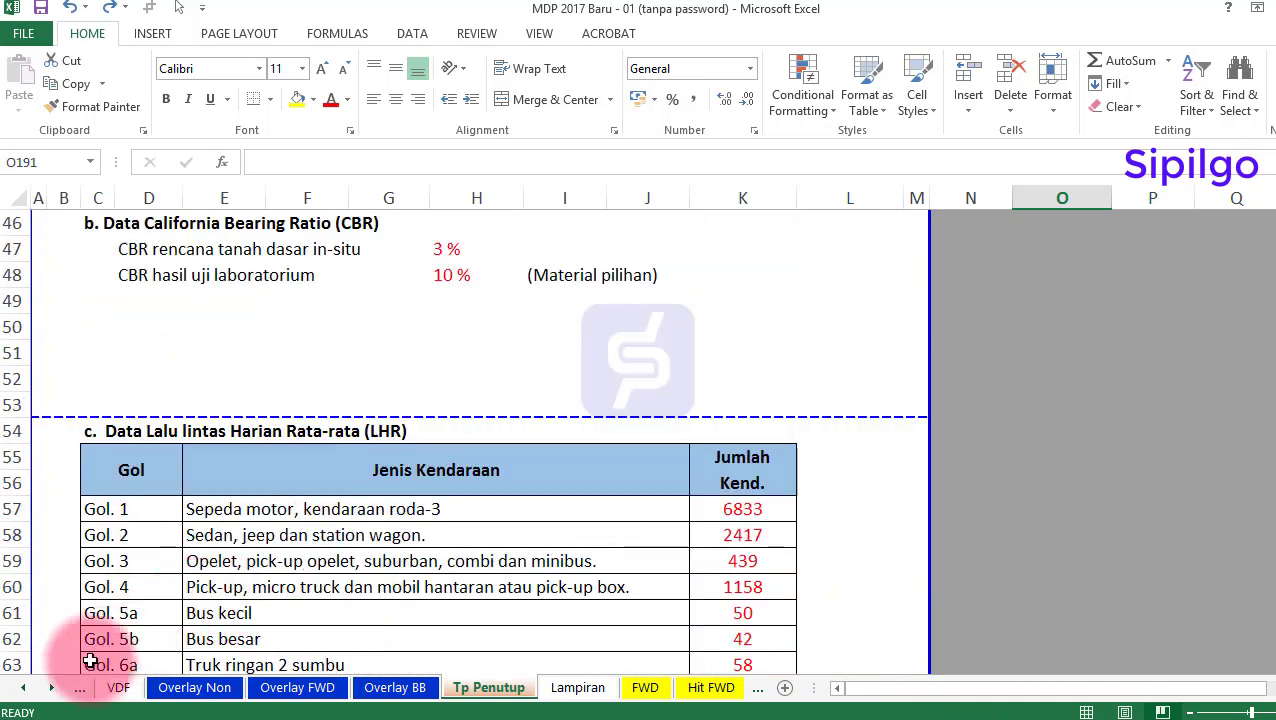
pyautogui.click(22, 688)
pyautogui.click(22, 688)
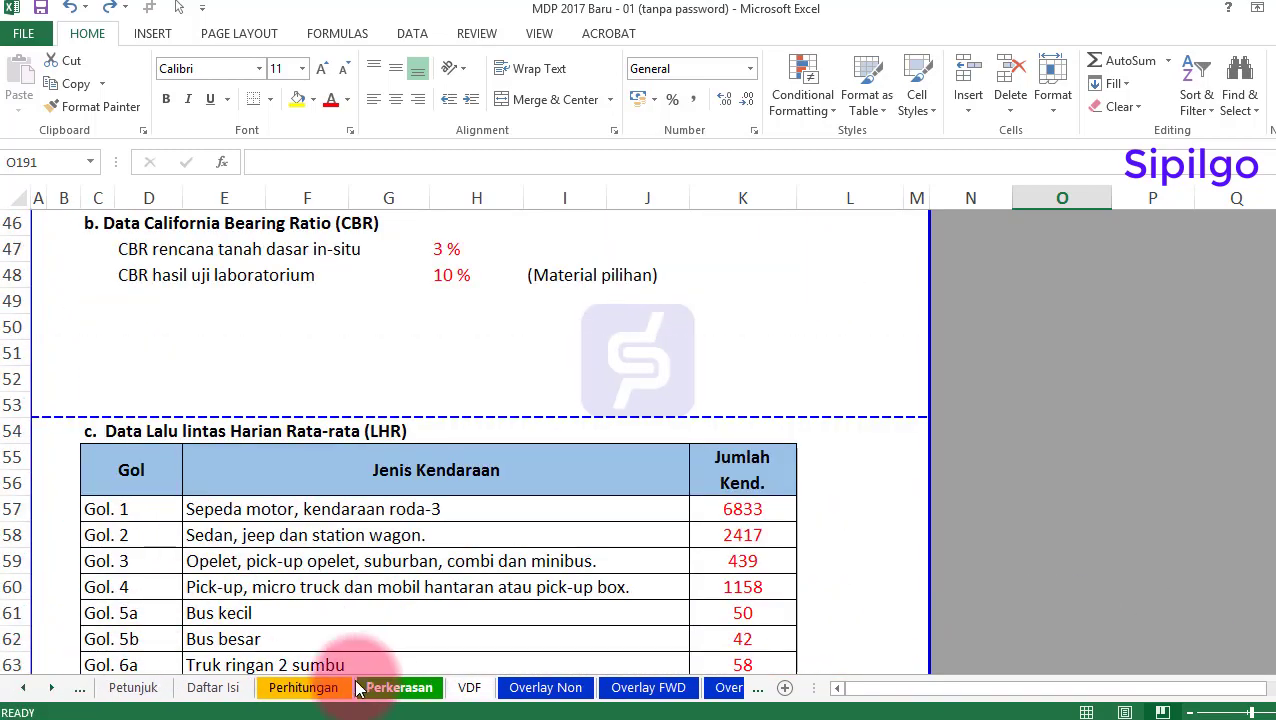
pyautogui.click(303, 688)
pyautogui.scroll(12, 336, 621)
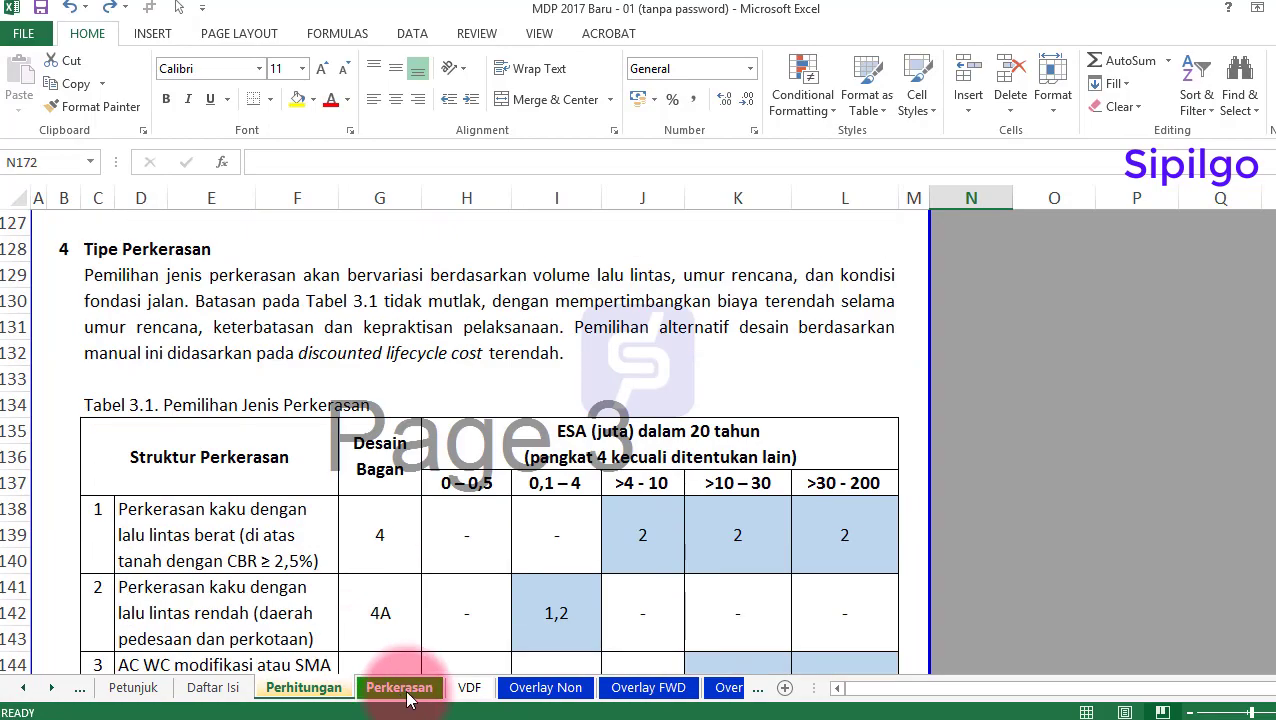
pyautogui.click(399, 688)
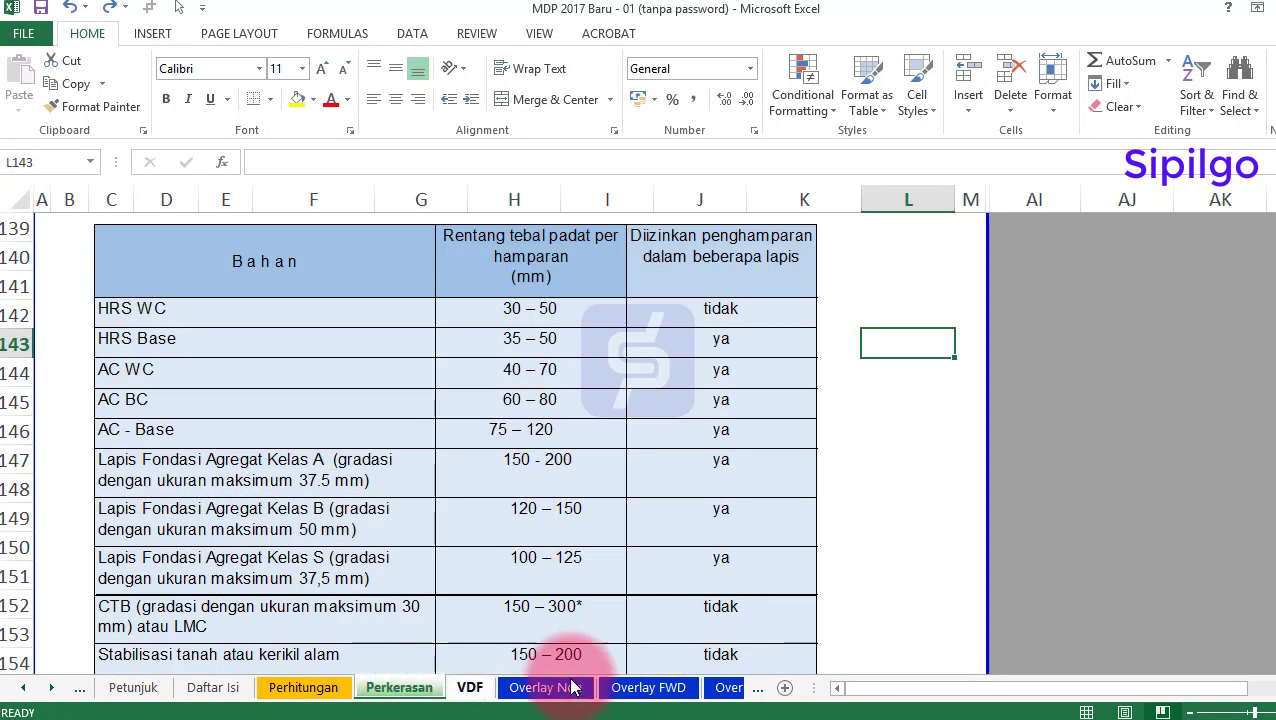
# View the Overlay Non, Overlay FWD and Overlay BB sheets and return to the Tp Penutup sheet
pyautogui.click(545, 688)
pyautogui.click(648, 688)
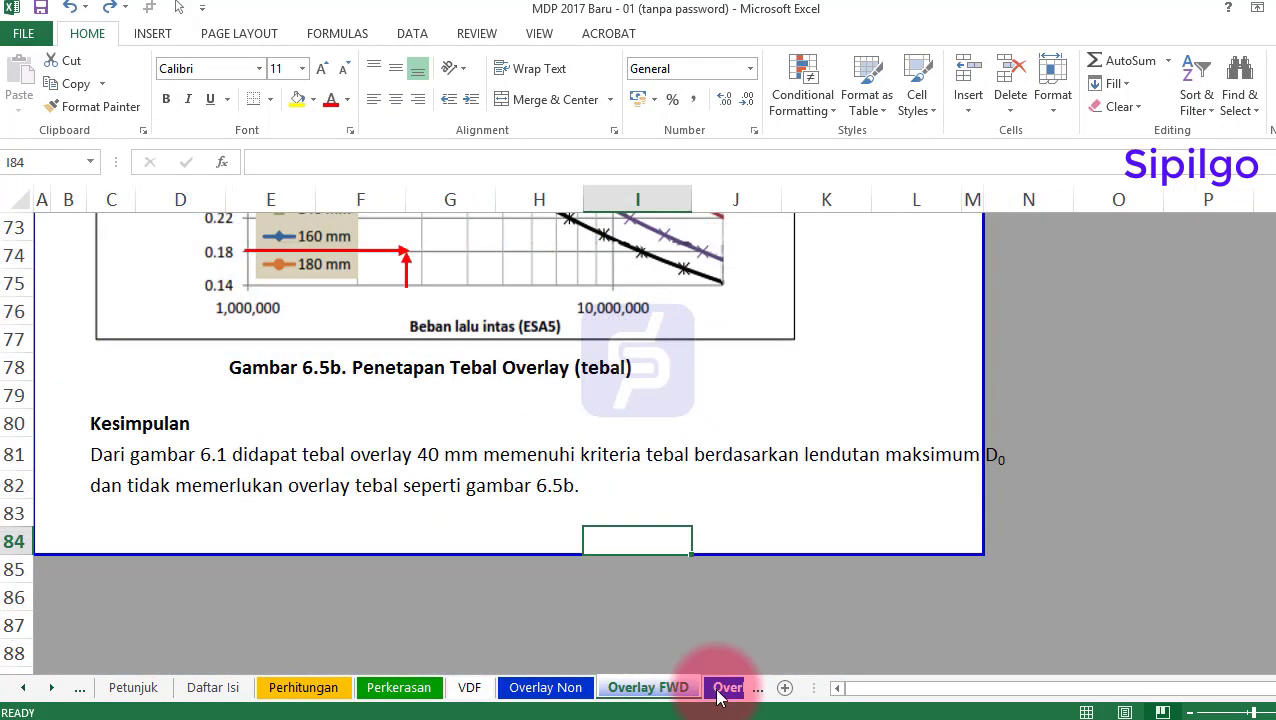
pyautogui.click(556, 692)
pyautogui.click(649, 690)
pyautogui.click(49, 688)
pyautogui.click(49, 688)
pyautogui.click(49, 688)
pyautogui.click(496, 690)
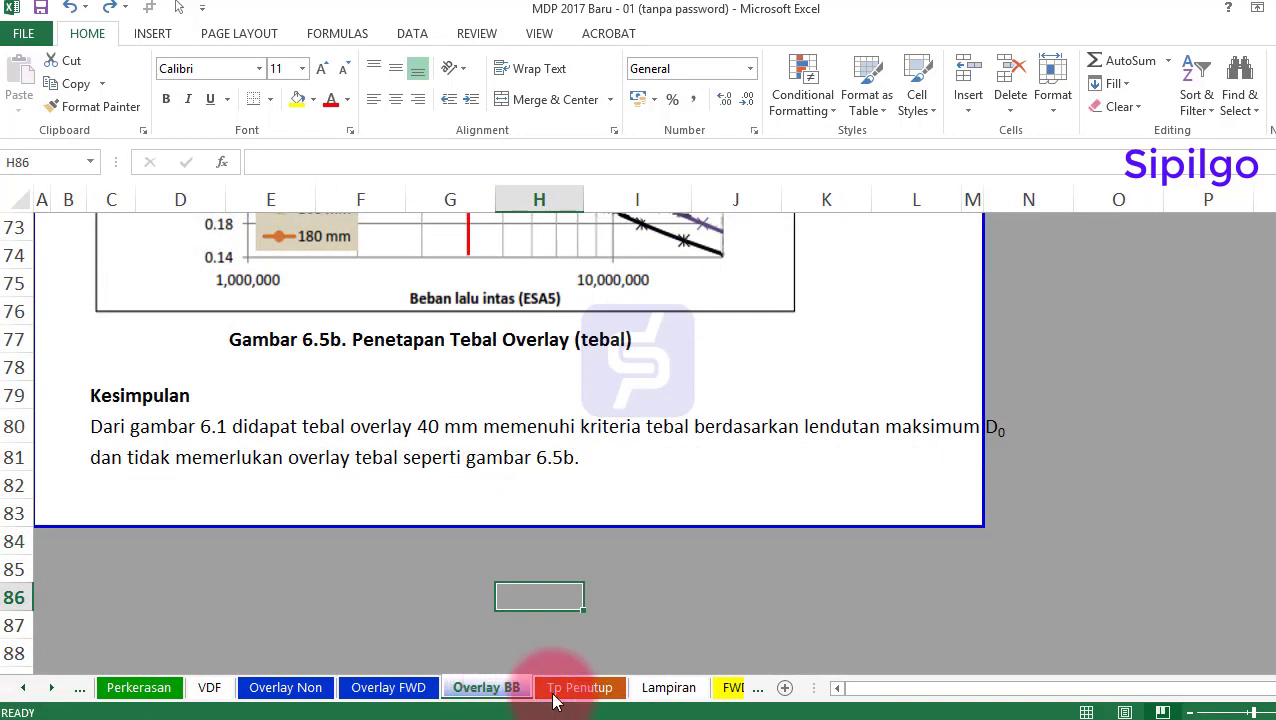
pyautogui.click(588, 692)
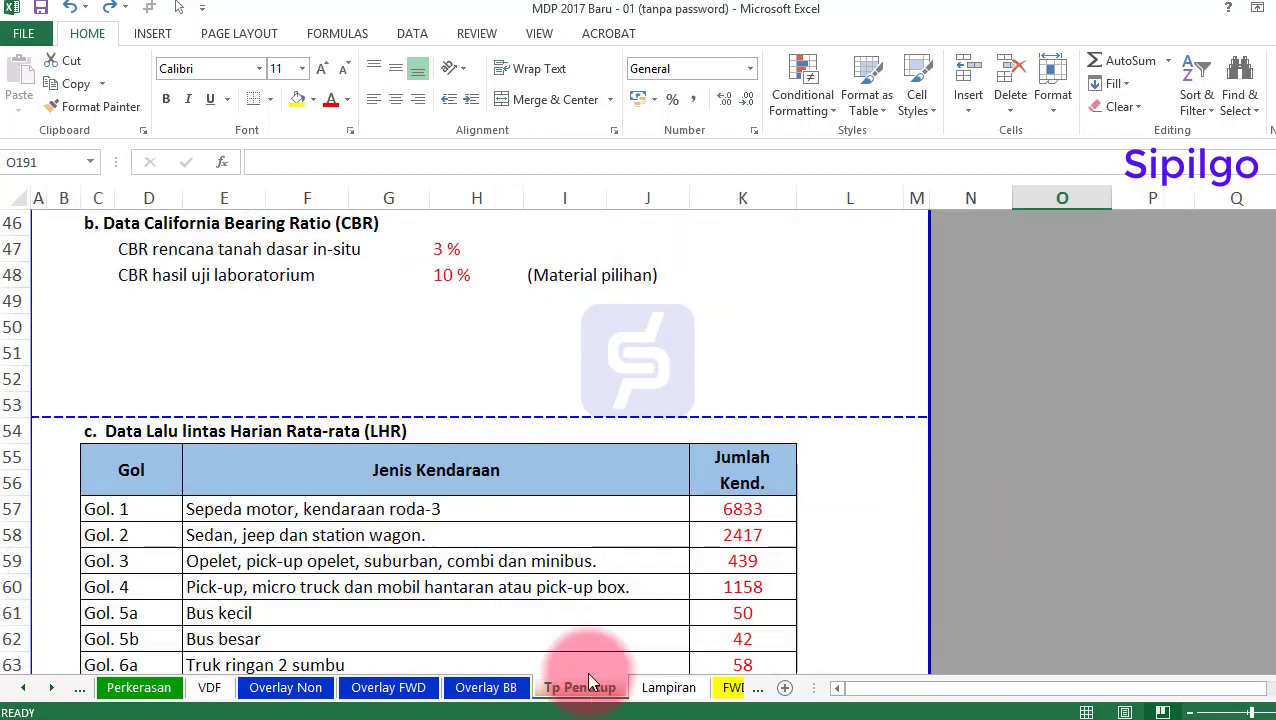
# View the design life table in the Tp Penutup sheet and look over the names of the worksheets from Lampiran onward
pyautogui.scroll(9, 545, 575)
pyautogui.click(51, 688)
pyautogui.click(51, 688)
pyautogui.click(51, 688)
pyautogui.click(51, 688)
pyautogui.click(51, 688)
pyautogui.click(51, 688)
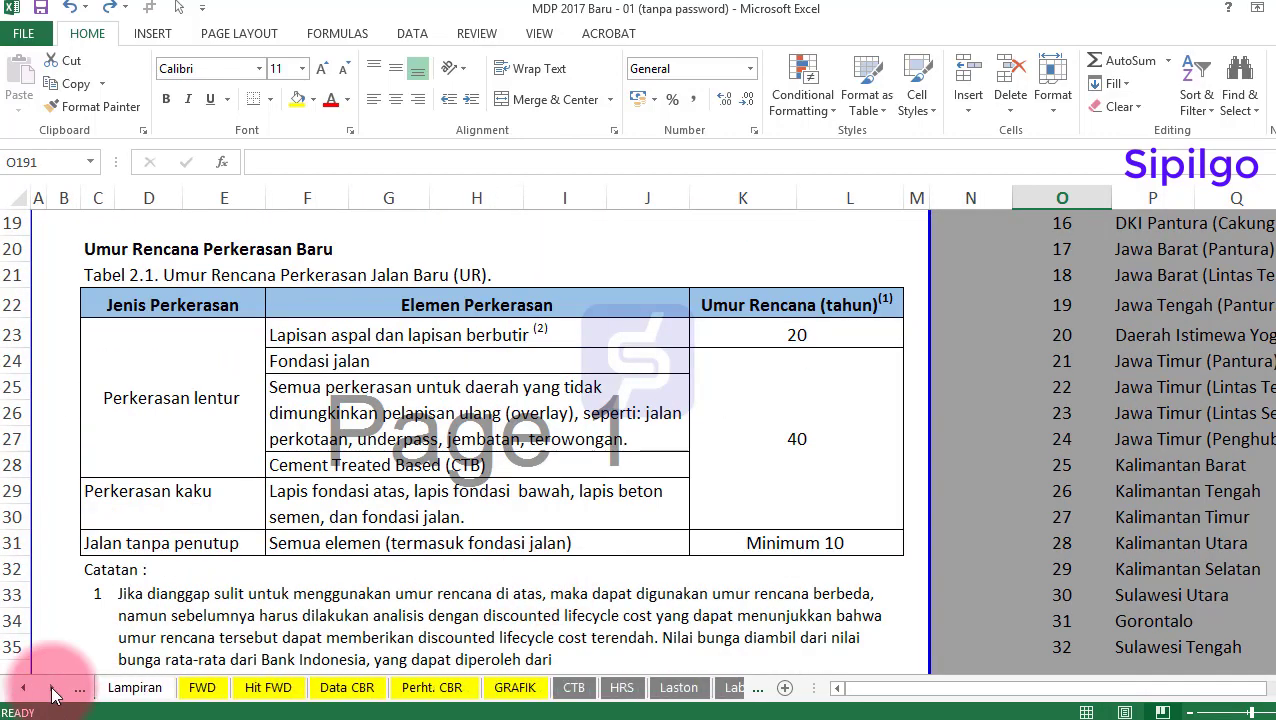
pyautogui.click(983, 528)
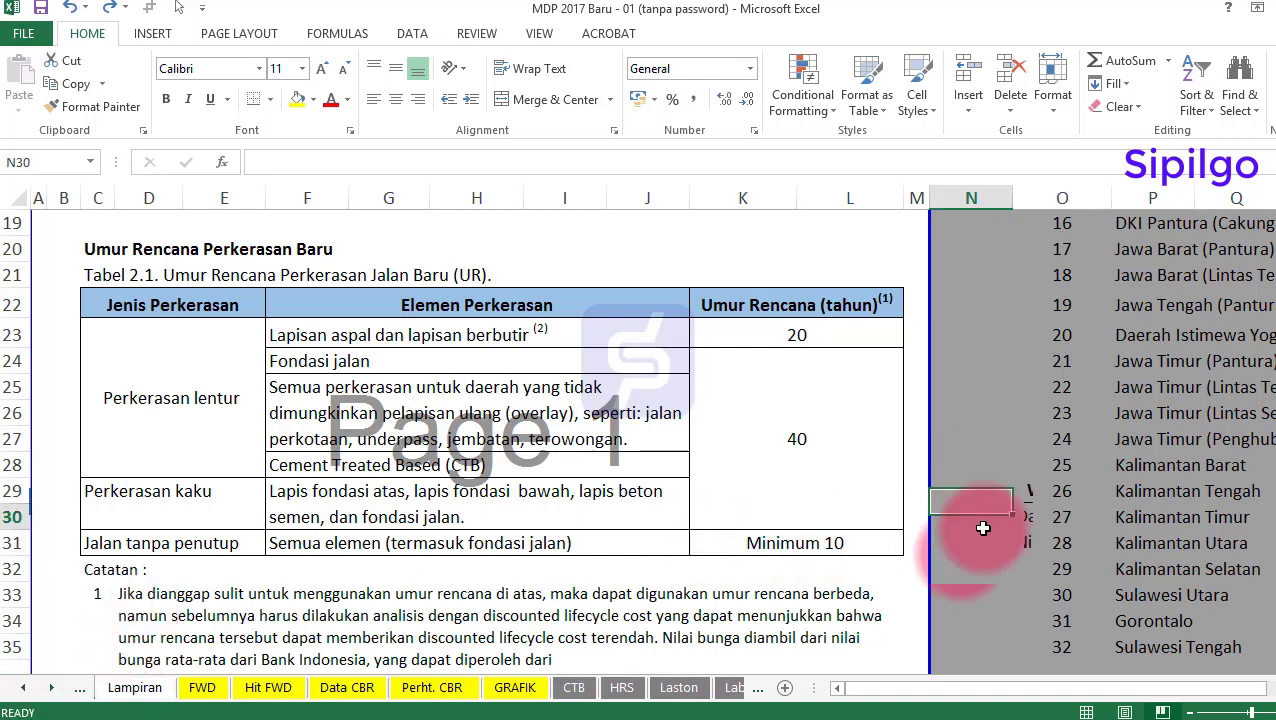